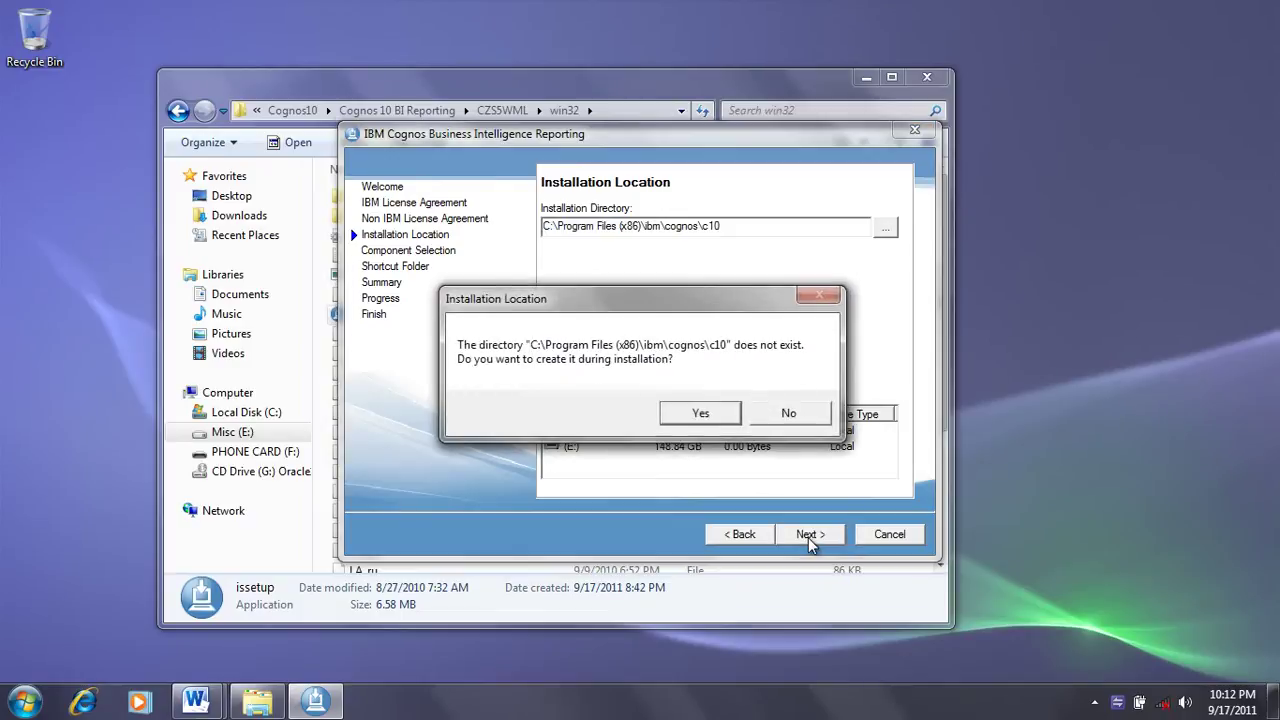
Step: Install IBM Cognos Business Intelligence Reporting into a newly created c10 directory with the default components, and finish the wizard
click(710, 420)
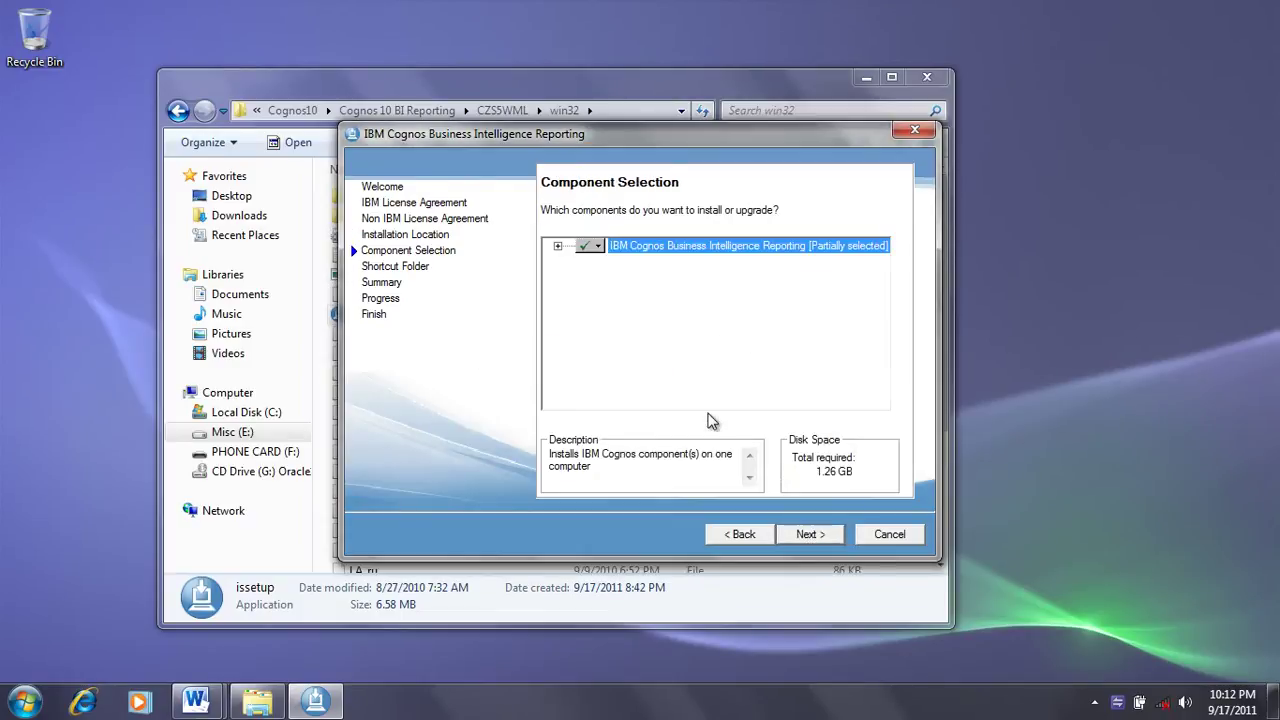
click(808, 535)
click(808, 536)
click(808, 536)
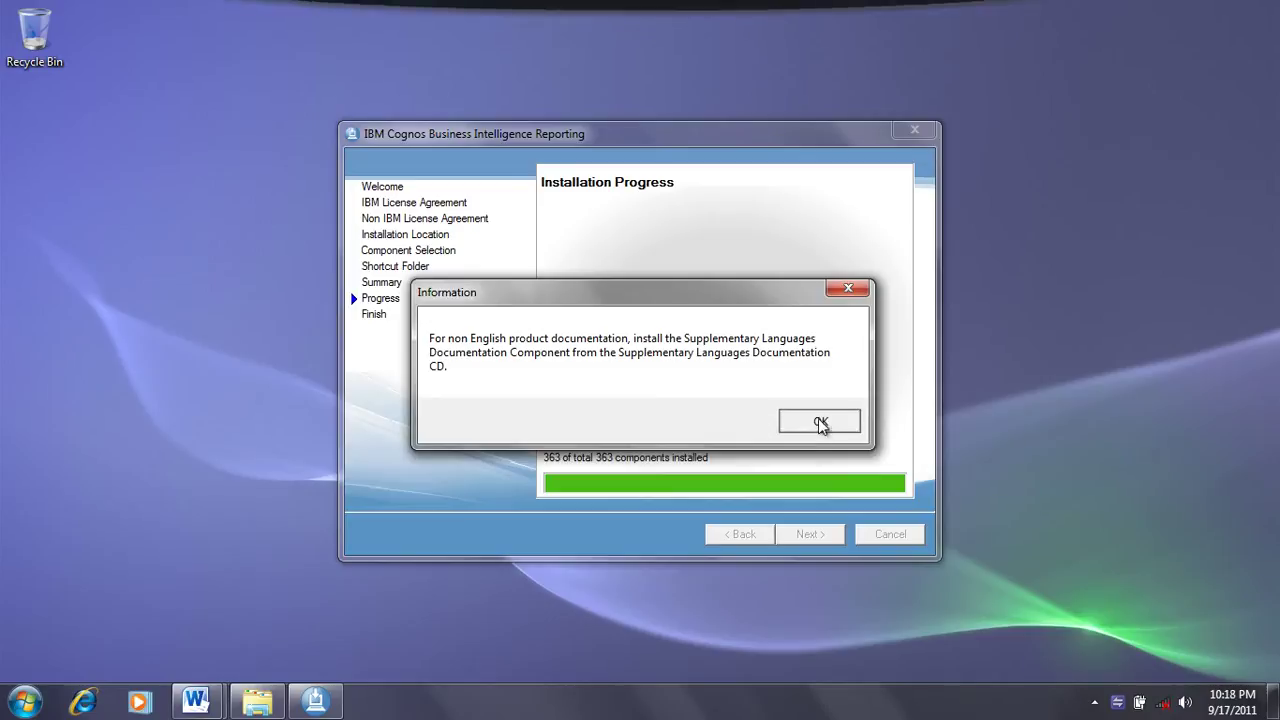
click(820, 422)
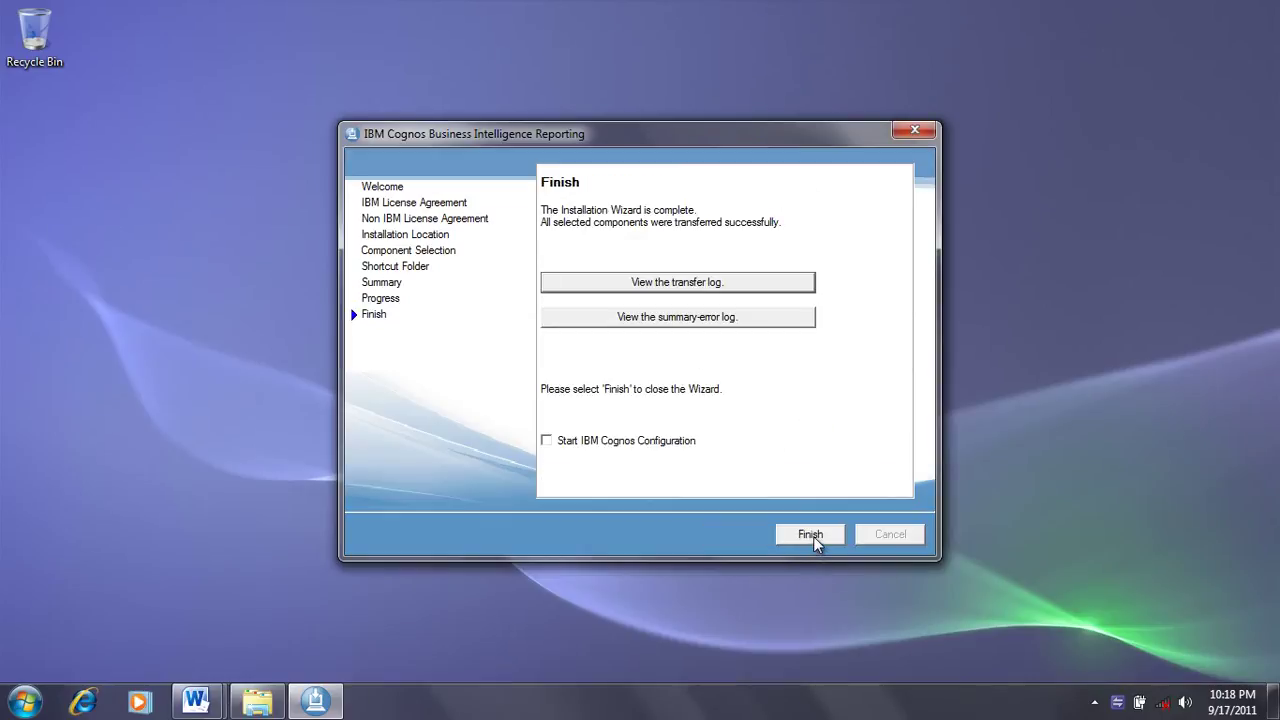
click(810, 535)
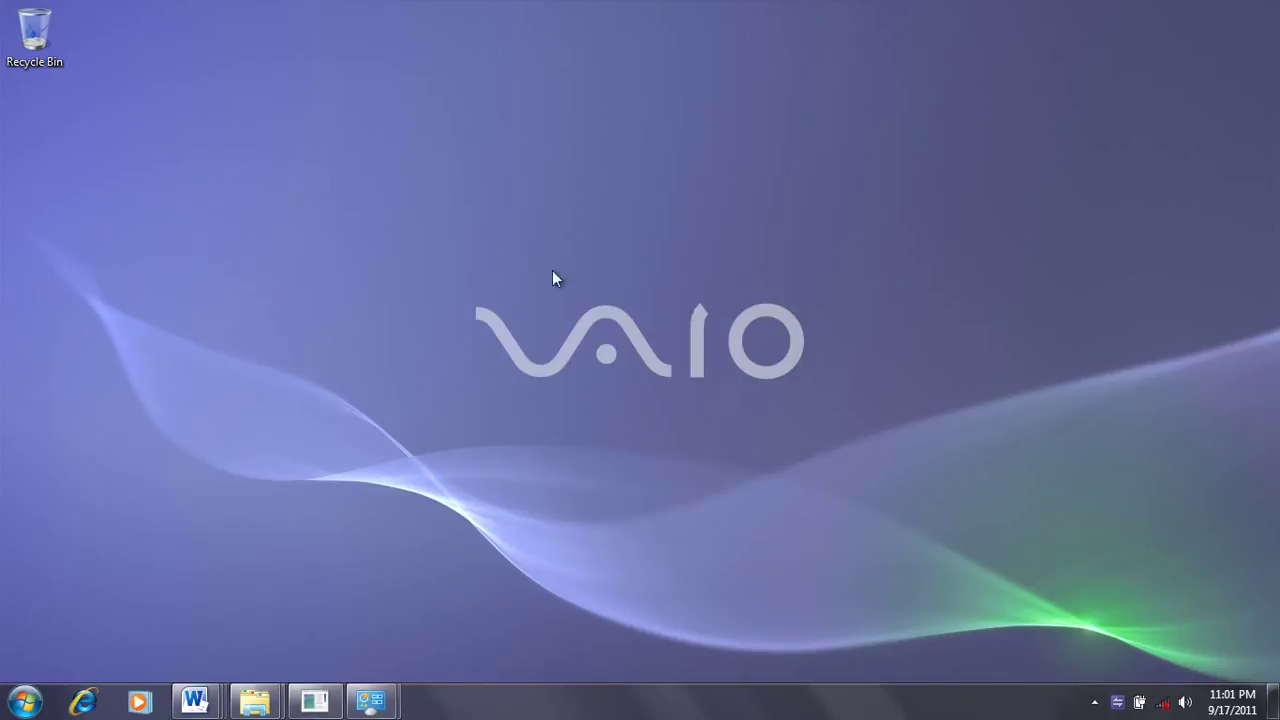
Step: Open the Servers folder of the SQL Server 2005 installation files at E:\Software\DWH\SQL2005(Full)
click(24, 702)
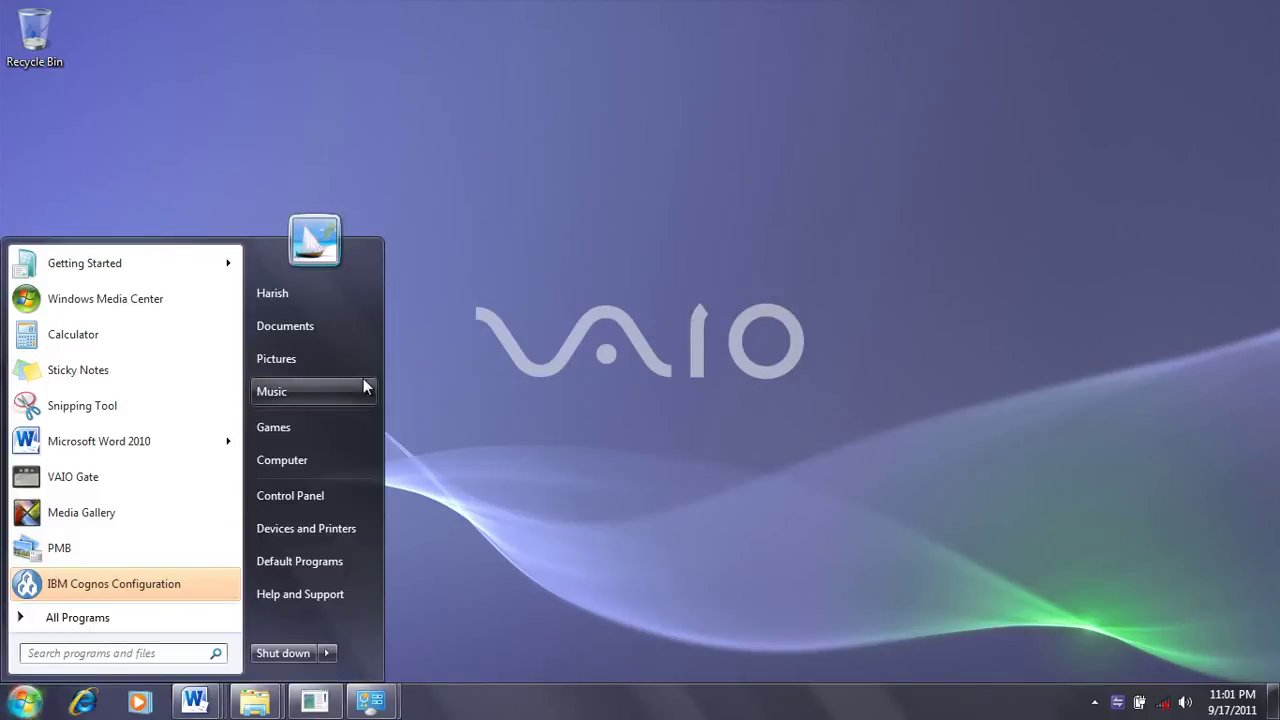
click(312, 464)
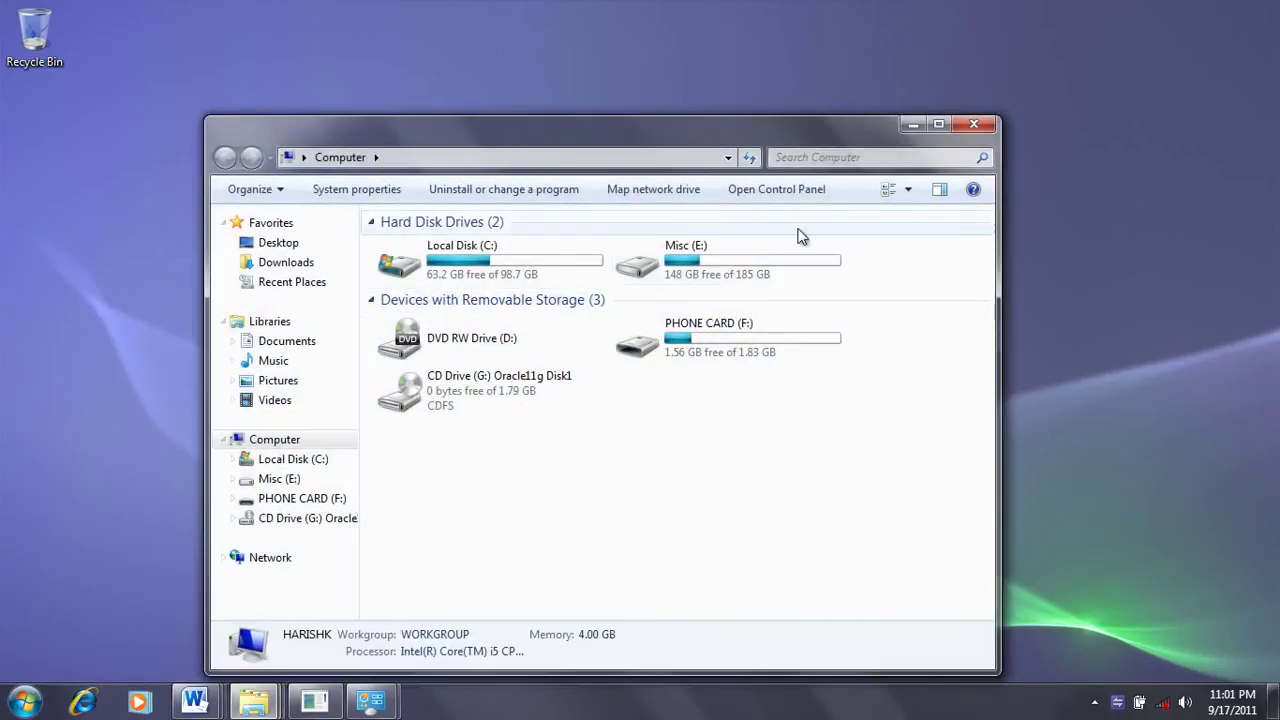
double_click(729, 263)
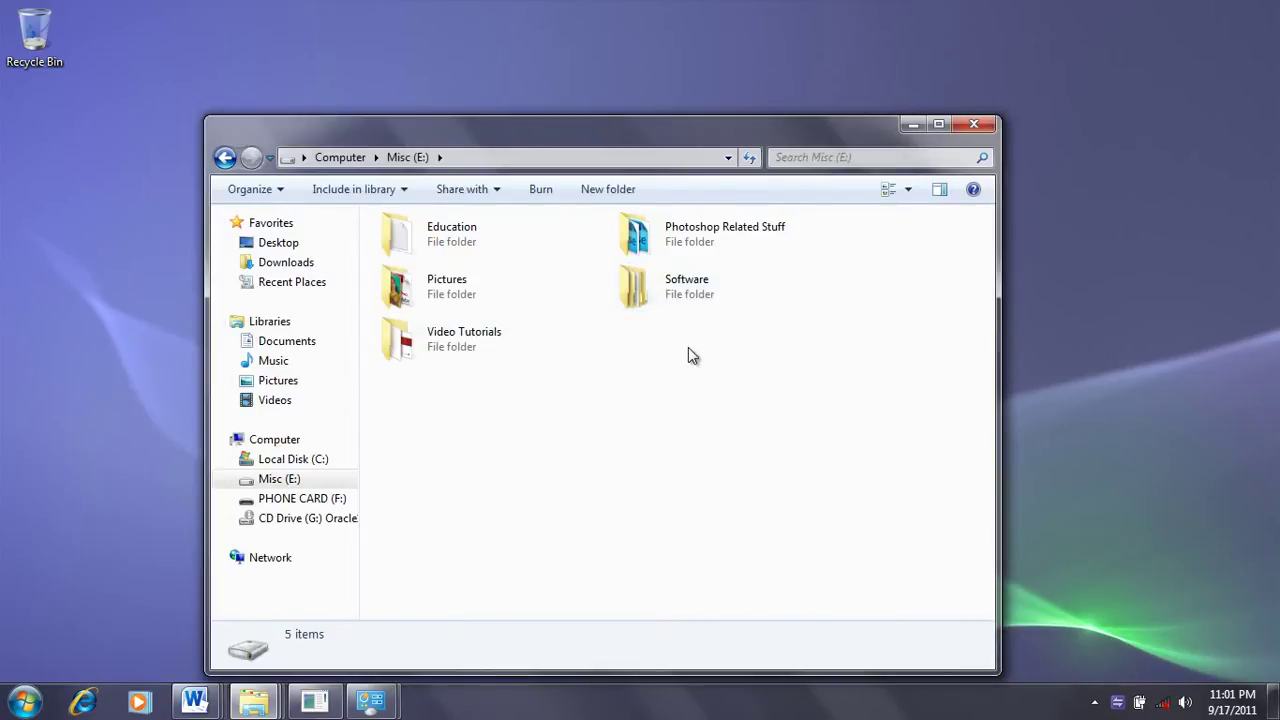
double_click(683, 293)
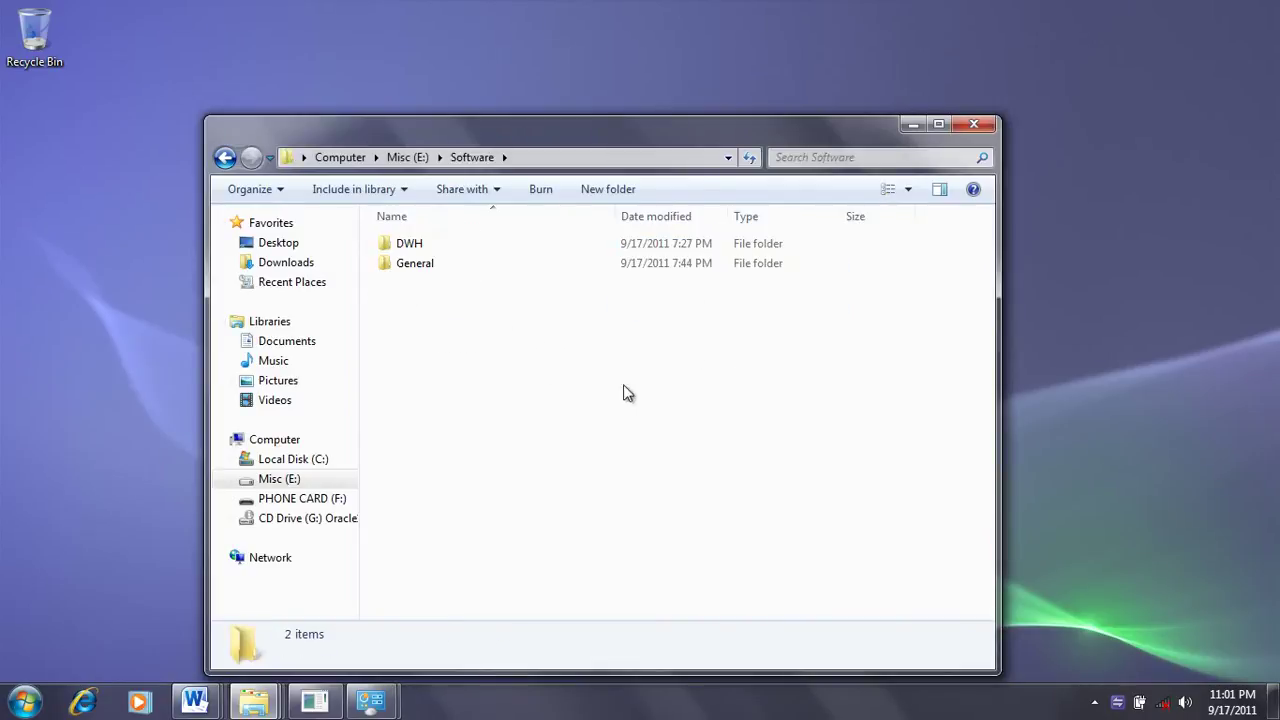
double_click(420, 248)
double_click(486, 331)
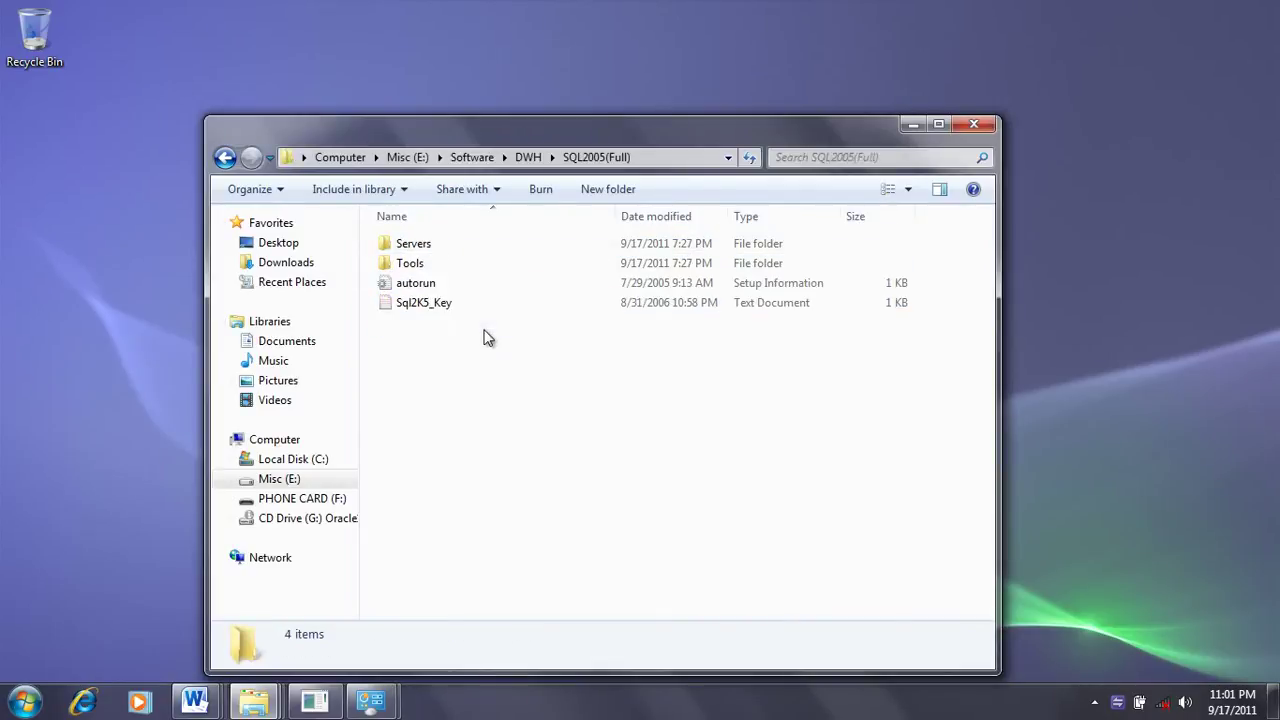
click(435, 250)
double_click(436, 252)
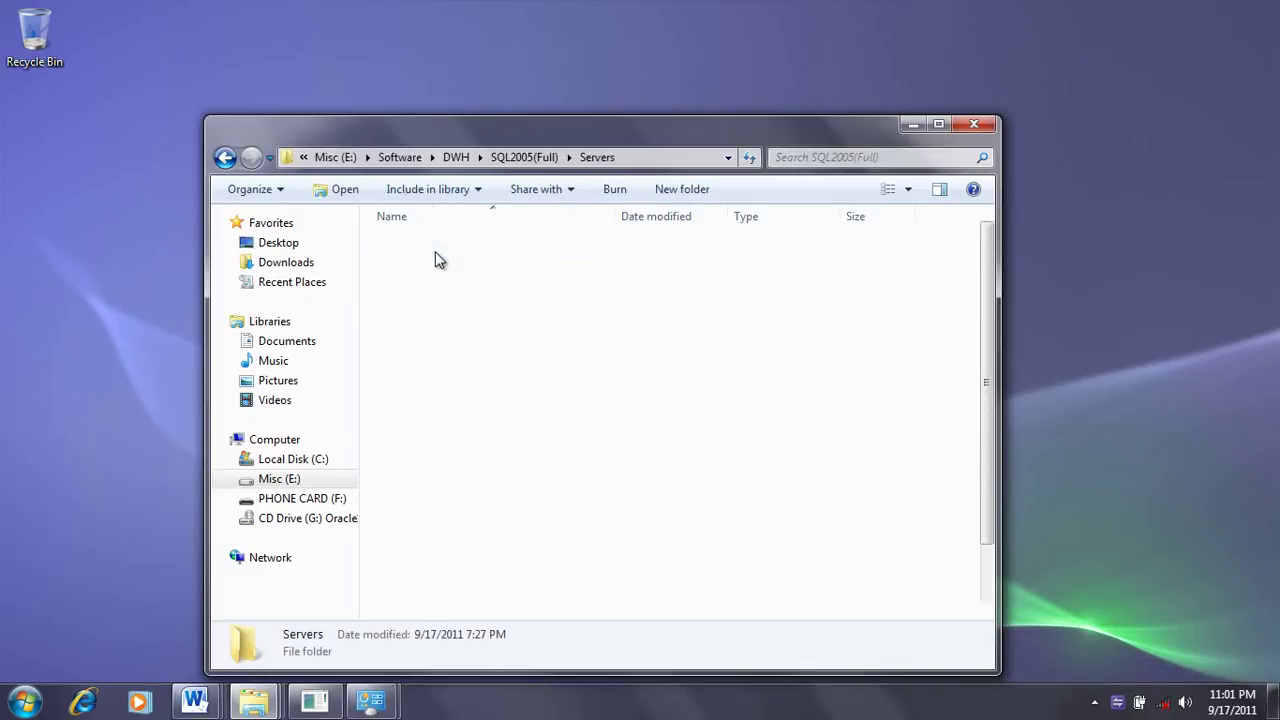
Step: Launch the SQL Server 2005 setup application and run it despite the compatibility notice
scroll(480, 450, down, 1)
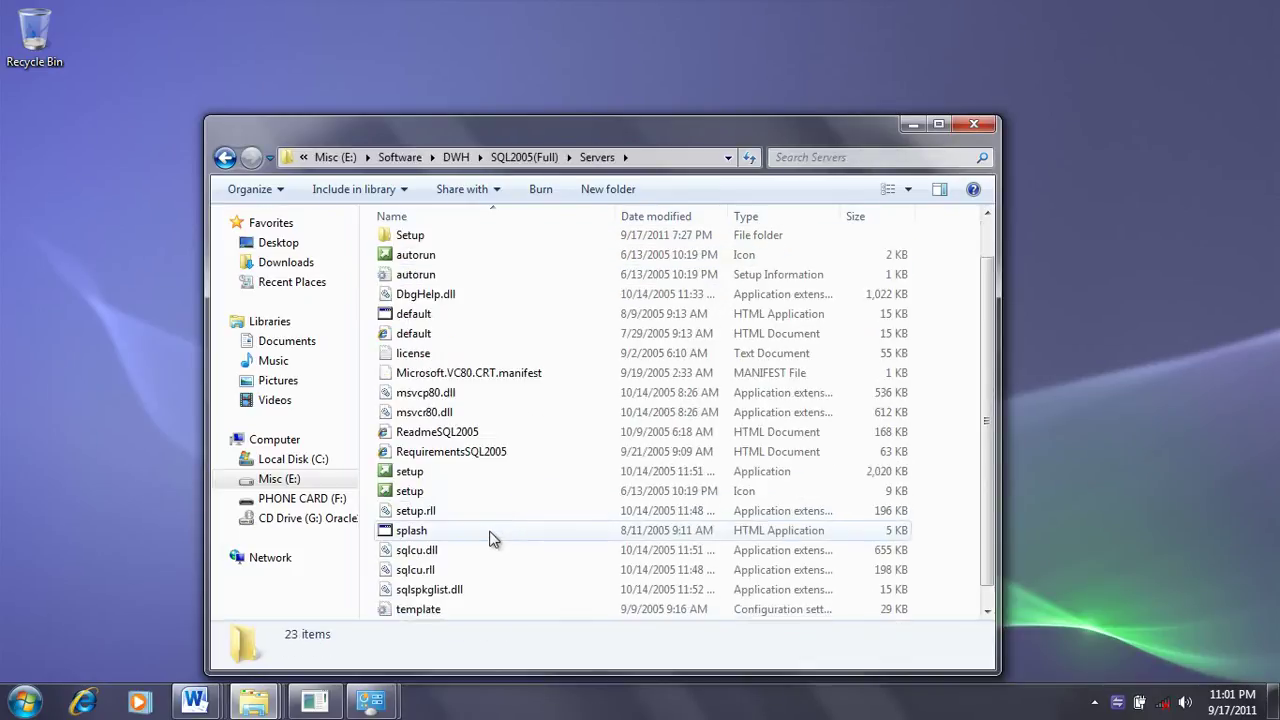
click(460, 480)
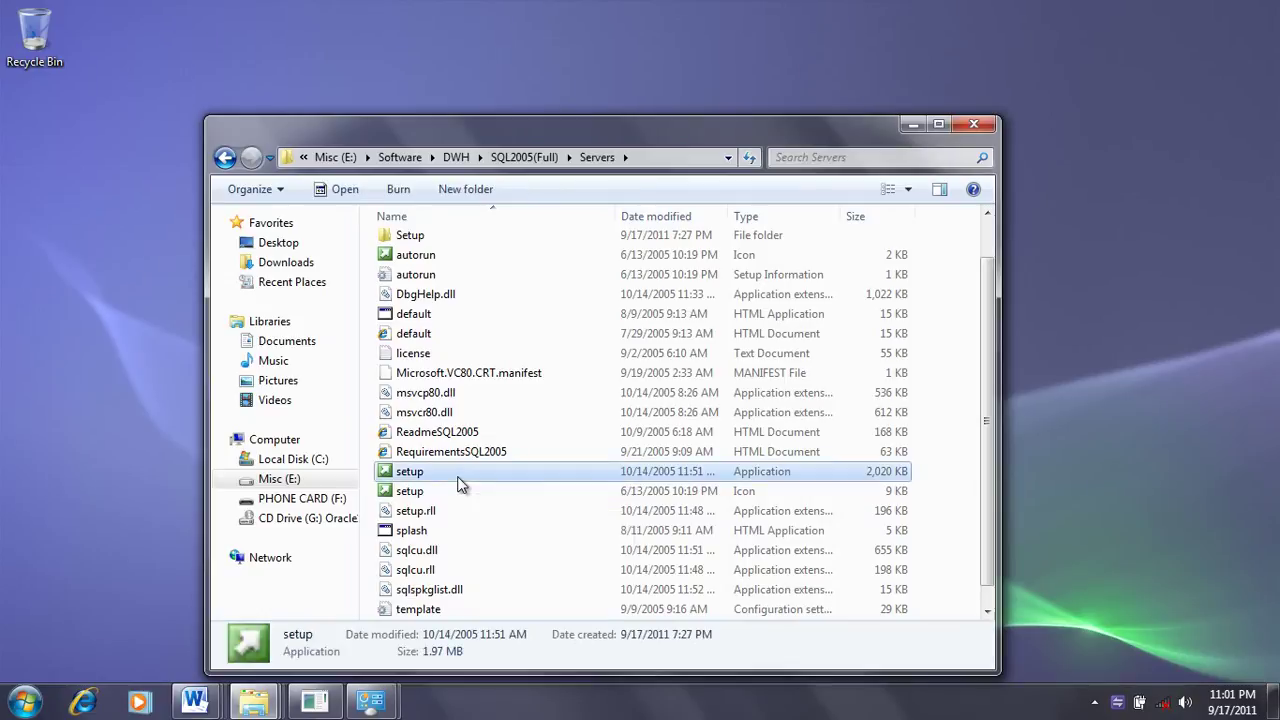
double_click(463, 479)
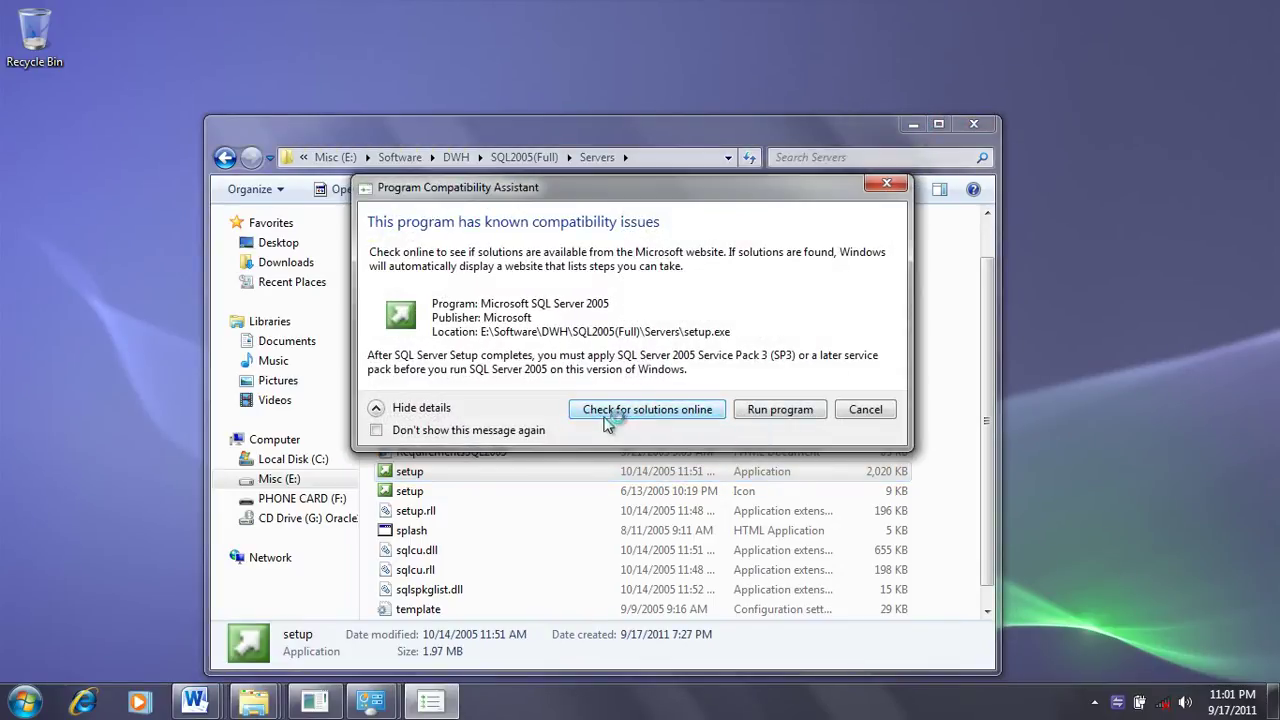
click(762, 412)
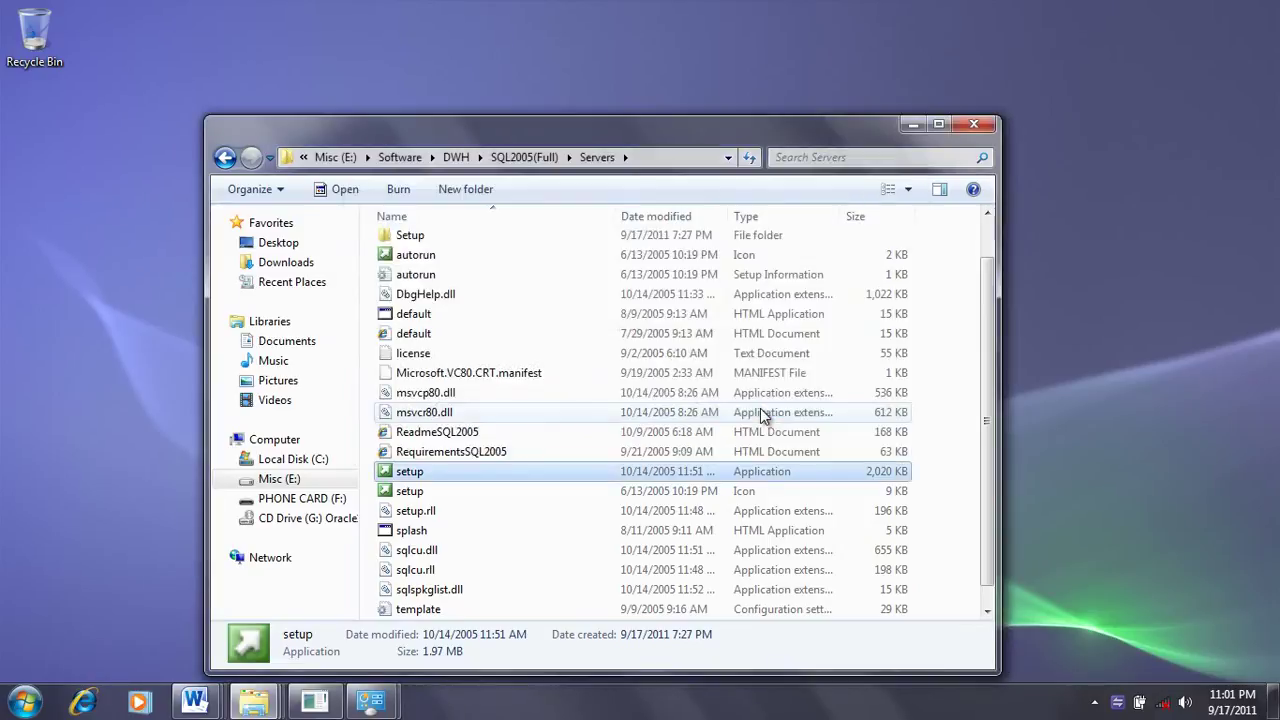
Step: Accept the SQL Server licence terms, install the prerequisite Native Client and Setup Support Files, and continue the setup
click(461, 494)
click(739, 531)
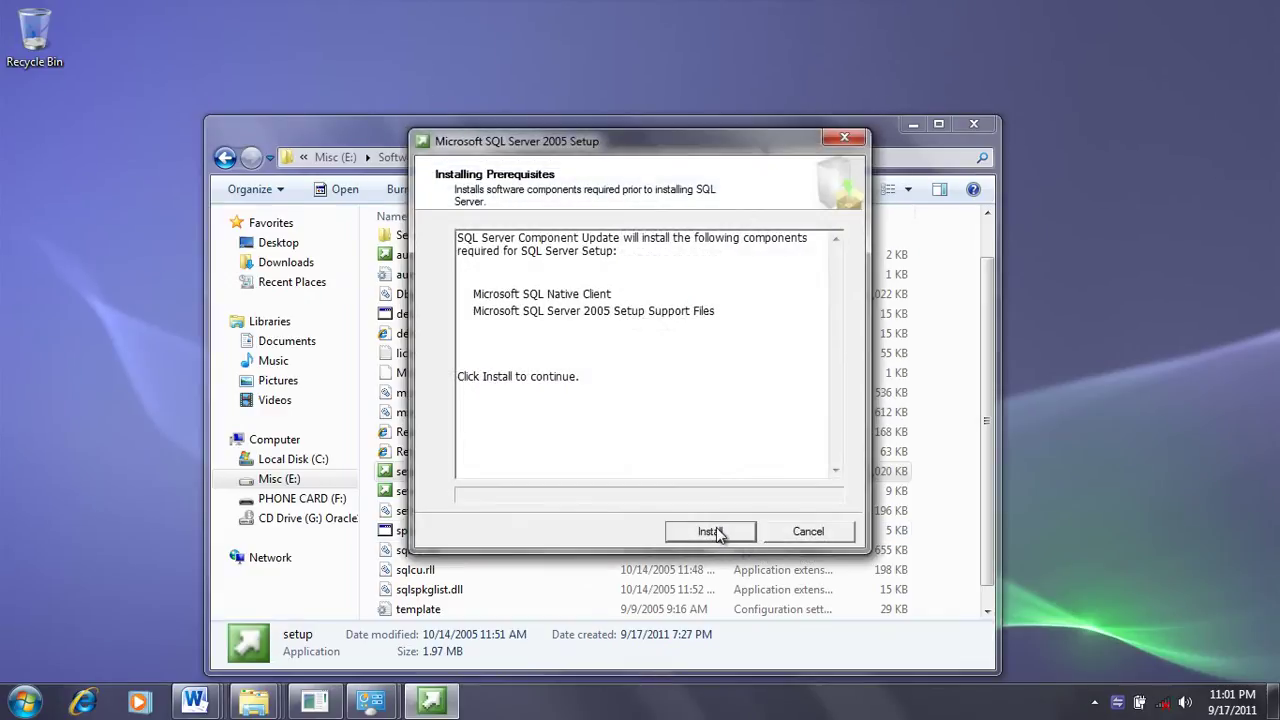
click(712, 532)
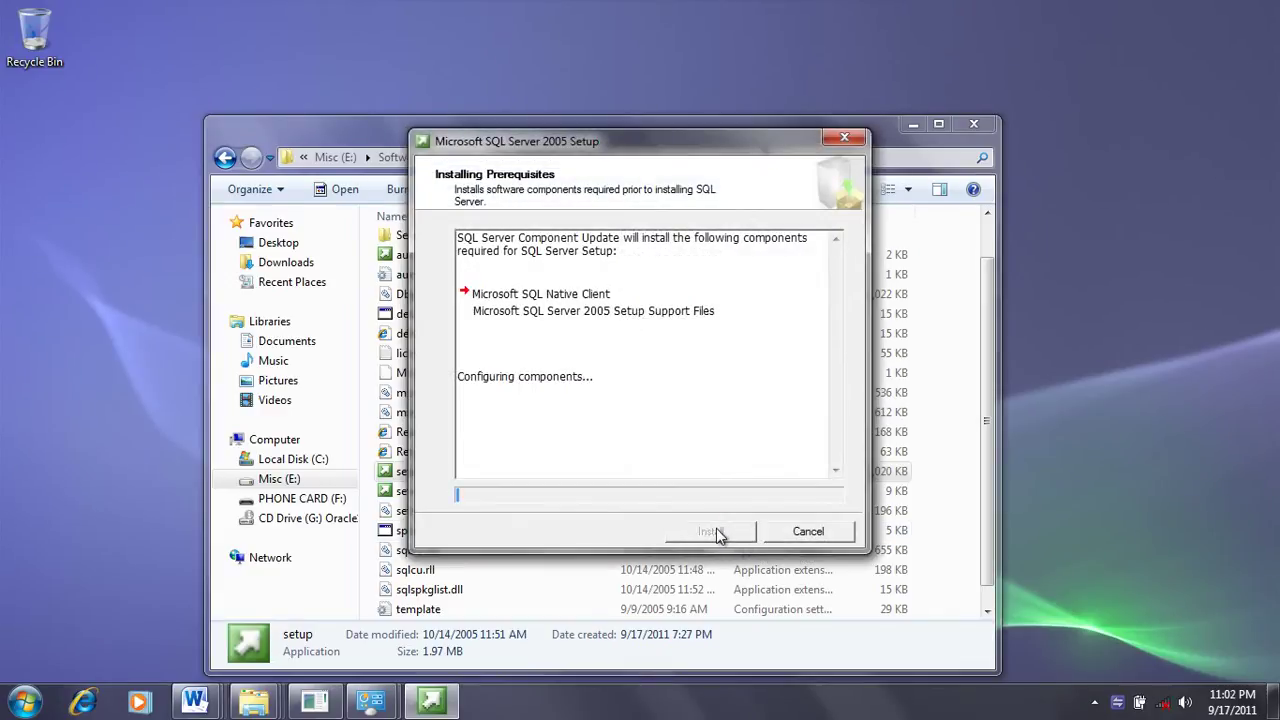
drag(557, 145, 516, 76)
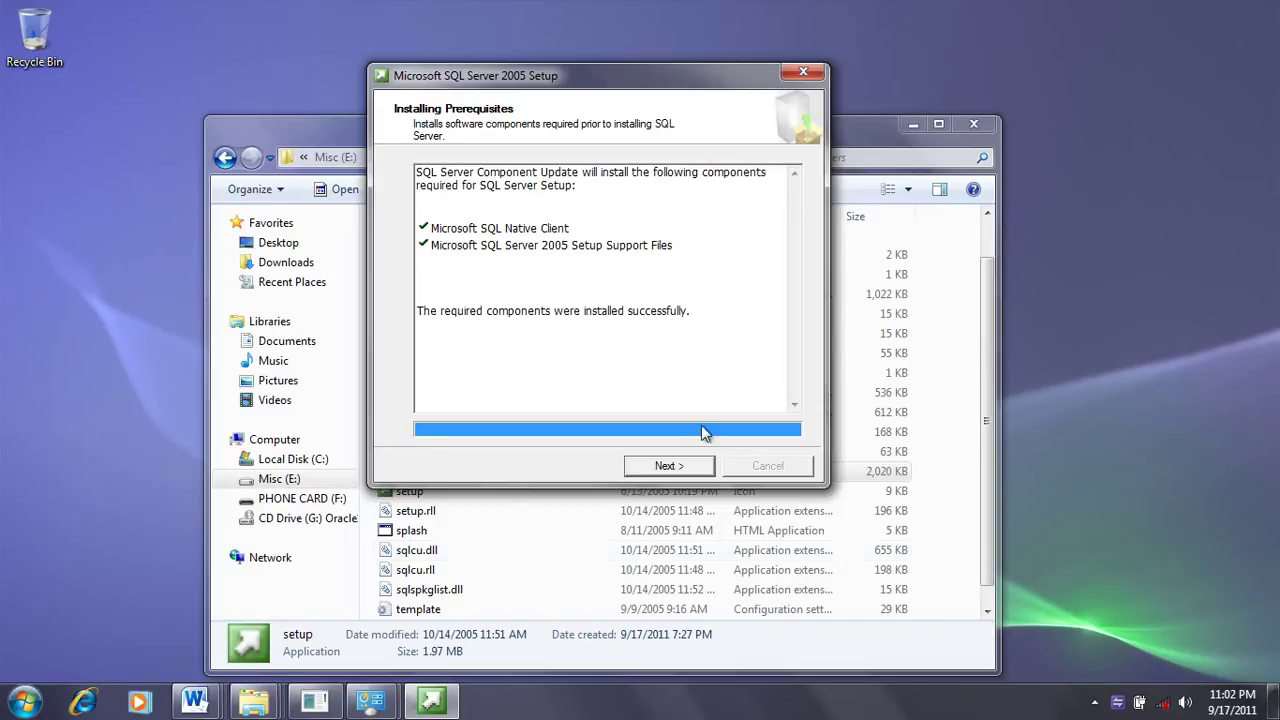
click(667, 467)
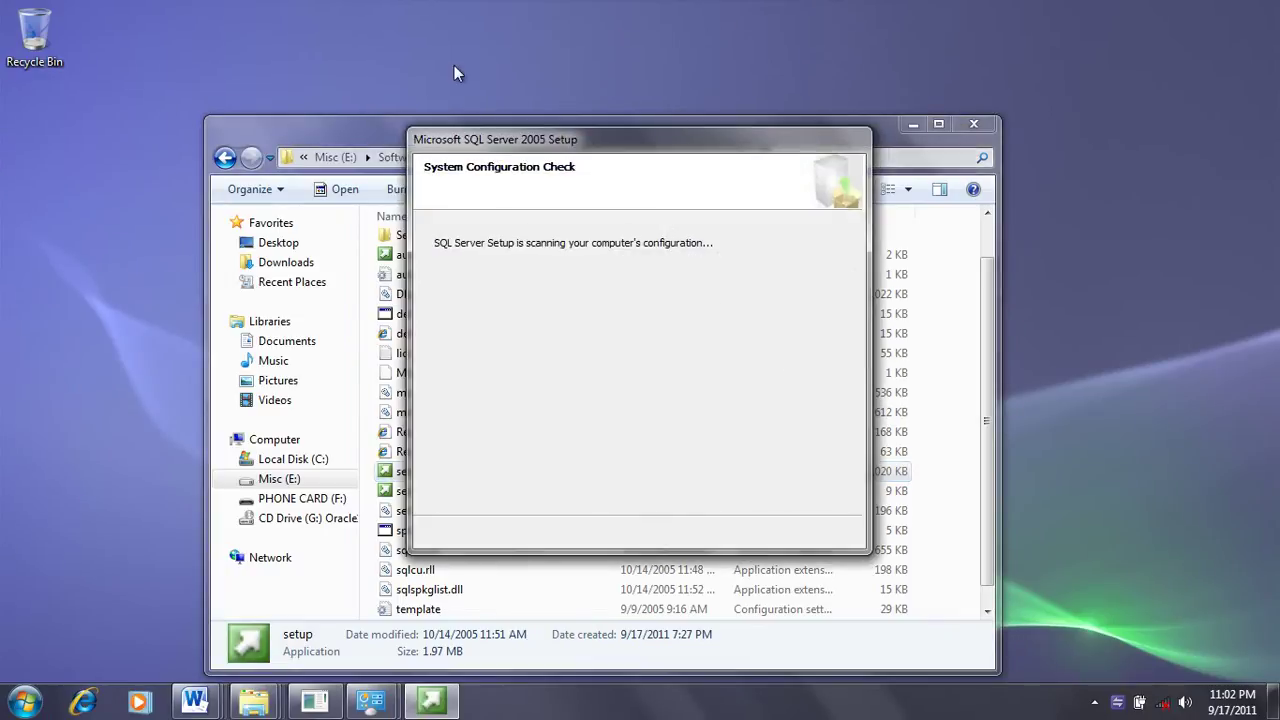
Step: Minimize the Servers folder window and proceed from the installation wizard's welcome page to the System Configuration Check
drag(479, 148, 493, 96)
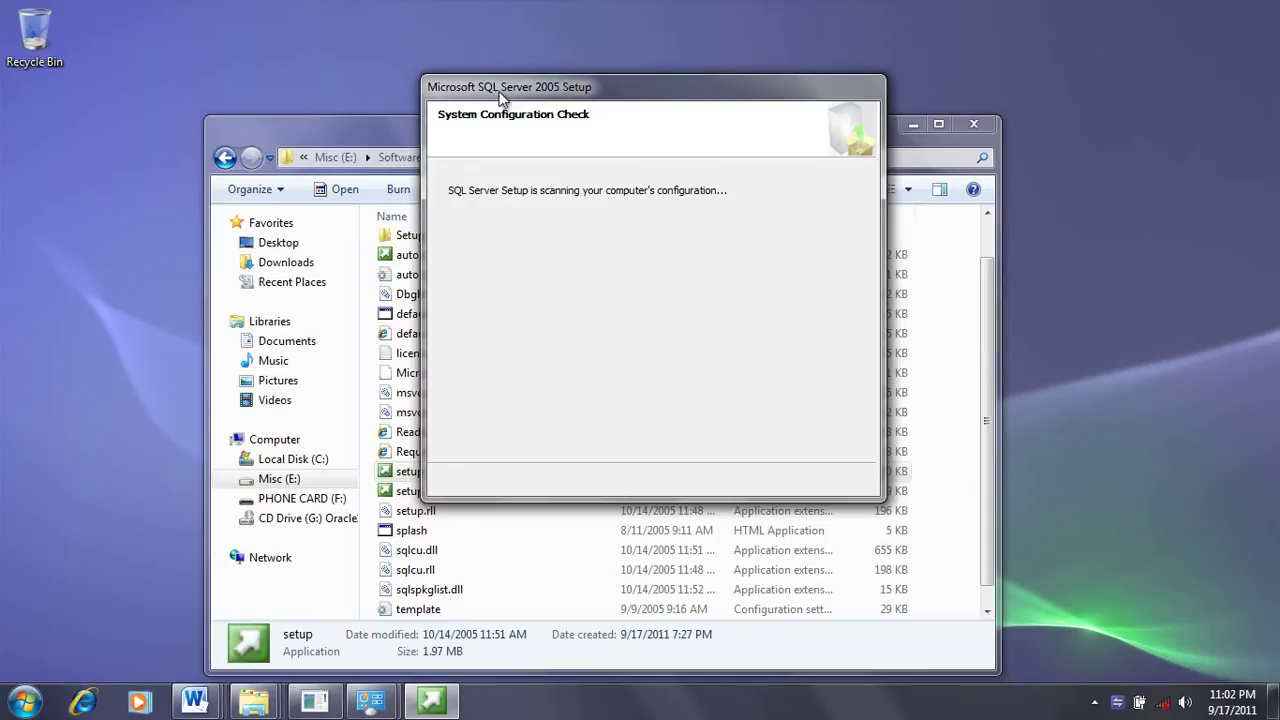
mouse_move(499, 90)
mouse_down()
mouse_move(499, 107)
mouse_move(482, 106)
mouse_up()
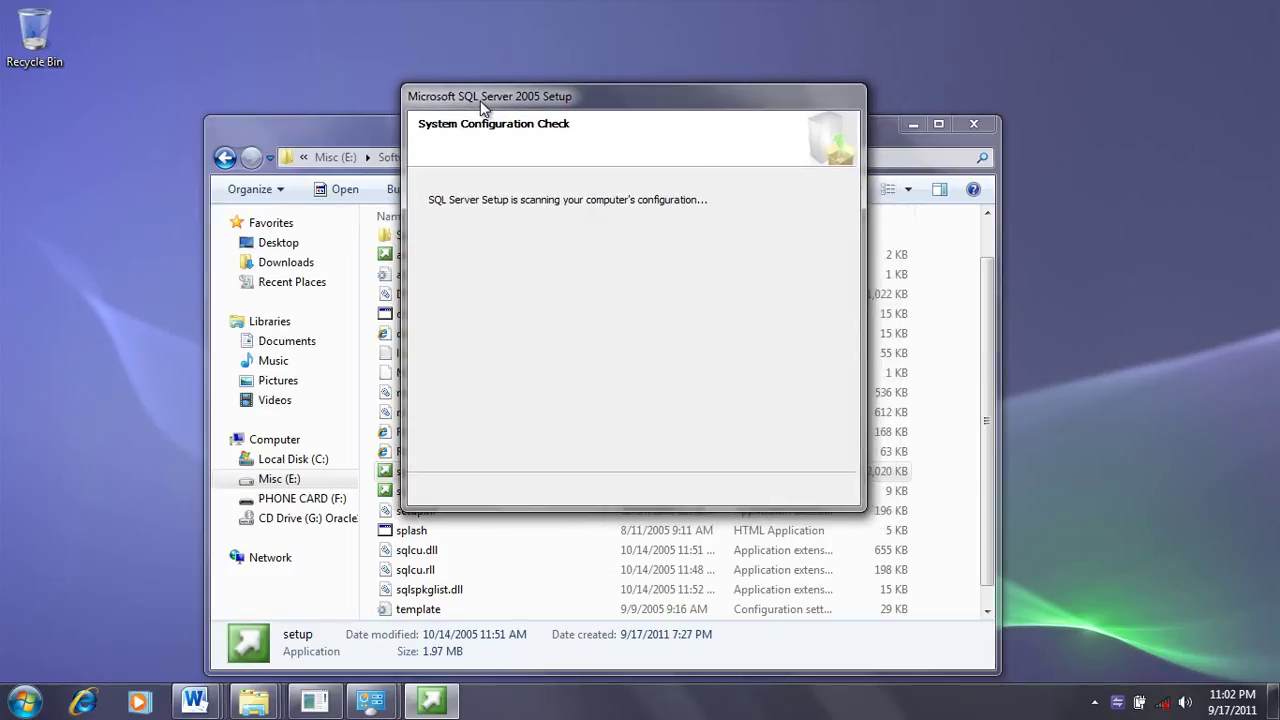
click(387, 129)
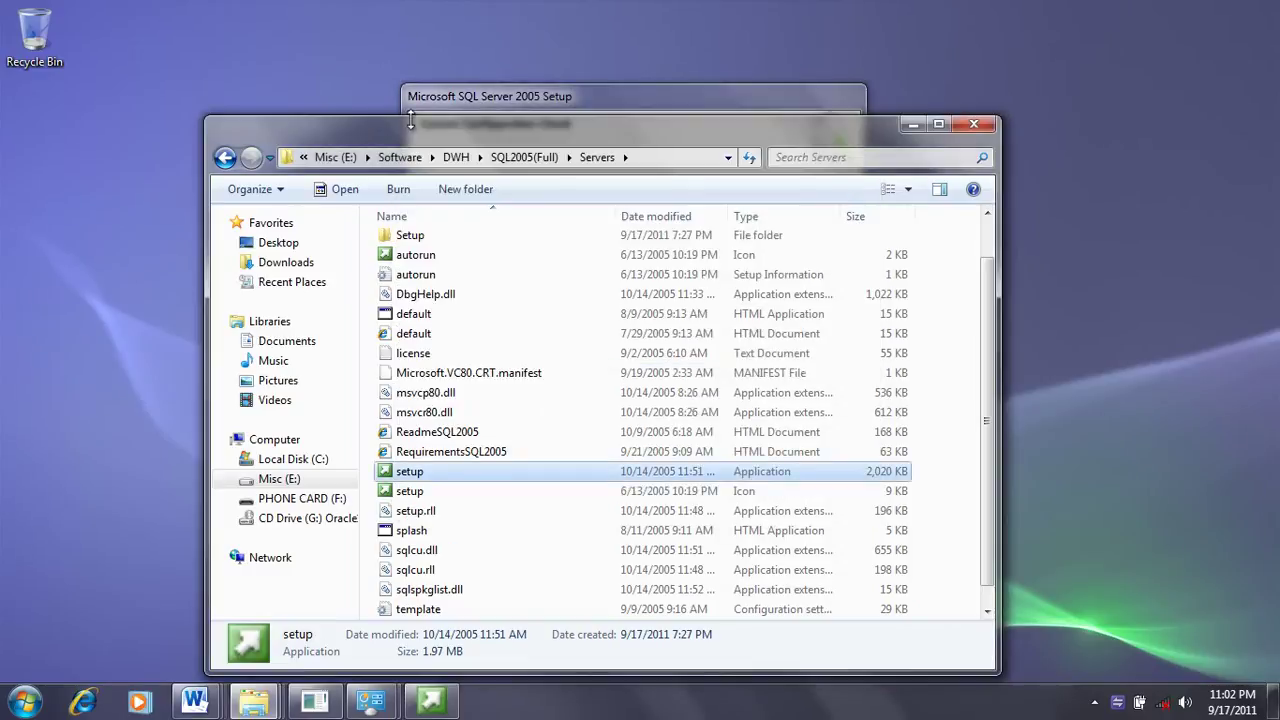
click(911, 125)
right_click(559, 143)
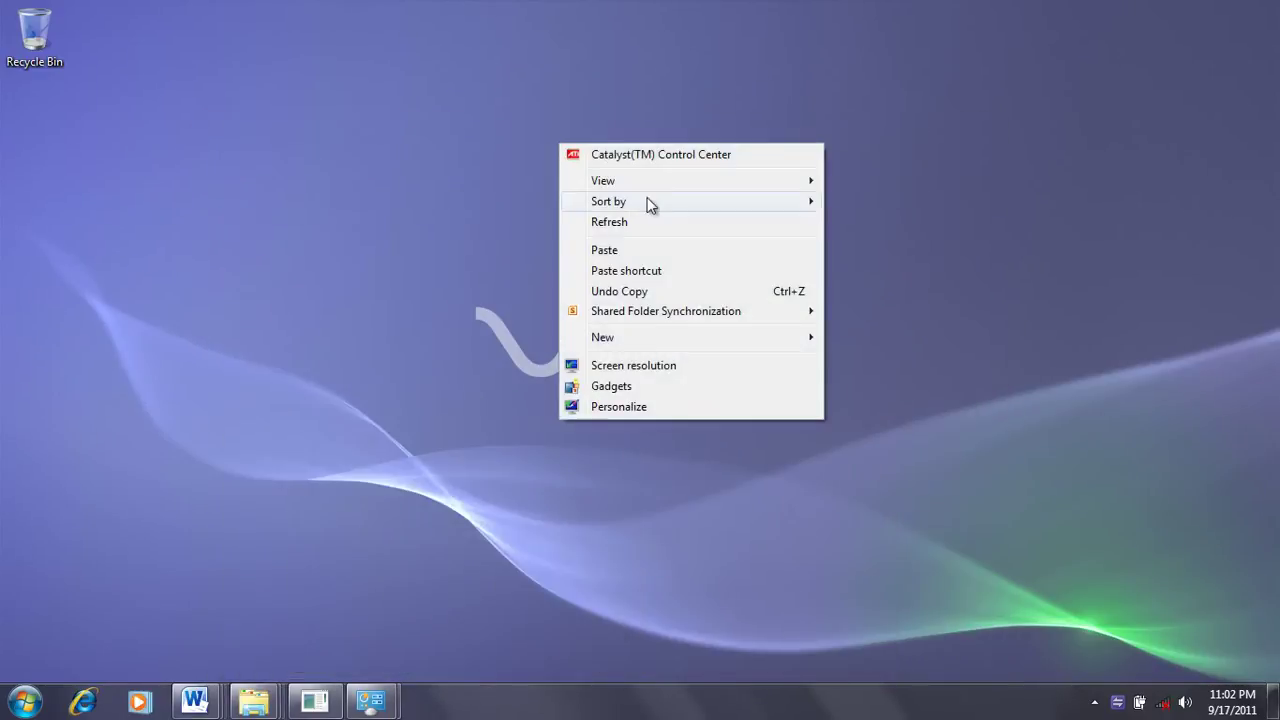
click(657, 220)
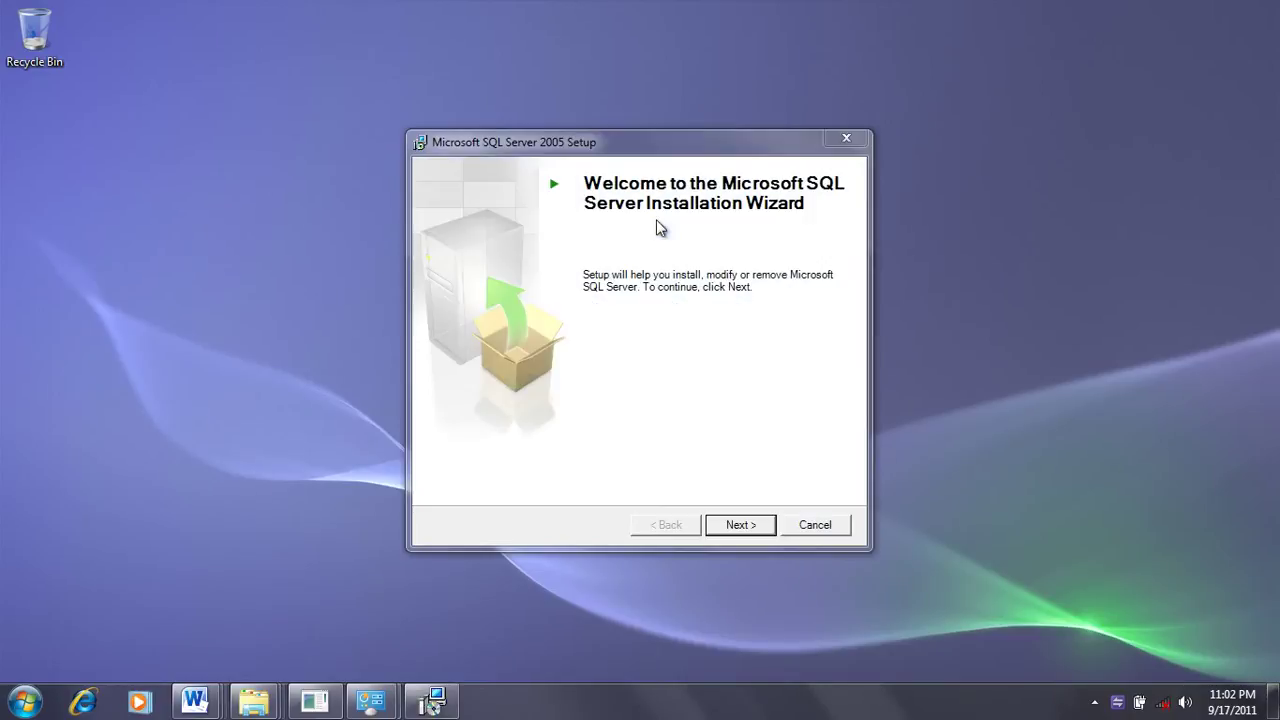
click(747, 532)
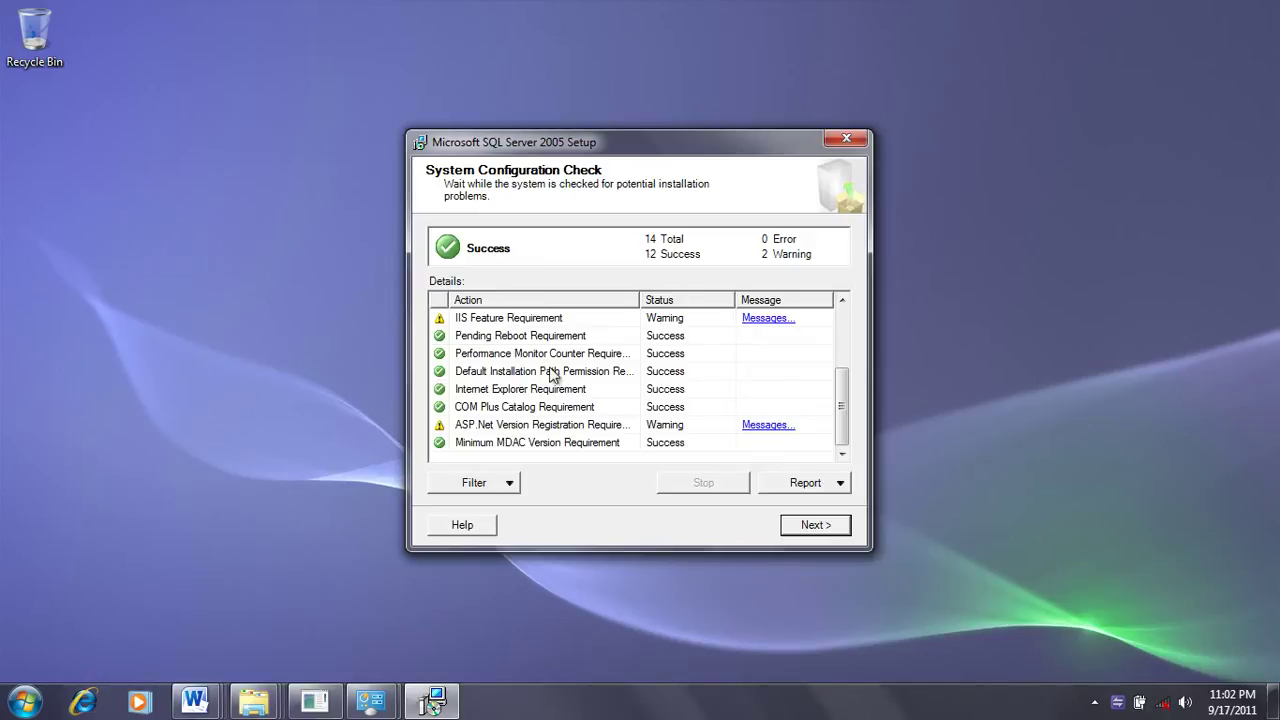
Step: Examine the IIS Feature and ASP.Net Version Registration requirements in the System Configuration Check results
click(601, 426)
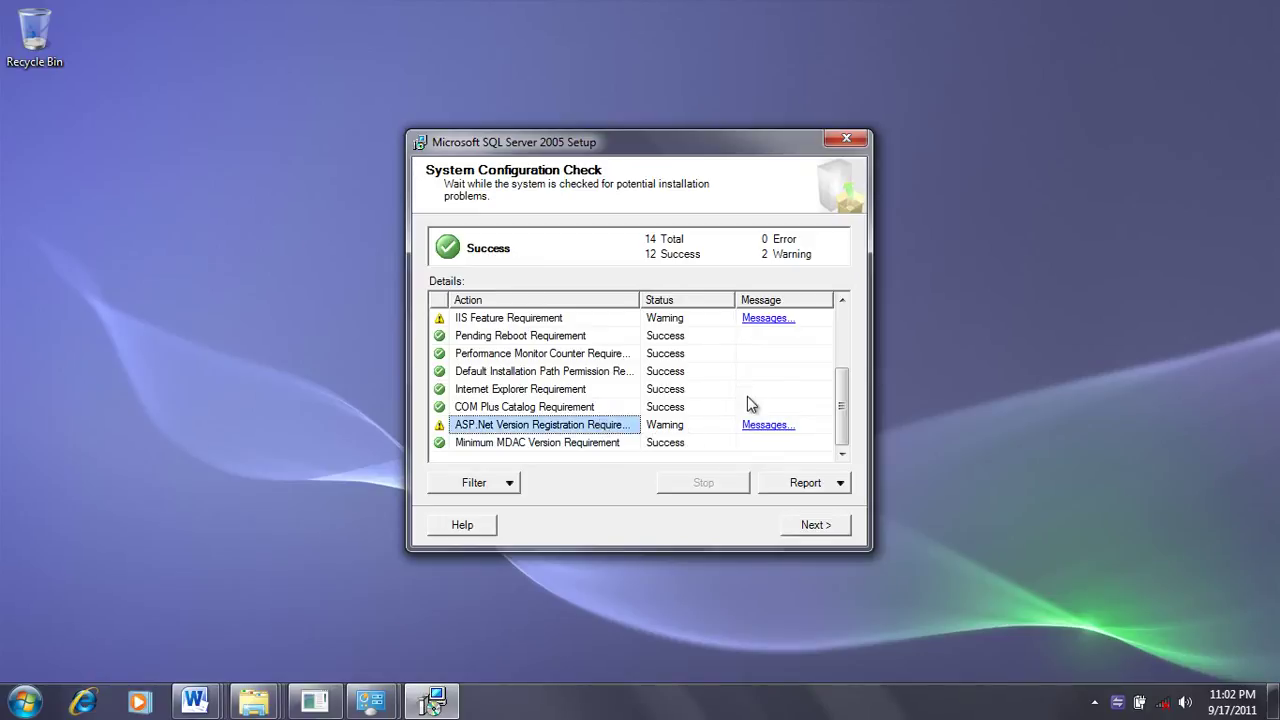
scroll(742, 360, up, 2)
scroll(742, 358, down, 2)
scroll(742, 360, up, 2)
scroll(741, 364, down, 2)
click(586, 324)
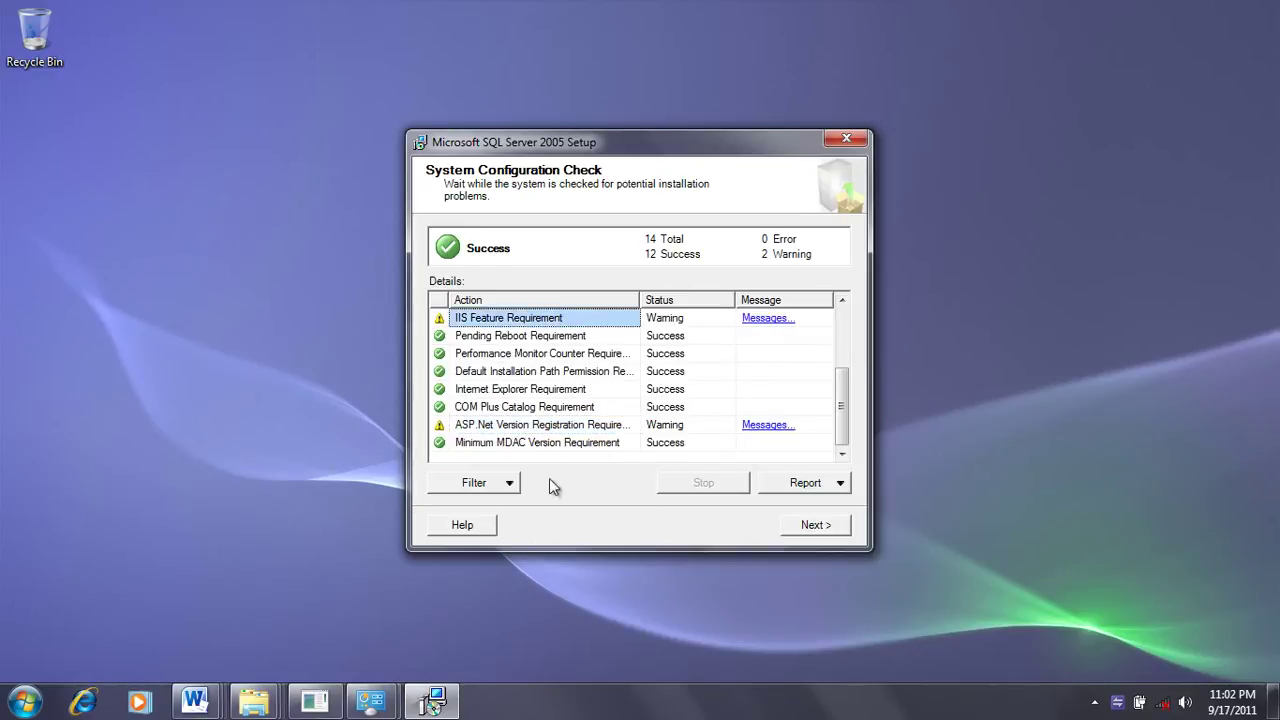
click(520, 425)
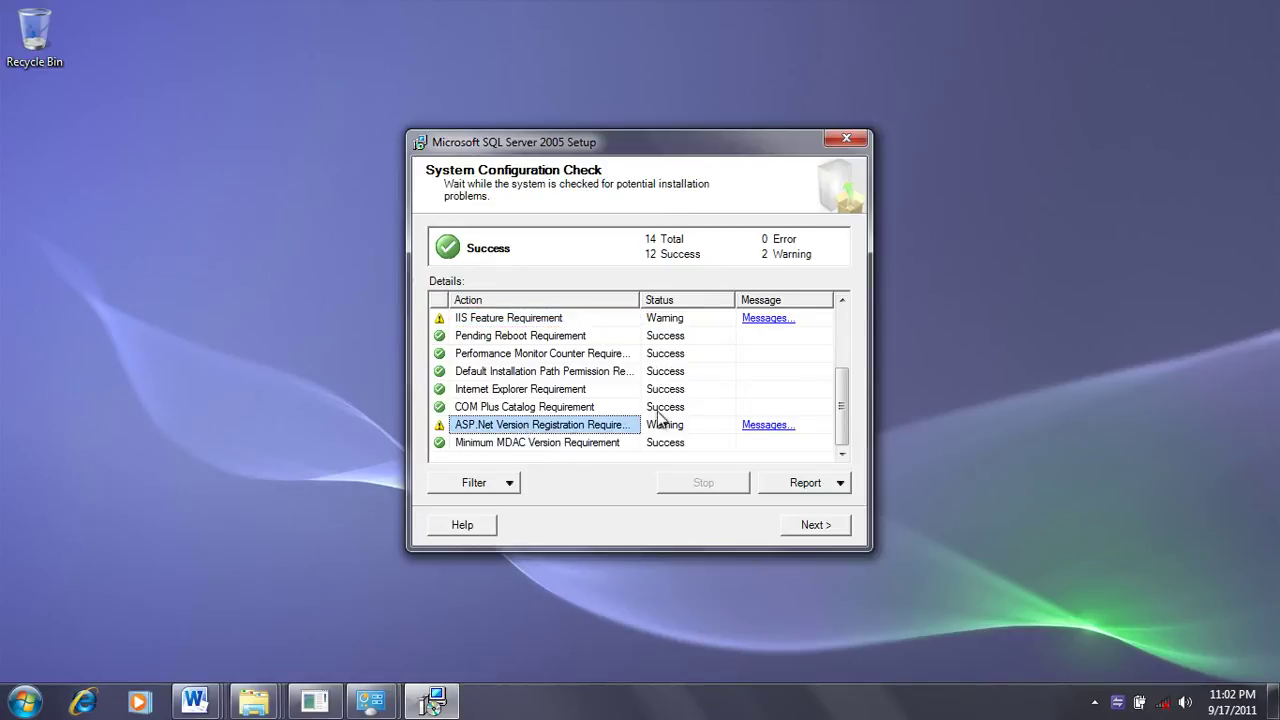
scroll(662, 415, up, 2)
scroll(665, 415, down, 2)
scroll(640, 420, up, 2)
scroll(590, 380, down, 2)
click(502, 323)
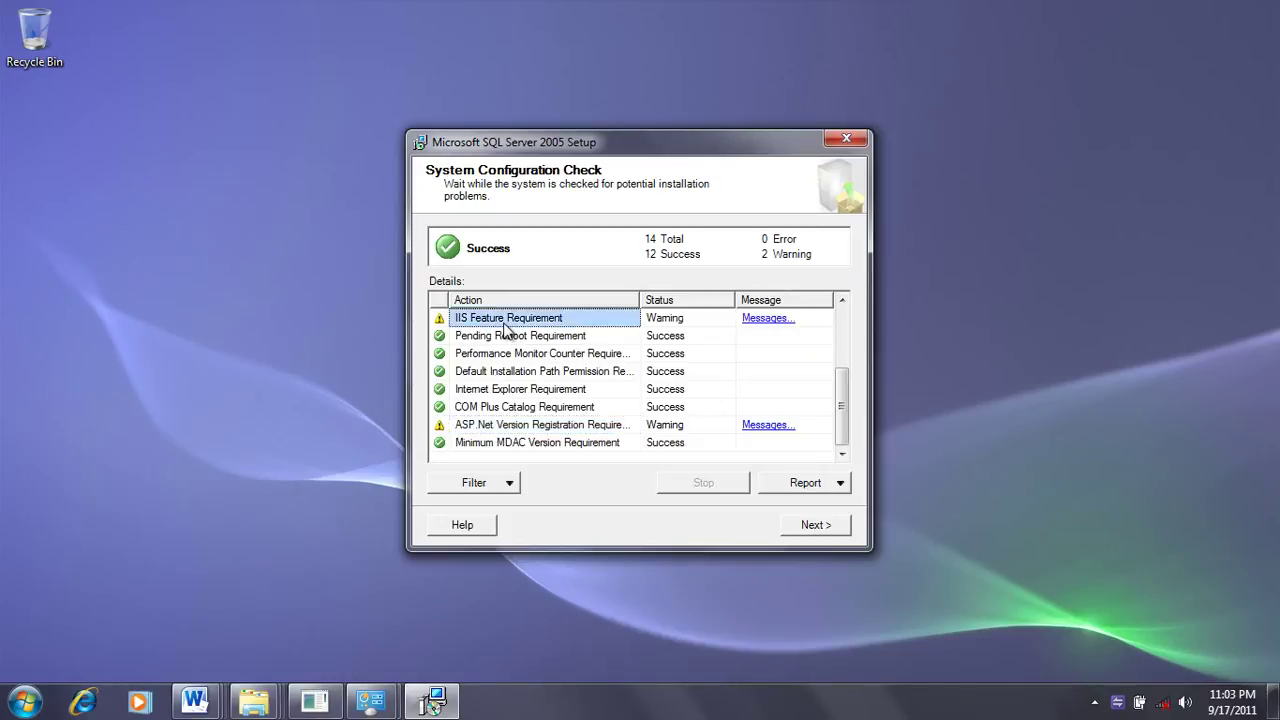
click(540, 428)
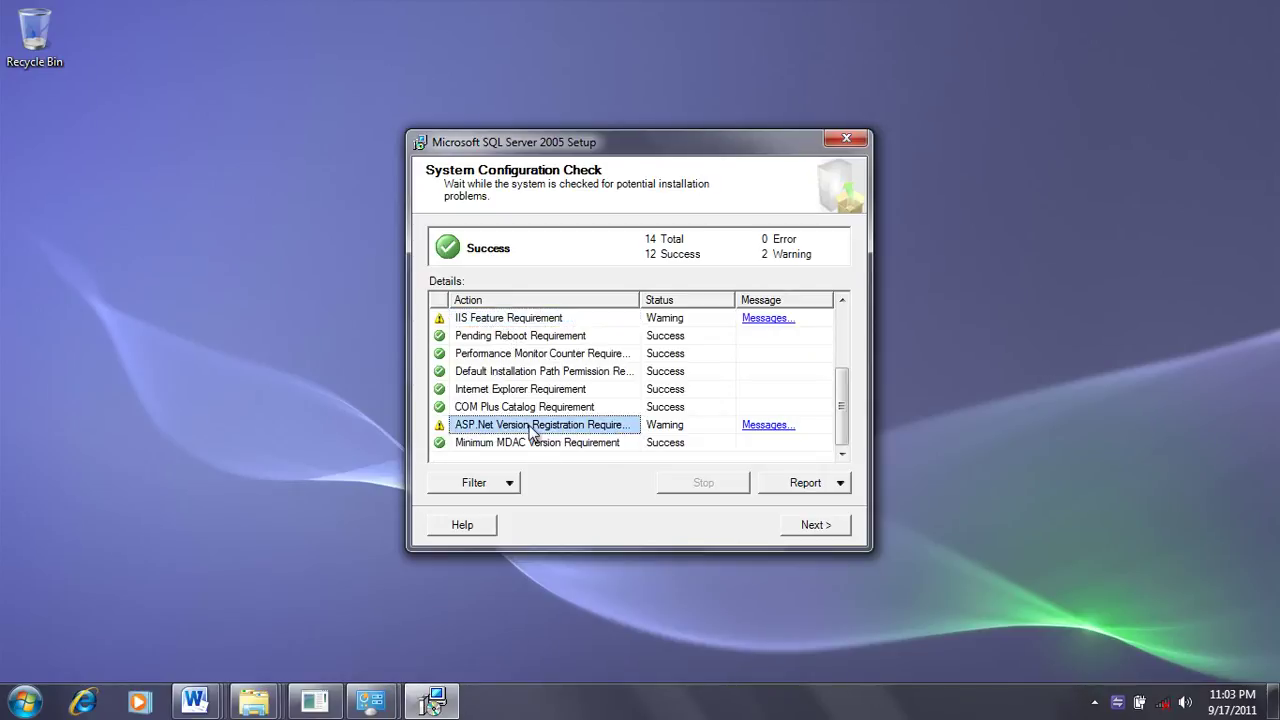
click(500, 324)
click(518, 428)
click(182, 367)
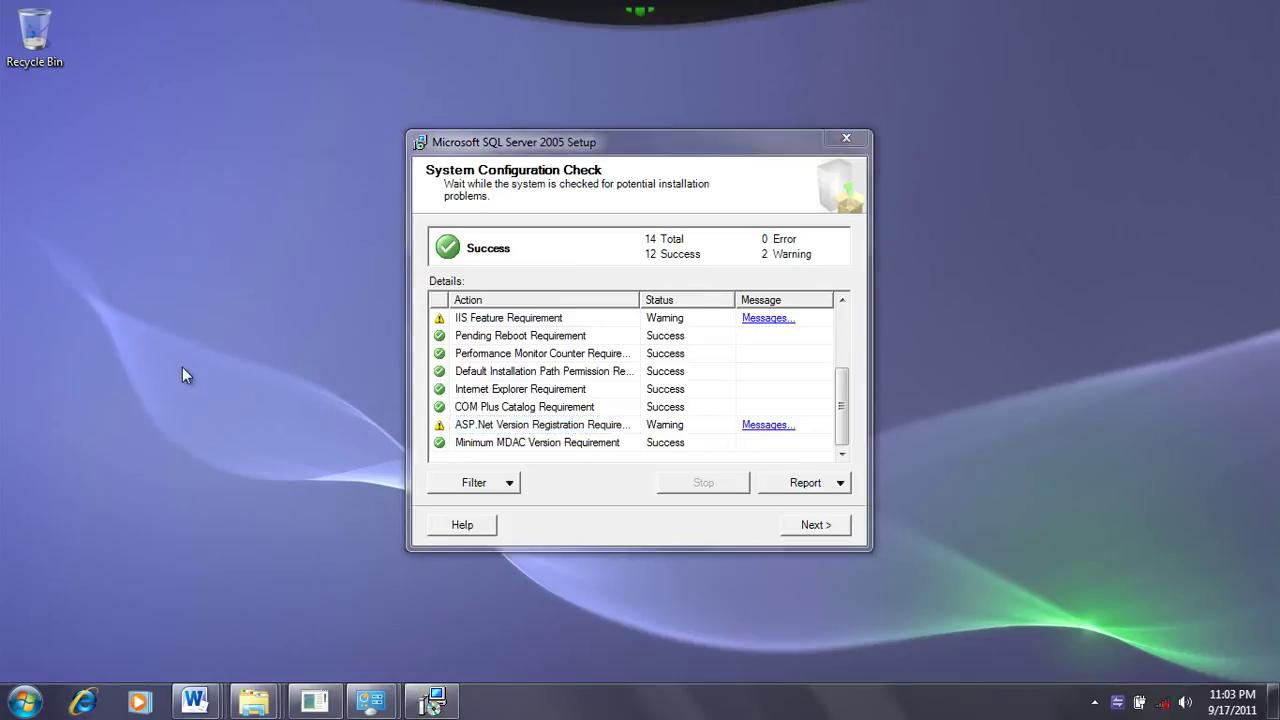
Step: Open the dialog for turning Windows features on or off from the Programs category of Control Panel
click(24, 701)
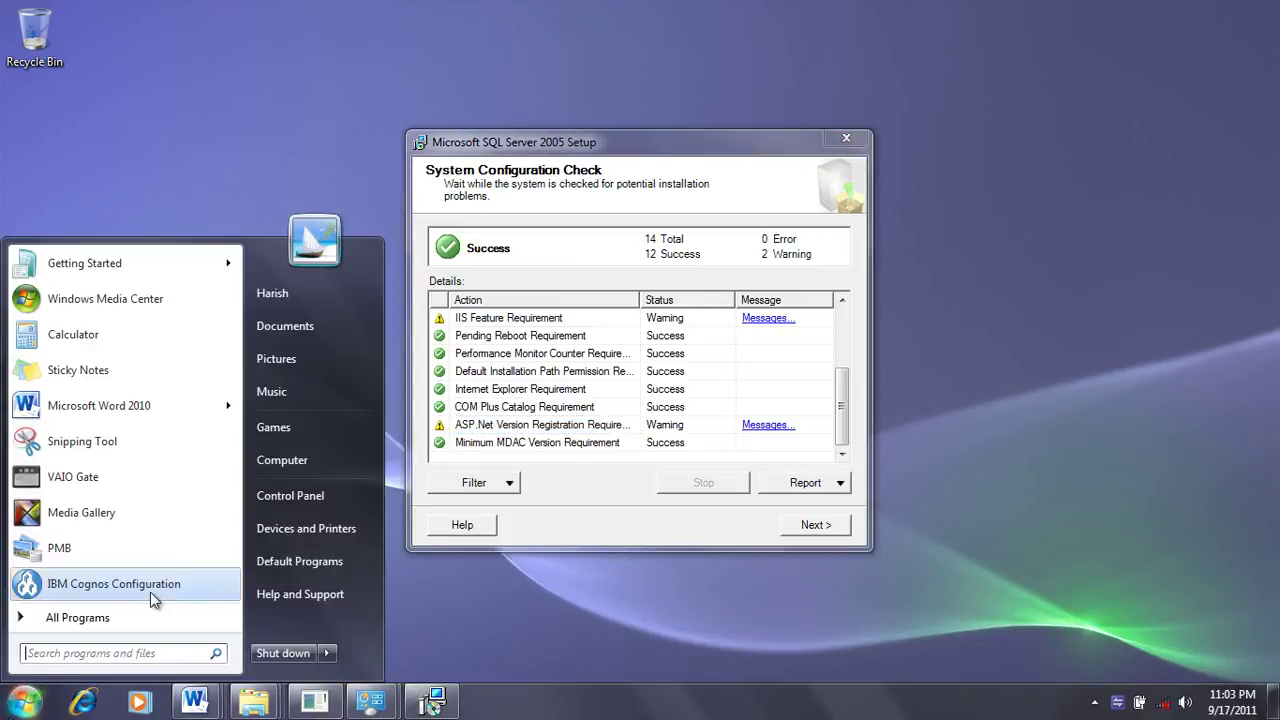
click(328, 493)
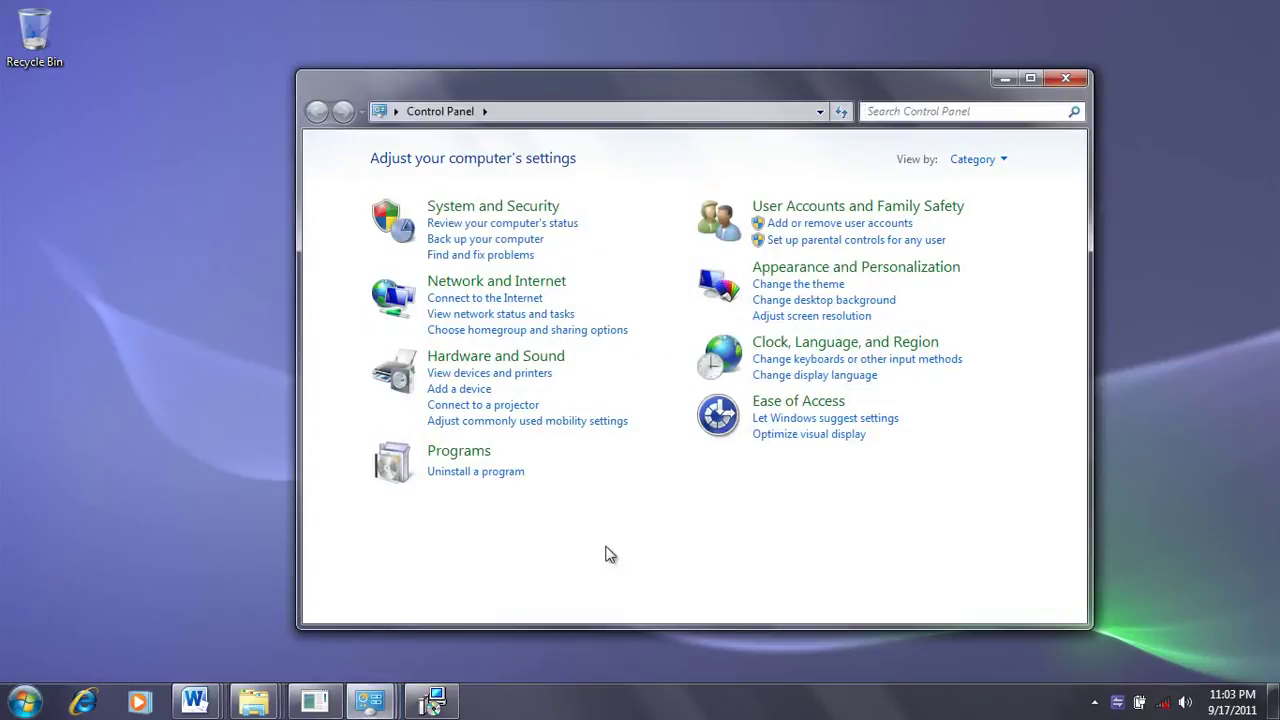
click(466, 203)
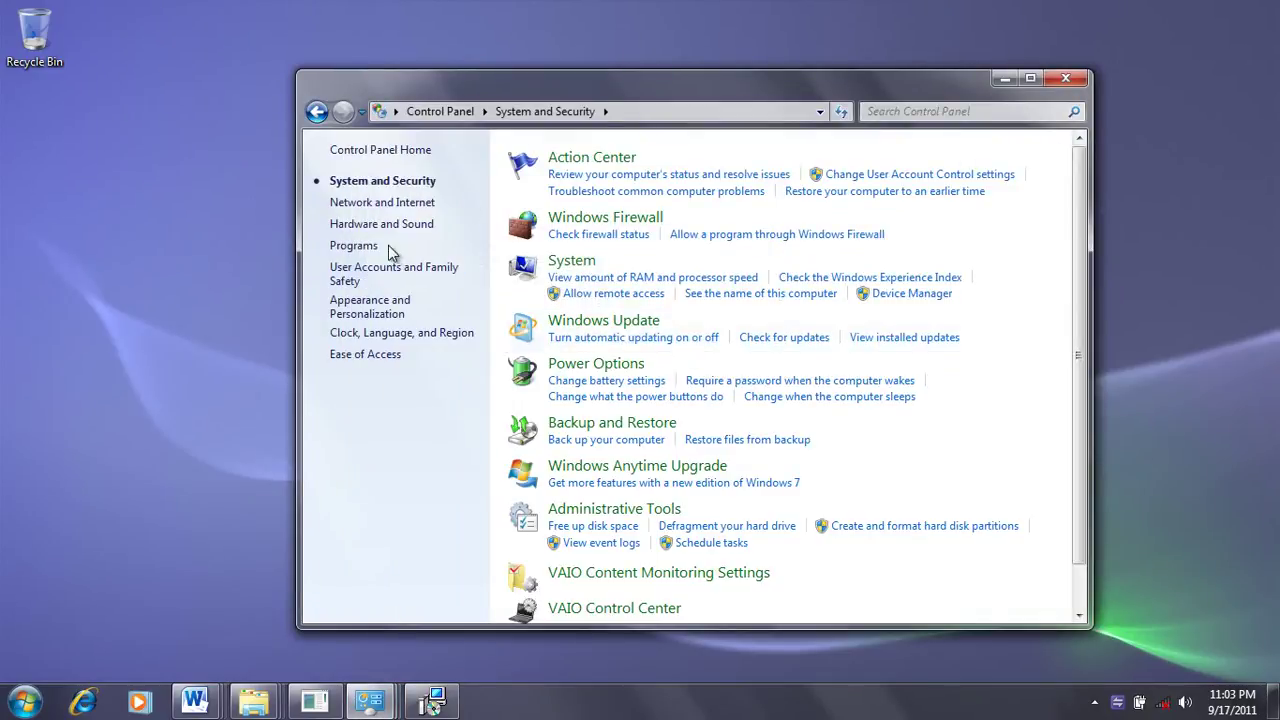
click(358, 247)
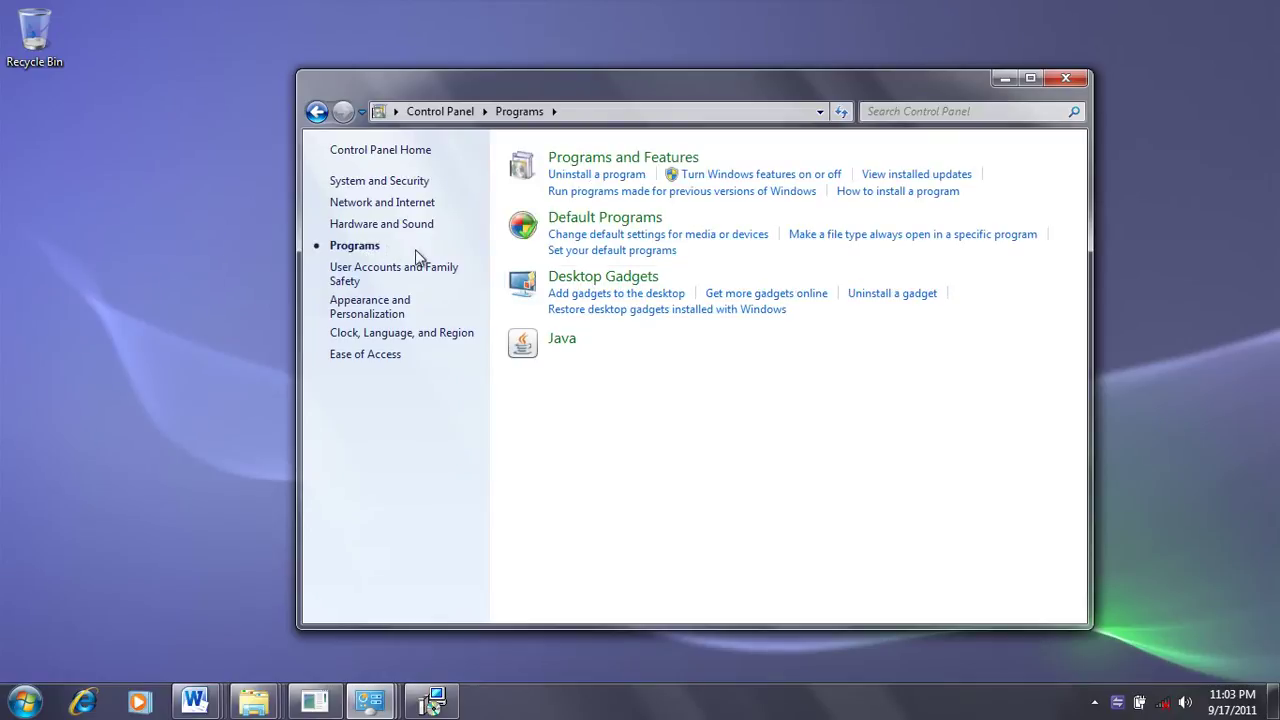
click(757, 176)
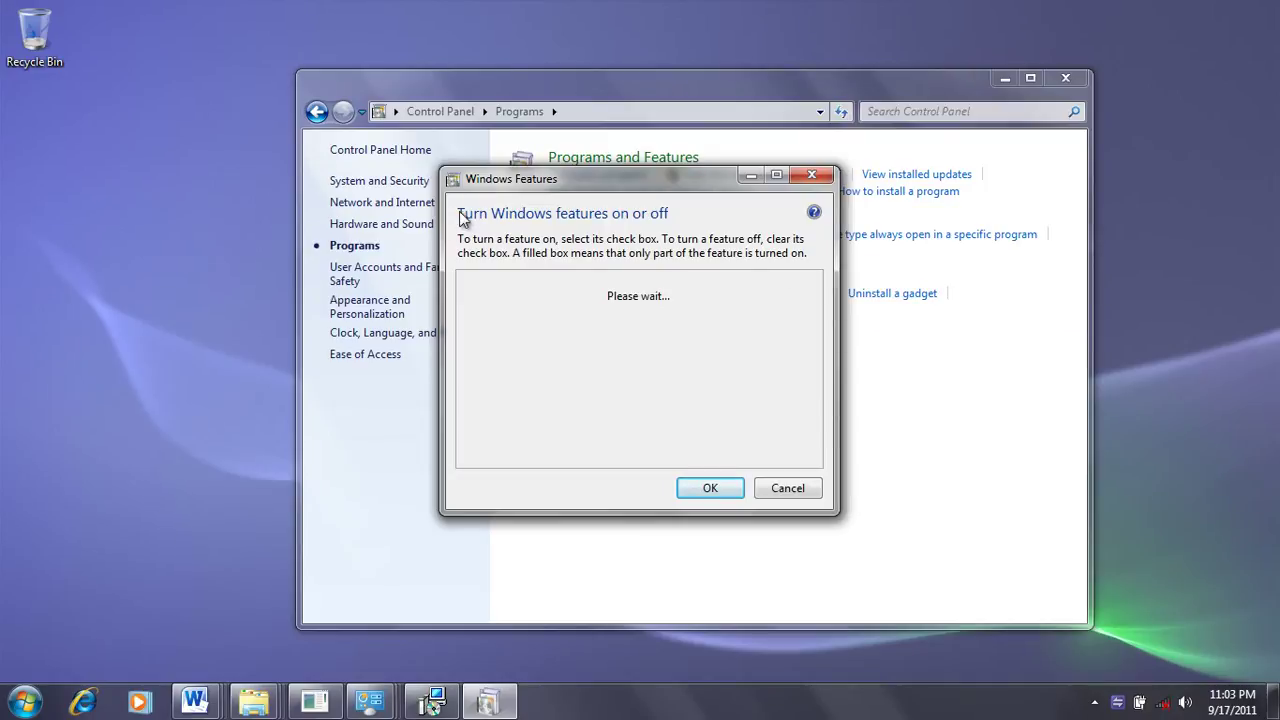
Step: Turn on Microsoft .NET Framework 3.5.1 with both Windows Communication Foundation HTTP Activation and Non-HTTP Activation
drag(560, 184, 628, 171)
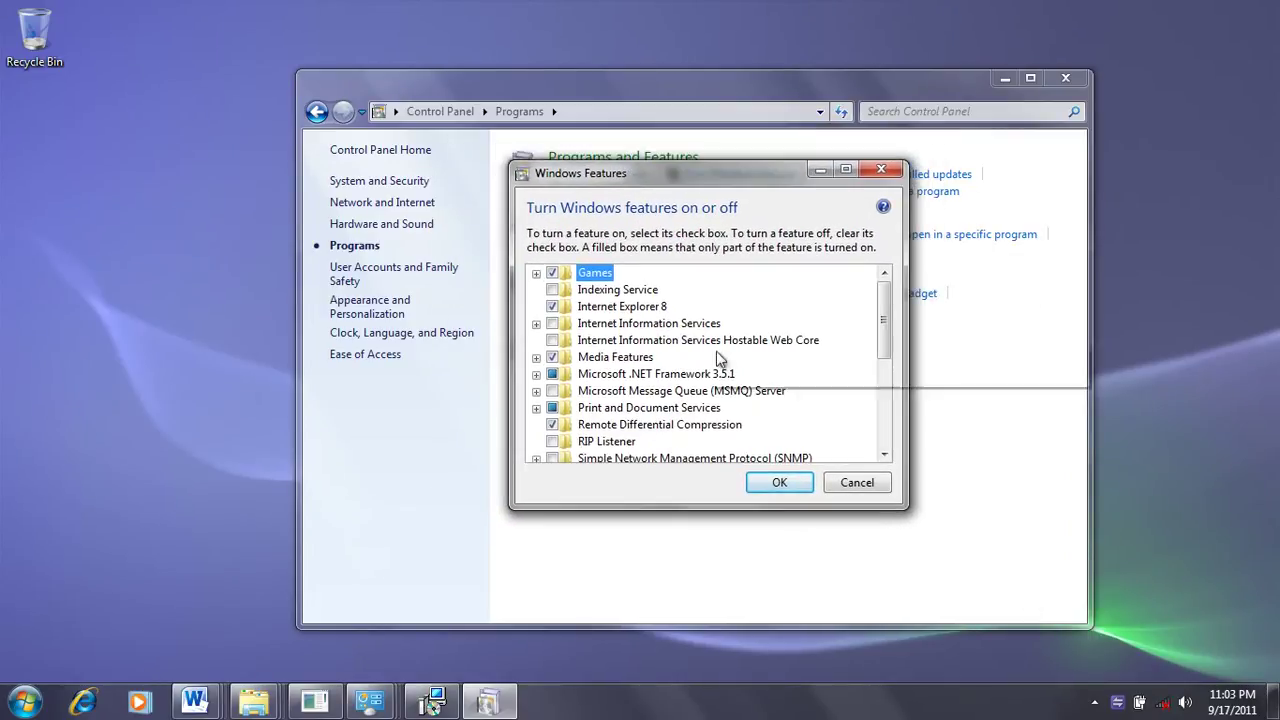
scroll(608, 410, down, 1)
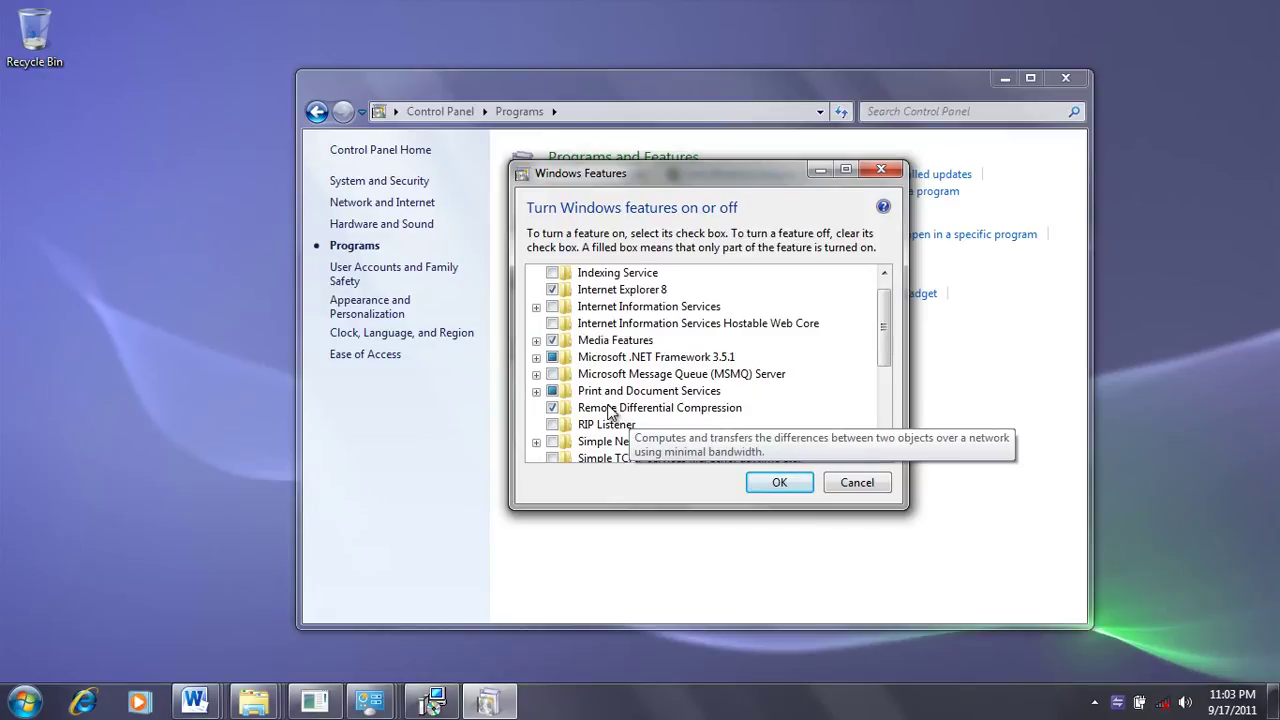
click(553, 362)
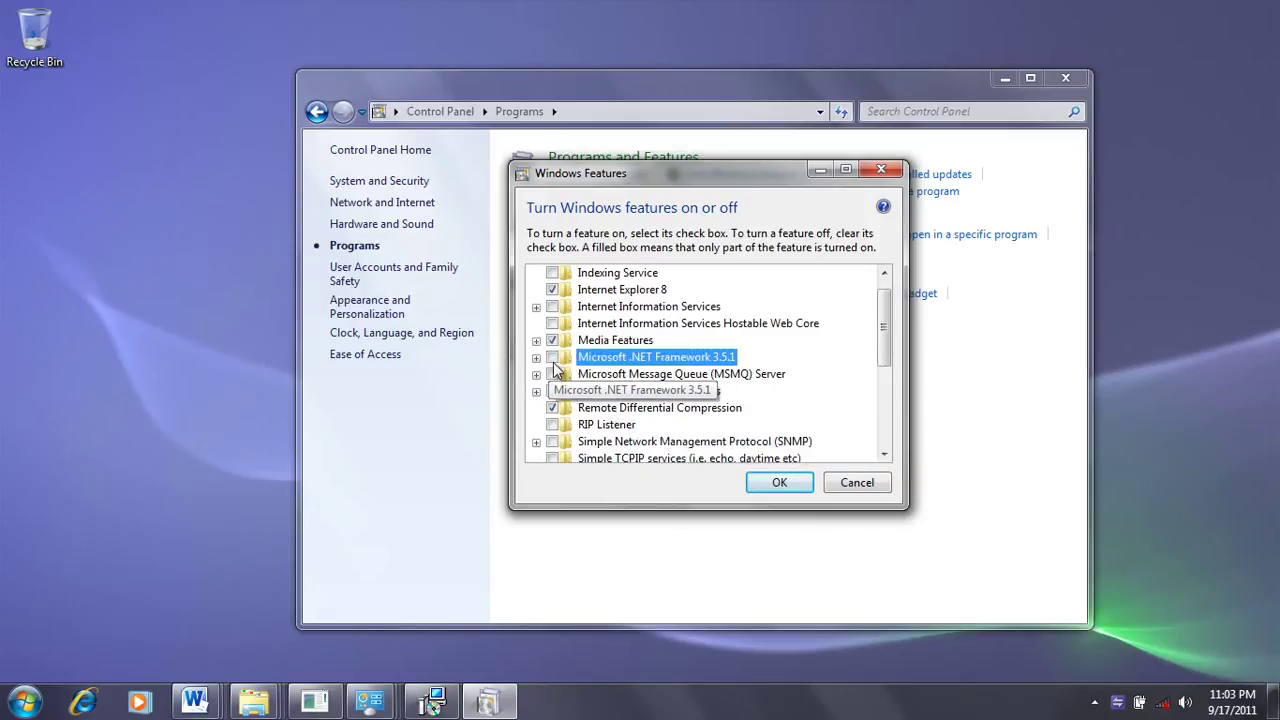
click(536, 357)
click(569, 373)
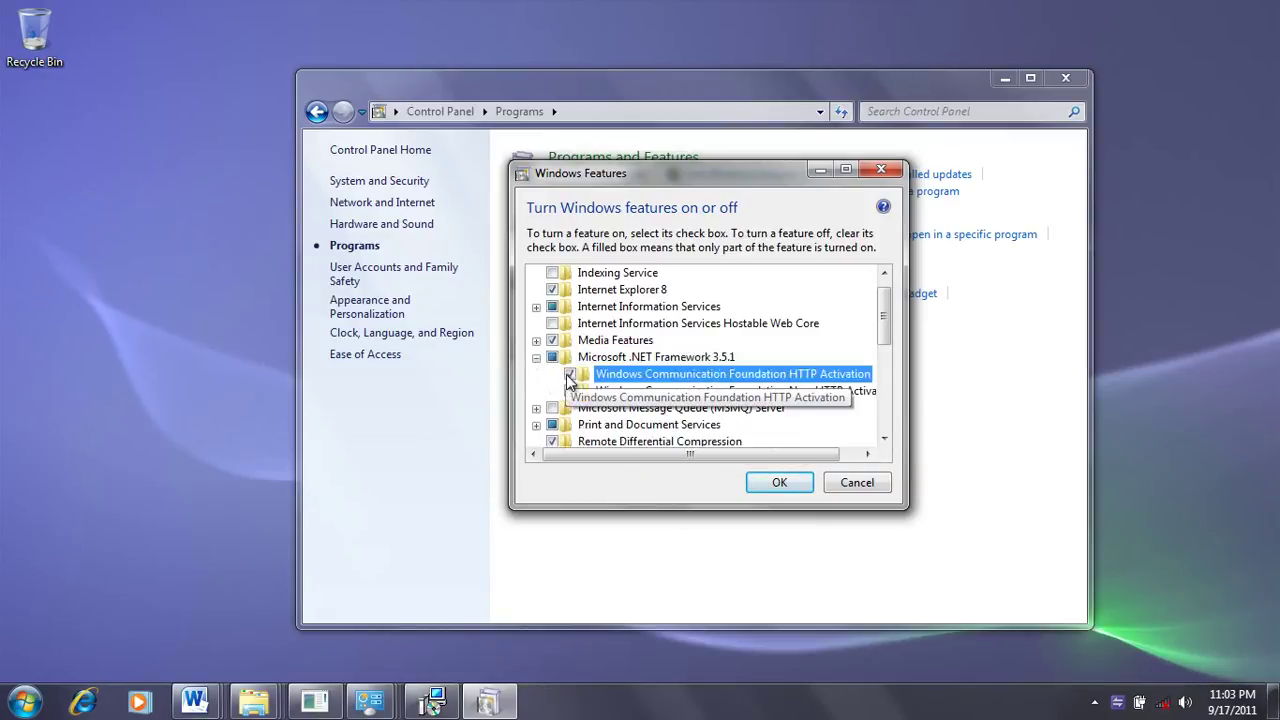
click(569, 390)
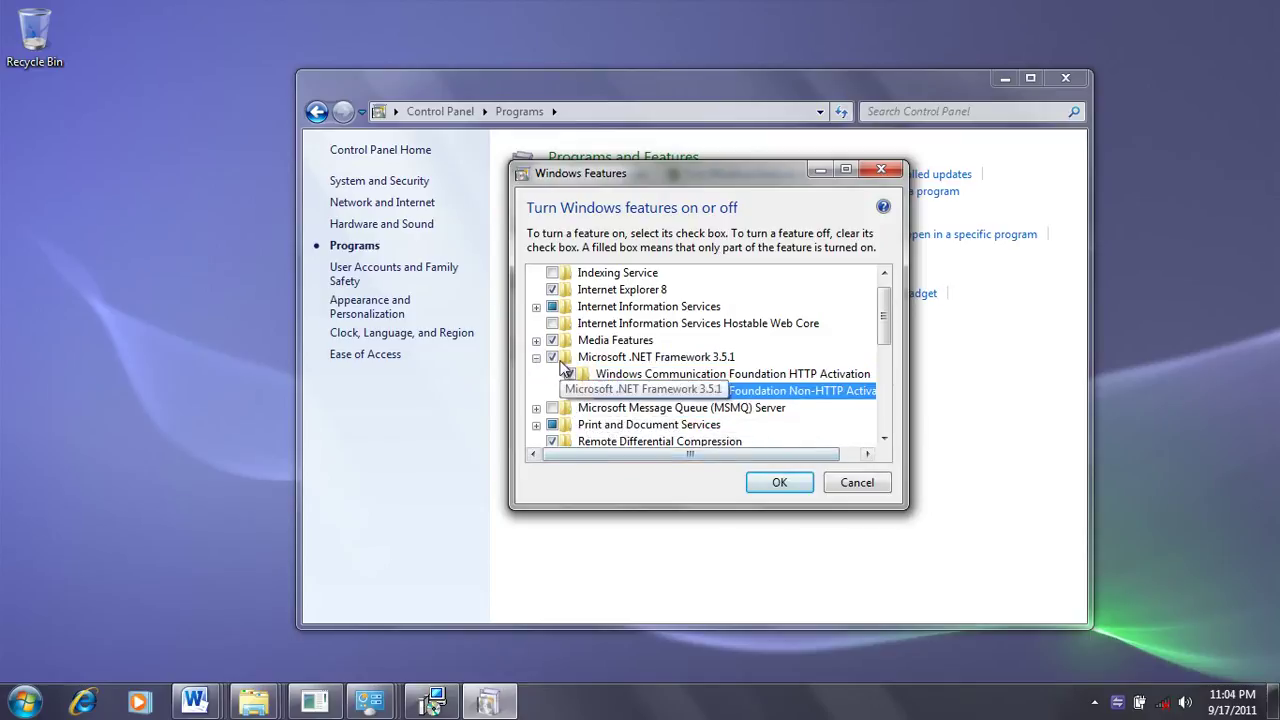
scroll(770, 398, down, 1)
scroll(770, 398, down, 1)
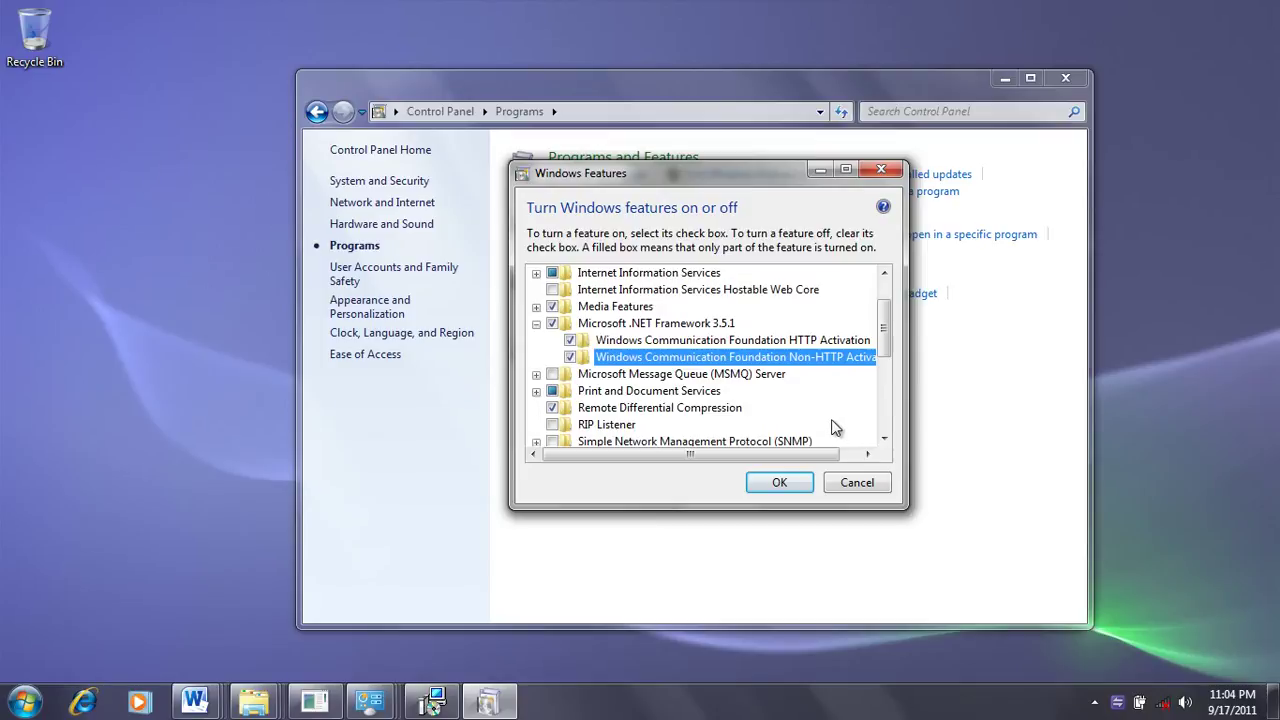
Step: Turn off Internet Information Services along with its dependent HTTP Activation feature, and turn Internet Information Services back on
scroll(790, 392, up, 3)
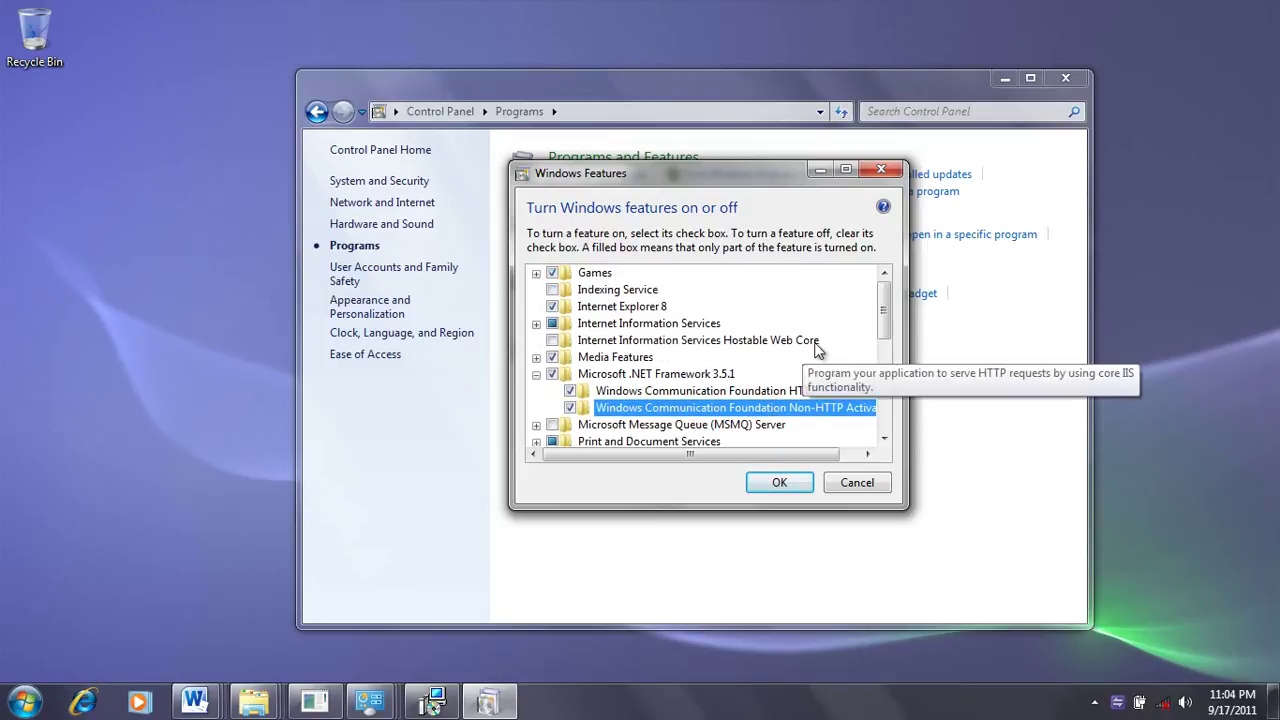
click(536, 324)
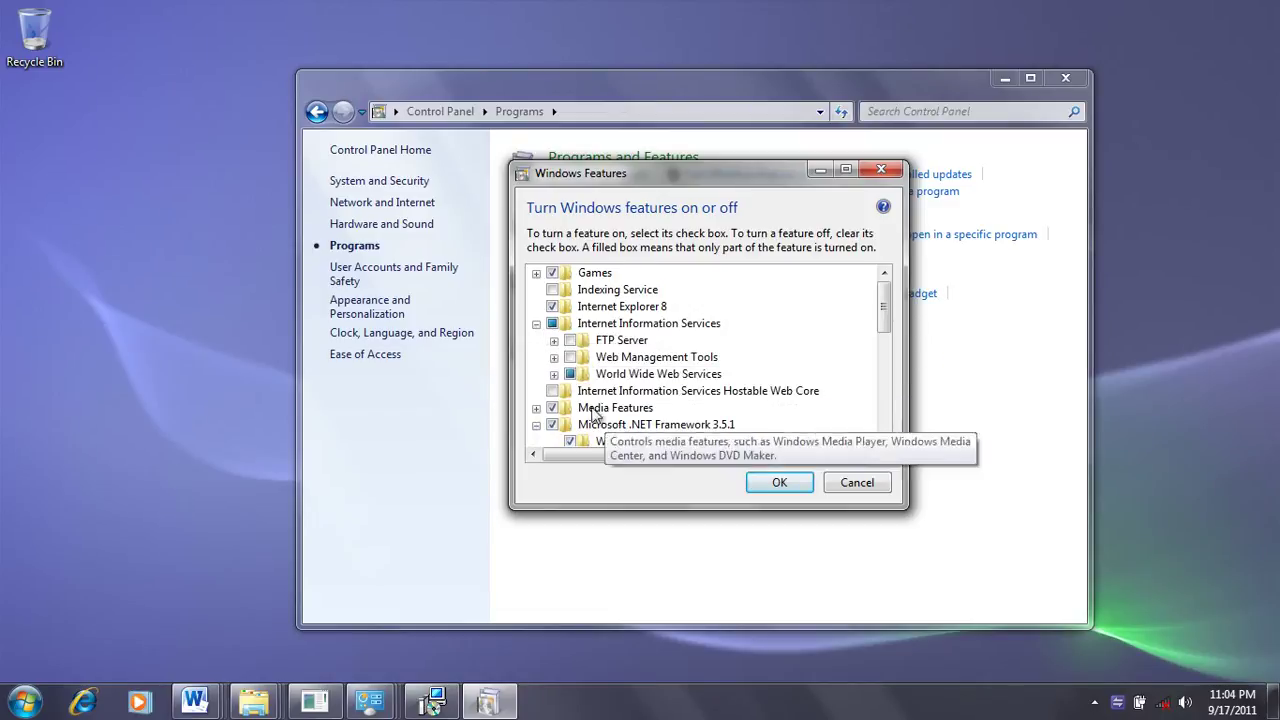
click(552, 324)
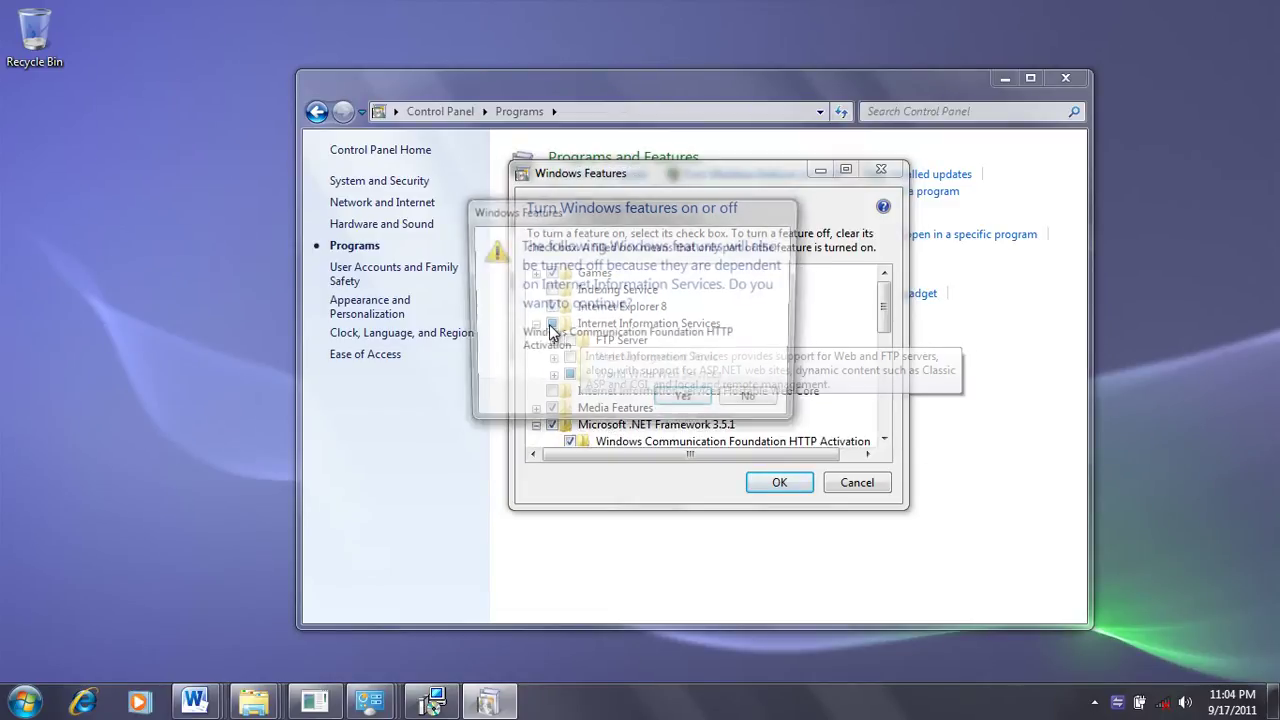
click(700, 403)
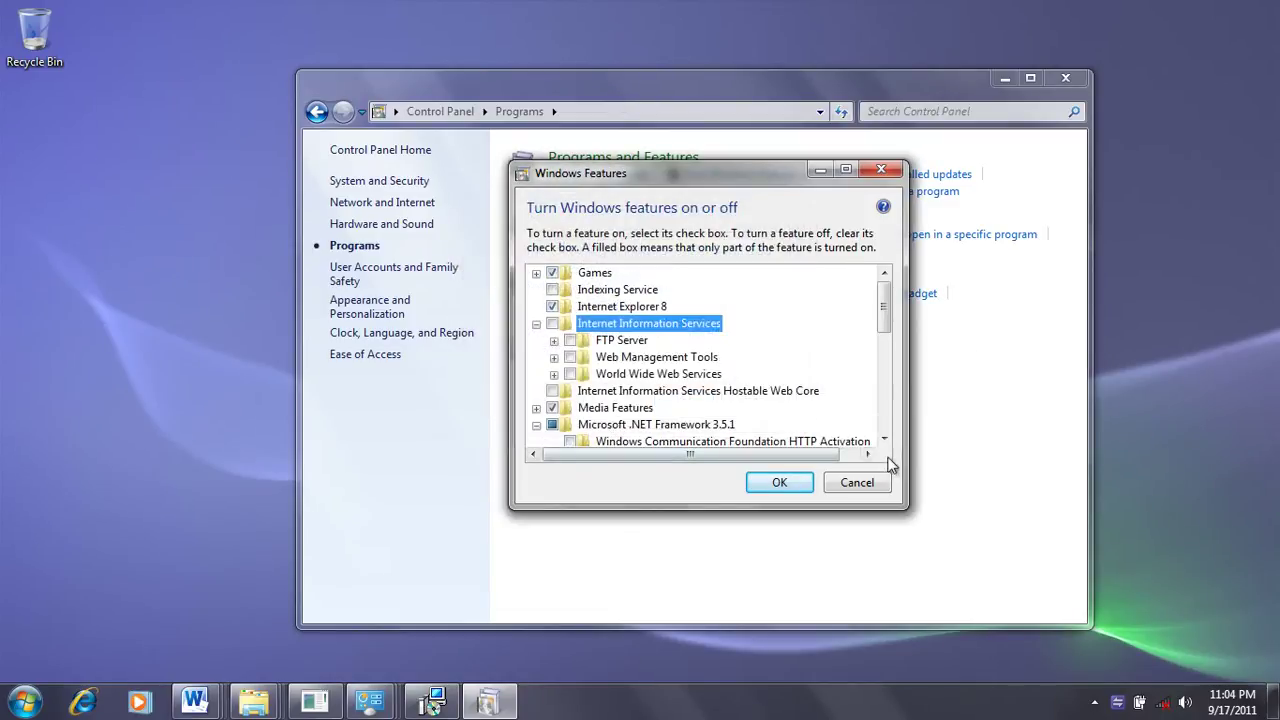
click(552, 324)
scroll(730, 400, down, 1)
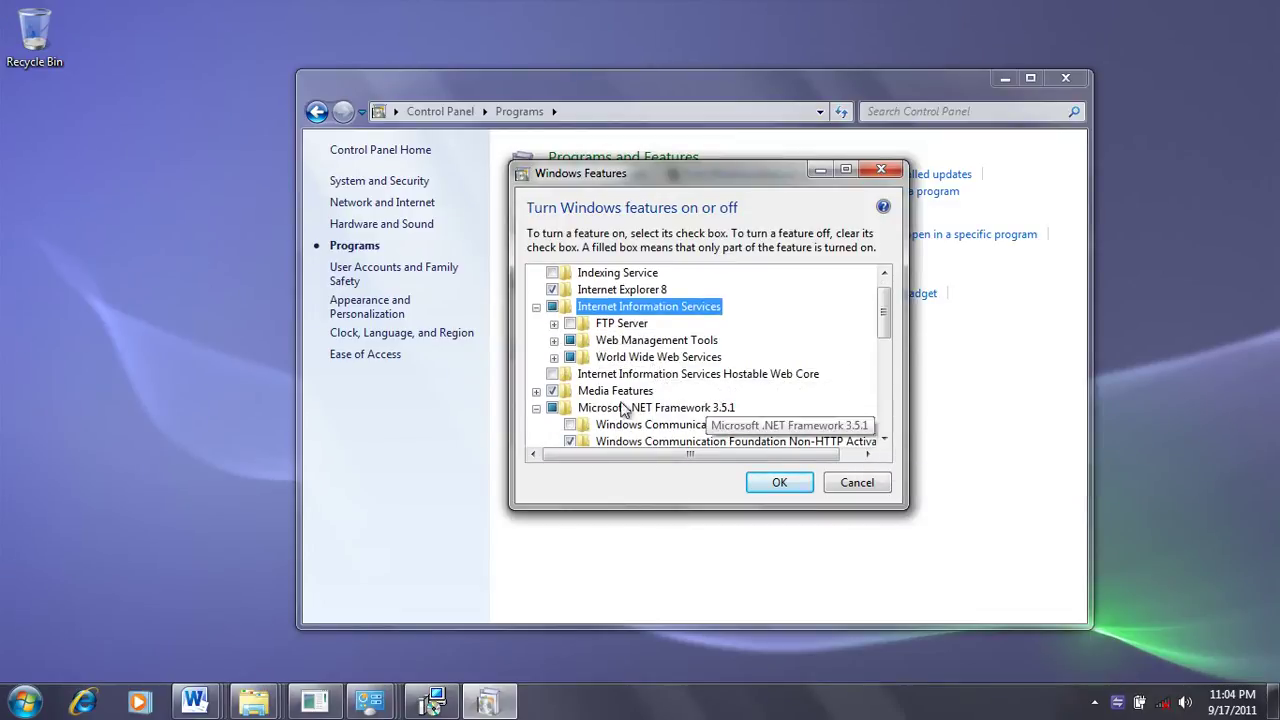
Step: Turn on .NET Extensibility, ASP, ASP.NET, CGI, both ISAPI options and Server-Side Includes under the Application Development Features of World Wide Web Services
click(553, 341)
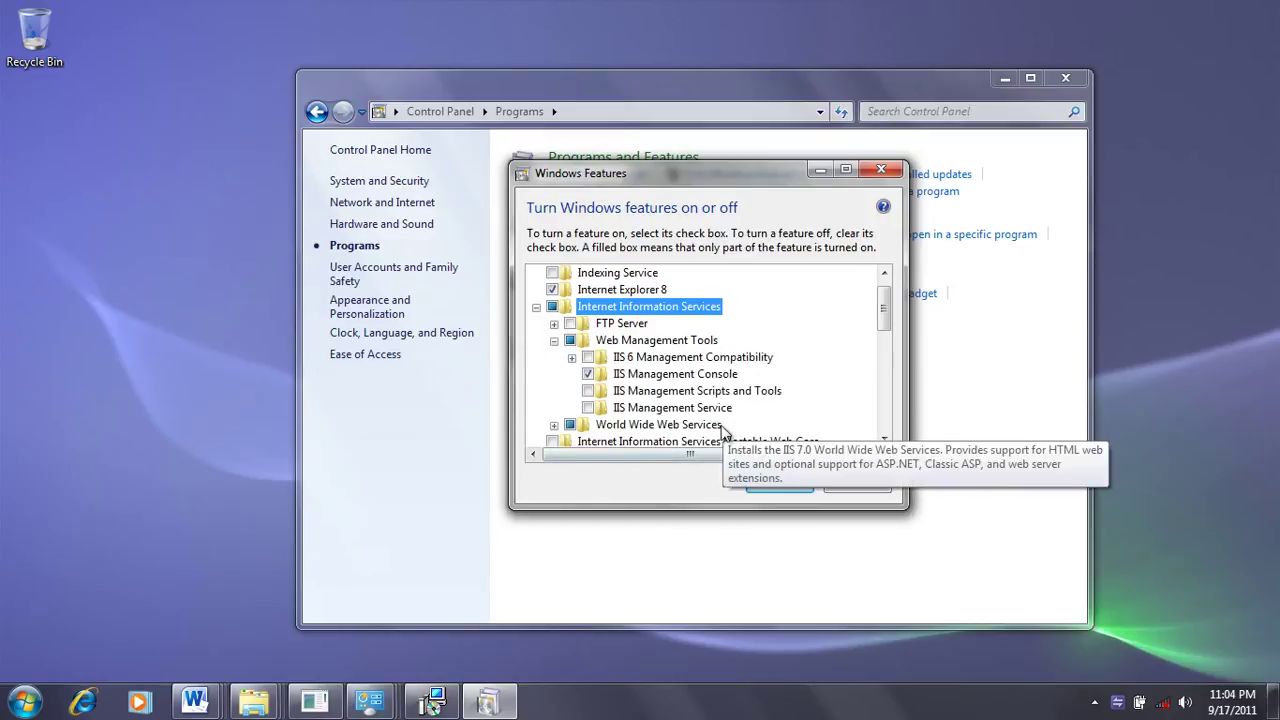
click(553, 341)
click(555, 358)
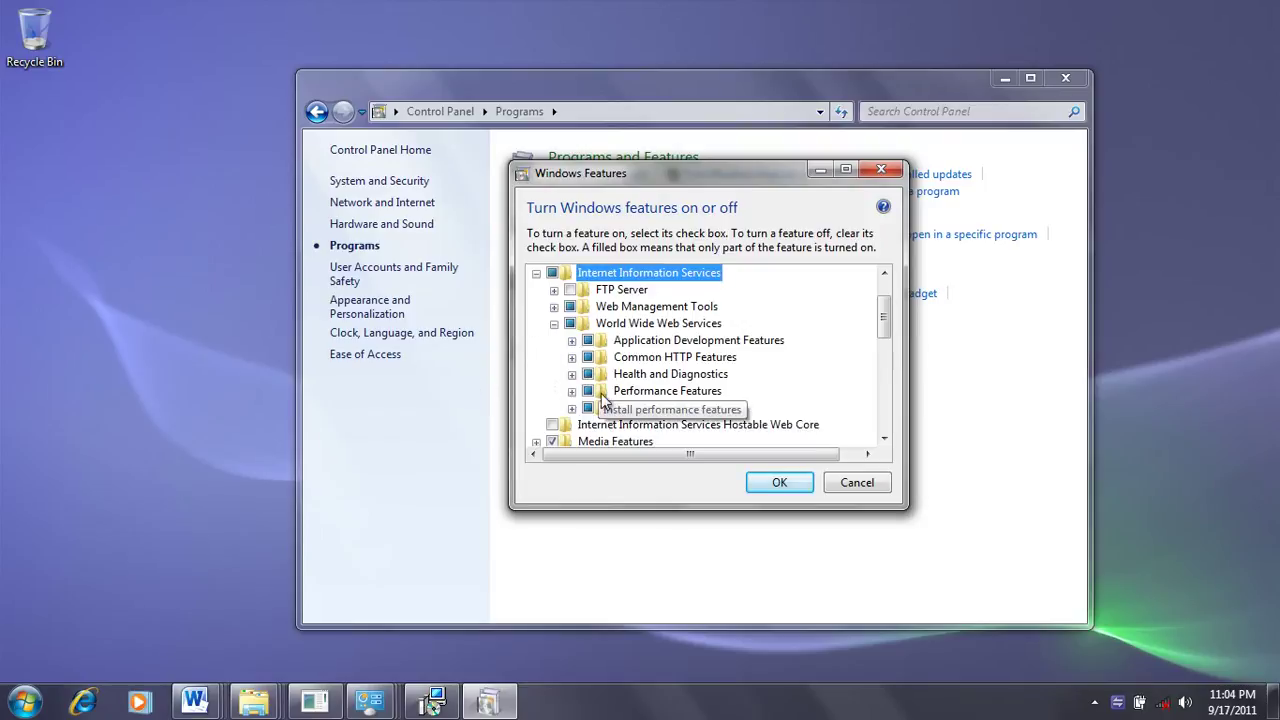
click(571, 341)
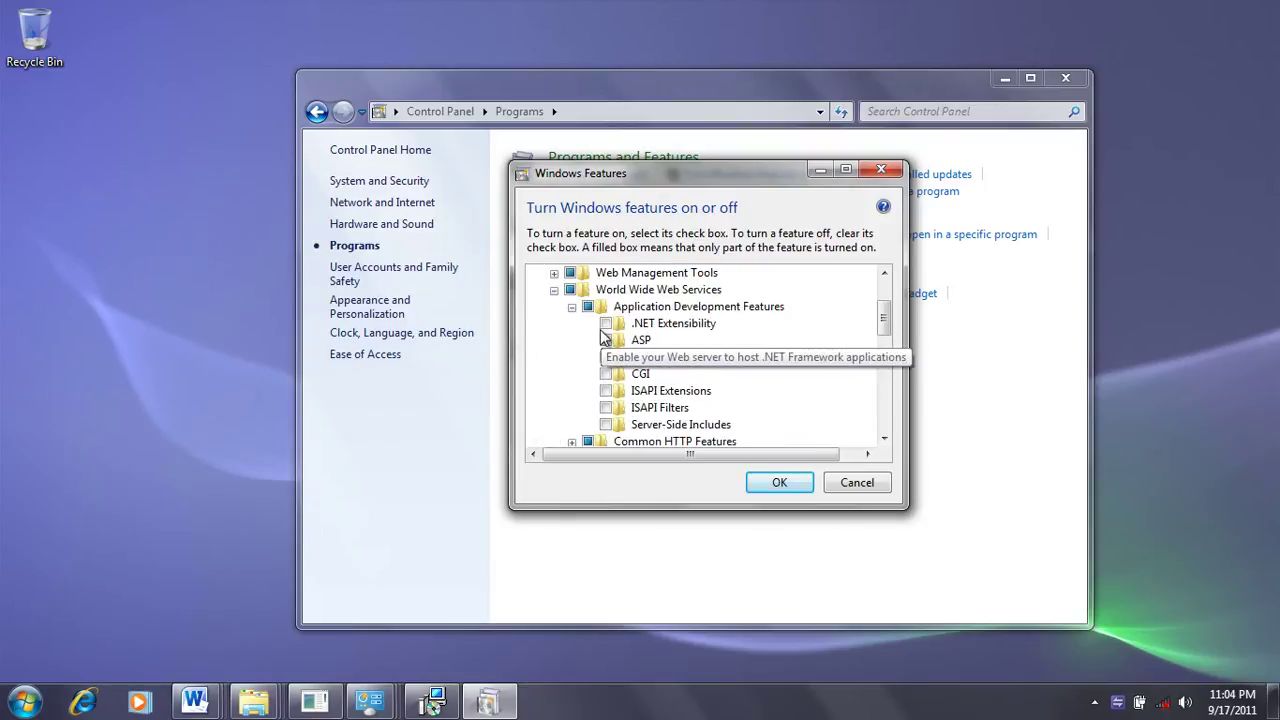
click(605, 323)
click(606, 341)
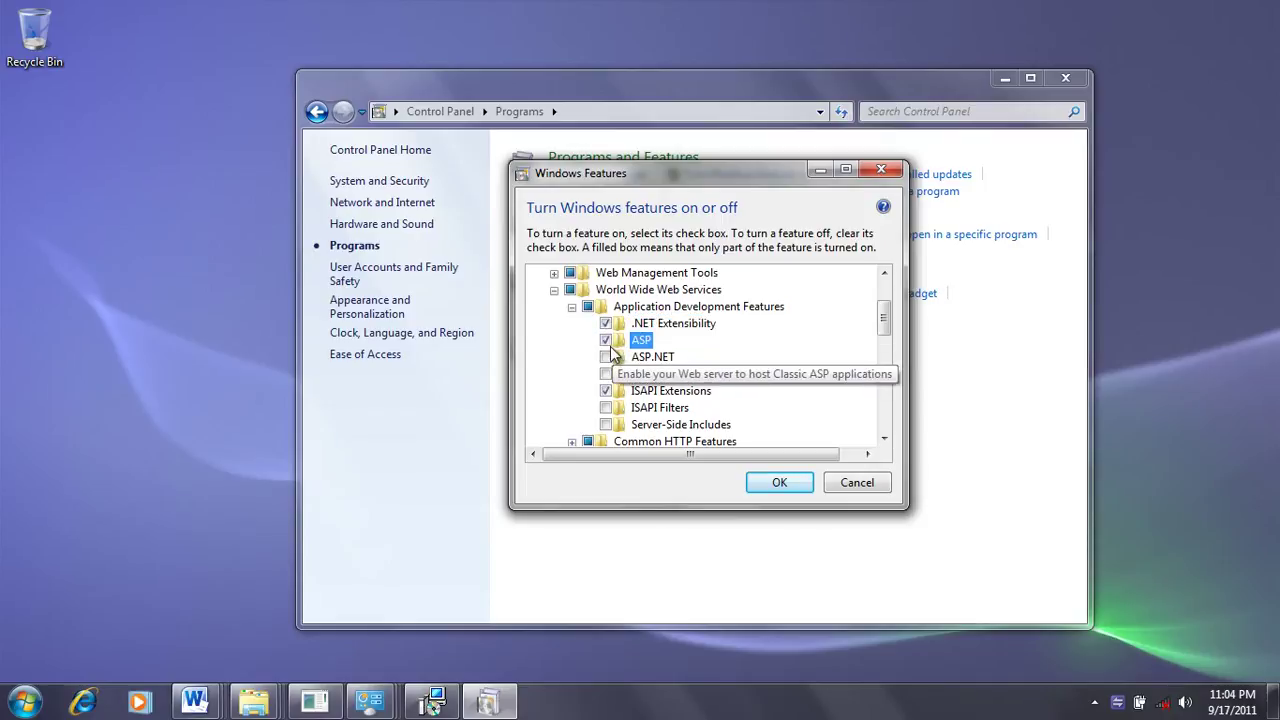
click(605, 373)
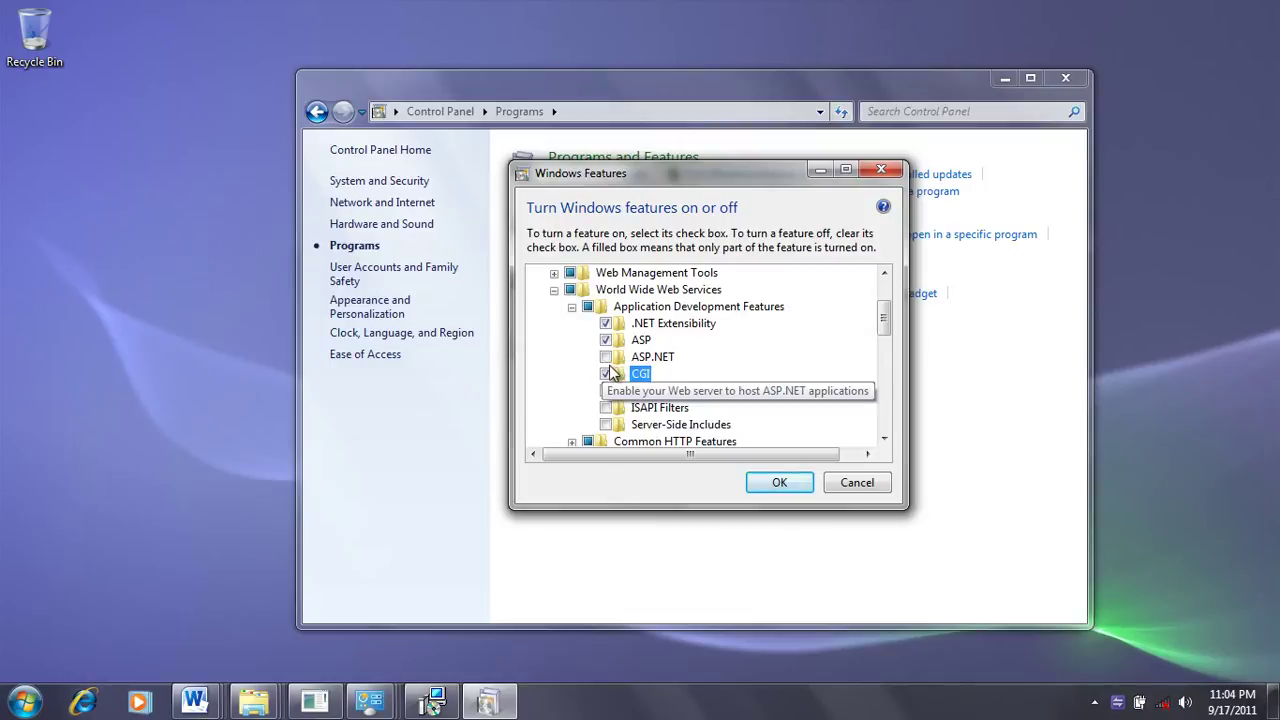
click(605, 356)
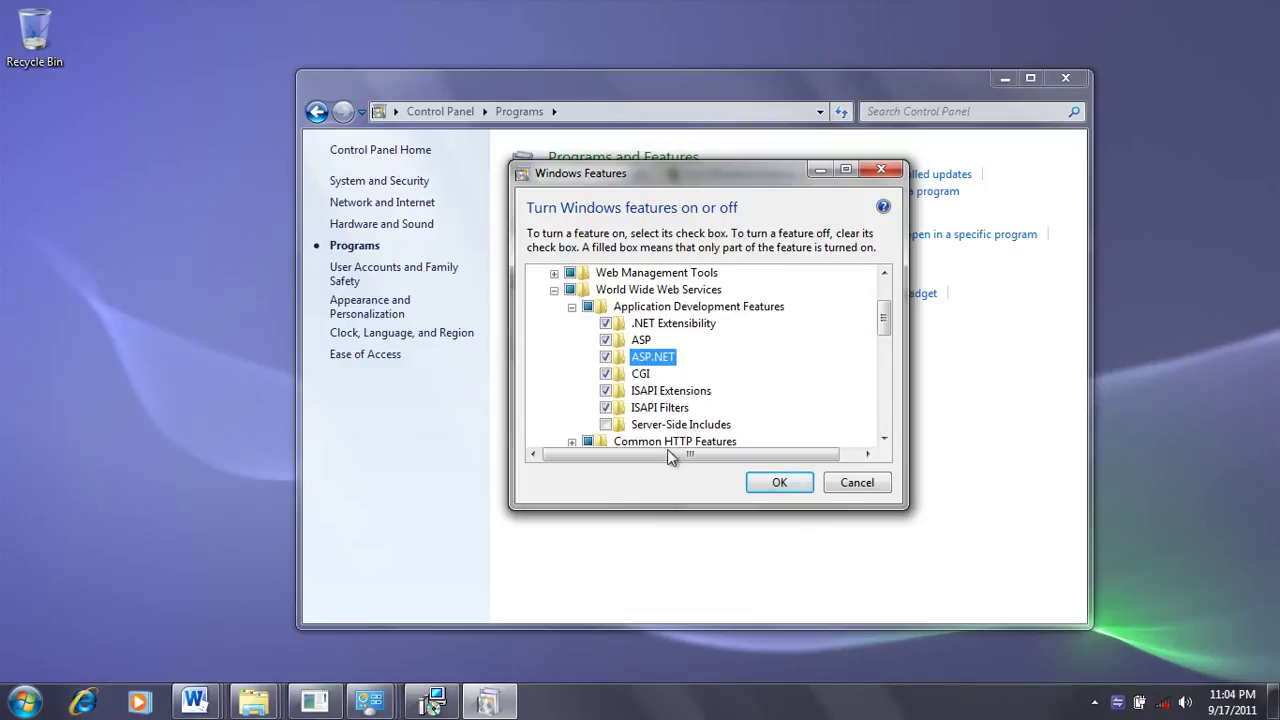
click(605, 424)
scroll(775, 401, down, 1)
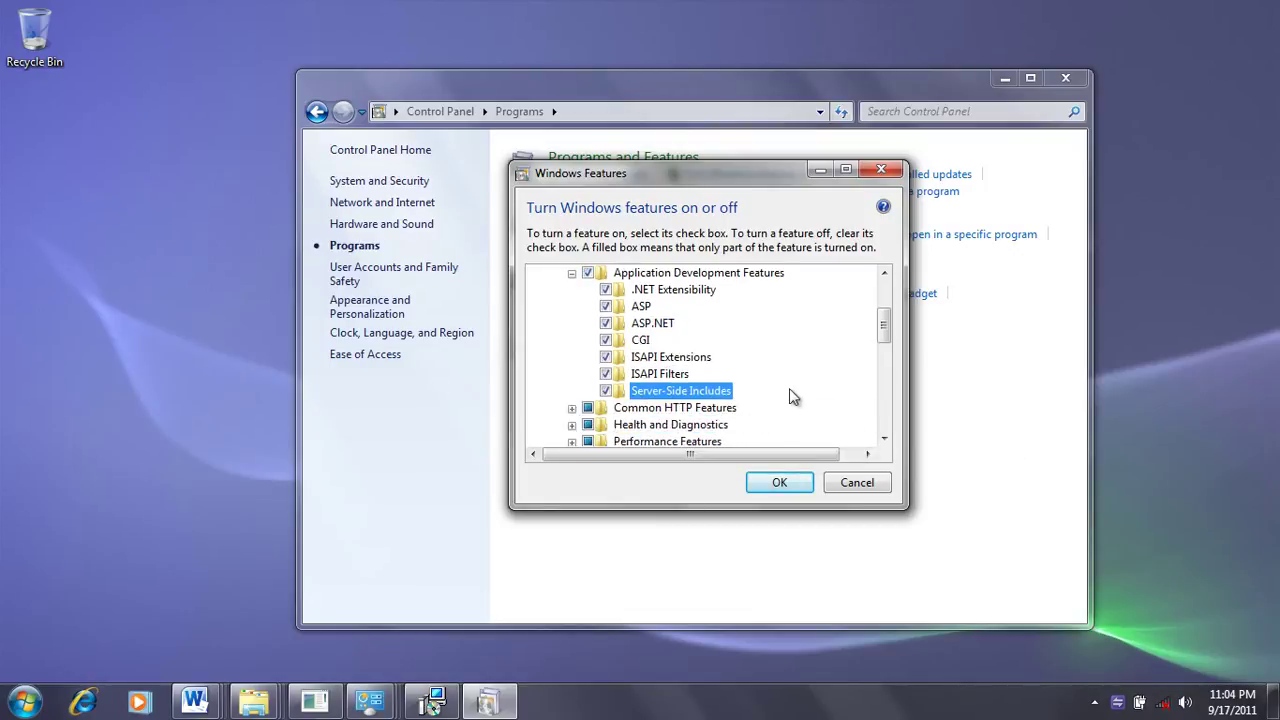
scroll(792, 421, up, 2)
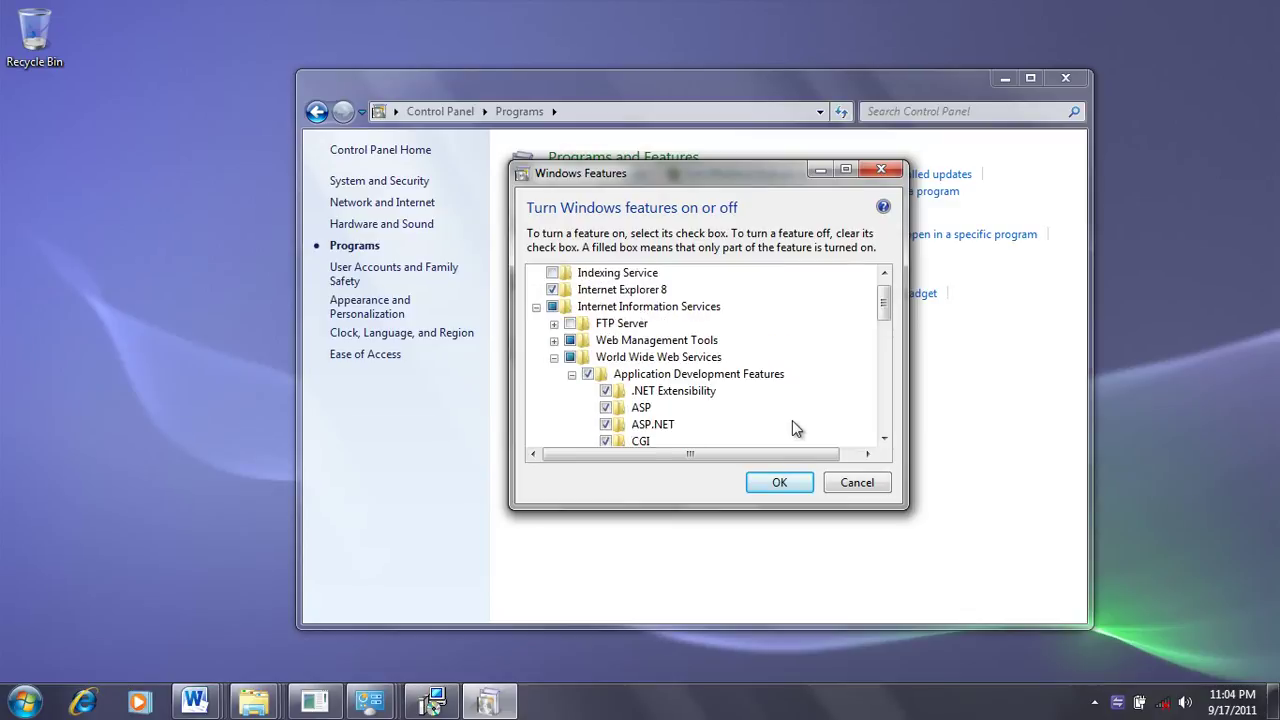
Step: Clear the whole World Wide Web Services feature and turn it back on with its default selection
scroll(619, 401, down, 1)
scroll(743, 414, down, 1)
scroll(737, 414, up, 2)
click(570, 358)
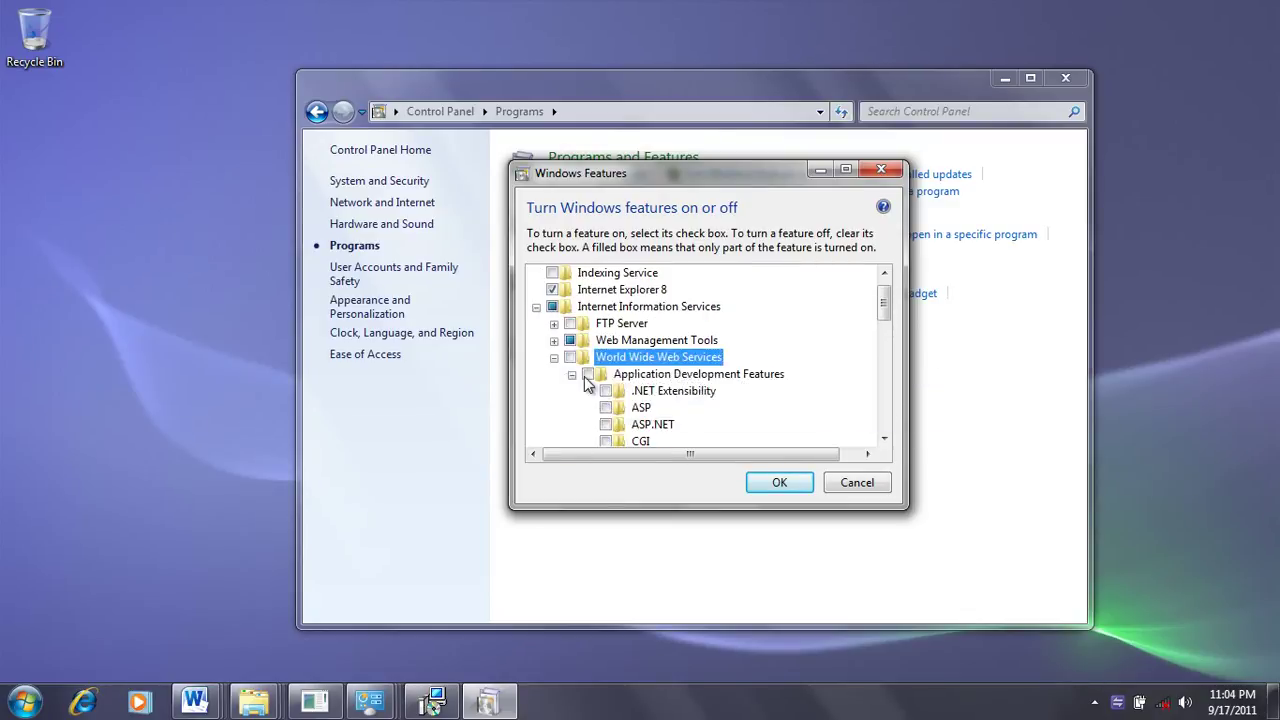
scroll(780, 397, down, 1)
click(574, 342)
scroll(658, 390, down, 1)
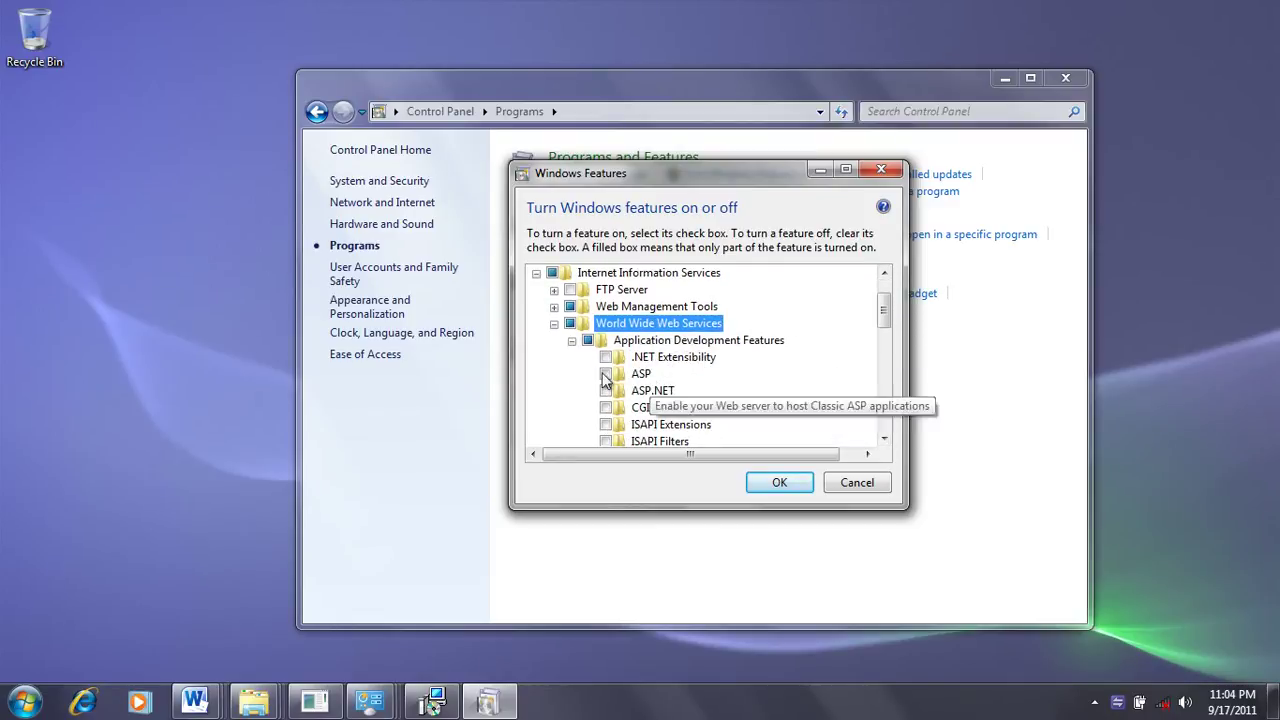
Step: Select every Application Development Feature under World Wide Web Services, from .NET Extensibility through Server-Side Includes
click(588, 341)
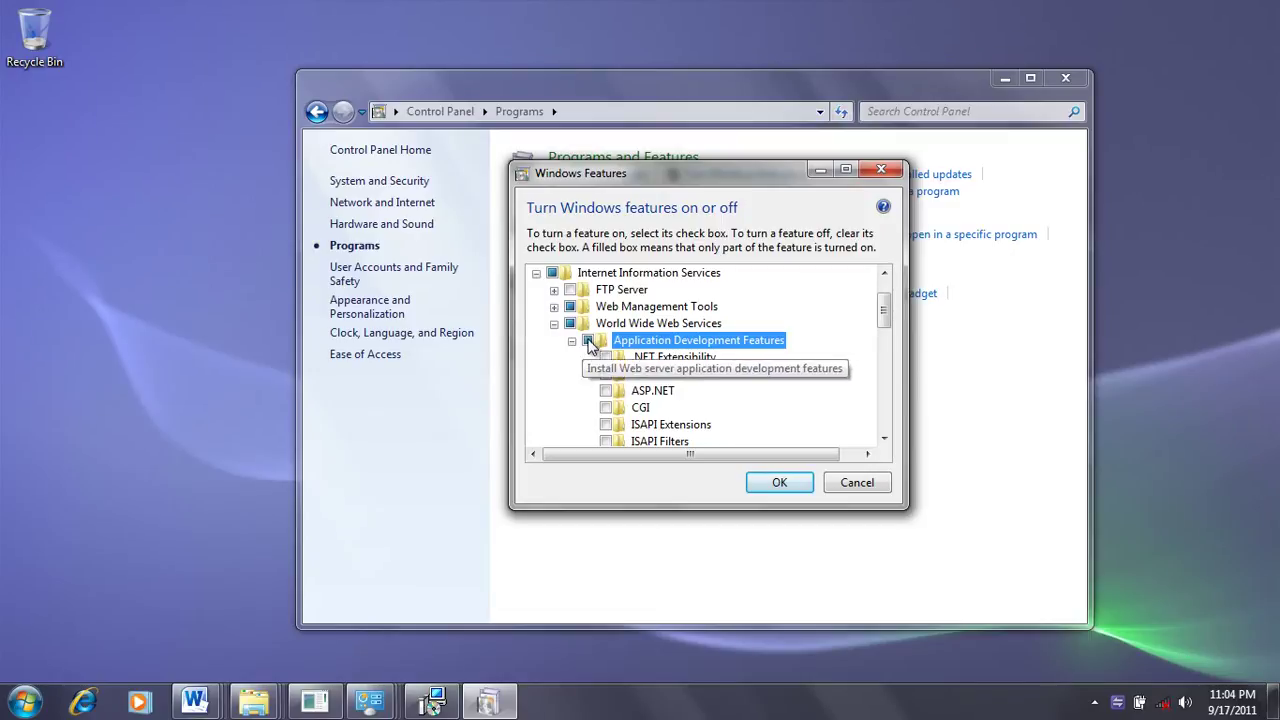
click(605, 374)
click(605, 390)
click(605, 407)
scroll(606, 420, down, 1)
click(605, 428)
scroll(771, 374, up, 3)
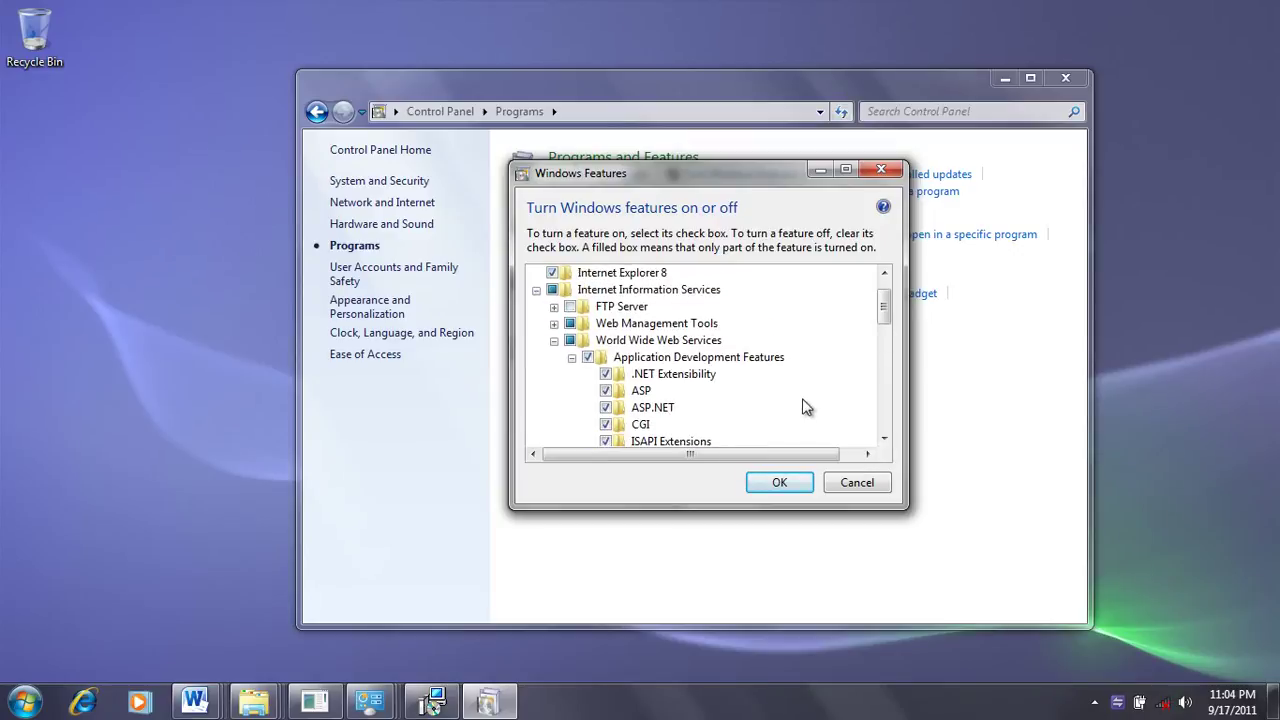
click(554, 340)
click(554, 340)
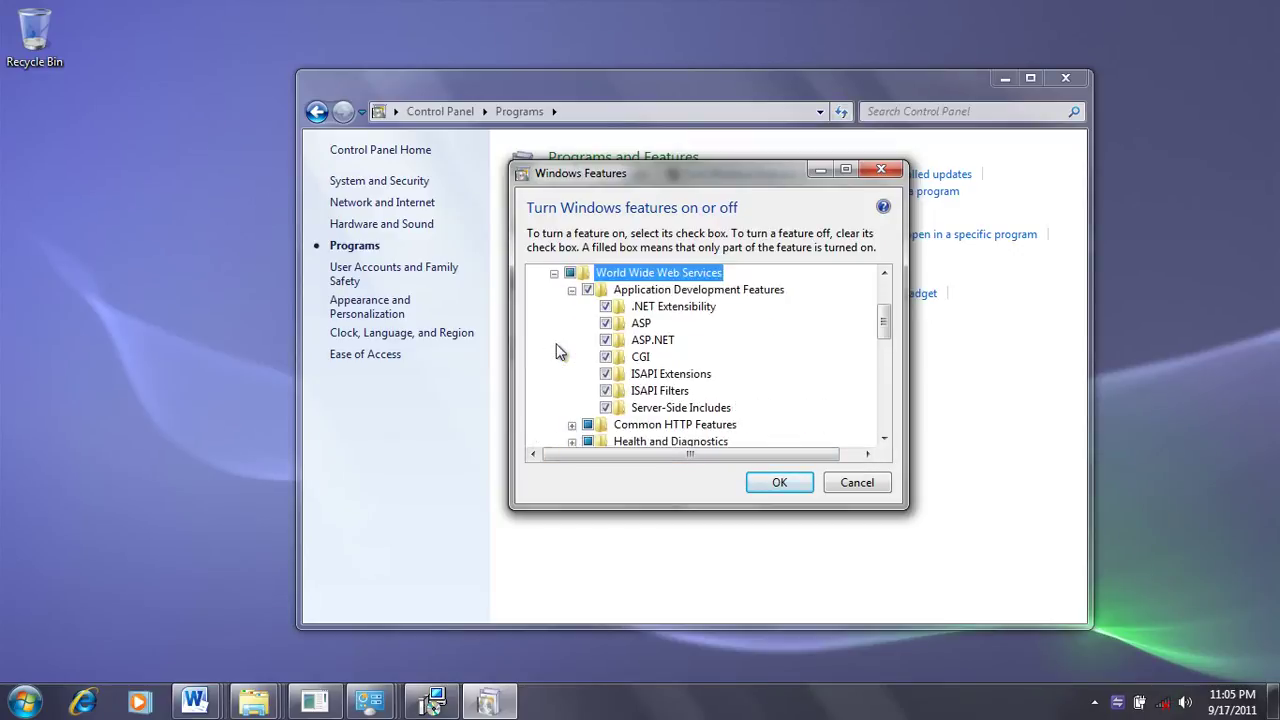
Step: Turn on IIS Management Service and IIS Management Scripts and Tools under Web Management Tools, and apply the Windows feature changes
scroll(738, 365, down, 1)
scroll(763, 390, up, 1)
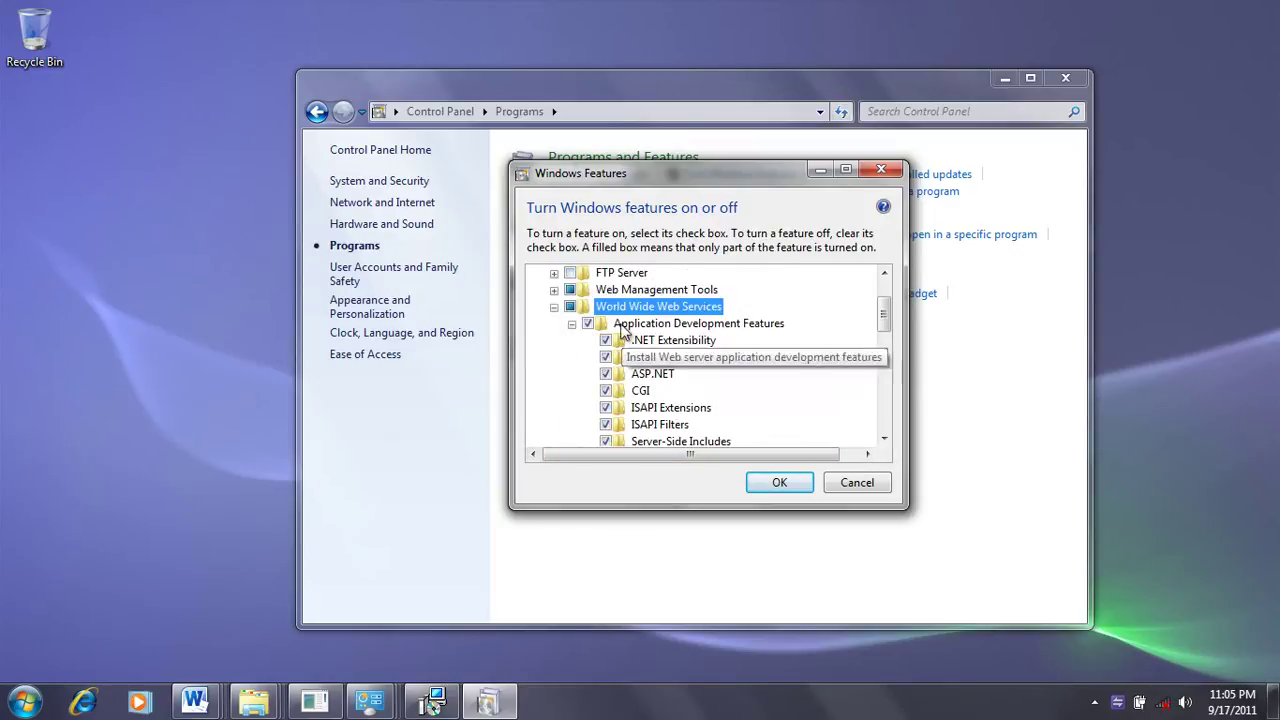
scroll(806, 376, down, 3)
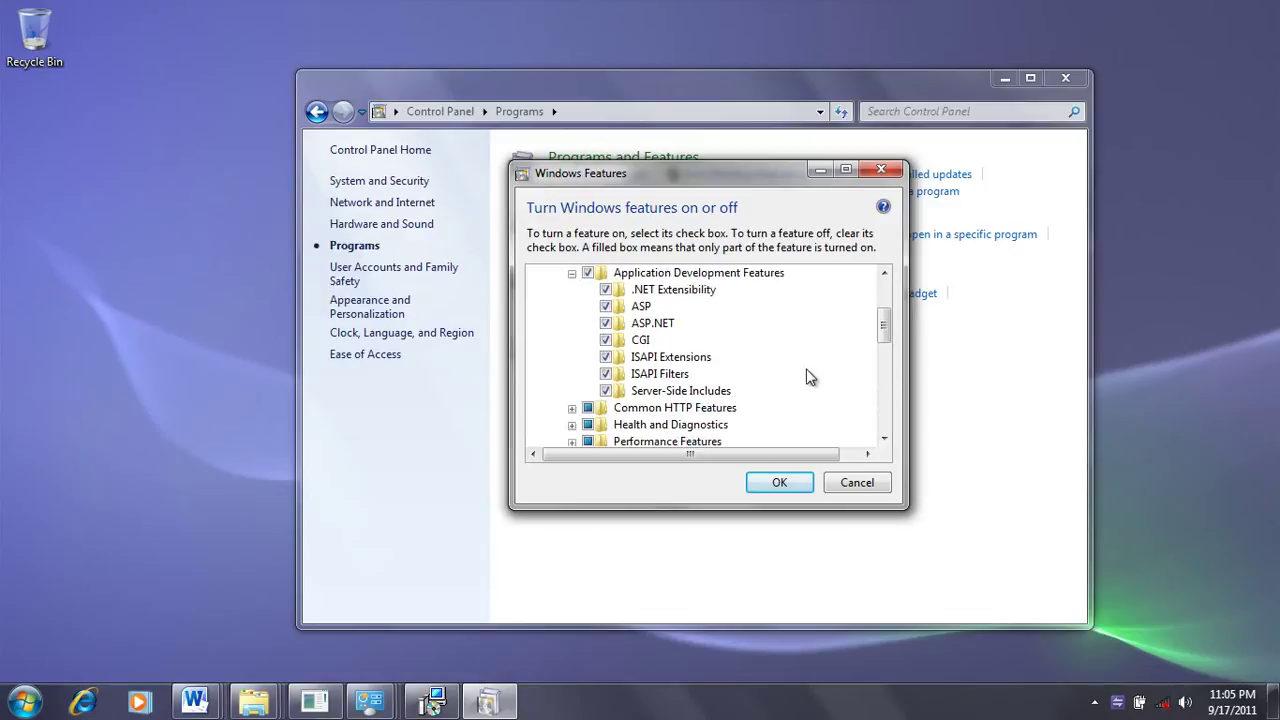
scroll(809, 380, up, 3)
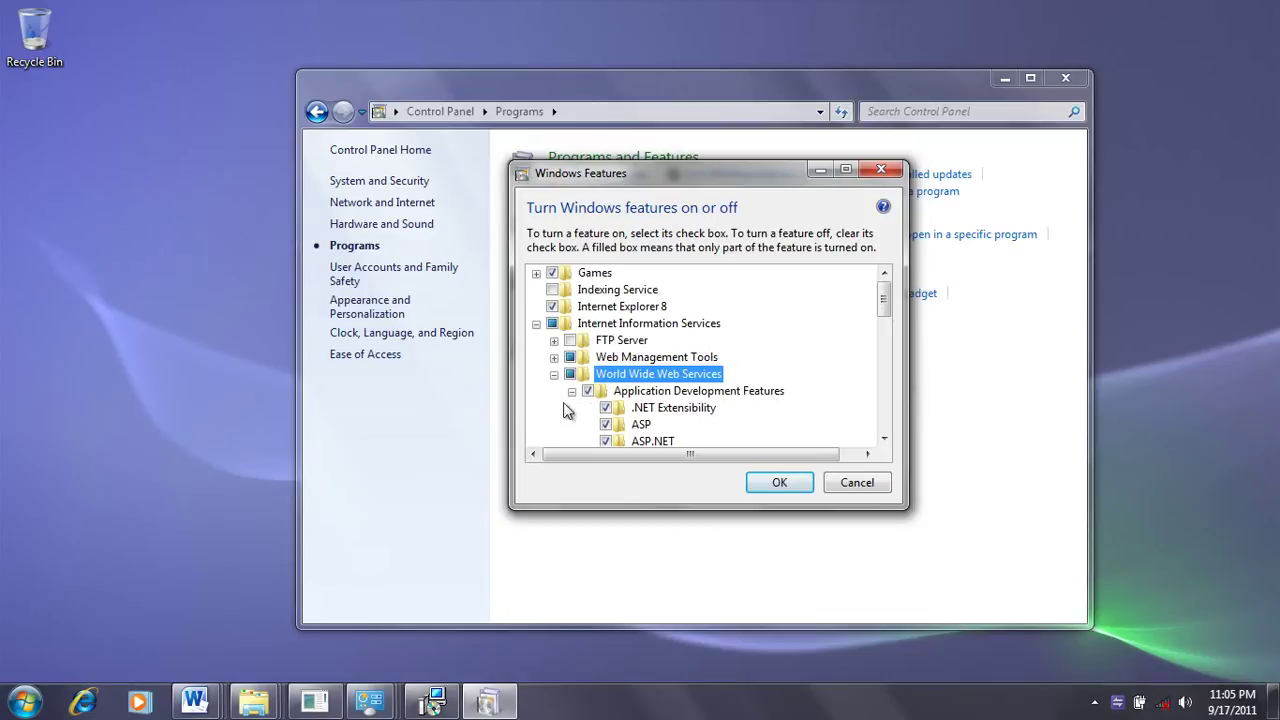
click(554, 357)
scroll(551, 375, down, 1)
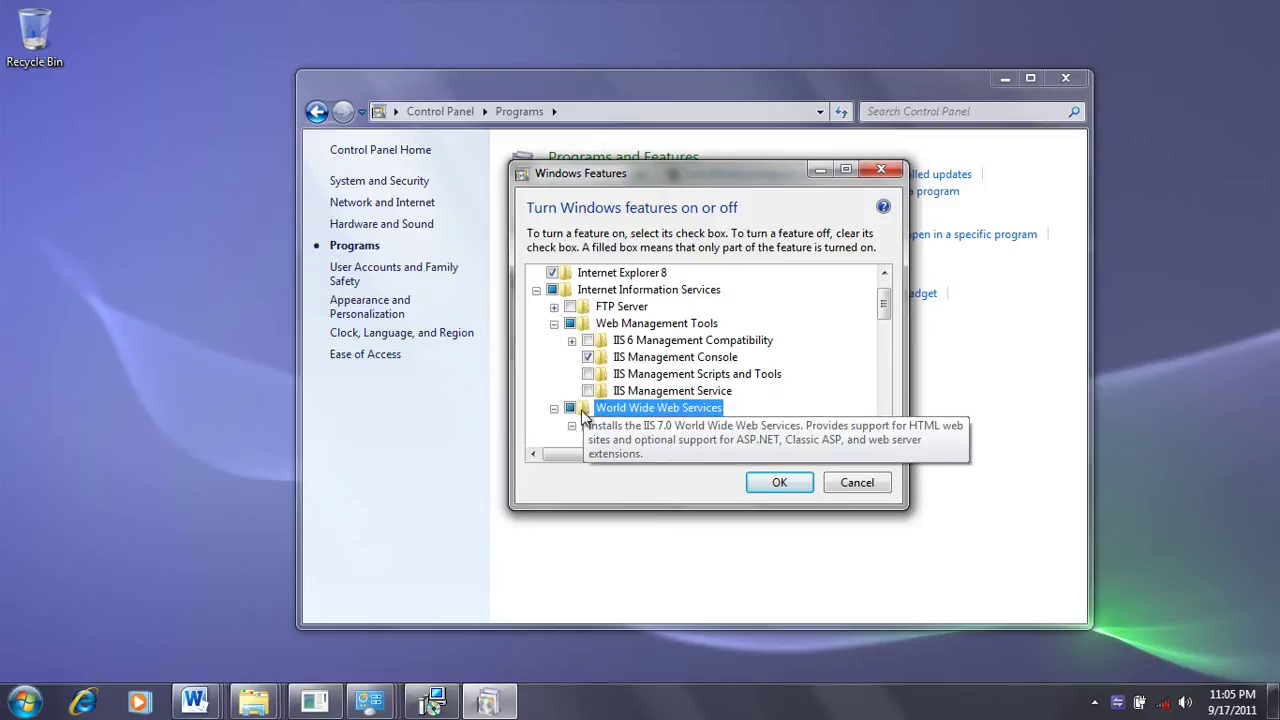
click(587, 390)
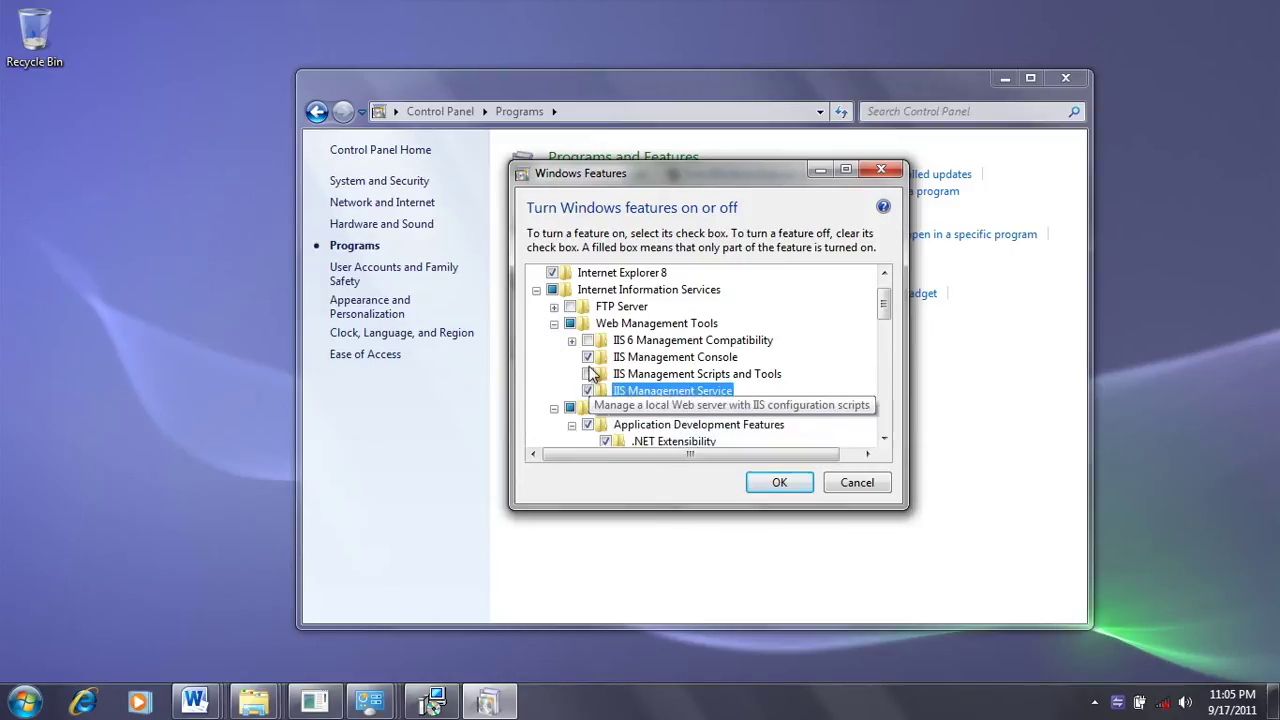
click(588, 374)
scroll(922, 452, down, 1)
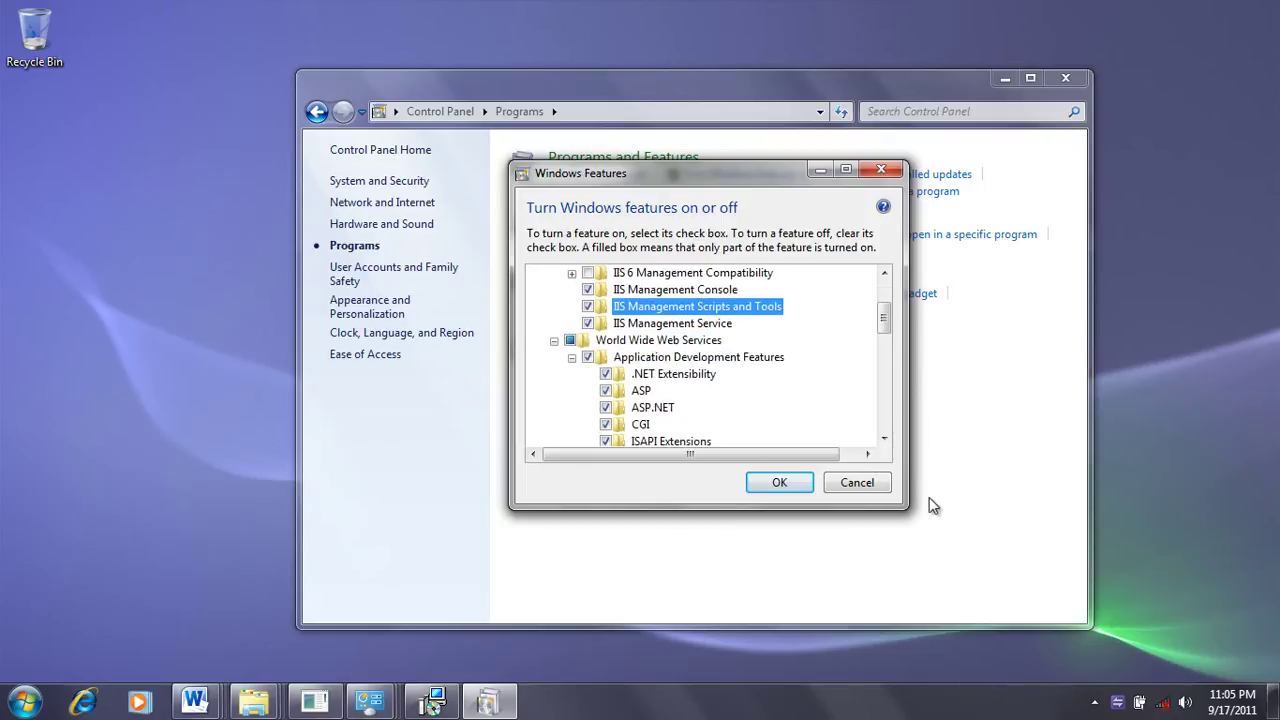
click(777, 482)
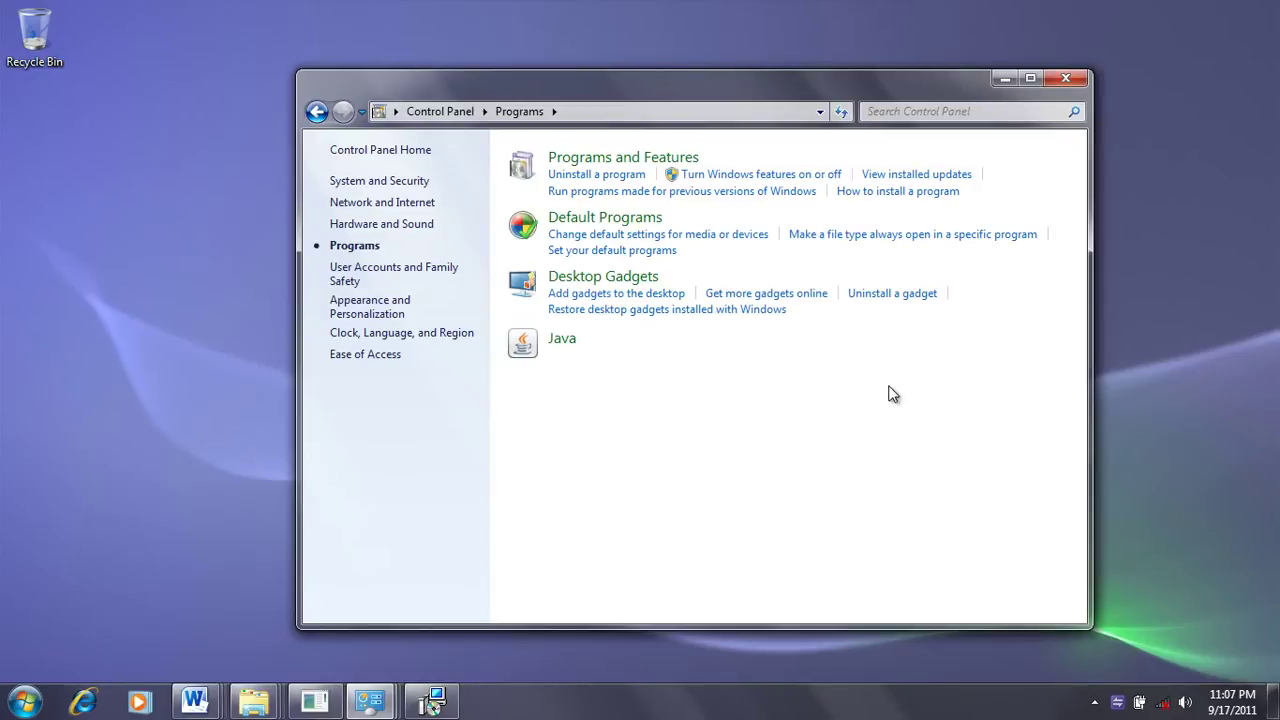
Step: Close Control Panel and continue the SQL Server 2005 setup past the System Configuration Check
click(1066, 79)
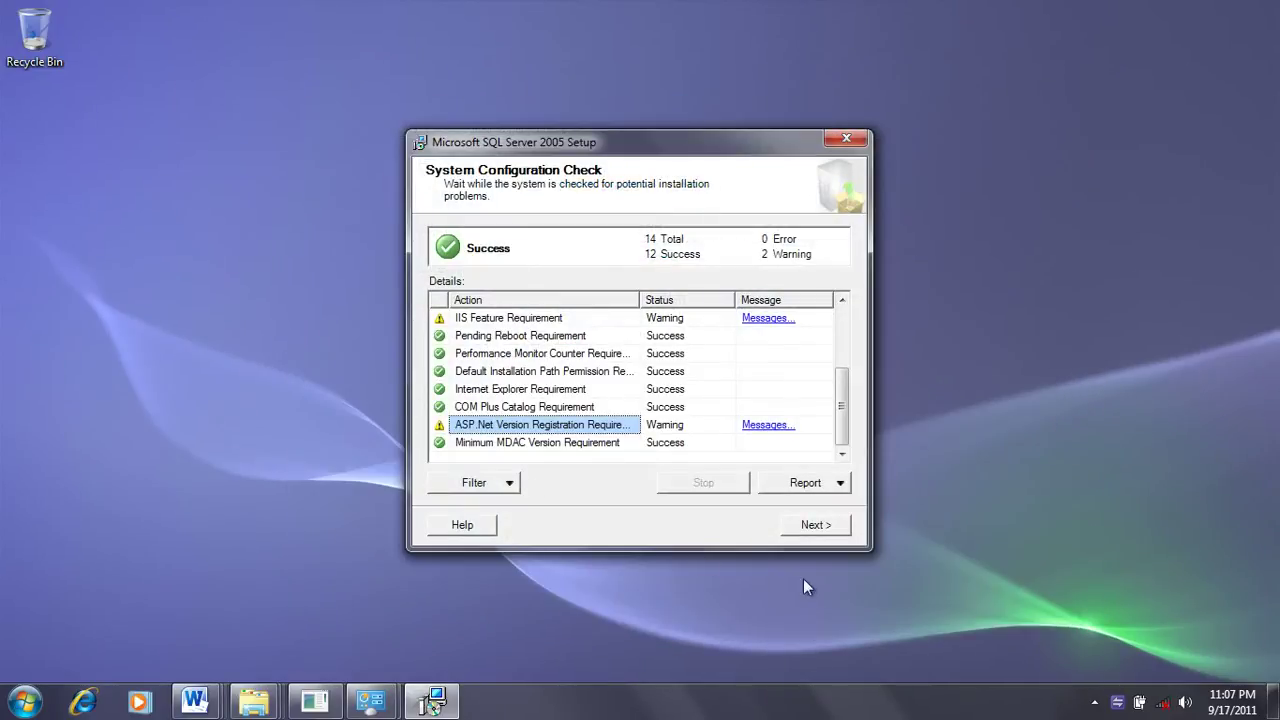
click(829, 527)
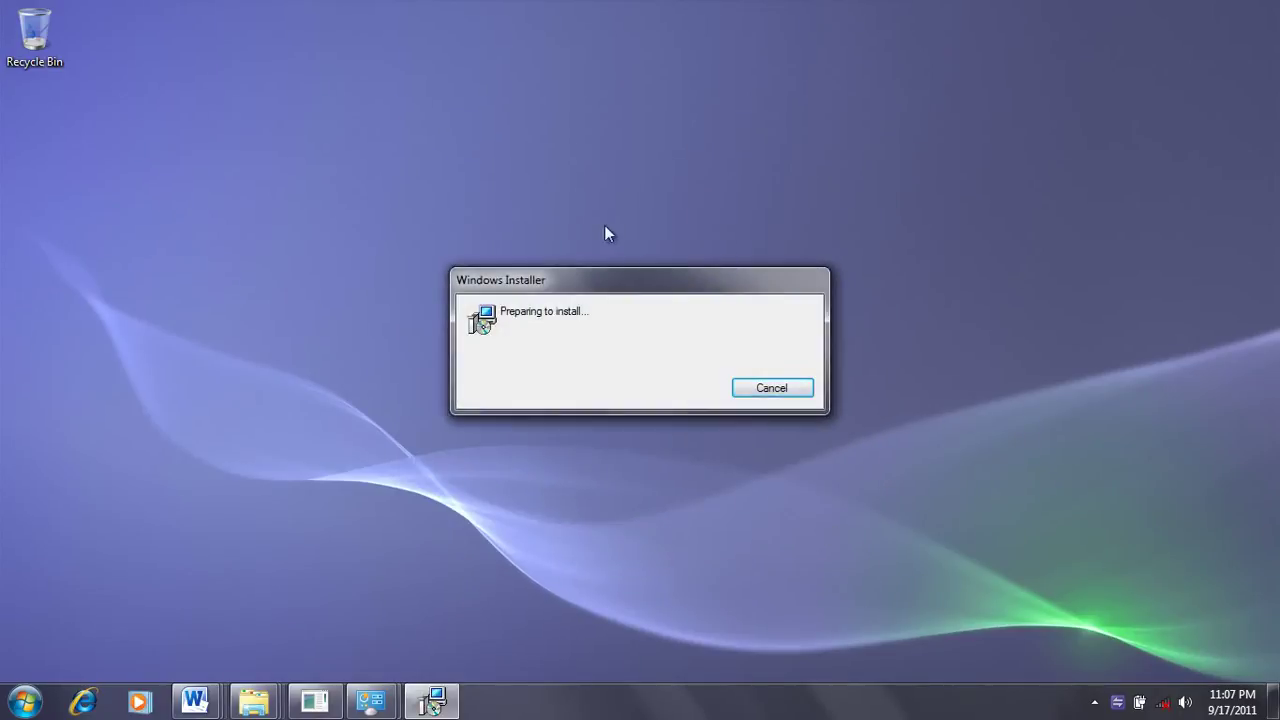
right_click(327, 232)
click(187, 271)
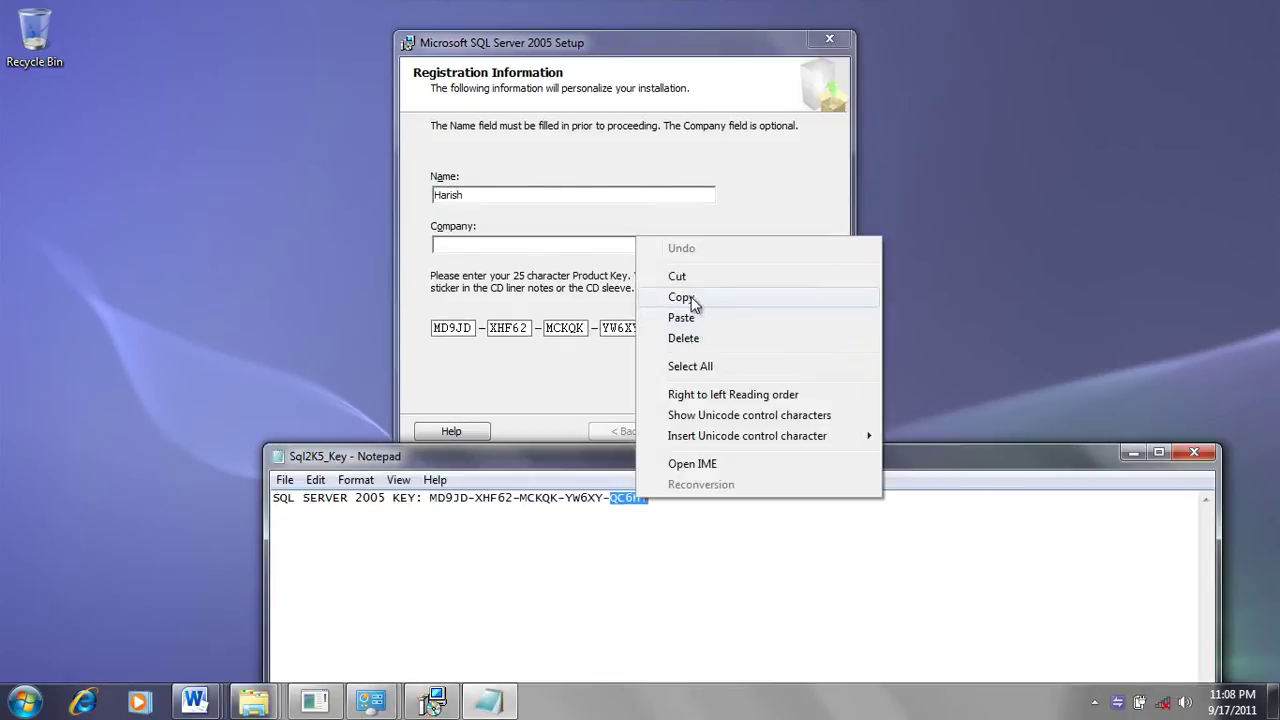
Step: Paste the last segment of the product key into the Registration Information page and continue to the component selection
click(614, 326)
right_click(679, 326)
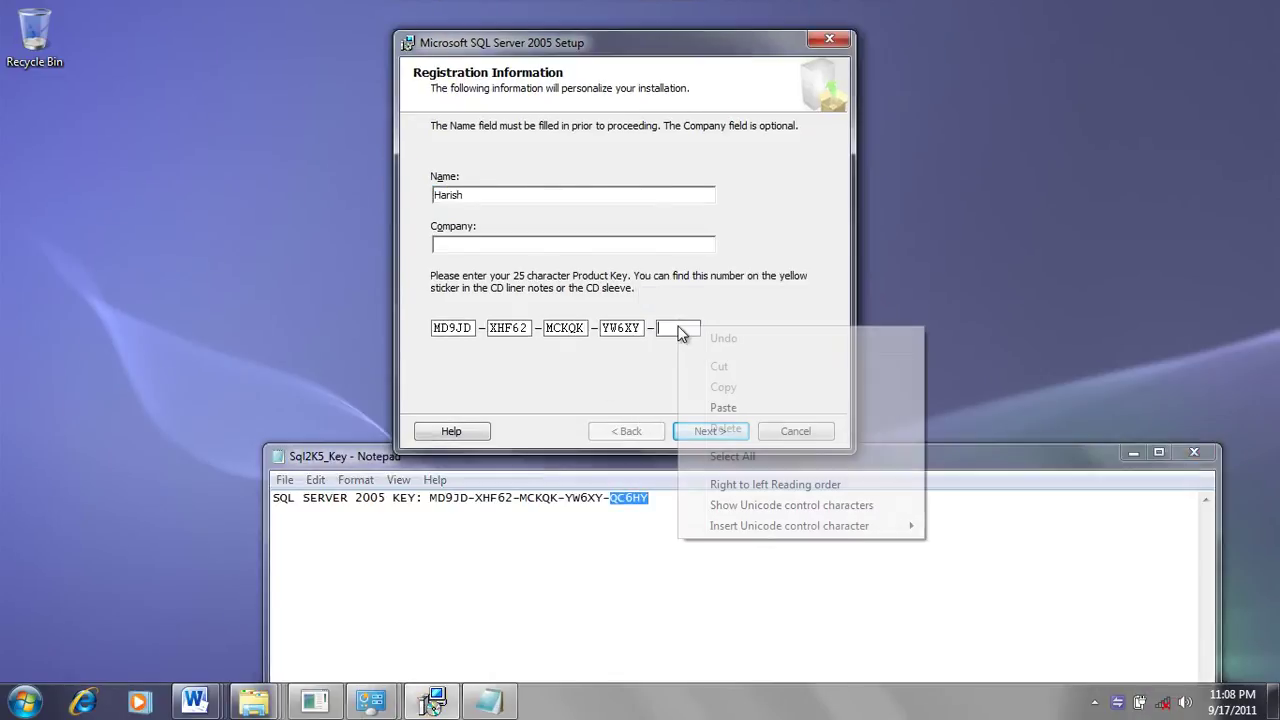
click(757, 405)
click(707, 431)
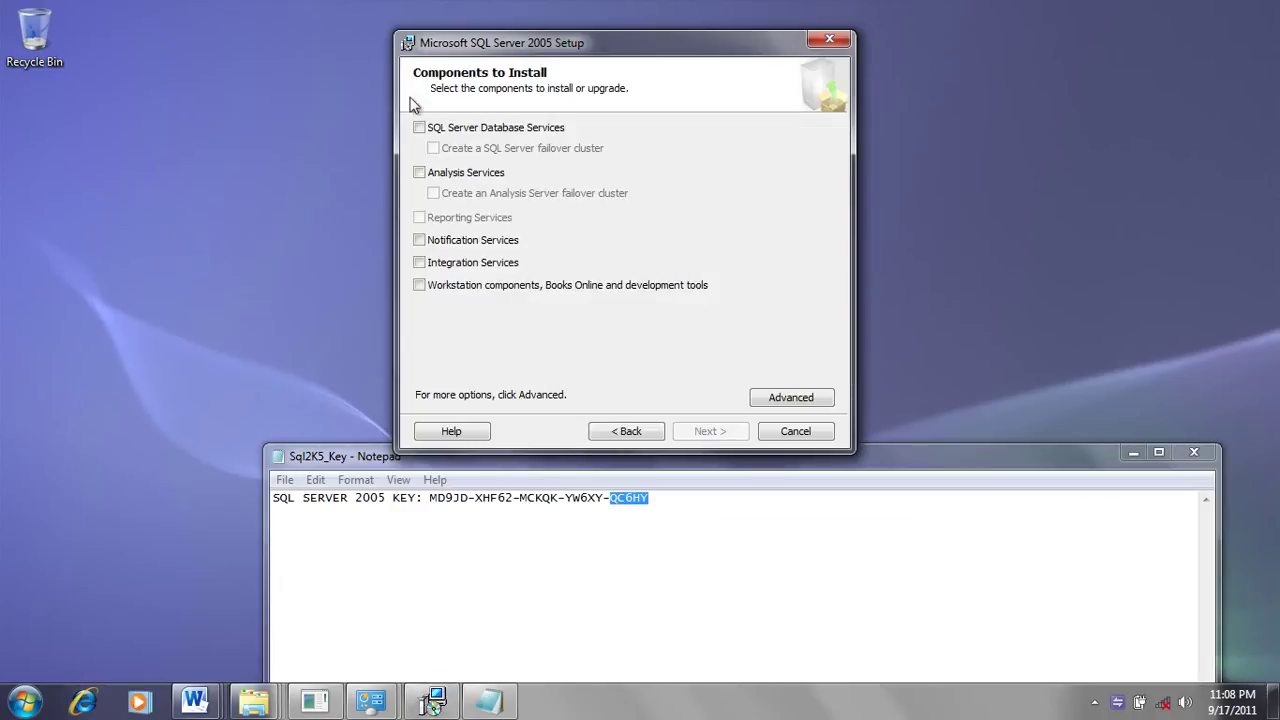
Step: Choose SQL Server Database Services as the only component and accept the default instance
click(419, 128)
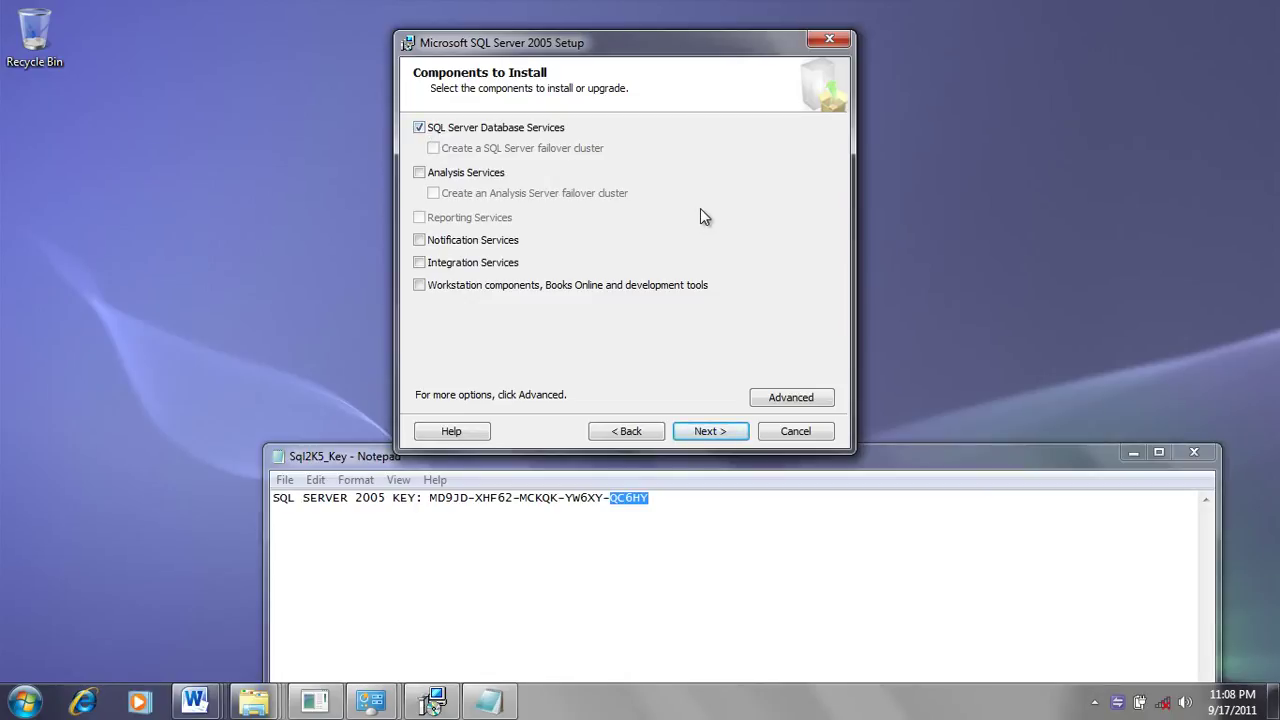
click(726, 440)
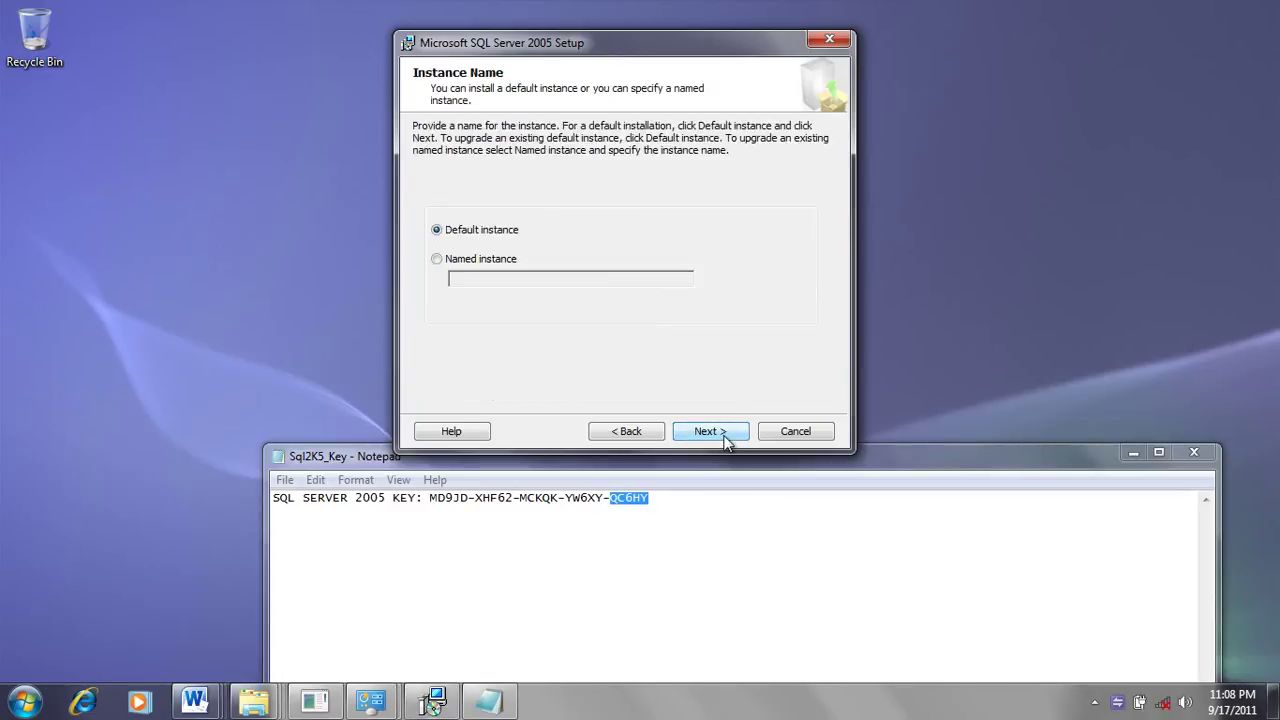
click(710, 431)
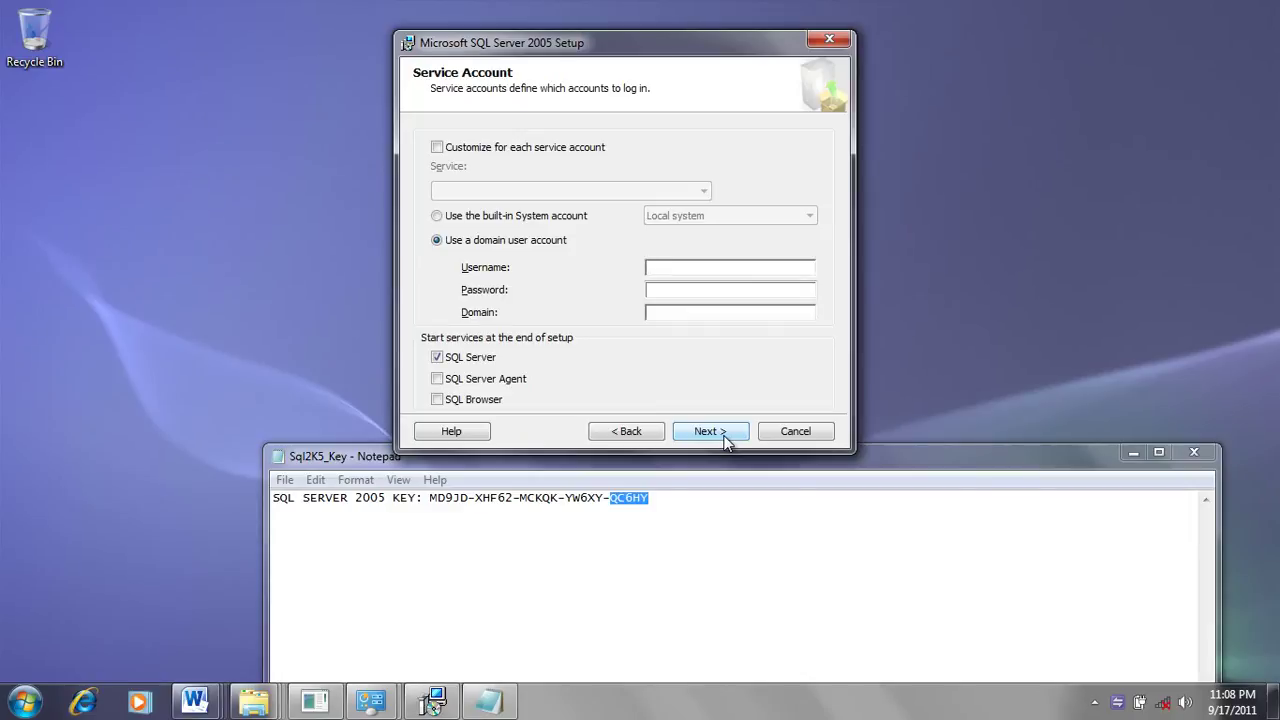
Step: Set the service account to the built-in System account with Local system and continue to Authentication Mode
click(437, 216)
click(734, 217)
click(734, 217)
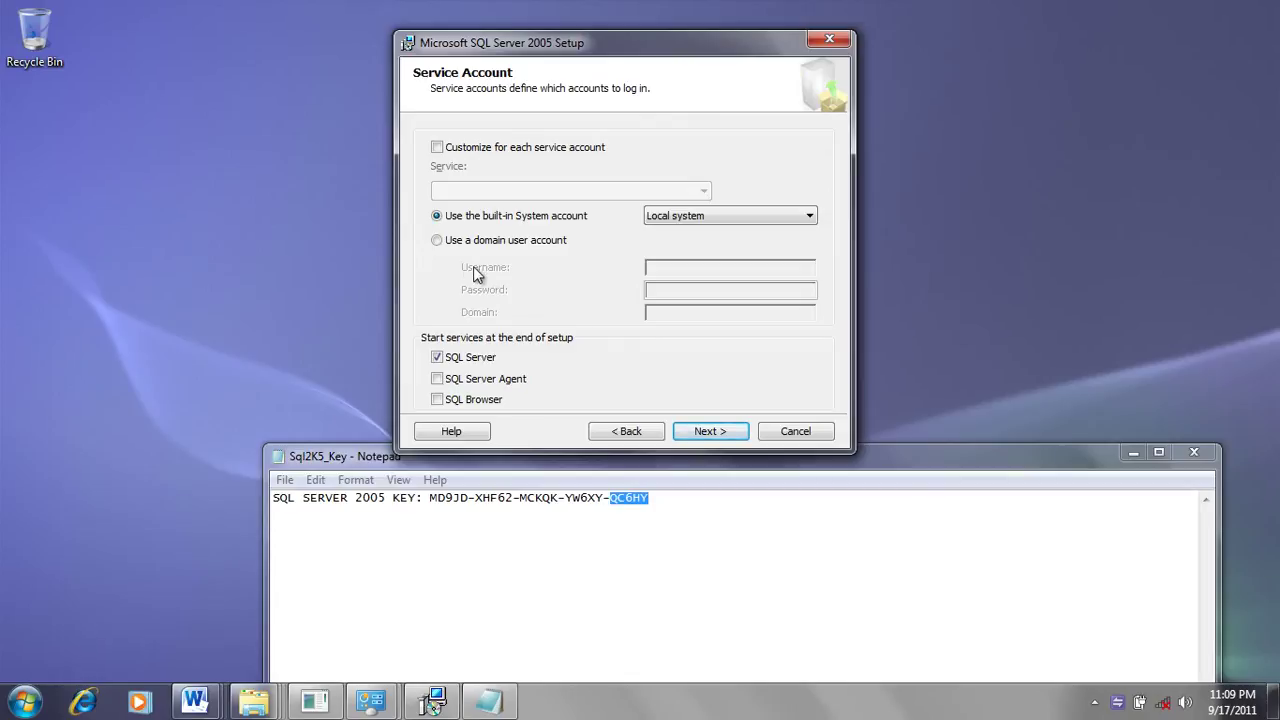
click(437, 241)
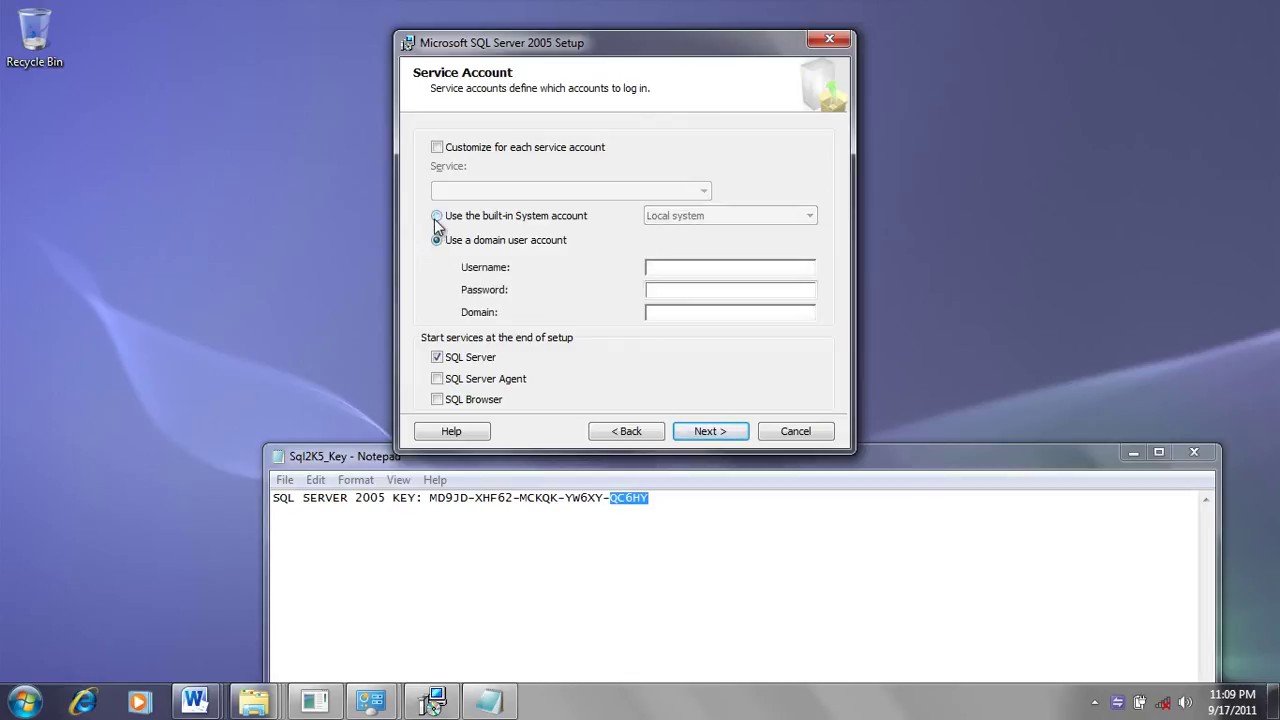
click(437, 217)
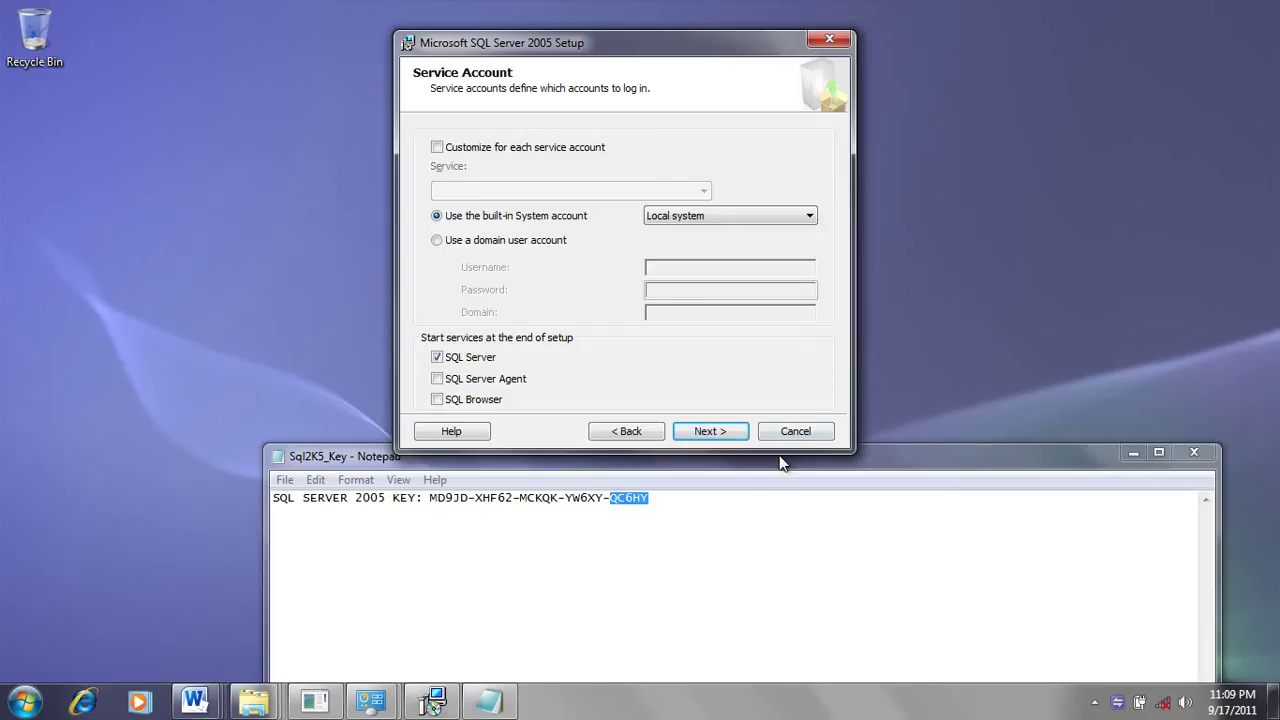
click(720, 433)
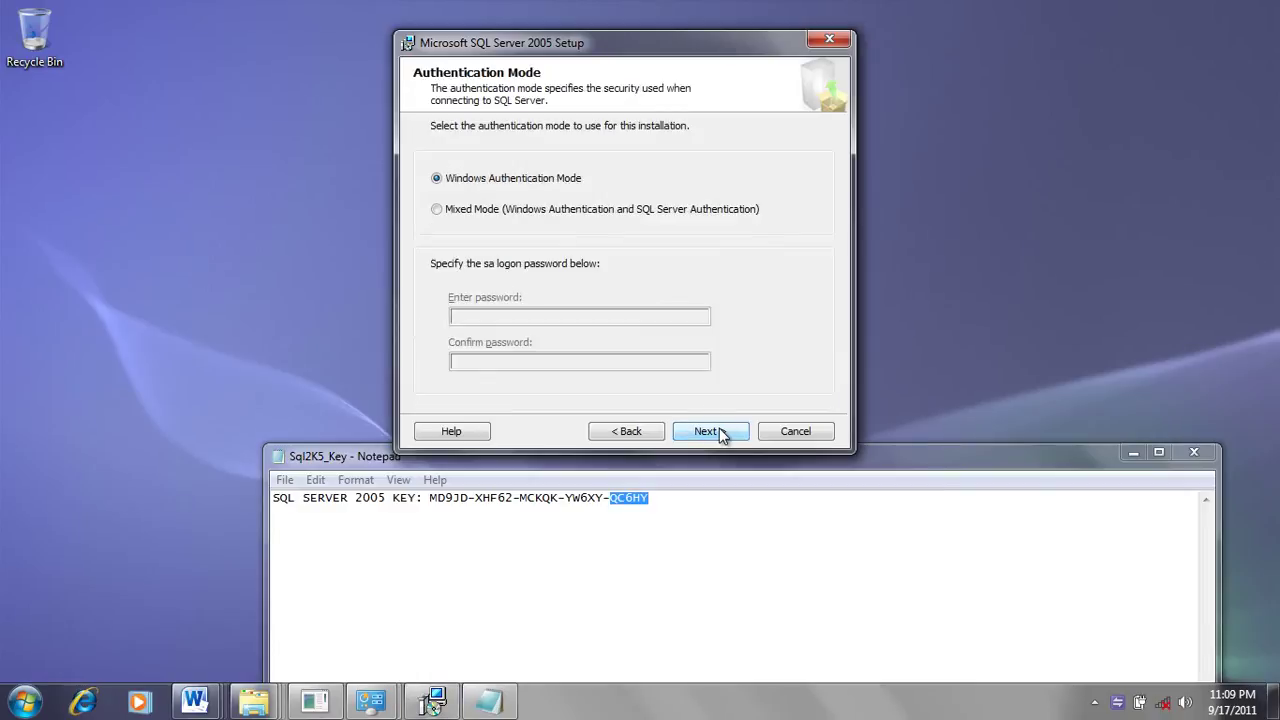
Step: Select Mixed Mode authentication, enter and confirm the sa logon password, and continue to Collation Settings
click(437, 210)
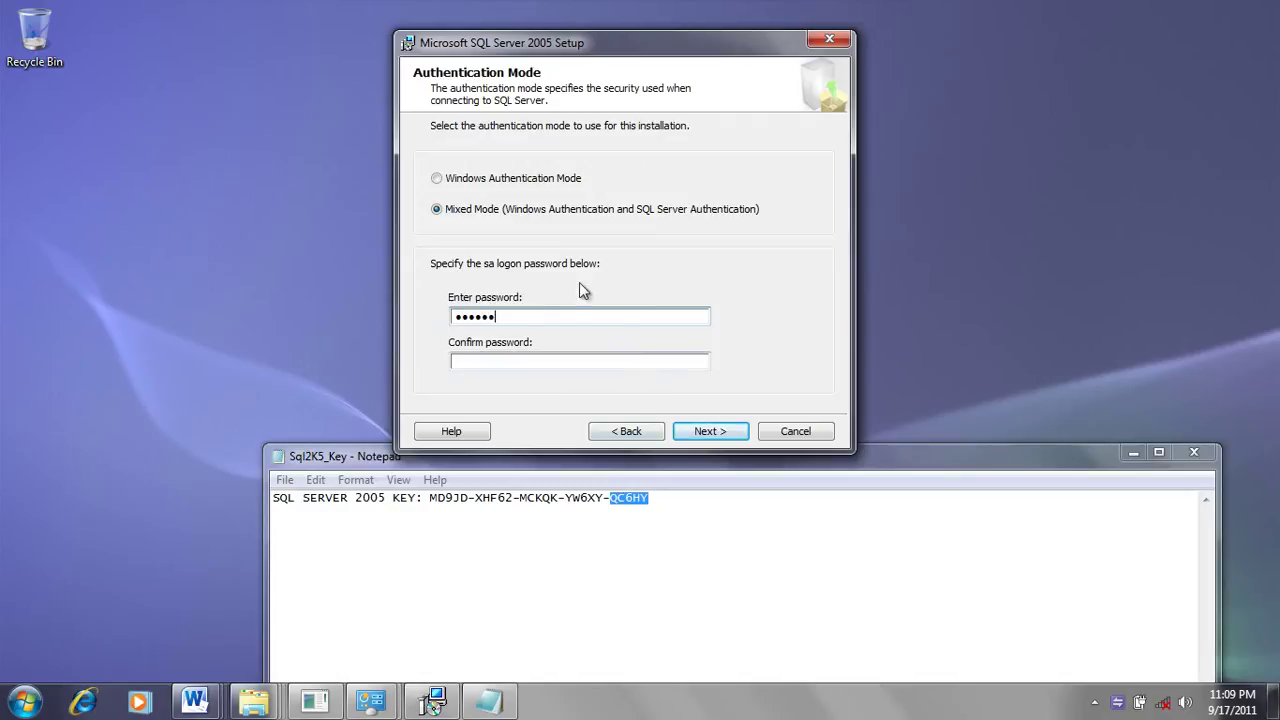
click(497, 364)
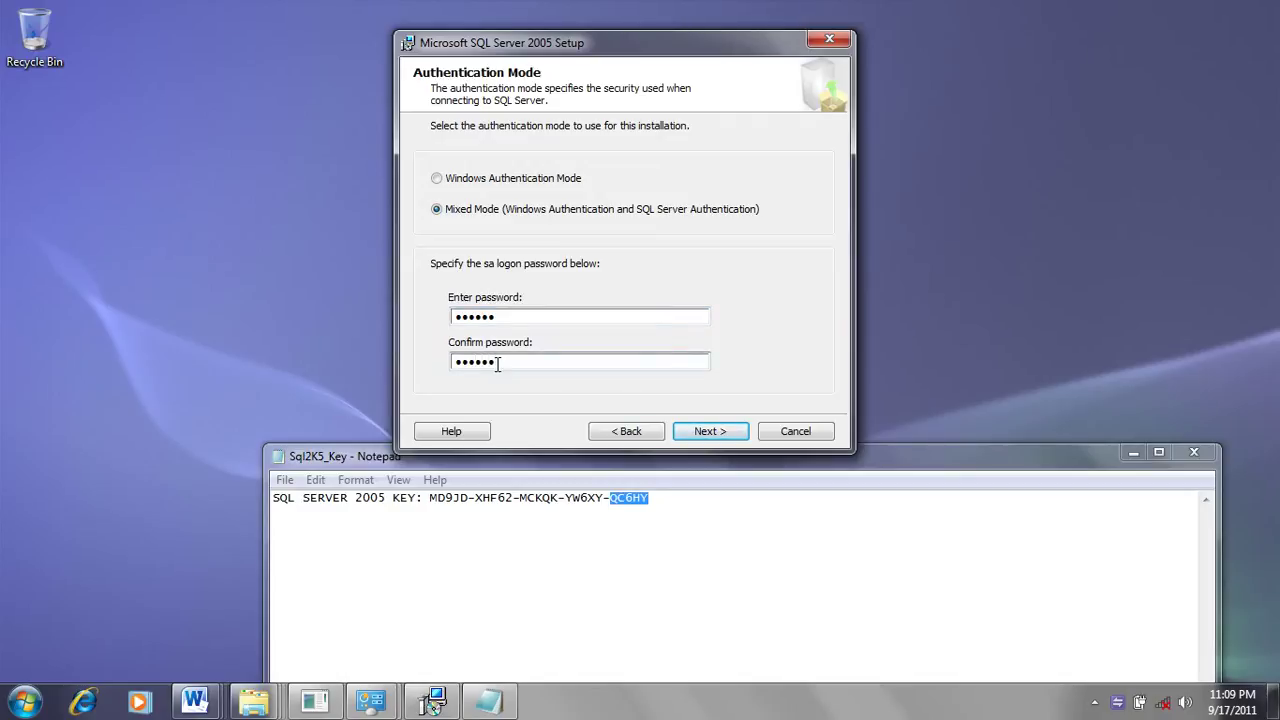
click(710, 431)
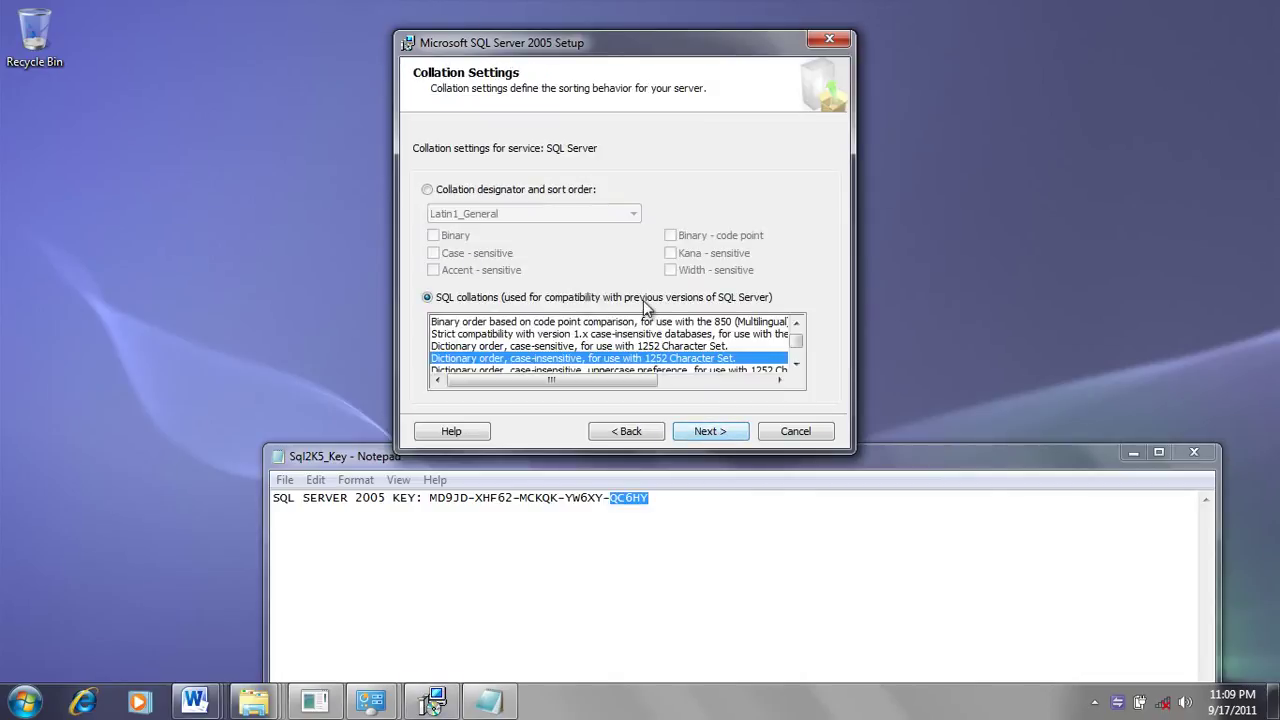
Step: Accept the default SQL collation, leave error and usage reporting off, and start the installation
click(705, 437)
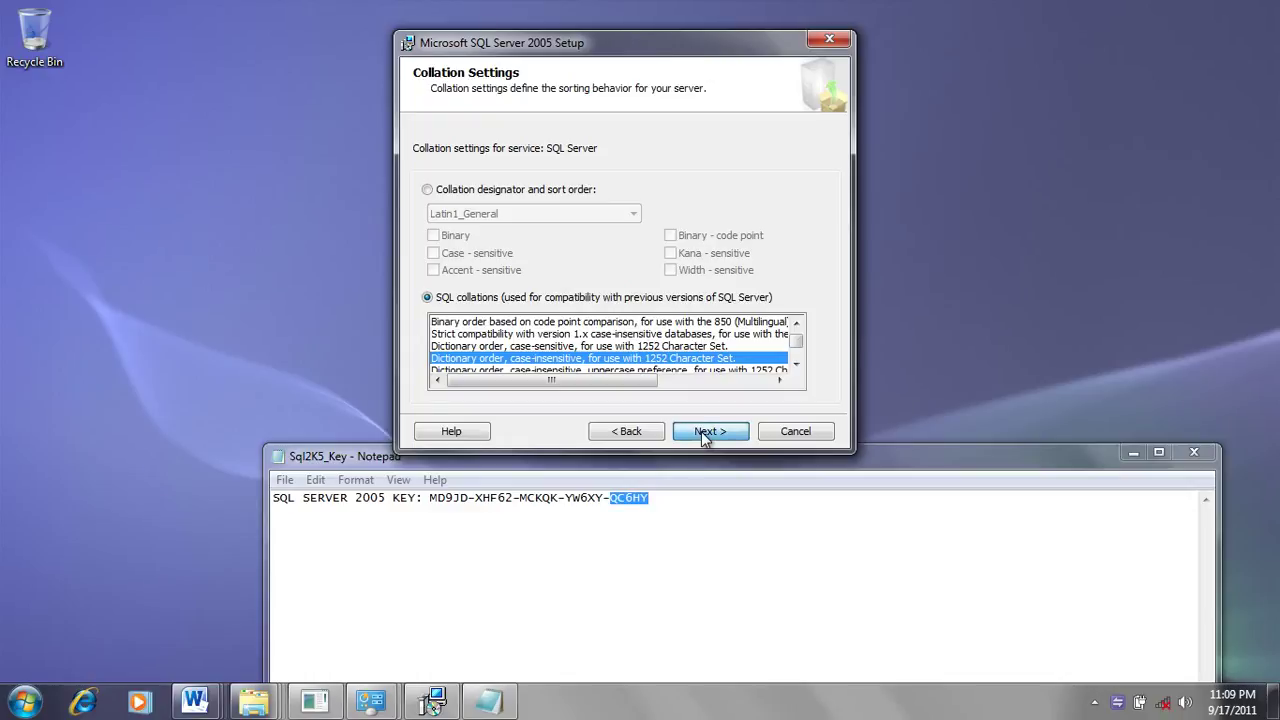
click(705, 437)
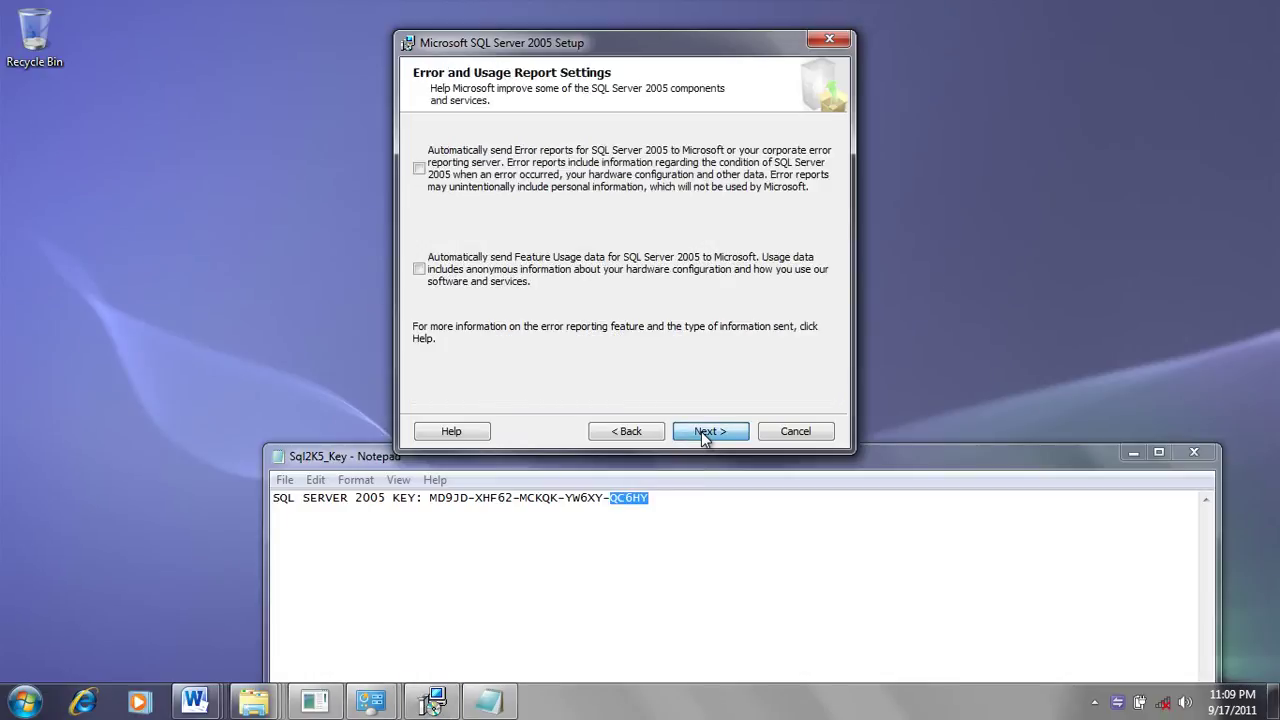
click(705, 431)
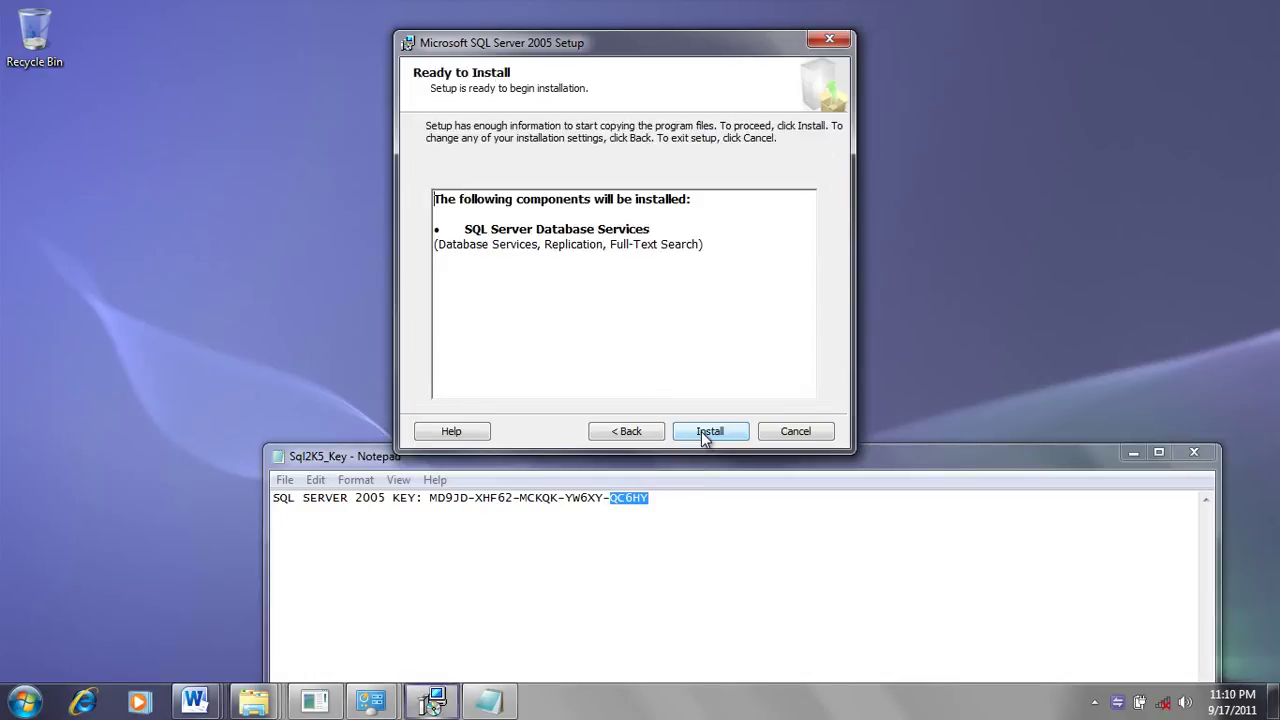
click(702, 432)
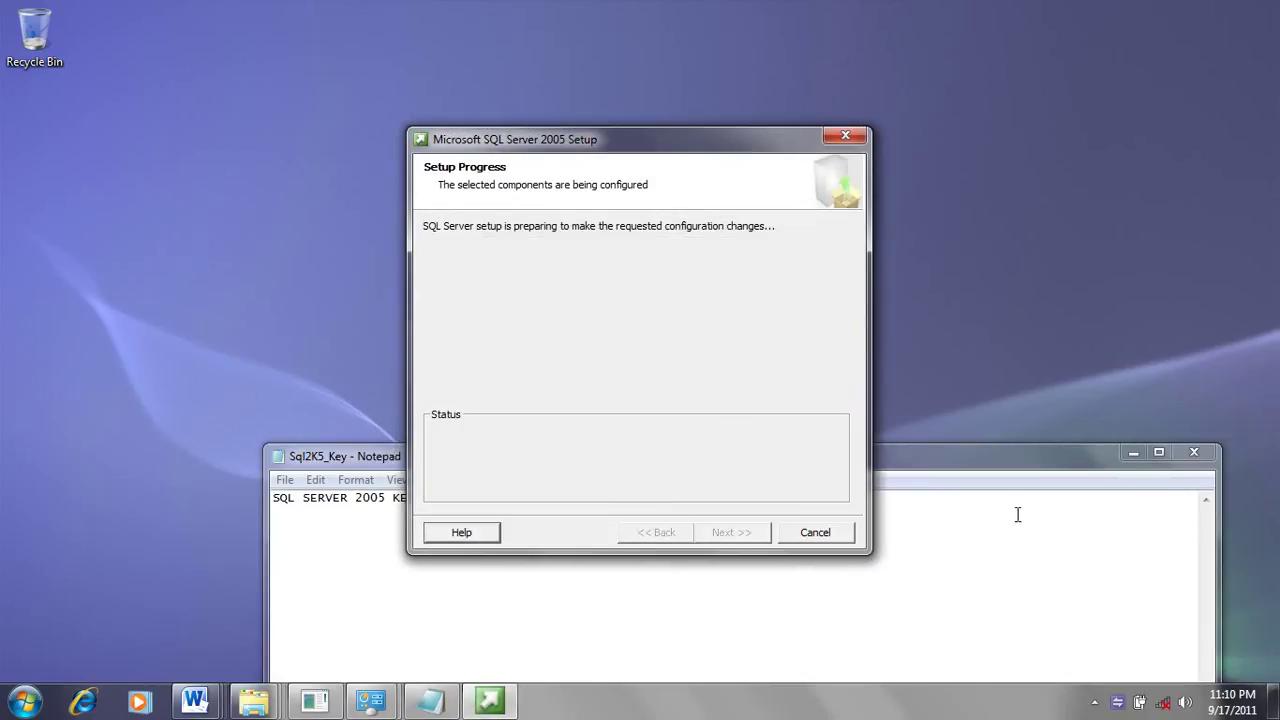
Step: Minimize the Sql2K5_Key Notepad window and move the setup progress window higher on the desktop
click(1022, 464)
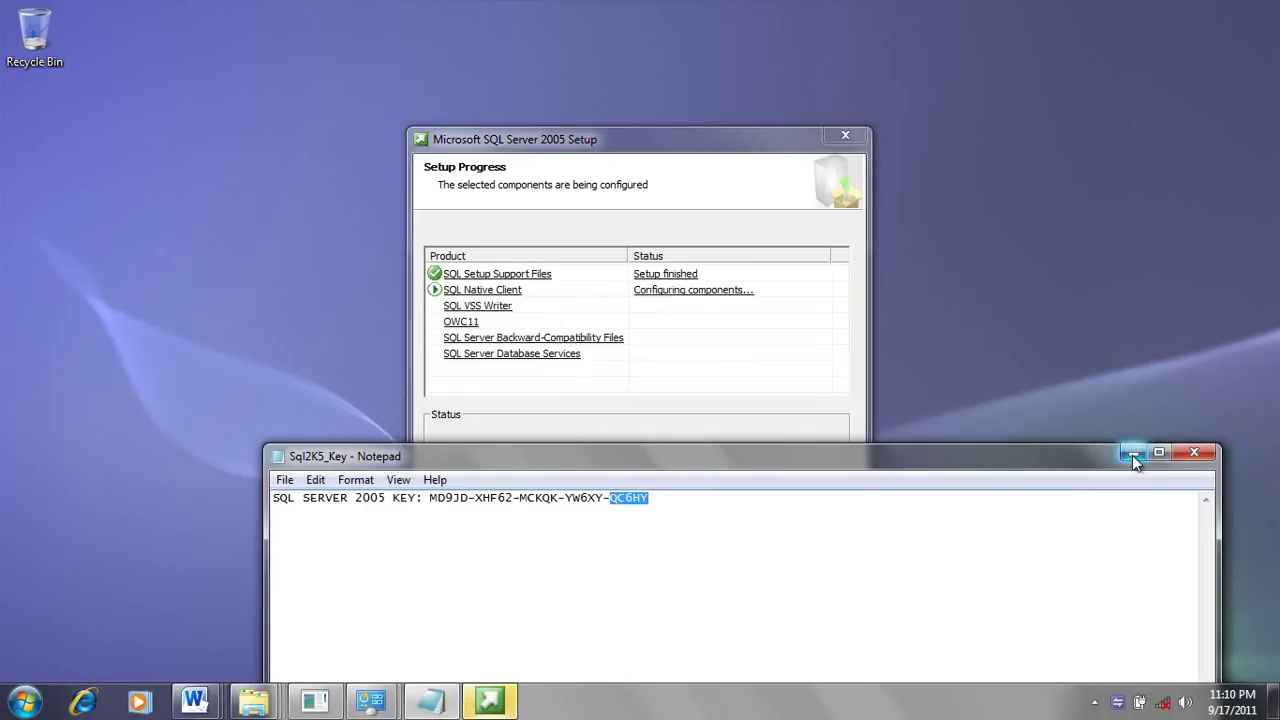
click(1133, 454)
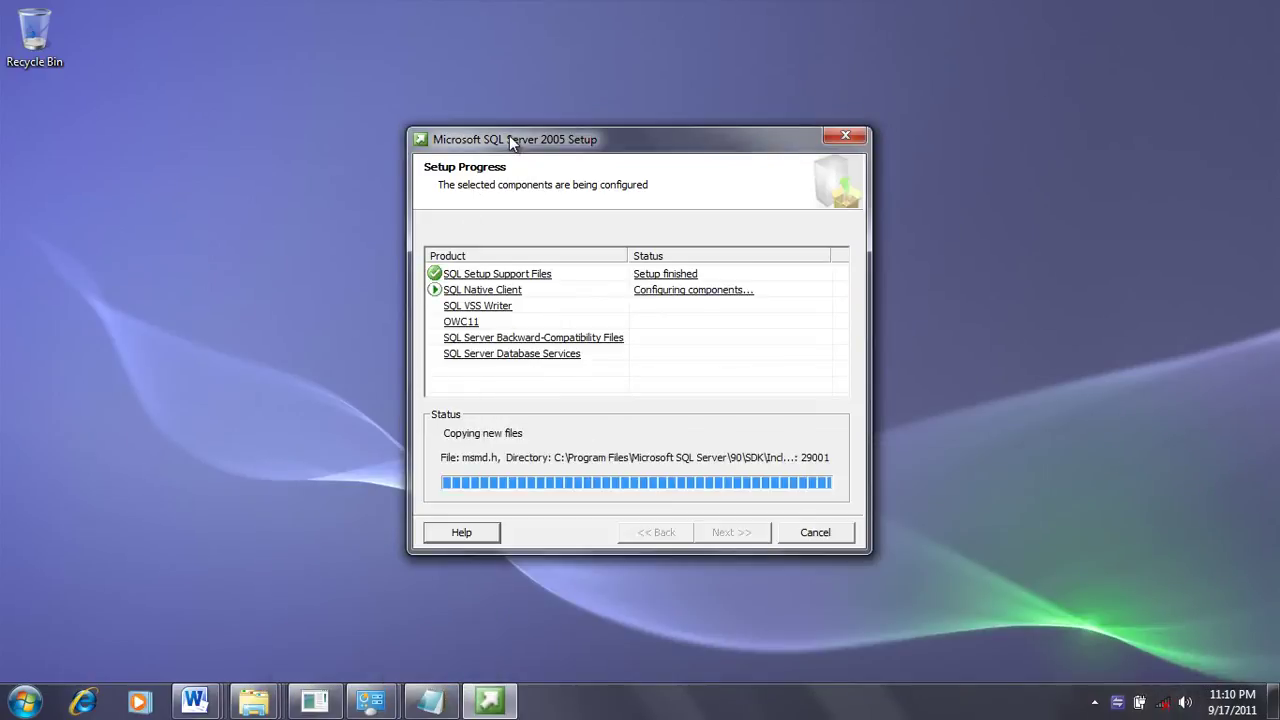
drag(510, 137, 541, 79)
right_click(270, 226)
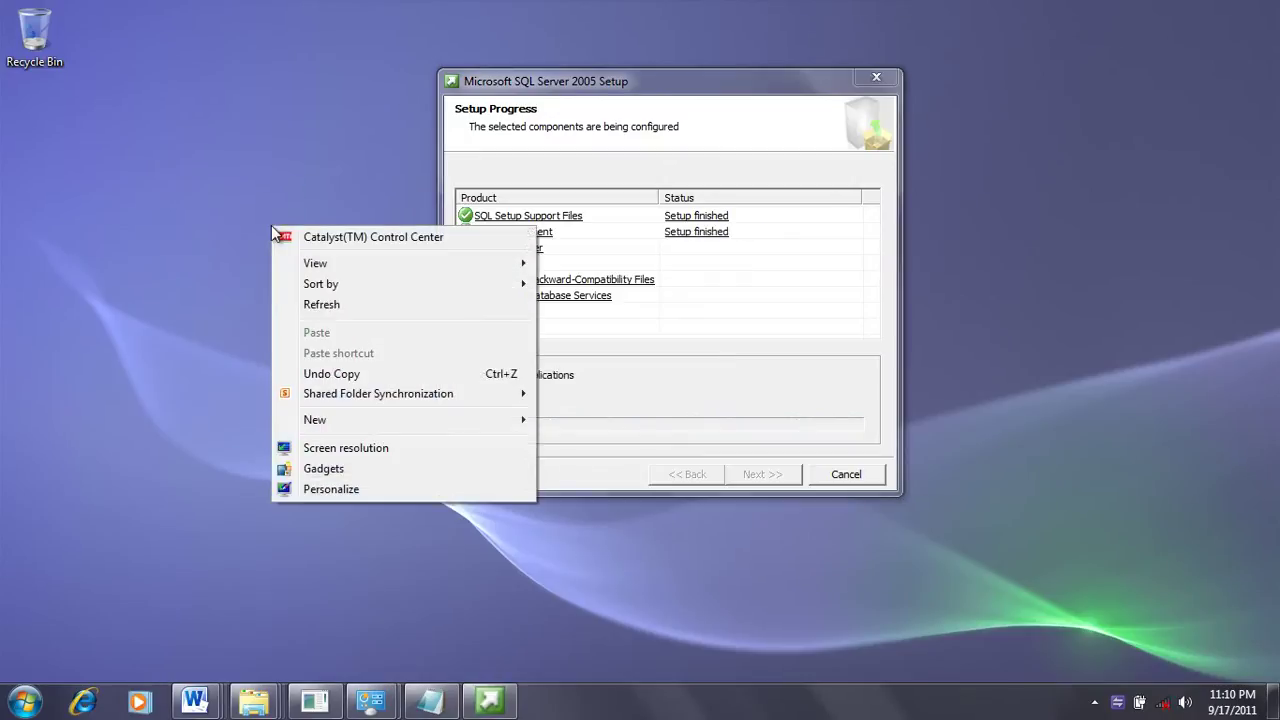
click(320, 306)
right_click(187, 244)
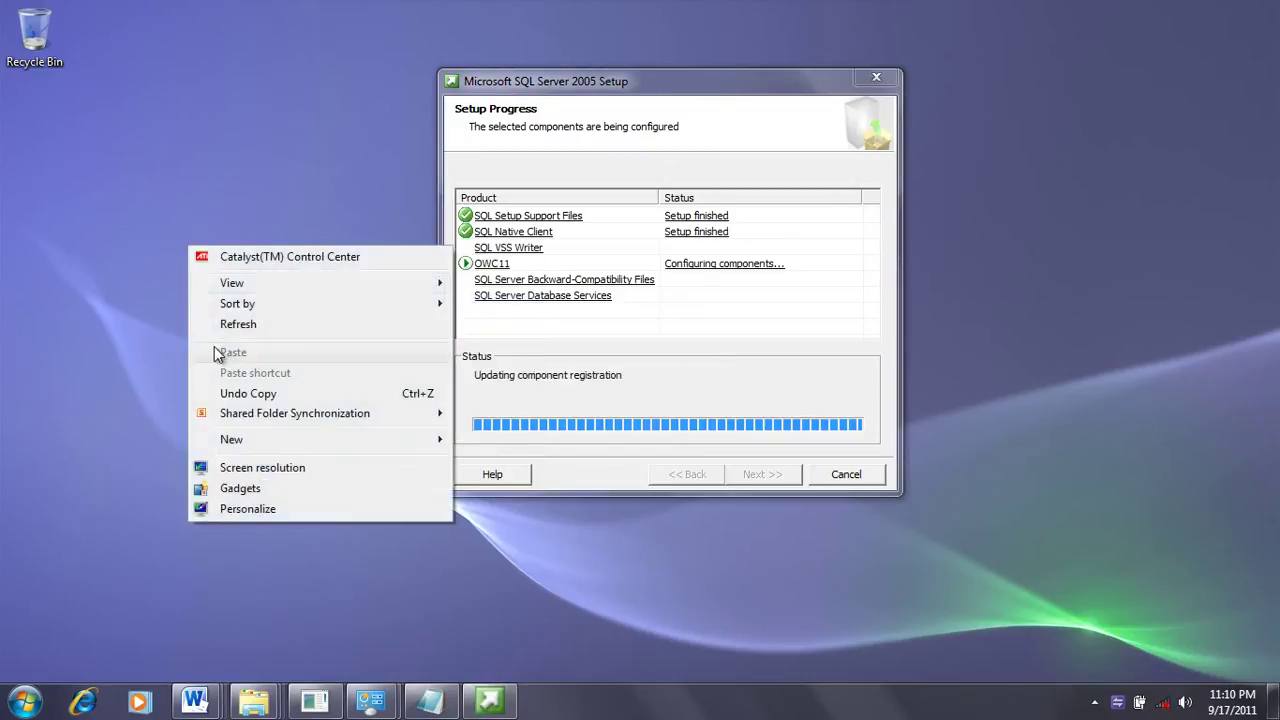
click(222, 322)
right_click(196, 280)
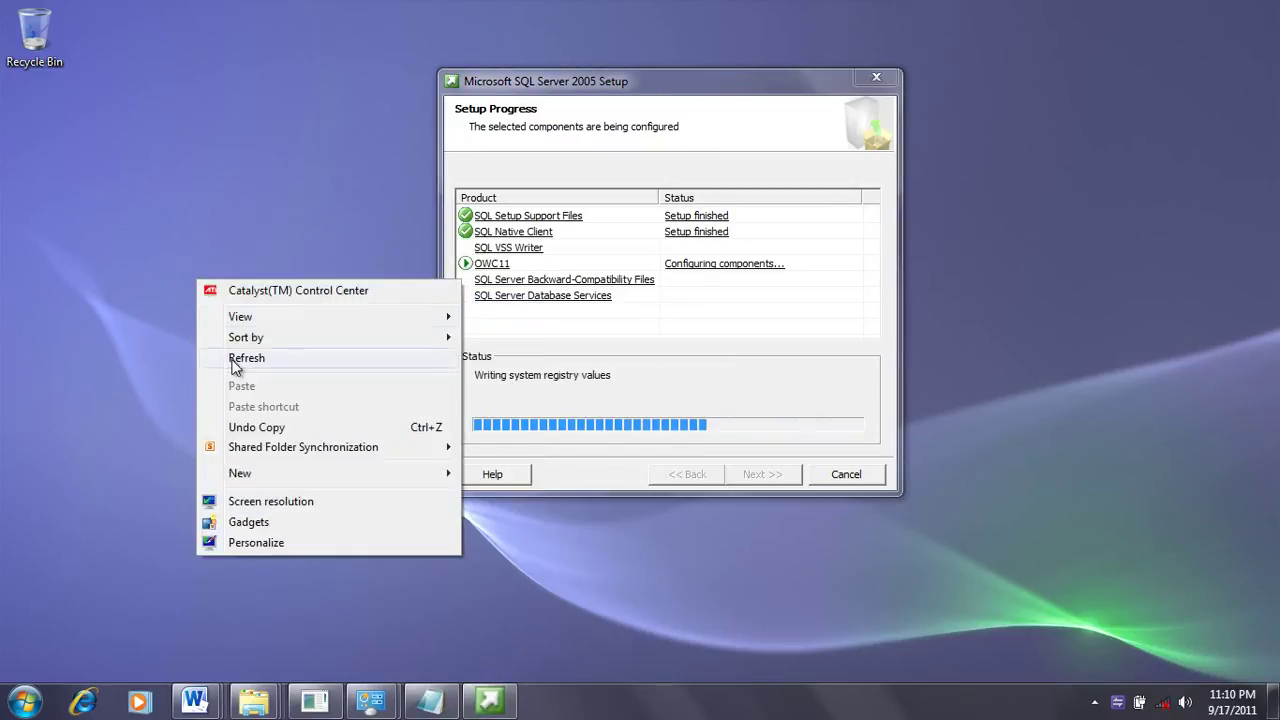
click(228, 358)
right_click(157, 240)
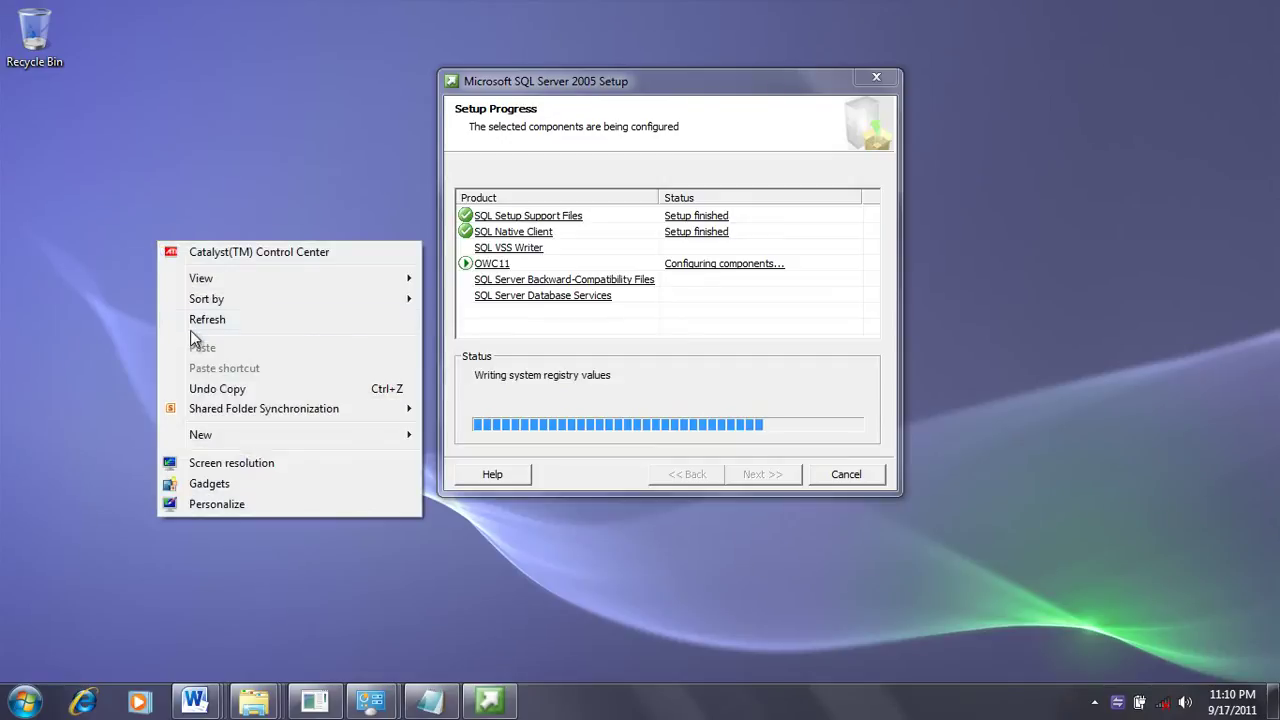
click(187, 320)
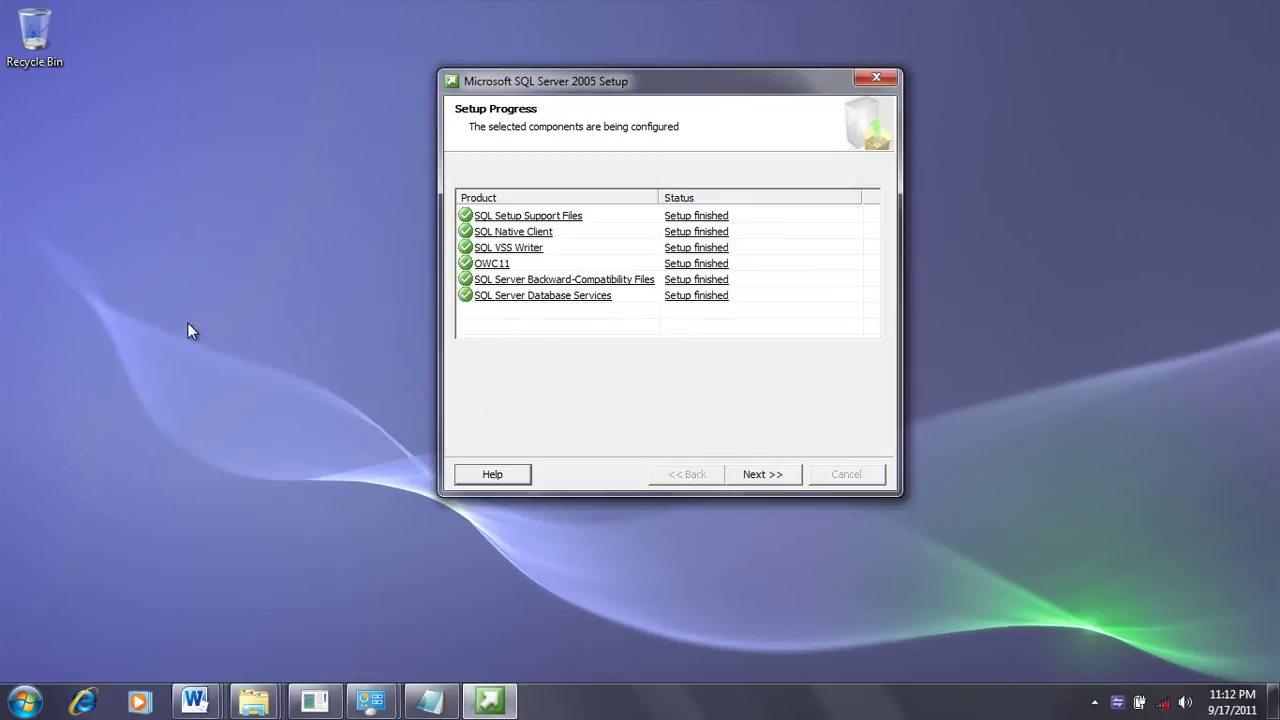
Step: Continue past Setup Progress and finish the SQL Server 2005 setup wizard
click(763, 476)
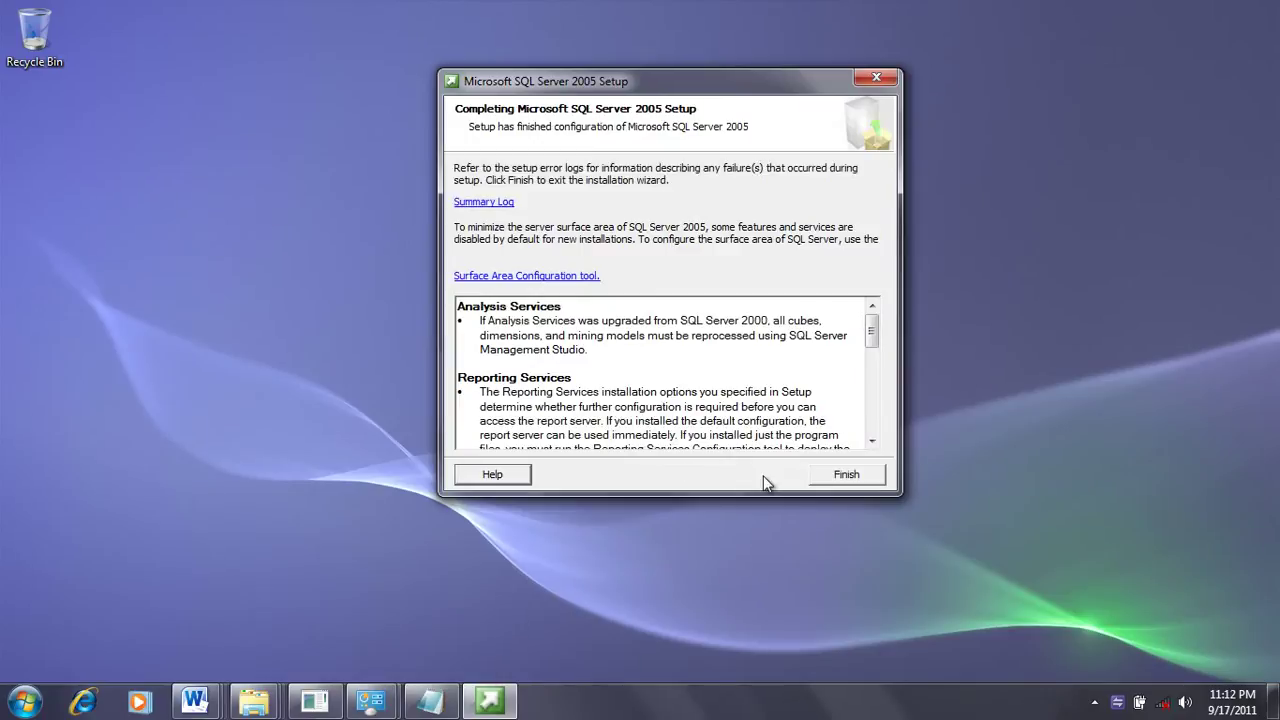
click(840, 477)
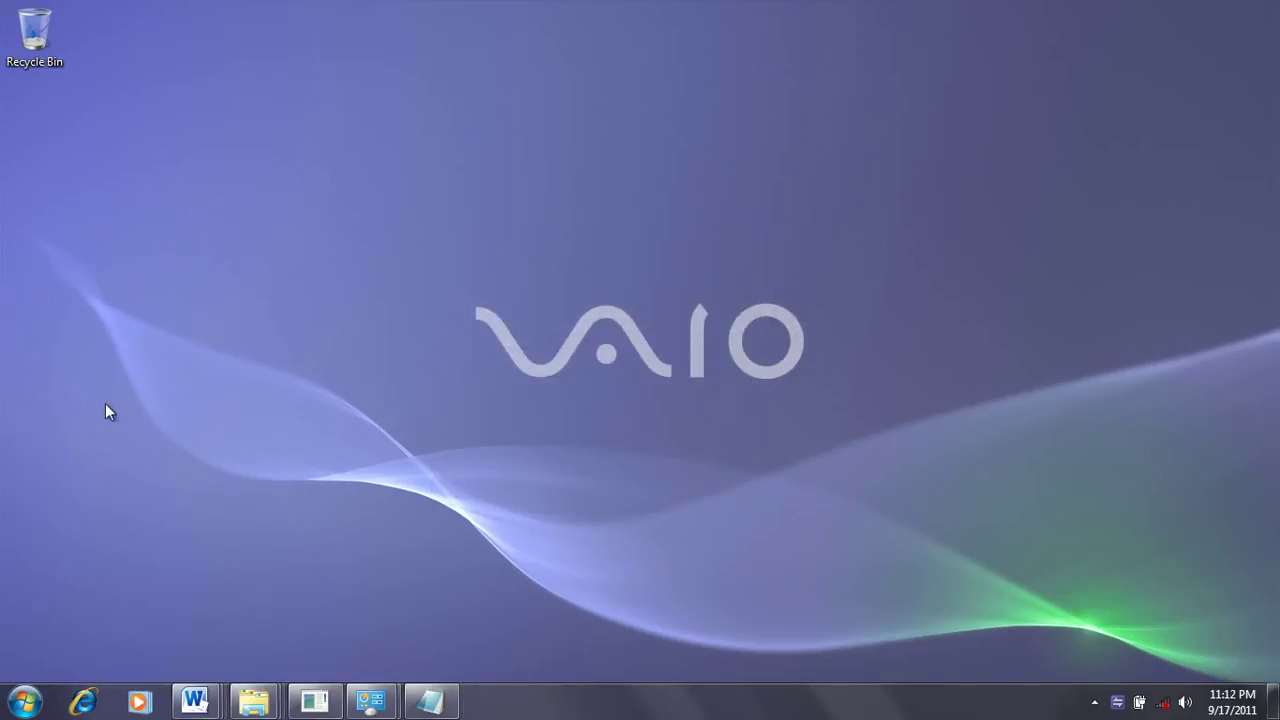
Step: Open SQL Server Configuration Manager from the Microsoft SQL Server 2005 Configuration Tools
click(24, 700)
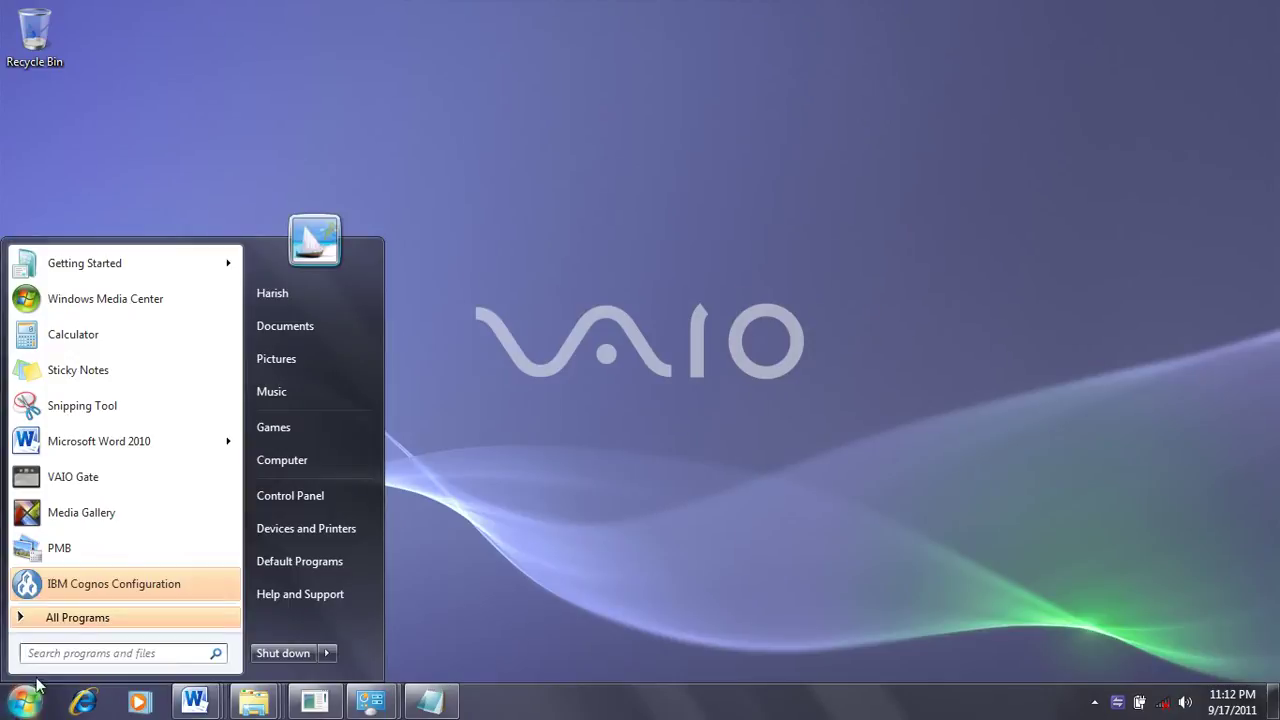
click(95, 615)
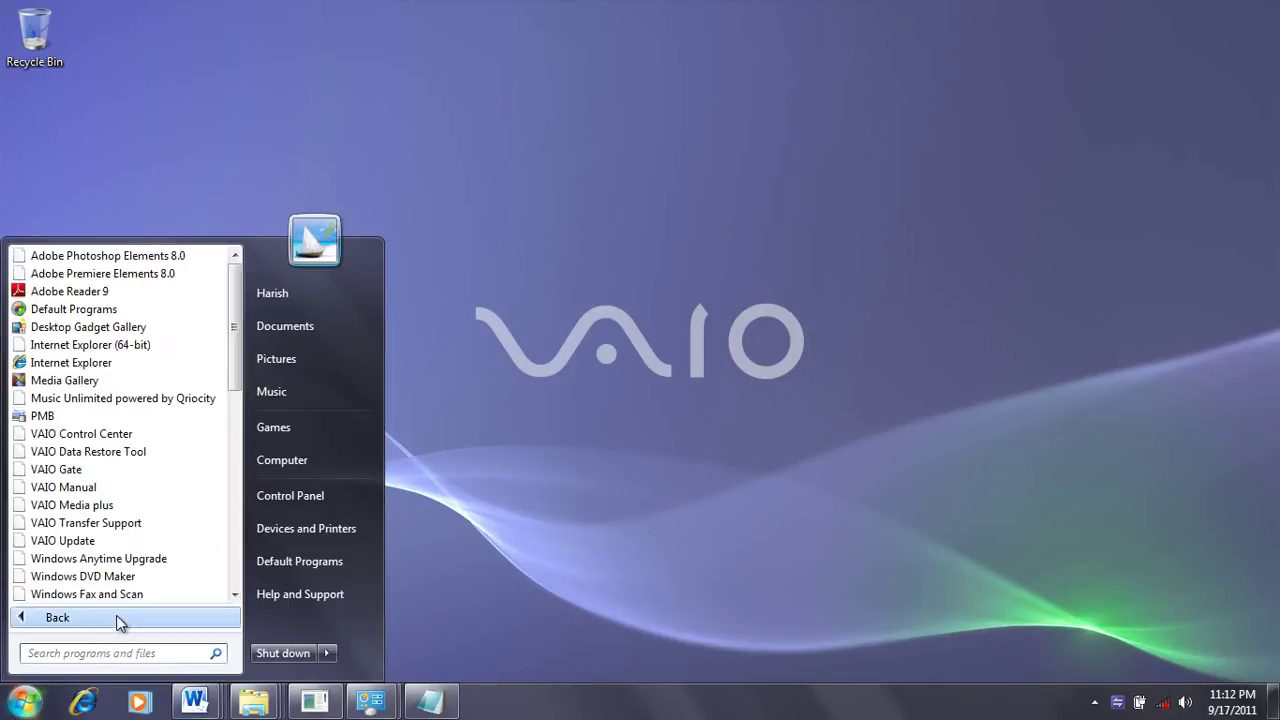
scroll(194, 505, down, 8)
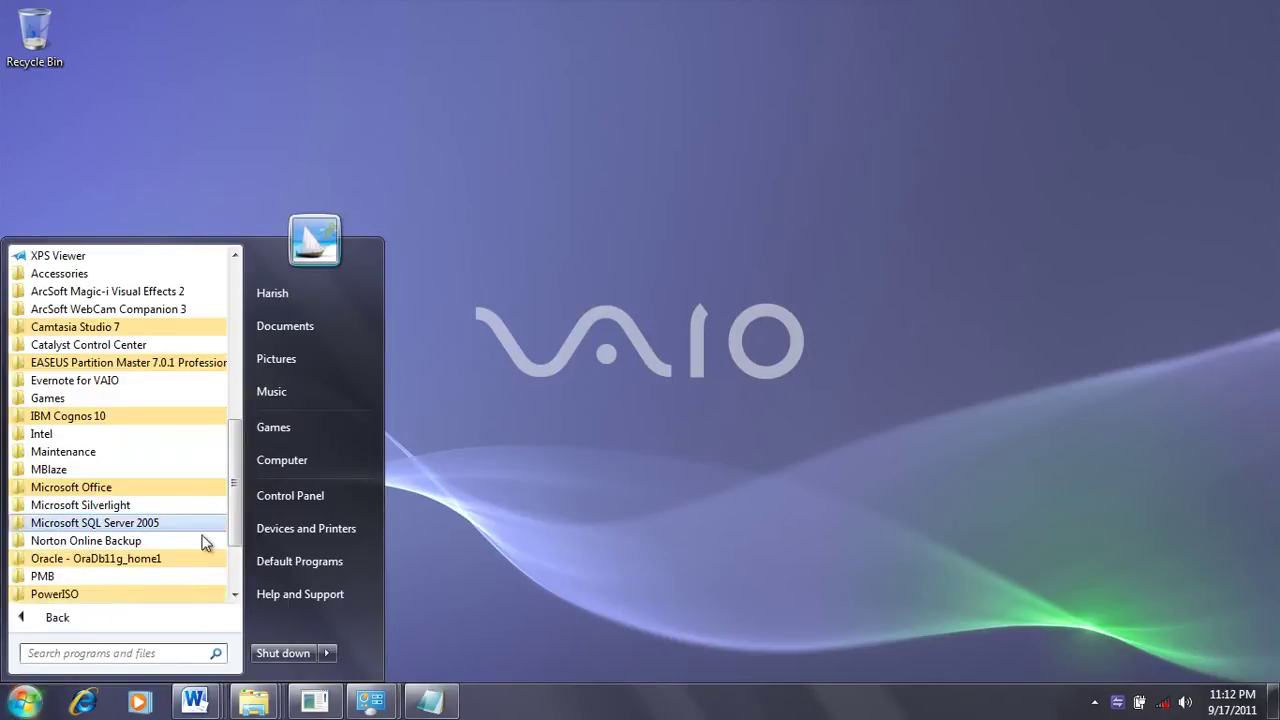
click(189, 524)
scroll(190, 524, down, 2)
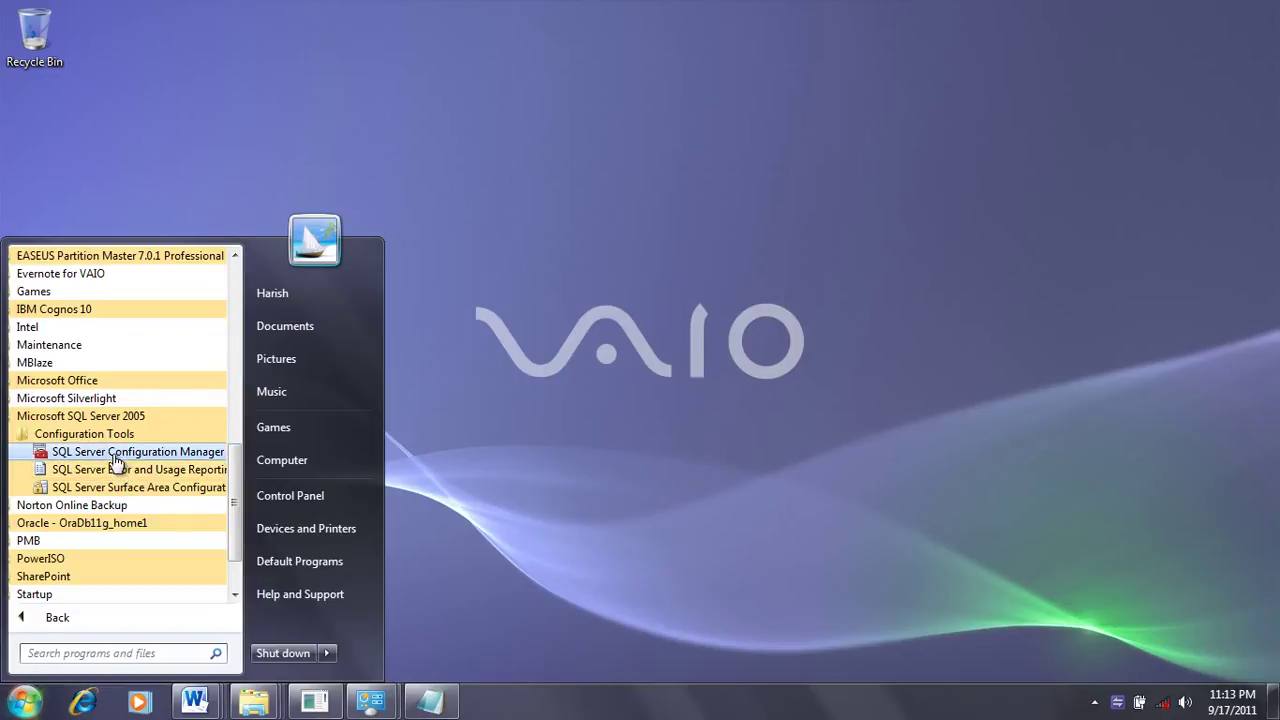
click(116, 455)
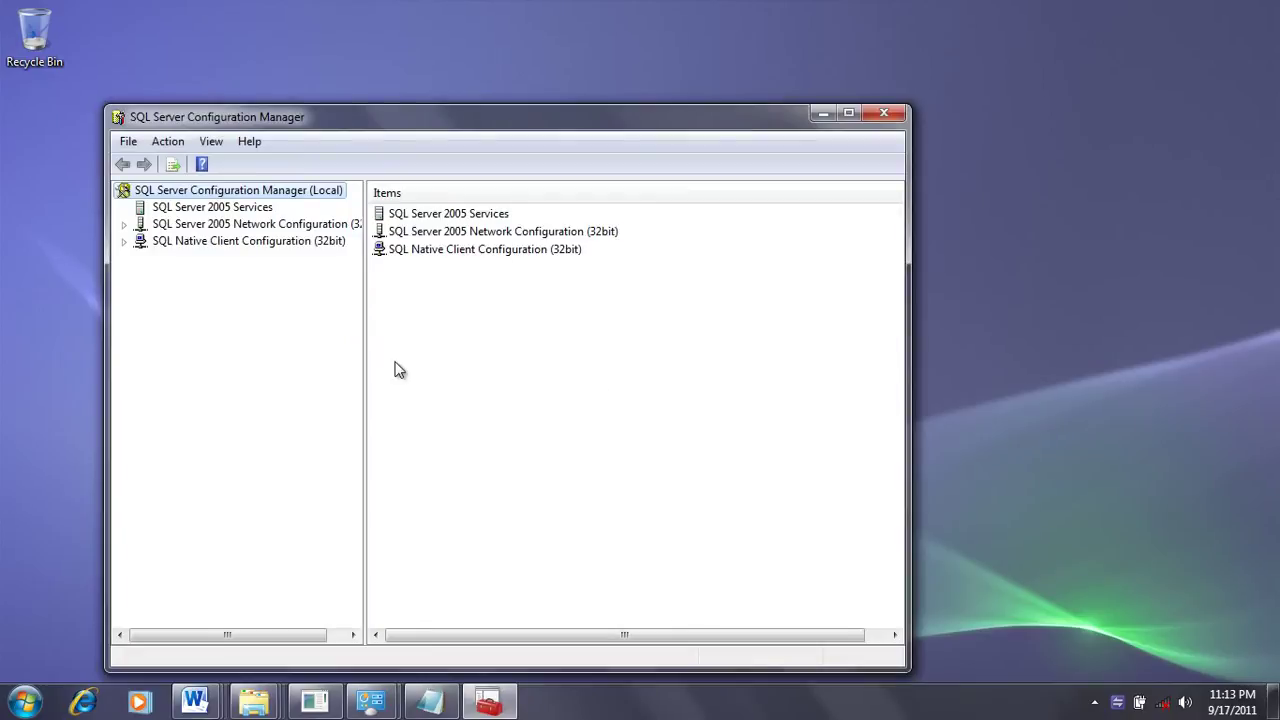
Step: Check the state of the SQL Server (MSSQLSERVER) service under SQL Server 2005 Services and close Configuration Manager
click(210, 210)
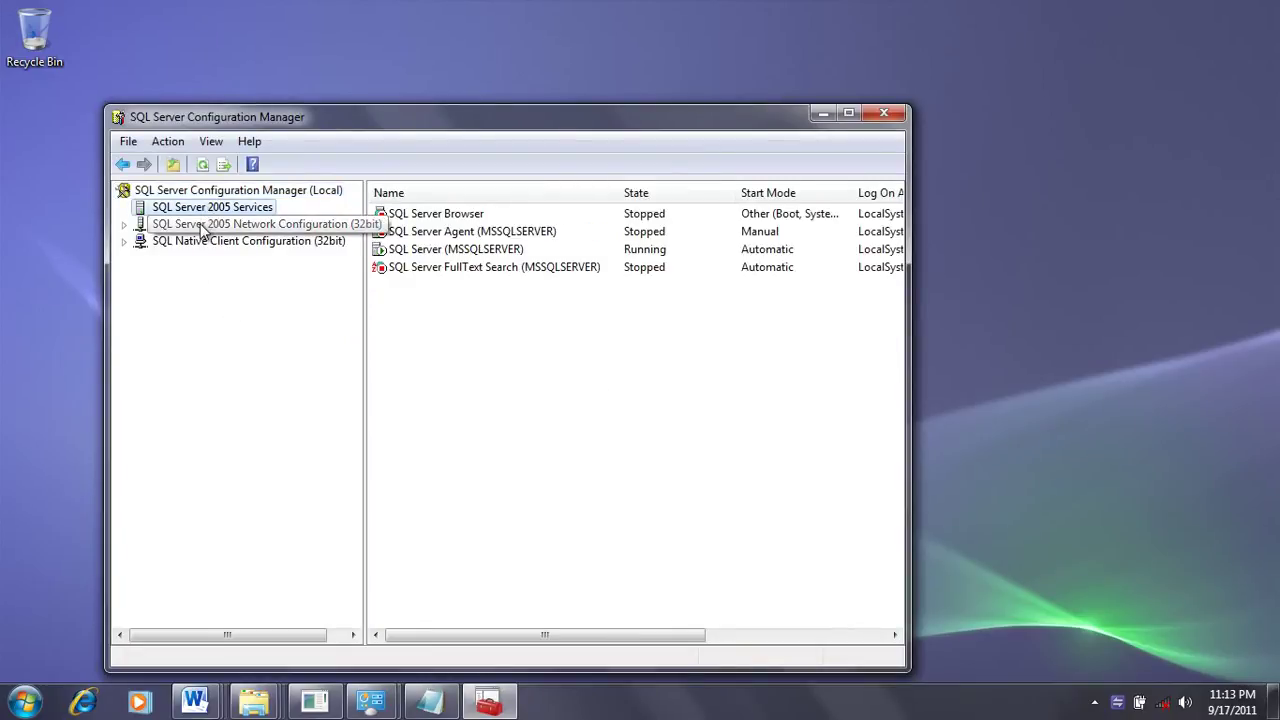
click(426, 250)
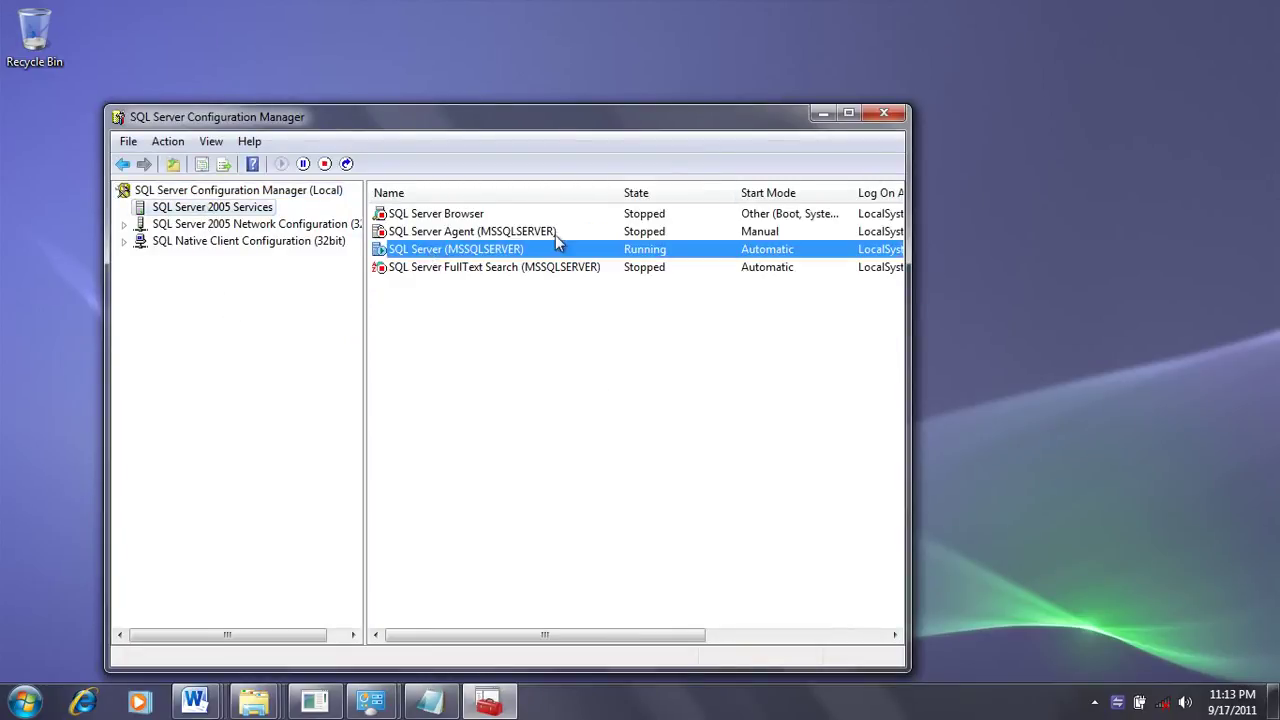
click(883, 116)
Step: Switch to the SQL2005(Full) folder window in Windows Explorer and clear the file selection
mouse_move(255, 708)
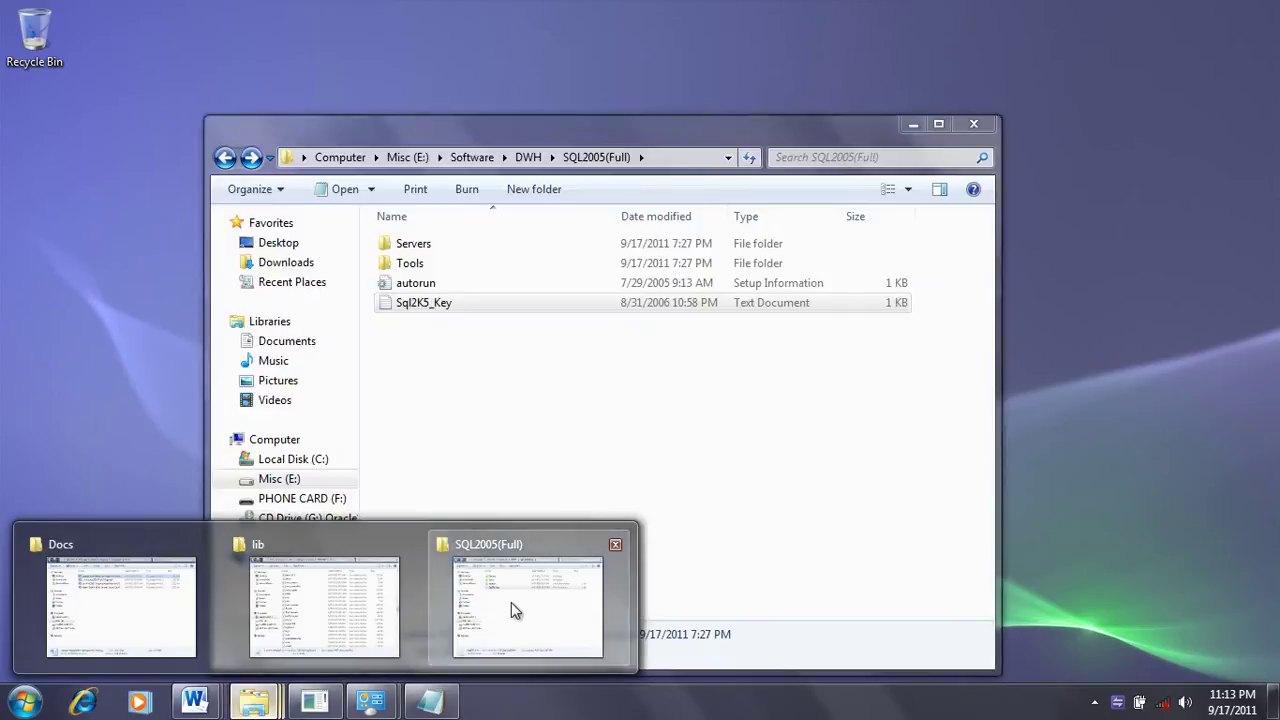
click(511, 602)
click(469, 371)
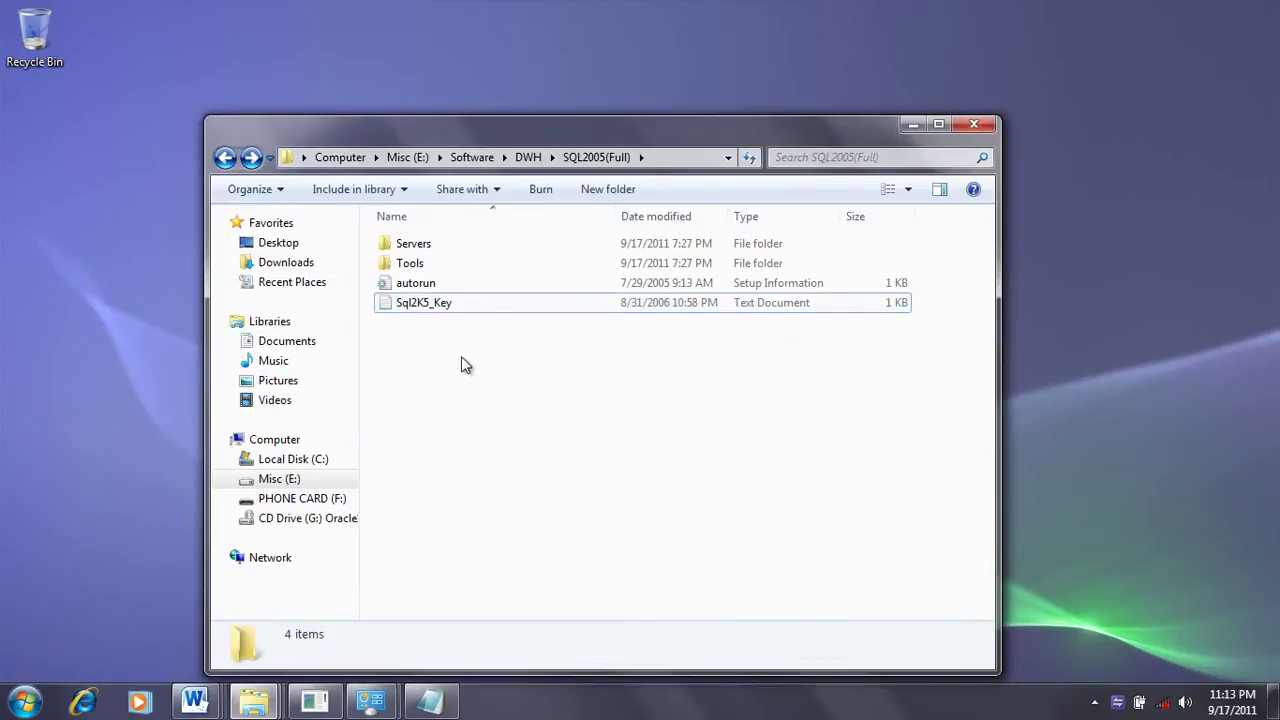
Step: Launch the SQL Server 2005 setup application from the Tools folder and run it despite the compatibility notice
double_click(432, 266)
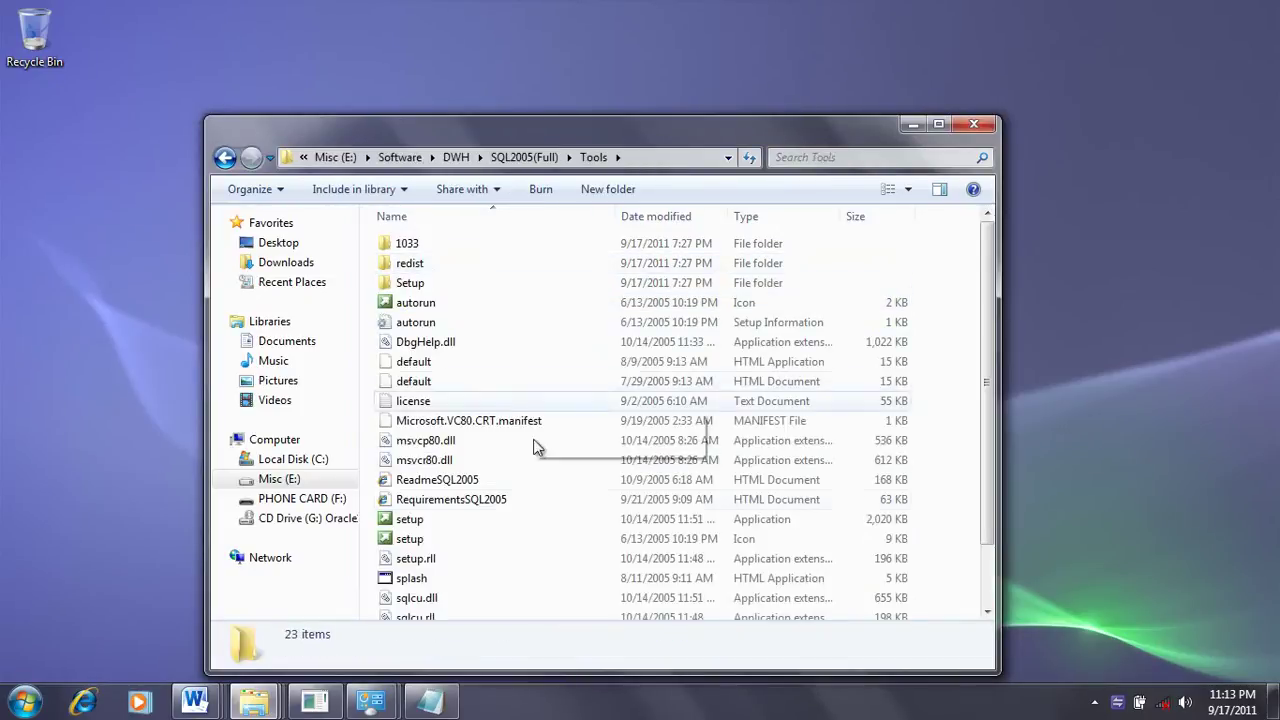
double_click(432, 527)
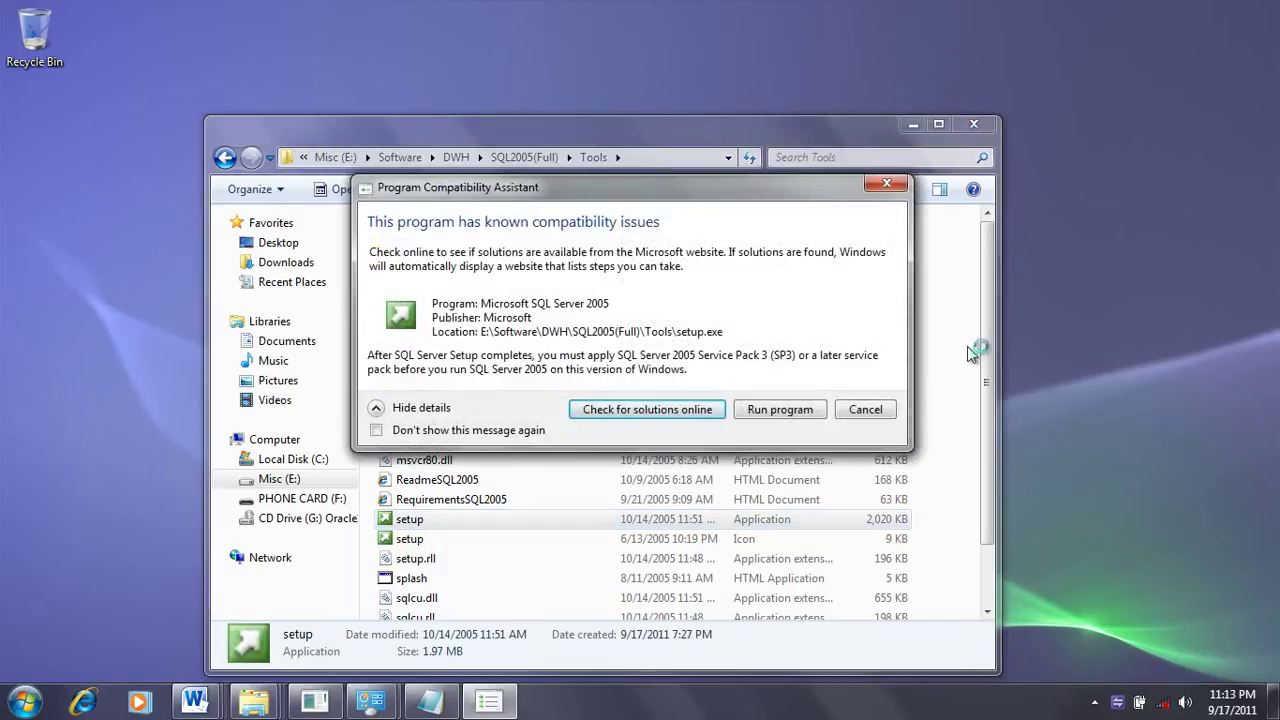
click(787, 410)
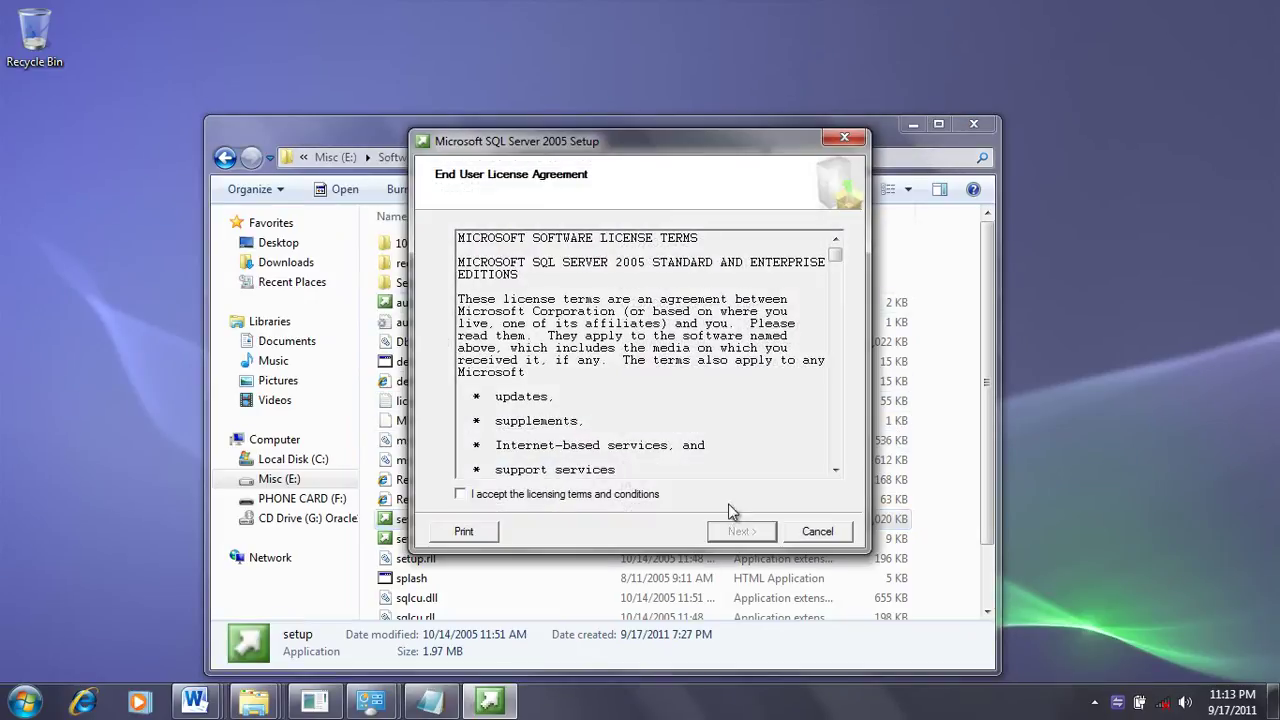
Step: Accept the licensing terms, install the Microsoft SQL Server 2005 Setup Support Files and continue past Installing Prerequisites
click(460, 495)
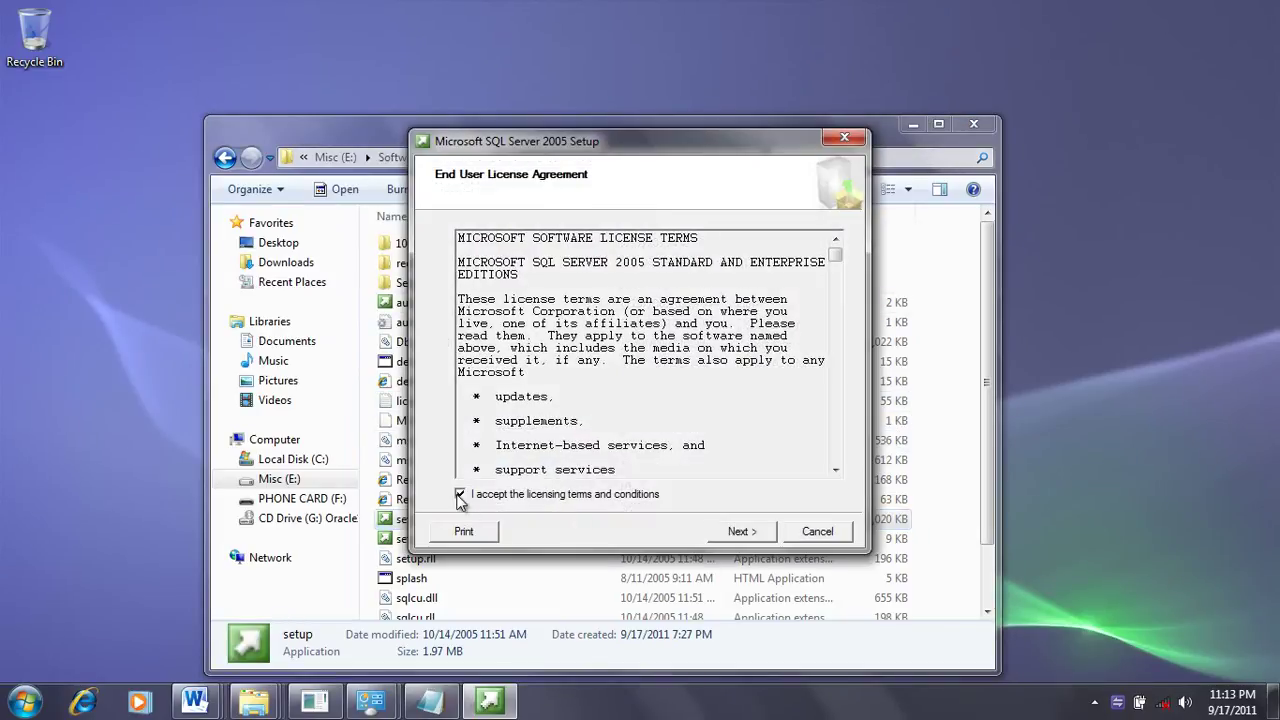
click(752, 536)
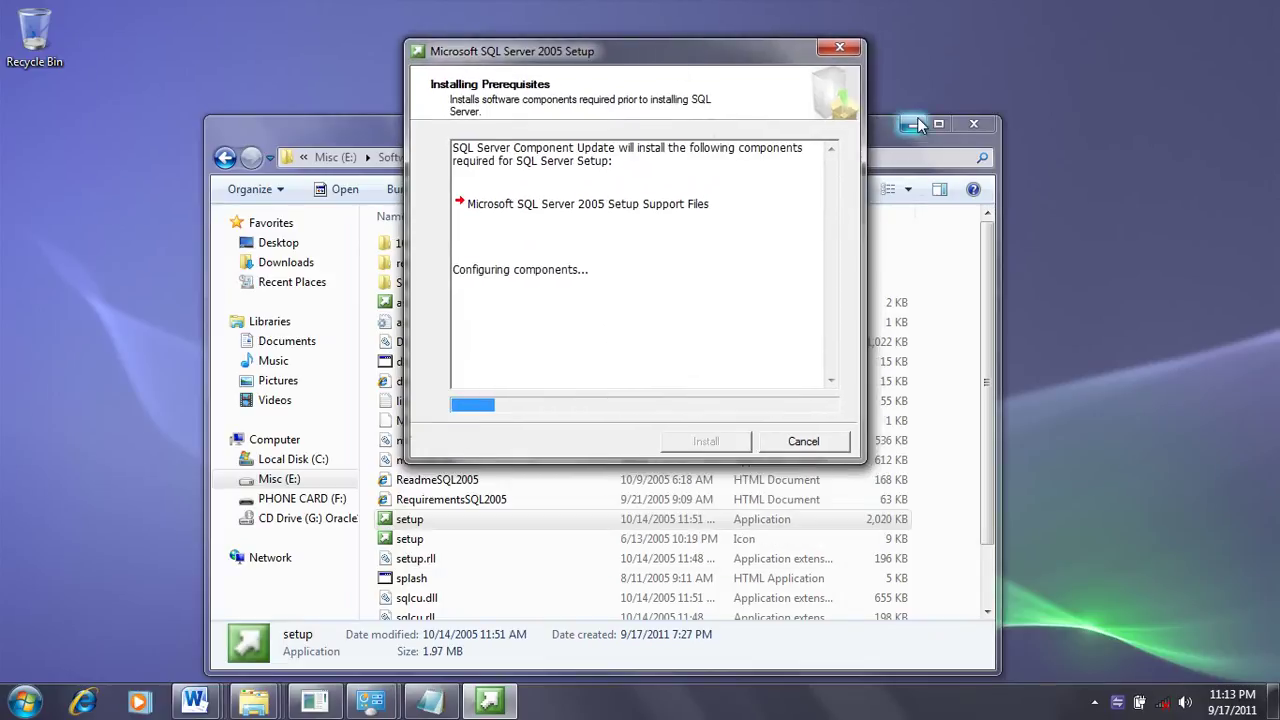
click(913, 124)
right_click(960, 356)
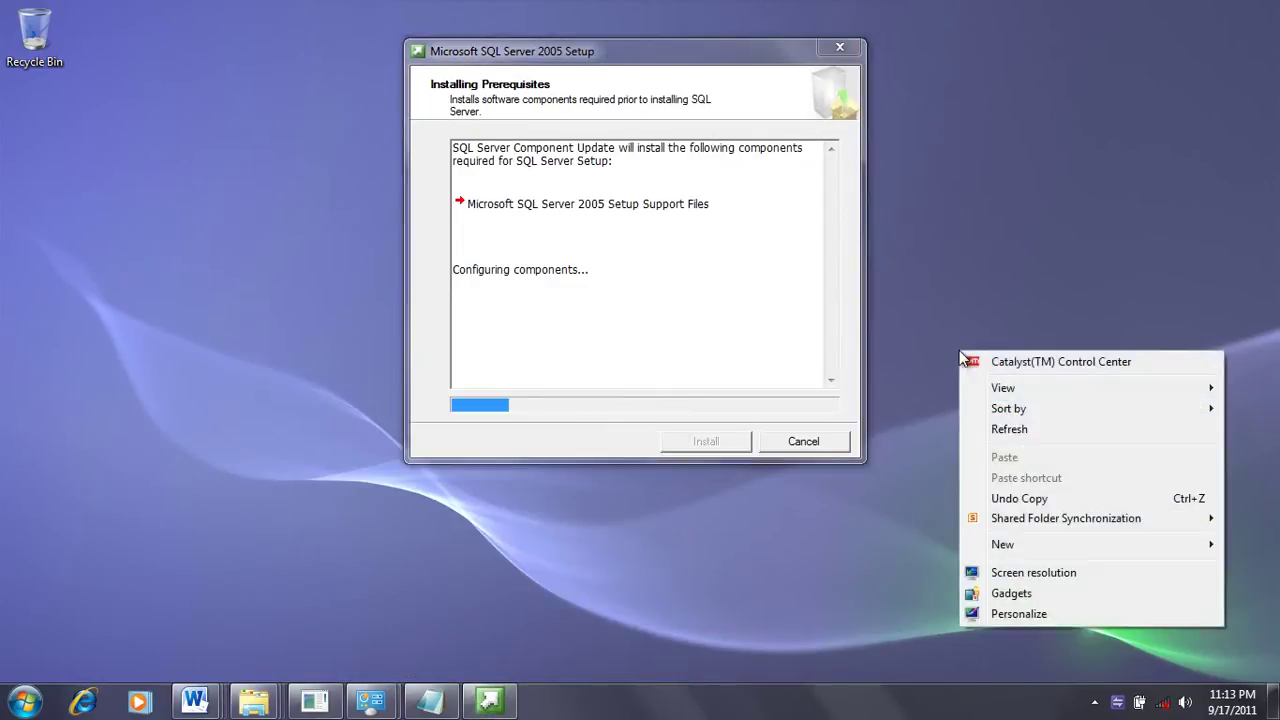
click(1008, 428)
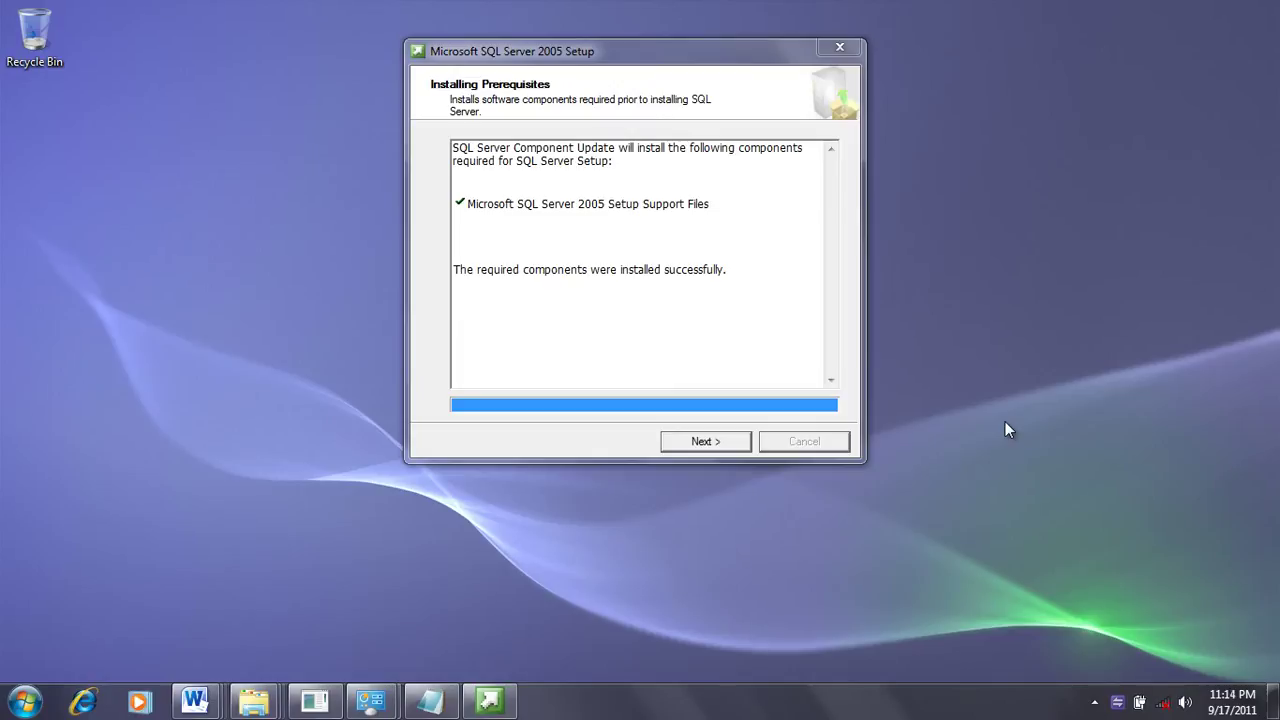
click(711, 448)
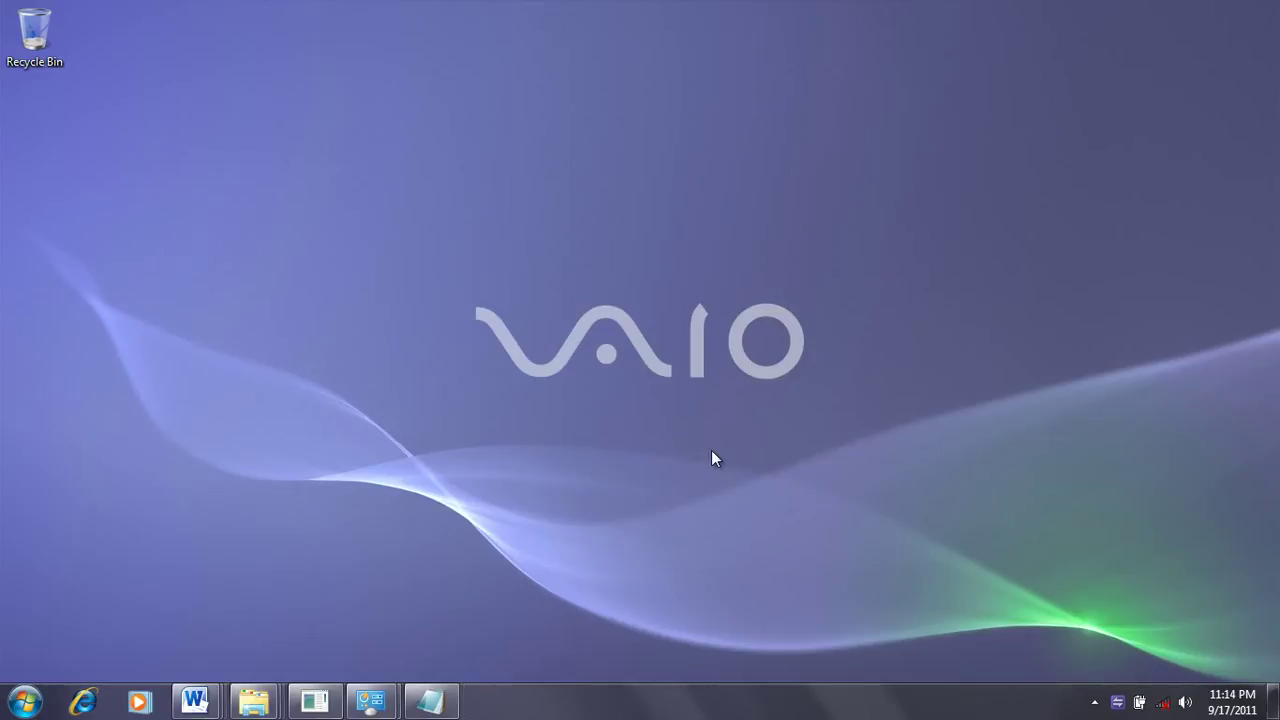
Step: Continue through the welcome page, System Configuration Check and Registration Information, keeping the prefilled registration name
click(731, 527)
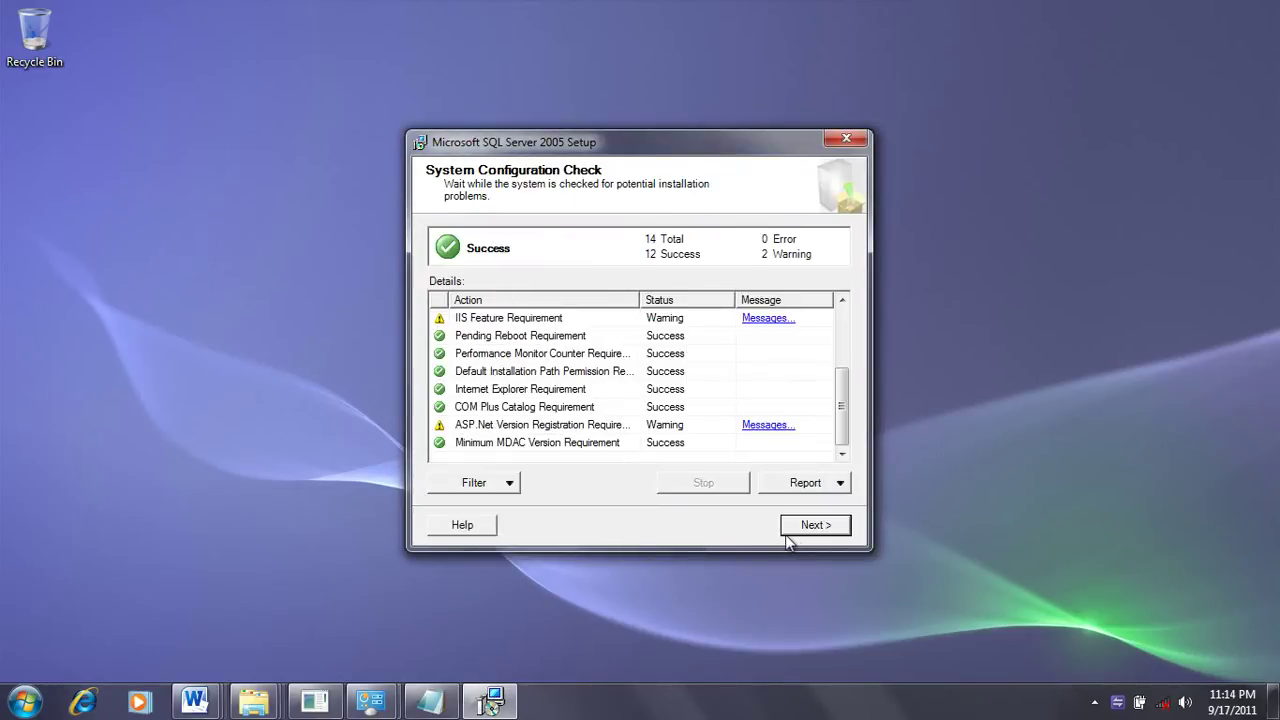
click(820, 530)
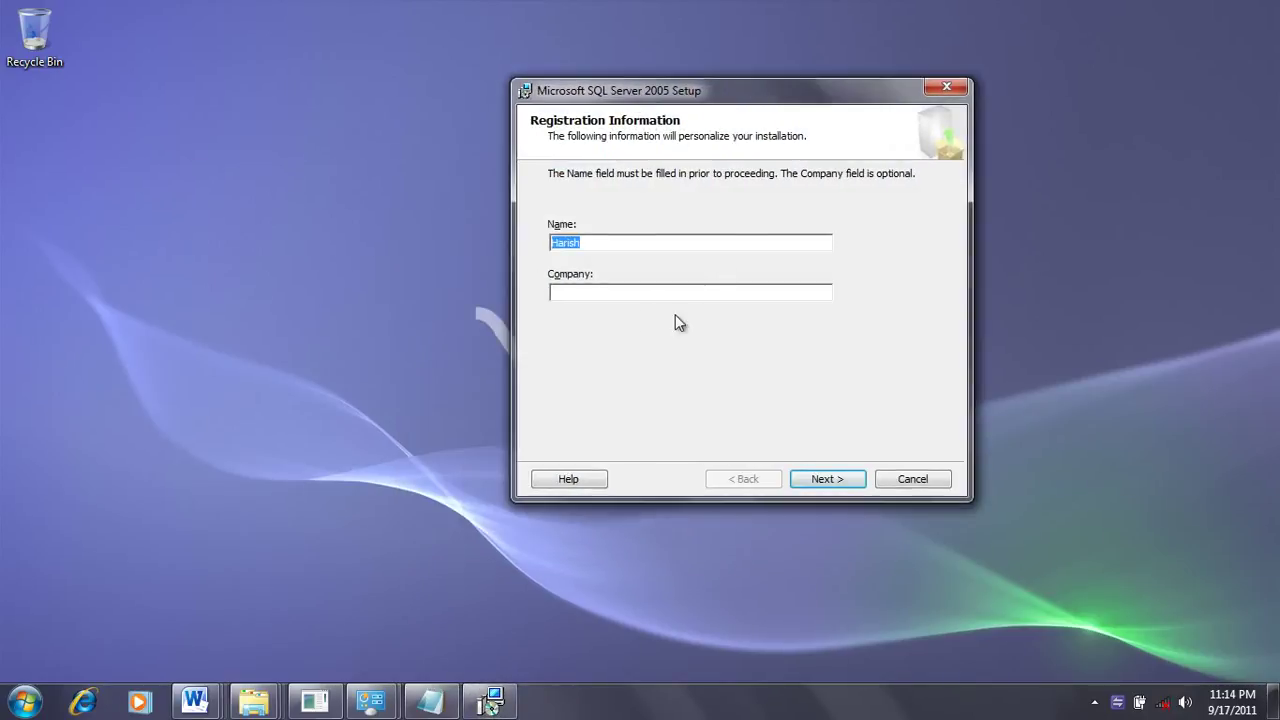
click(822, 477)
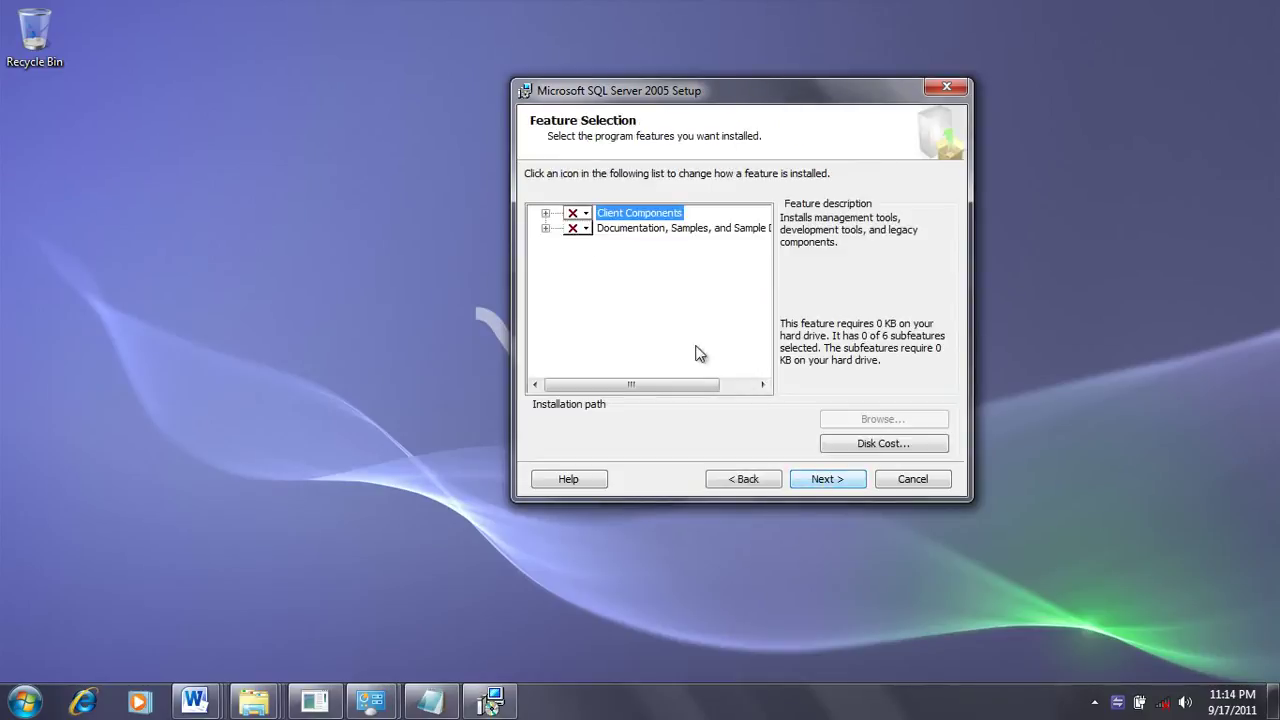
Step: Set Client Components in Feature Selection to install the entire feature on the local hard drive
click(545, 213)
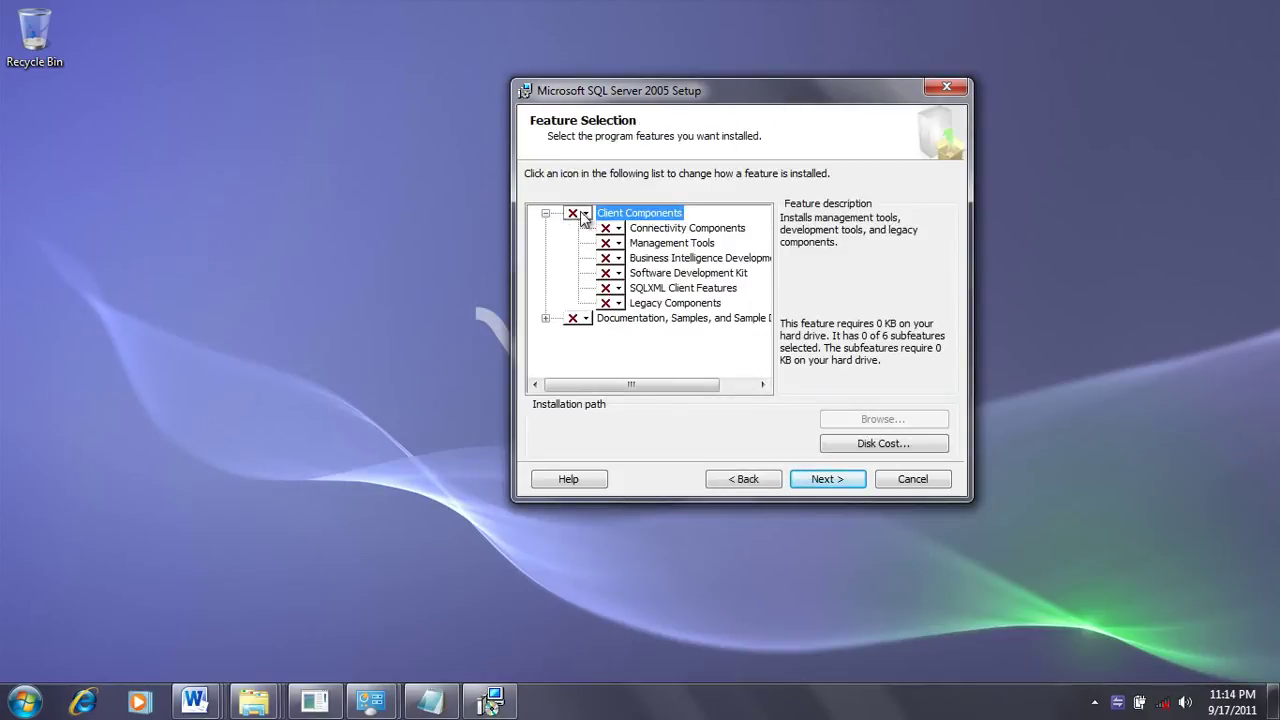
click(577, 214)
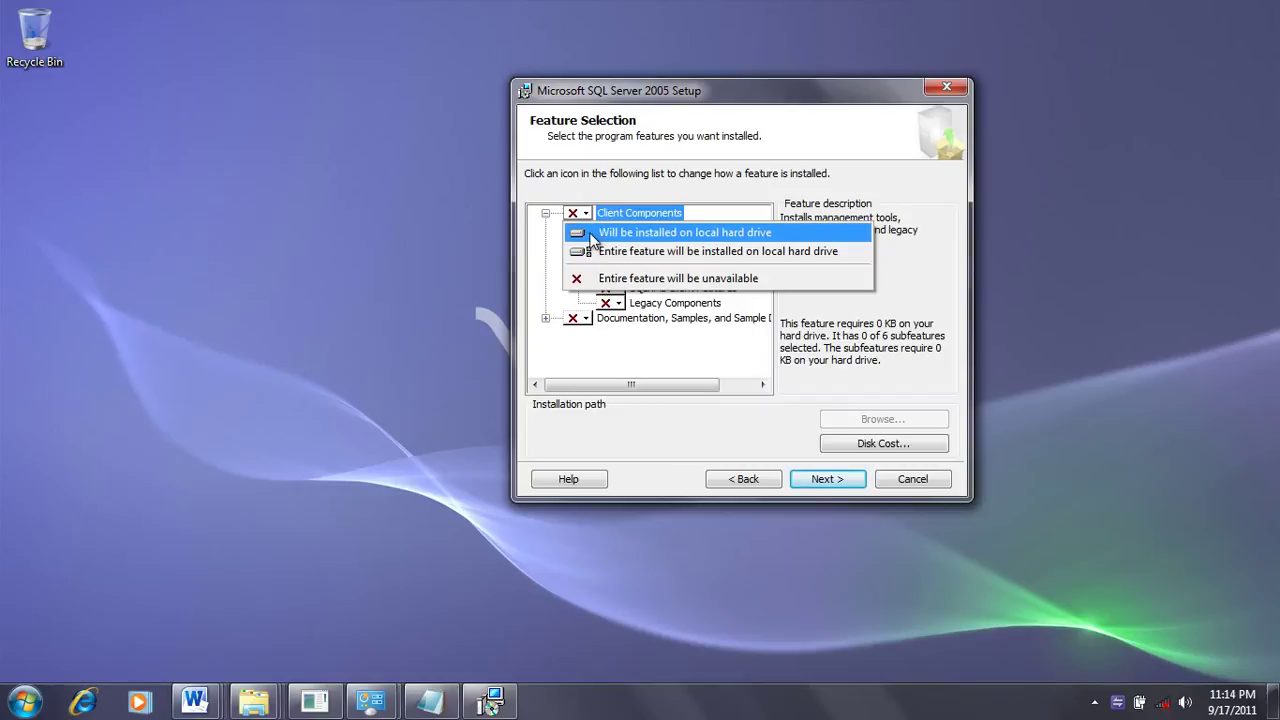
click(591, 237)
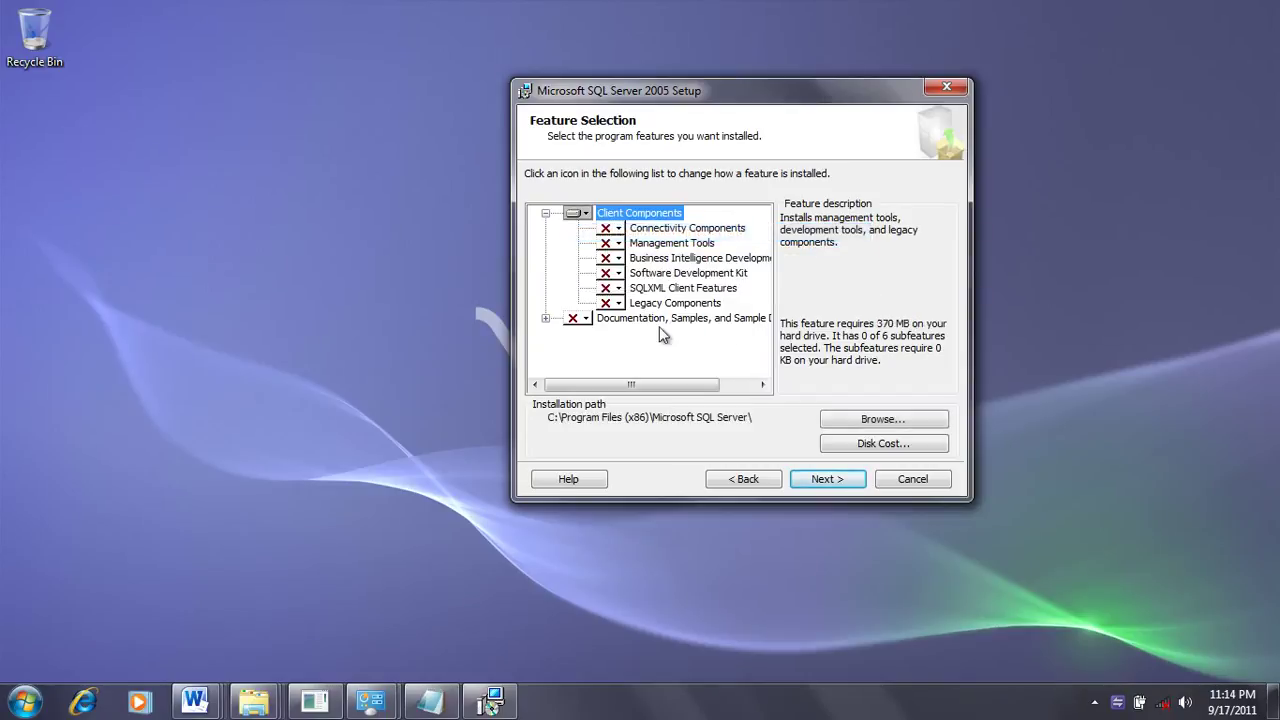
click(586, 214)
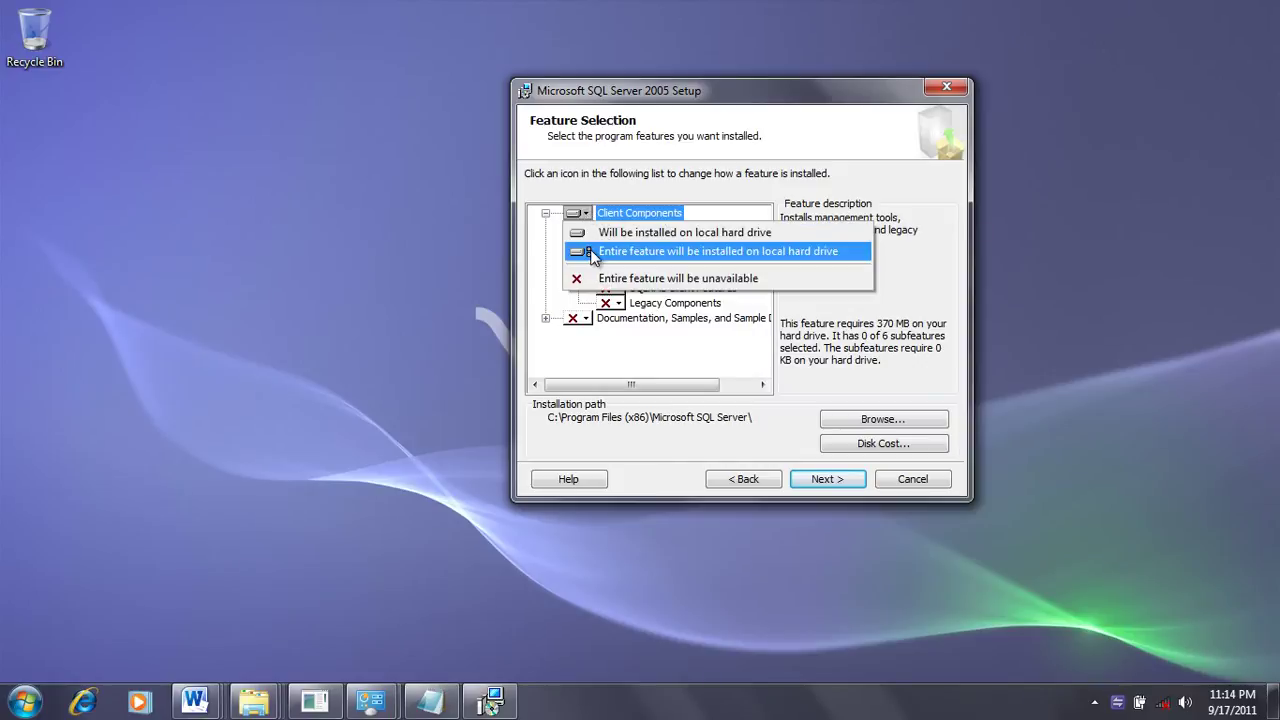
click(592, 255)
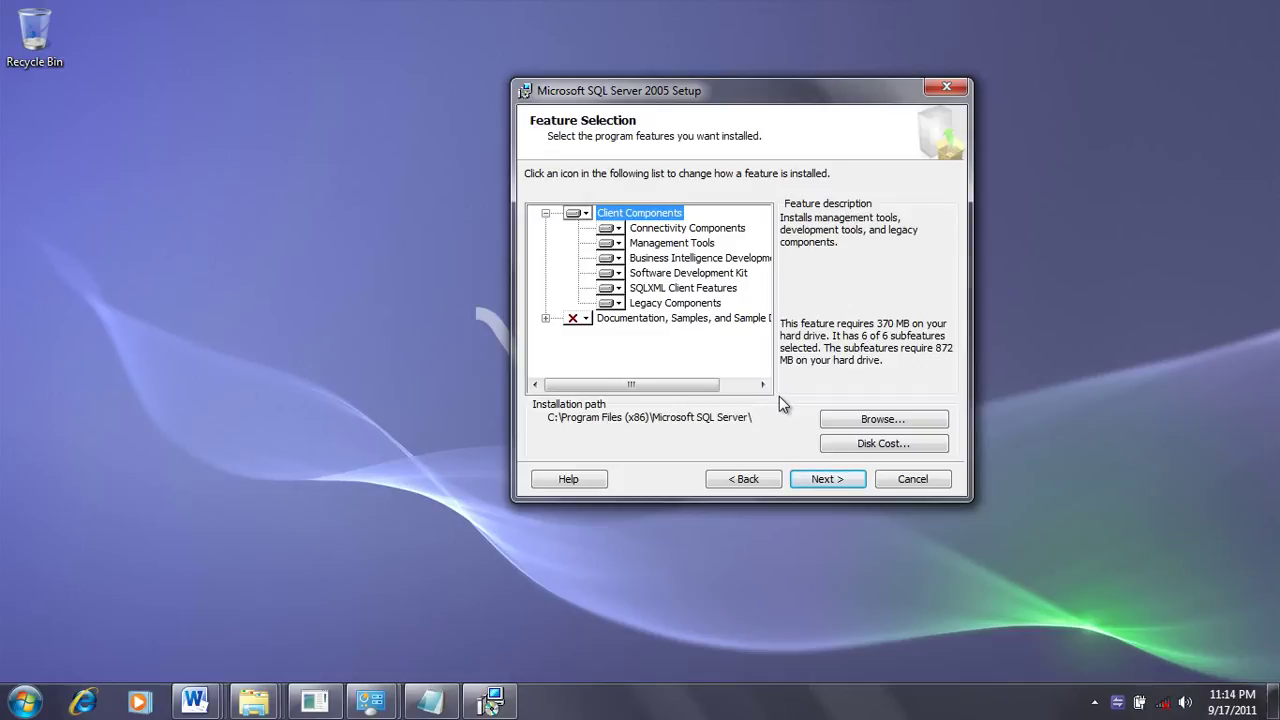
Step: Set Sample Databases under Documentation, Samples, and Sample Databases to install the entire feature on the local hard drive
click(834, 480)
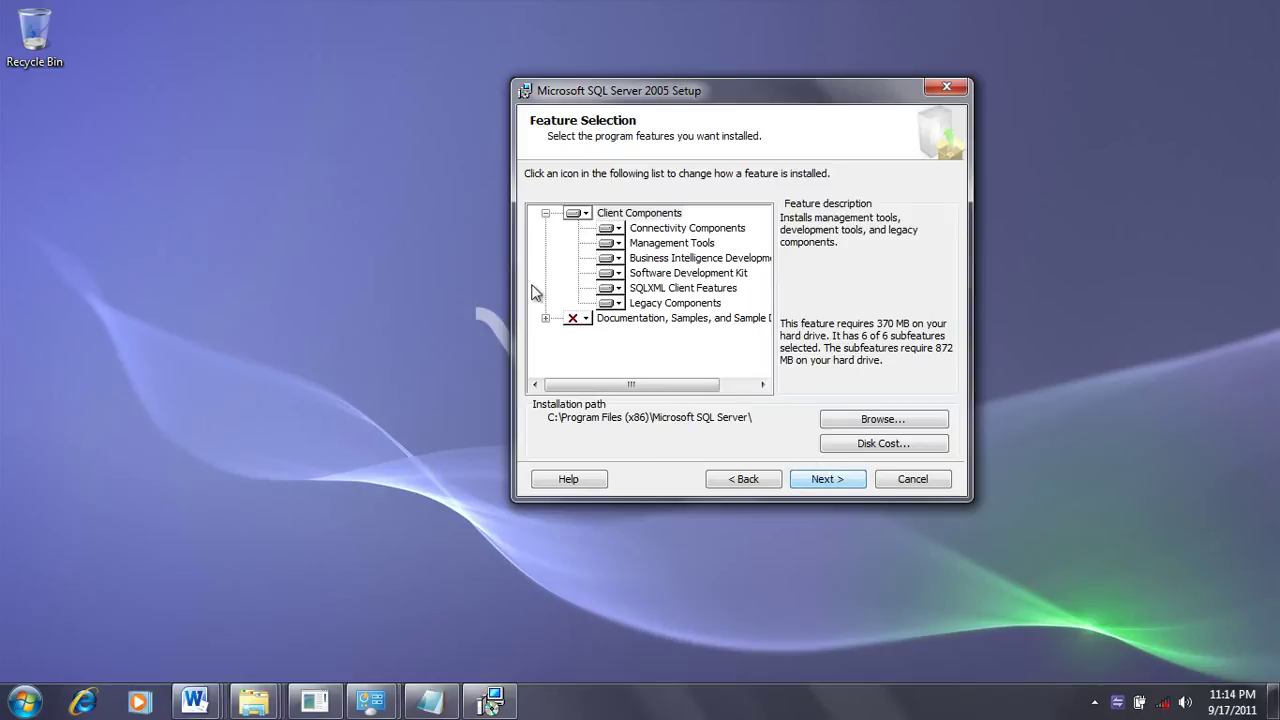
click(545, 319)
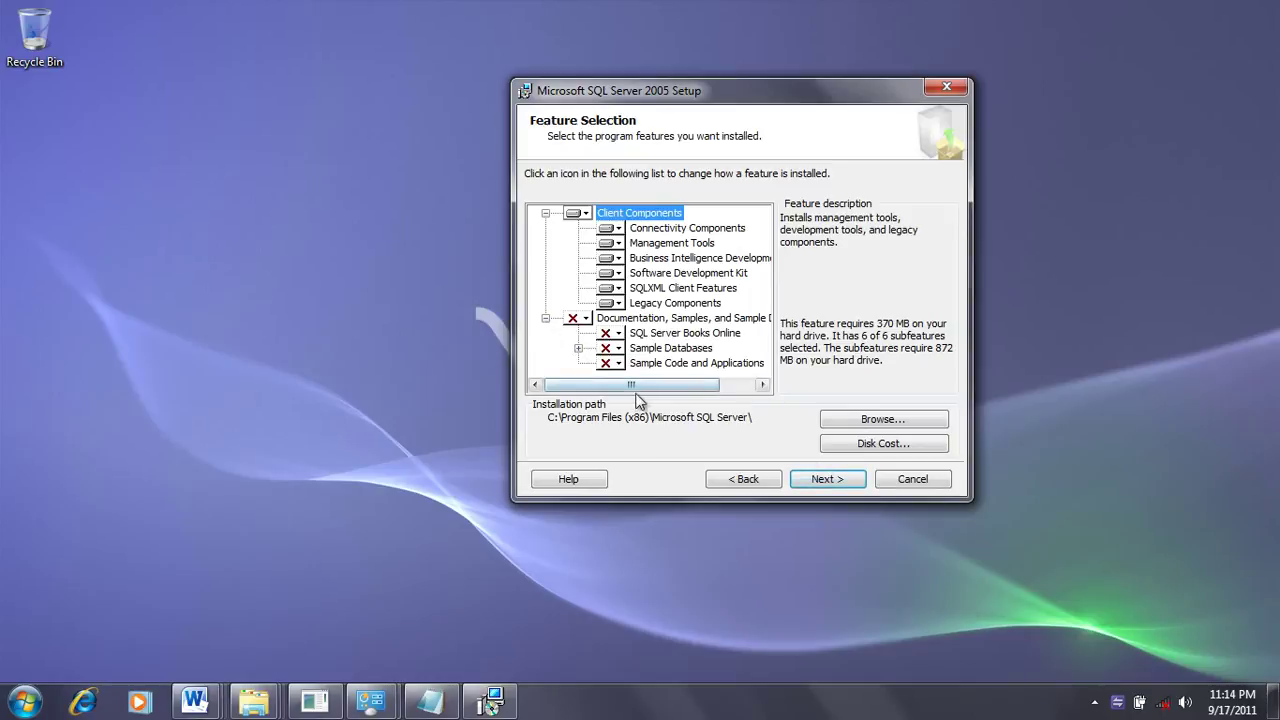
drag(659, 396, 686, 396)
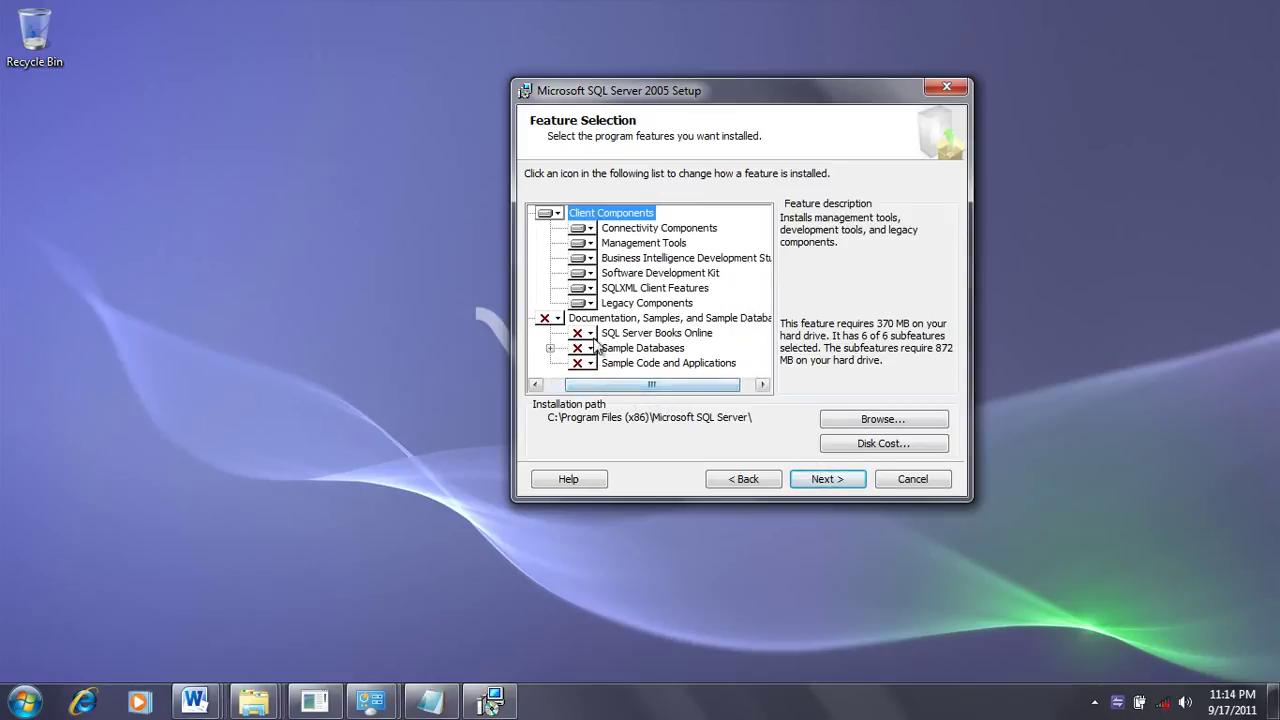
click(590, 348)
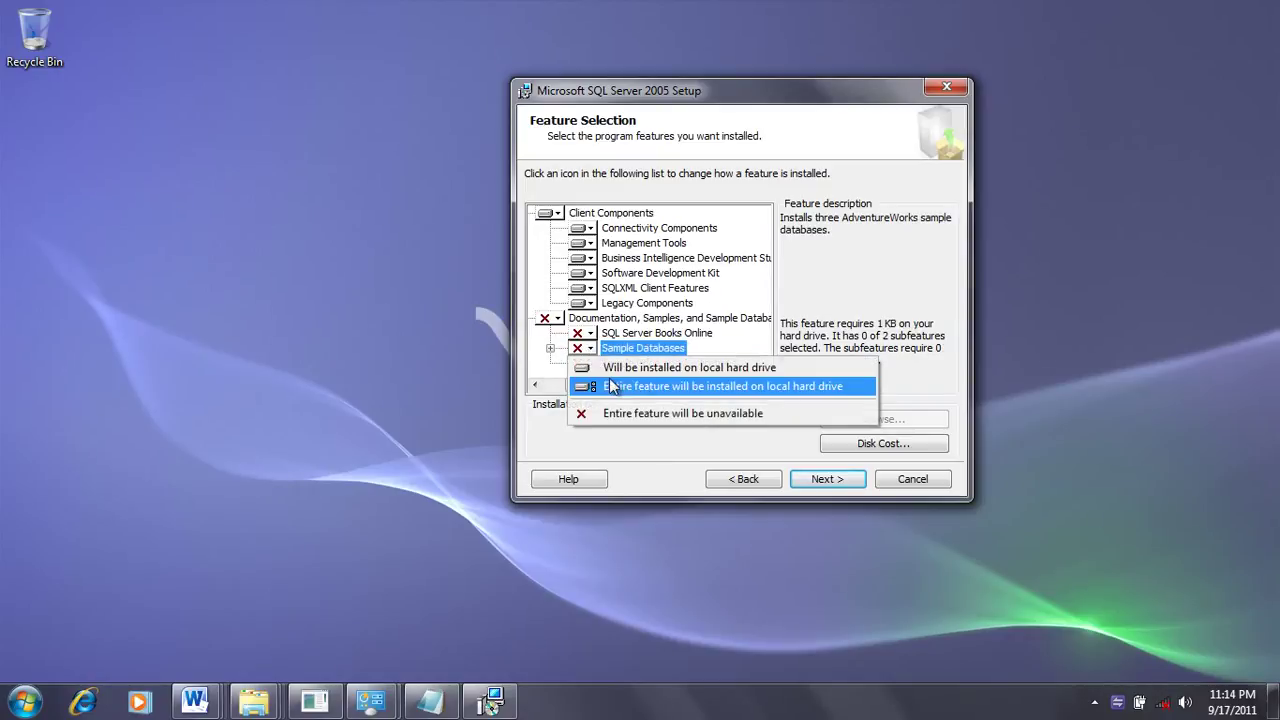
click(614, 387)
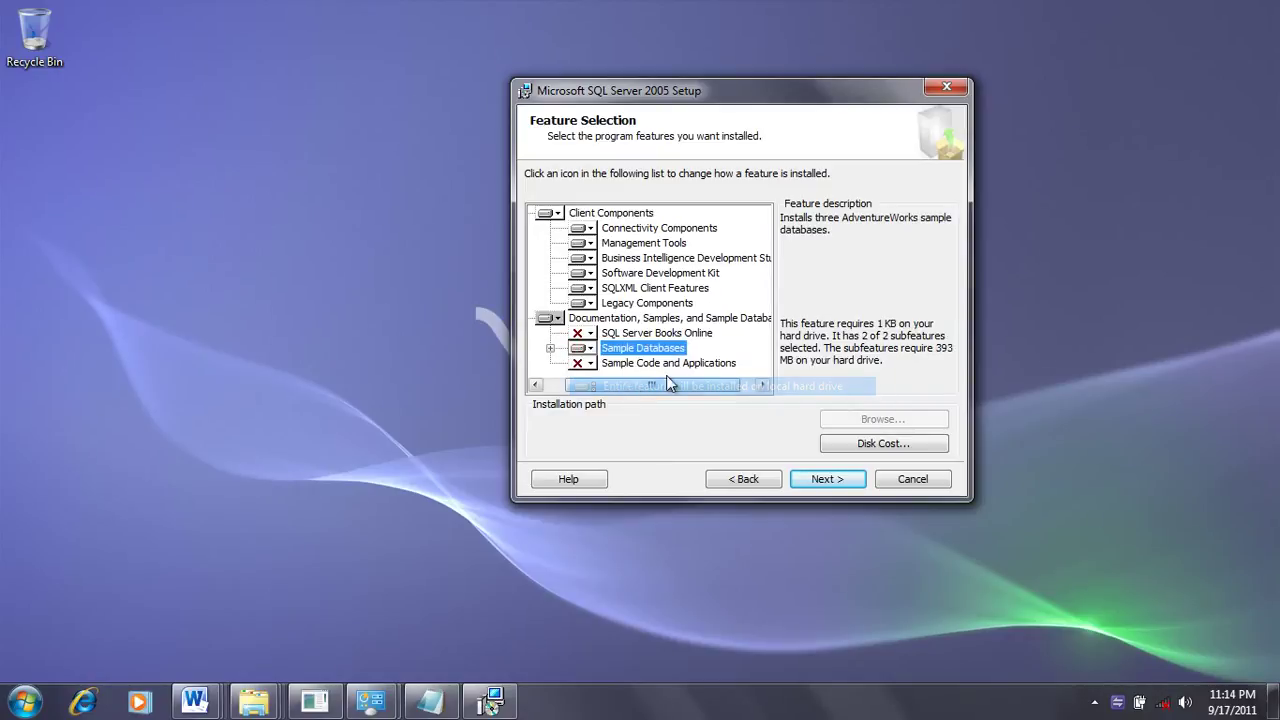
Step: Set Sample Code and Applications to install the entire feature on the local hard drive and continue past Feature Selection
click(758, 364)
drag(745, 385, 722, 385)
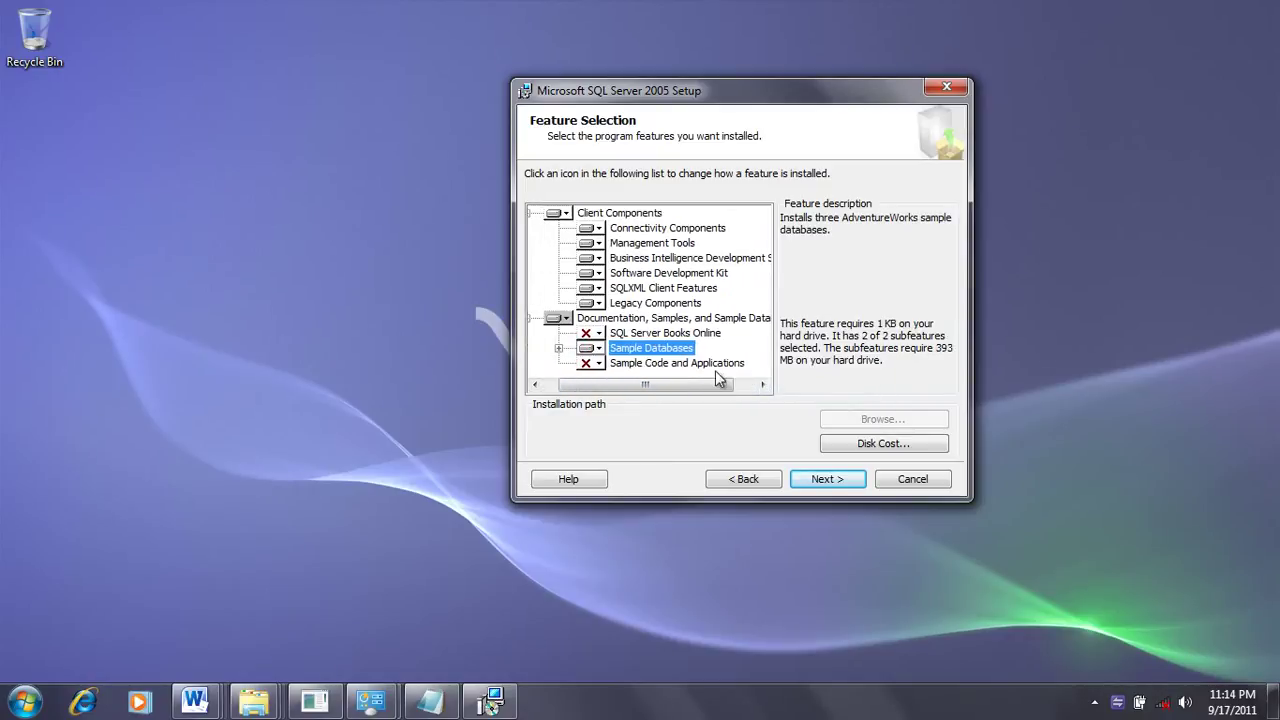
click(598, 363)
click(612, 401)
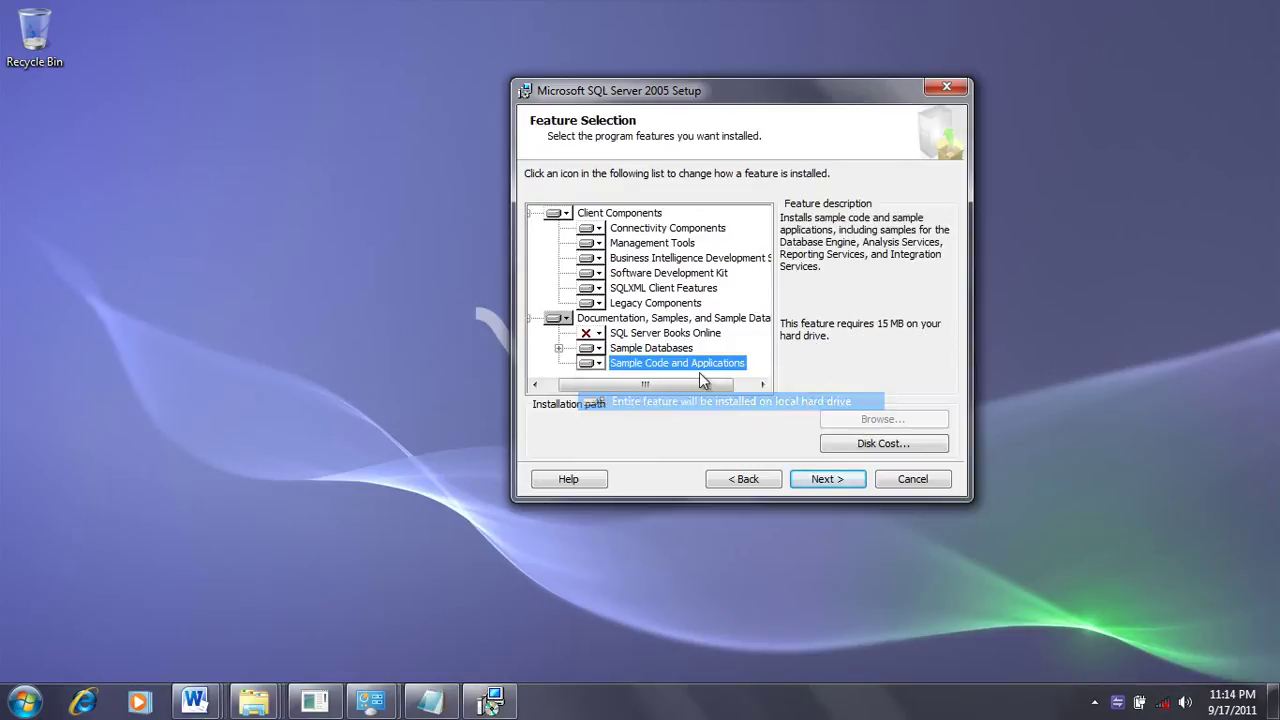
click(762, 385)
mouse_move(668, 388)
mouse_down()
mouse_move(680, 390)
mouse_move(645, 389)
mouse_up()
click(848, 487)
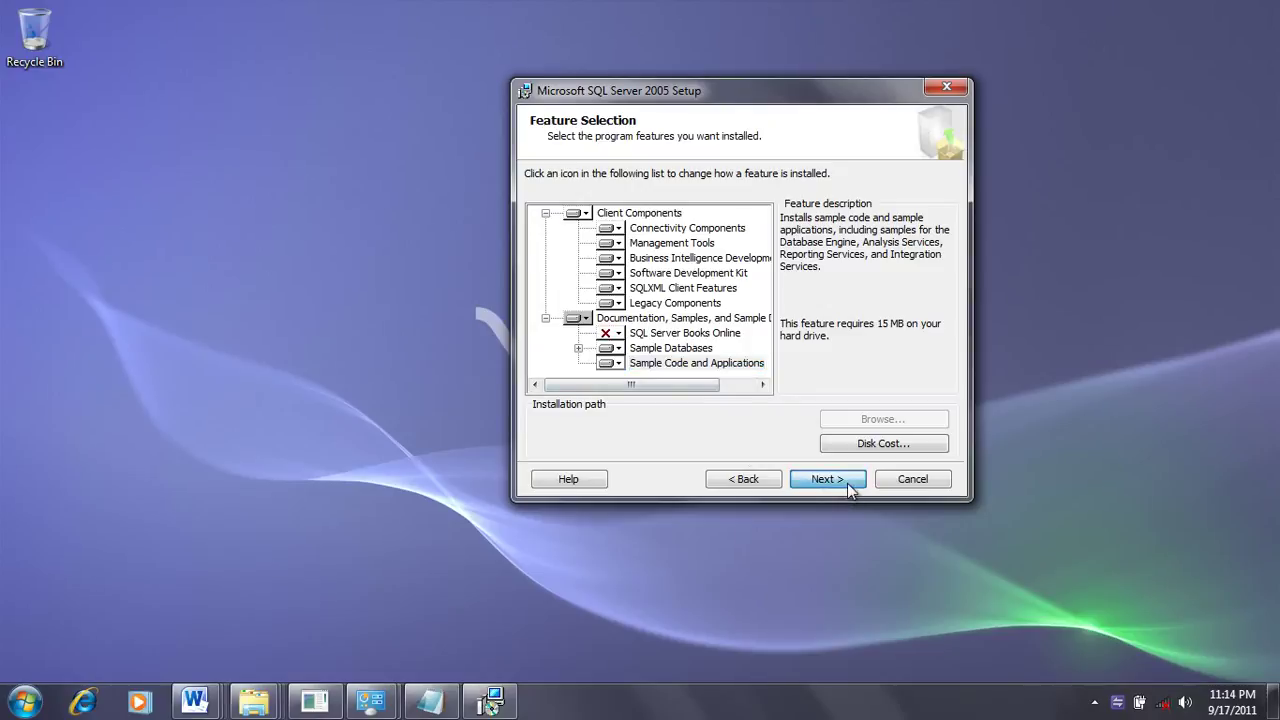
click(848, 484)
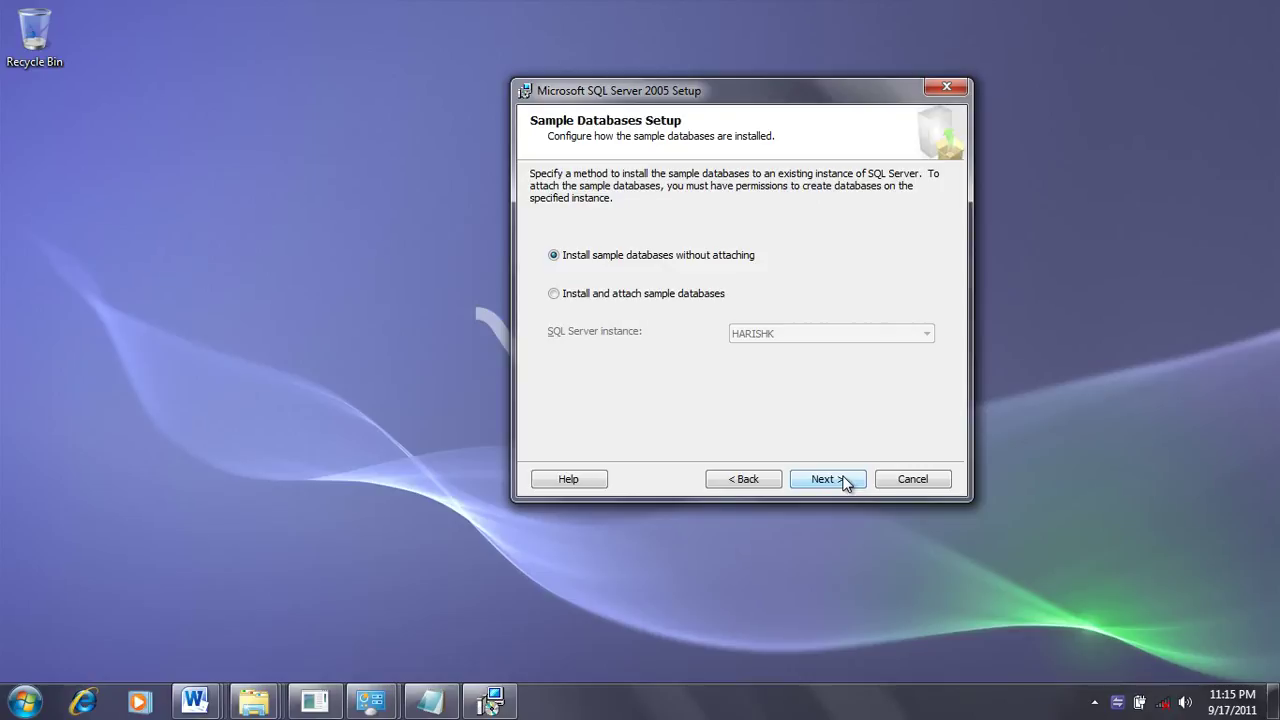
Step: Keep the option to install sample databases without attaching, run the installation and finish the setup wizard
click(840, 487)
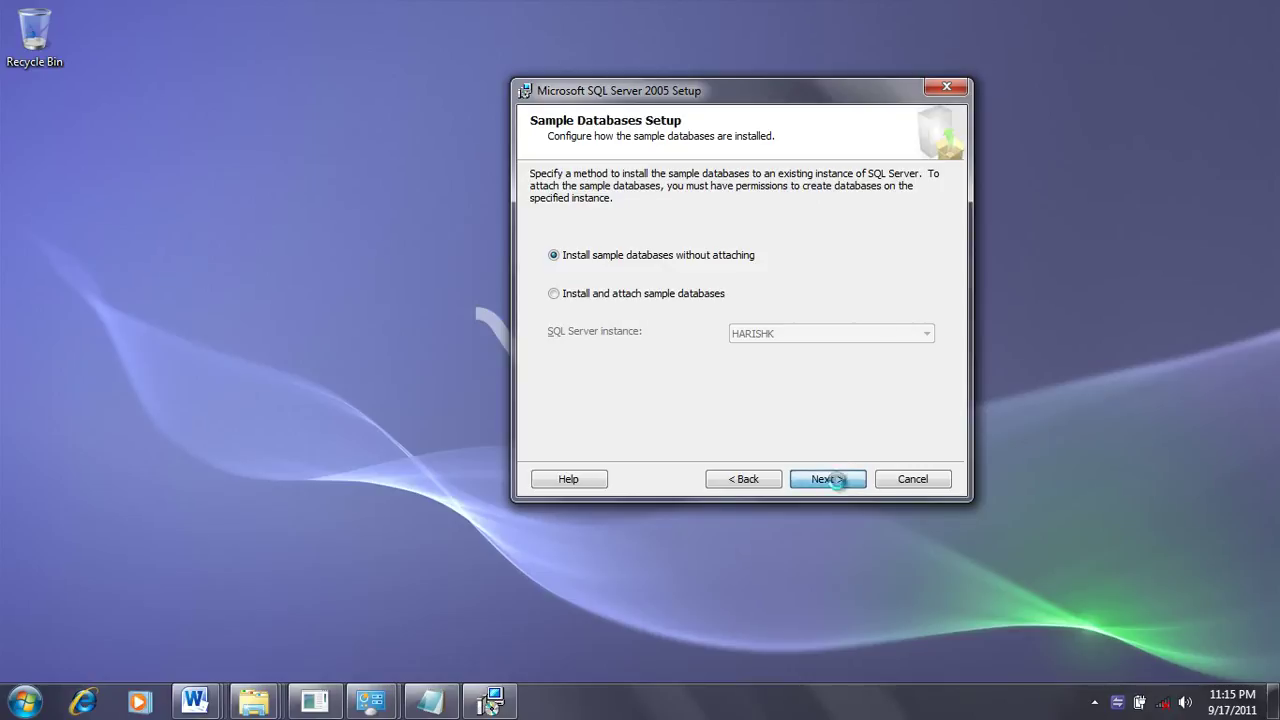
click(837, 481)
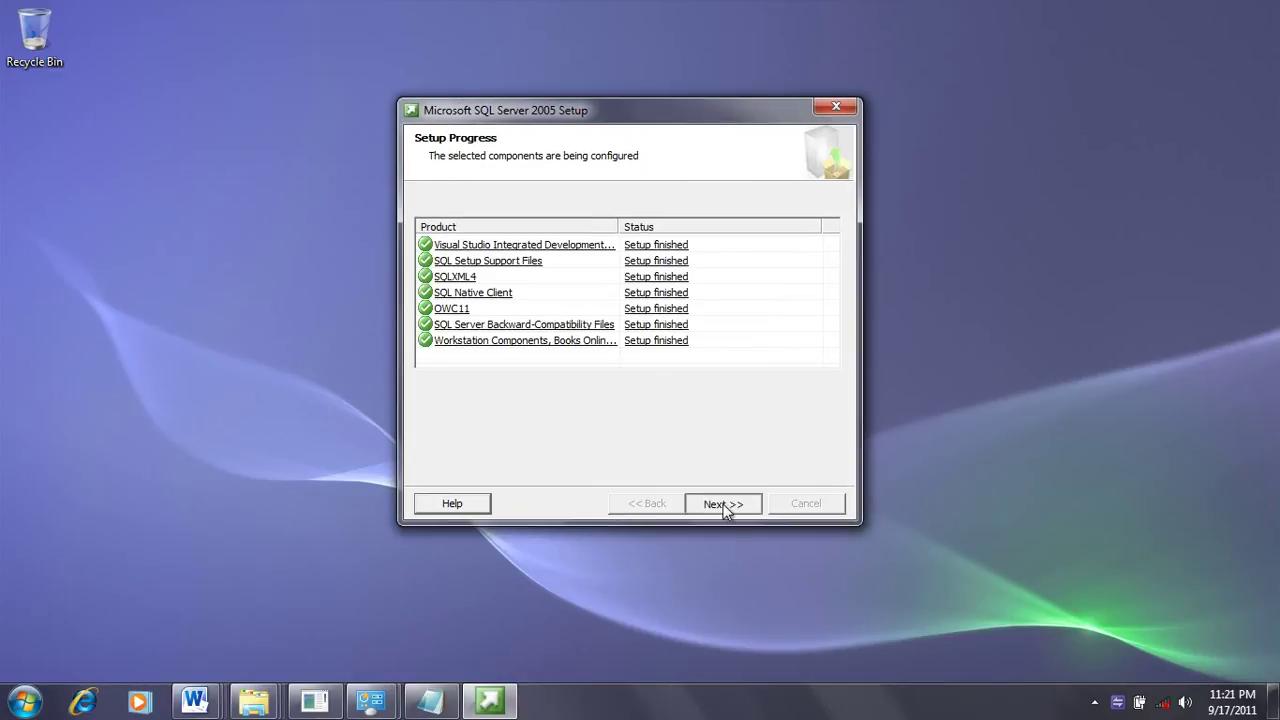
click(723, 504)
click(795, 513)
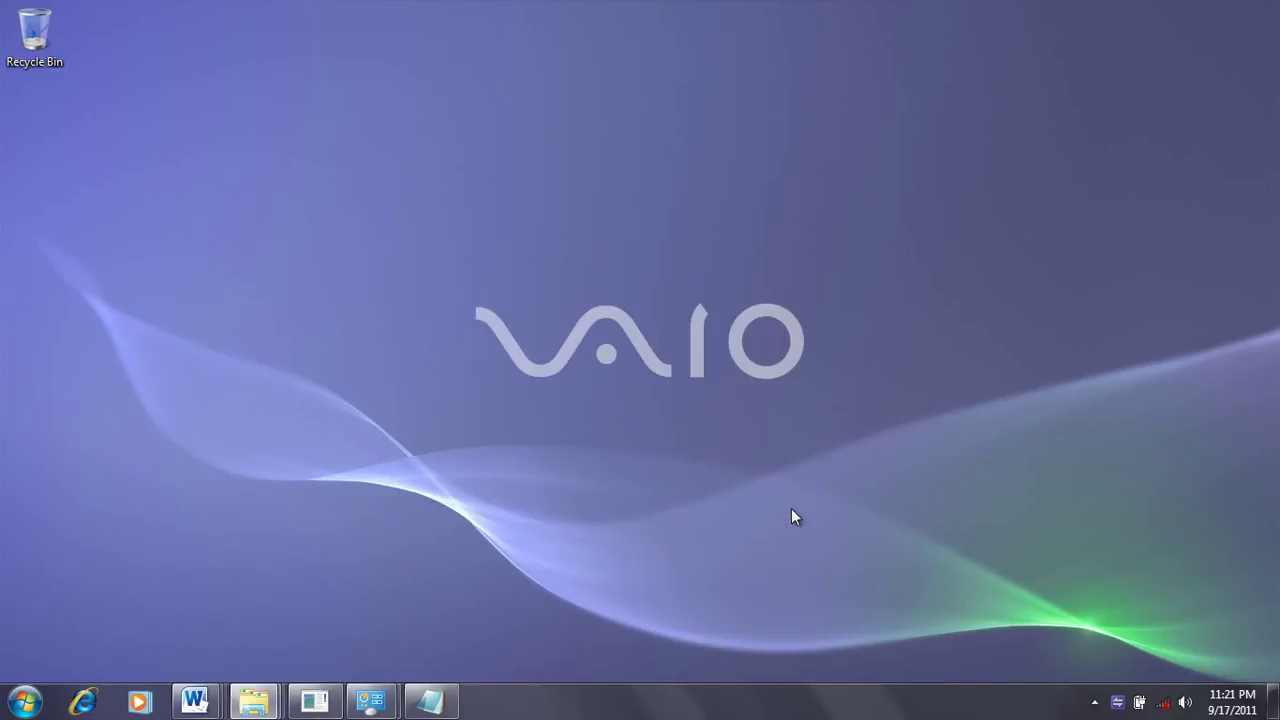
Step: Open SQL Server Management Studio from the Microsoft SQL Server 2005 program group
key(super)
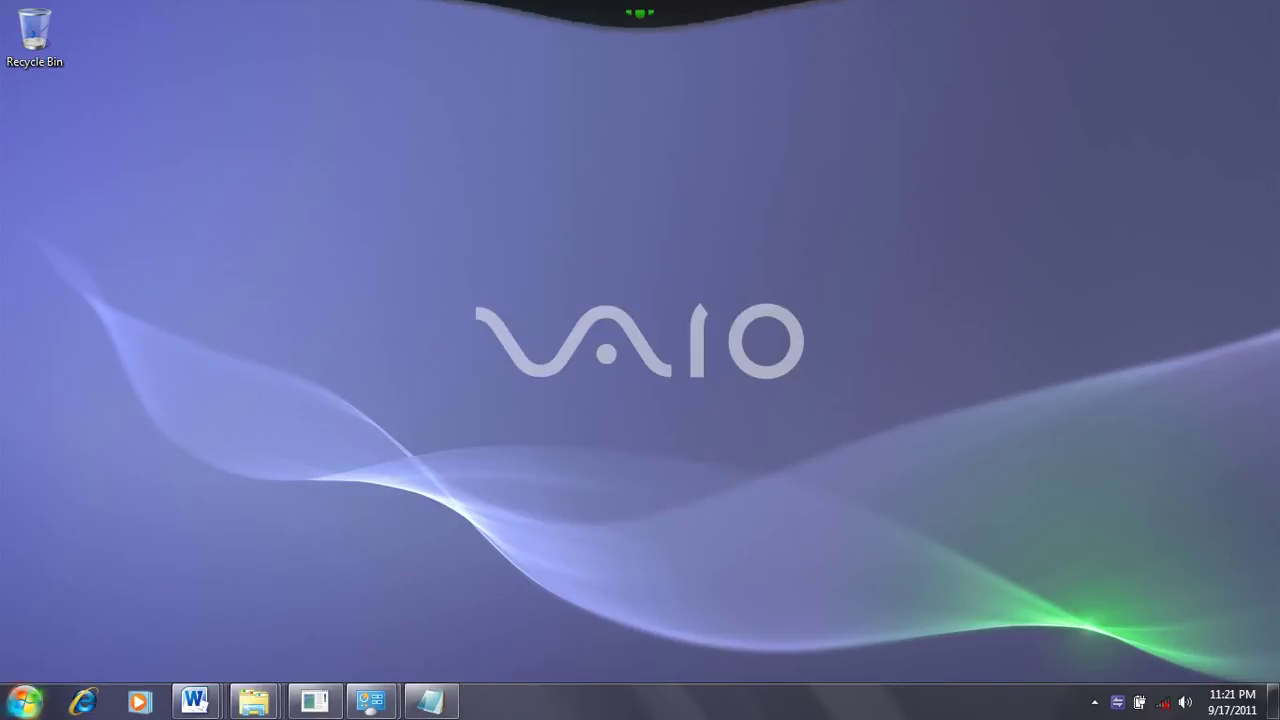
click(28, 622)
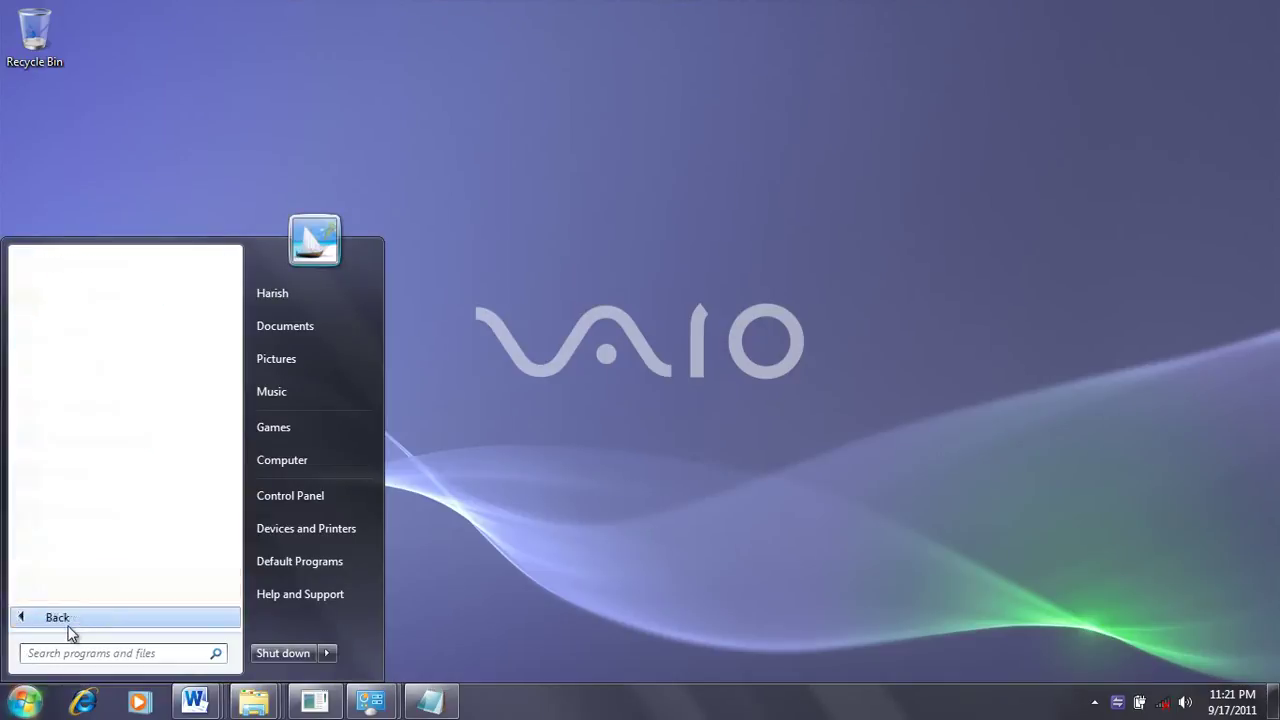
scroll(225, 452, down, 1)
scroll(190, 506, down, 8)
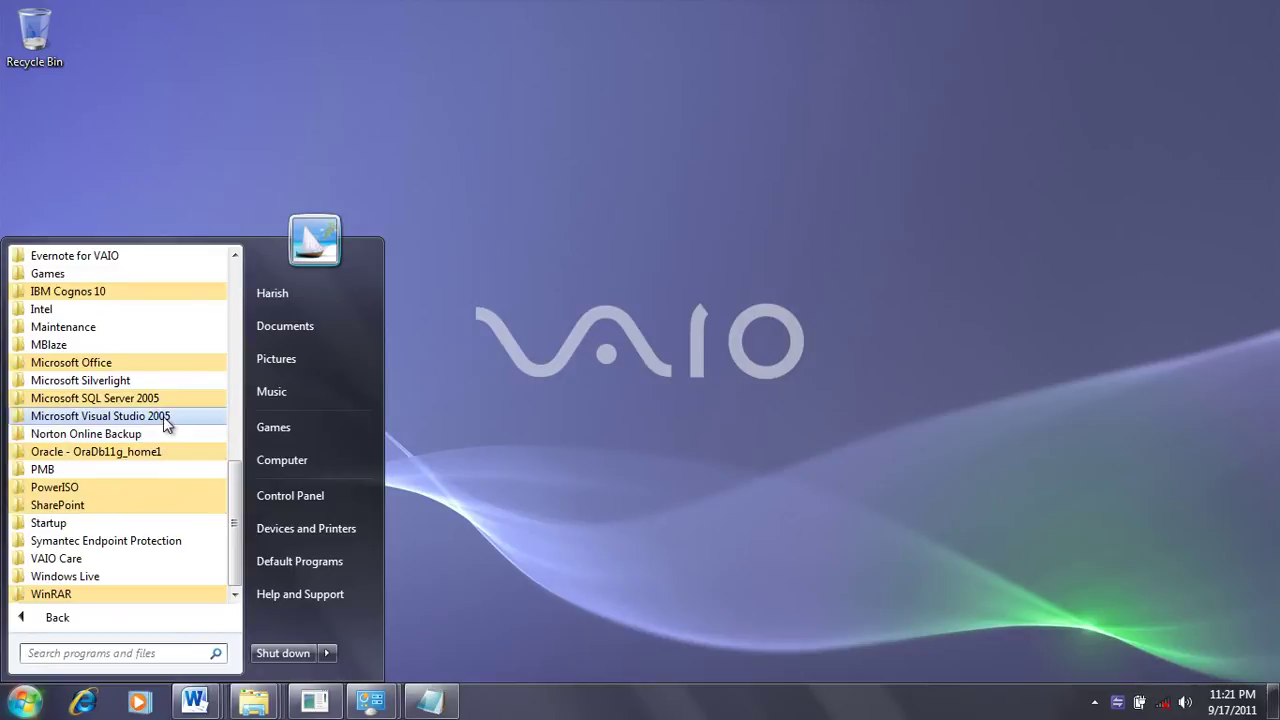
click(166, 416)
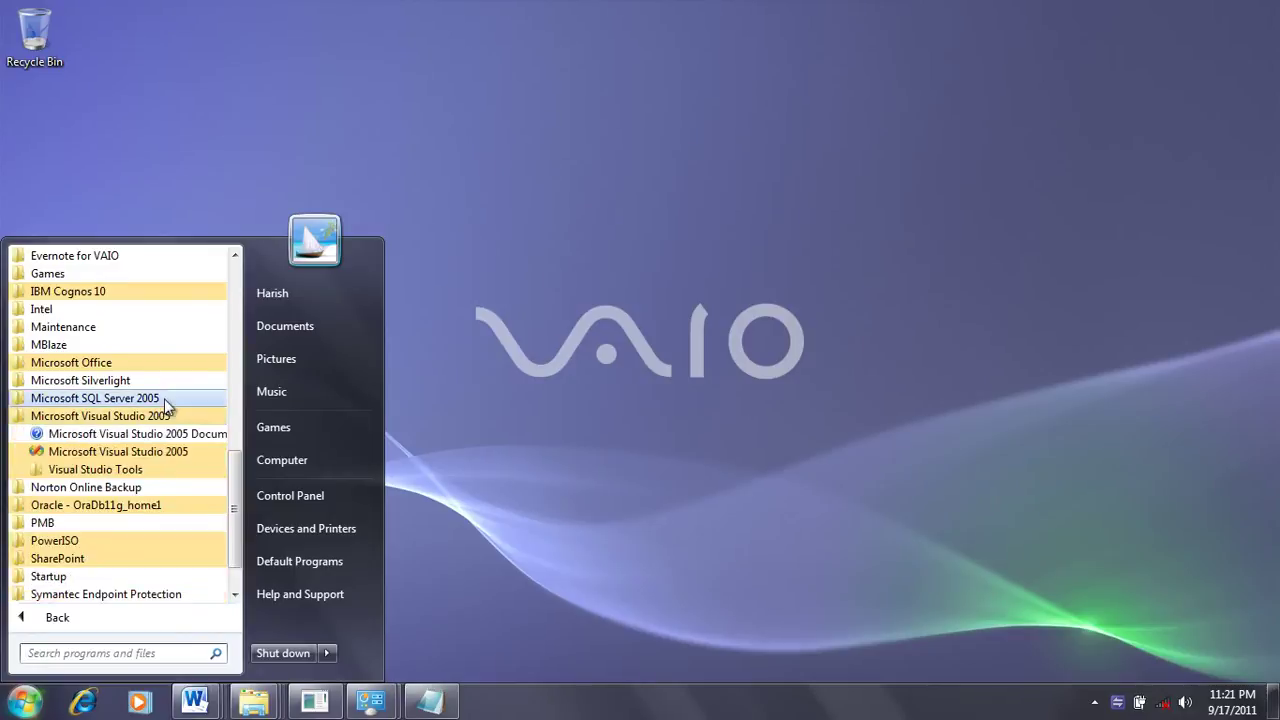
click(164, 398)
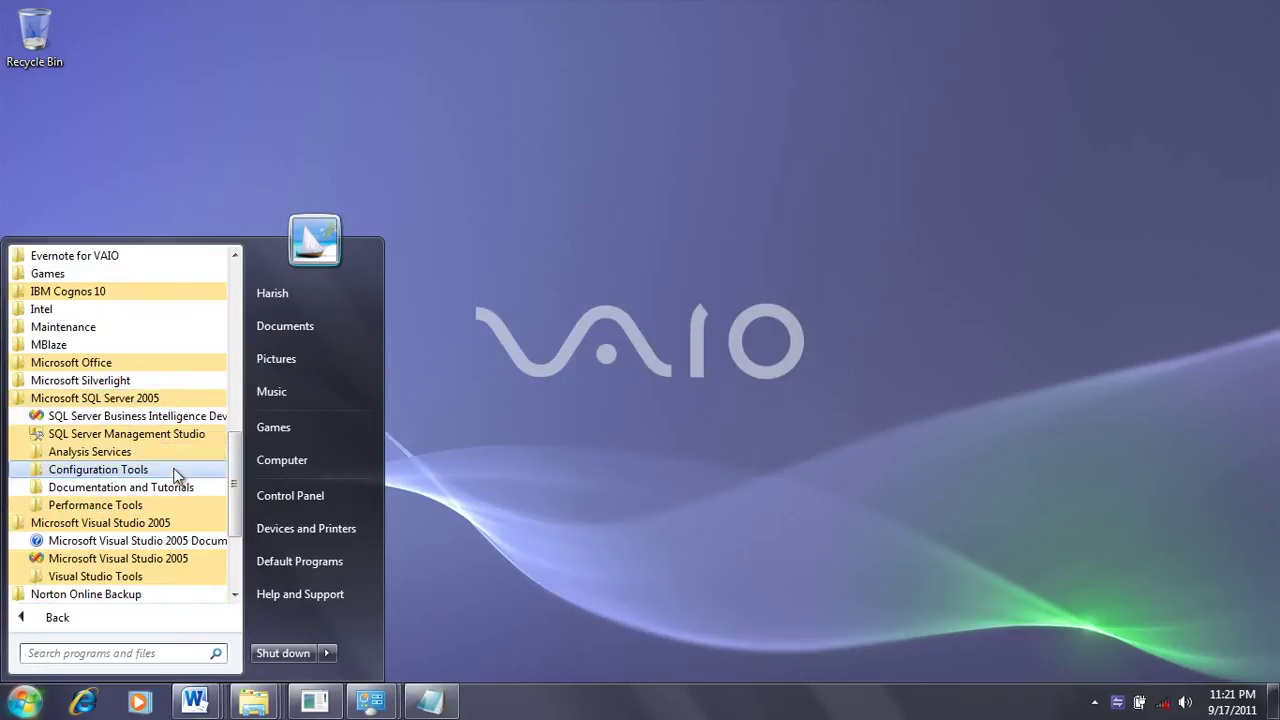
click(163, 436)
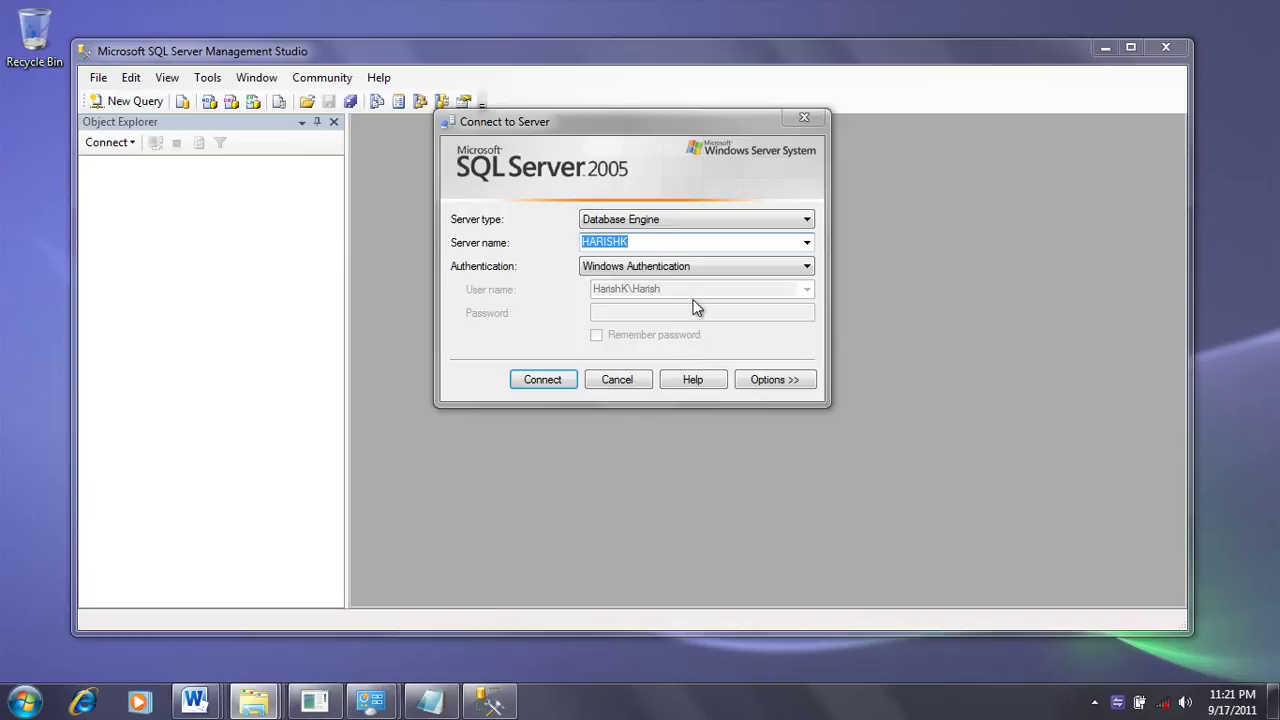
Step: Connect to the local Database Engine server using Windows Authentication
click(685, 268)
click(680, 268)
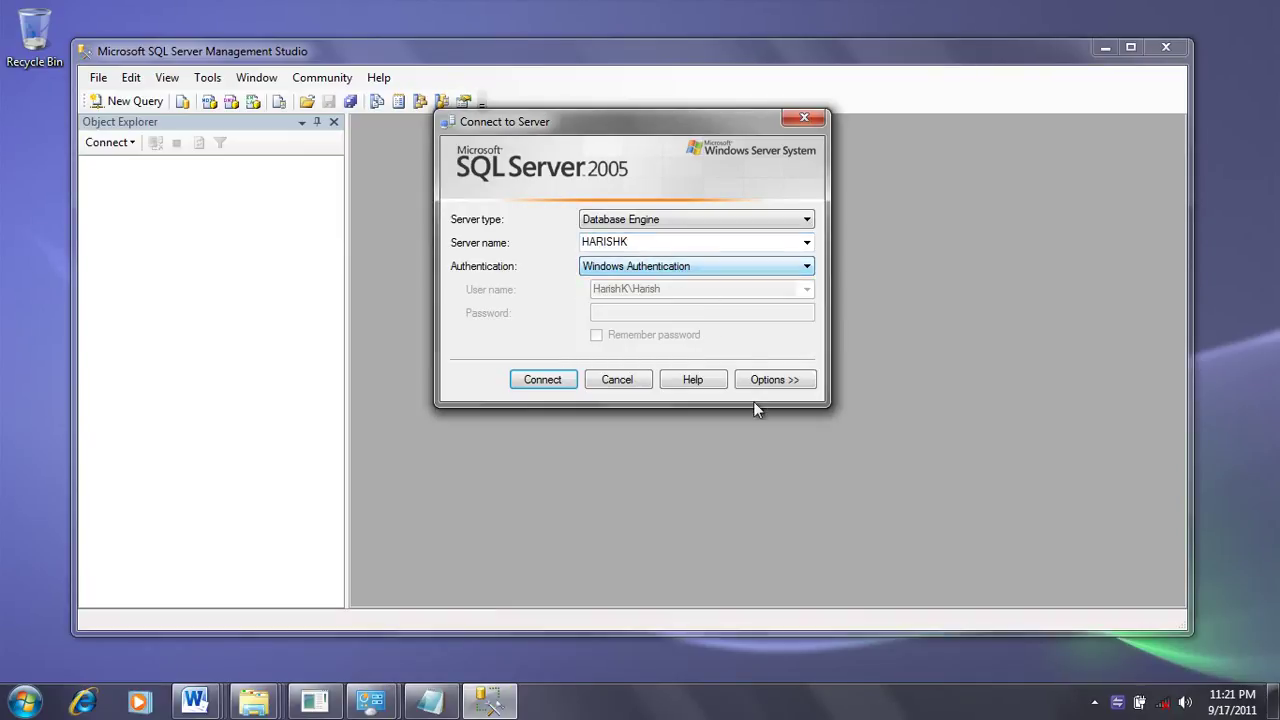
click(554, 386)
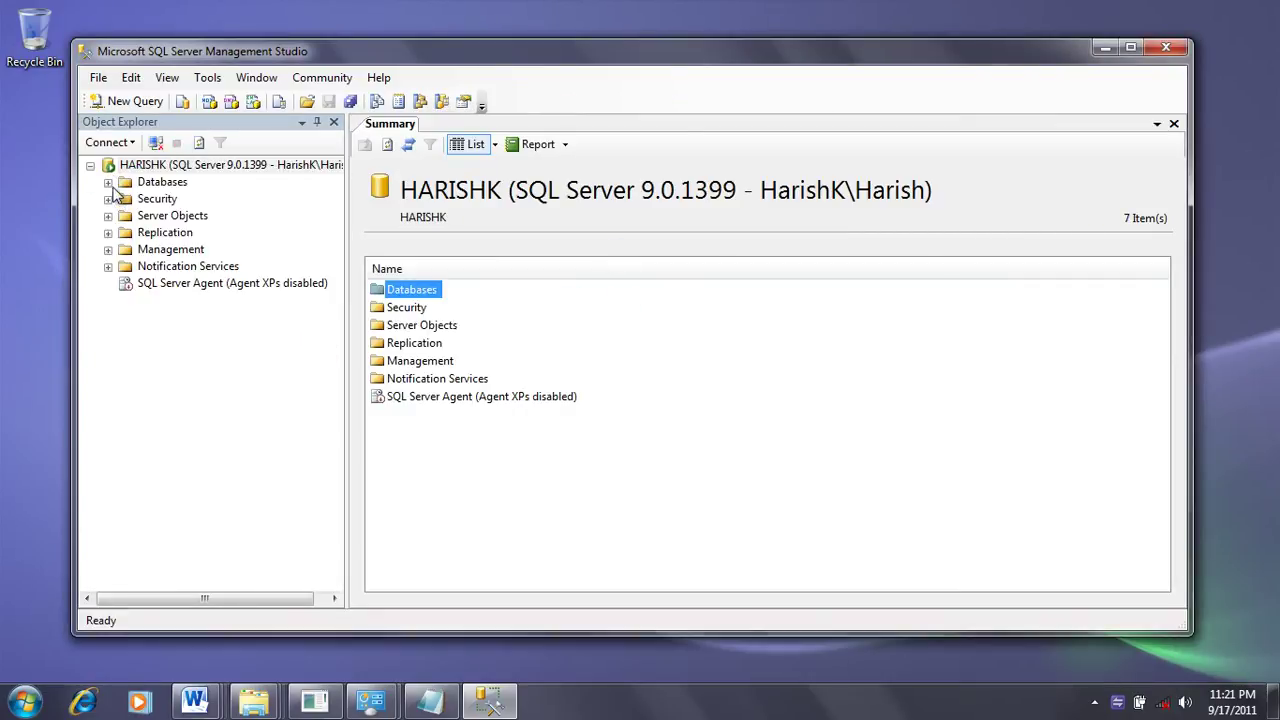
Step: Expand the server's Databases folder and inspect the System Databases inside it
click(108, 182)
click(150, 183)
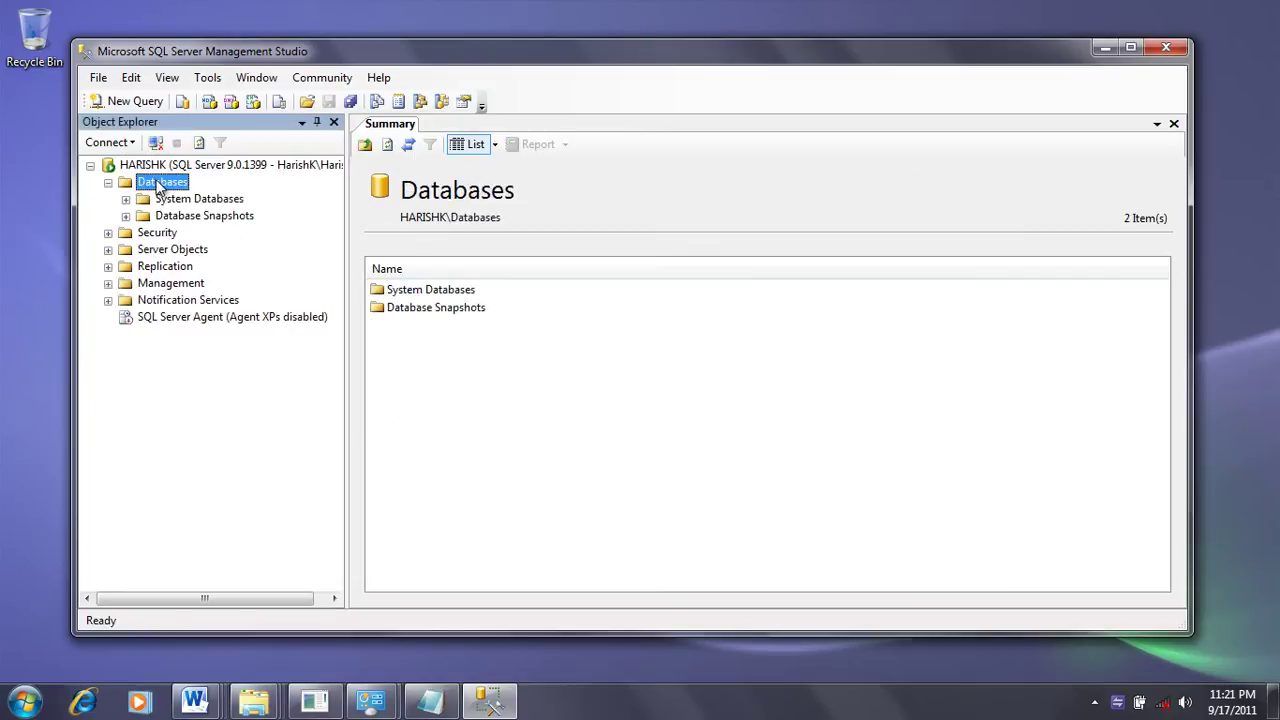
click(148, 199)
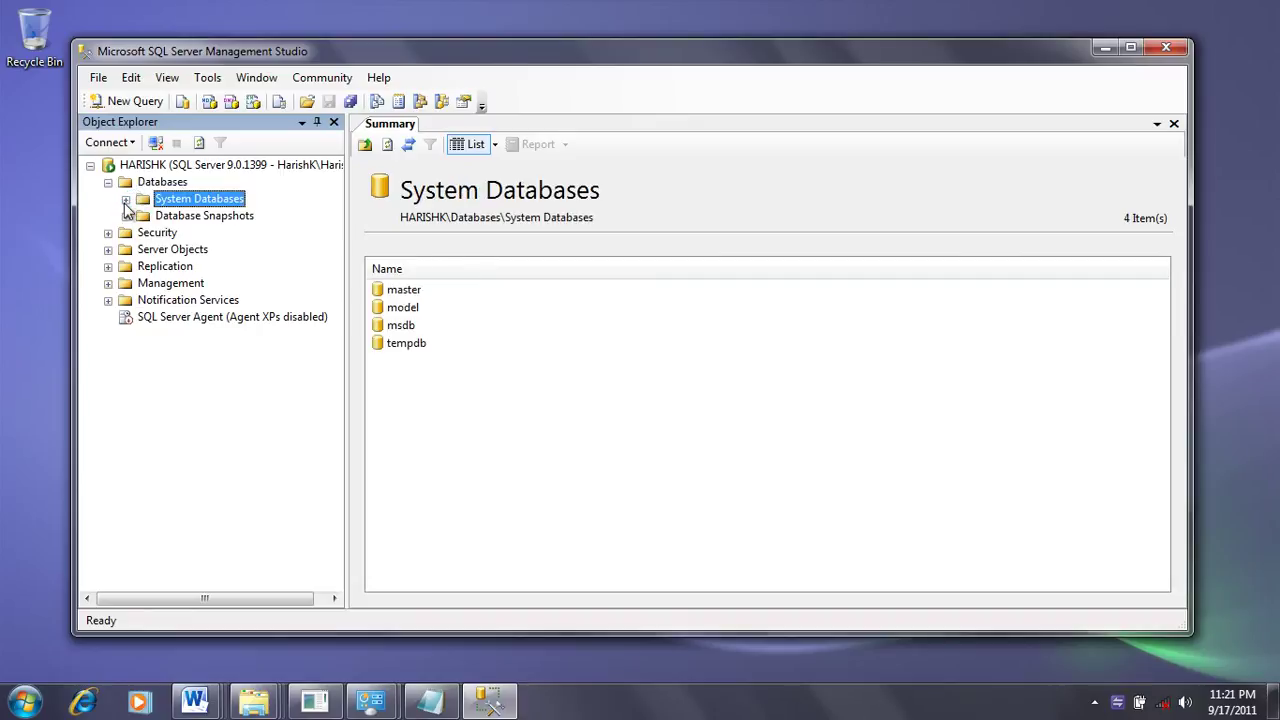
click(126, 199)
click(126, 201)
Step: Create a new database named CM with the default owner and file settings
right_click(153, 185)
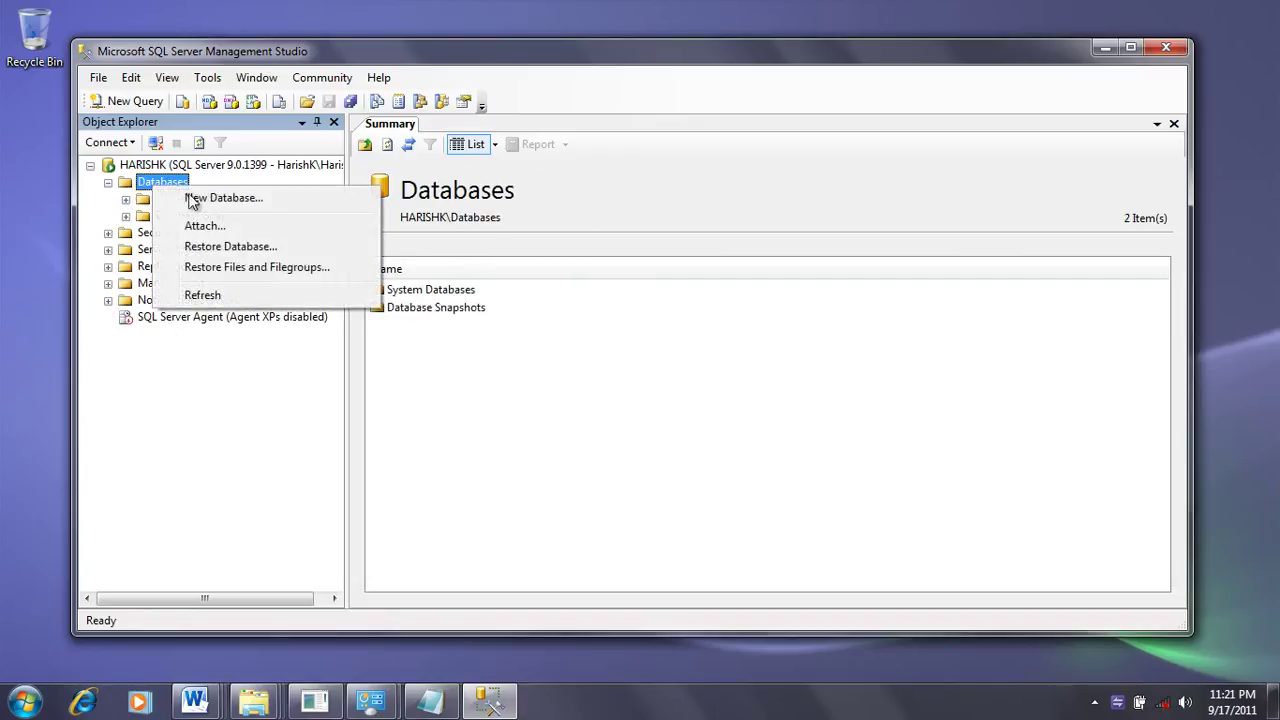
click(227, 205)
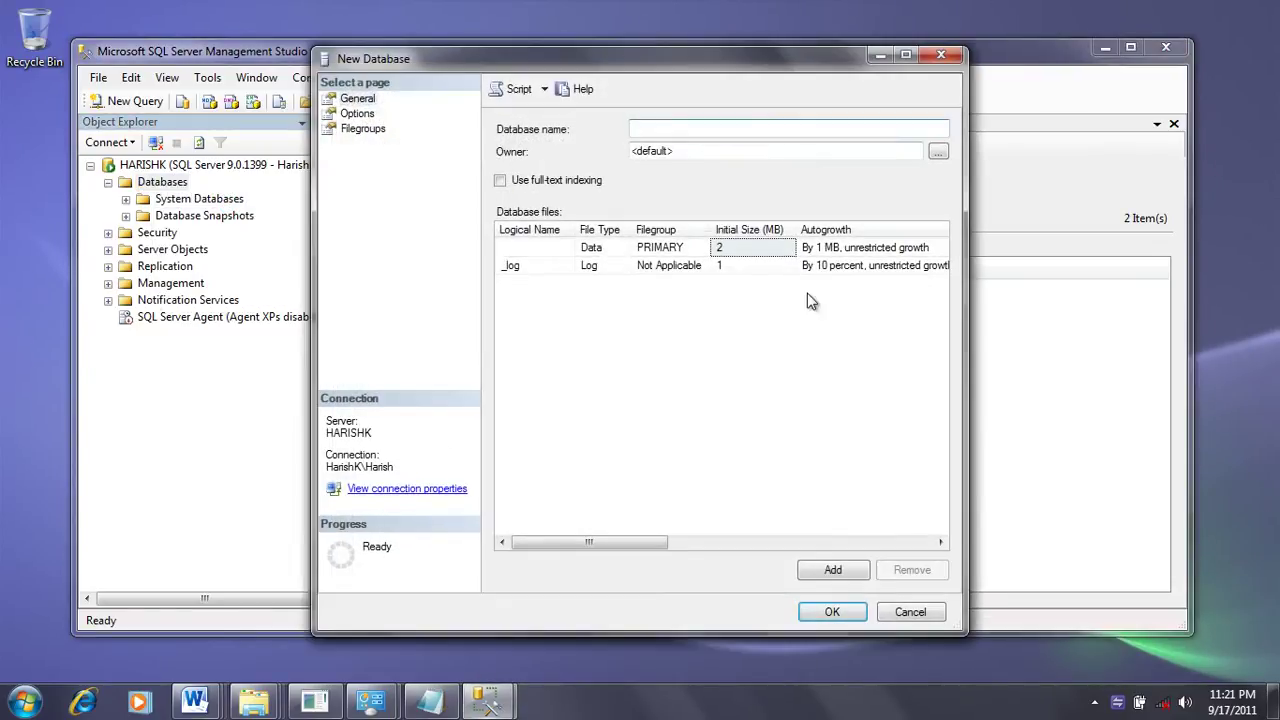
text(CK)
key(BackSpace)
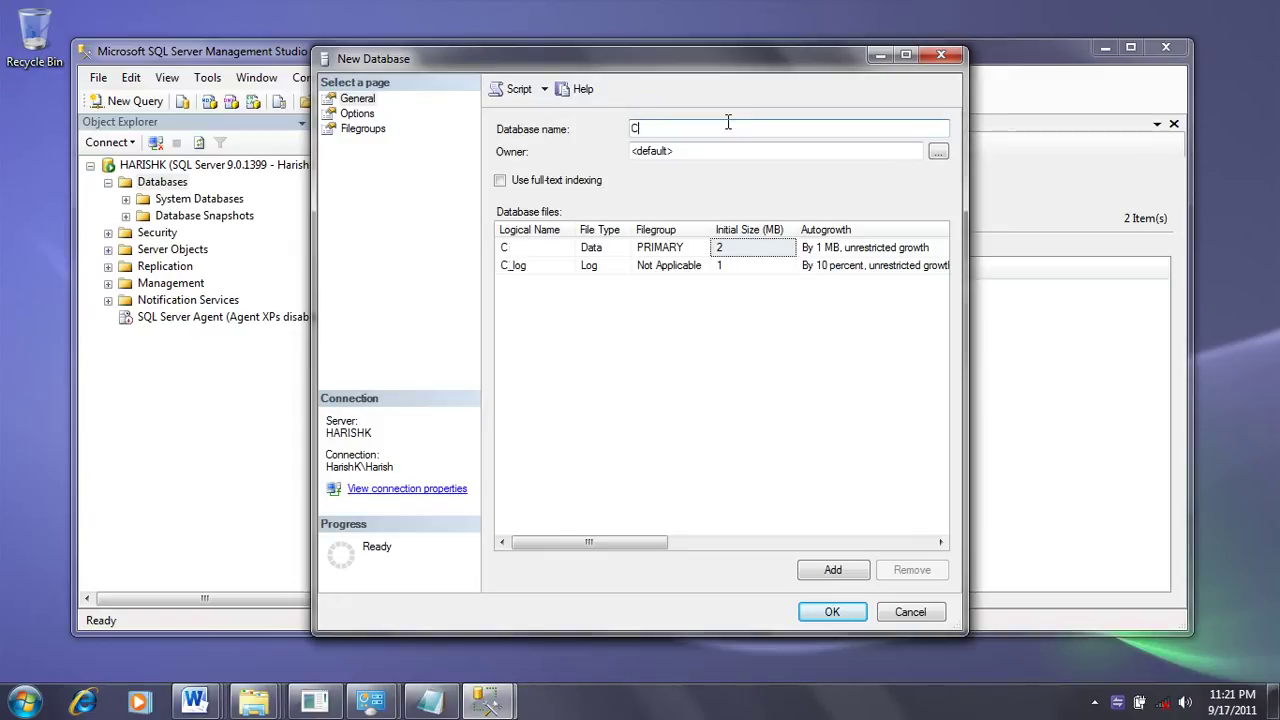
text(M)
click(831, 613)
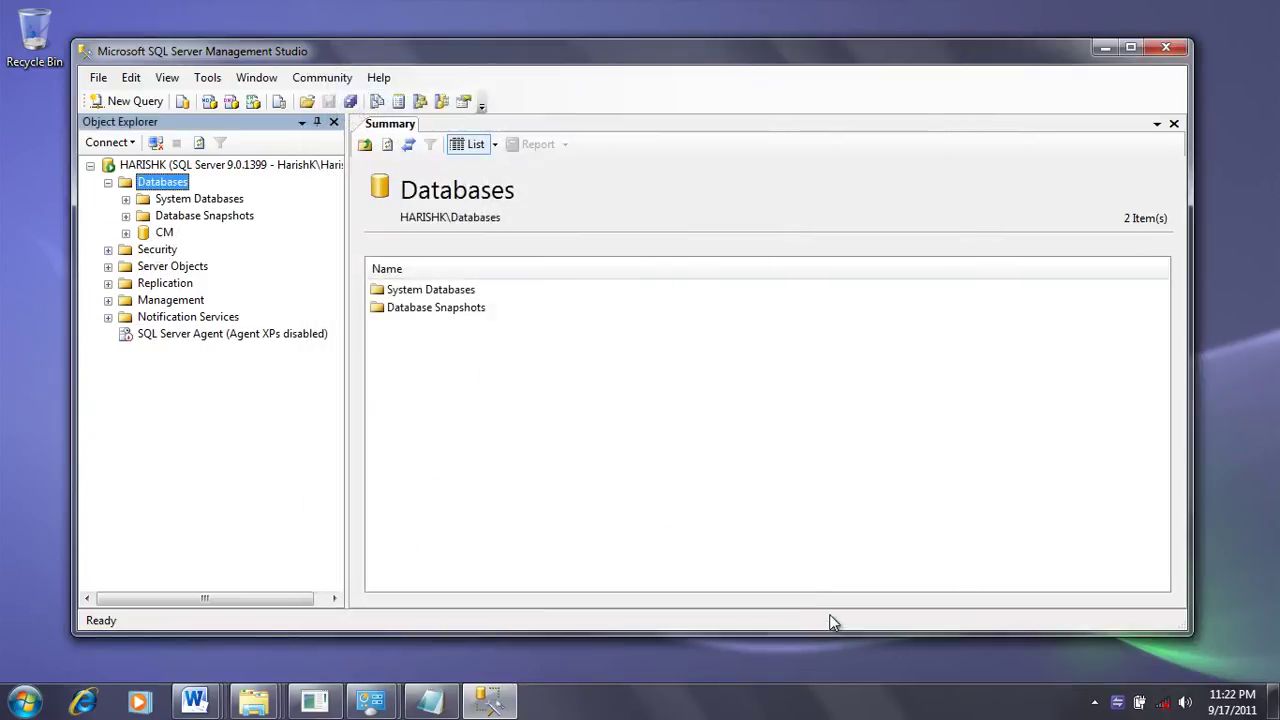
Step: Expand the CM database to examine its folders and collapse it again
double_click(155, 232)
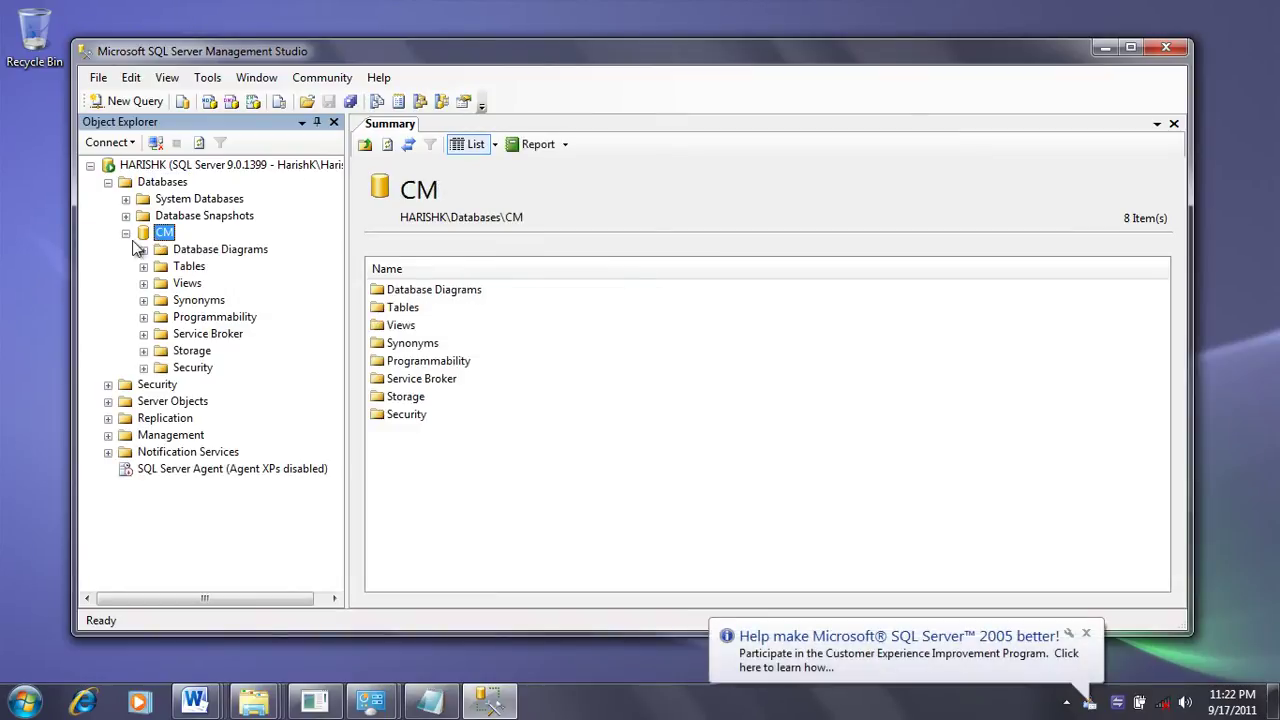
click(125, 233)
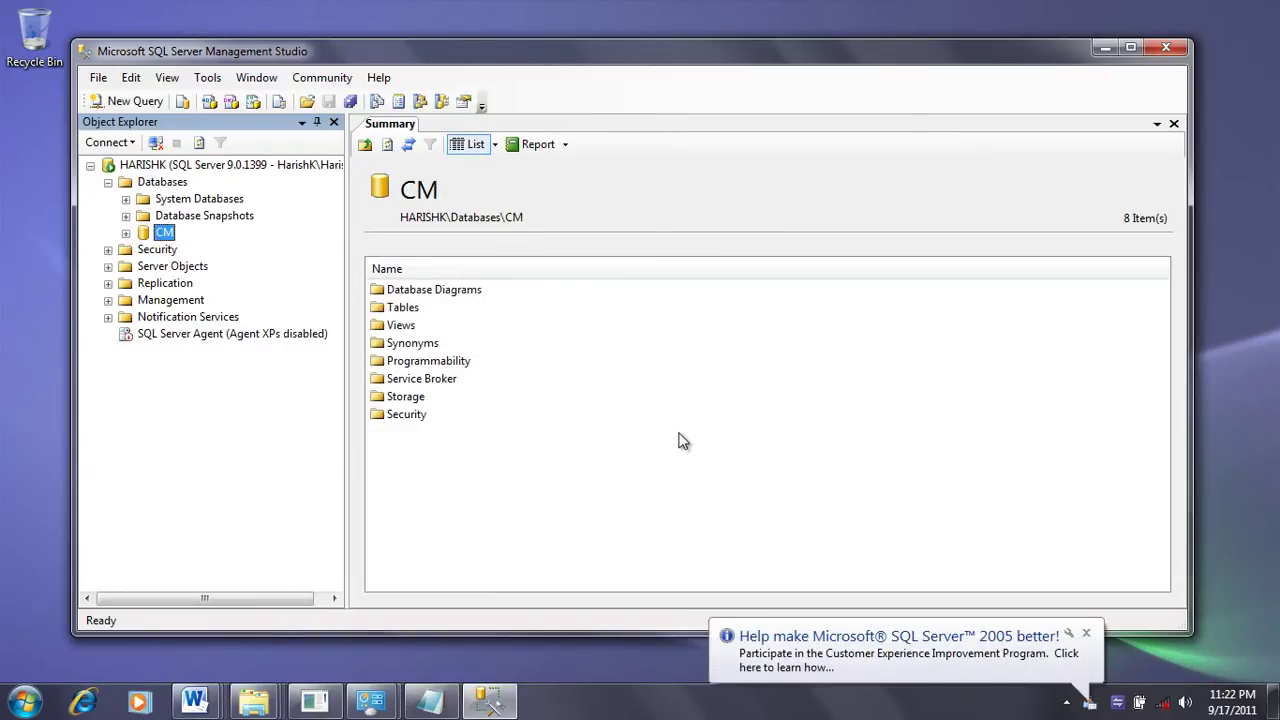
click(126, 233)
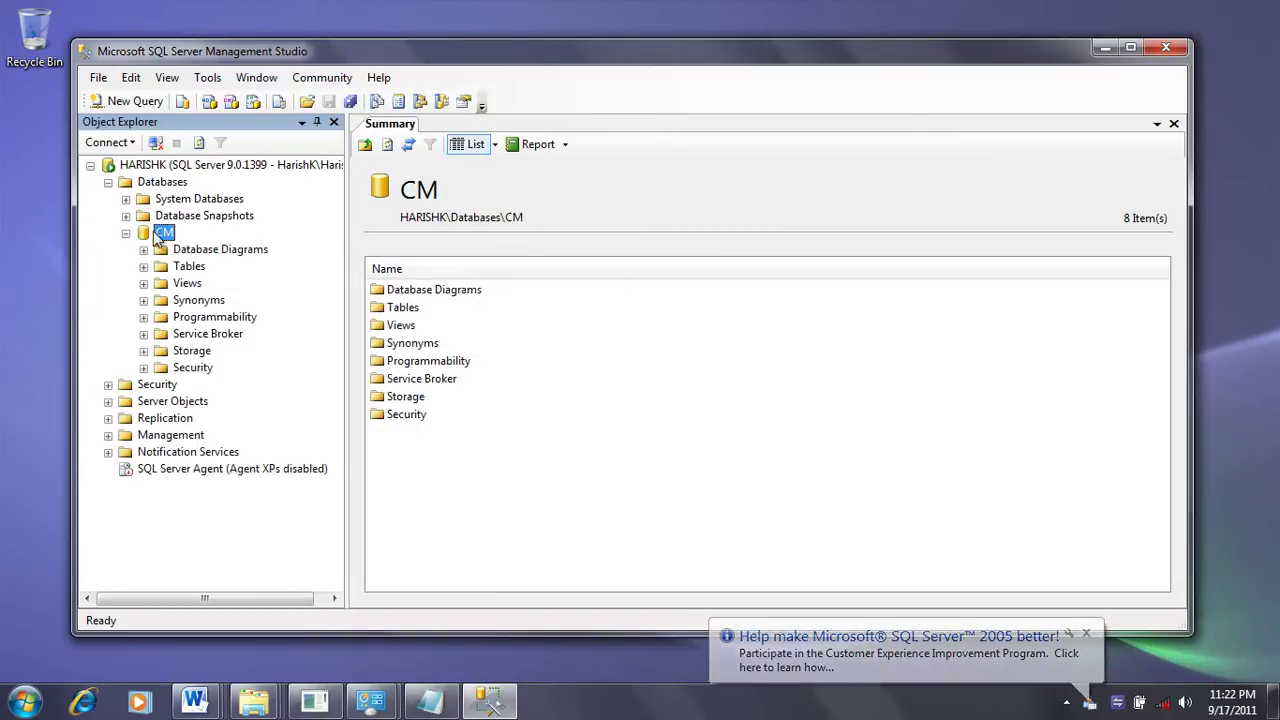
double_click(177, 230)
click(180, 232)
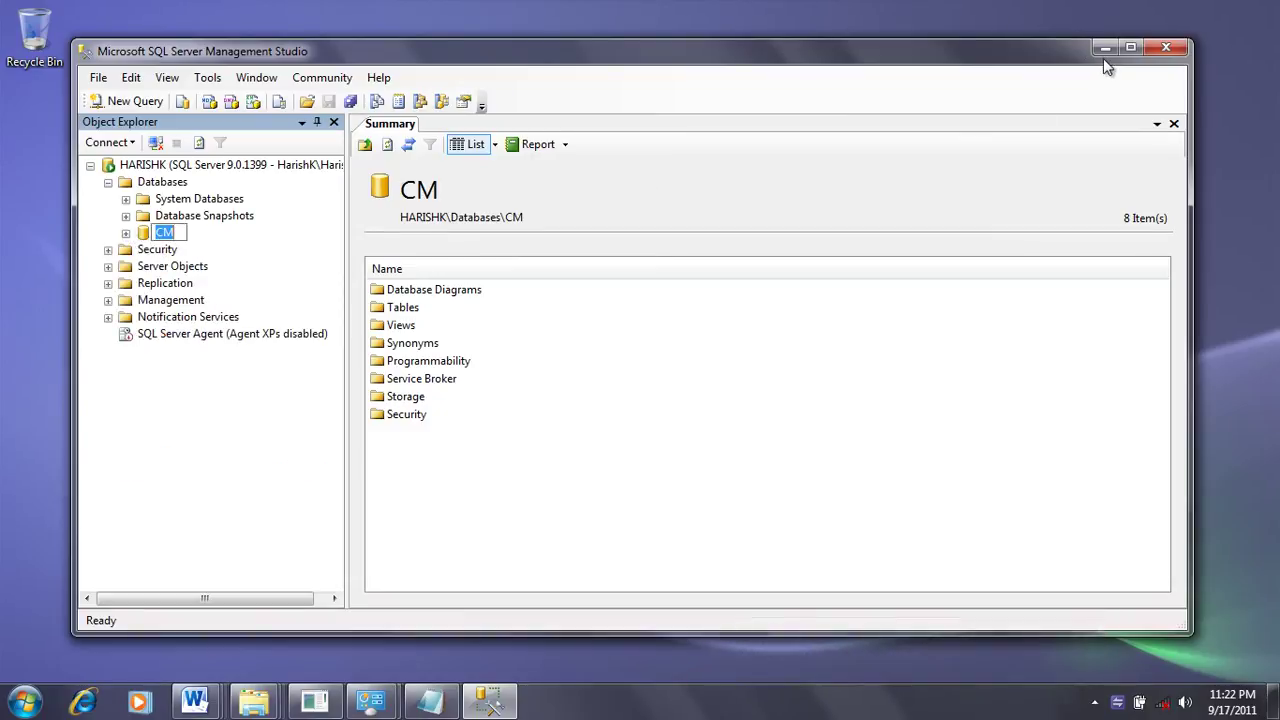
drag(1005, 57, 953, 189)
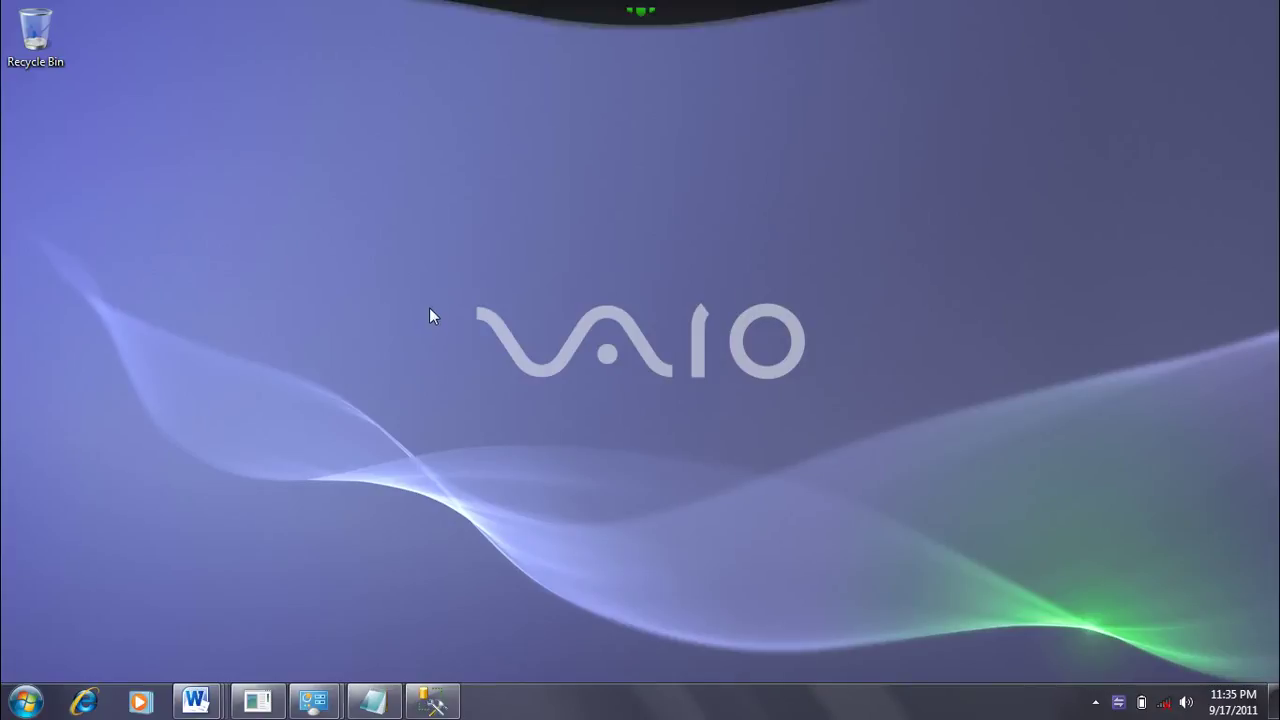
Step: Switch to IBM Cognos Configuration from the IBM Cognos 10 program group
click(25, 701)
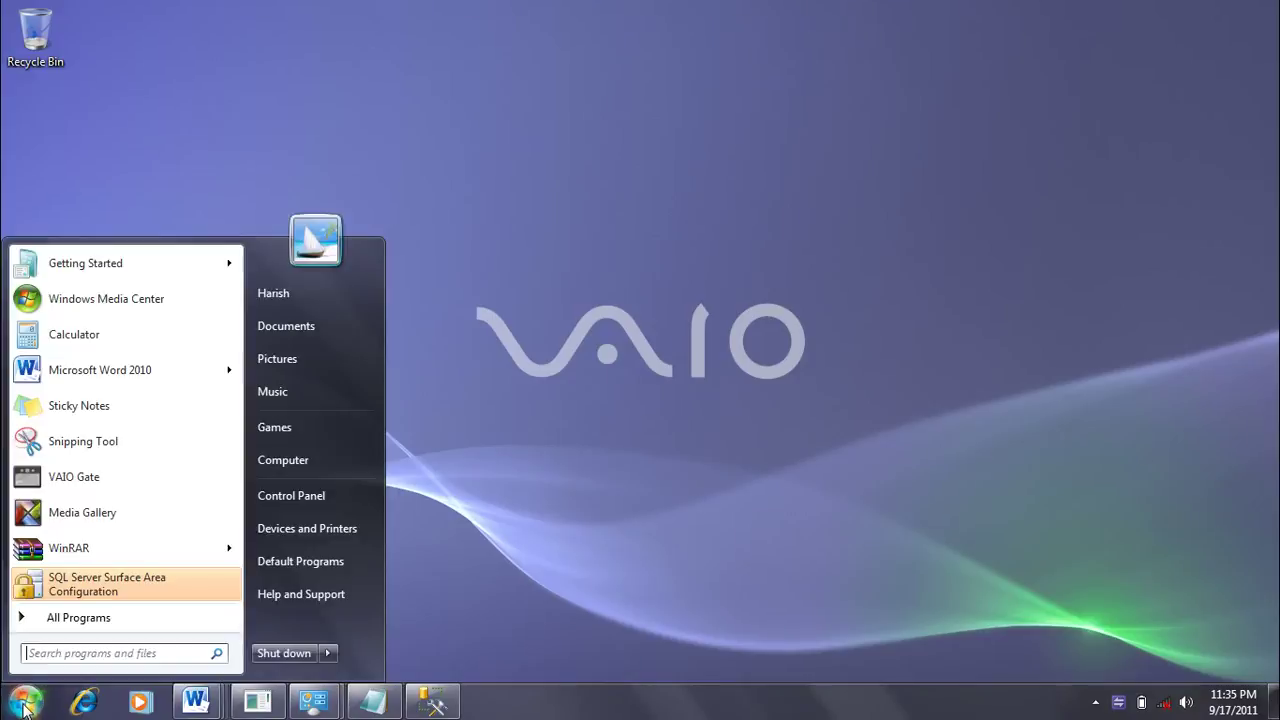
click(92, 620)
scroll(206, 437, down, 2)
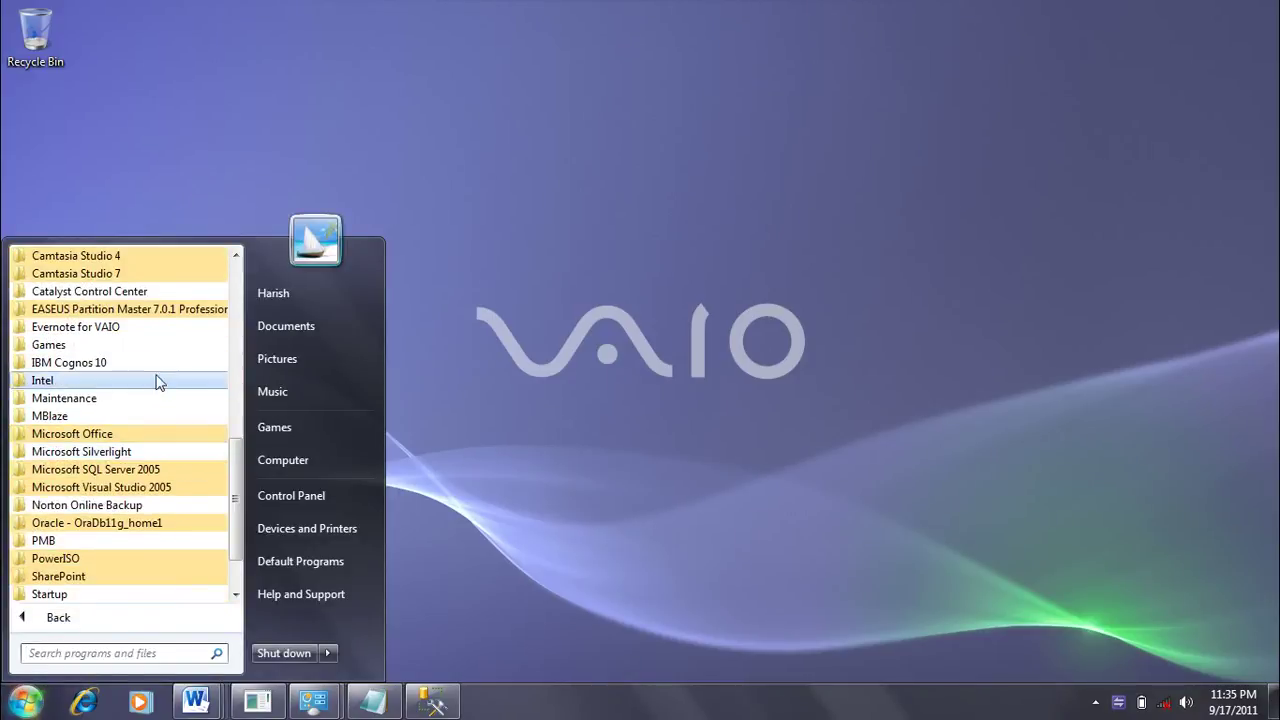
scroll(154, 371, down, 1)
click(145, 310)
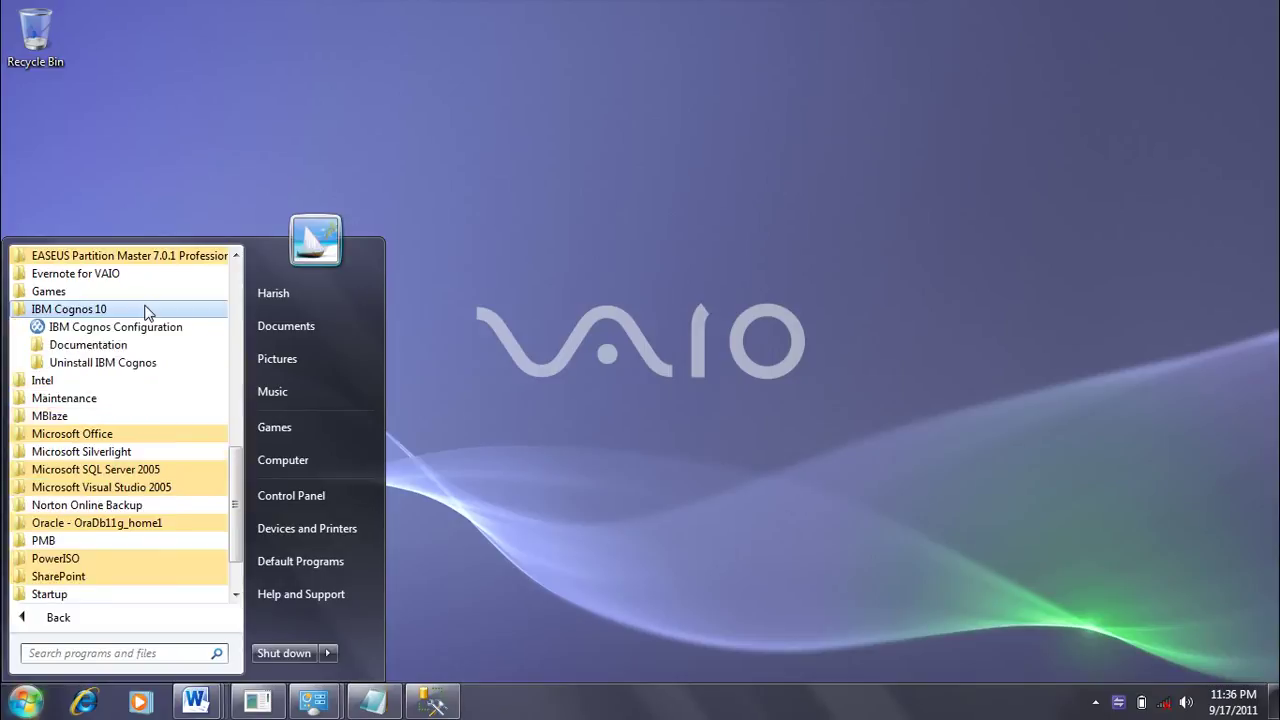
click(148, 327)
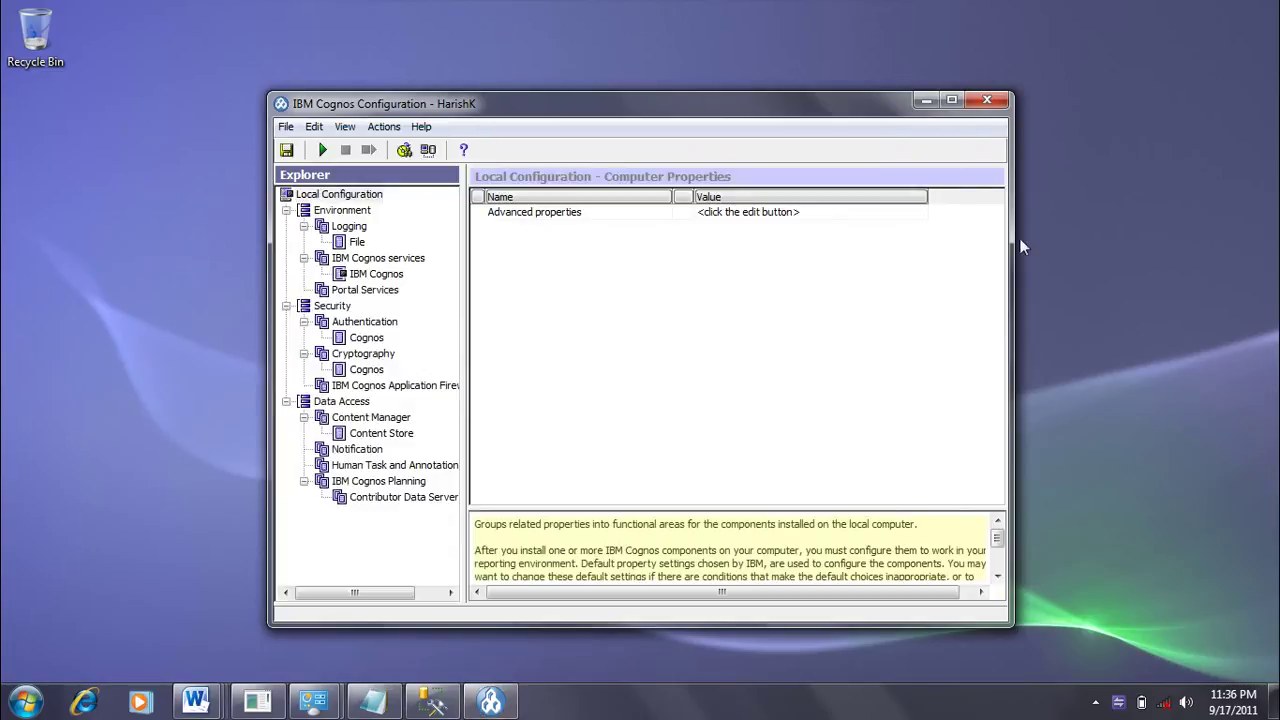
click(389, 437)
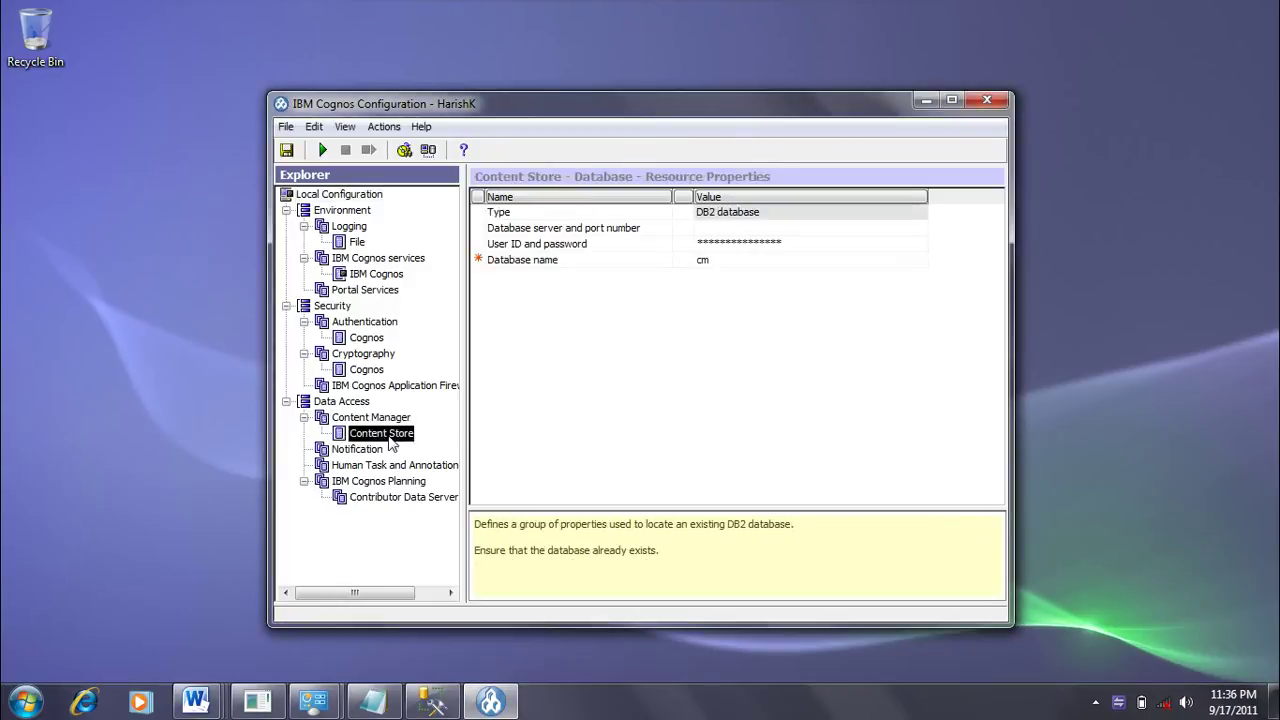
key(F2)
click(603, 363)
drag(603, 363, 481, 348)
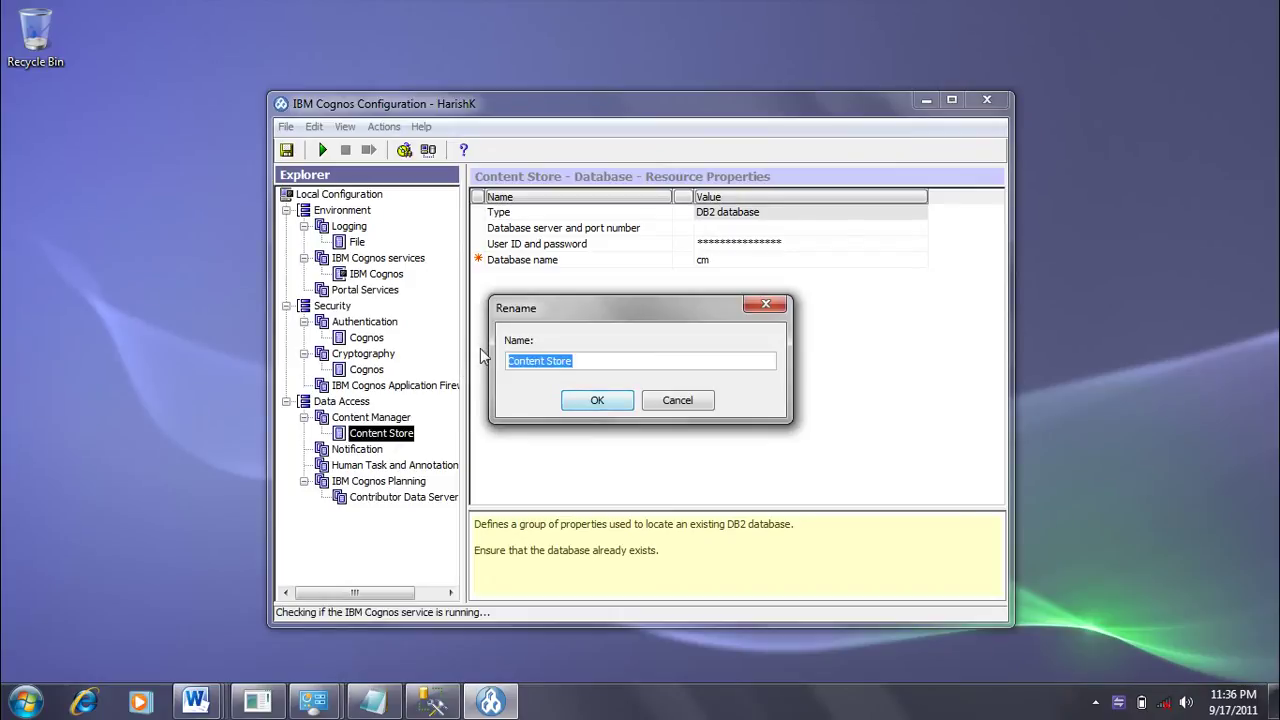
click(688, 401)
Step: Delete the default DB2 Content Store resource under Content Manager and confirm the deletion
right_click(401, 436)
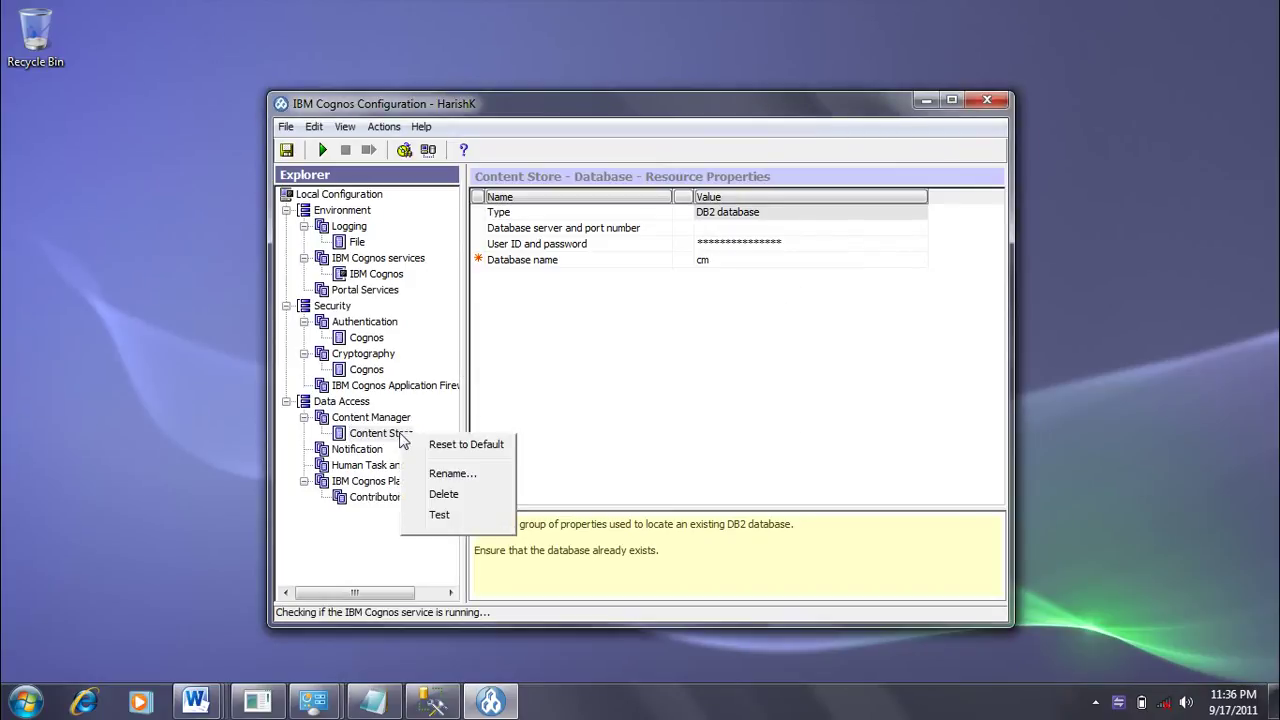
click(443, 494)
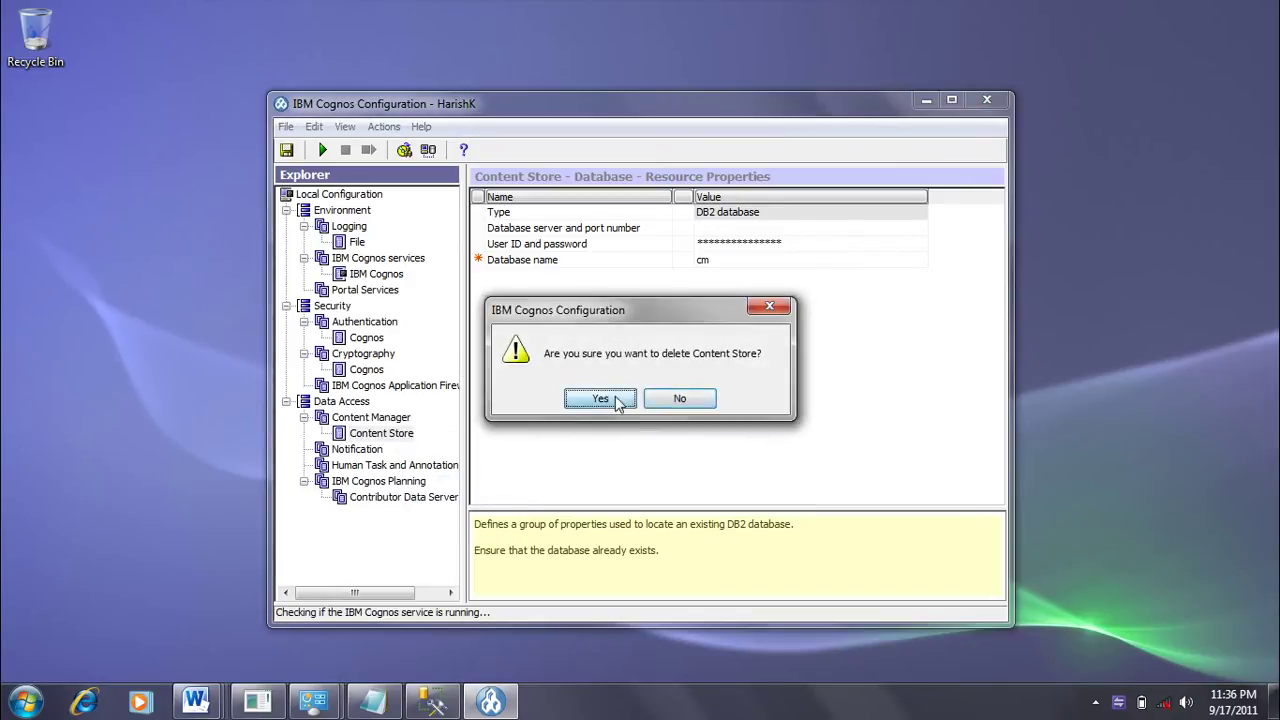
click(600, 398)
Step: Add a database resource named Content Store to Content Manager, with type Microsoft SQL Server database (Windows Authentication)
right_click(386, 421)
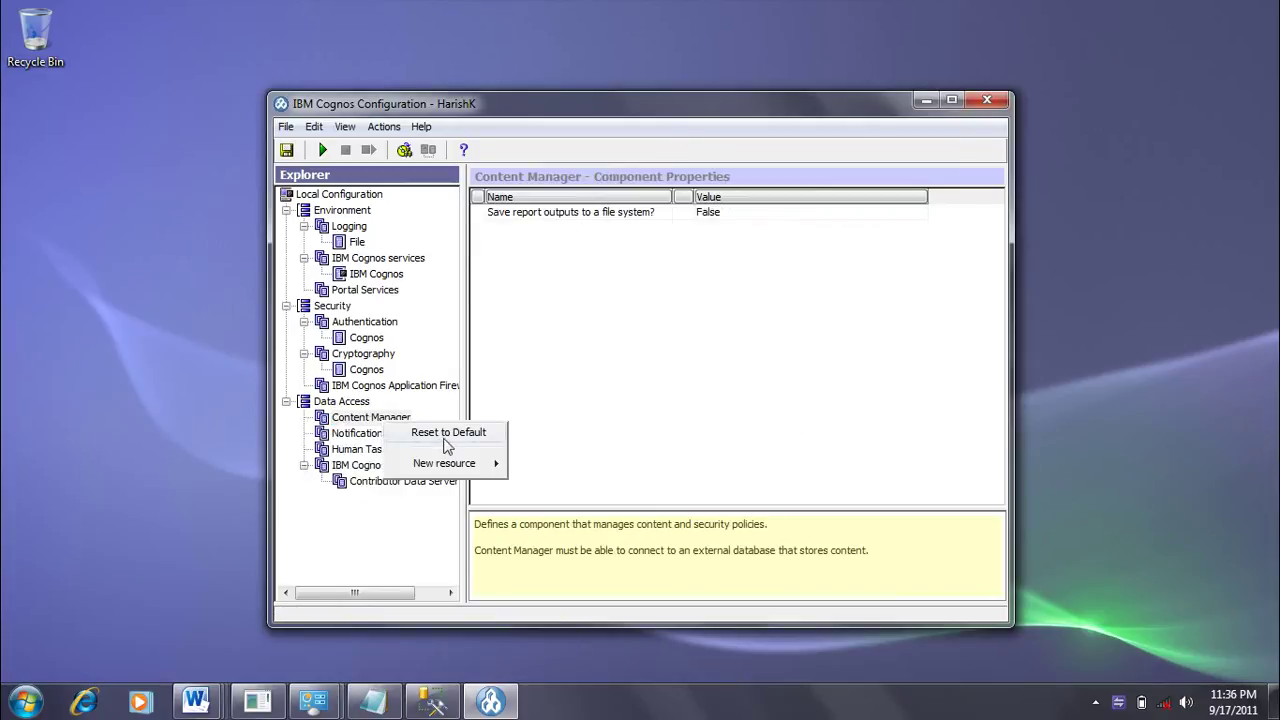
mouse_move(450, 464)
click(557, 466)
click(568, 338)
text(Content Store)
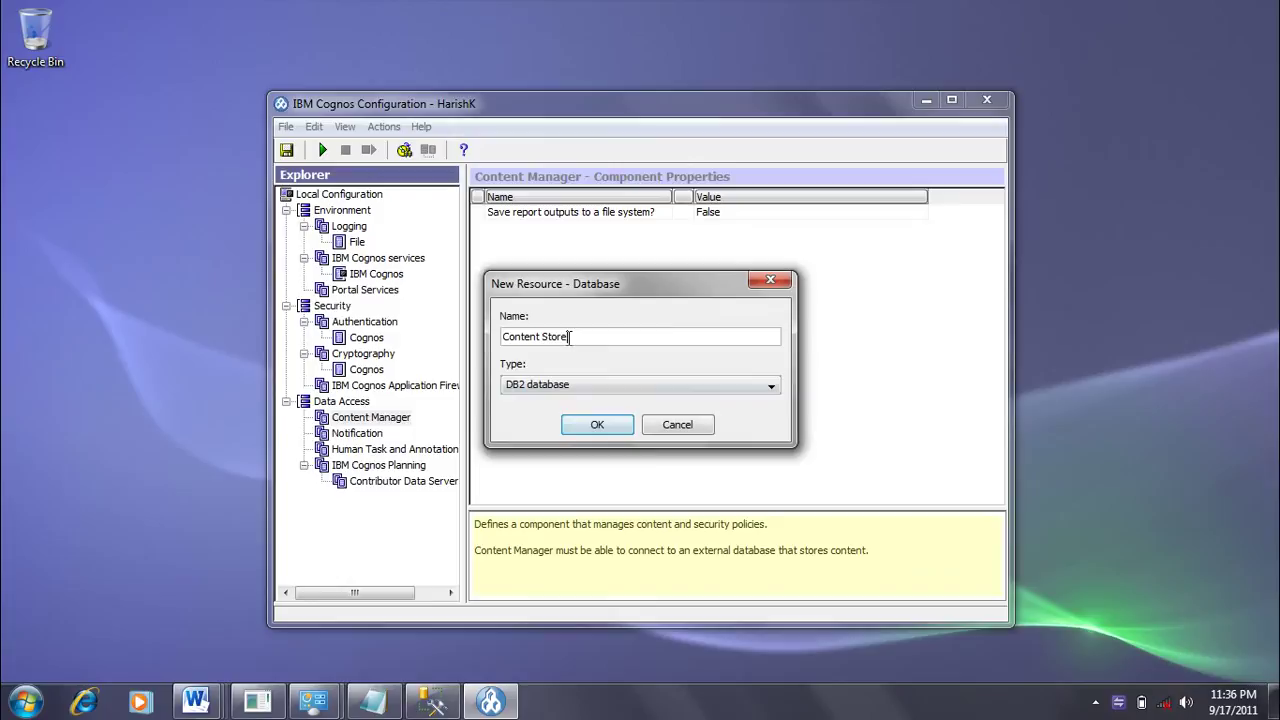
click(616, 386)
scroll(620, 408, down, 1)
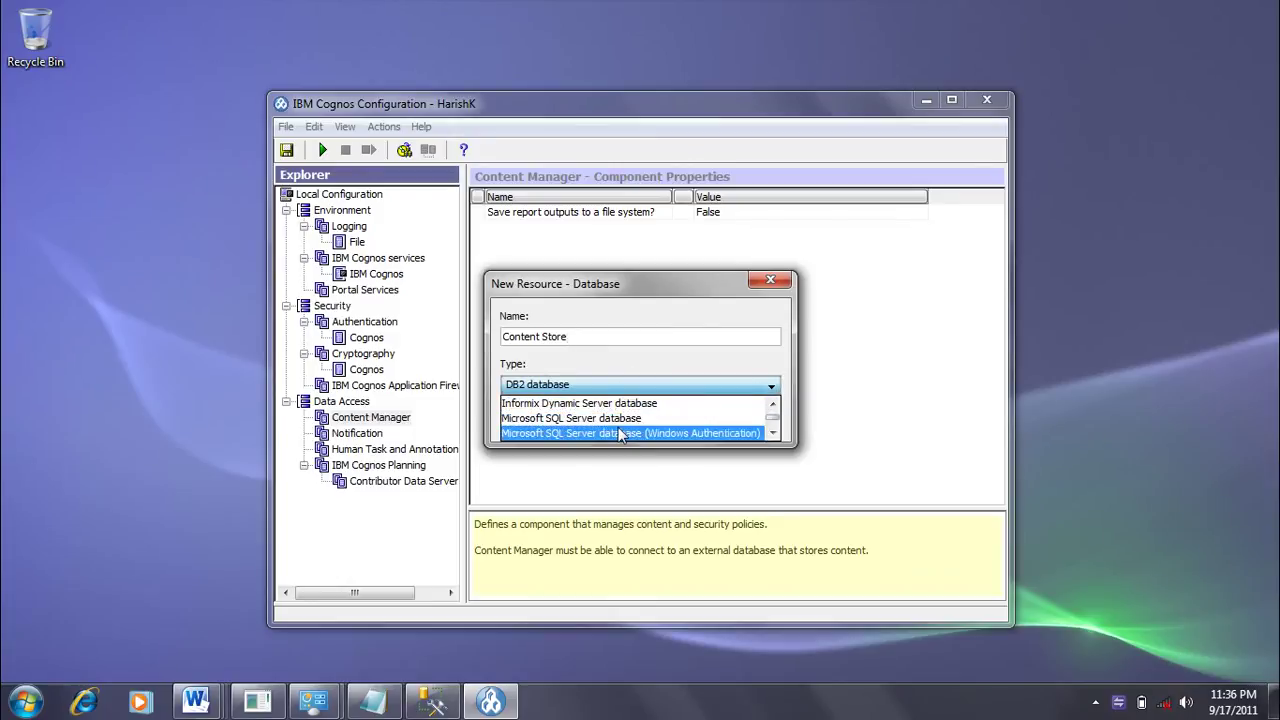
click(615, 433)
click(597, 425)
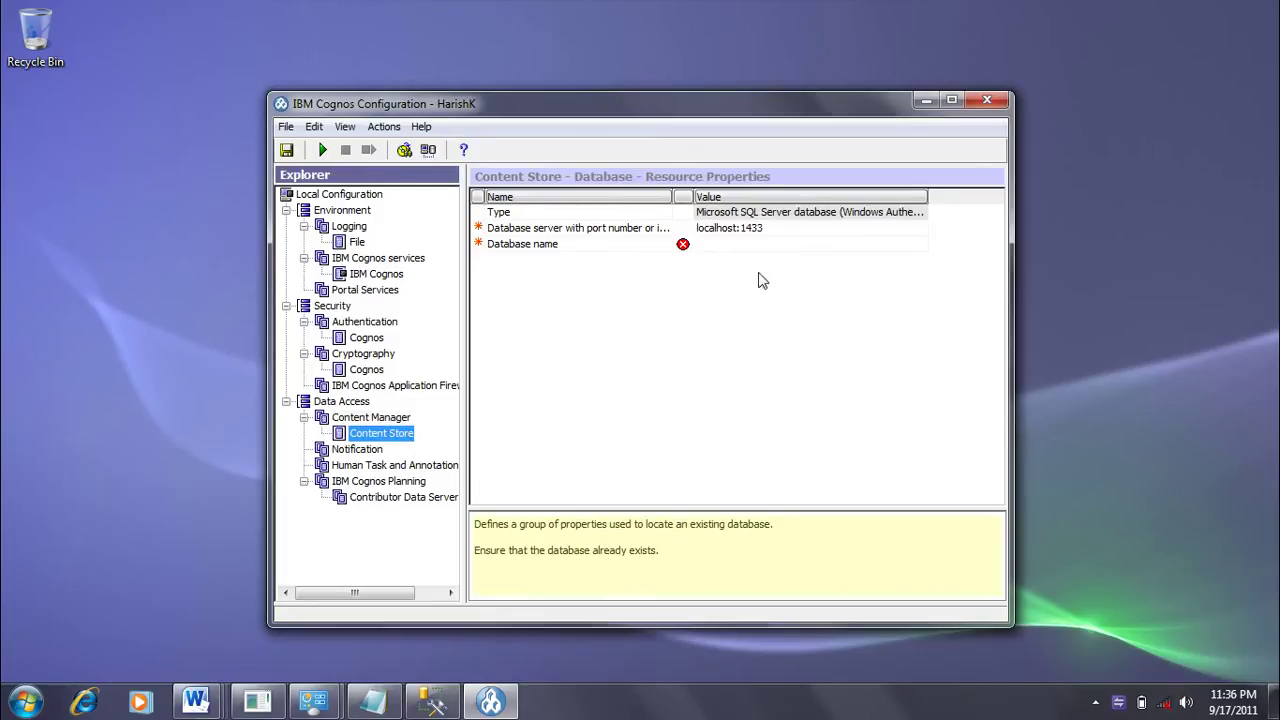
Step: Set the Content Store's database name to CM
click(778, 244)
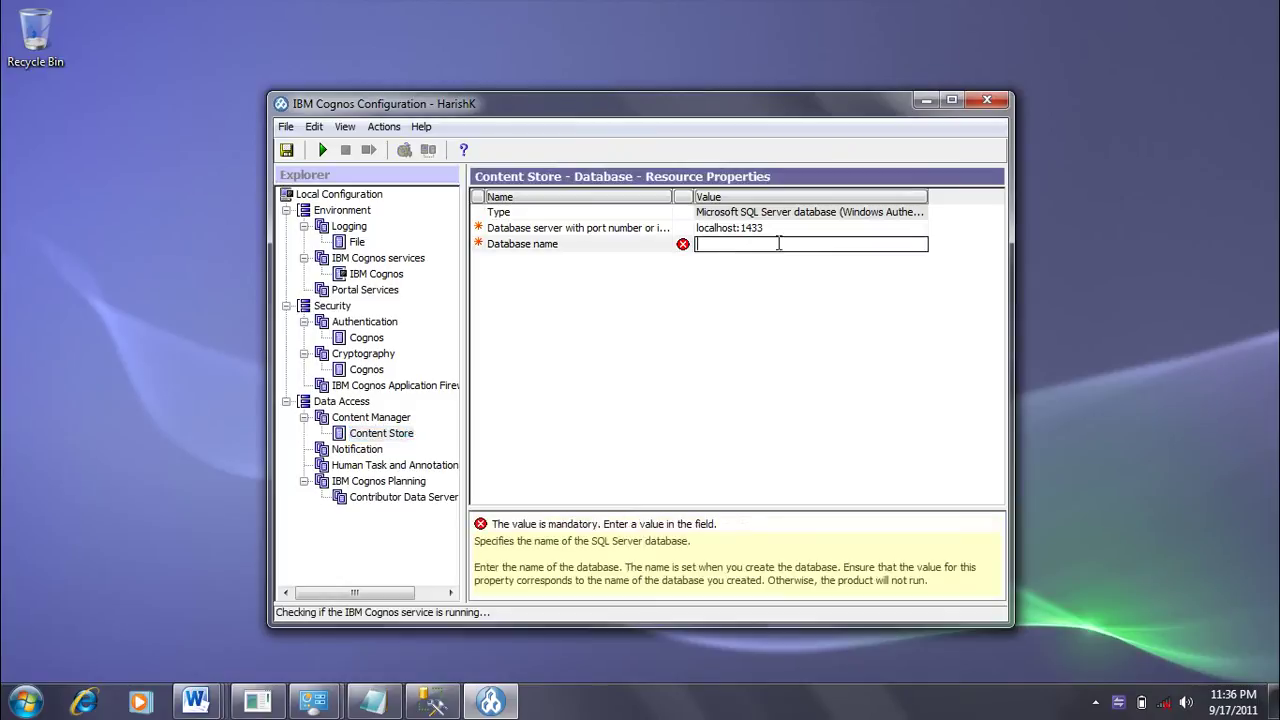
text(CM)
key(Return)
Step: Test the Content Store's database connection and close the test dialog when it finishes
click(380, 434)
right_click(378, 436)
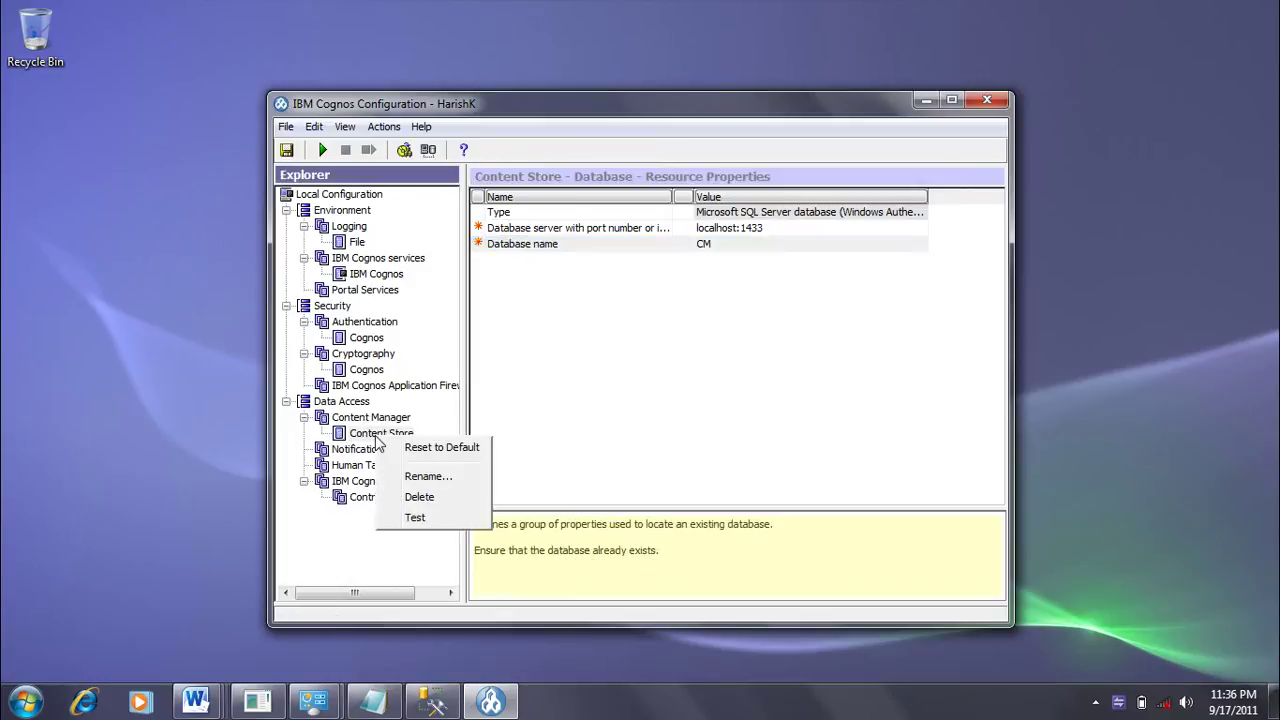
click(431, 520)
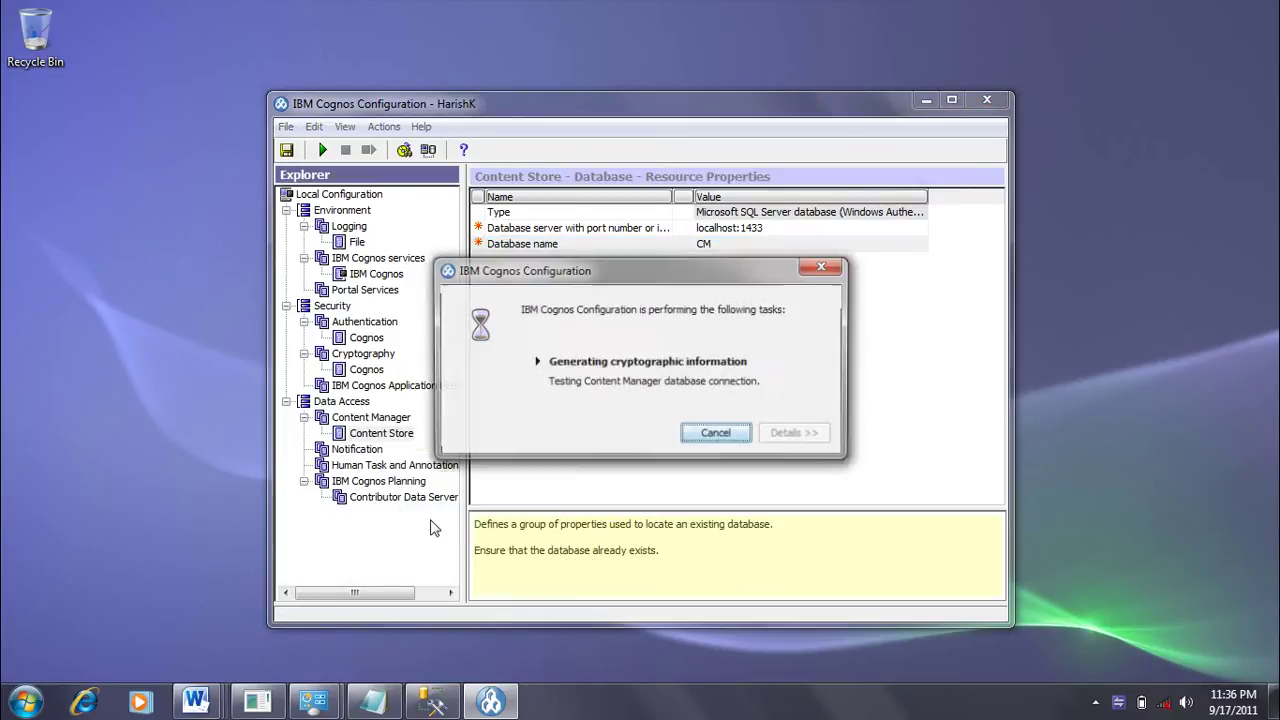
drag(655, 275, 766, 256)
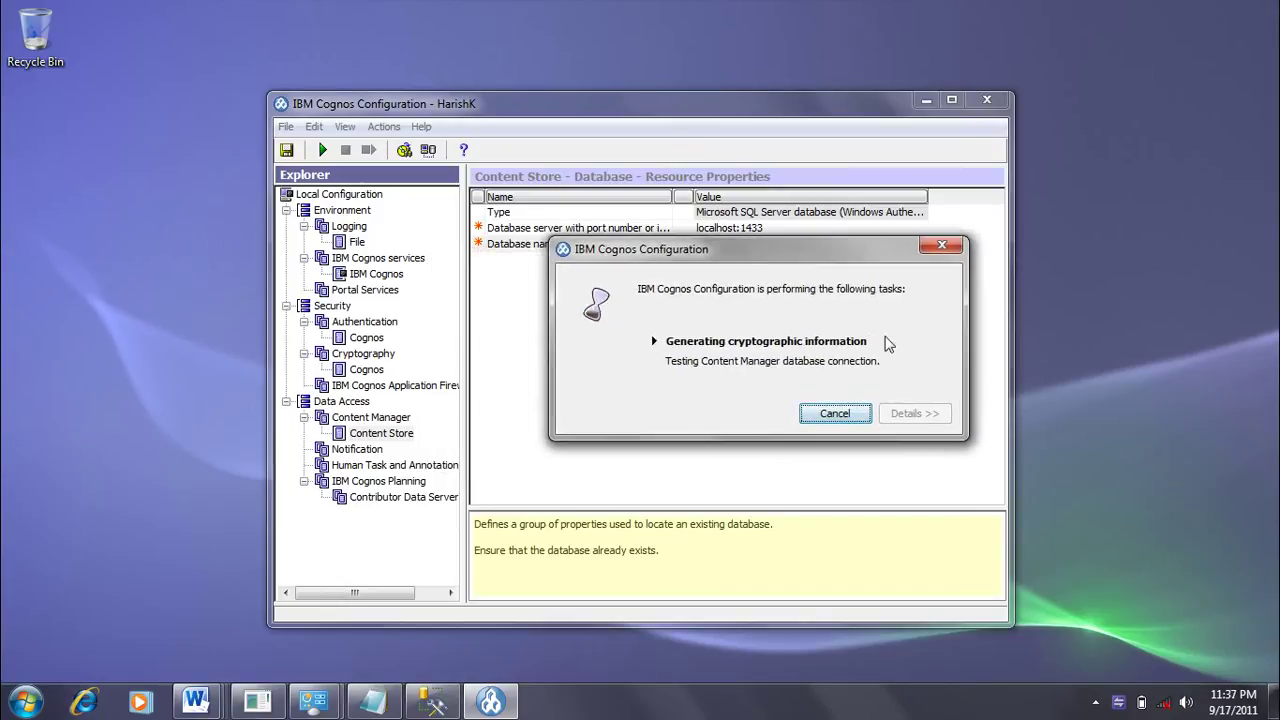
drag(730, 256, 698, 290)
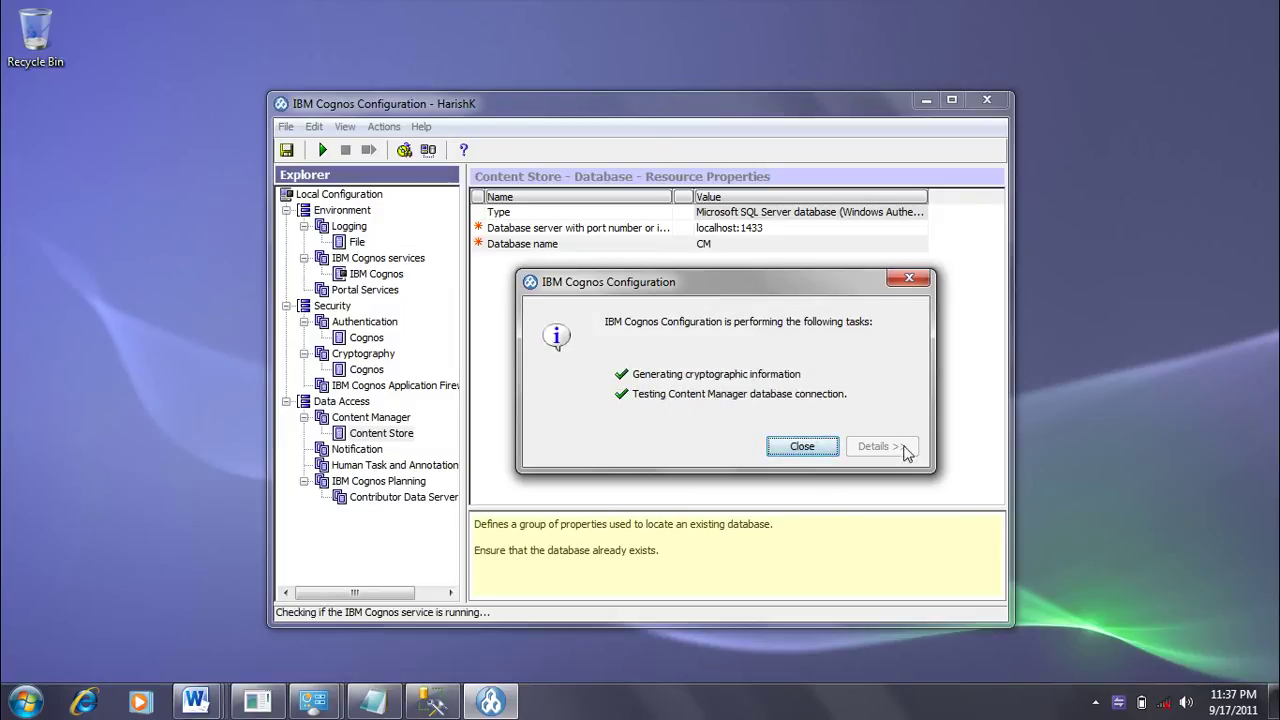
click(801, 447)
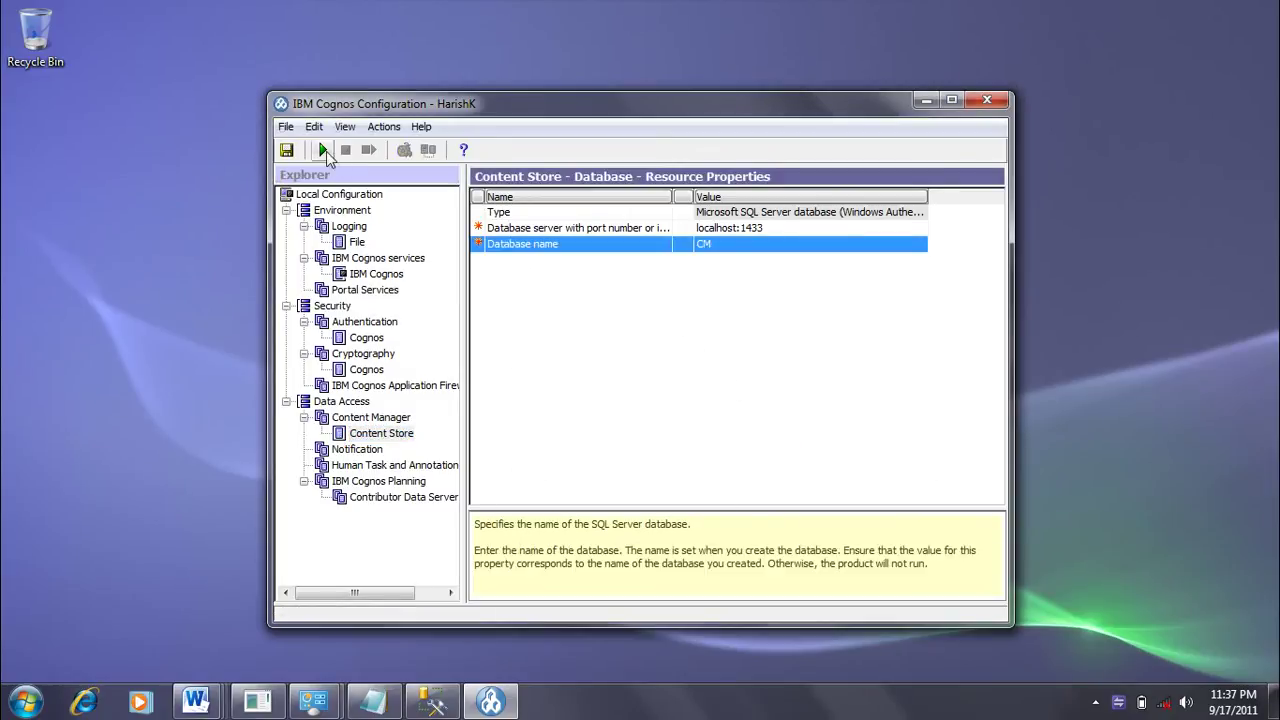
Step: Start the IBM Cognos service, saving the changed configuration and continuing past the test warnings
click(323, 150)
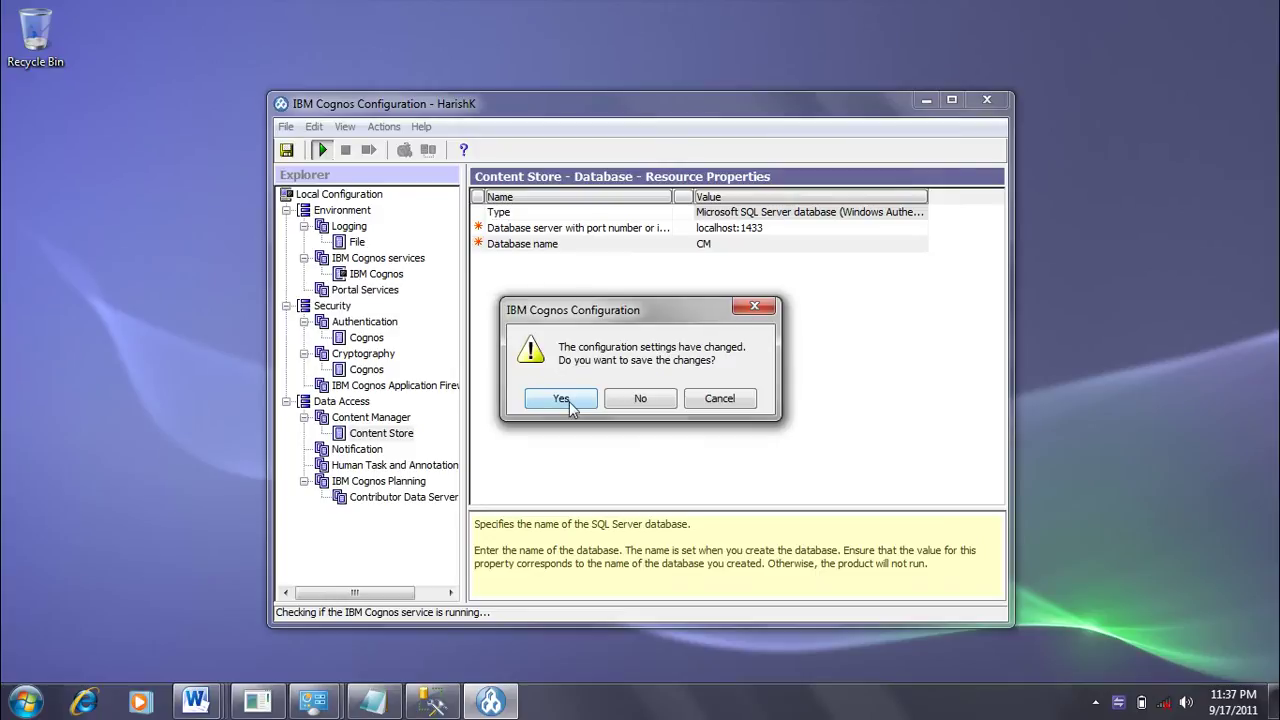
click(566, 400)
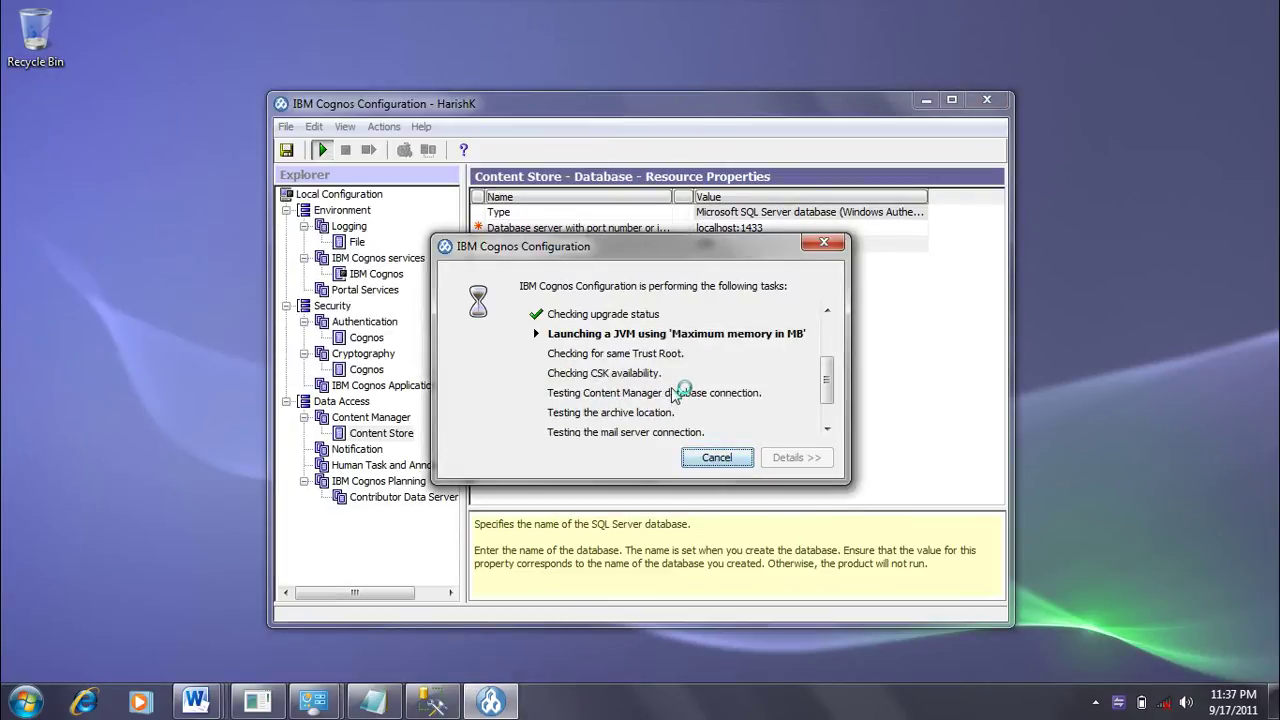
drag(598, 251, 670, 240)
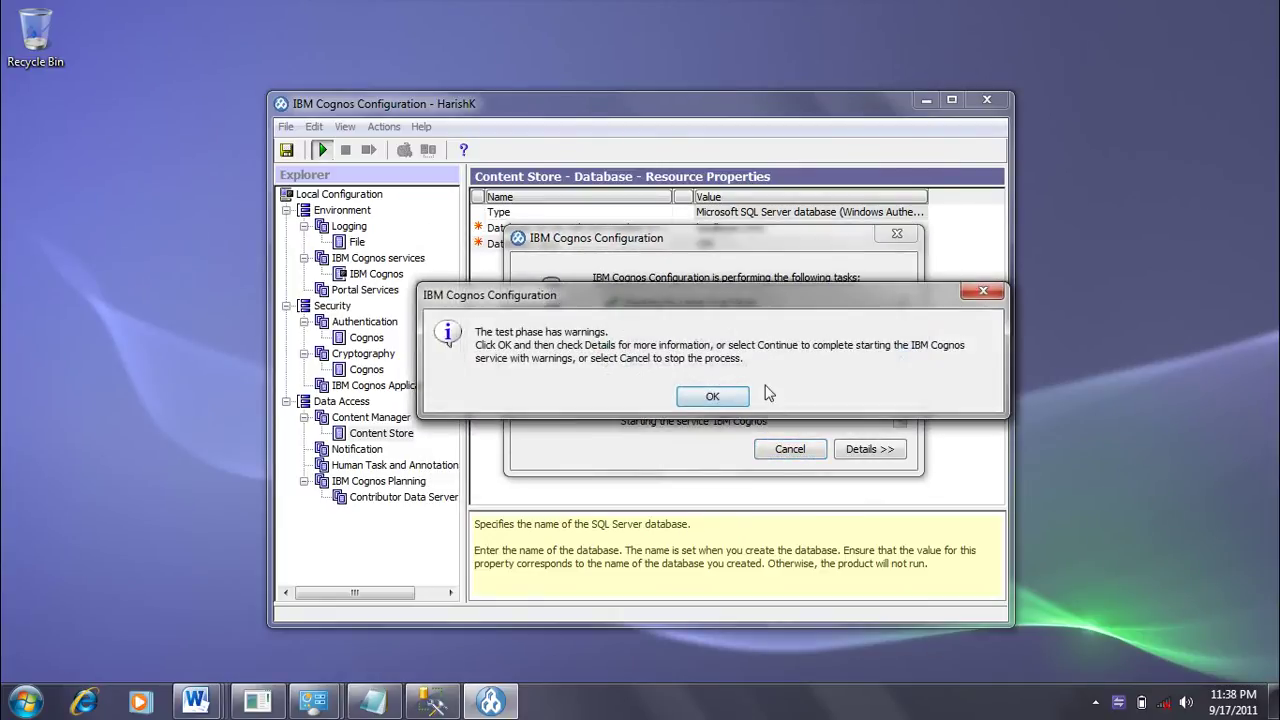
click(712, 395)
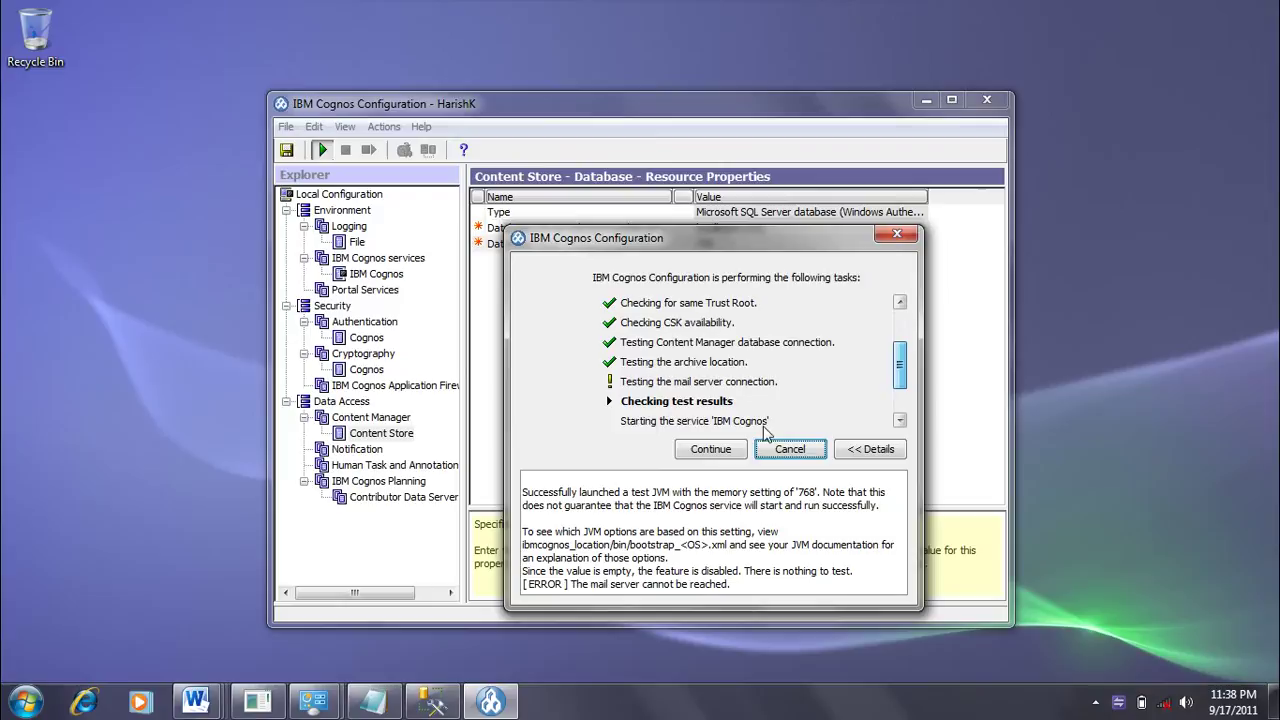
click(705, 452)
Step: Review the service startup details, and close the startup dialog and IBM Cognos Configuration once the tasks finish
drag(900, 365, 903, 405)
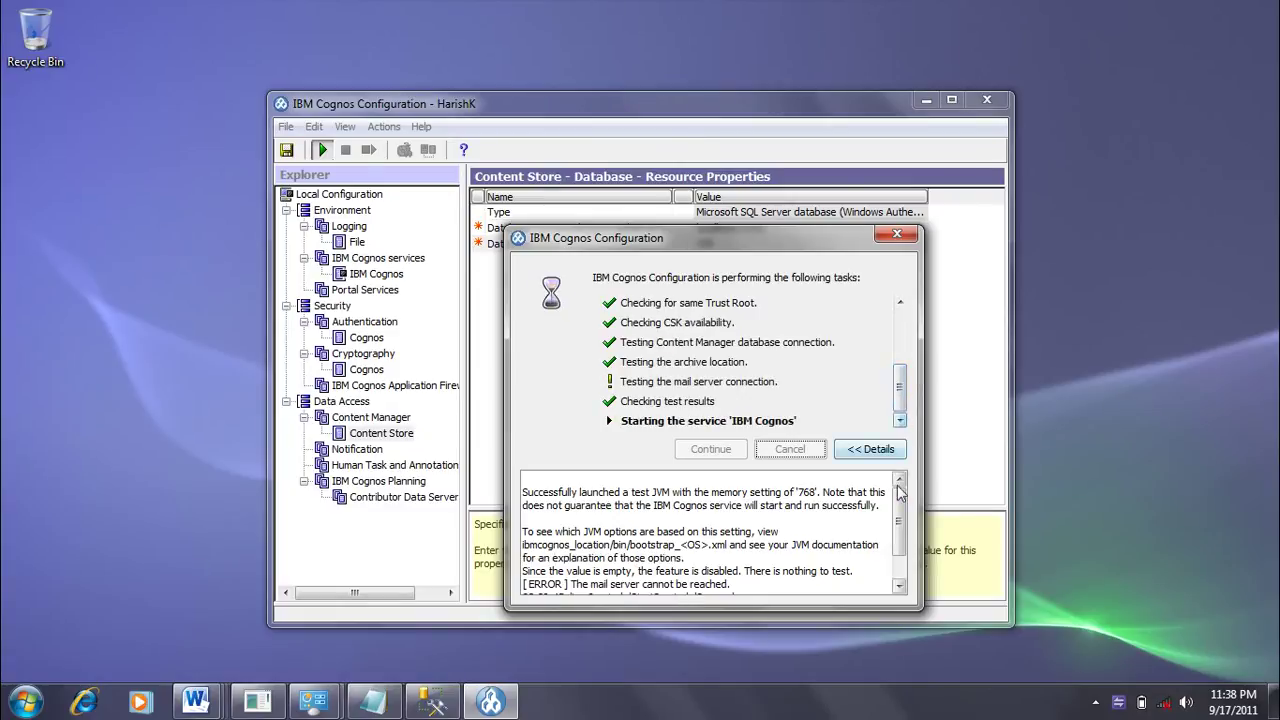
drag(902, 535, 903, 572)
drag(649, 586, 576, 533)
click(786, 586)
click(757, 558)
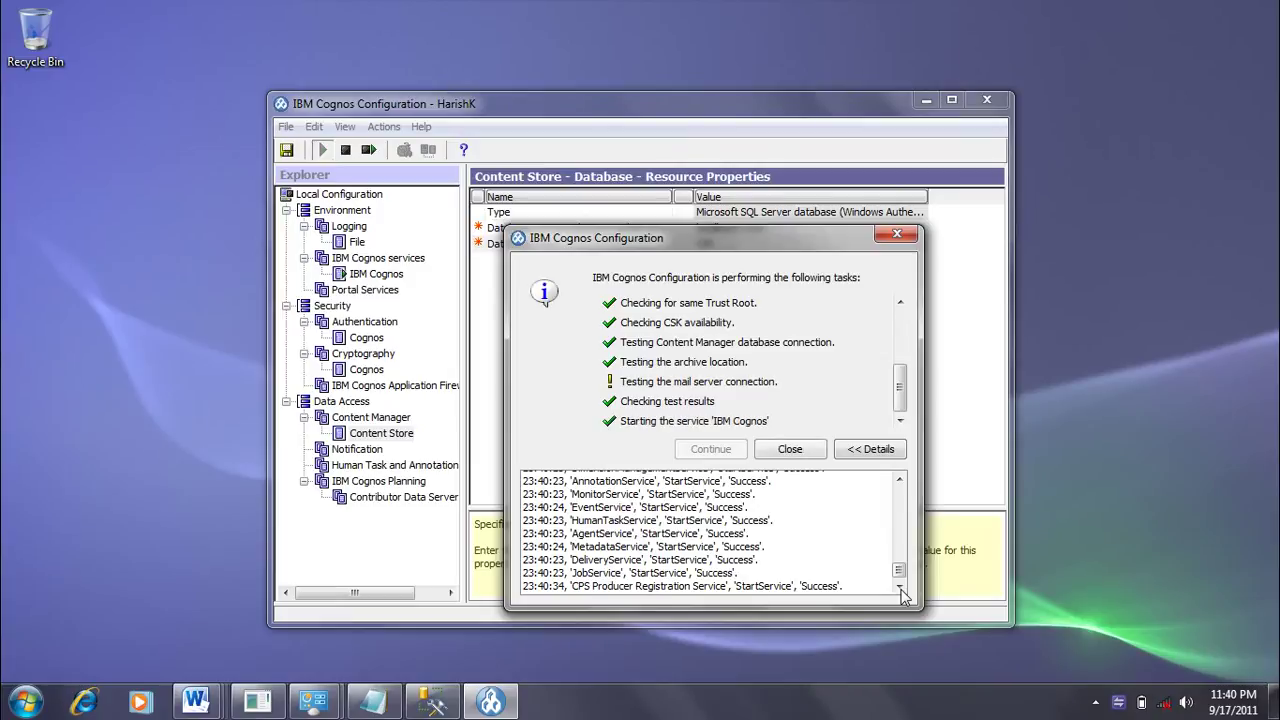
click(786, 455)
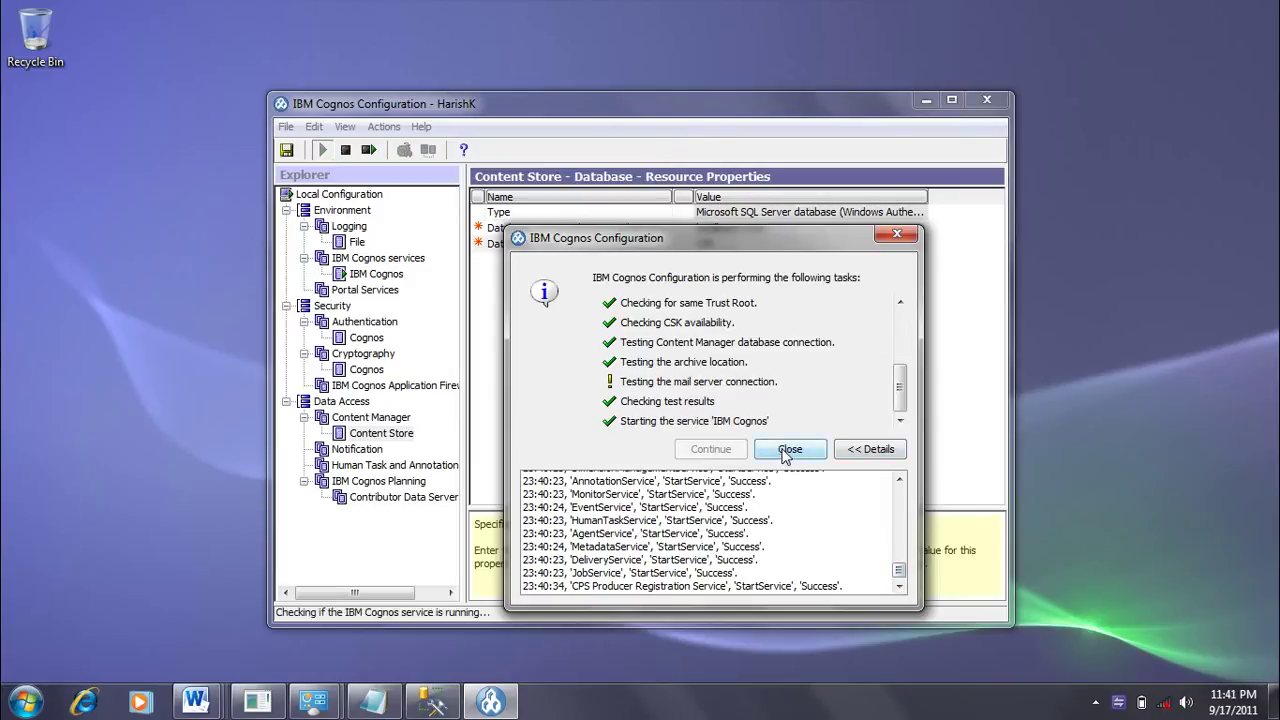
click(786, 452)
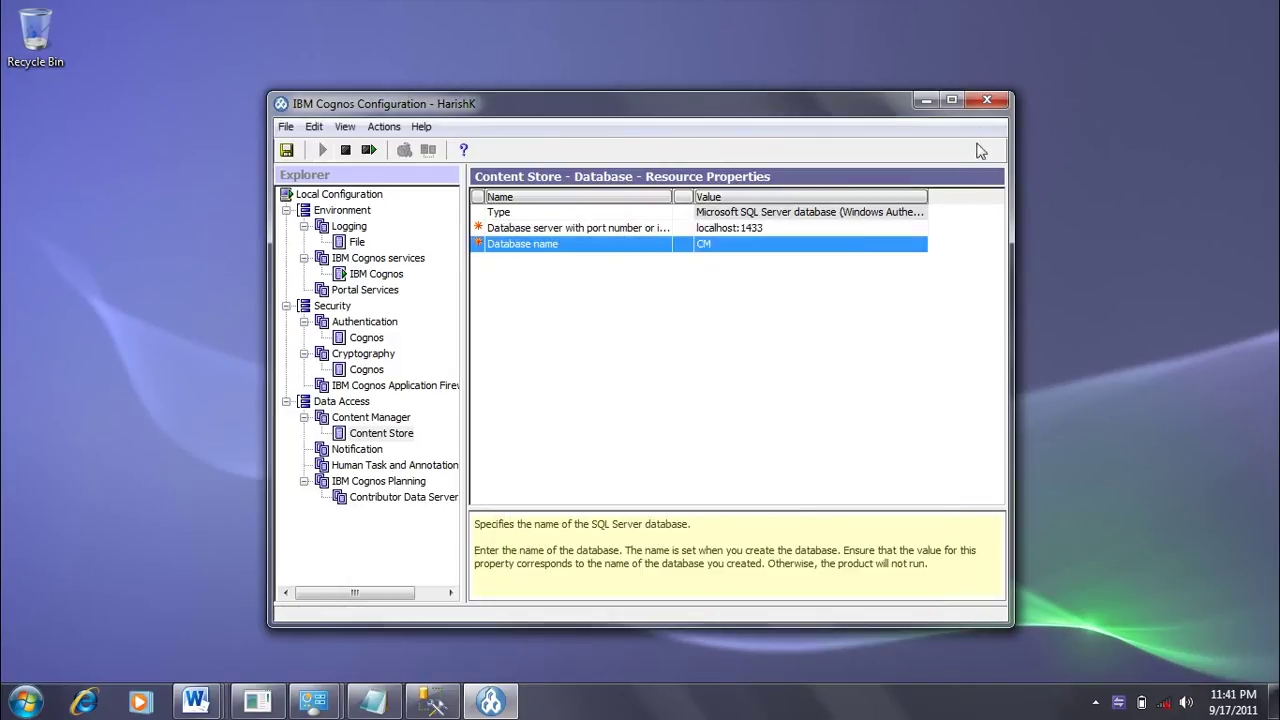
click(991, 100)
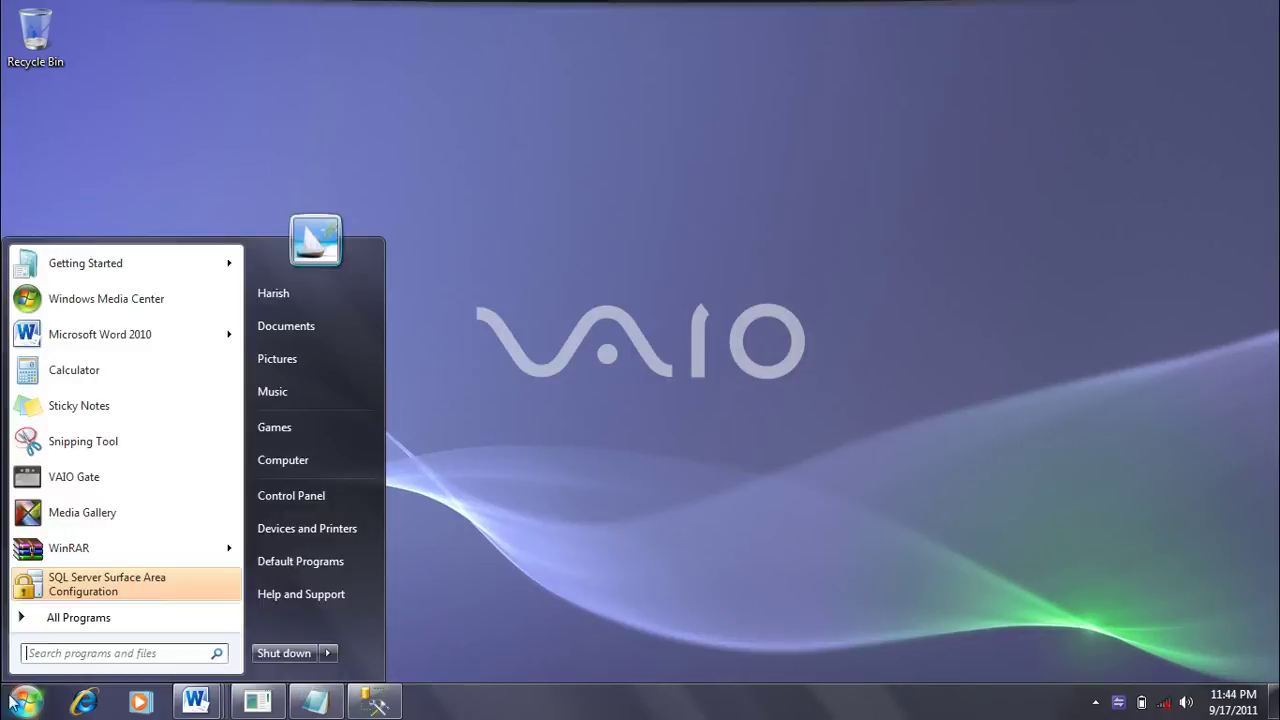
Step: Open Internet Information Services (IIS) Manager from the Administrative Tools in Control Panel's System and Security category
click(277, 502)
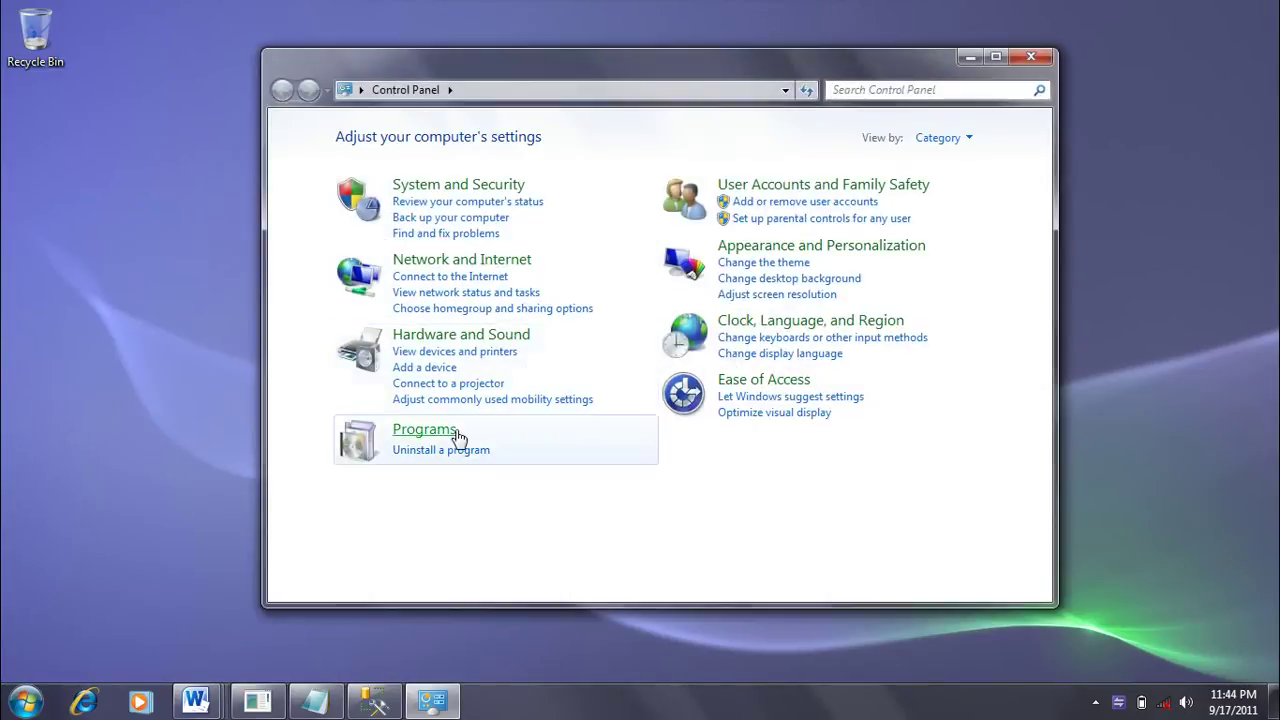
click(441, 192)
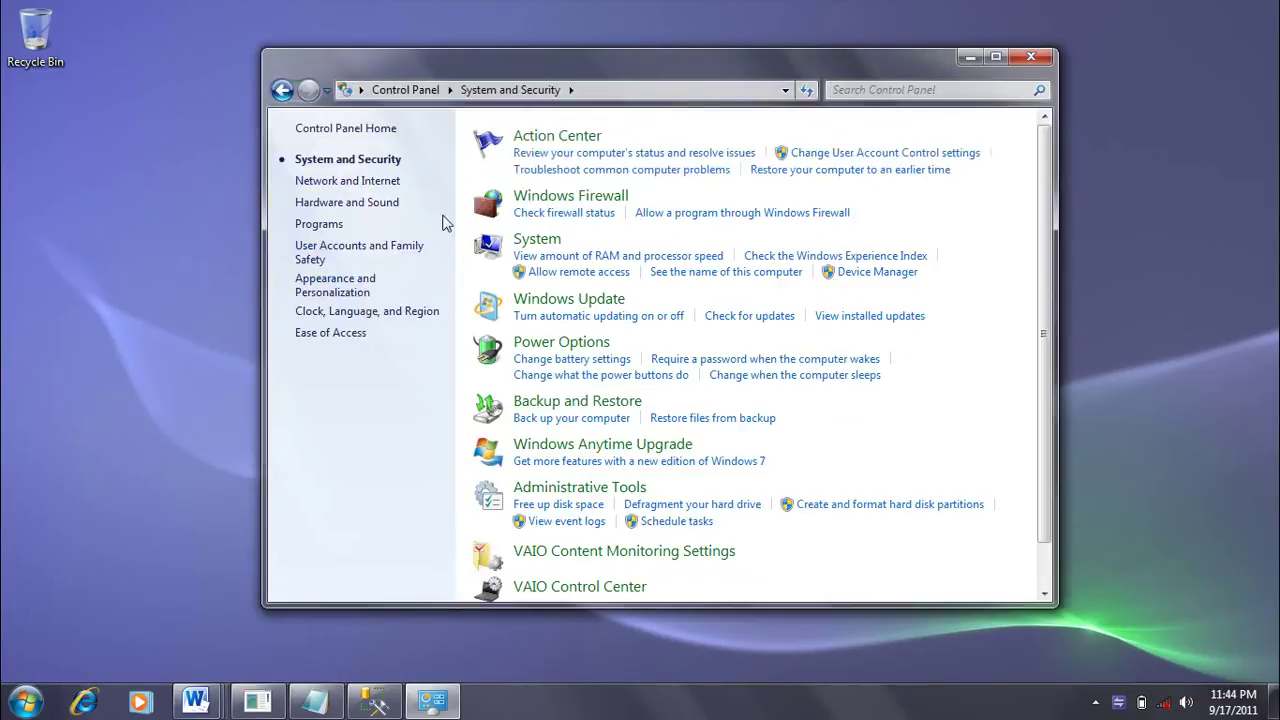
scroll(540, 390, down, 1)
click(543, 439)
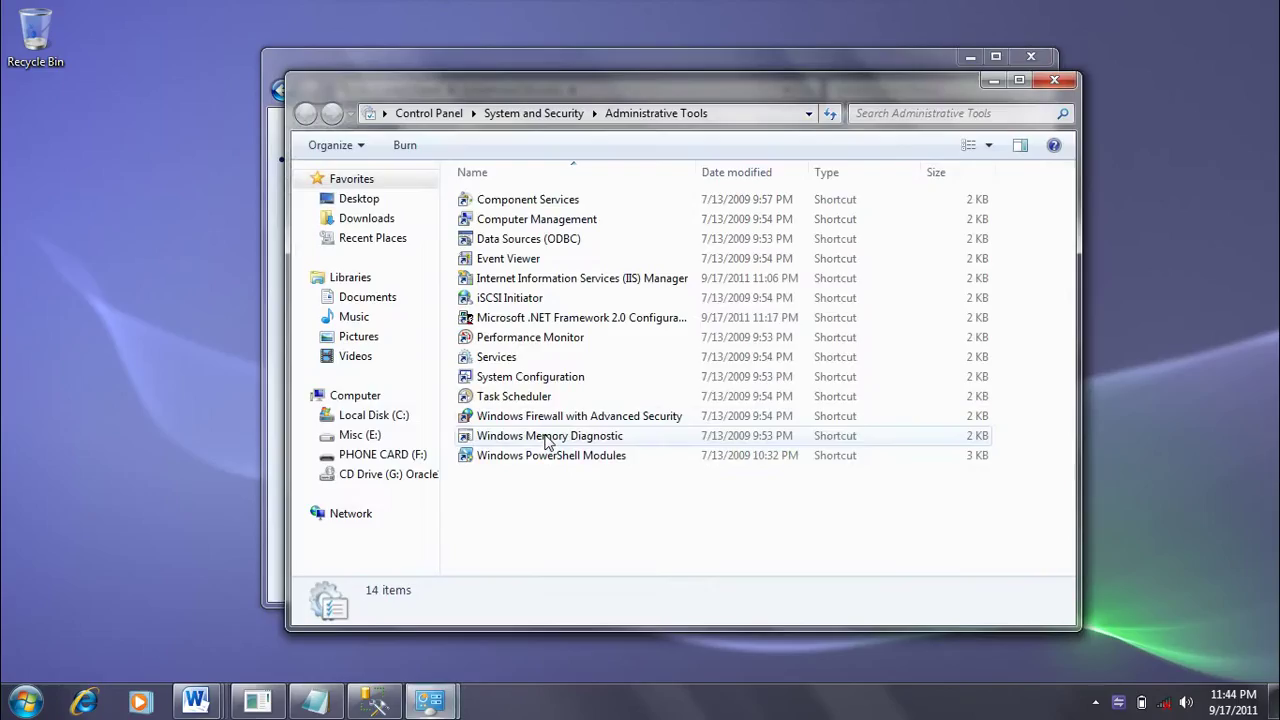
click(588, 285)
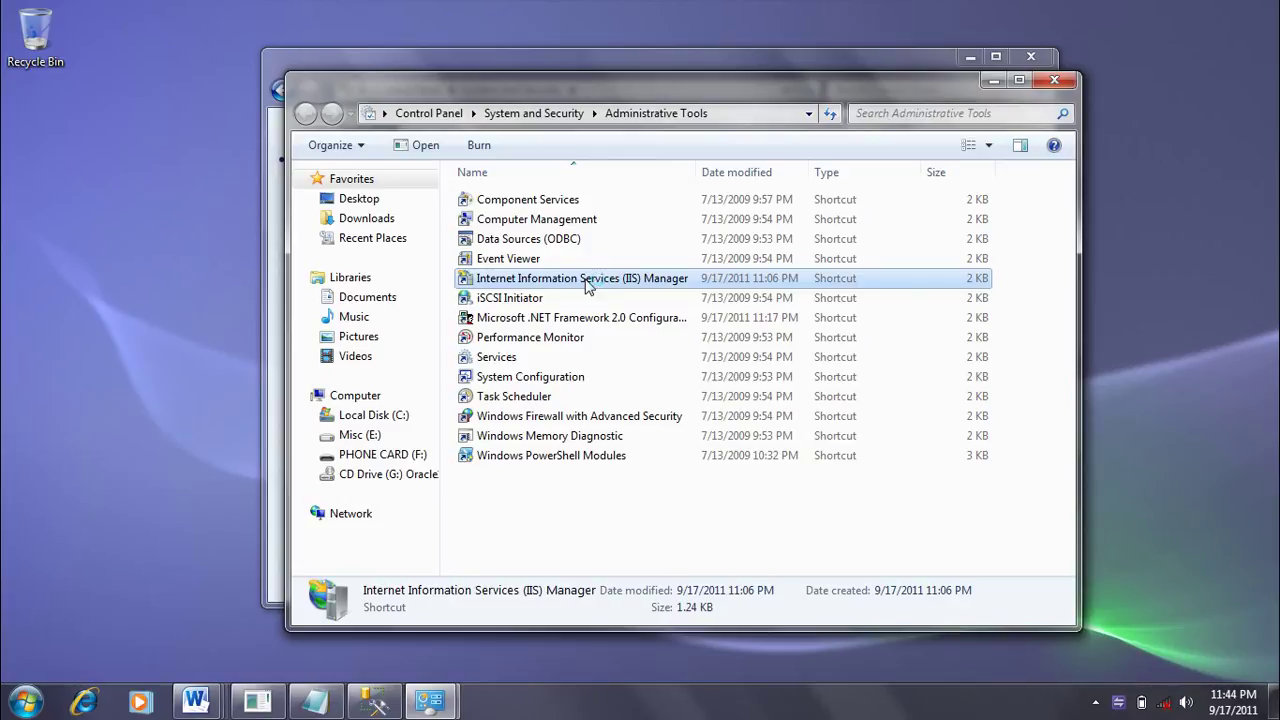
double_click(588, 285)
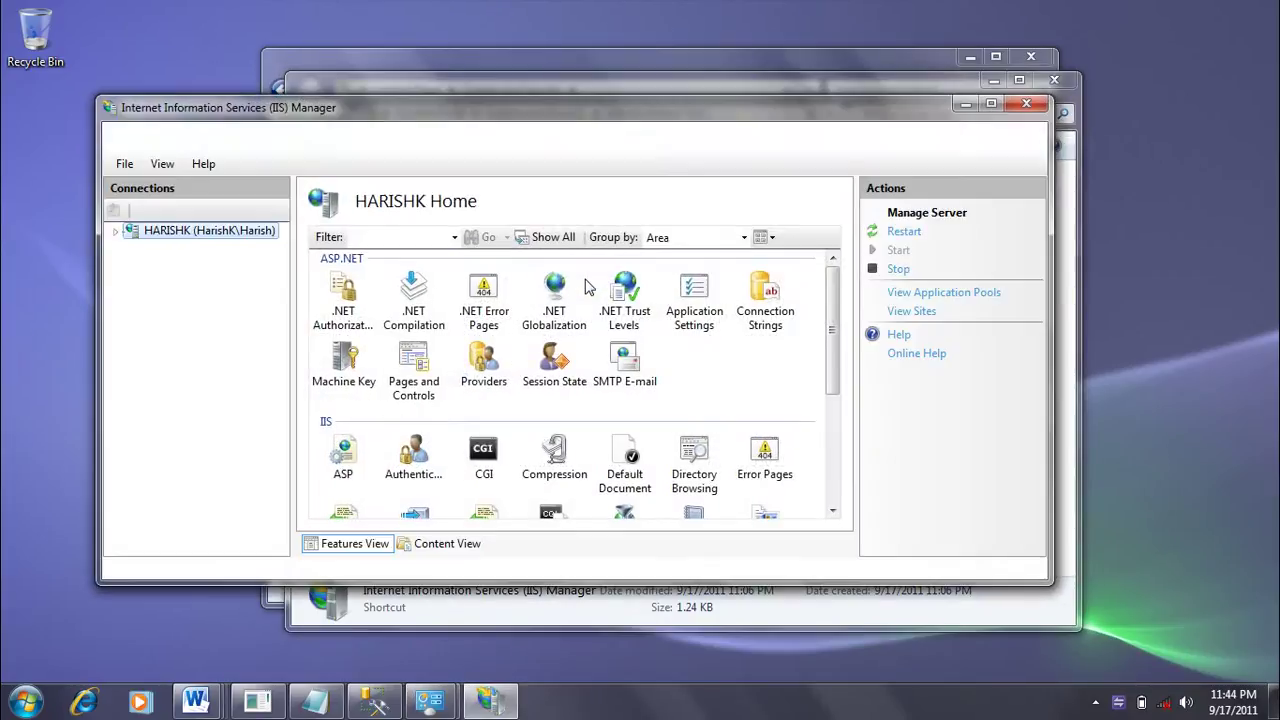
Step: Begin a new virtual directory under Default Web Site with the alias cognos10
click(116, 231)
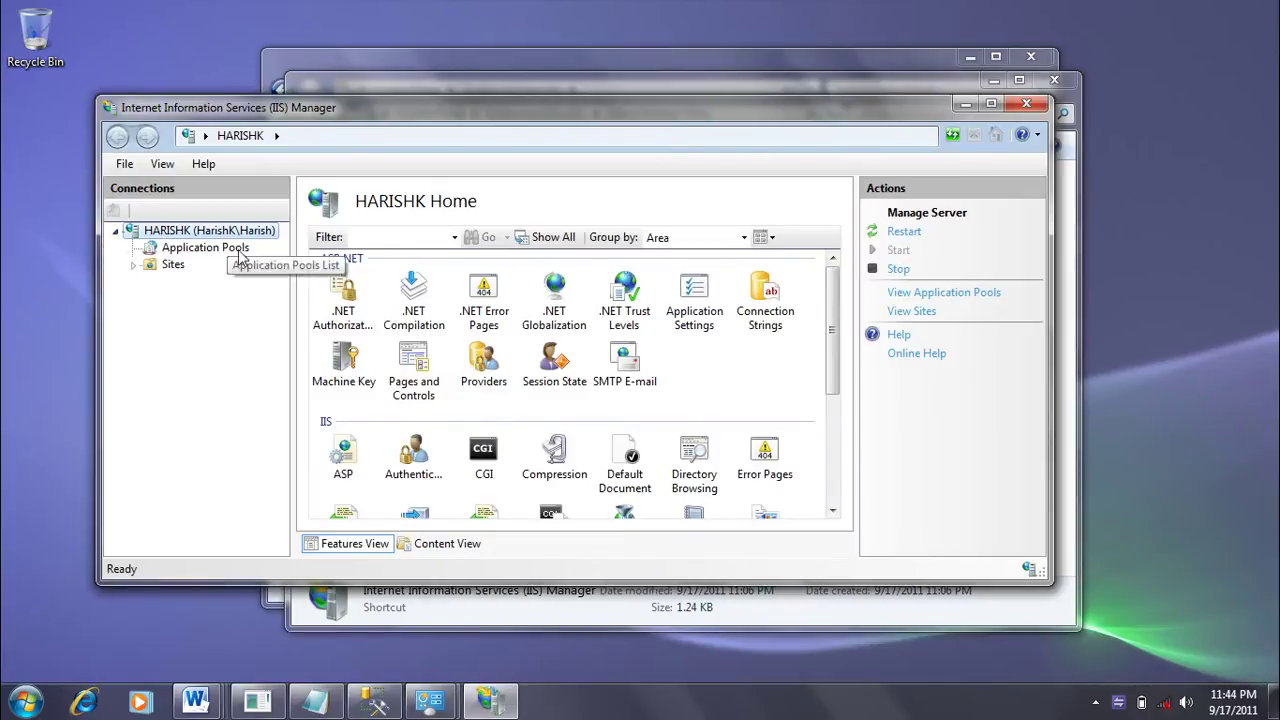
click(134, 264)
double_click(205, 284)
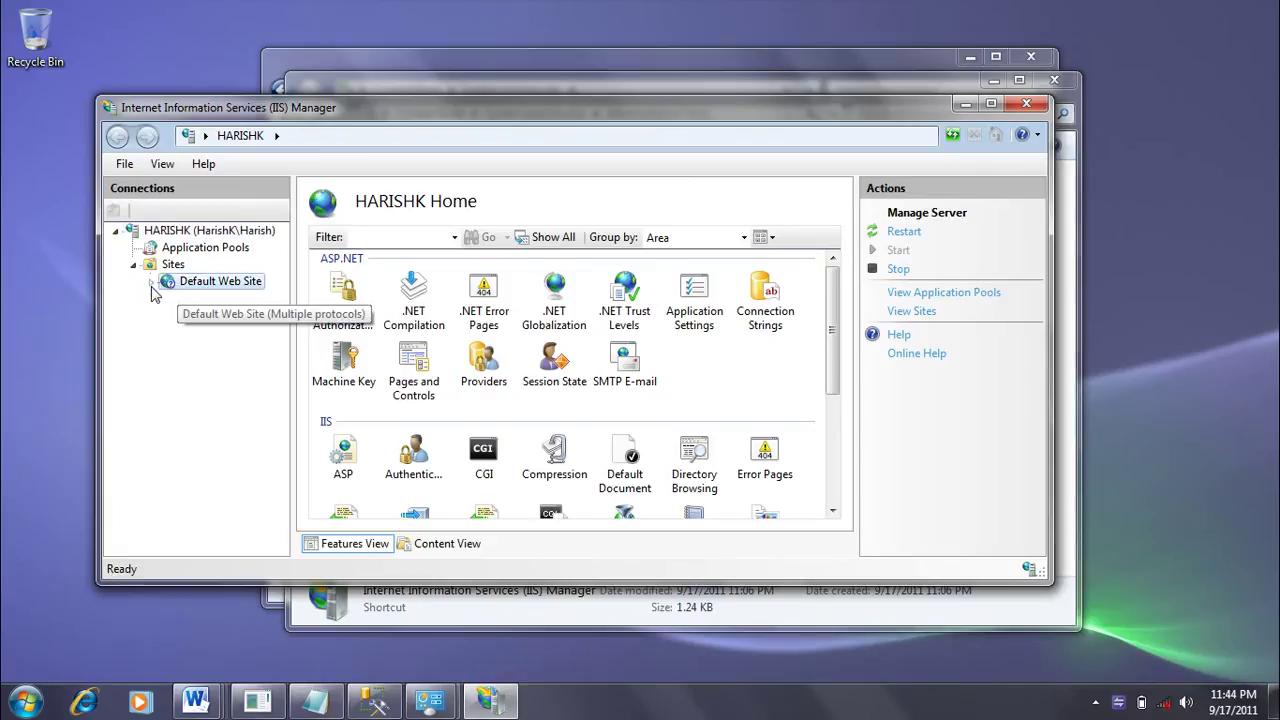
right_click(228, 288)
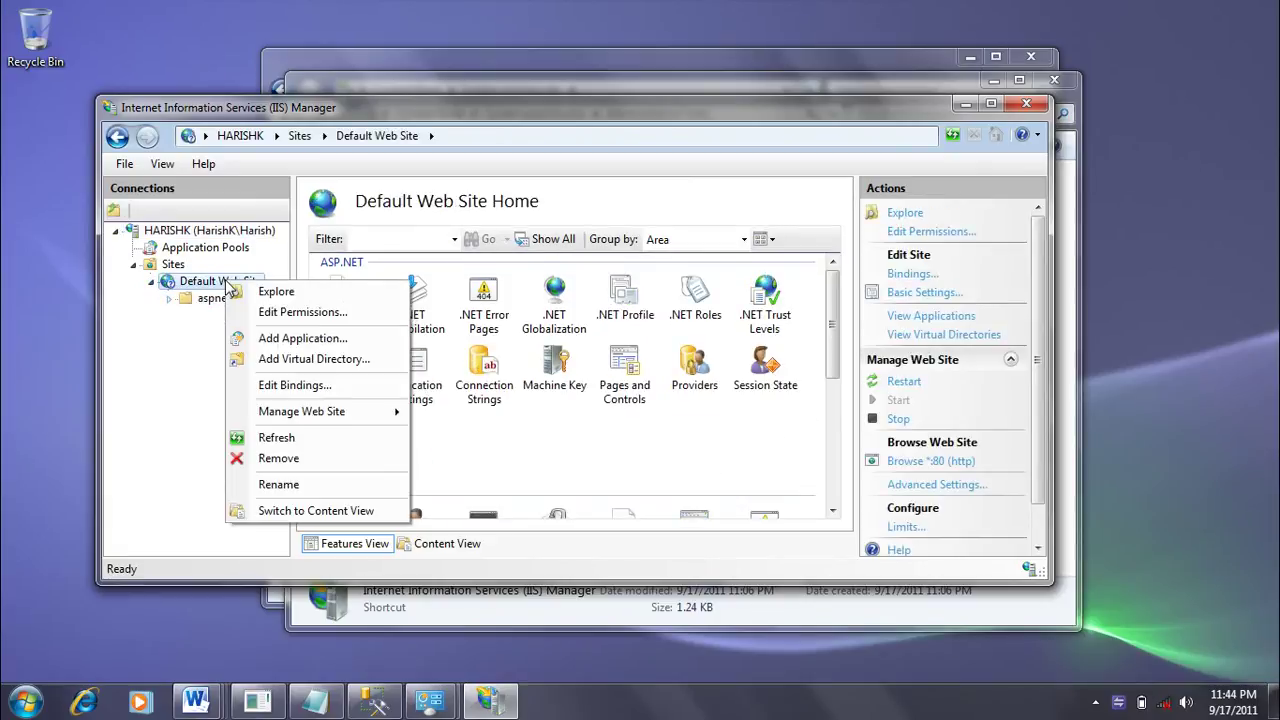
click(359, 363)
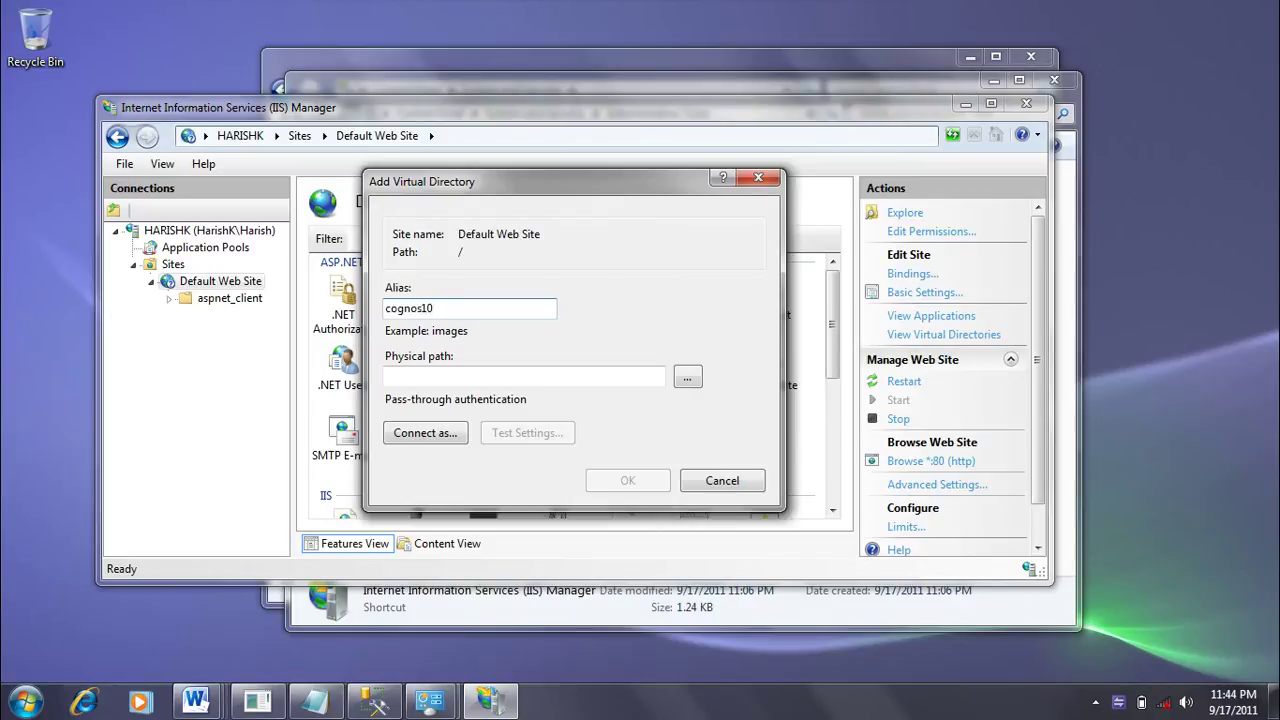
Step: Set the cognos10 directory's physical path to C:\Program Files (x86)\ibm\cognos\c10\webcontent and create it
click(687, 377)
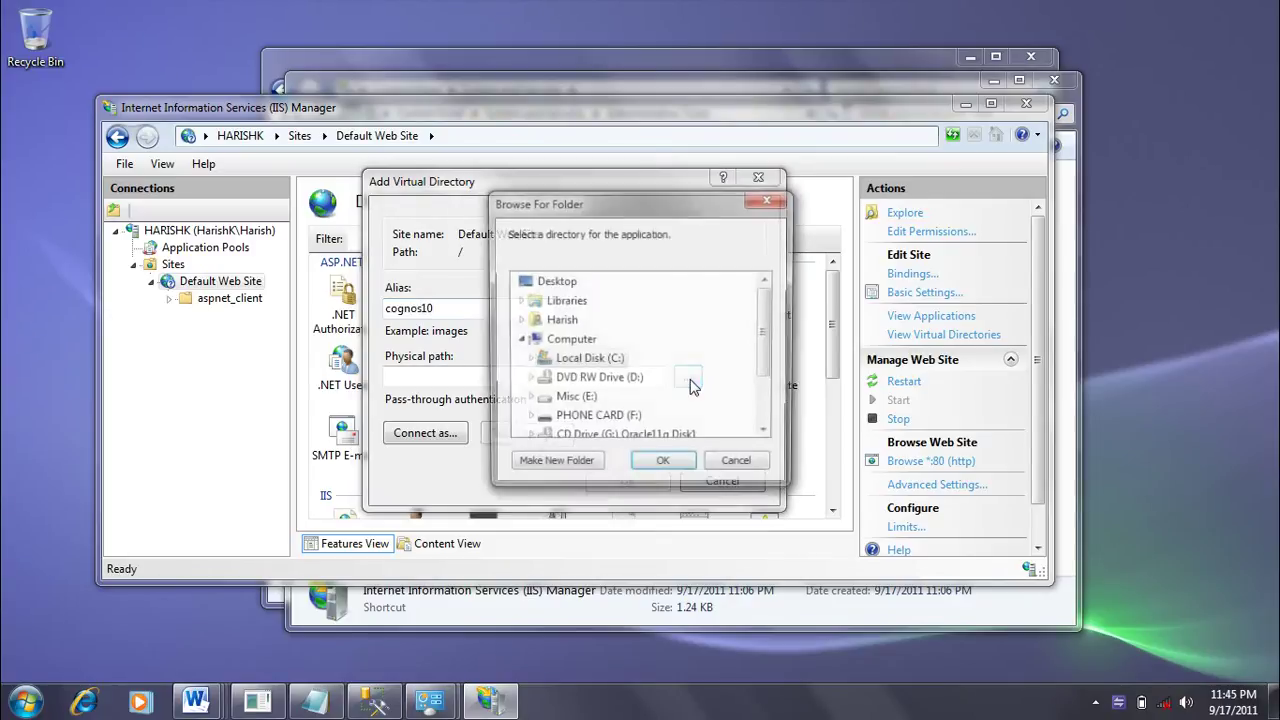
double_click(586, 360)
scroll(593, 380, down, 2)
double_click(612, 340)
scroll(662, 355, down, 2)
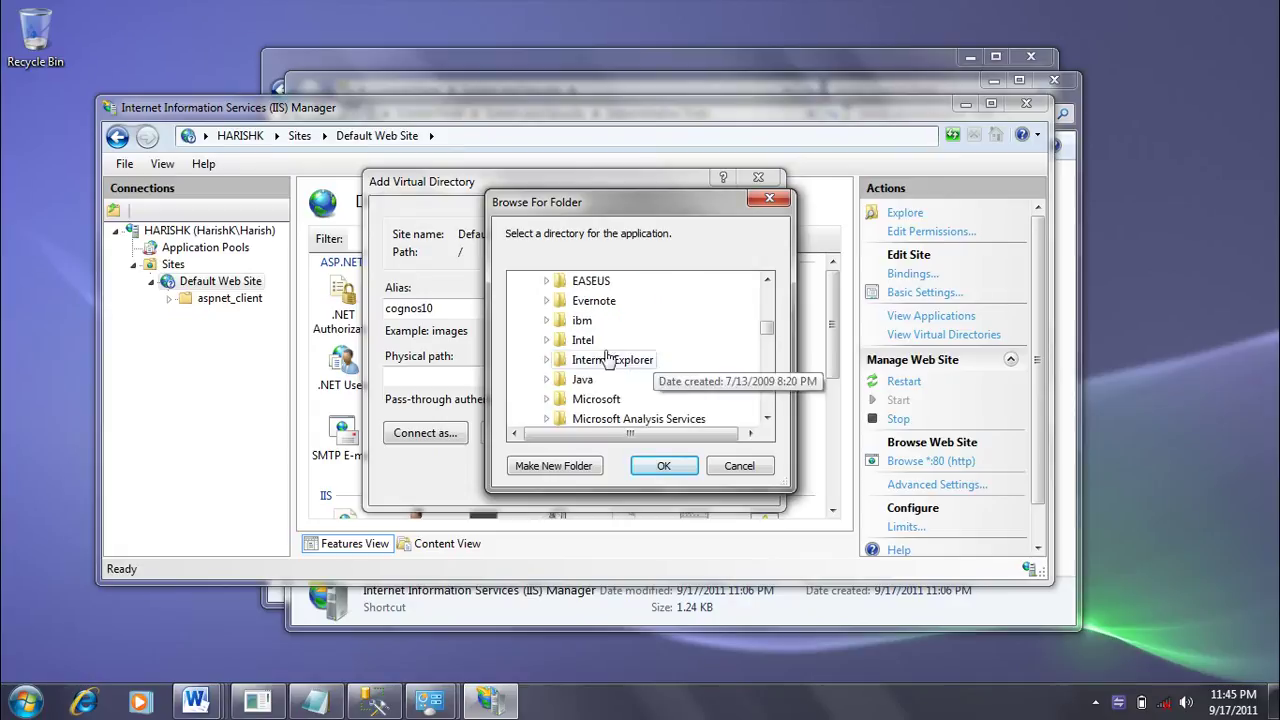
double_click(582, 318)
scroll(686, 380, down, 3)
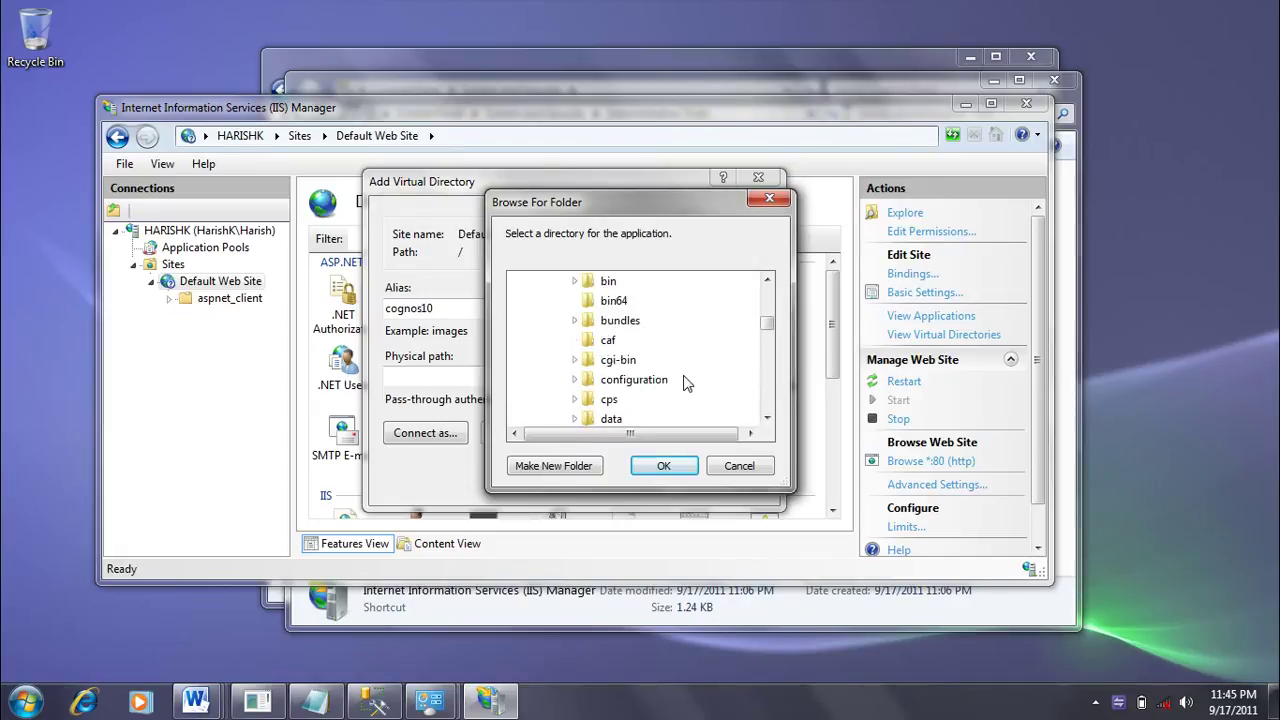
scroll(672, 366, up, 2)
scroll(685, 376, down, 8)
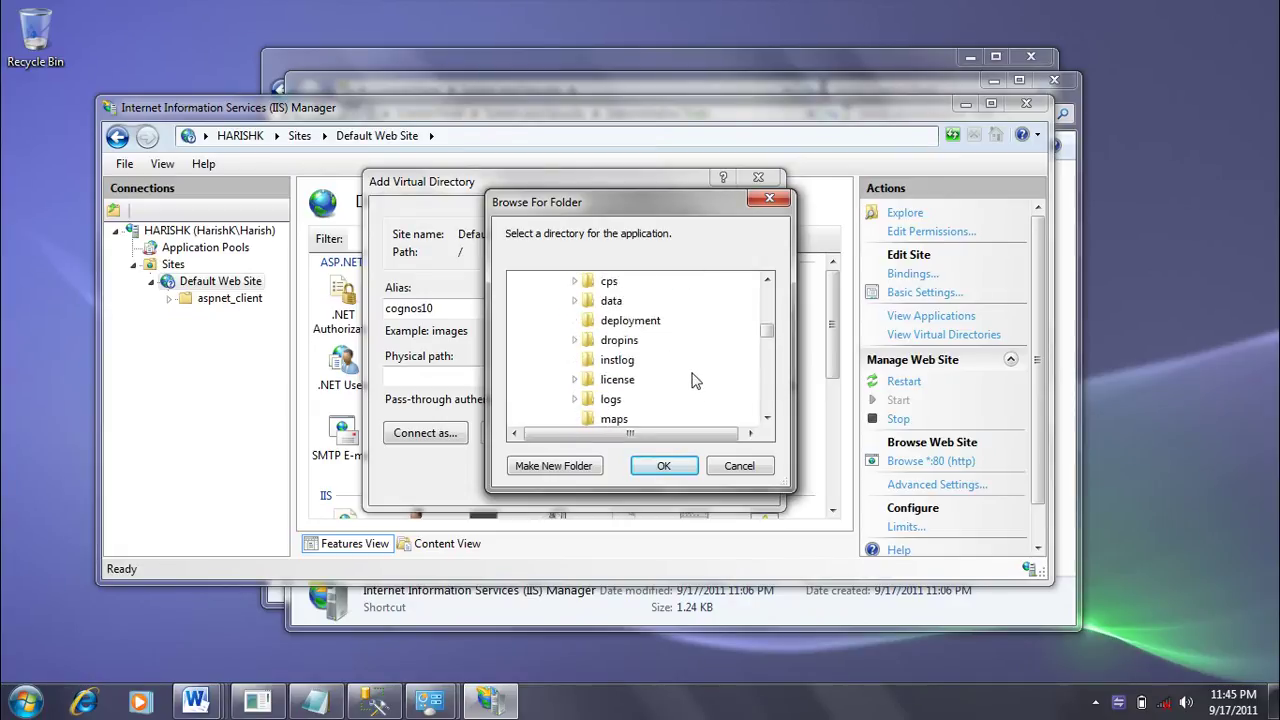
scroll(697, 381, down, 2)
scroll(697, 380, up, 1)
scroll(700, 377, down, 1)
click(641, 343)
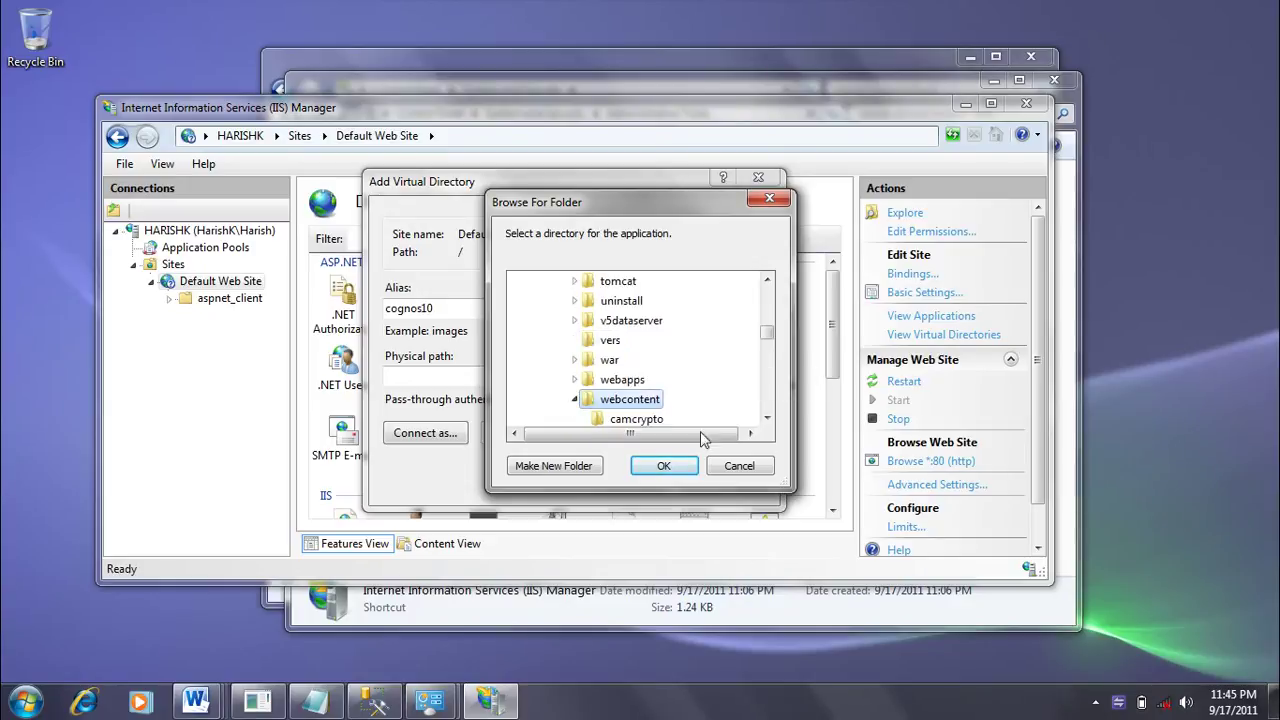
click(662, 466)
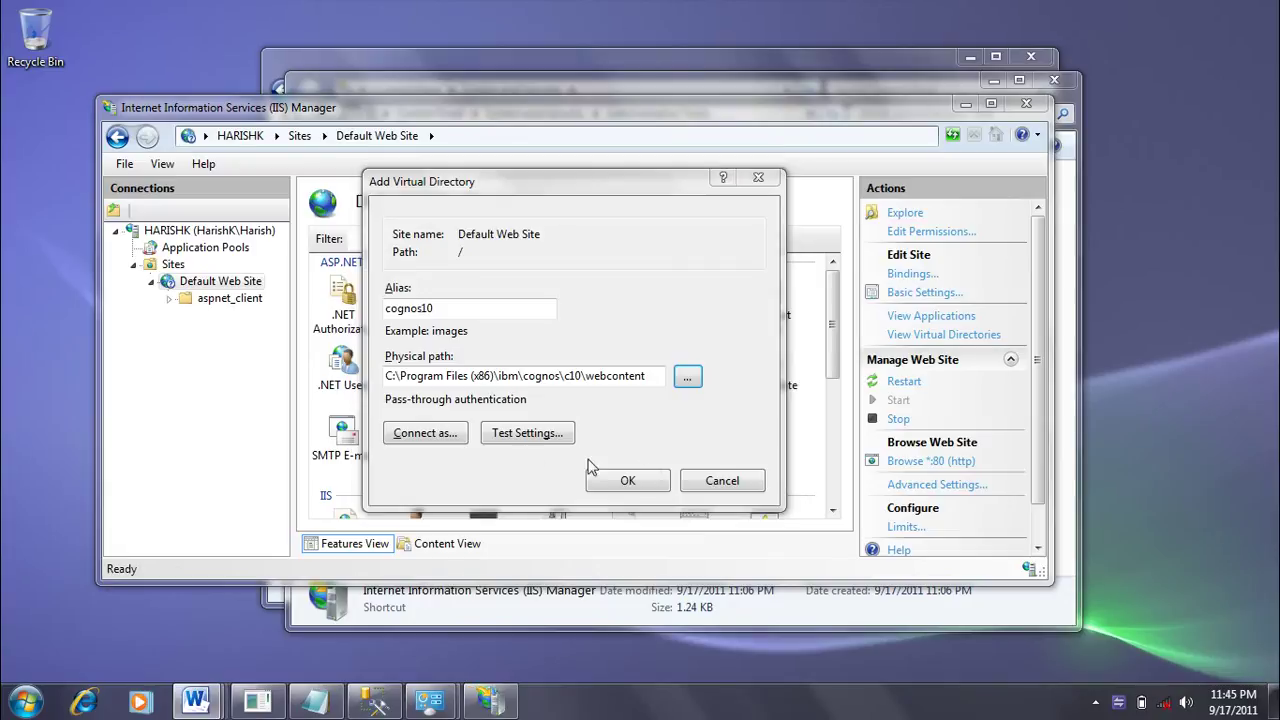
click(628, 482)
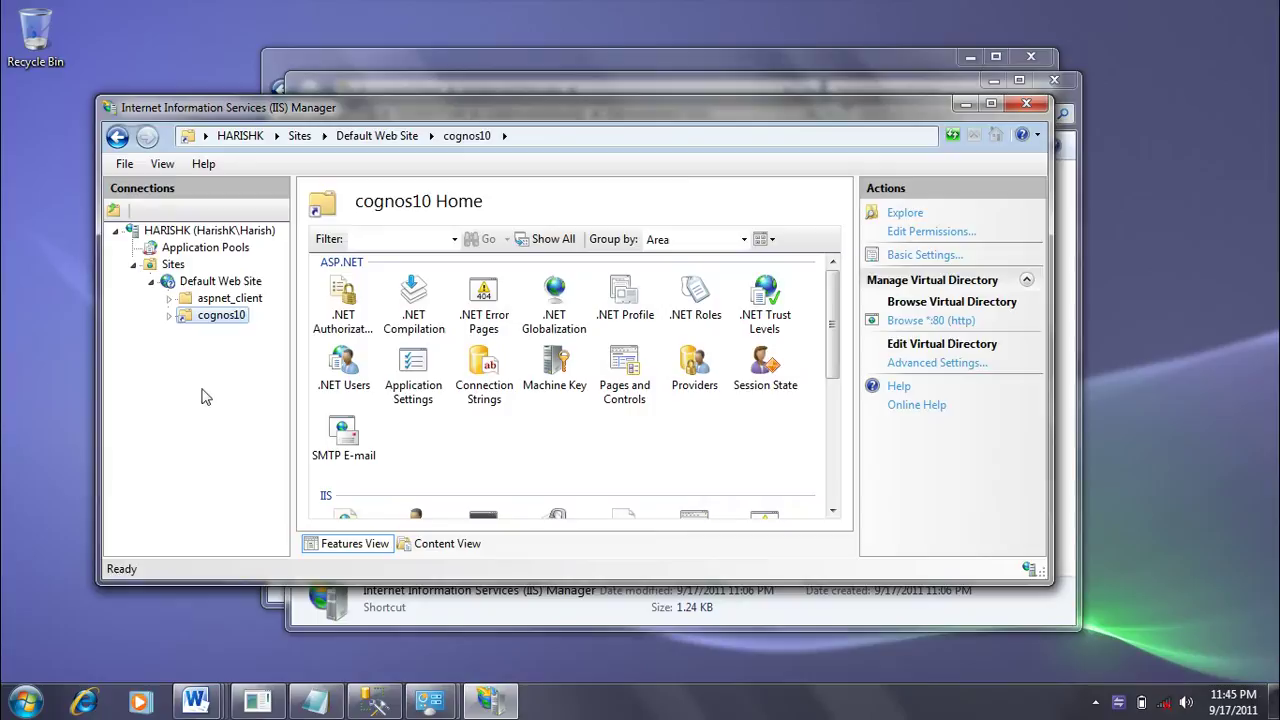
Step: Expand cognos10 and begin a new virtual directory beneath it with the alias cgi-bin
click(166, 316)
scroll(250, 370, down, 2)
scroll(250, 370, up, 4)
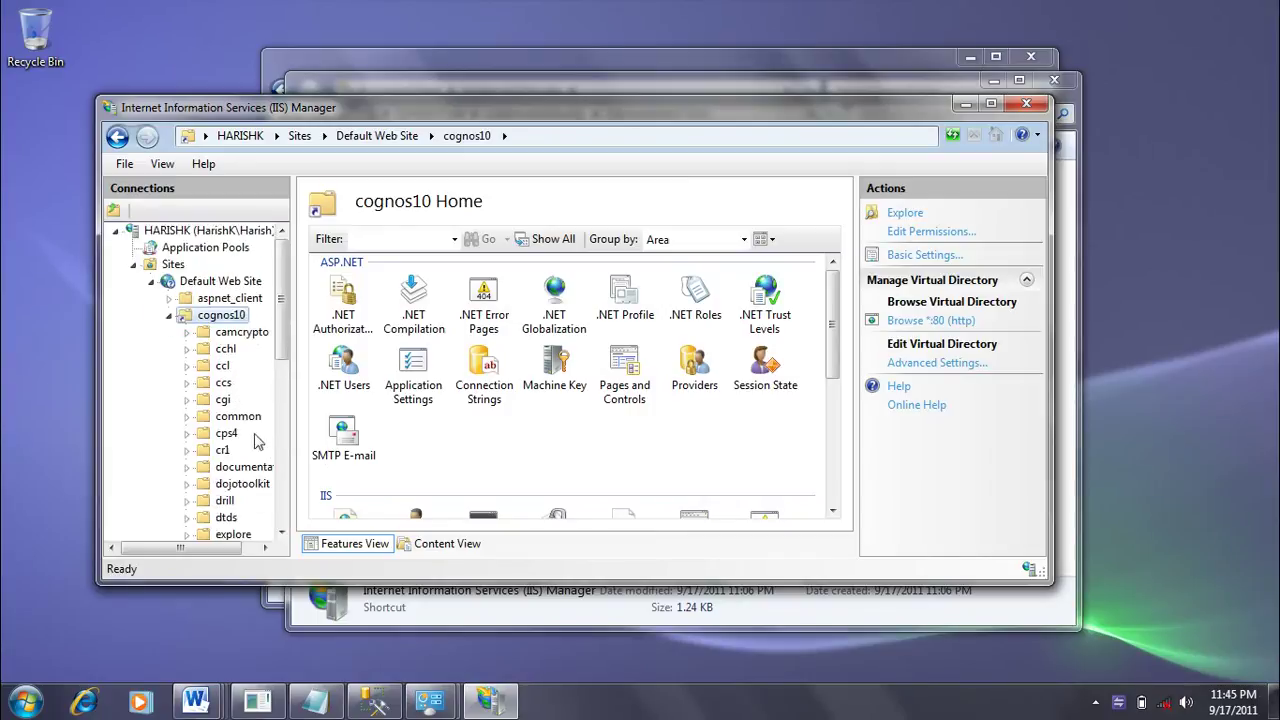
right_click(222, 316)
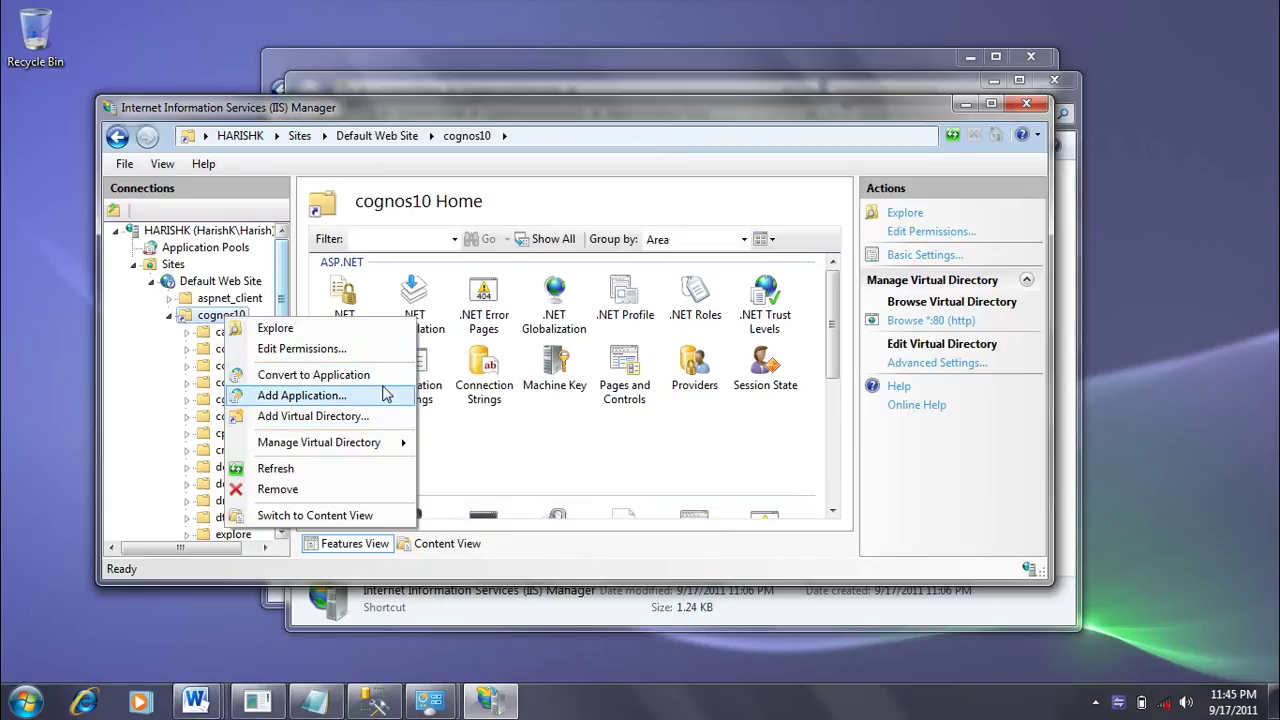
click(389, 424)
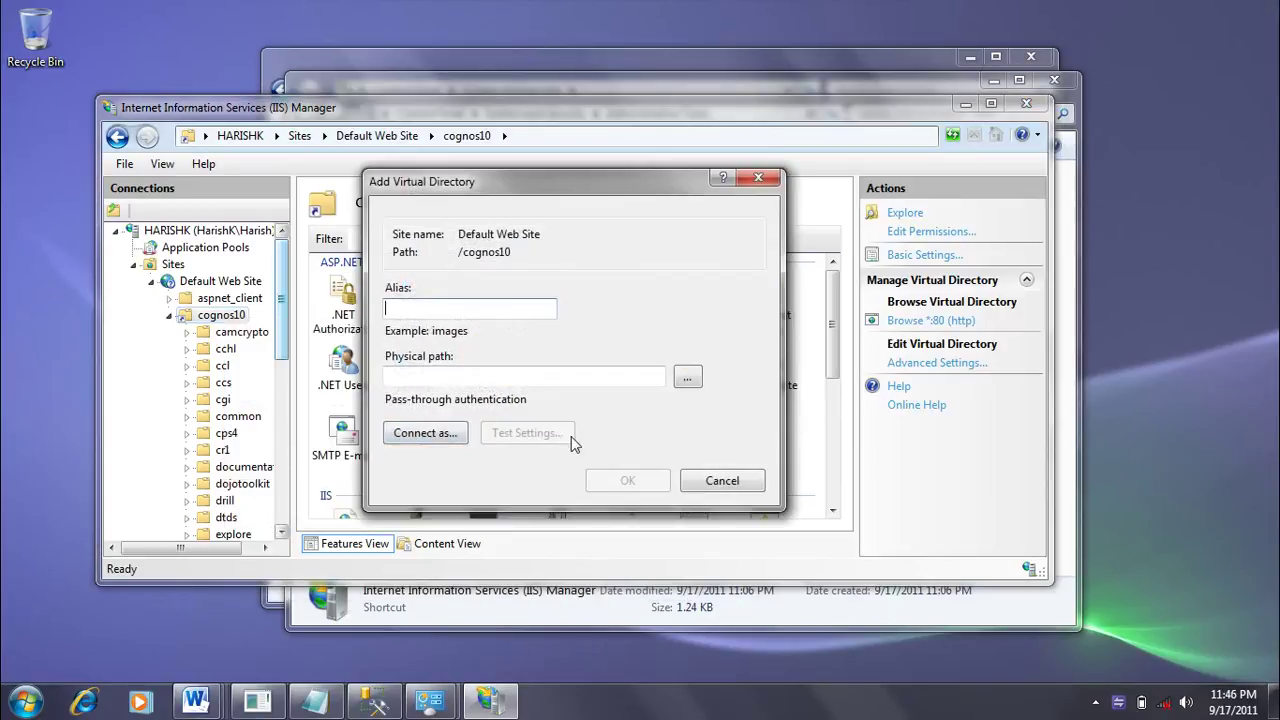
right_click(456, 307)
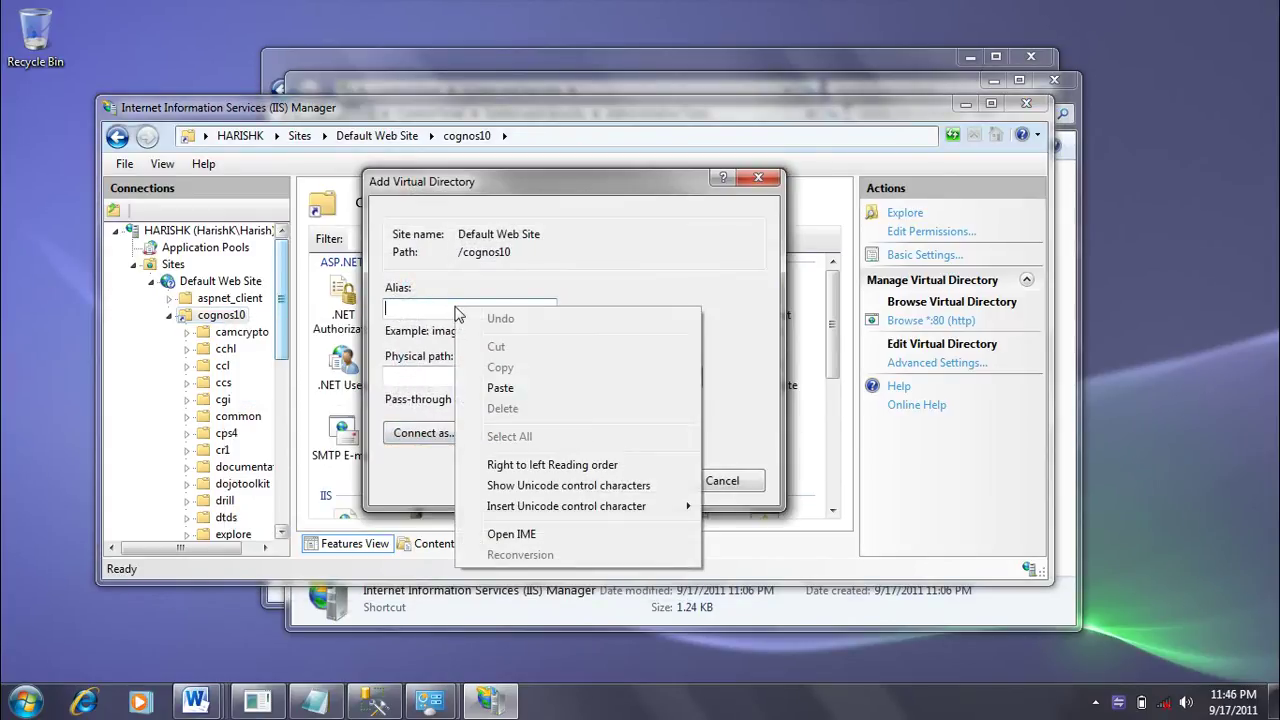
click(495, 385)
double_click(436, 310)
click(450, 311)
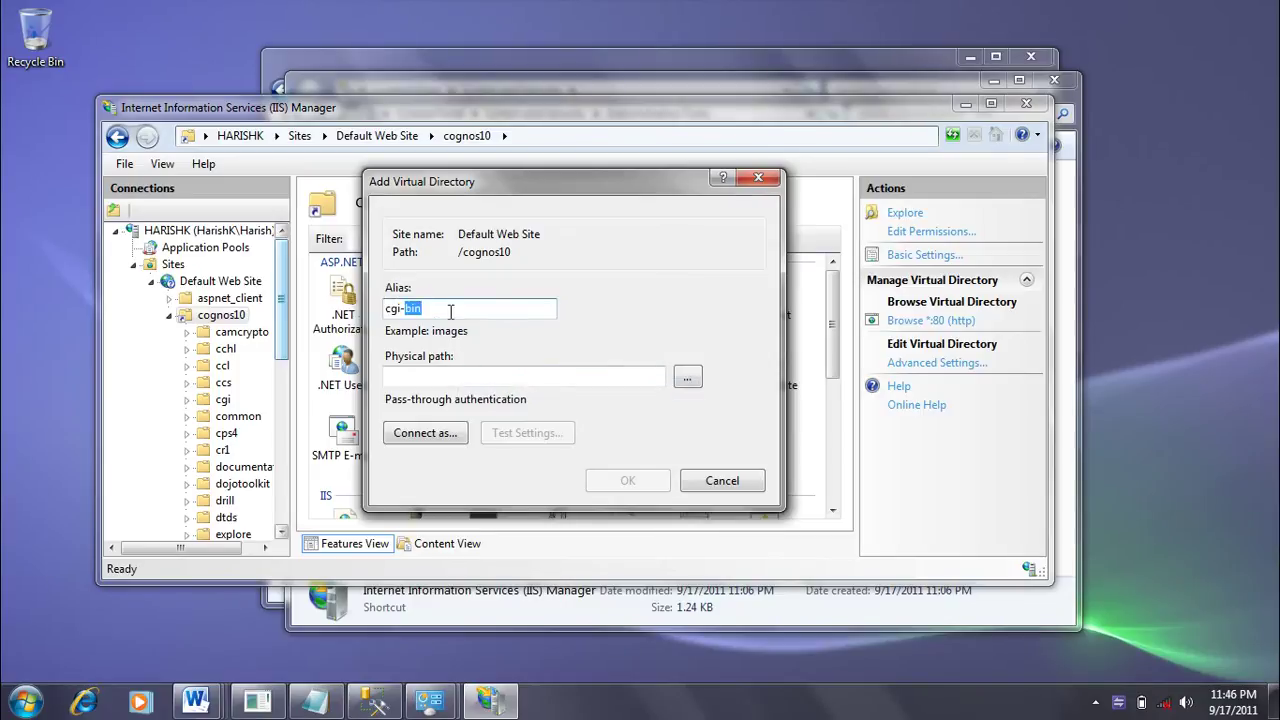
Step: Browse for the cgi-bin directory's physical path and expand C:\Program Files (x86)\ibm\cognos\c10
click(687, 376)
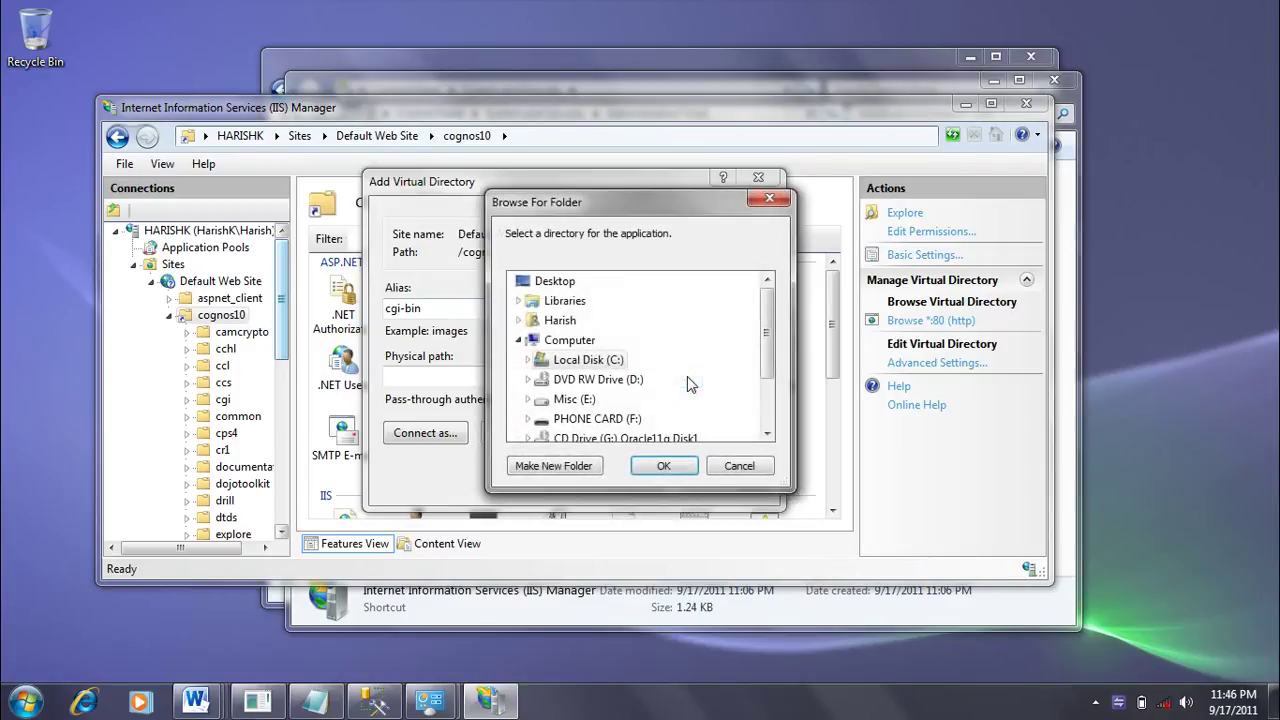
click(529, 360)
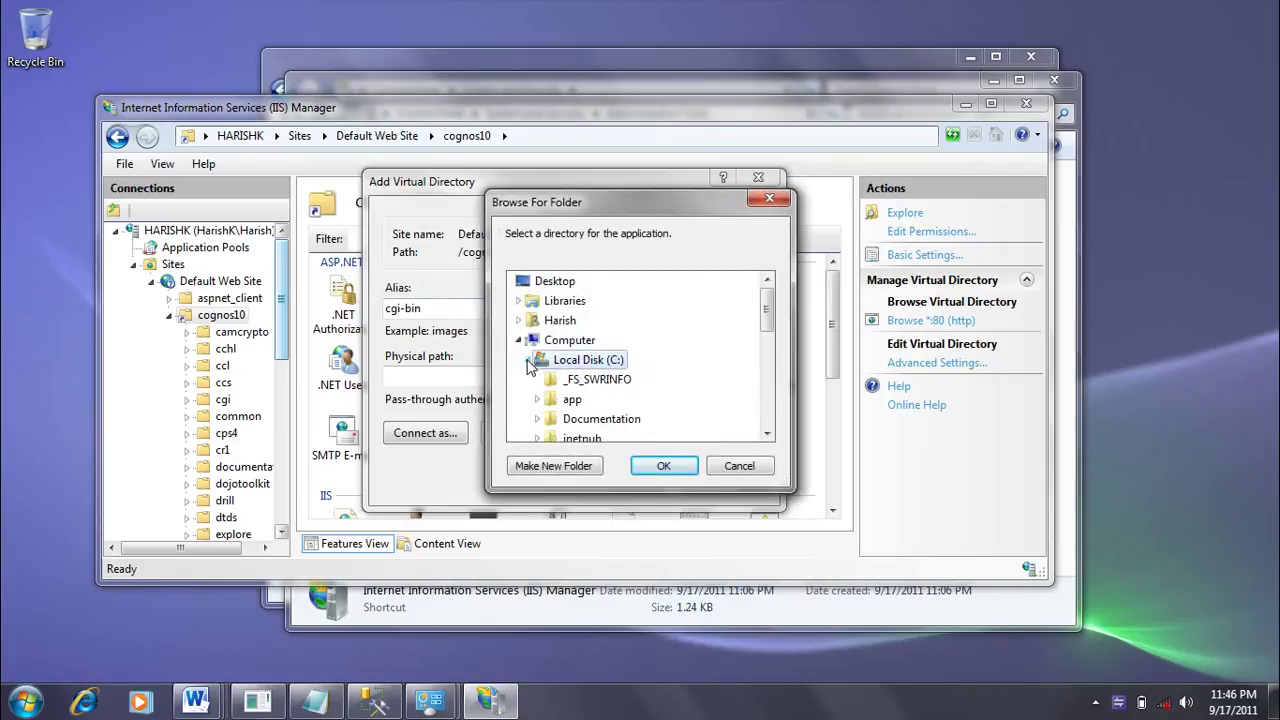
scroll(552, 376, down, 2)
scroll(555, 378, down, 1)
double_click(550, 358)
scroll(648, 360, down, 2)
scroll(650, 365, down, 6)
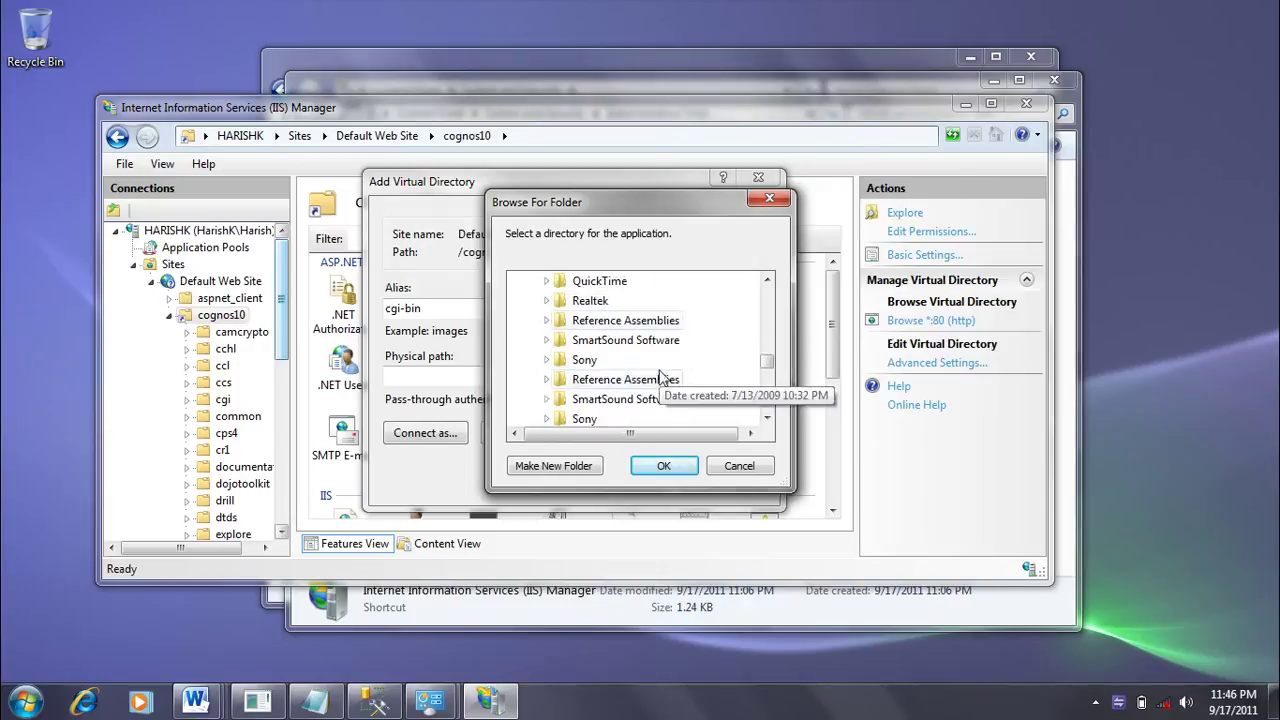
scroll(665, 375, down, 4)
scroll(667, 368, up, 8)
scroll(665, 370, up, 4)
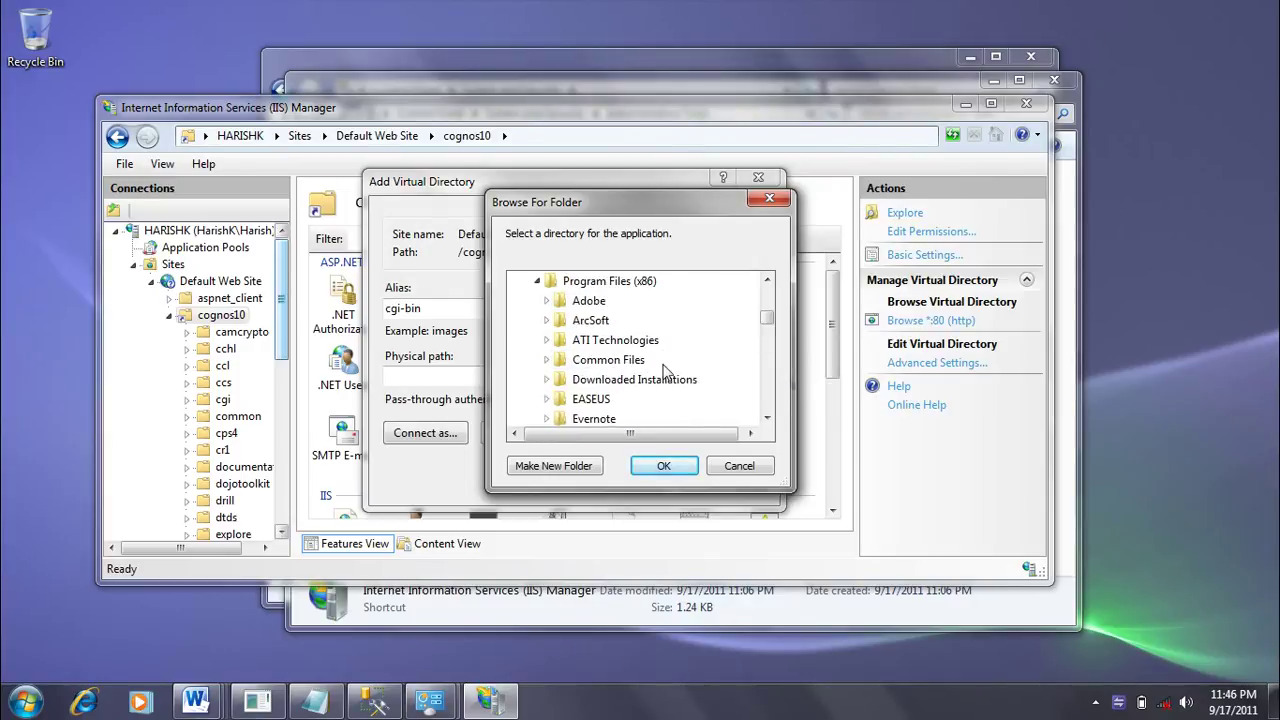
scroll(665, 371, down, 2)
double_click(562, 320)
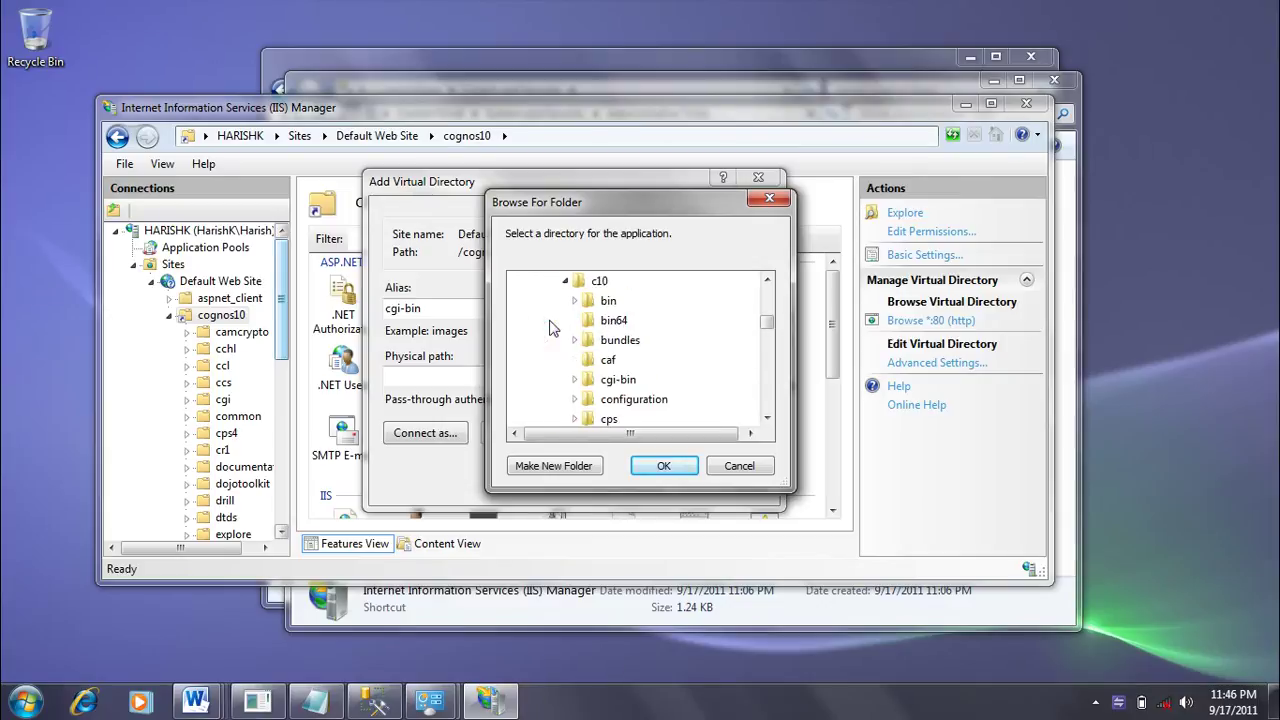
Step: Choose the cgi-bin folder under c10 as the physical path and create the cgi-bin virtual directory
scroll(672, 368, down, 1)
scroll(672, 366, up, 2)
scroll(676, 374, down, 1)
double_click(614, 380)
click(662, 469)
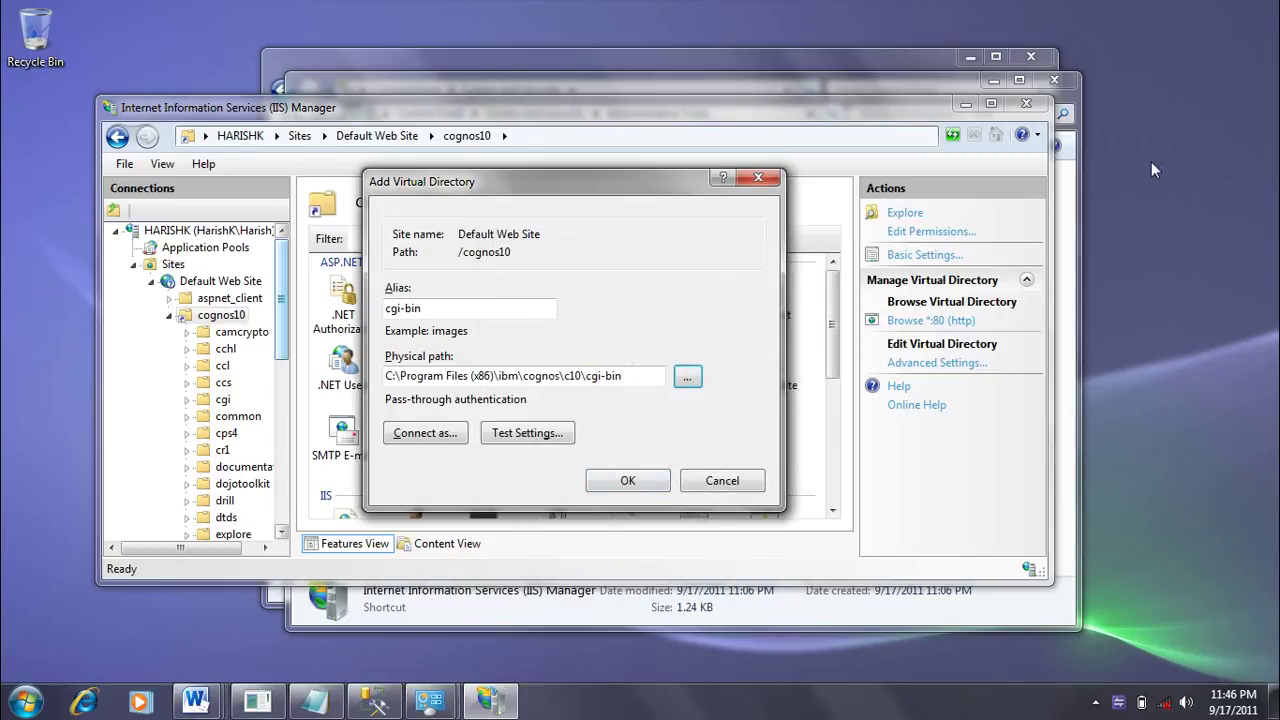
click(625, 481)
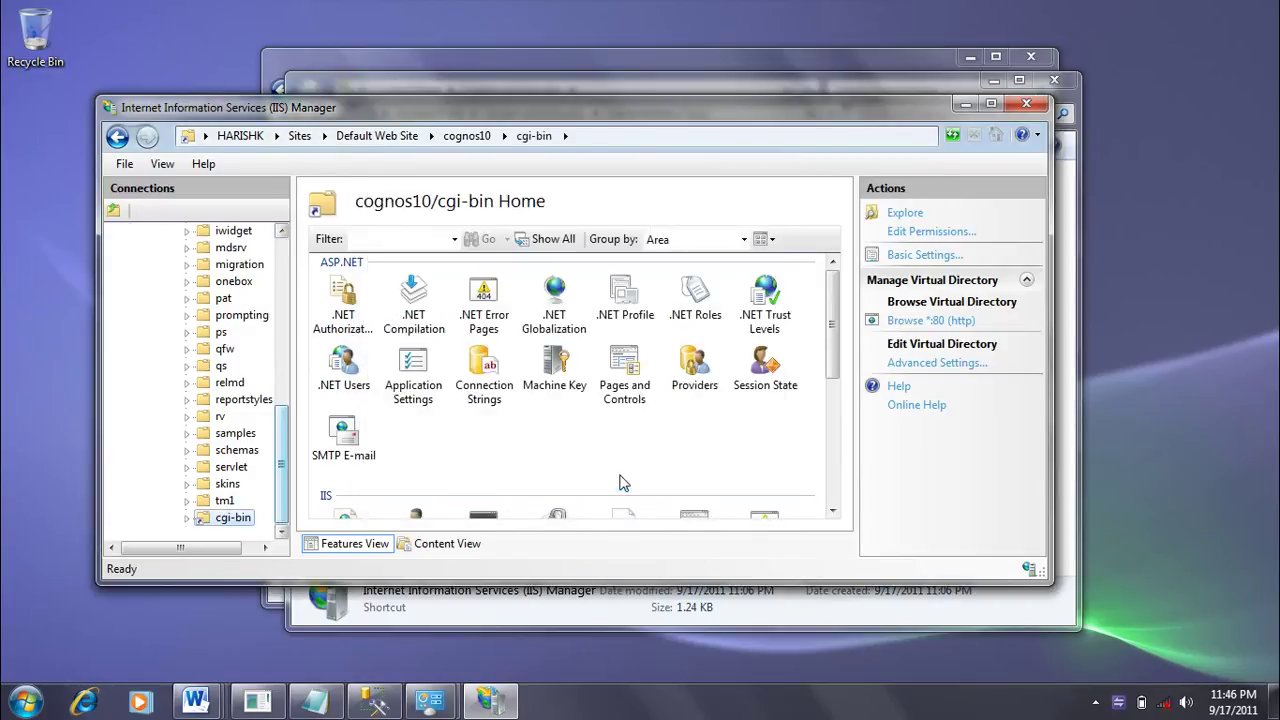
Step: Examine the IIS features of the server node, including Handler Mappings and ISAPI and CGI Restrictions
click(548, 458)
scroll(544, 455, down, 3)
scroll(544, 455, up, 3)
drag(283, 455, 288, 250)
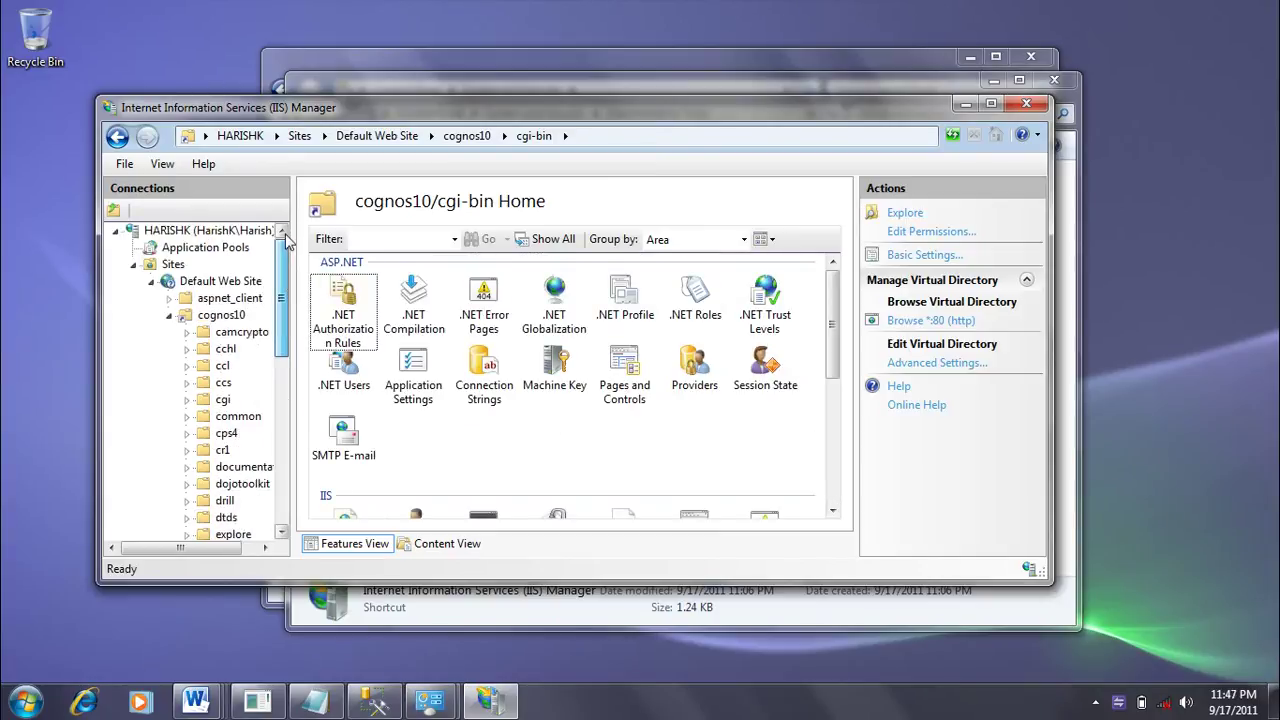
click(200, 232)
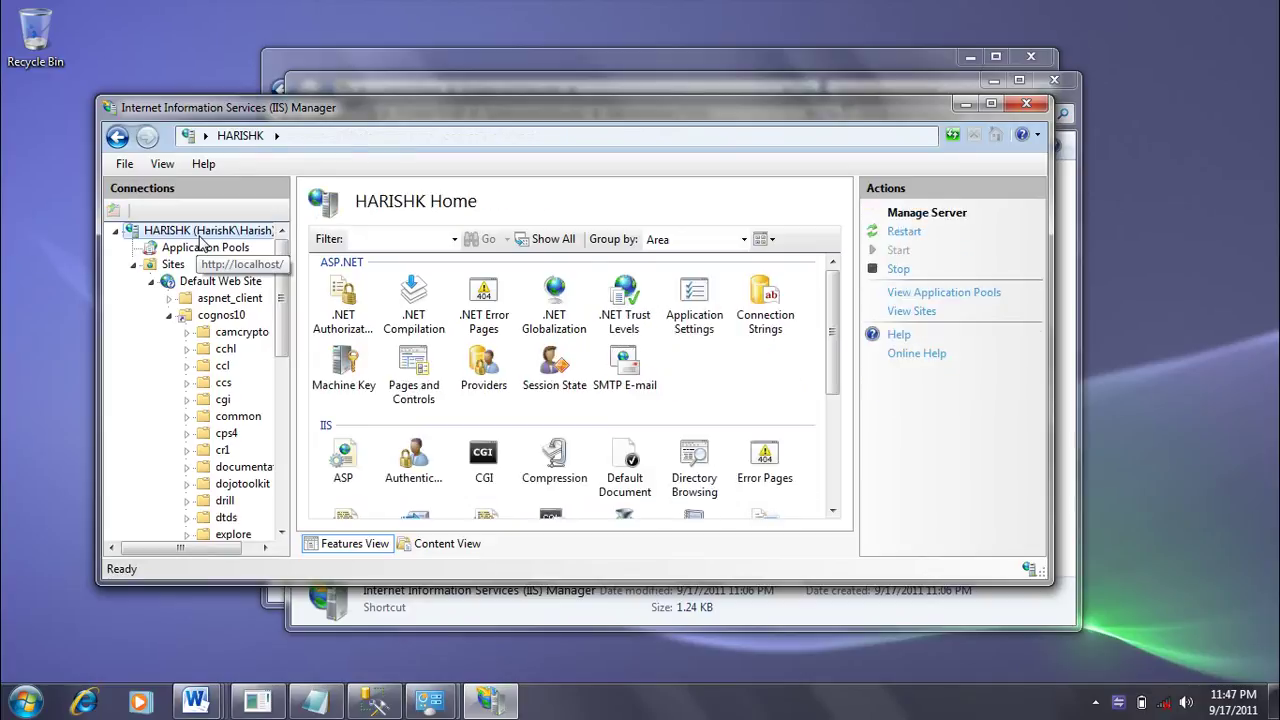
scroll(200, 240, down, 5)
scroll(200, 240, up, 5)
scroll(838, 374, down, 3)
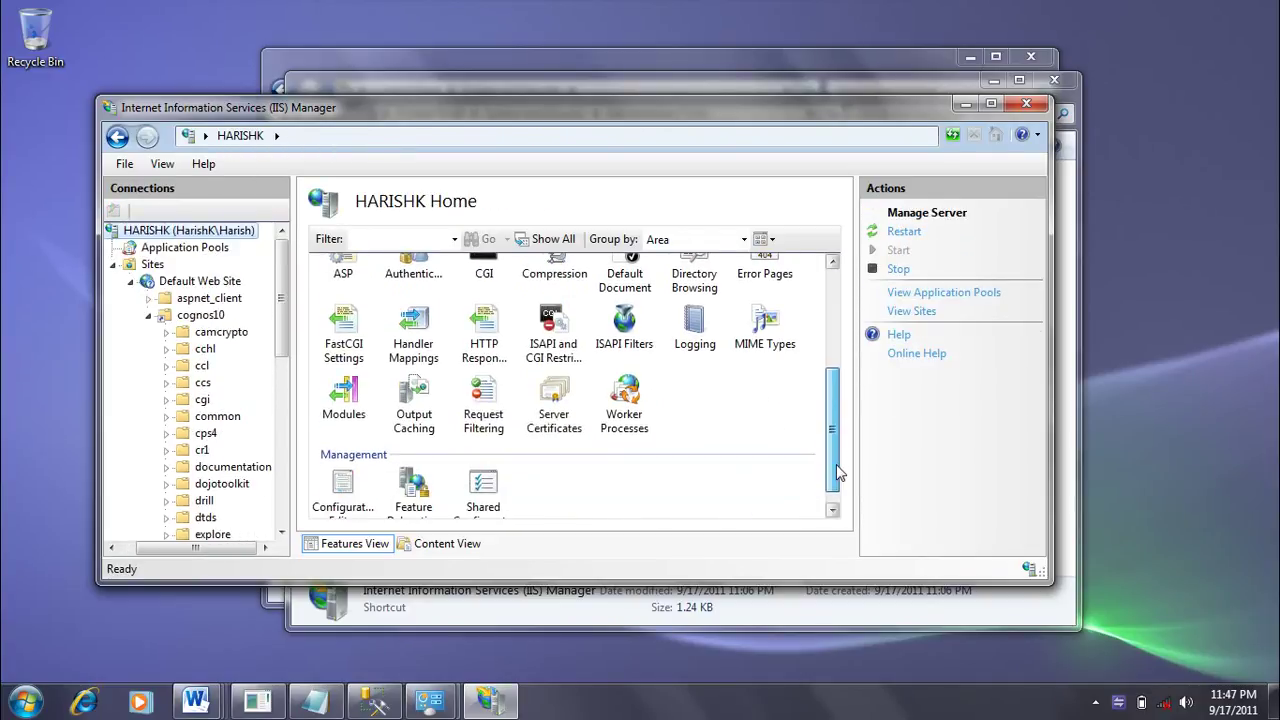
click(420, 345)
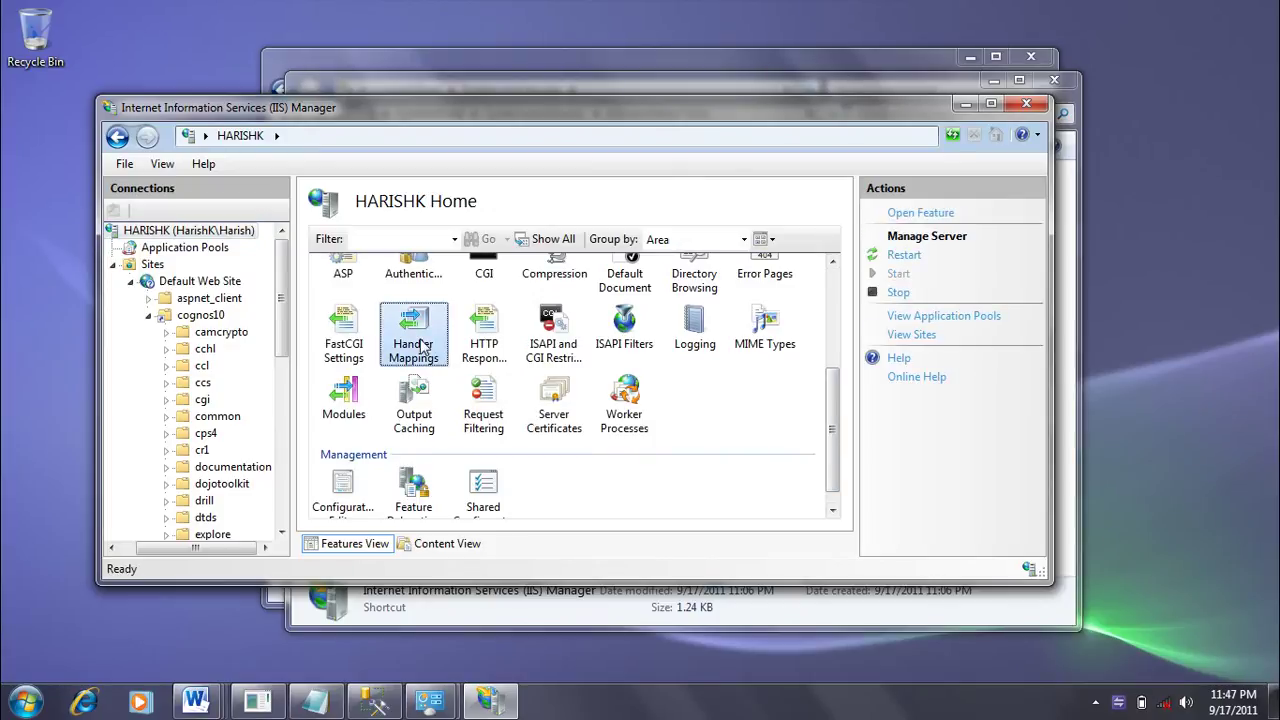
scroll(610, 430, up, 4)
scroll(748, 429, down, 4)
scroll(537, 373, up, 2)
click(560, 415)
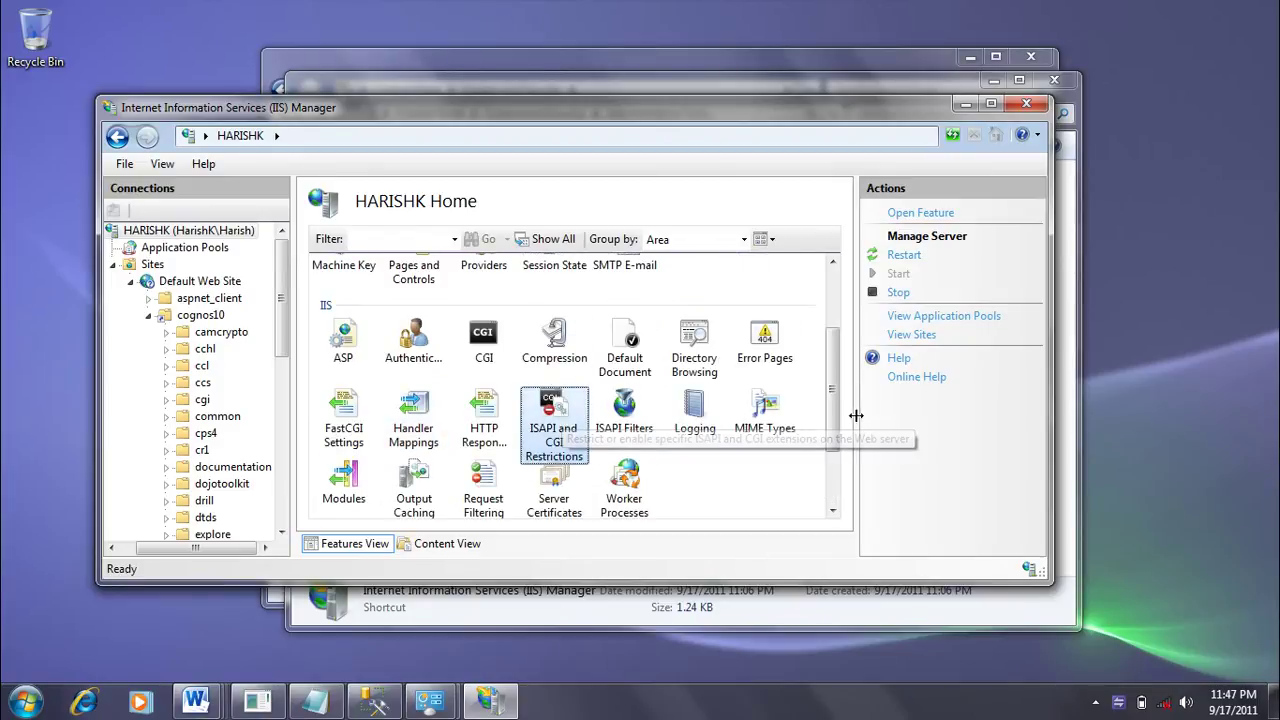
scroll(560, 418, up, 2)
Step: Begin another new virtual directory beneath cognos10 with the alias help
click(200, 315)
click(147, 316)
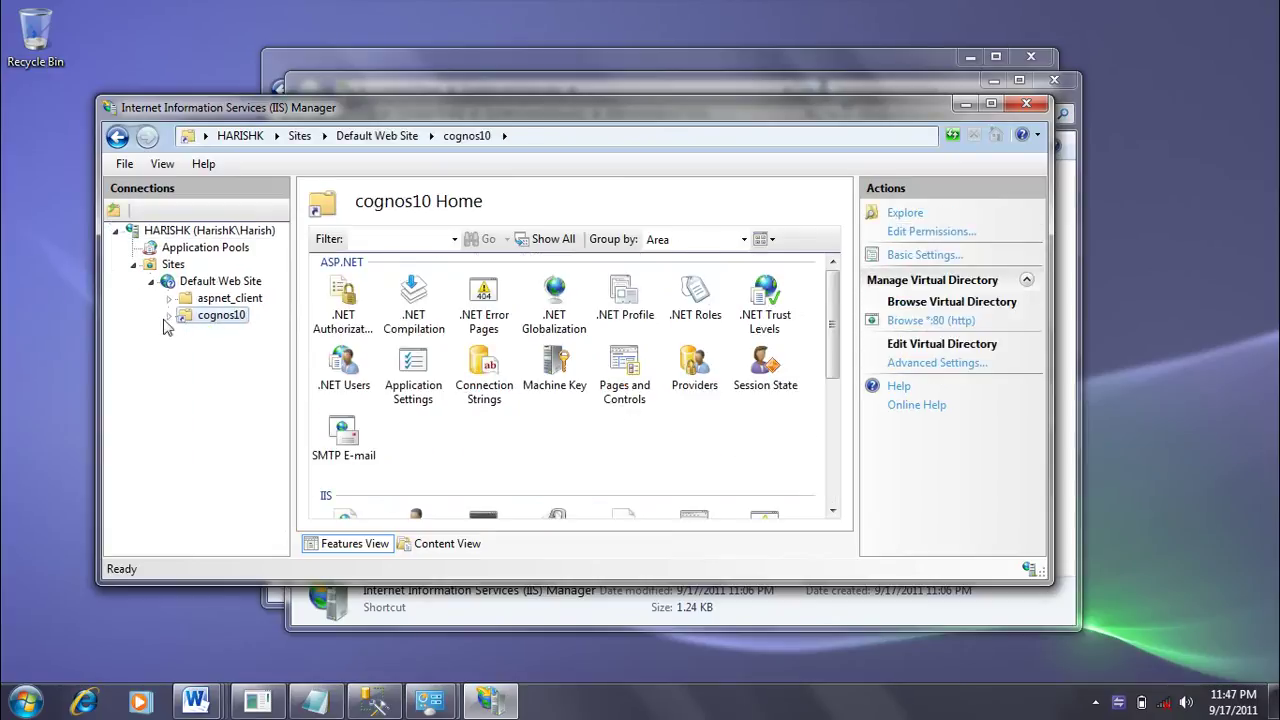
click(169, 315)
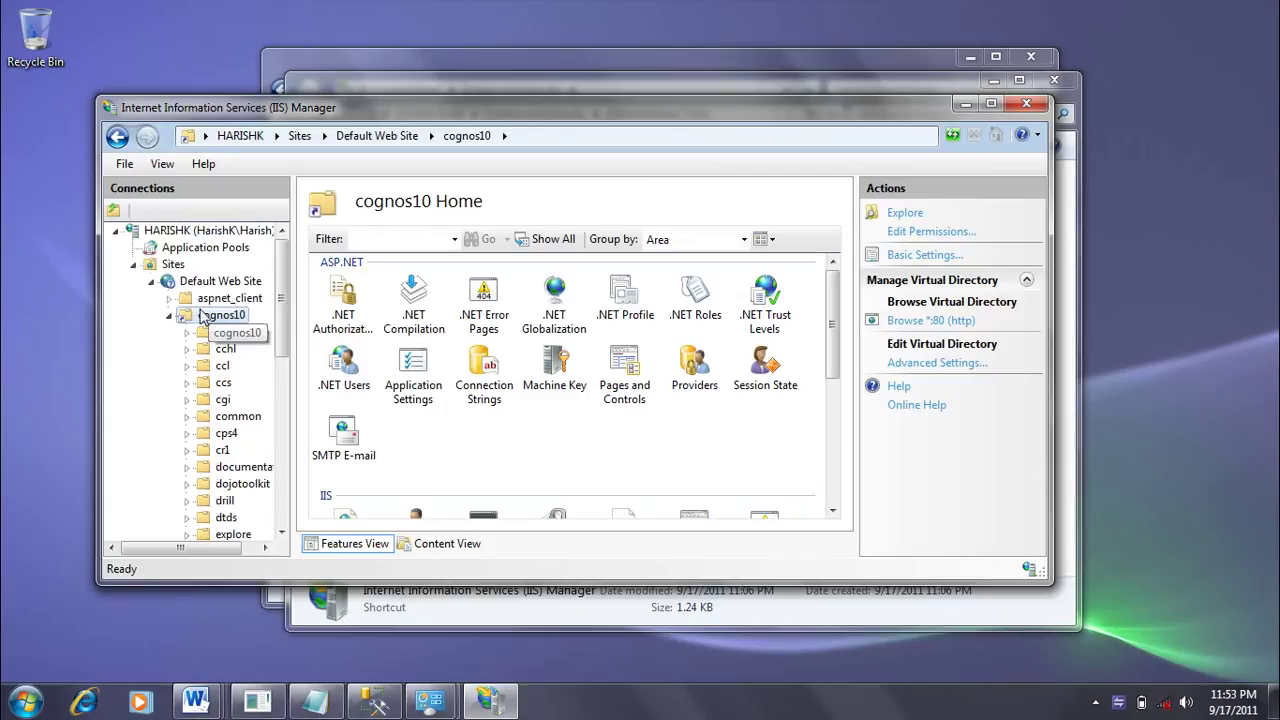
right_click(205, 320)
click(272, 412)
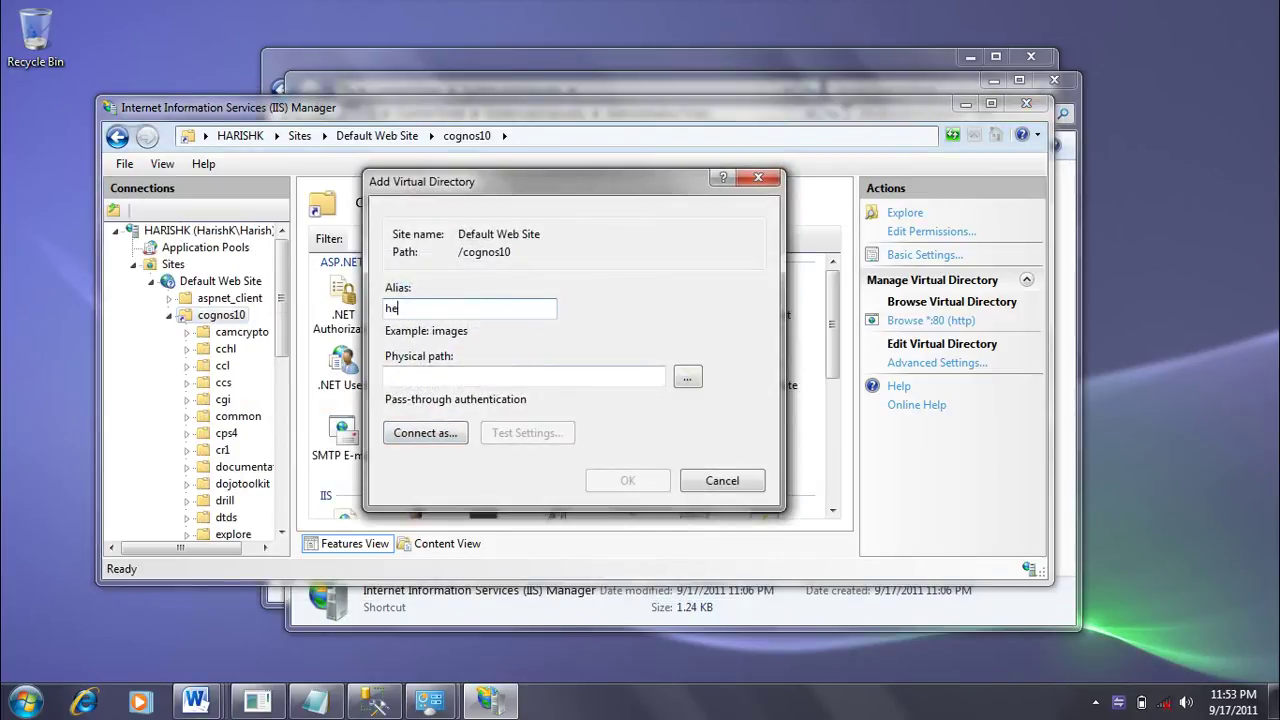
Step: Browse for the help directory's physical path and expand Program Files (x86) on Local Disk (C:)
click(686, 378)
click(526, 361)
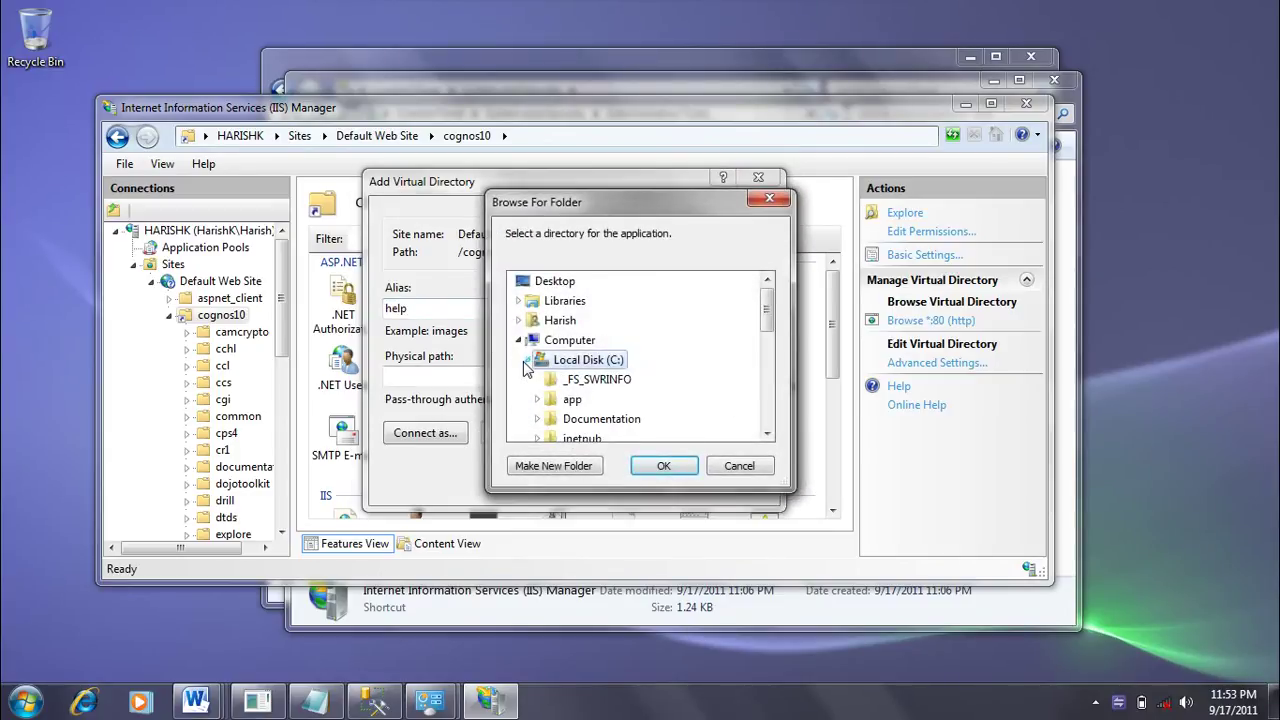
scroll(577, 374, down, 3)
click(605, 343)
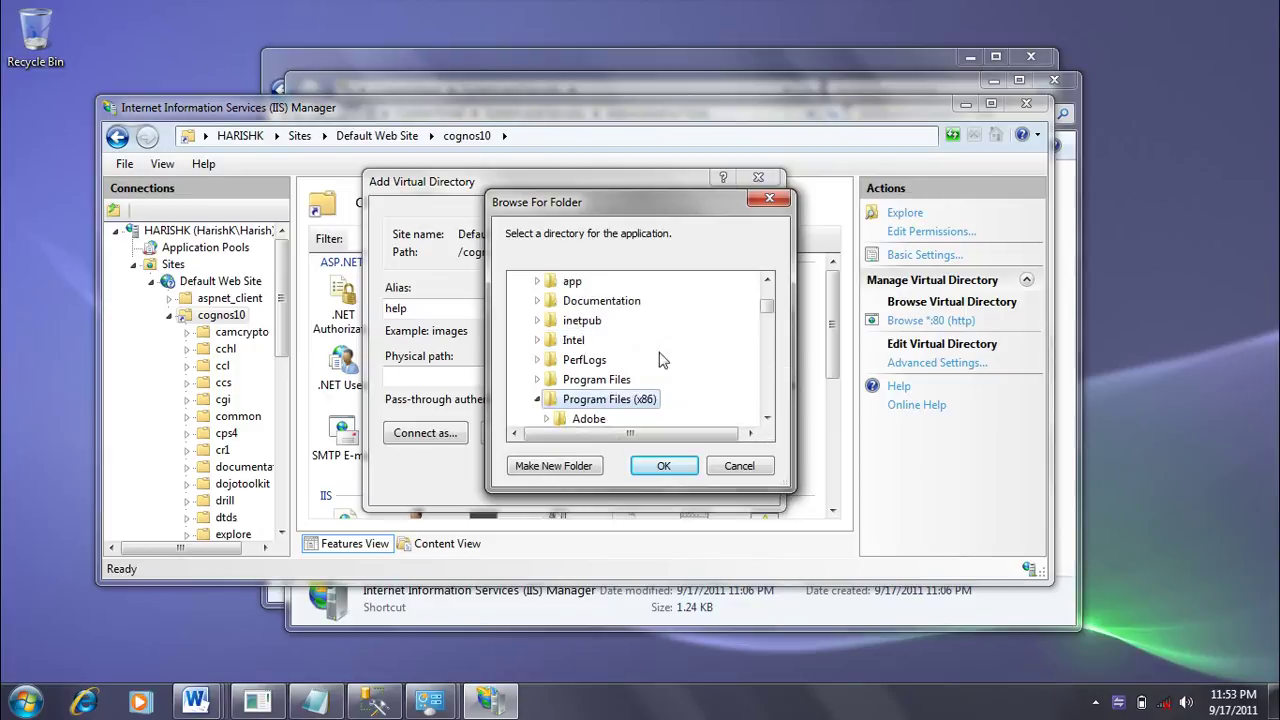
scroll(670, 365, down, 10)
scroll(684, 369, down, 4)
scroll(684, 369, up, 5)
scroll(684, 369, up, 1)
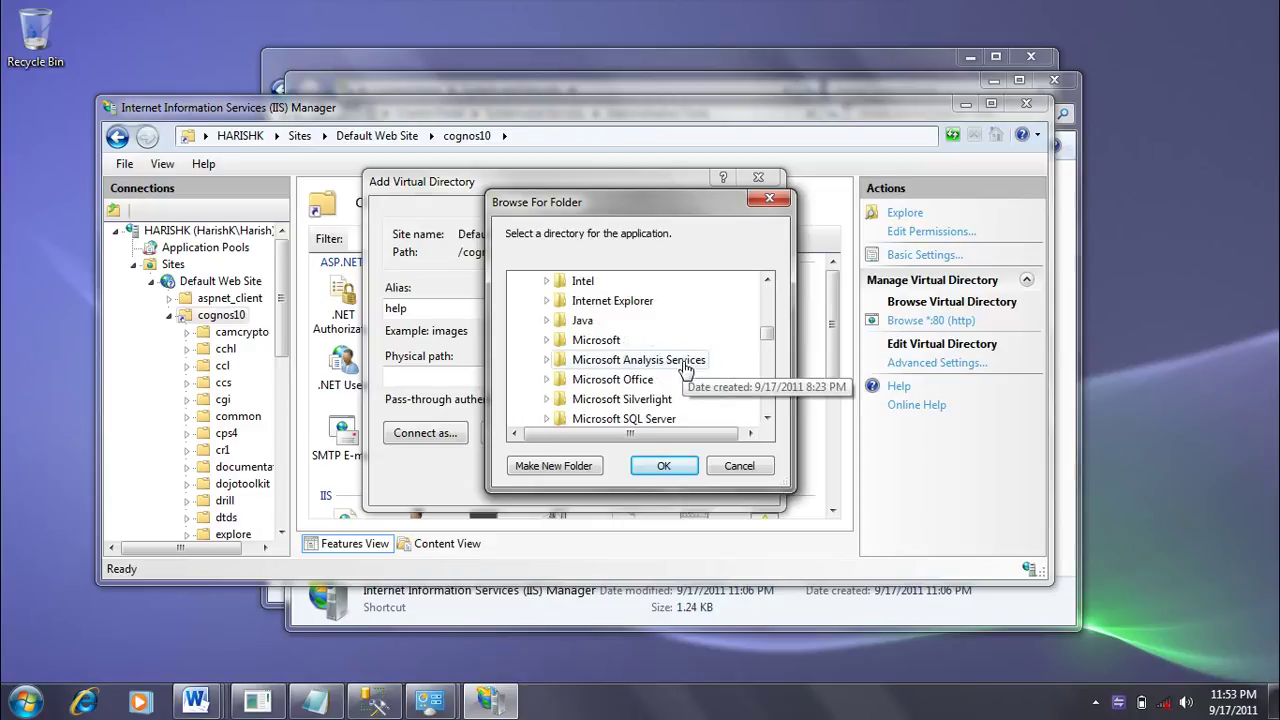
scroll(650, 367, up, 4)
scroll(643, 381, down, 2)
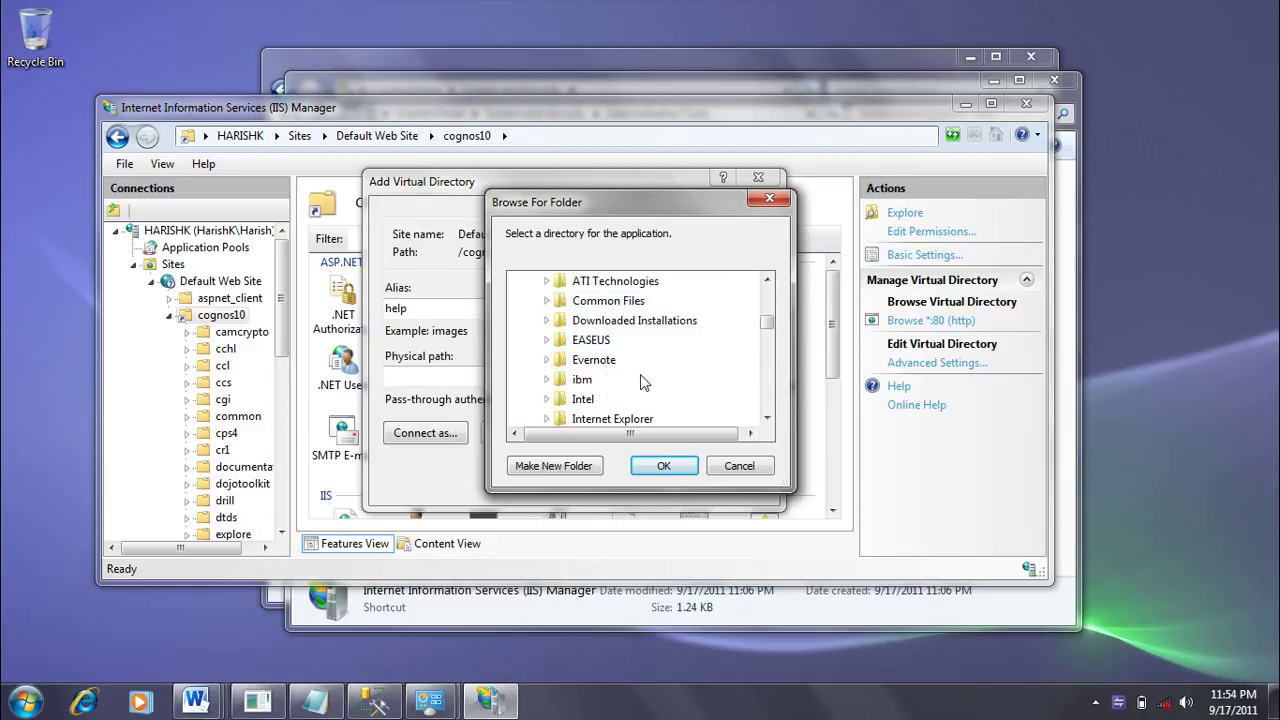
Step: Set the help directory's physical path to ibm\cognos\c10\webcontent\documentation under Program Files (x86) and create it
click(547, 381)
scroll(670, 383, down, 1)
scroll(670, 383, down, 4)
scroll(670, 383, up, 4)
scroll(712, 385, up, 3)
scroll(712, 385, down, 3)
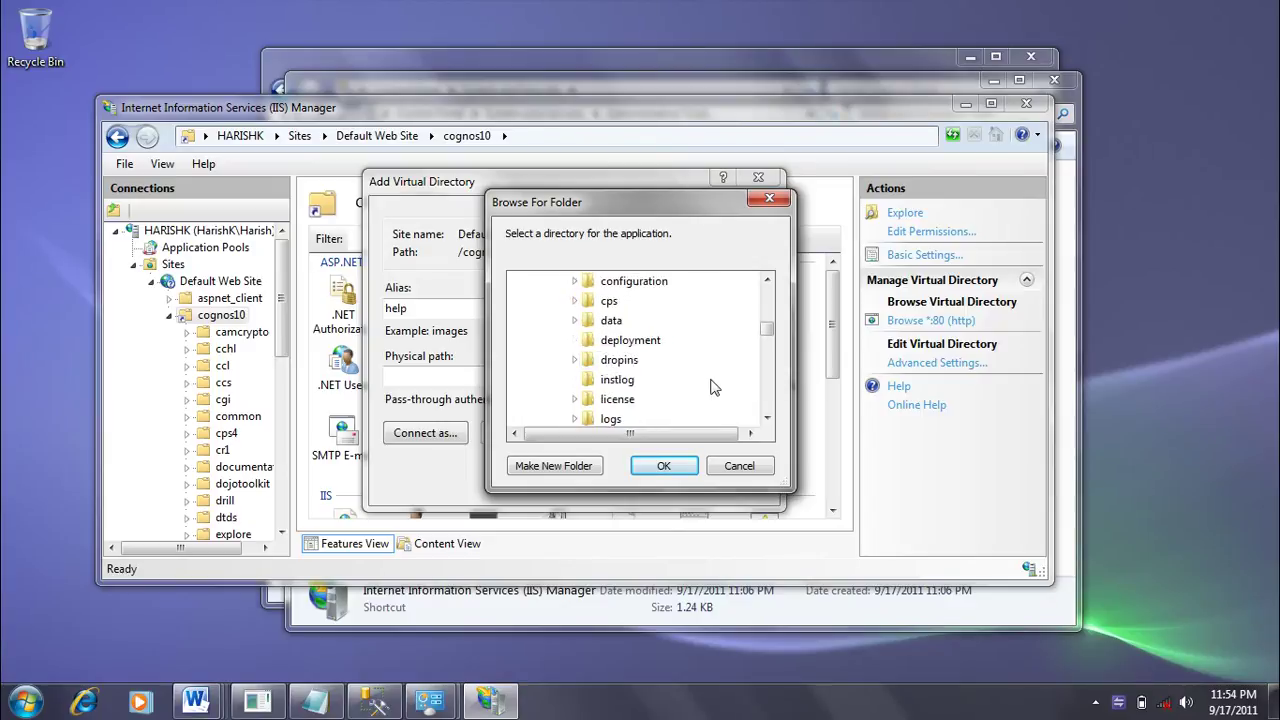
scroll(712, 386, down, 3)
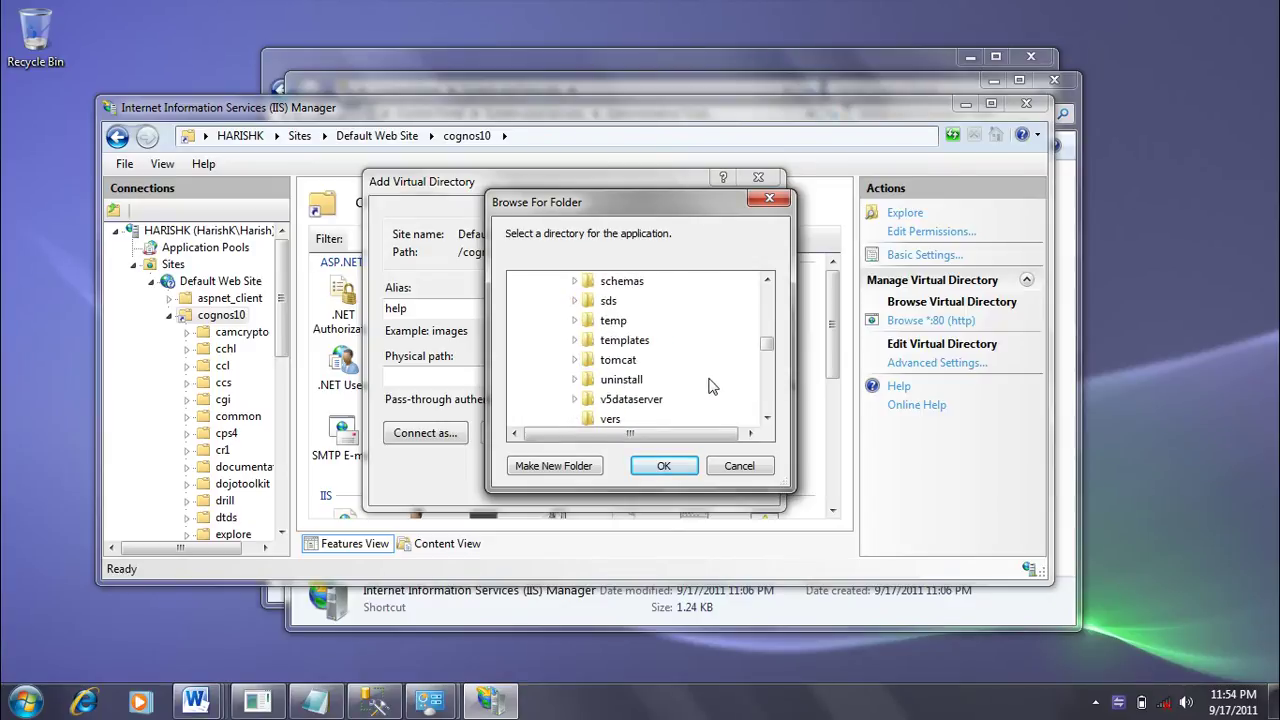
scroll(712, 386, down, 2)
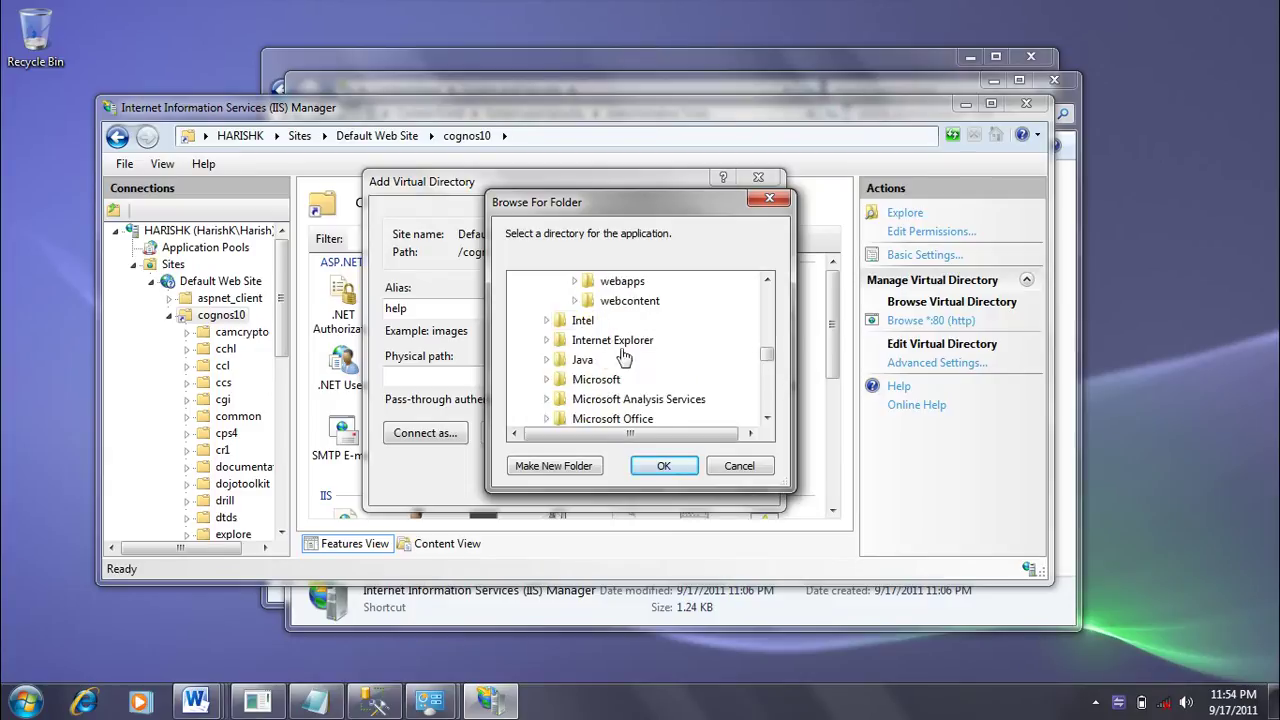
click(574, 300)
scroll(660, 340, down, 3)
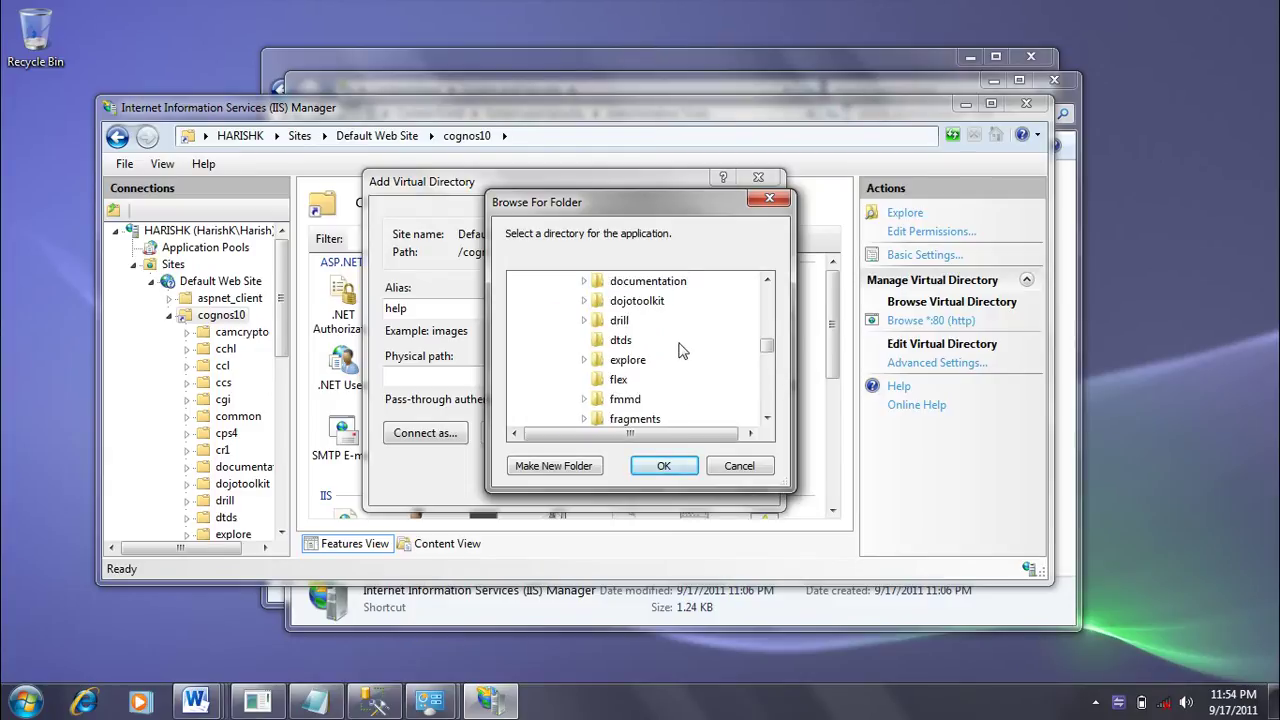
click(640, 281)
click(666, 466)
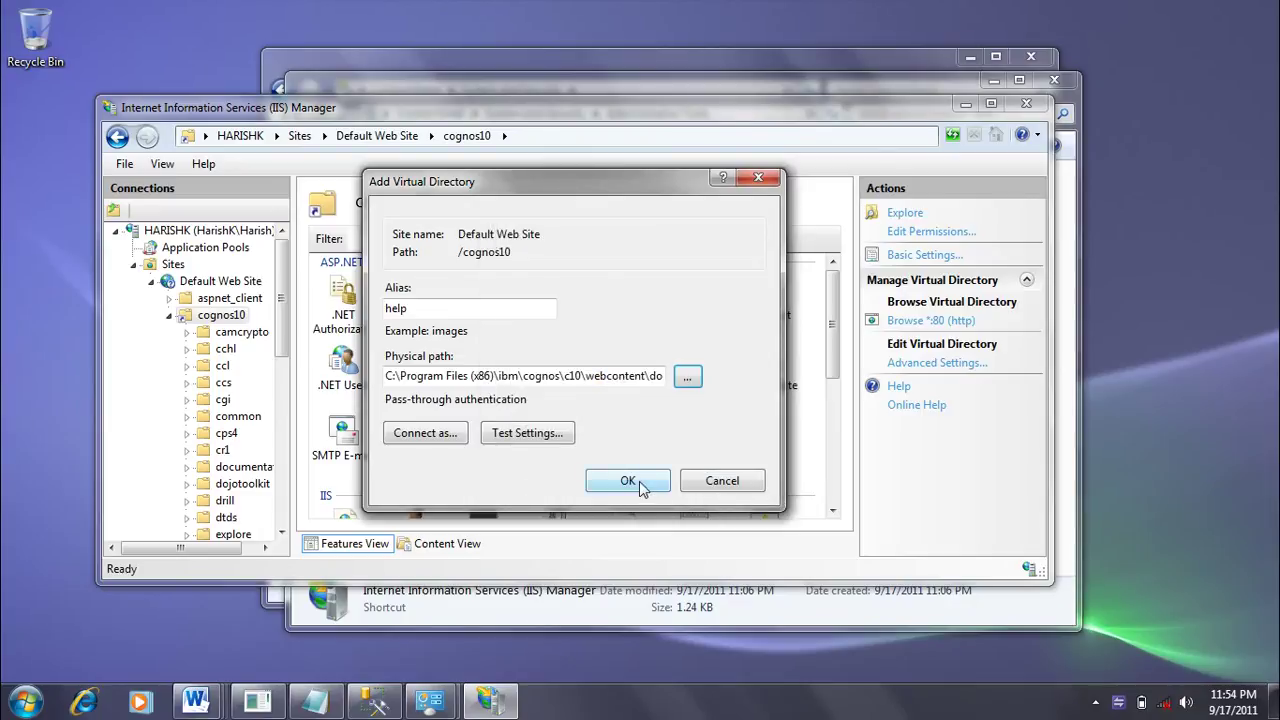
click(641, 487)
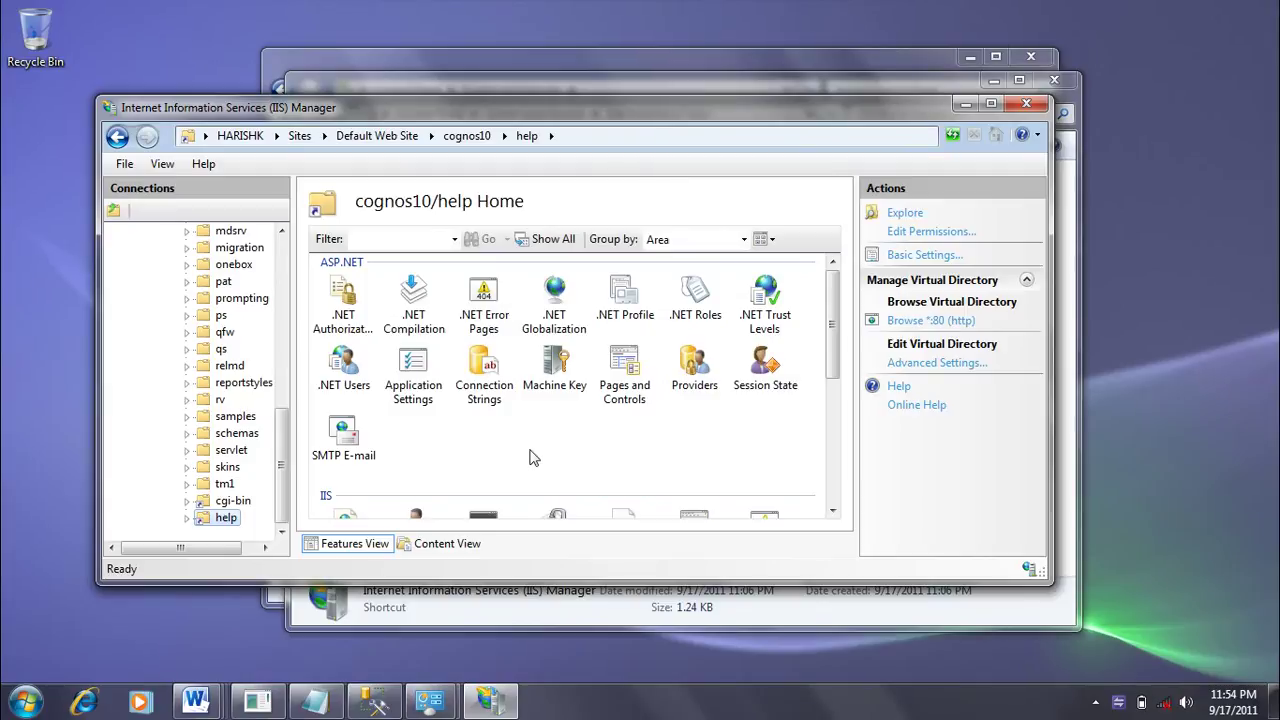
Step: Open ISAPI and CGI Restrictions for the server node at the root of the connections tree
scroll(220, 505, up, 8)
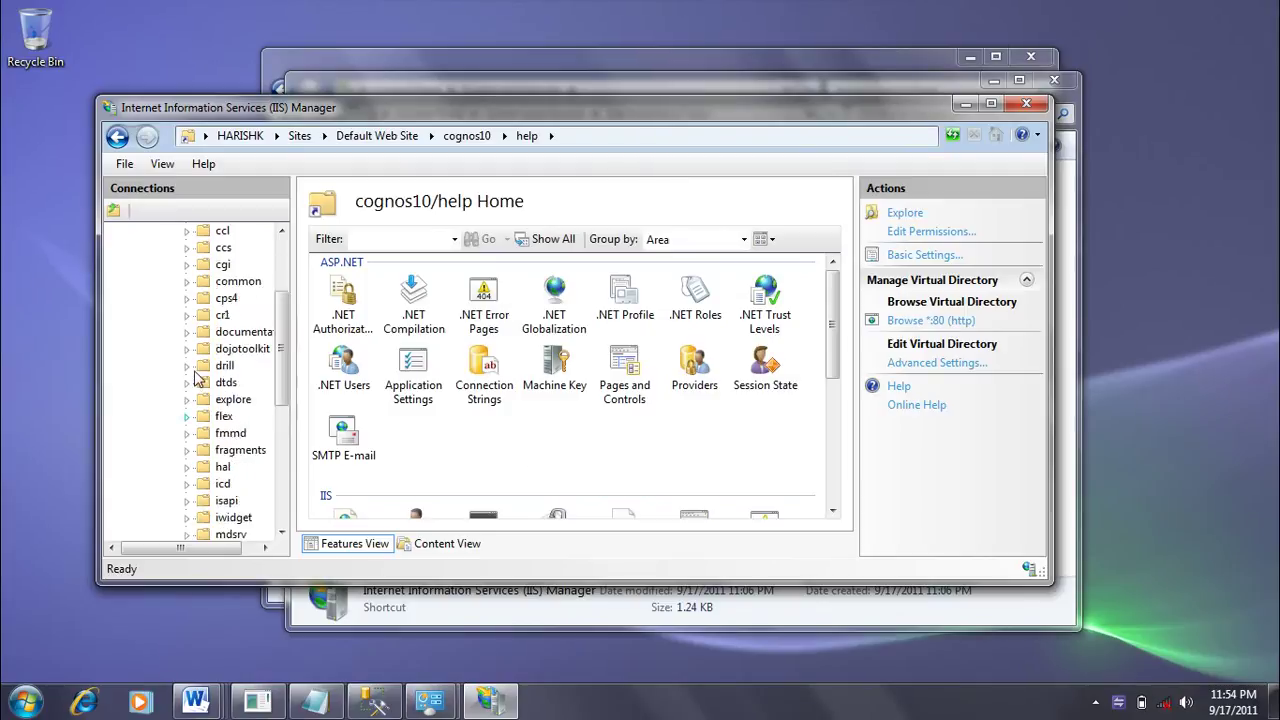
click(175, 230)
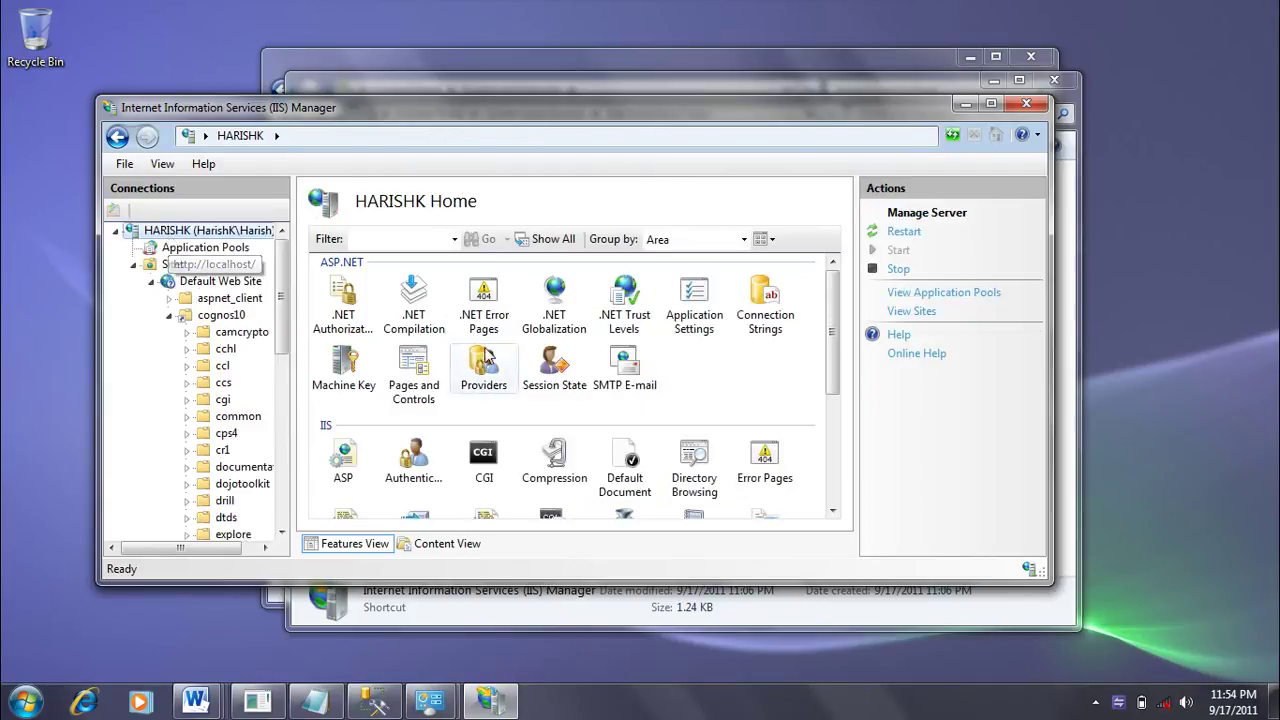
scroll(200, 400, down, 5)
scroll(686, 397, down, 3)
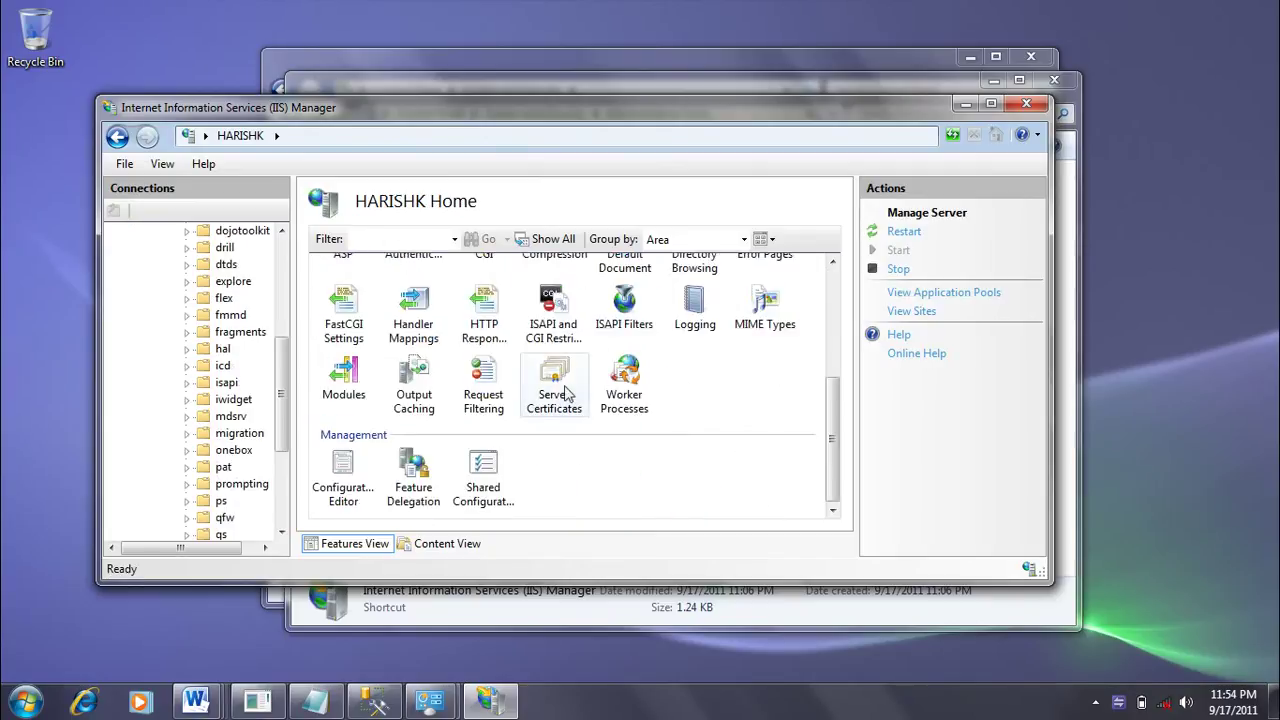
scroll(575, 395, up, 1)
click(553, 432)
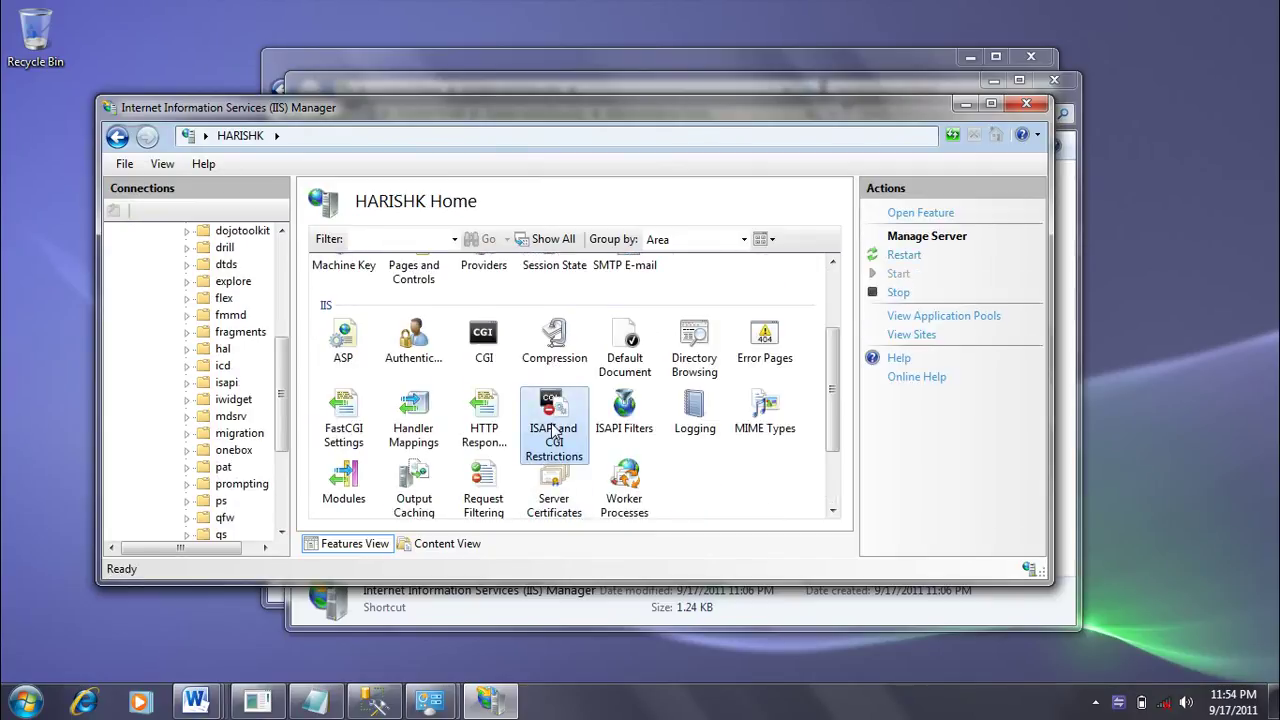
double_click(556, 415)
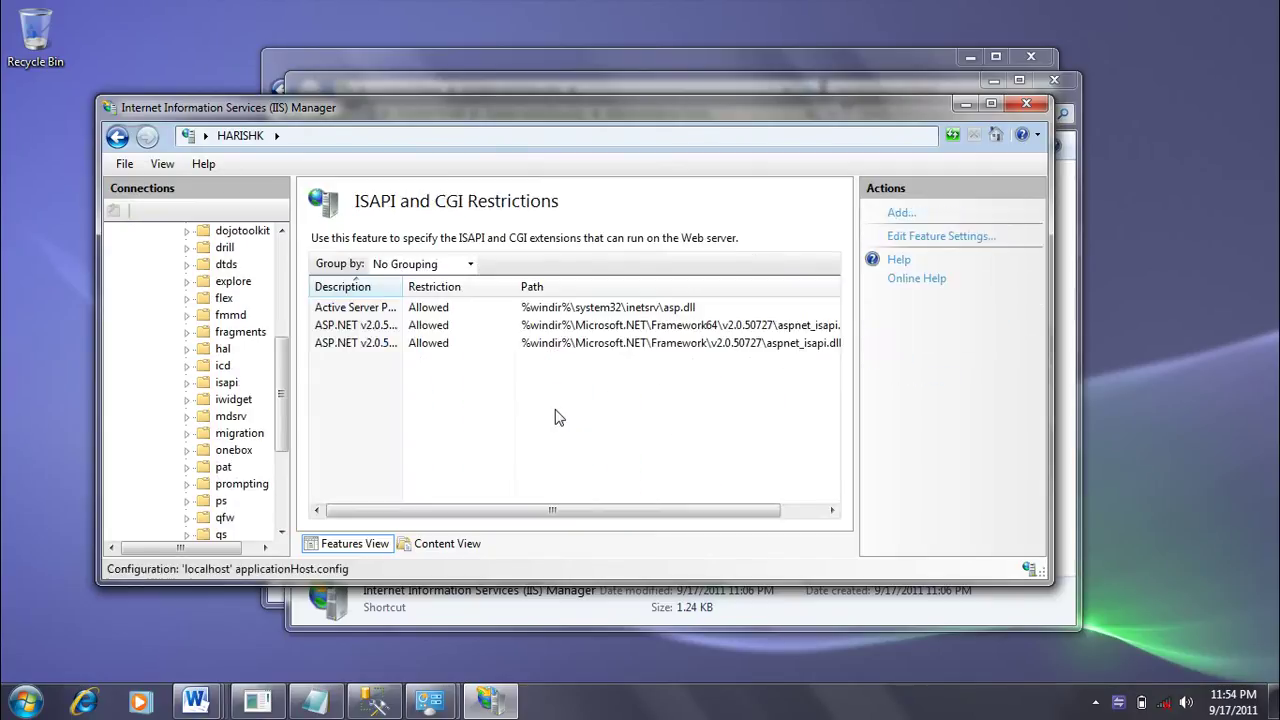
Step: Begin adding an ISAPI or CGI restriction and browse for its path to Program Files (x86)\ibm on Local Disk (C:)
click(895, 214)
click(746, 297)
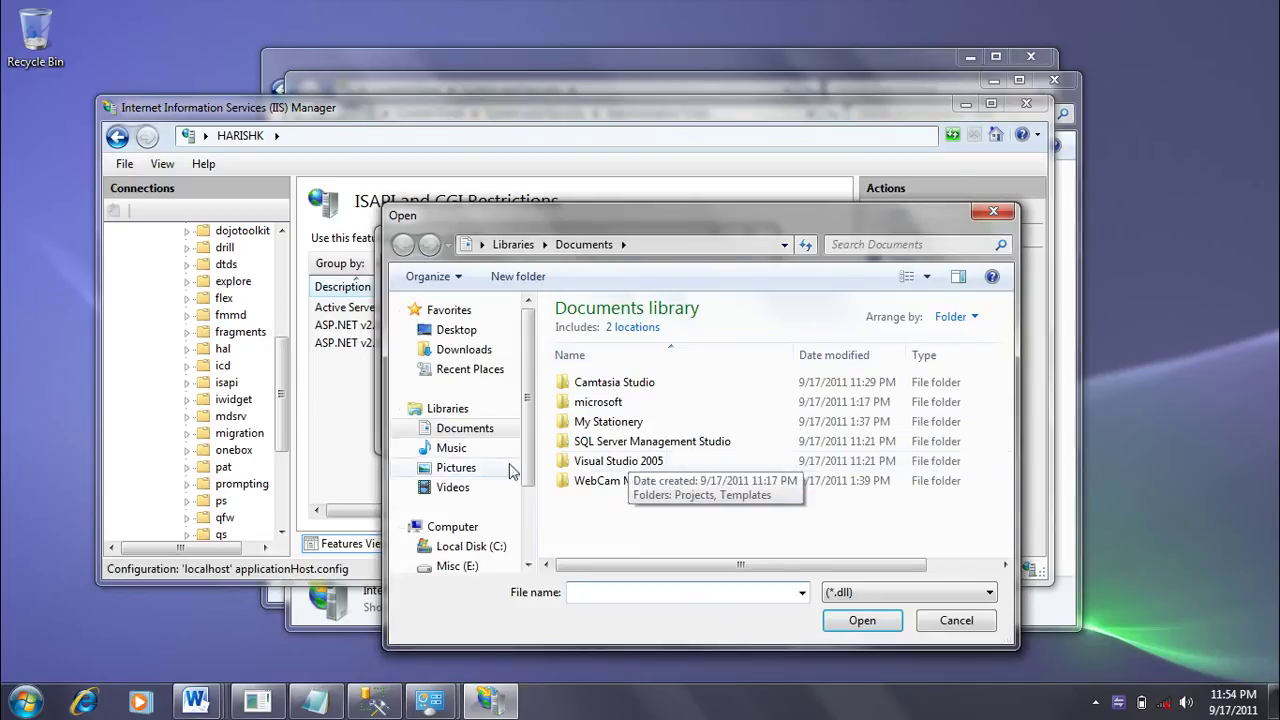
click(470, 548)
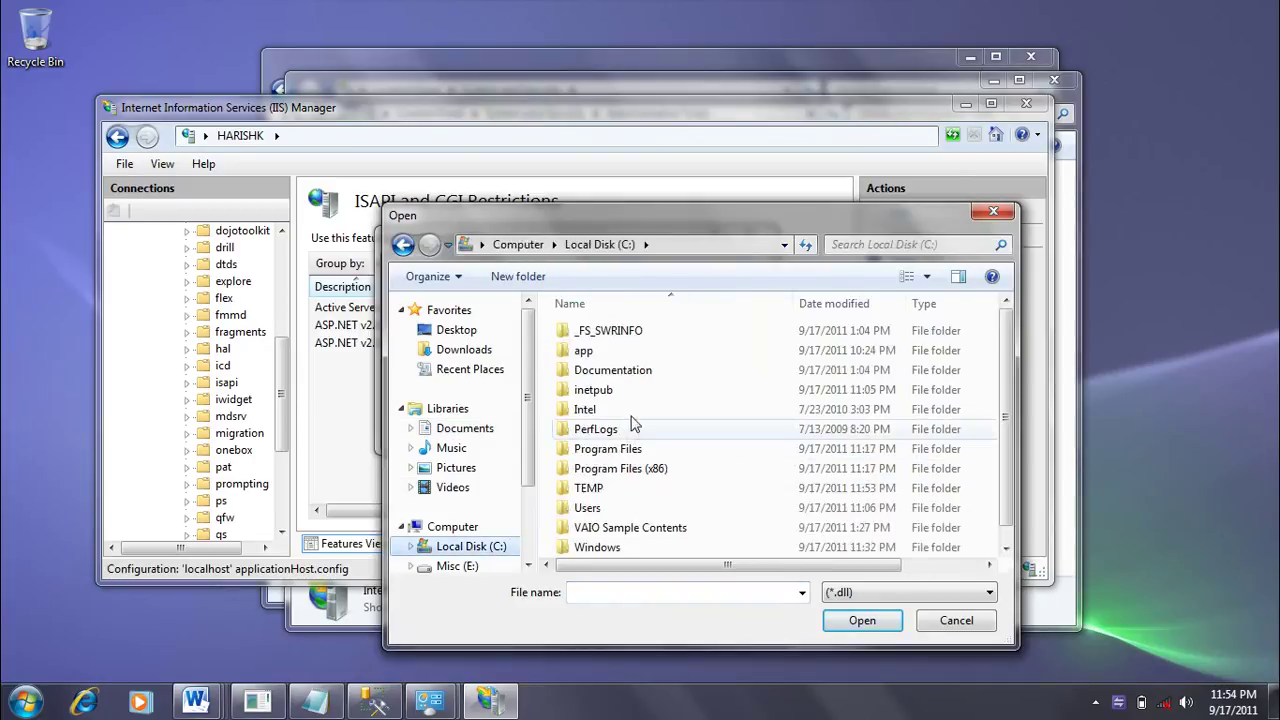
double_click(633, 480)
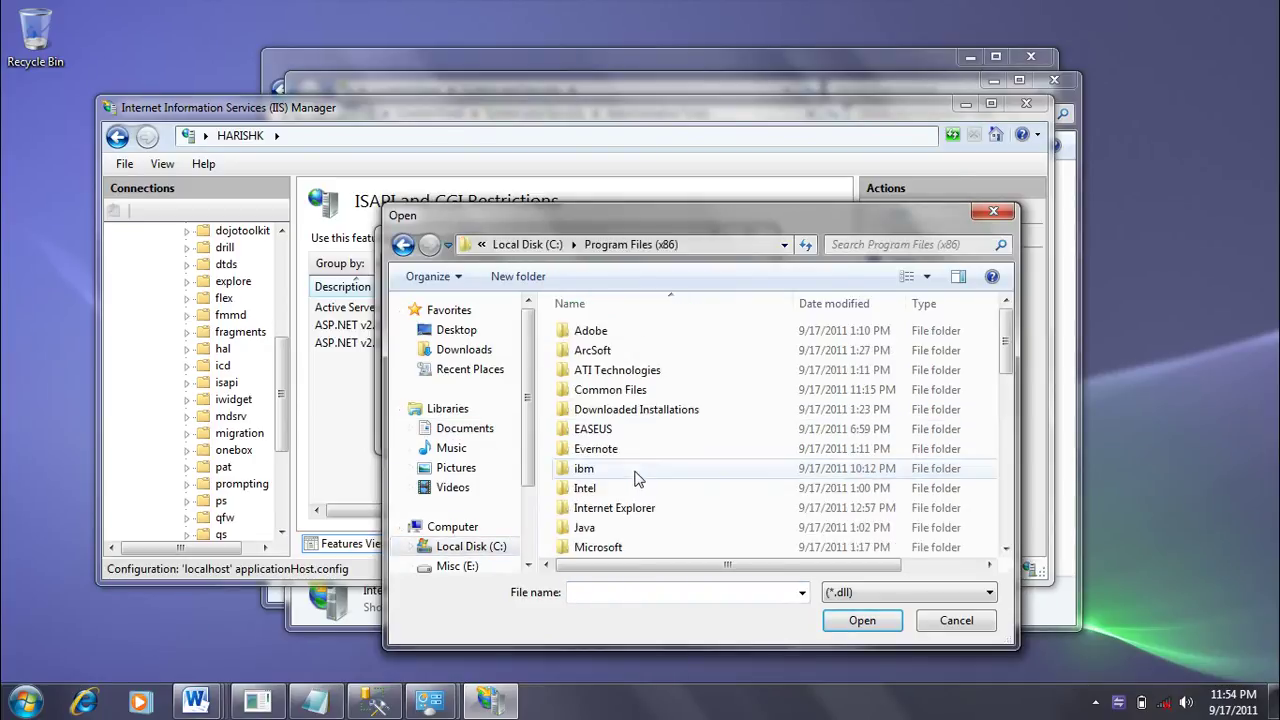
scroll(645, 460, down, 1)
double_click(577, 430)
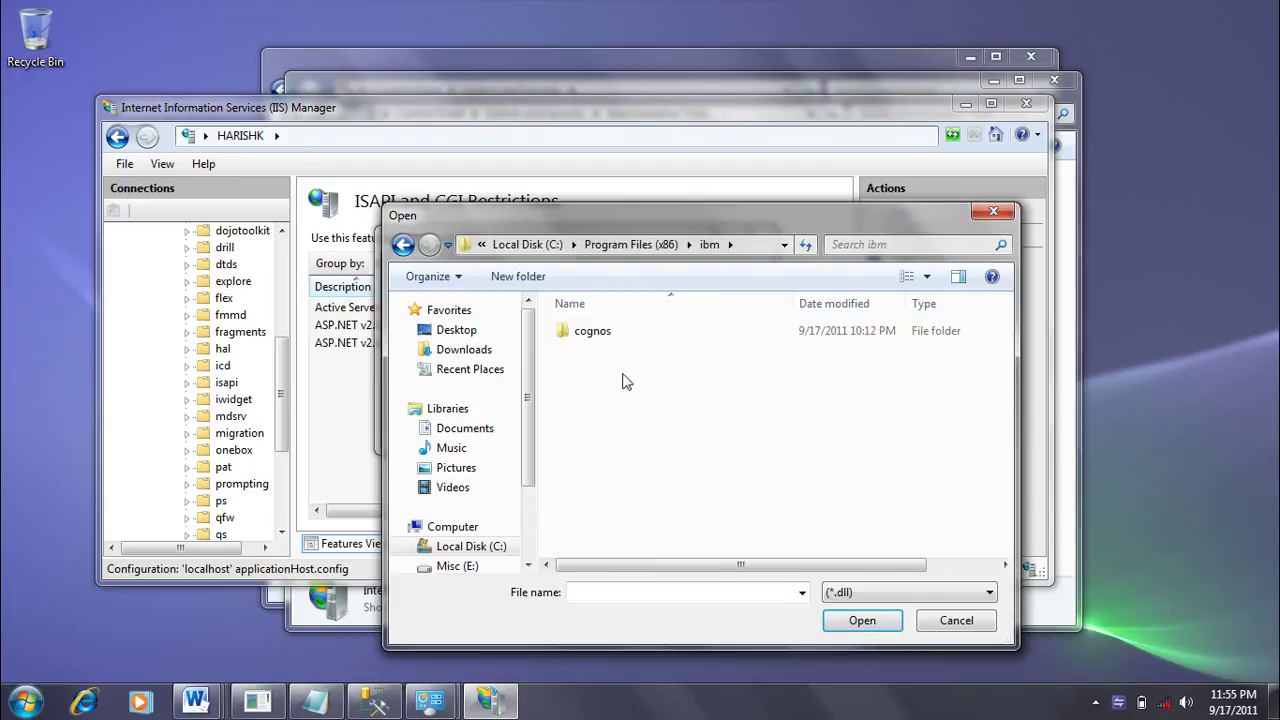
Step: Choose cognosisapi.dll from cognos\c10\cgi-bin within the ibm folder as the restriction's path
double_click(606, 342)
double_click(605, 332)
scroll(612, 335, down, 1)
double_click(657, 371)
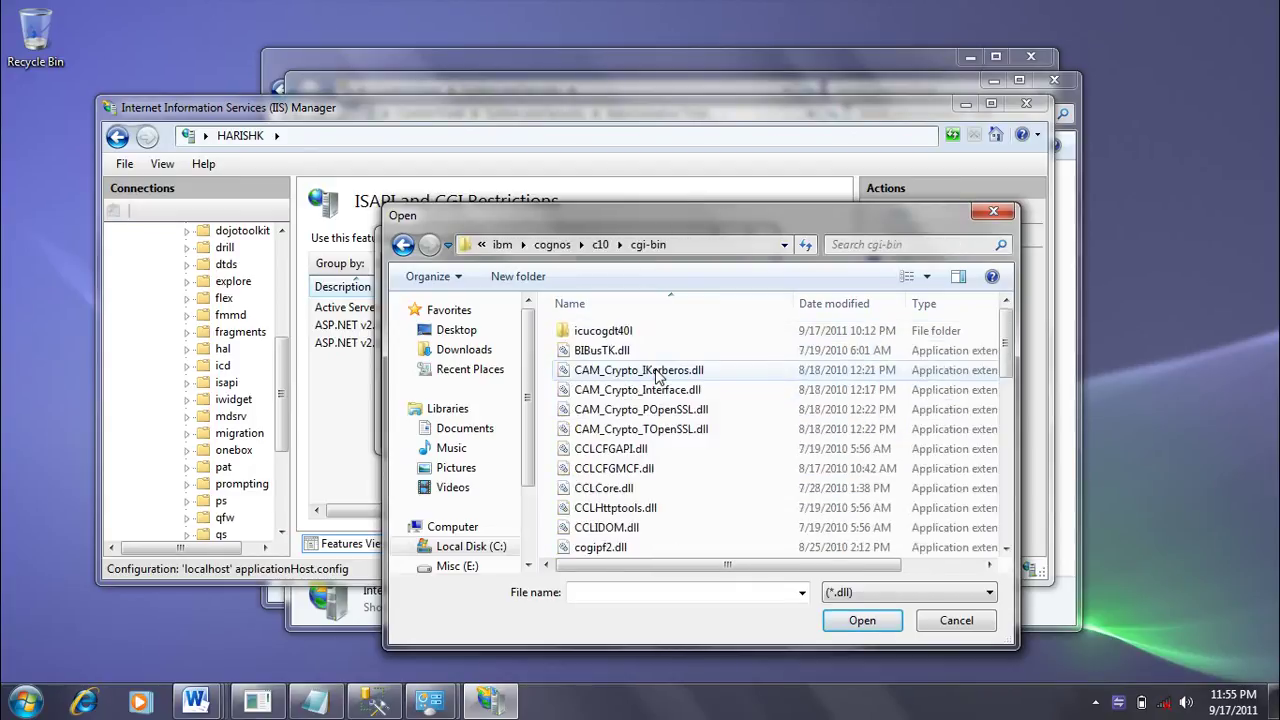
scroll(714, 430, down, 2)
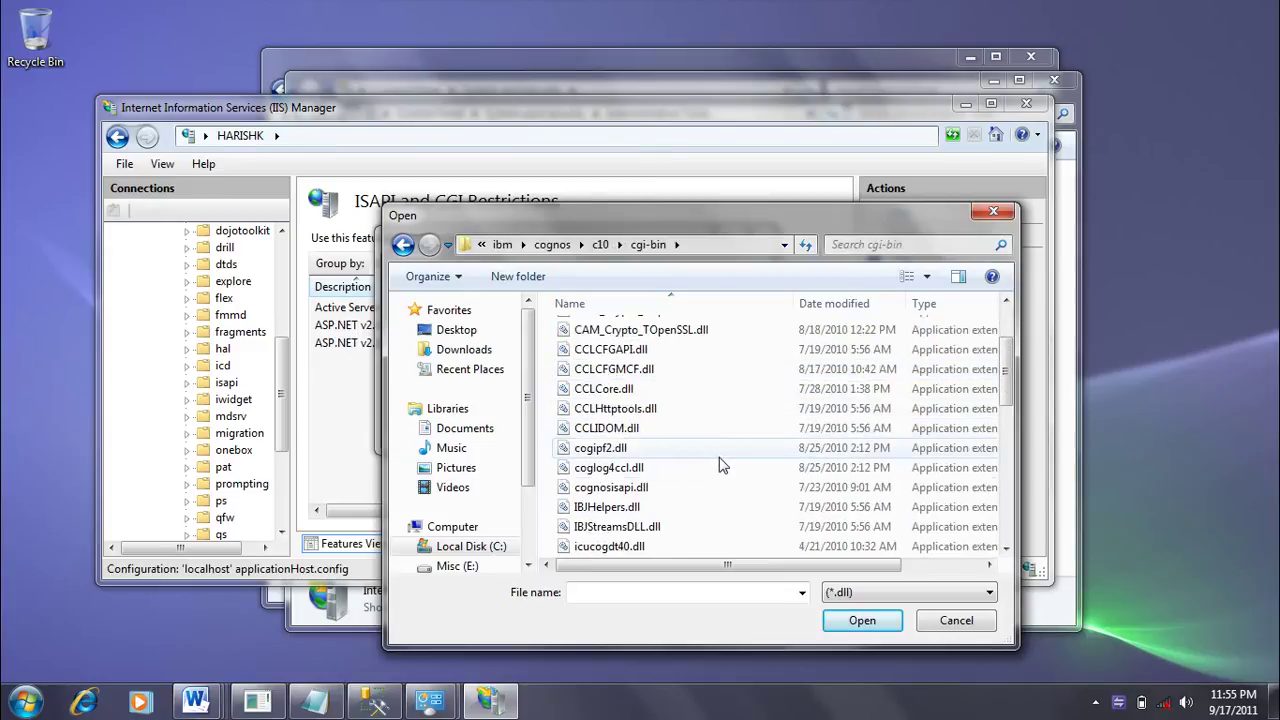
click(706, 492)
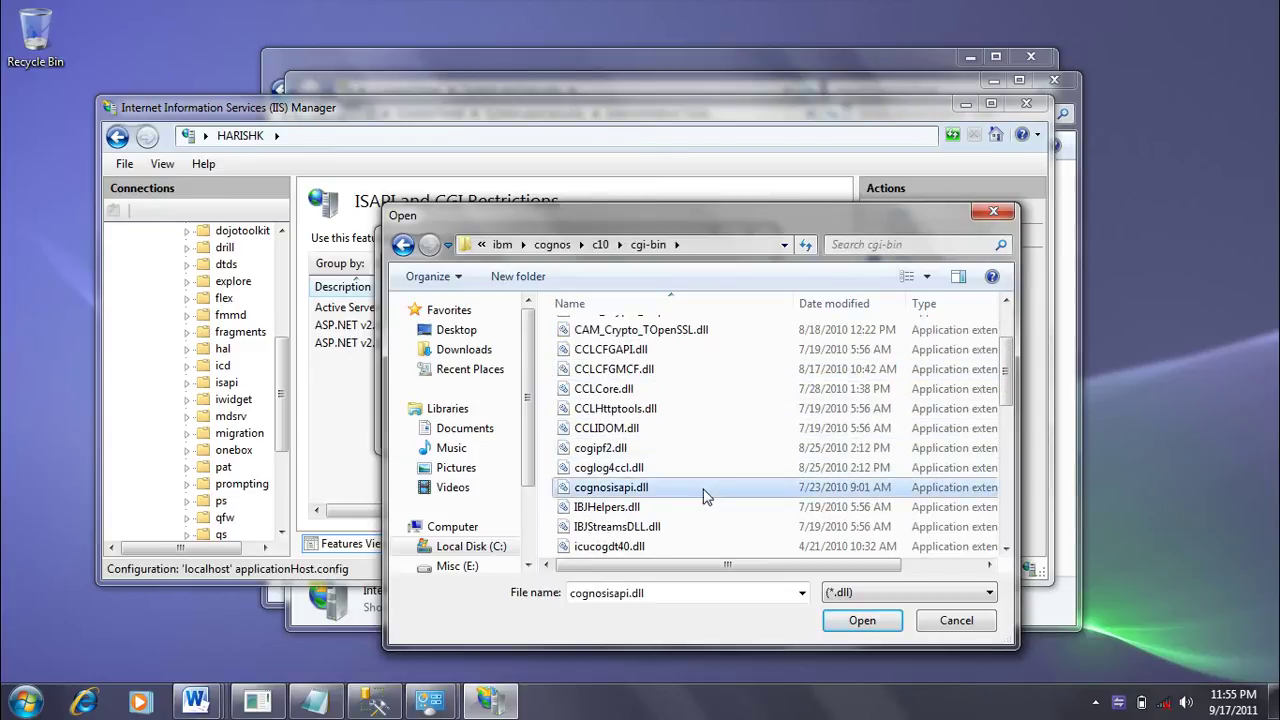
click(864, 624)
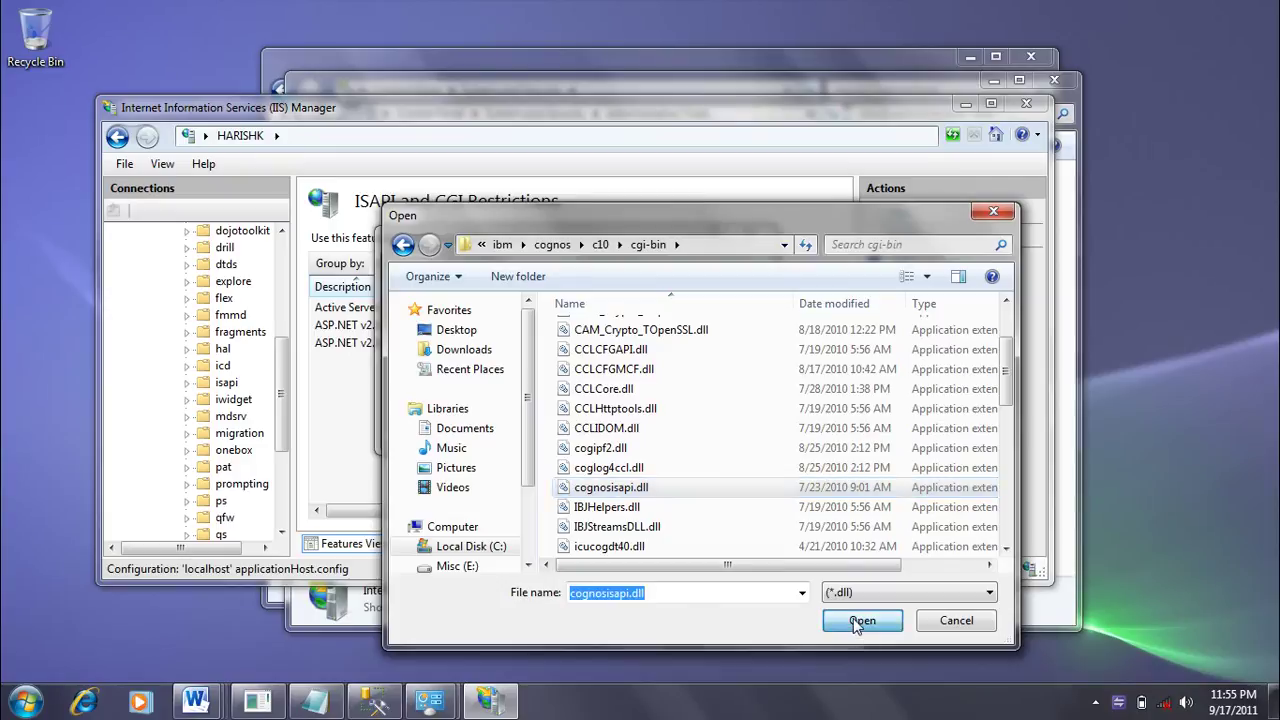
Step: Describe the restriction as cgi-bin, allow its extension path to execute, and create it
click(404, 340)
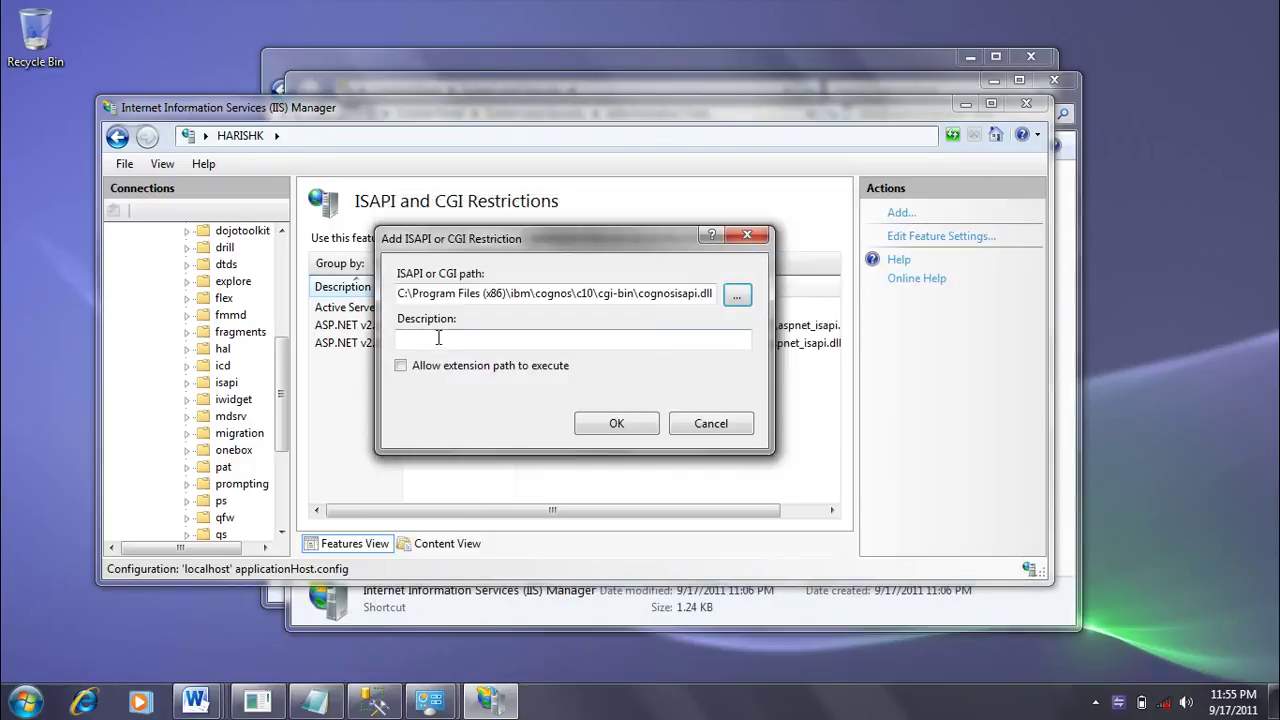
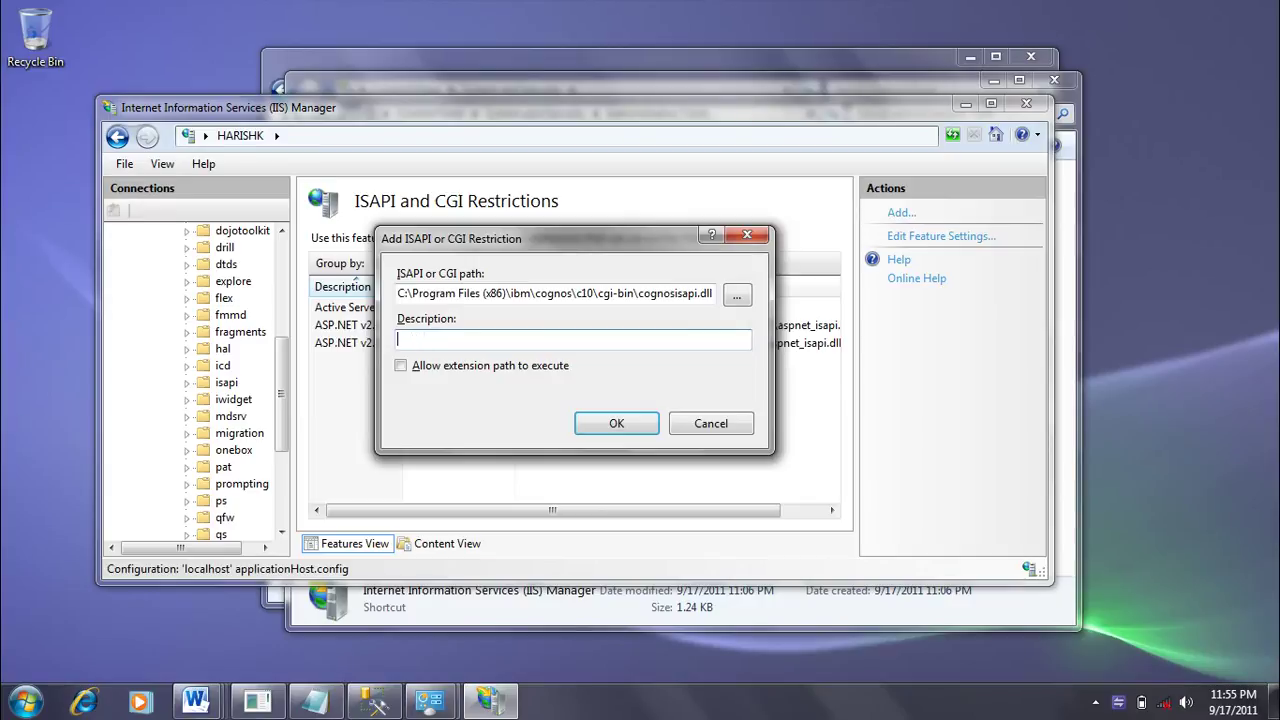
text(cgi-bin)
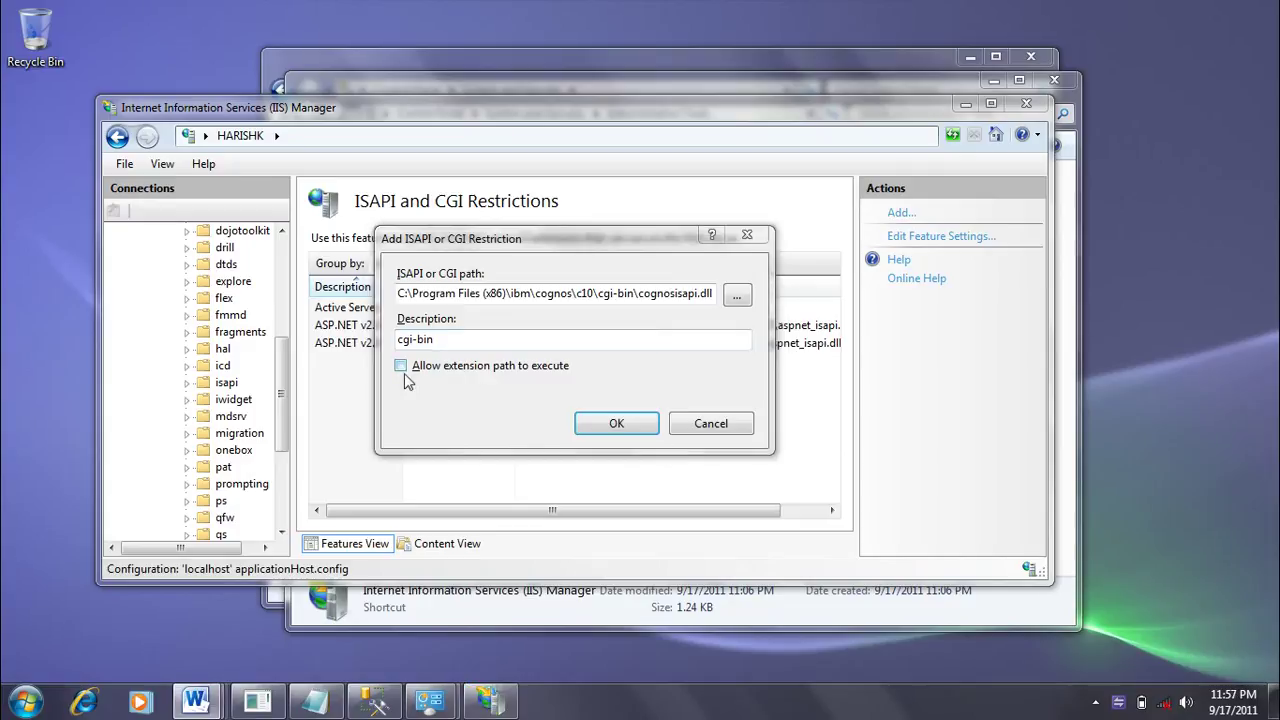
click(401, 366)
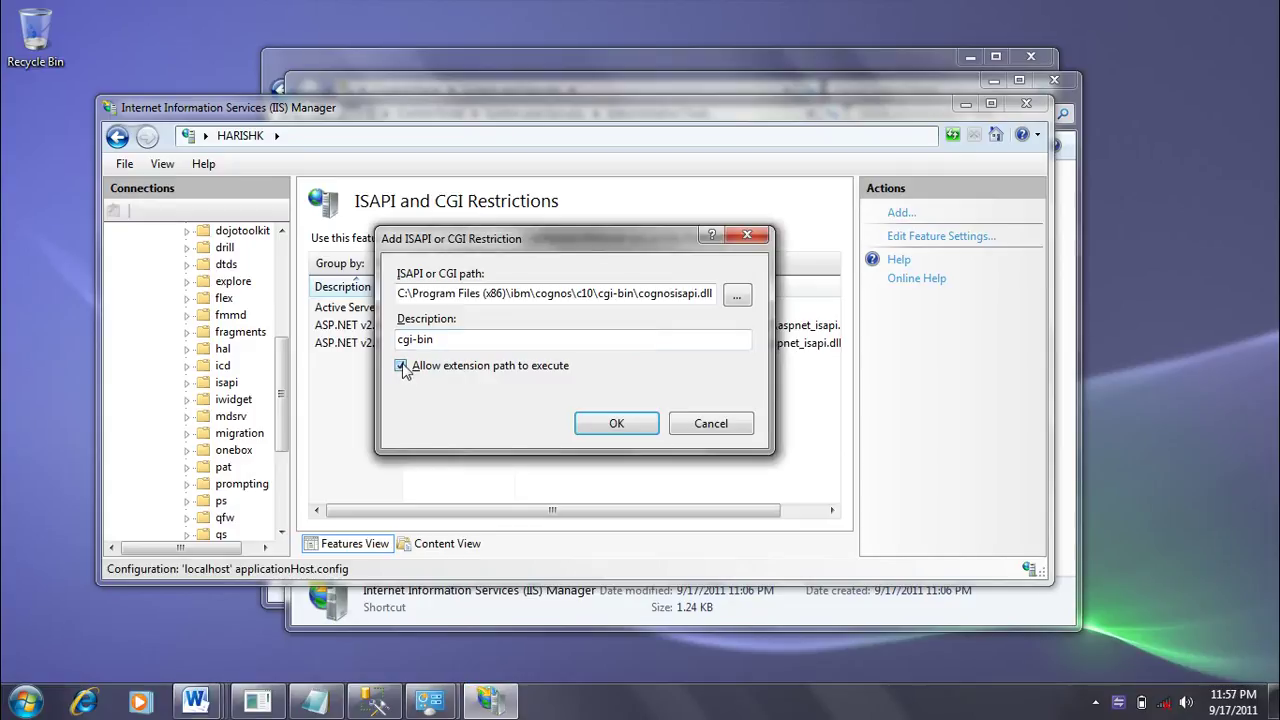
click(625, 423)
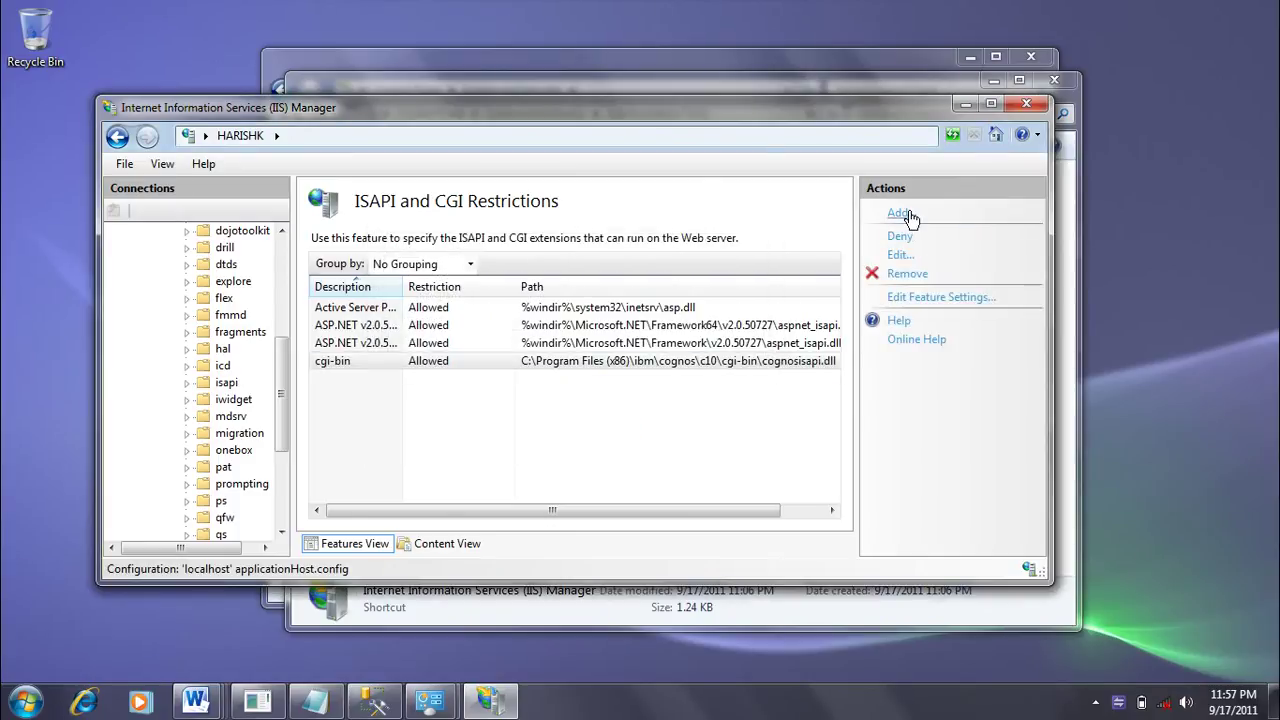
Step: Check the feature settings for unspecified CGI and ISAPI modules and review the entries in the restrictions list
click(932, 298)
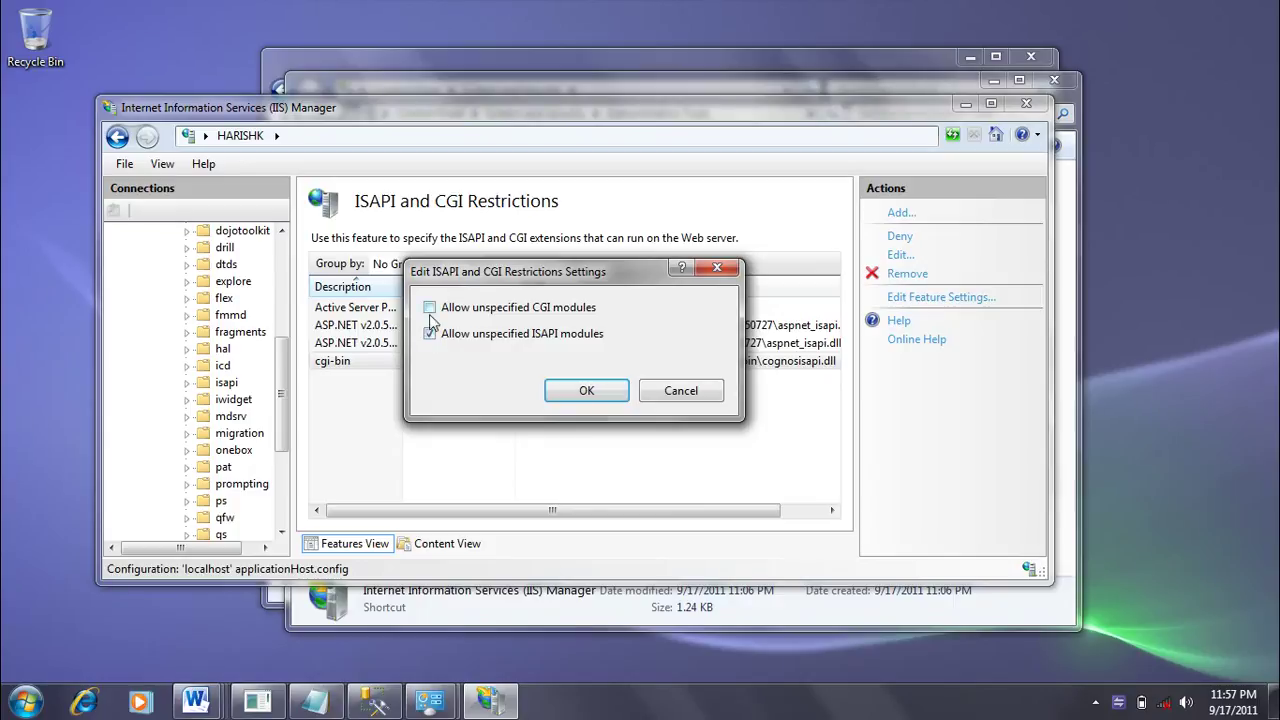
click(584, 391)
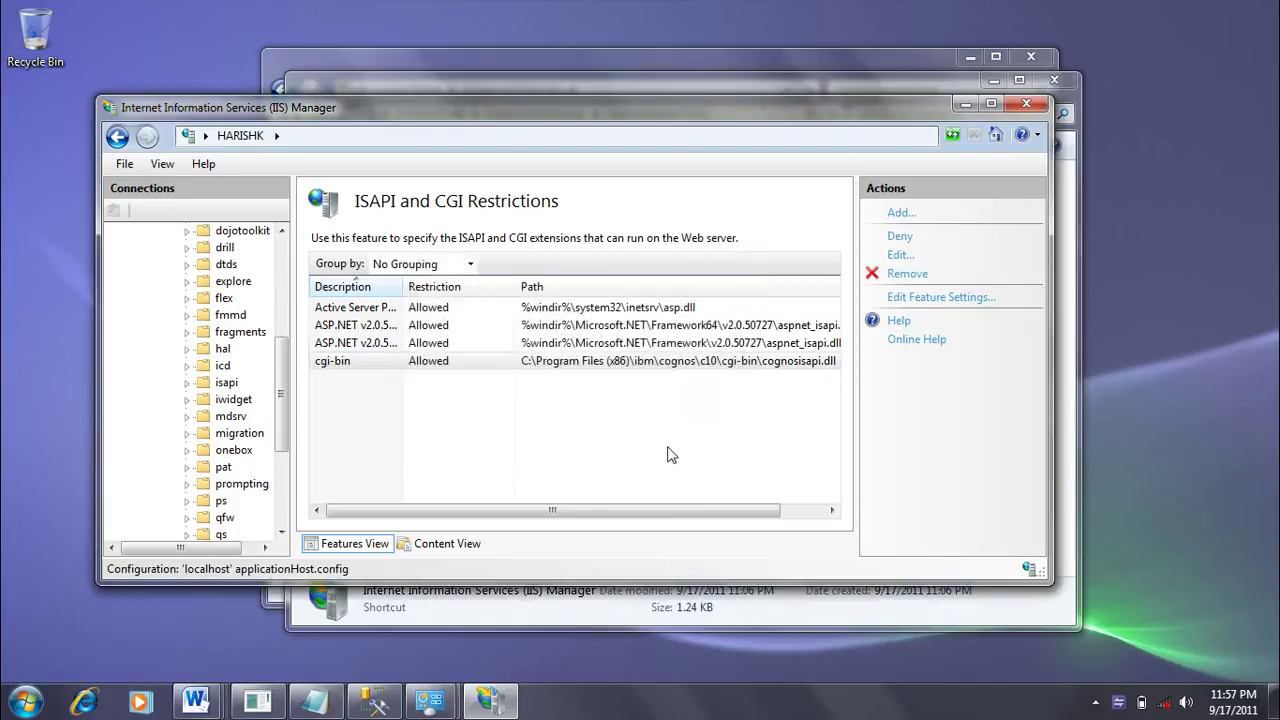
click(415, 343)
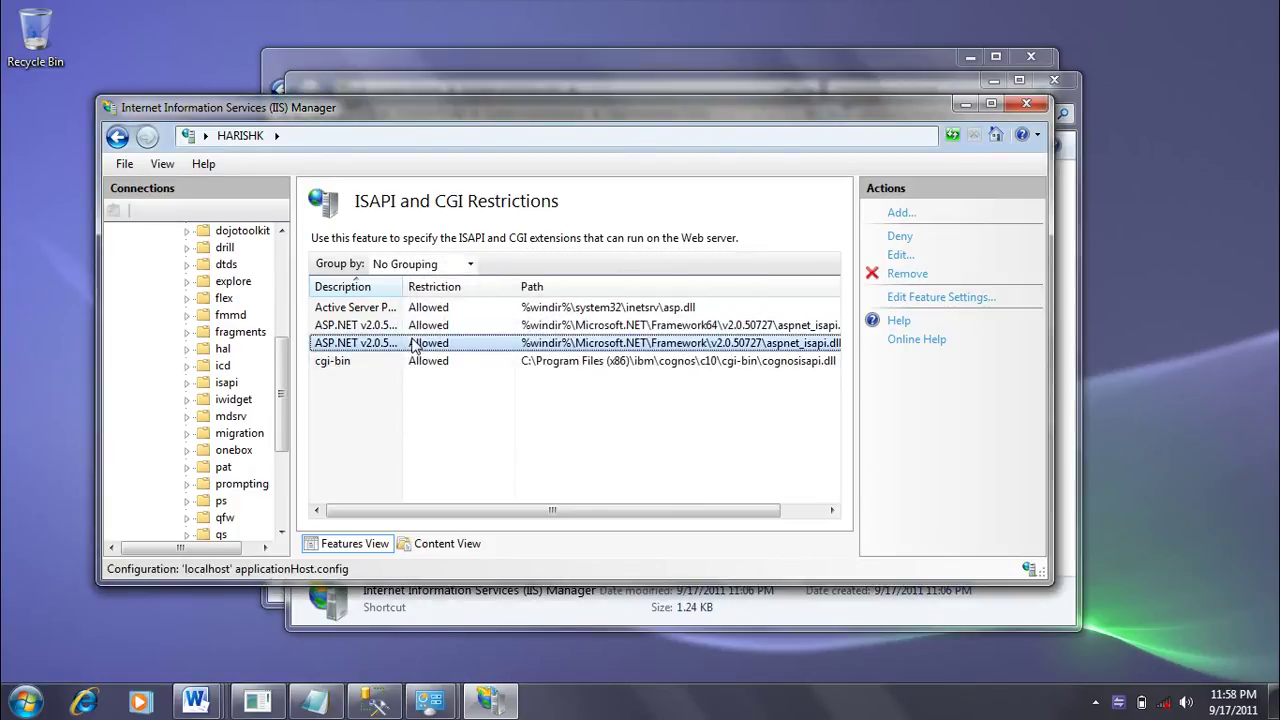
click(397, 368)
click(447, 401)
click(382, 366)
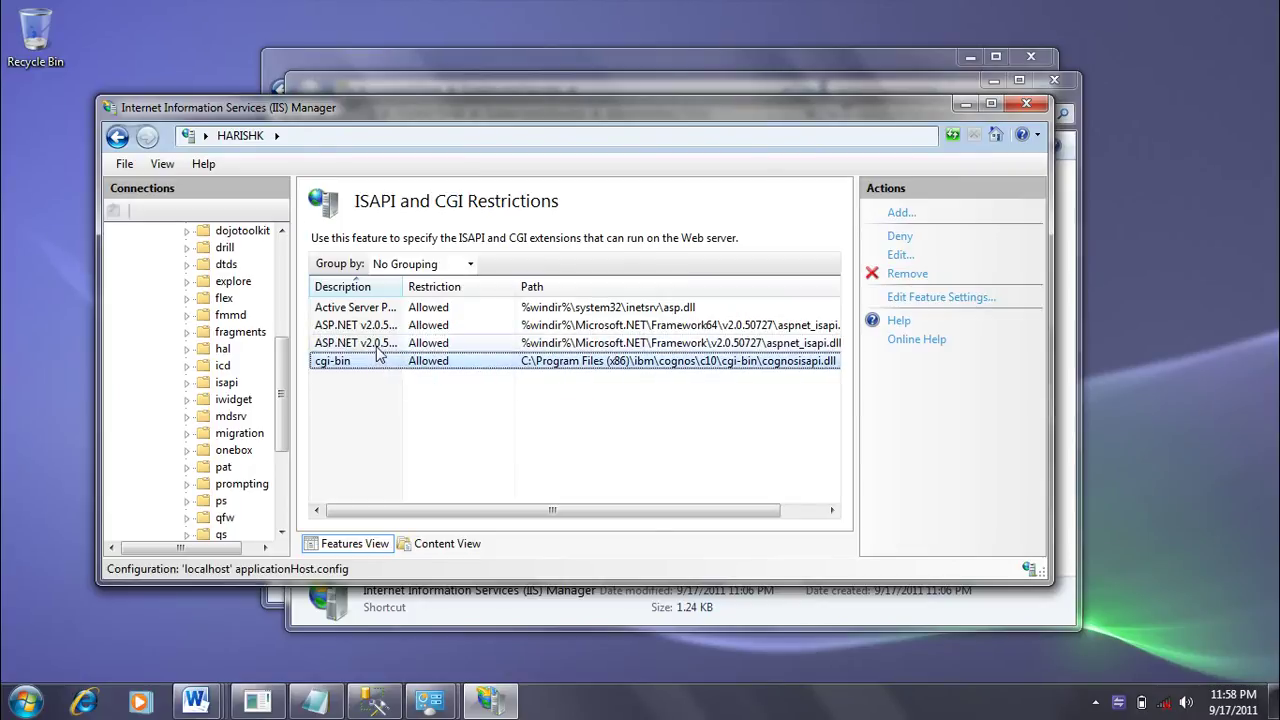
click(378, 343)
click(375, 307)
click(372, 325)
click(342, 363)
Step: Select the cgi-bin virtual directory under cognos10 and expand both the help and cgi-bin nodes
drag(282, 400, 285, 322)
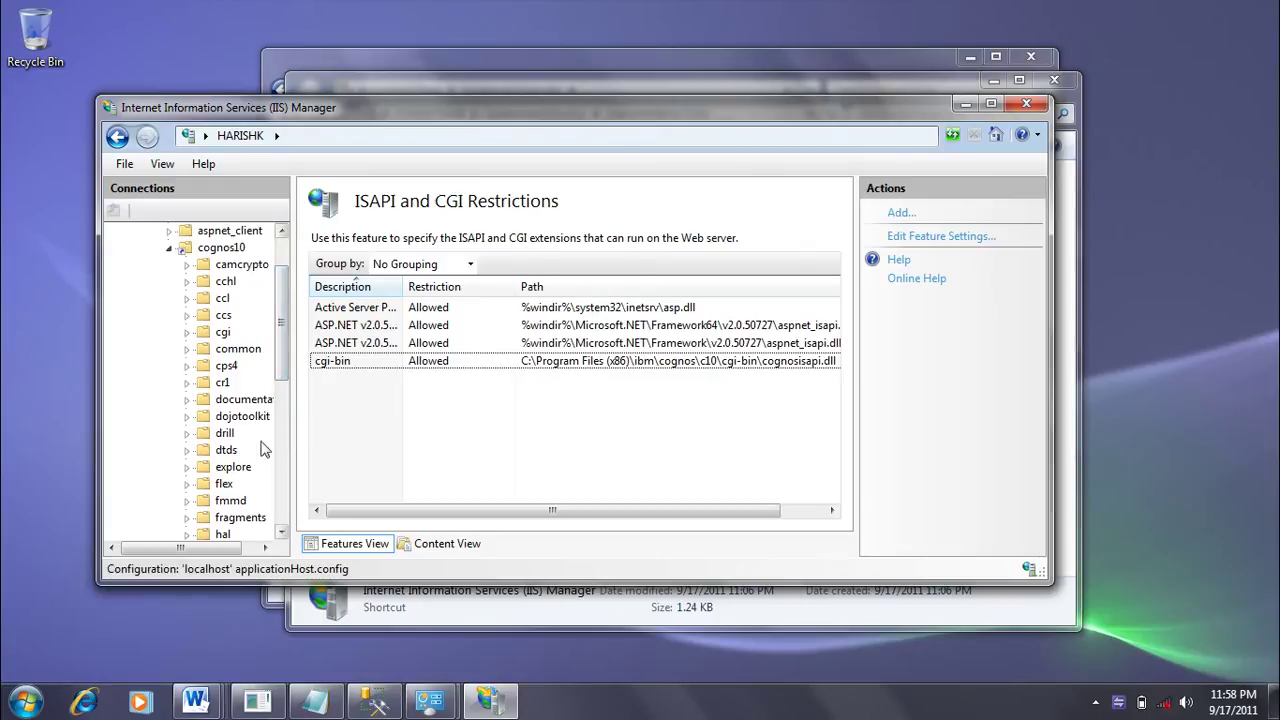
scroll(242, 363, down, 1)
click(243, 366)
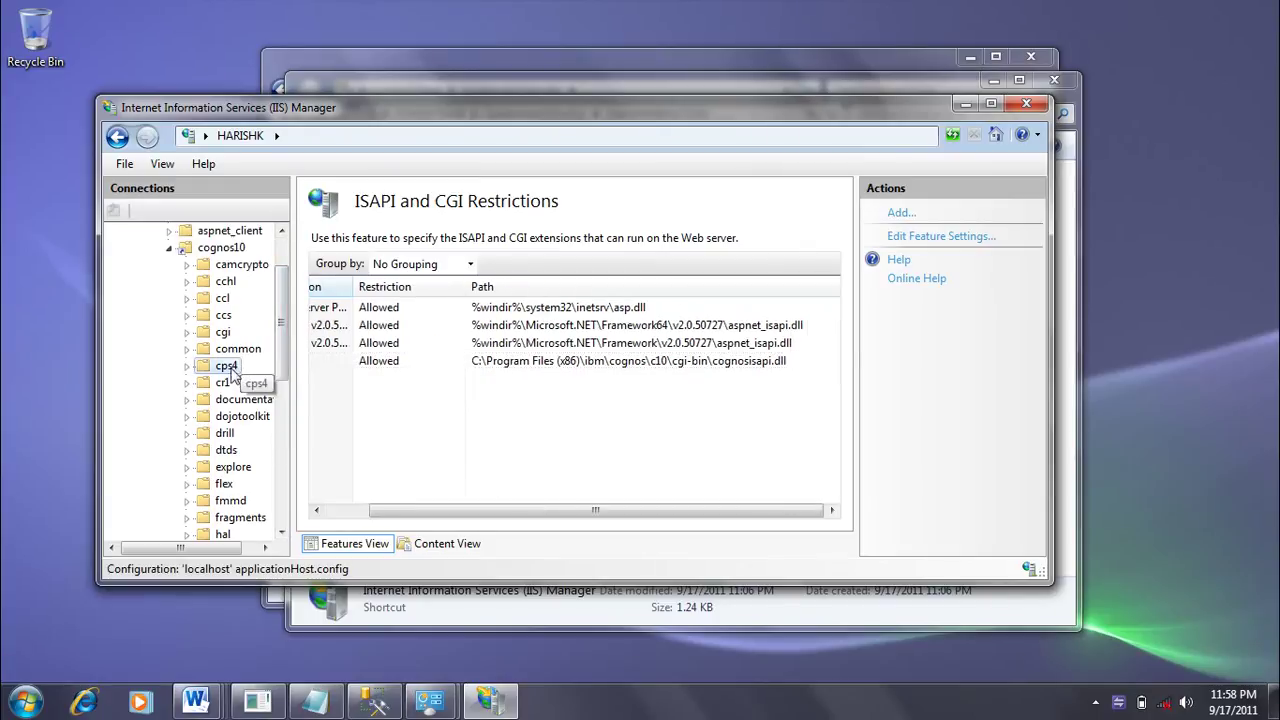
scroll(224, 420, down, 6)
scroll(222, 432, down, 2)
click(232, 500)
click(186, 517)
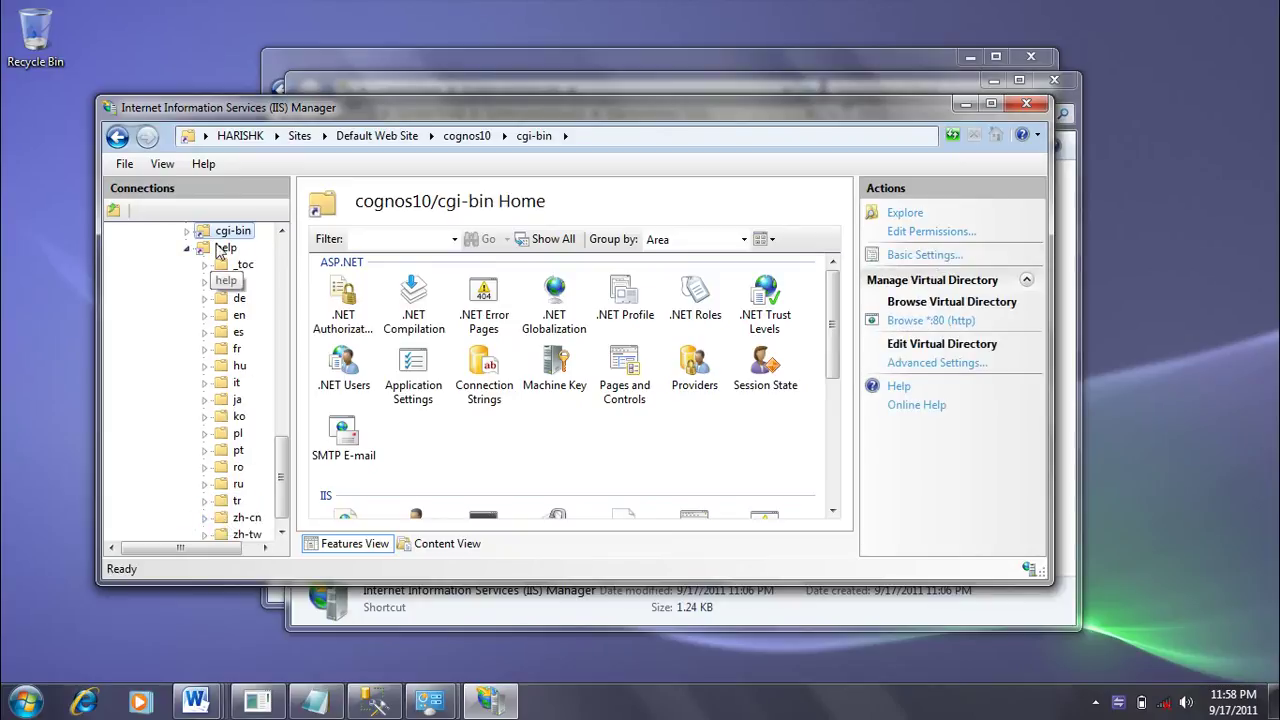
scroll(208, 255, up, 3)
click(186, 383)
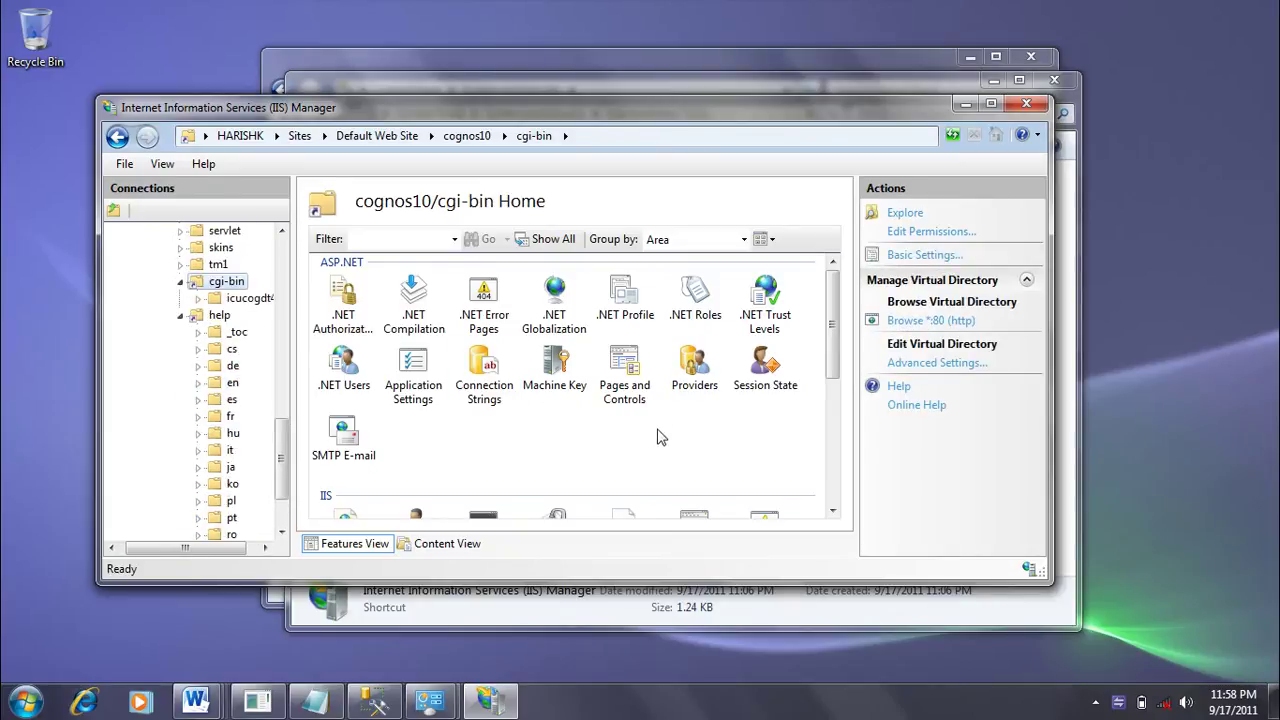
Step: Open Handler Mappings for the cgi-bin virtual directory
scroll(660, 420, down, 5)
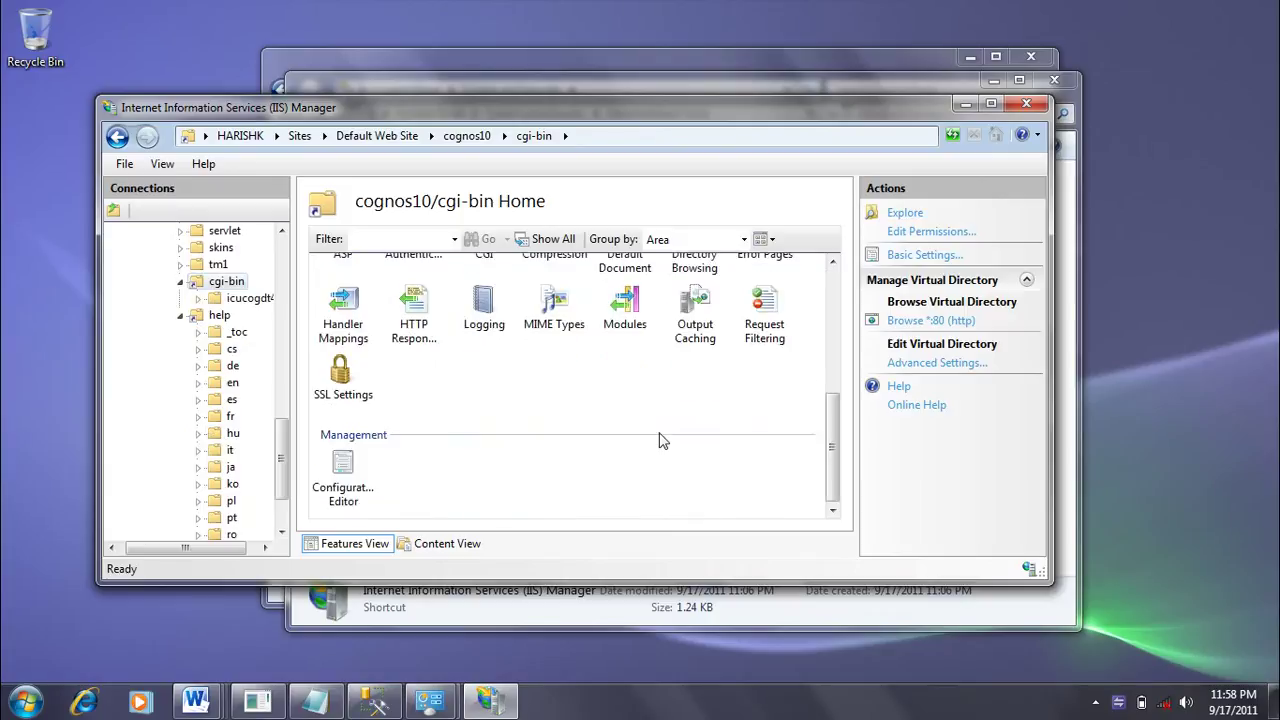
click(412, 318)
click(333, 318)
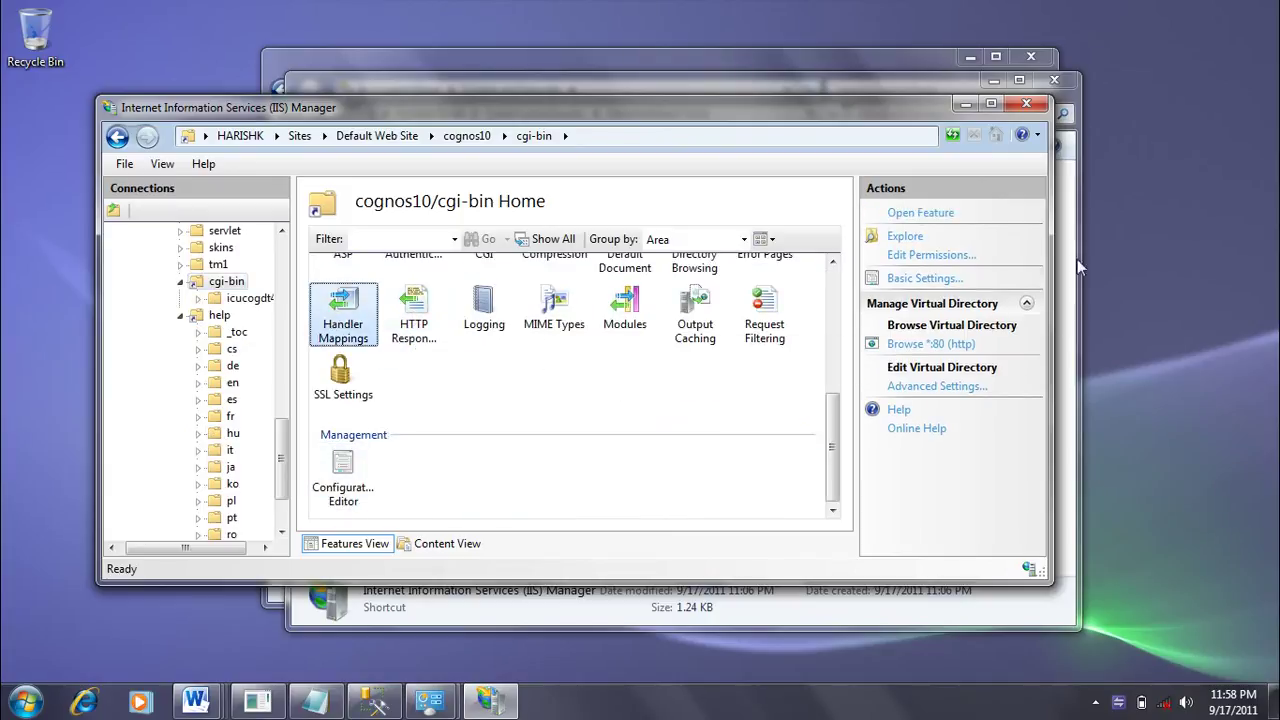
double_click(340, 310)
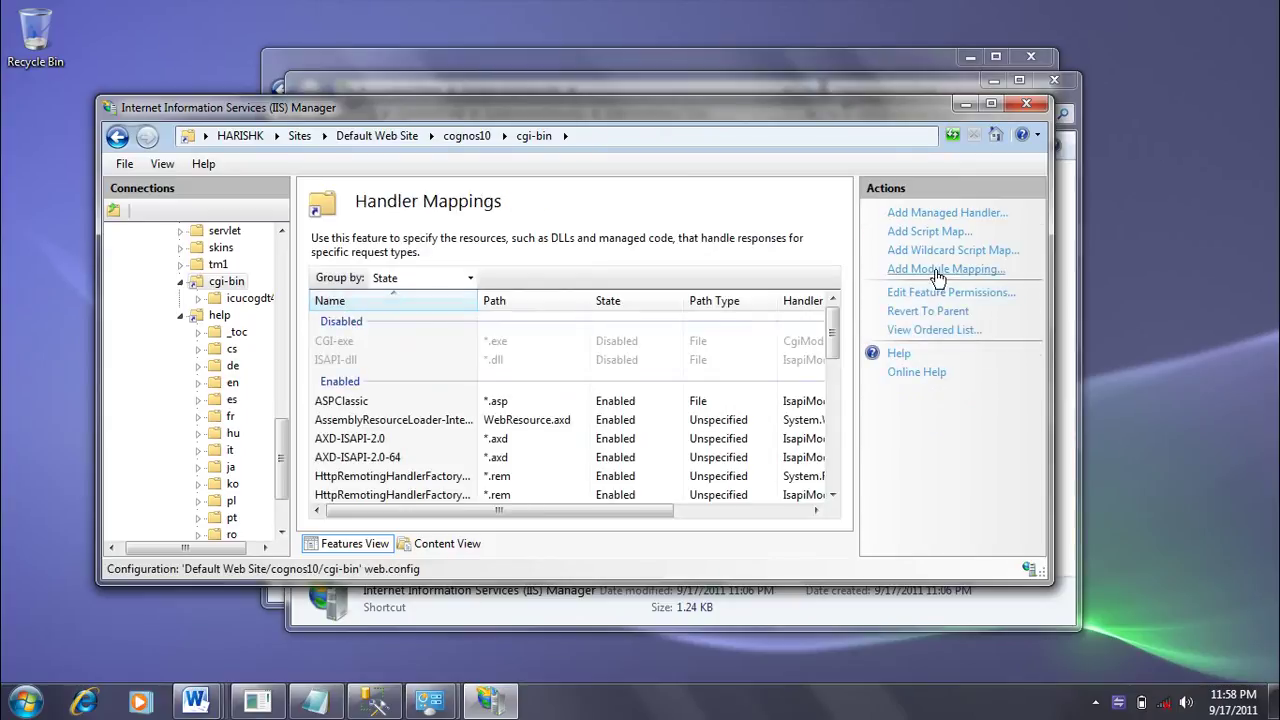
Step: Start a new module mapping with request path *.cgi, module CgiModule and the name CGIHandler
click(938, 270)
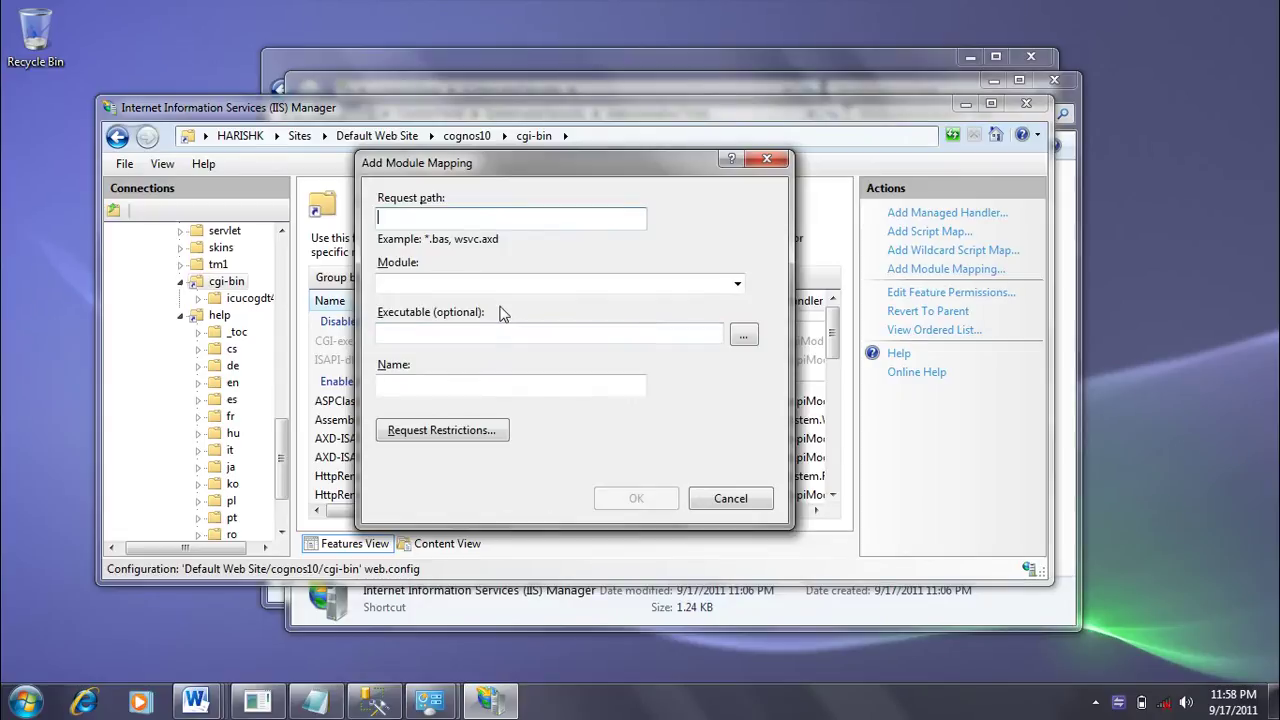
right_click(441, 216)
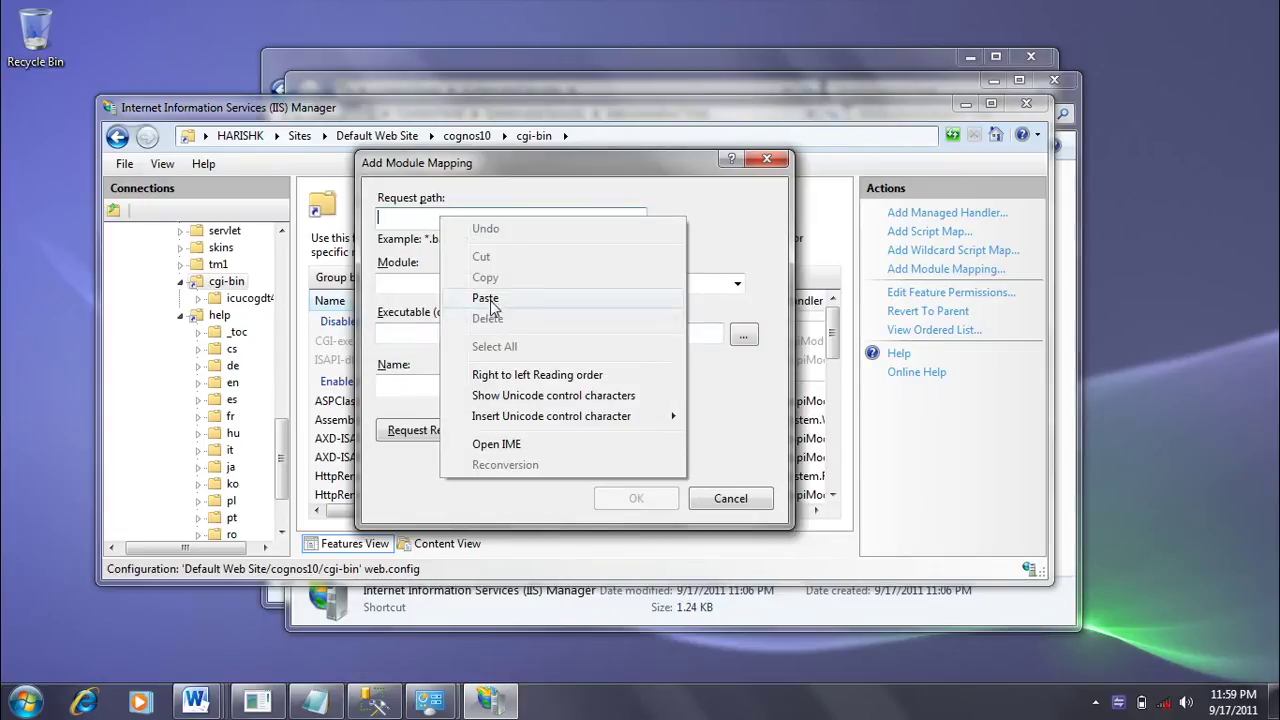
click(488, 298)
click(485, 283)
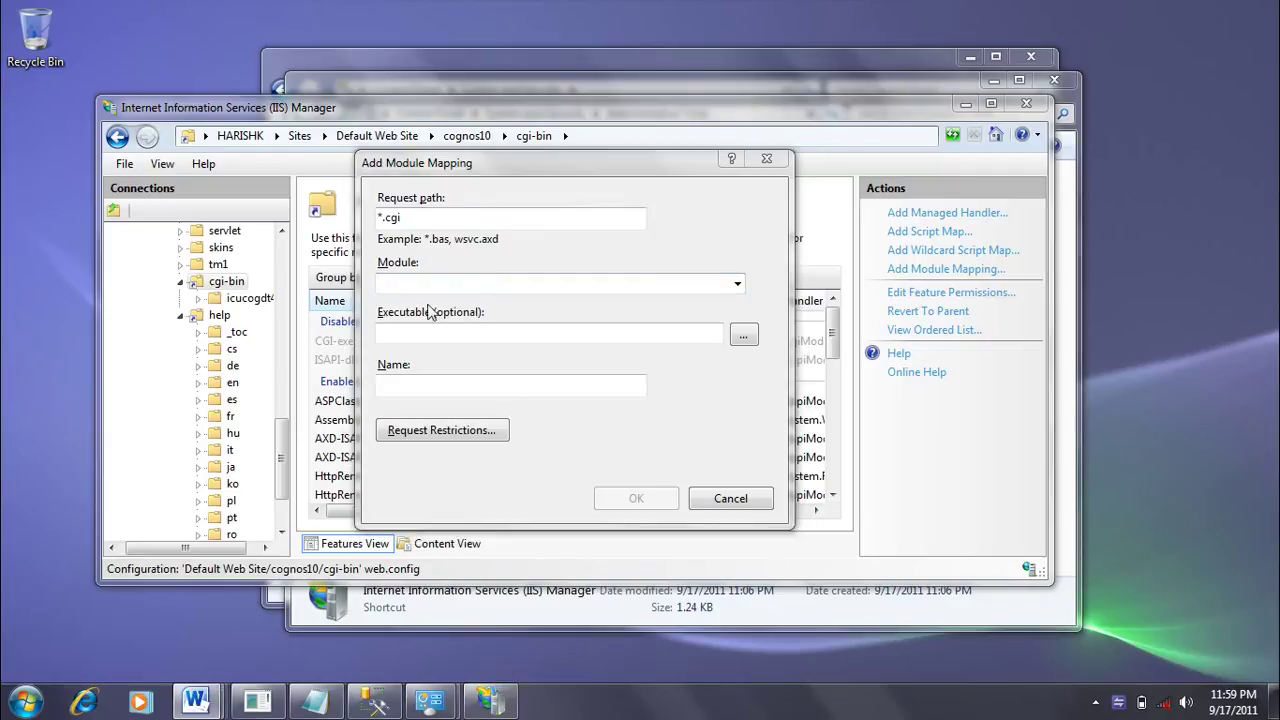
click(458, 282)
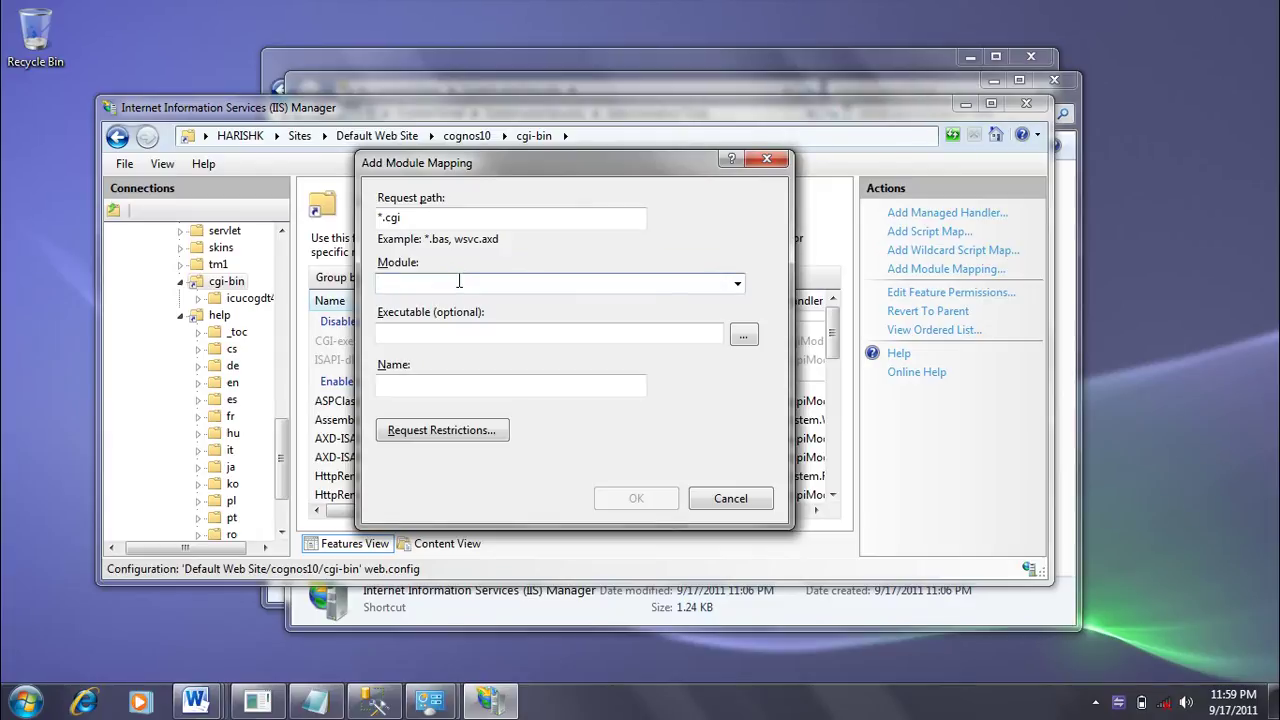
text(CgiModule)
click(527, 385)
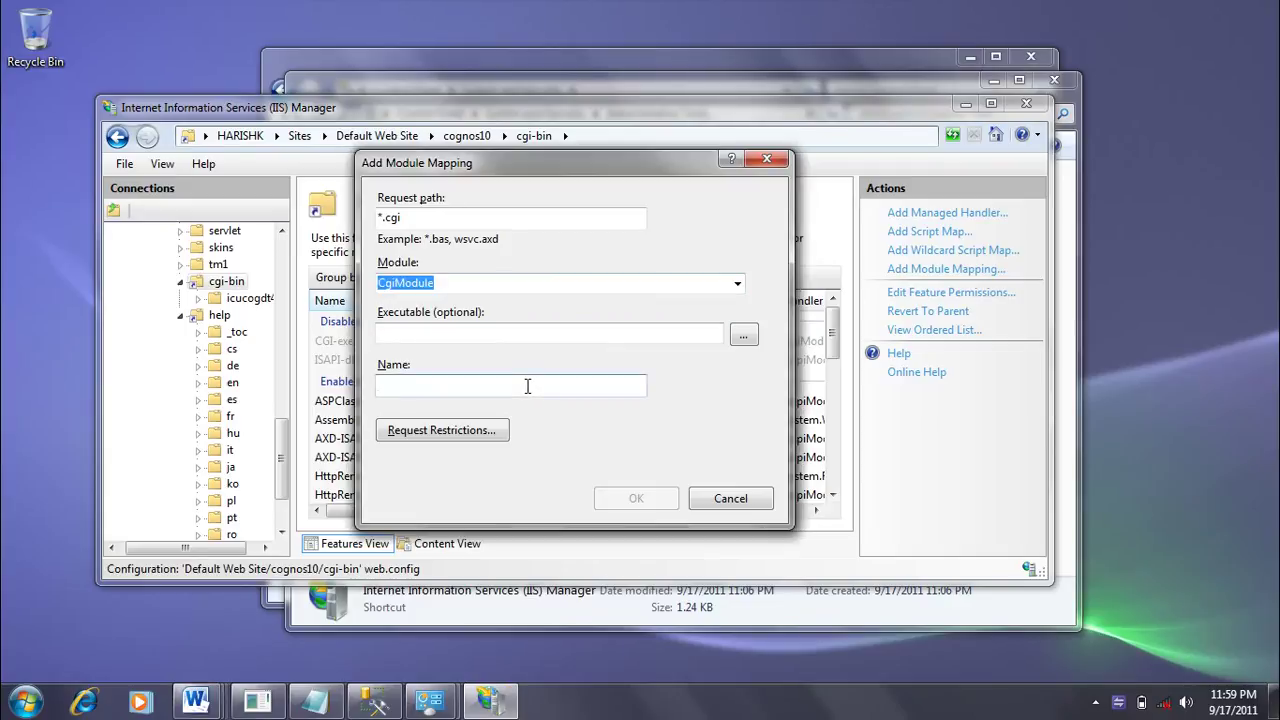
text(CGIHandler)
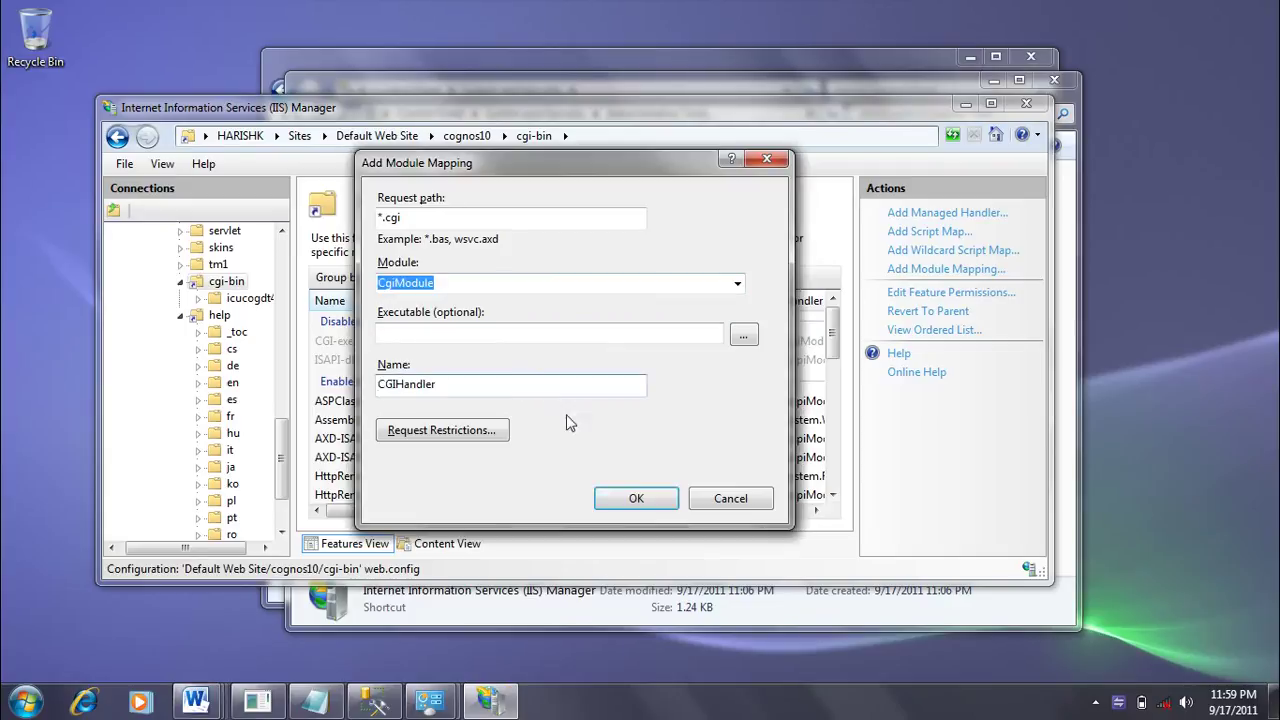
Step: Set the access required by the handler to Execute in the mapping's request restrictions
click(491, 435)
click(398, 245)
click(452, 216)
click(500, 213)
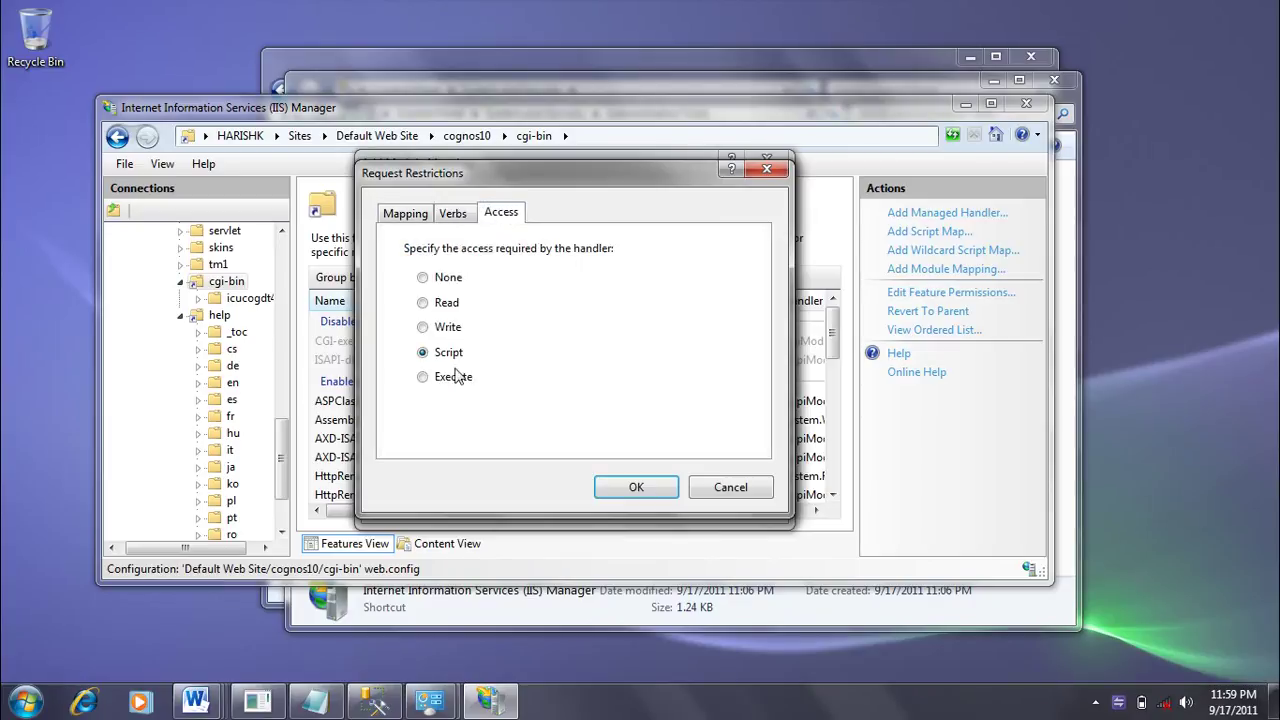
click(422, 377)
Step: Turn off the restriction invoking the handler only for mapped requests, keep Execute access, and add the CGIHandler module mapping
click(418, 213)
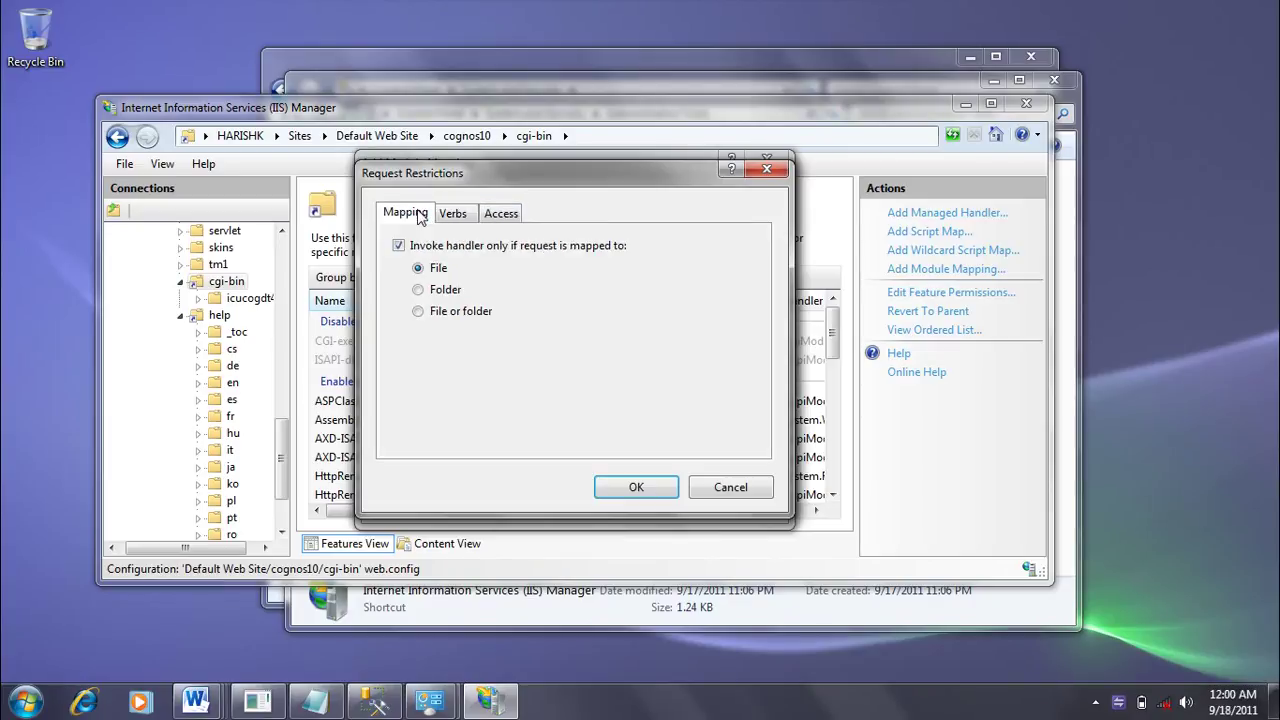
click(509, 220)
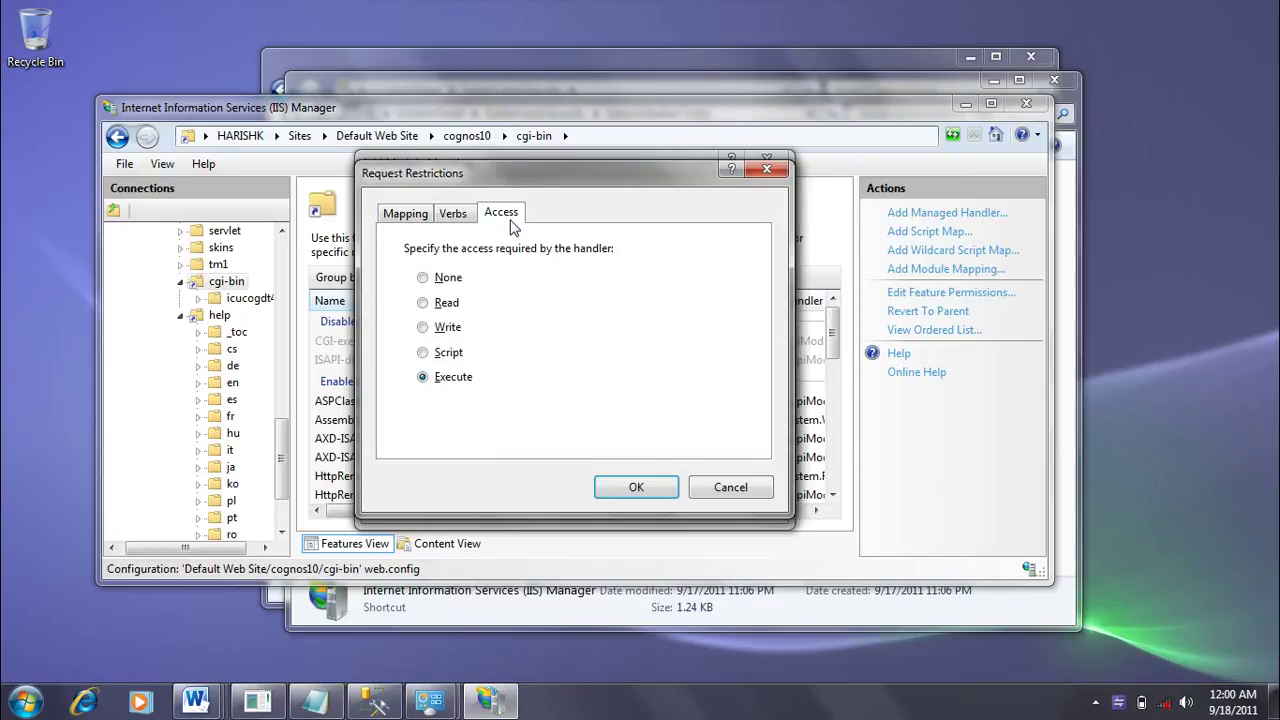
click(405, 213)
click(399, 246)
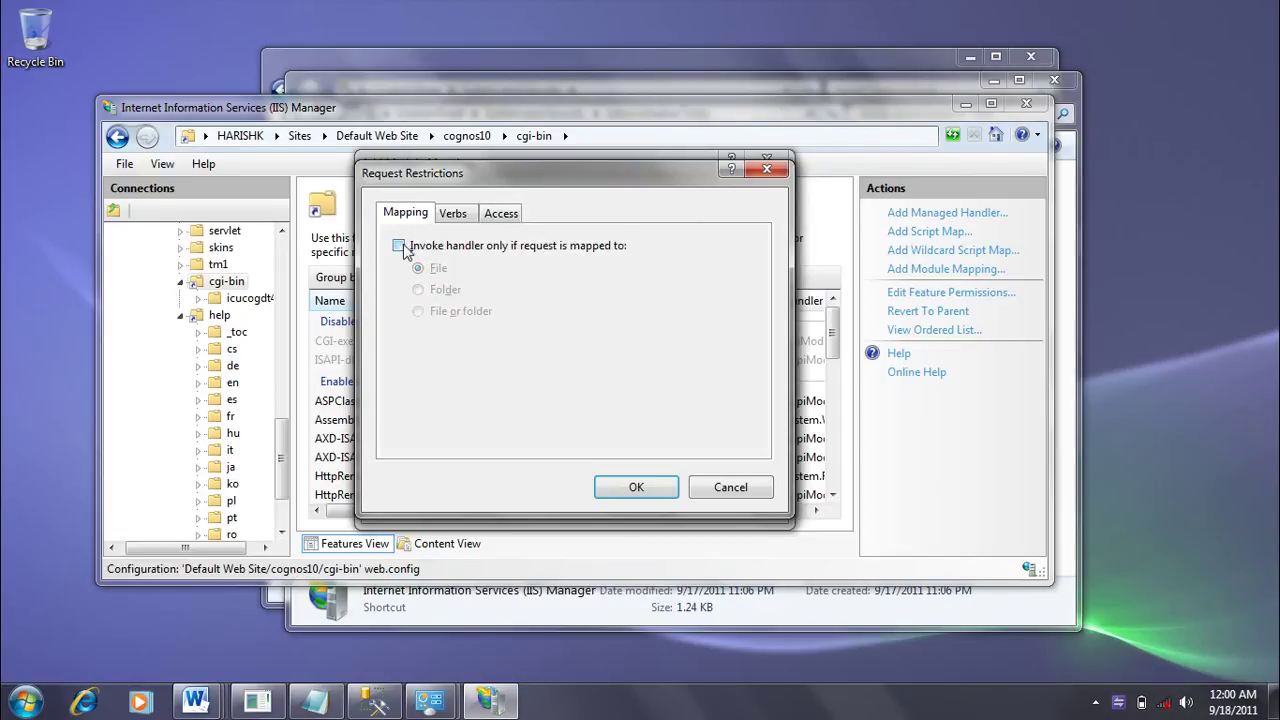
click(499, 216)
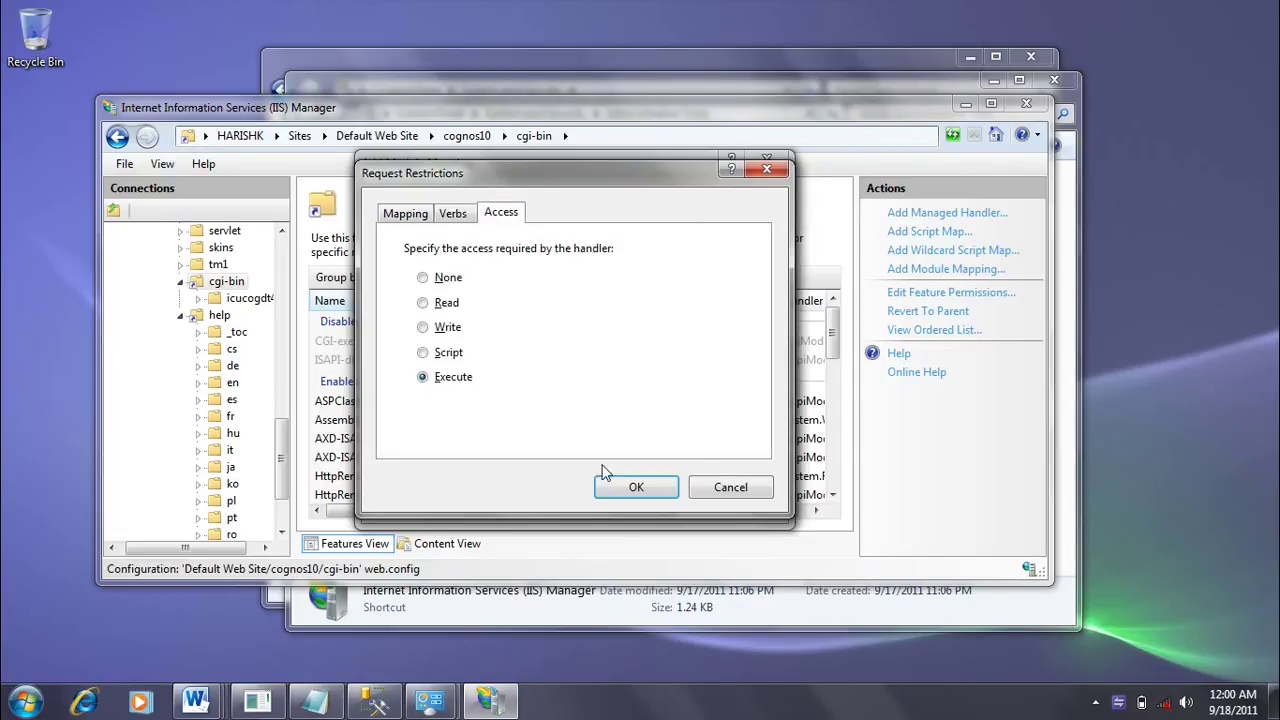
click(628, 489)
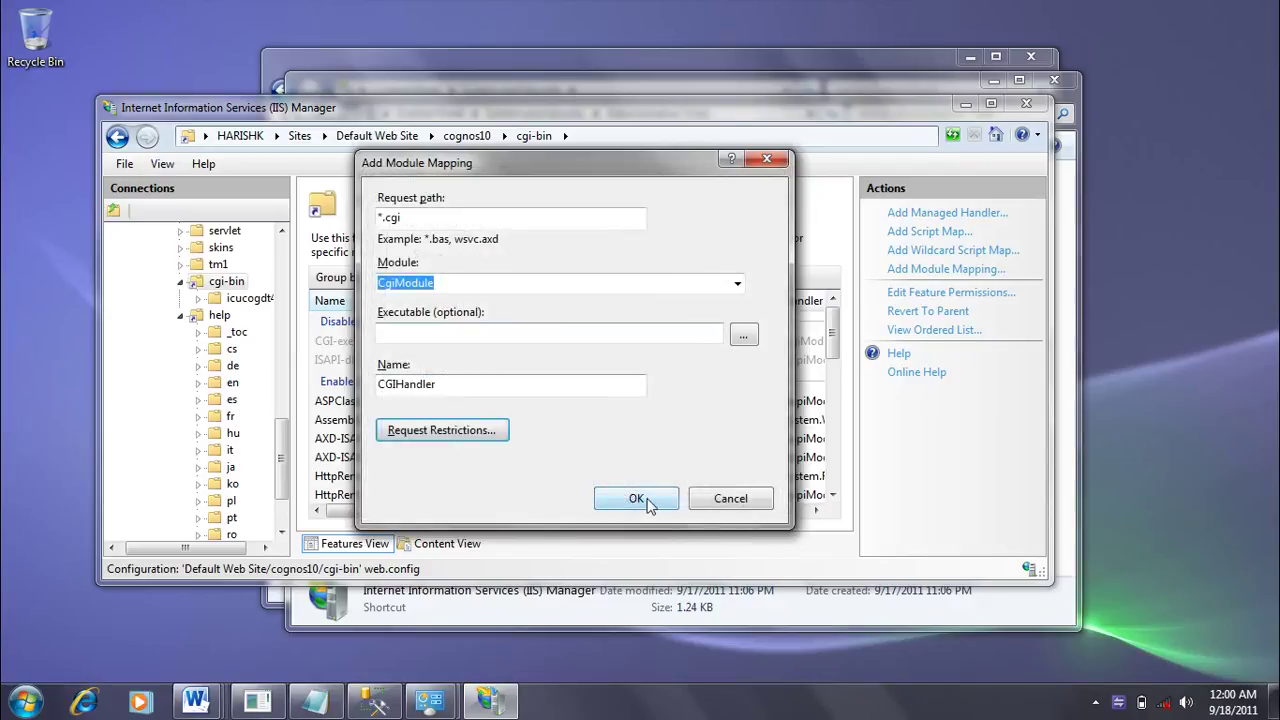
click(640, 498)
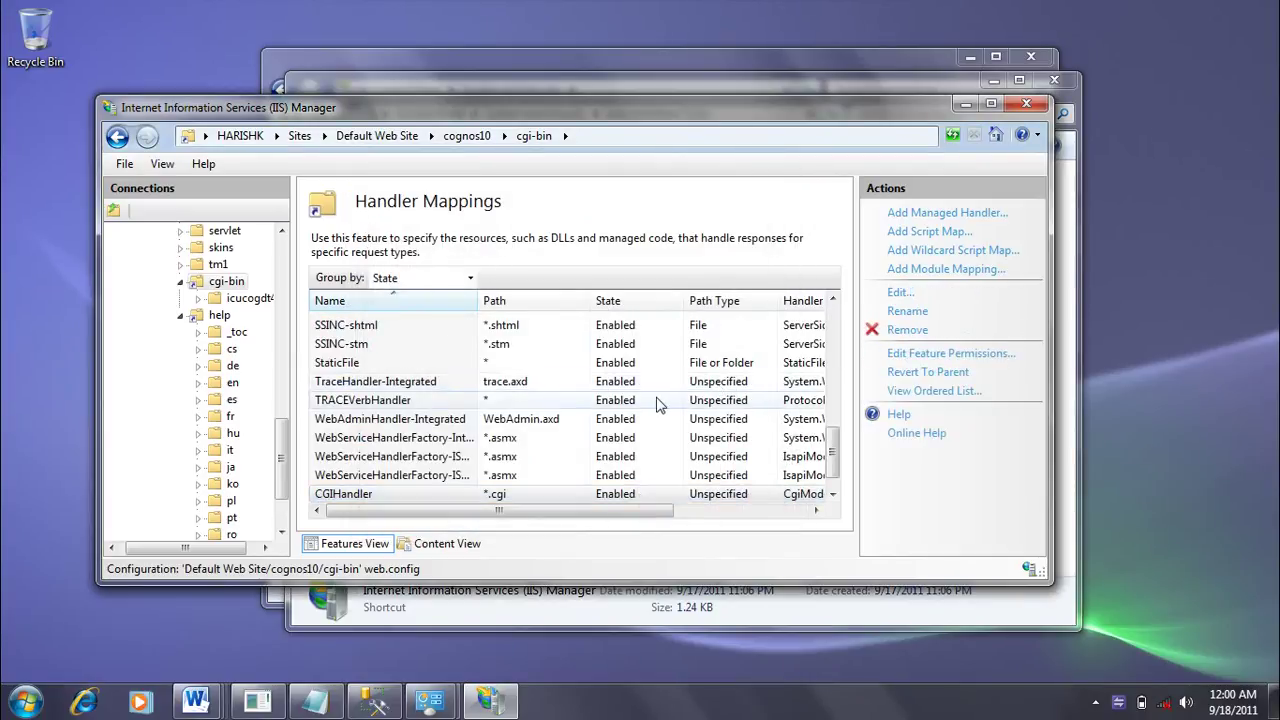
click(836, 490)
mouse_move(832, 458)
mouse_down()
mouse_move(832, 432)
mouse_move(832, 458)
mouse_up()
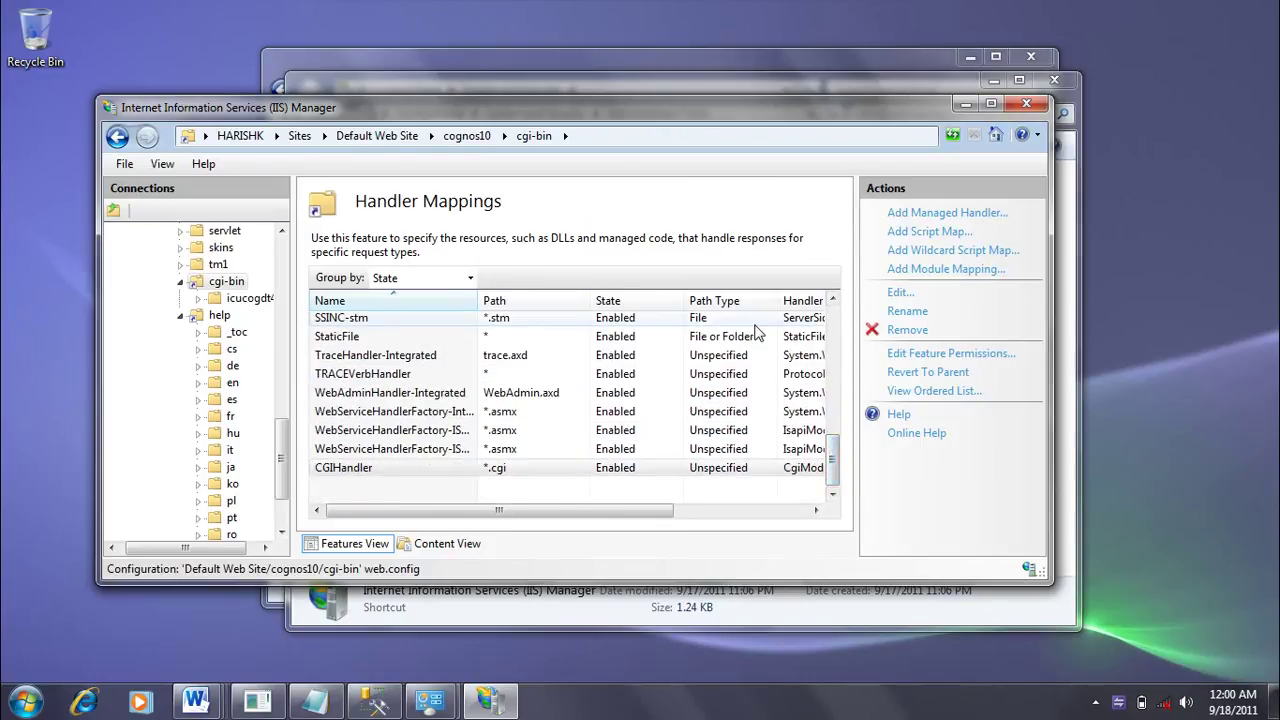
Step: Bring the Control Panel System and Security window forward and close it
click(655, 89)
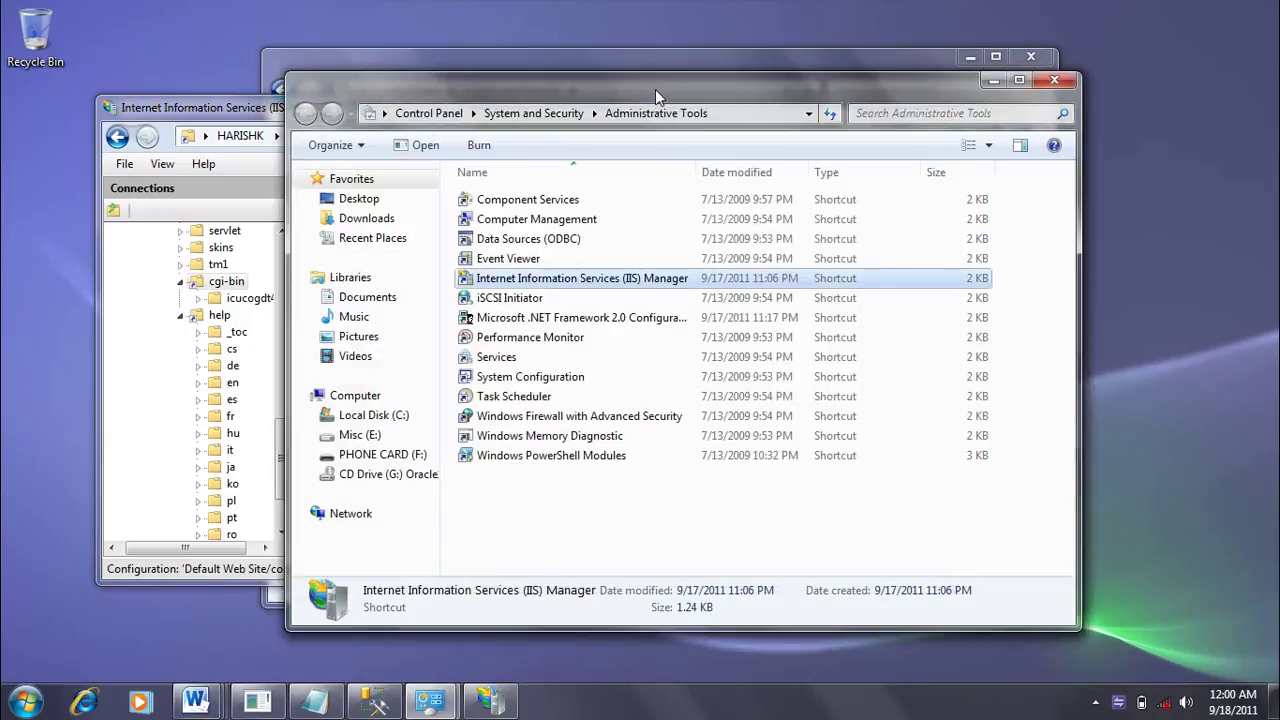
click(662, 60)
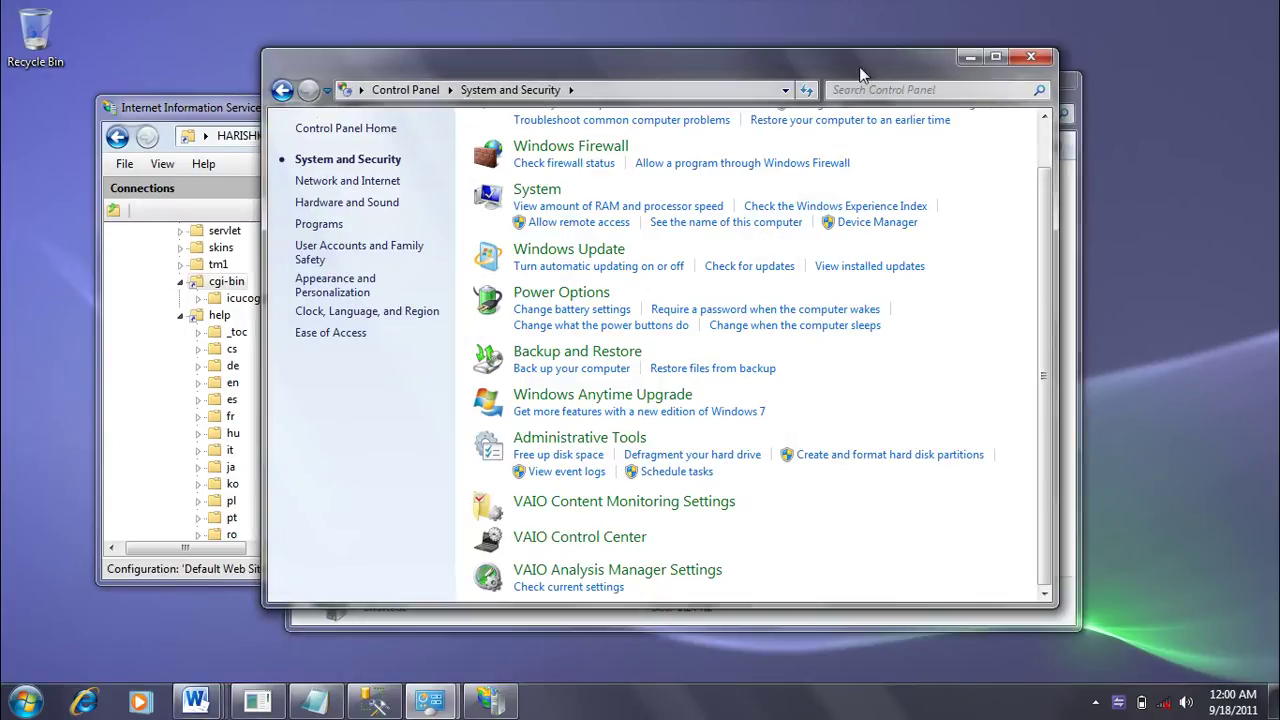
click(1034, 60)
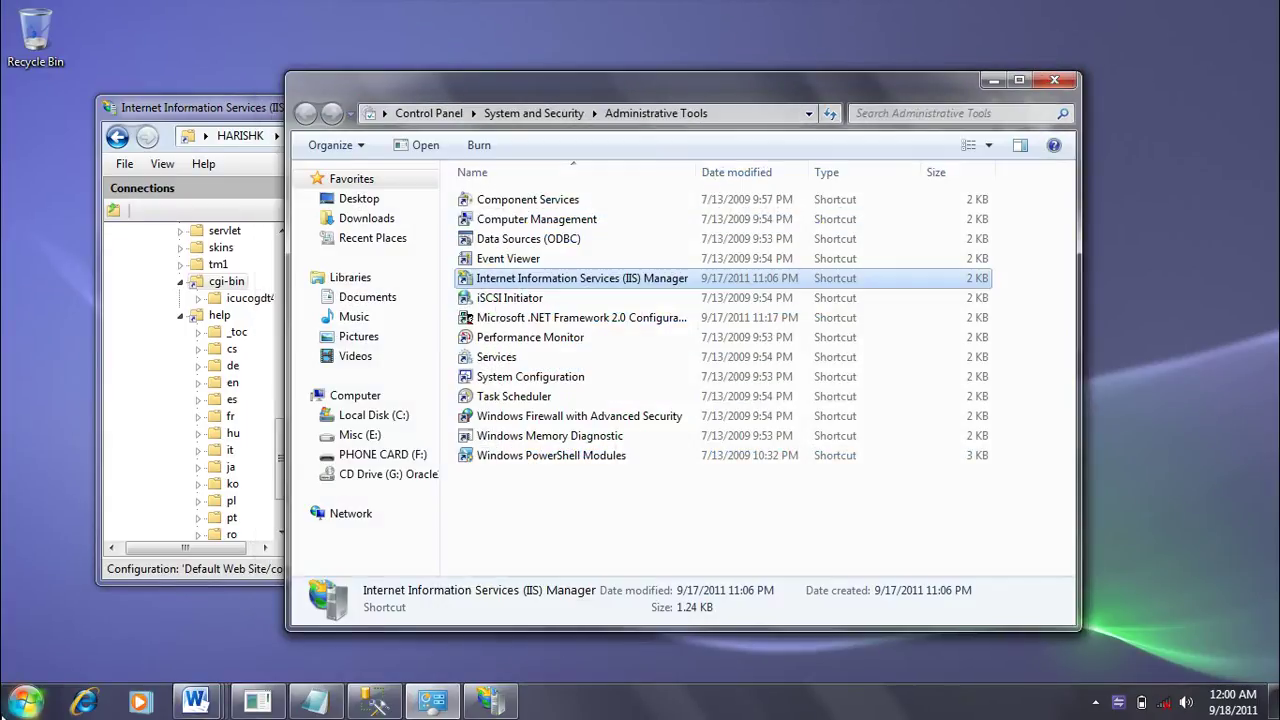
Step: Open the folder C:\Program Files (x86)\ibm\cognos\c10\cgi-bin in Windows Explorer
click(6, 708)
click(290, 464)
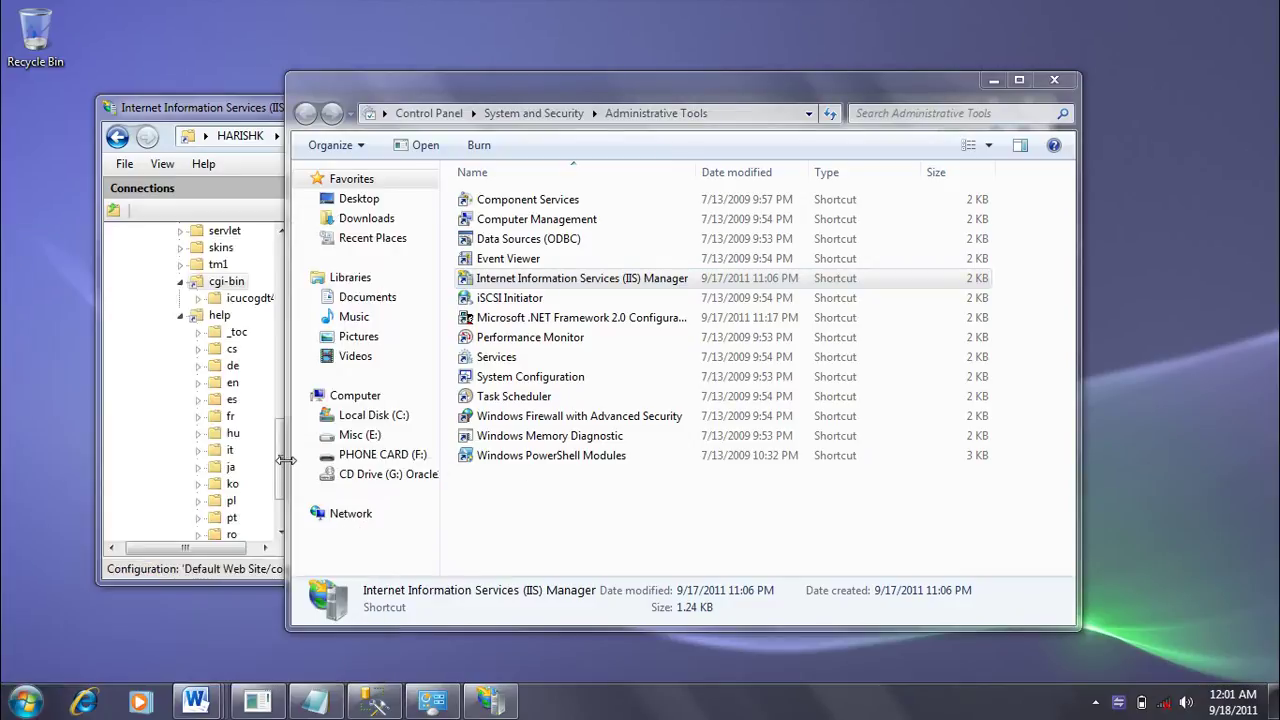
double_click(471, 229)
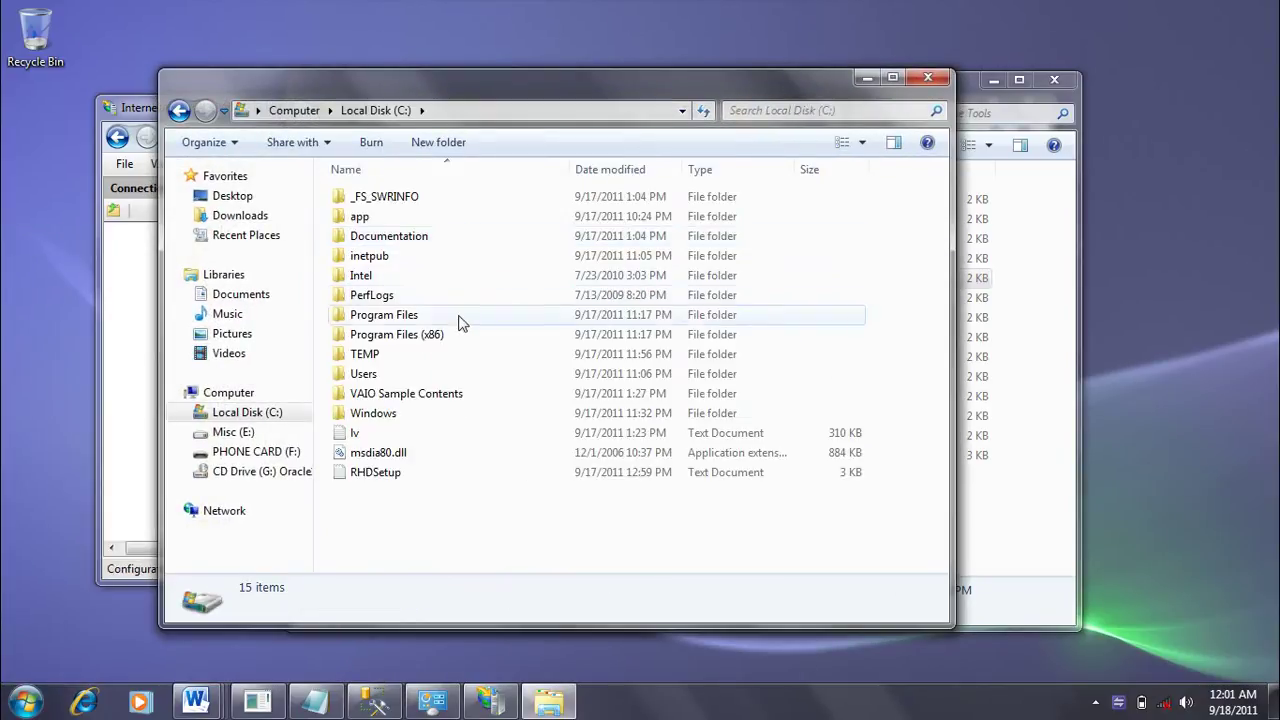
double_click(441, 340)
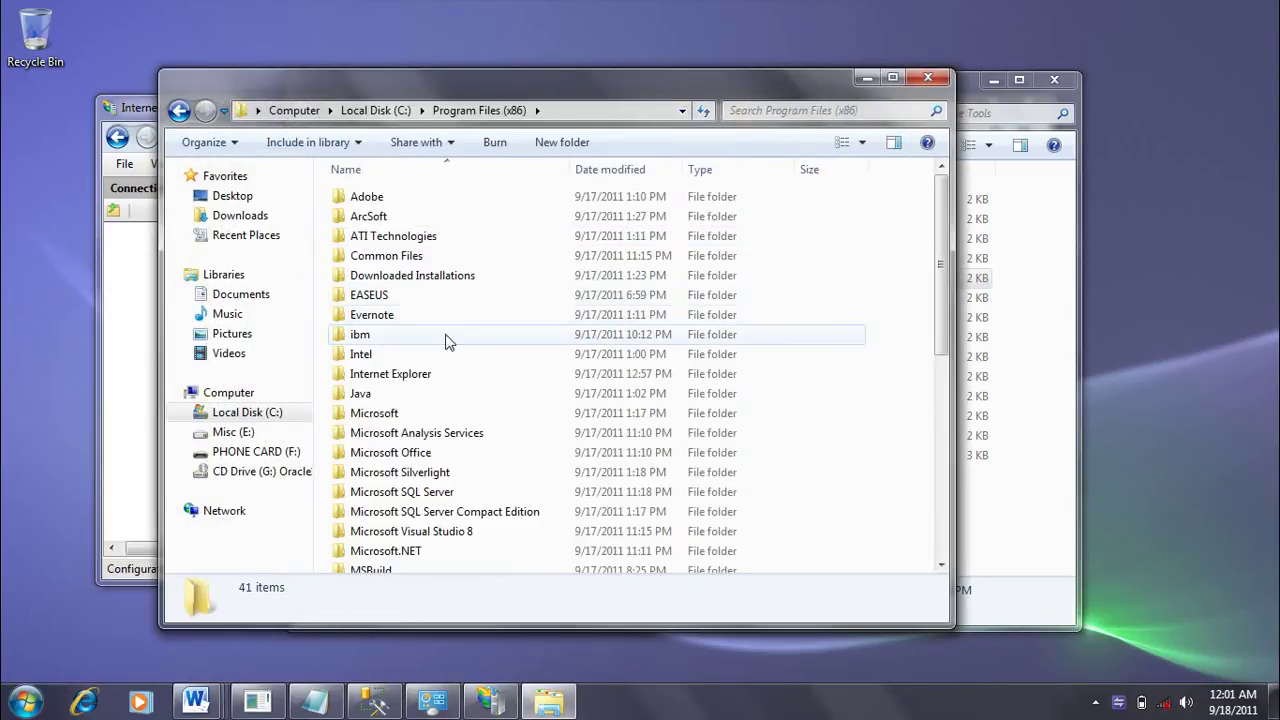
double_click(446, 338)
double_click(380, 206)
double_click(372, 207)
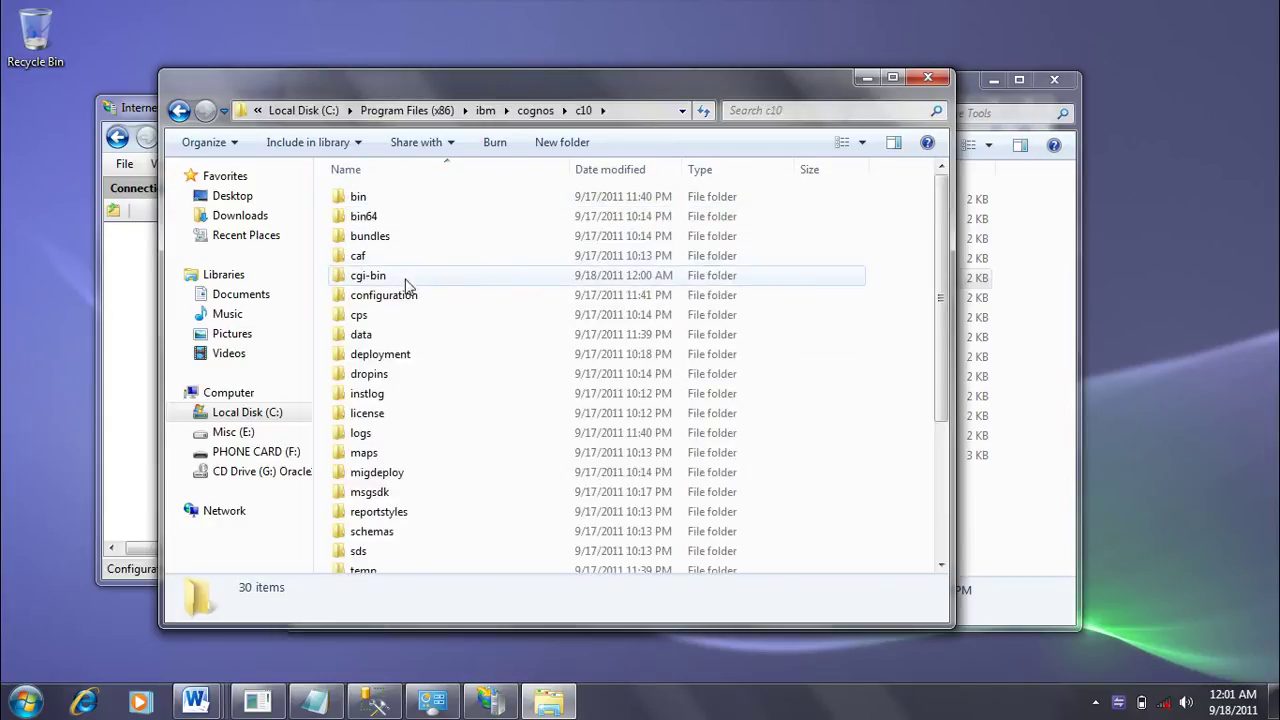
double_click(409, 286)
Step: Find the web XML configuration file in the cgi-bin folder and bring up the program choice for opening it
scroll(500, 457, down, 20)
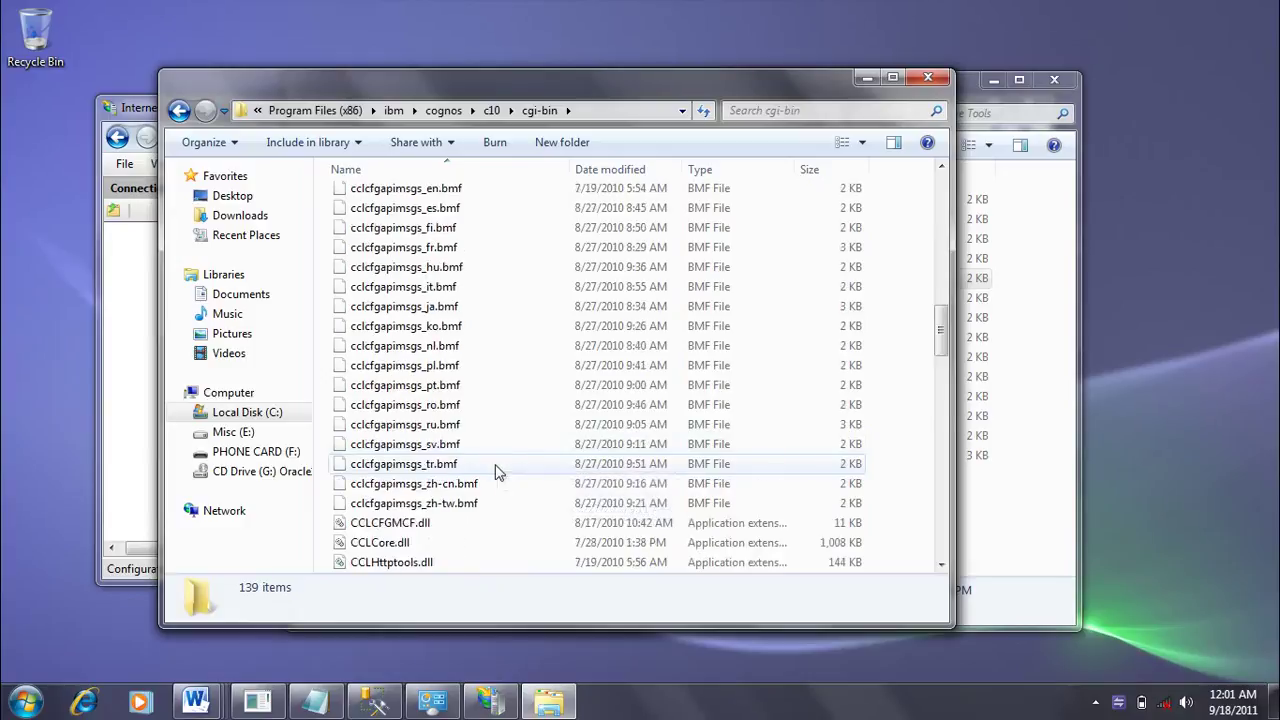
scroll(500, 490, down, 15)
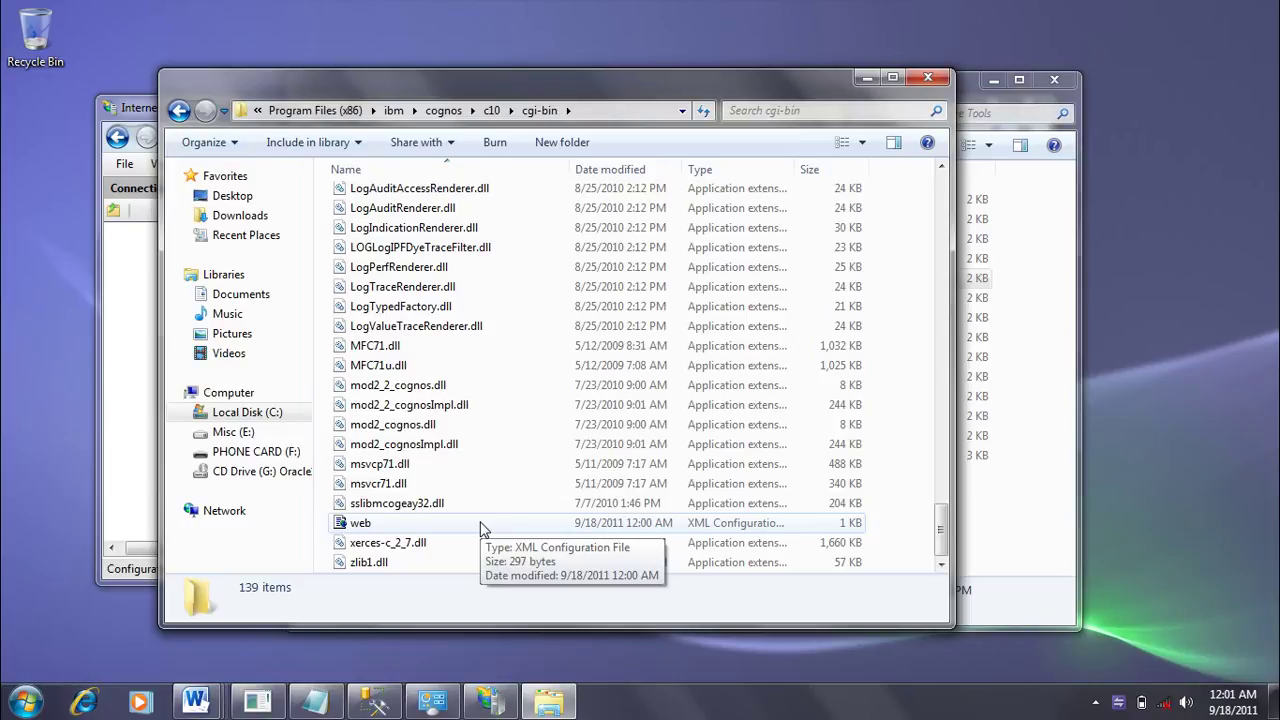
scroll(480, 528, up, 1)
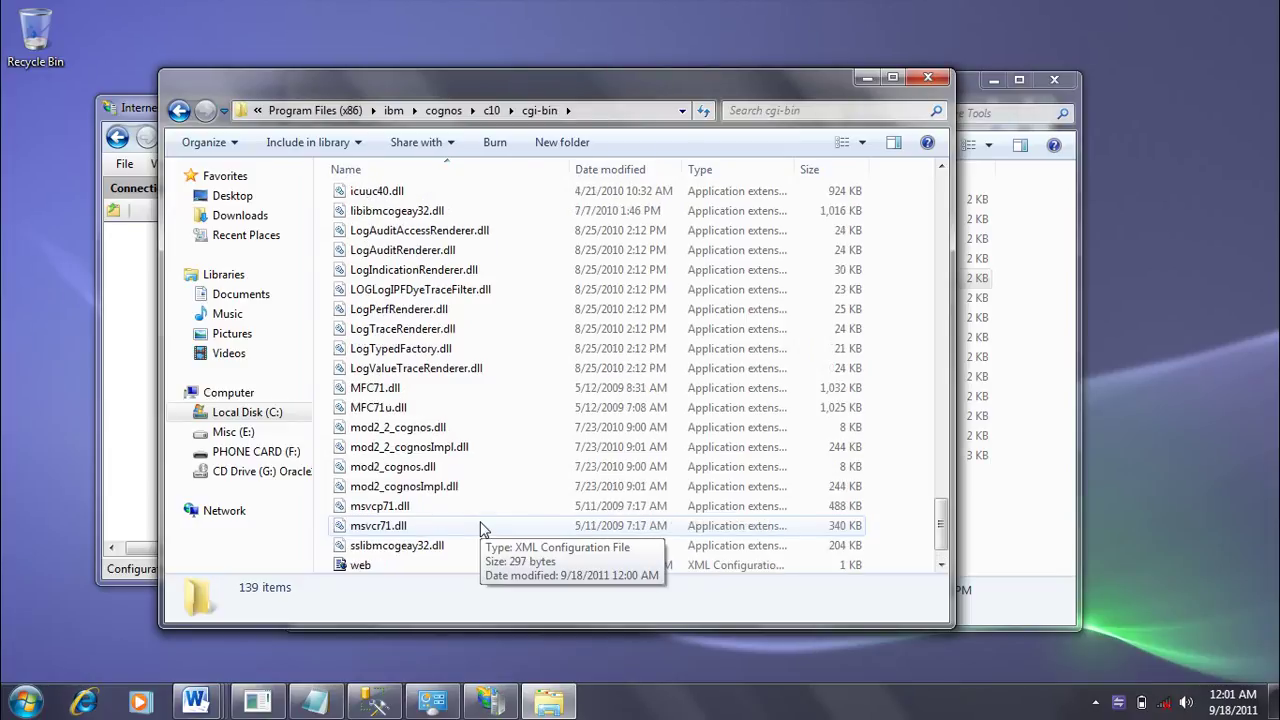
scroll(480, 528, up, 4)
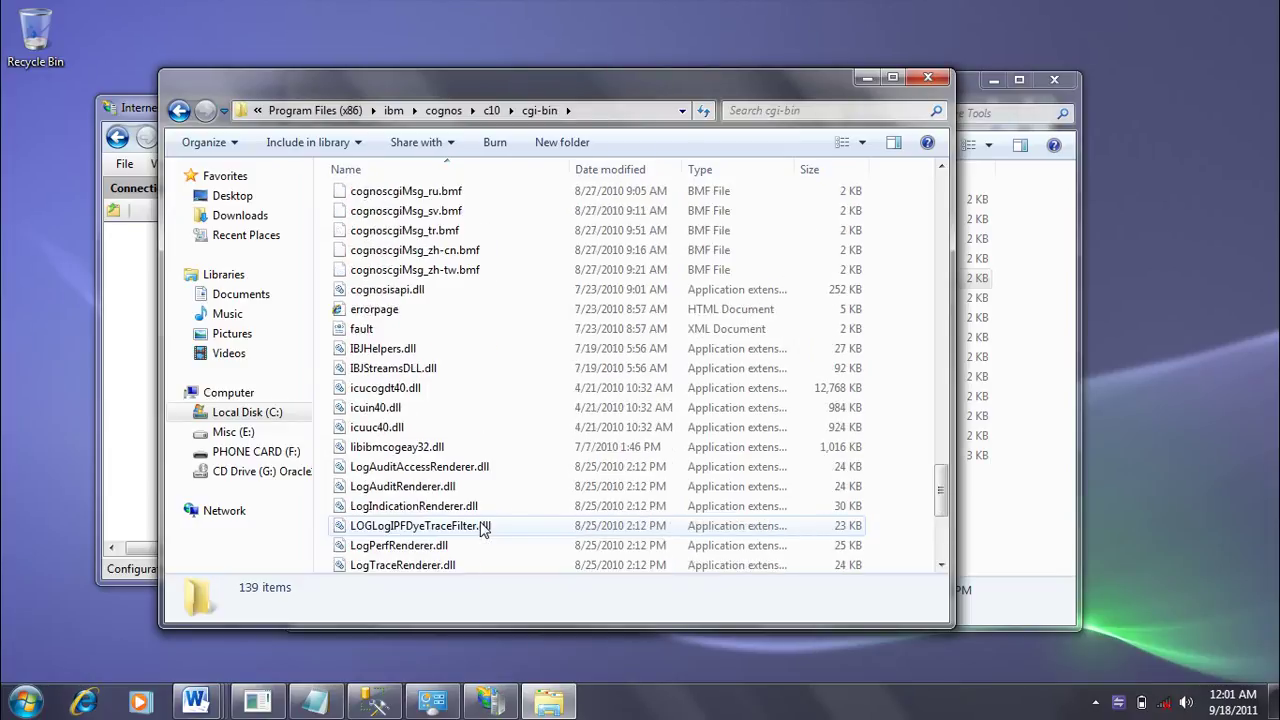
scroll(480, 528, up, 12)
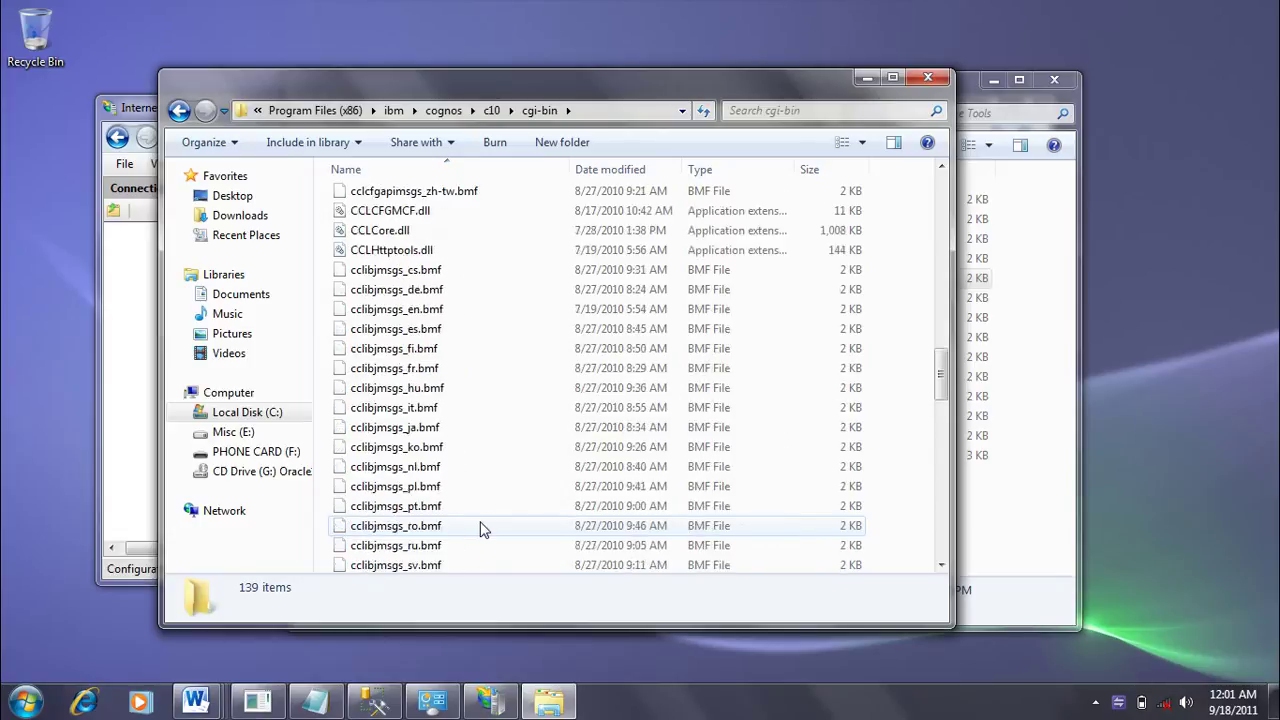
scroll(480, 528, up, 5)
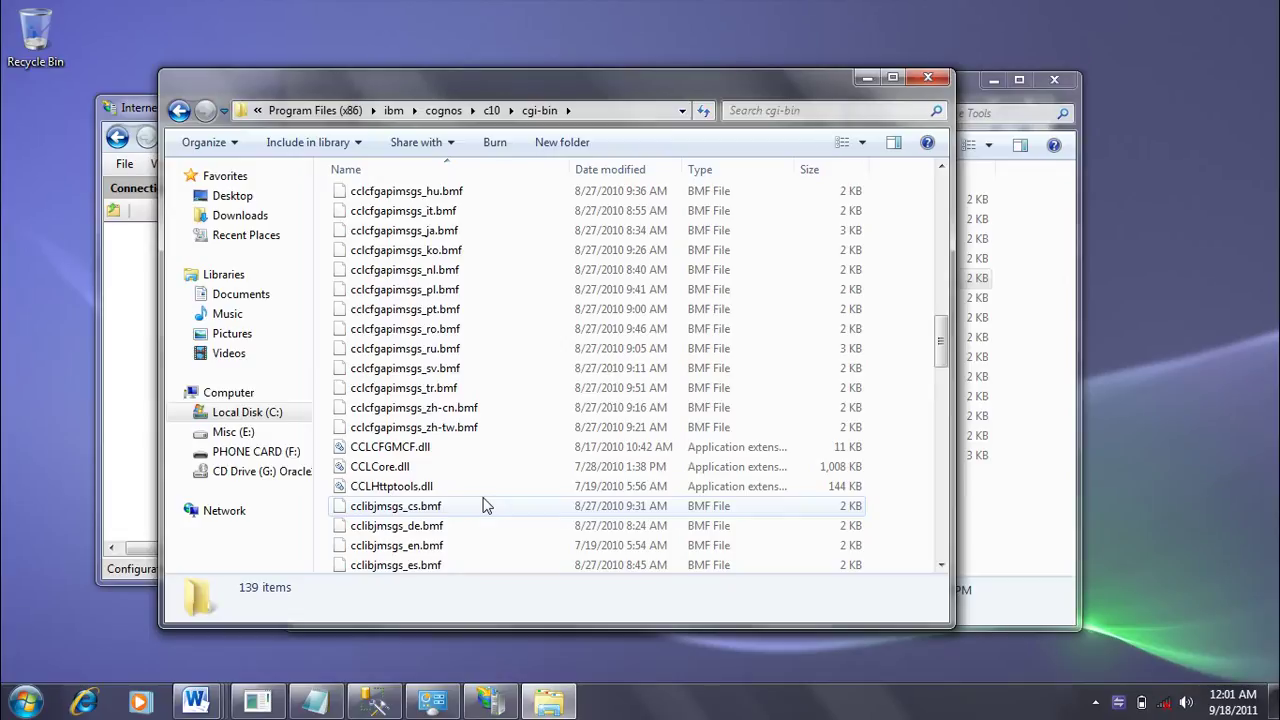
scroll(483, 505, down, 15)
click(450, 386)
scroll(586, 423, down, 4)
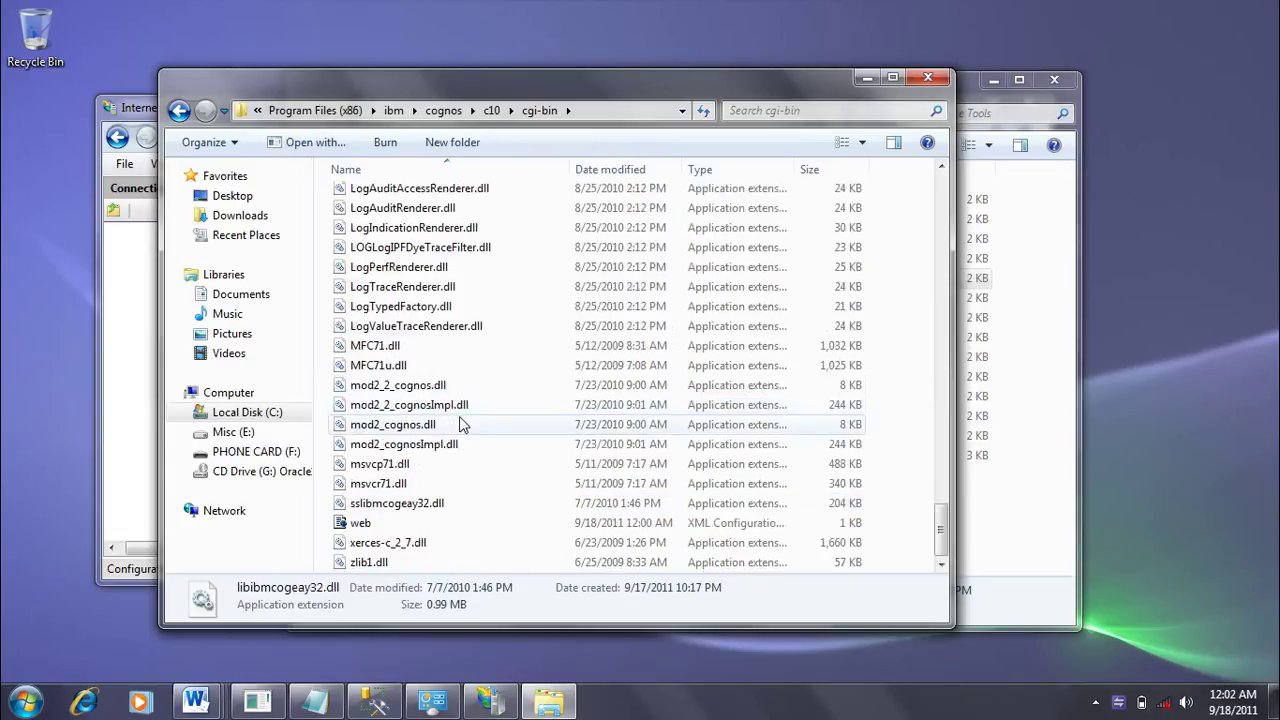
right_click(403, 523)
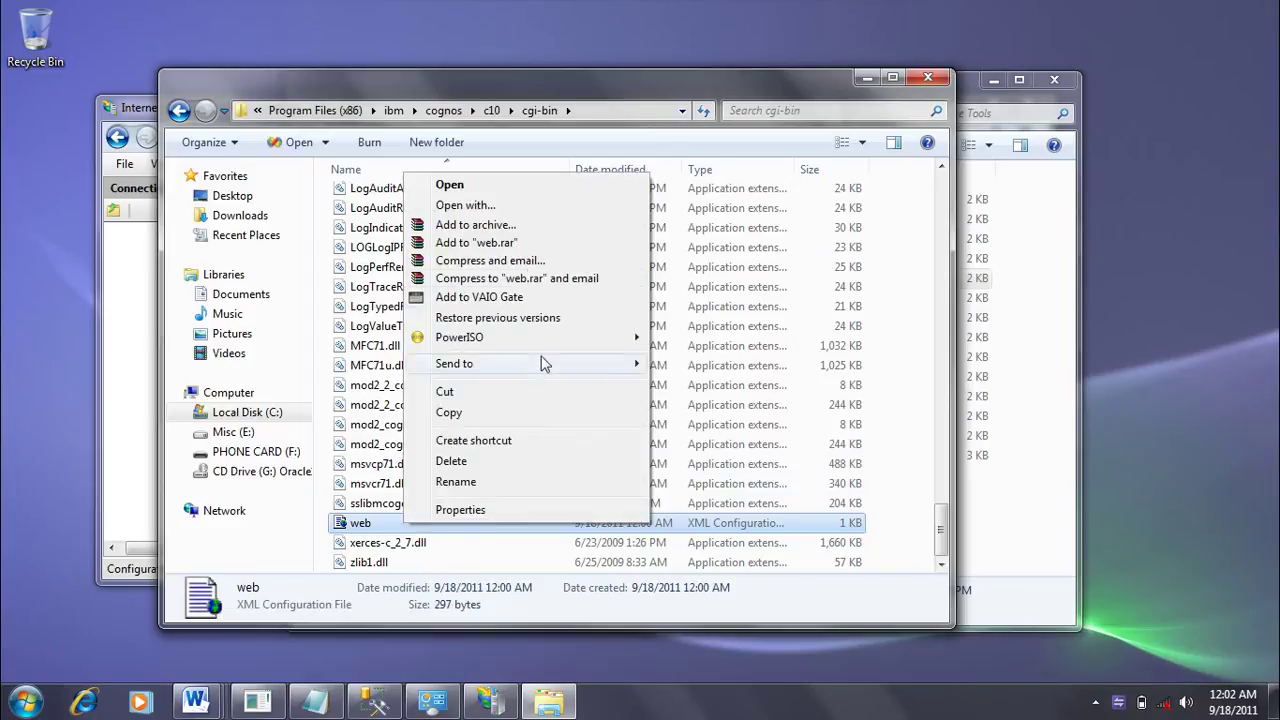
click(548, 219)
click(853, 484)
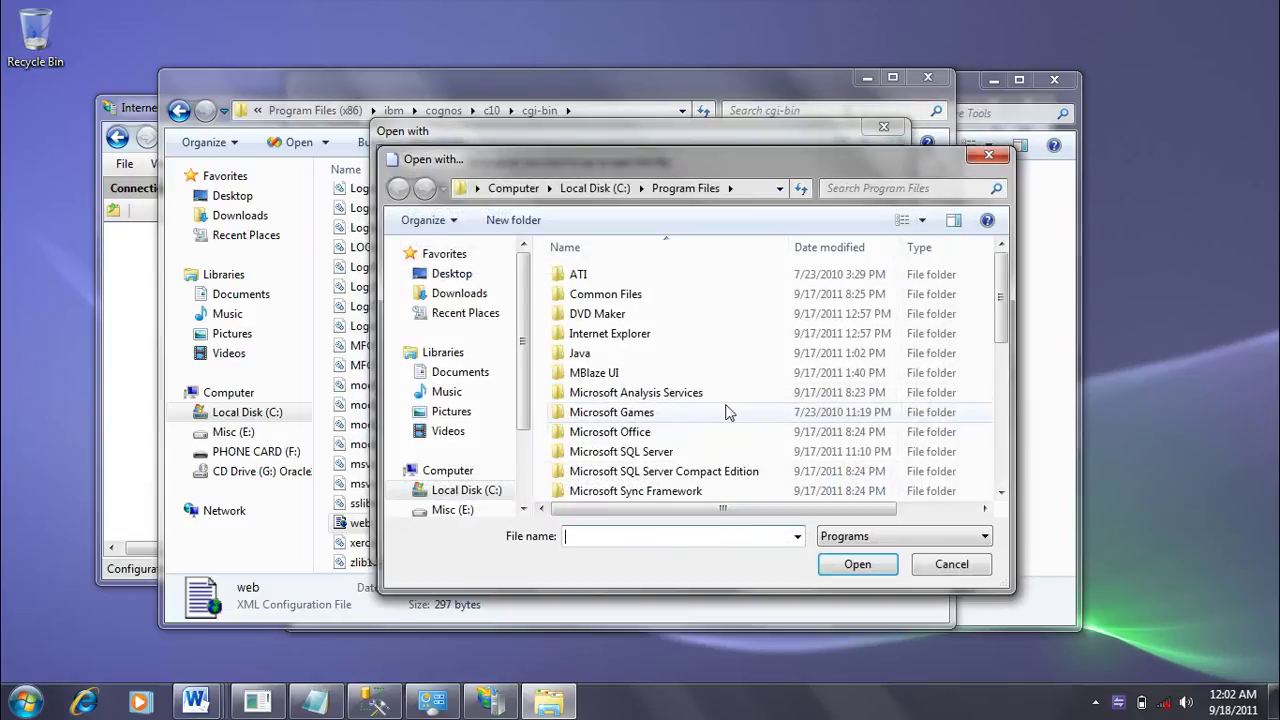
drag(1000, 290, 1024, 473)
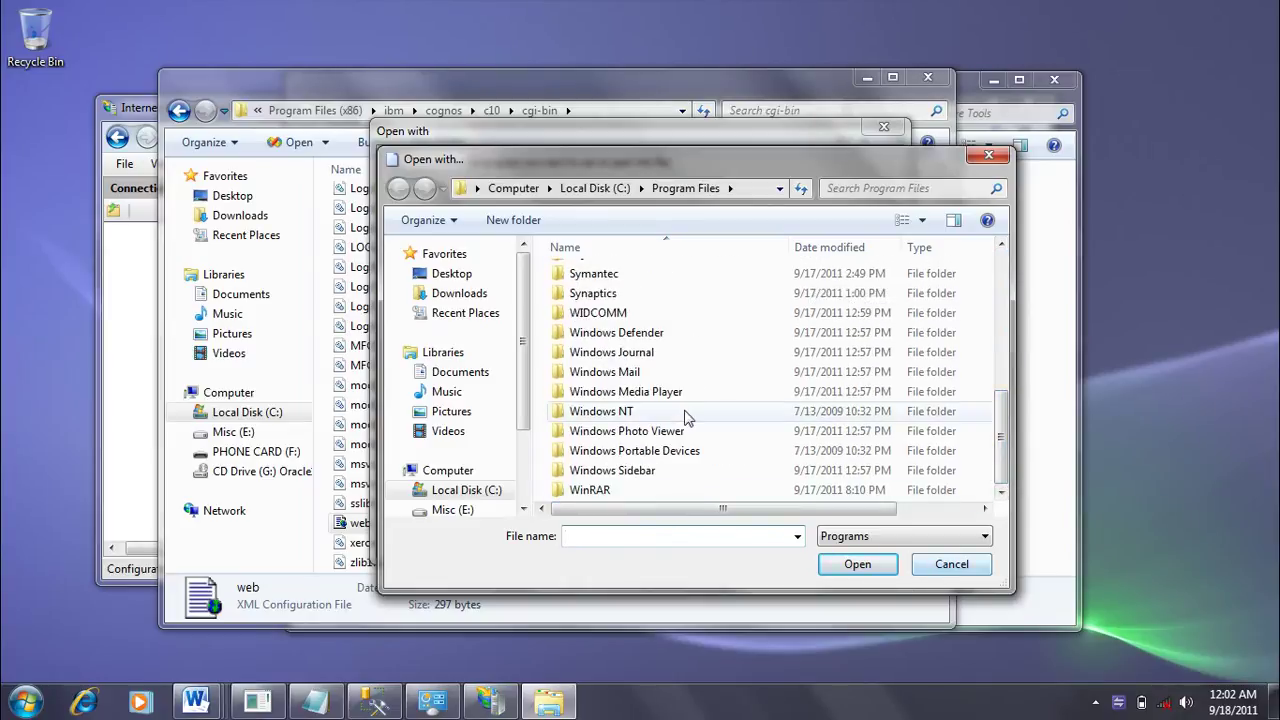
click(955, 567)
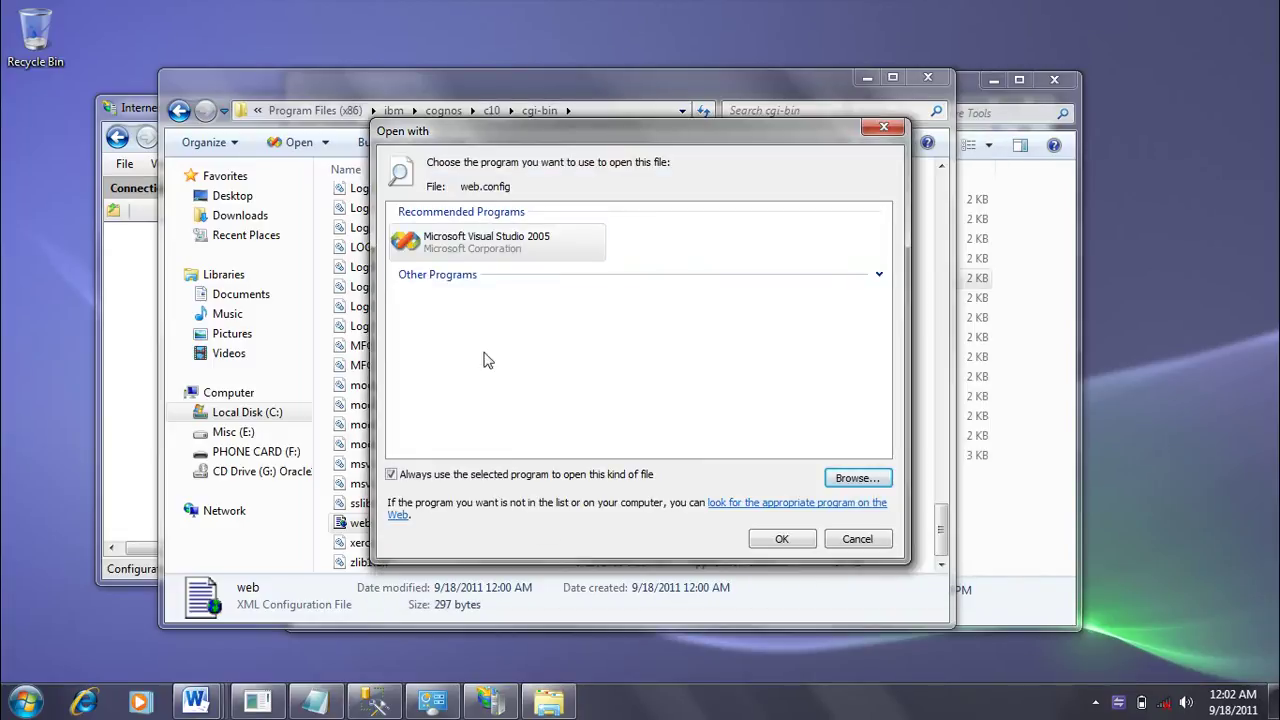
Step: Show the other available programs and open web.config in Notepad
click(802, 508)
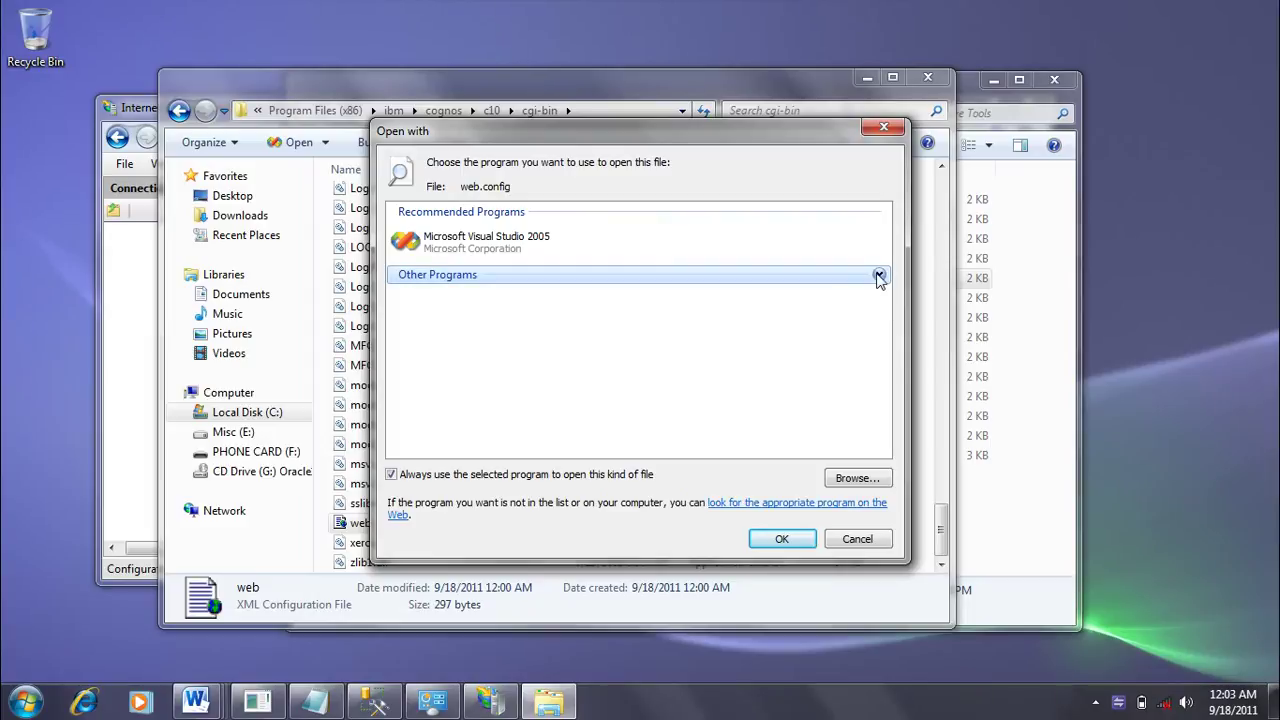
click(876, 276)
scroll(594, 360, down, 3)
double_click(480, 287)
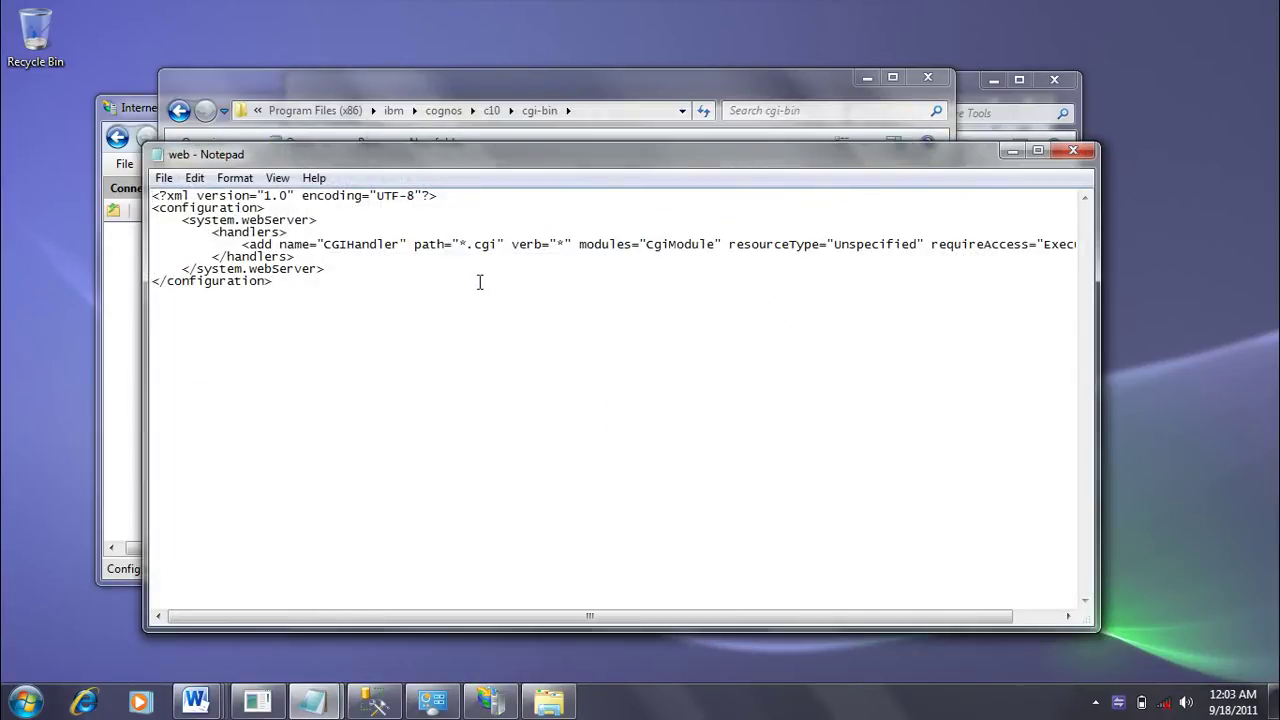
Step: Replace requireAccess="Execute" with allowPathInfo="true" in the CGIHandler entry of web.config
drag(696, 615, 920, 610)
drag(879, 244, 1052, 240)
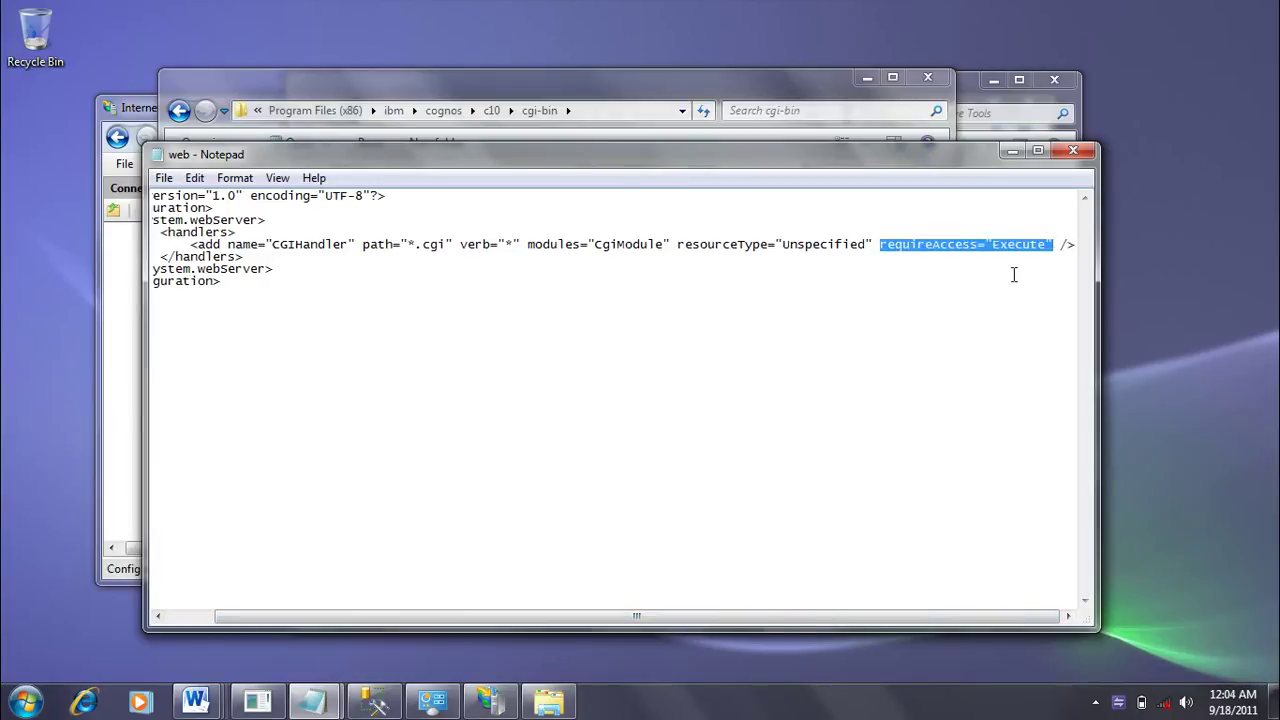
text(allowPathInfo="true")
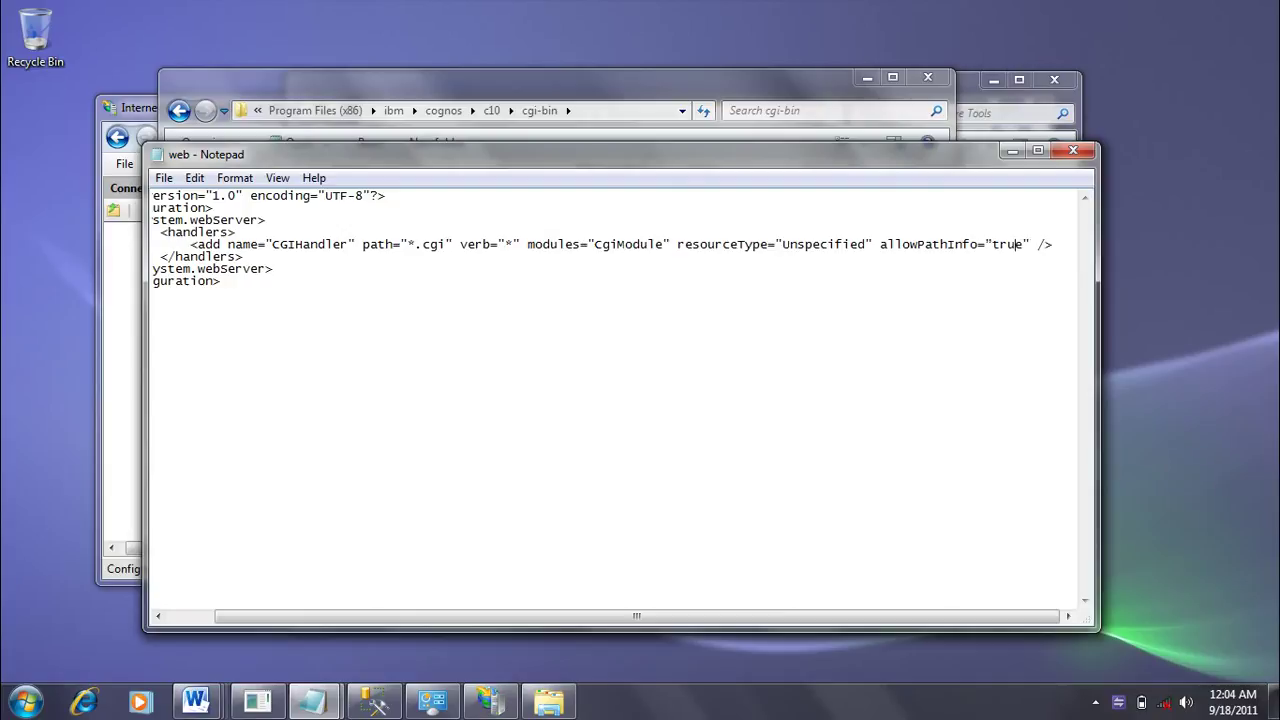
key(BackSpace)
text(")
key(BackSpace)
click(1033, 246)
Step: Save the edited web.config file and return the text cursor to the end of the document
click(163, 178)
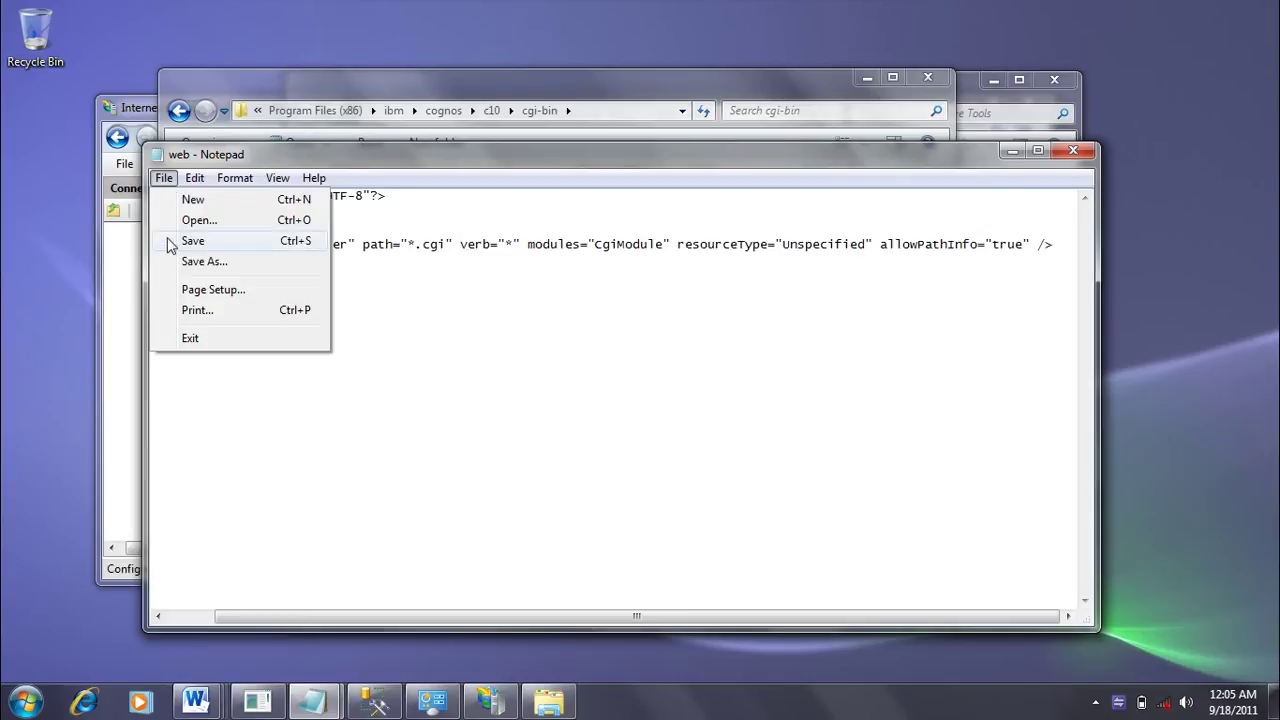
click(168, 241)
click(163, 178)
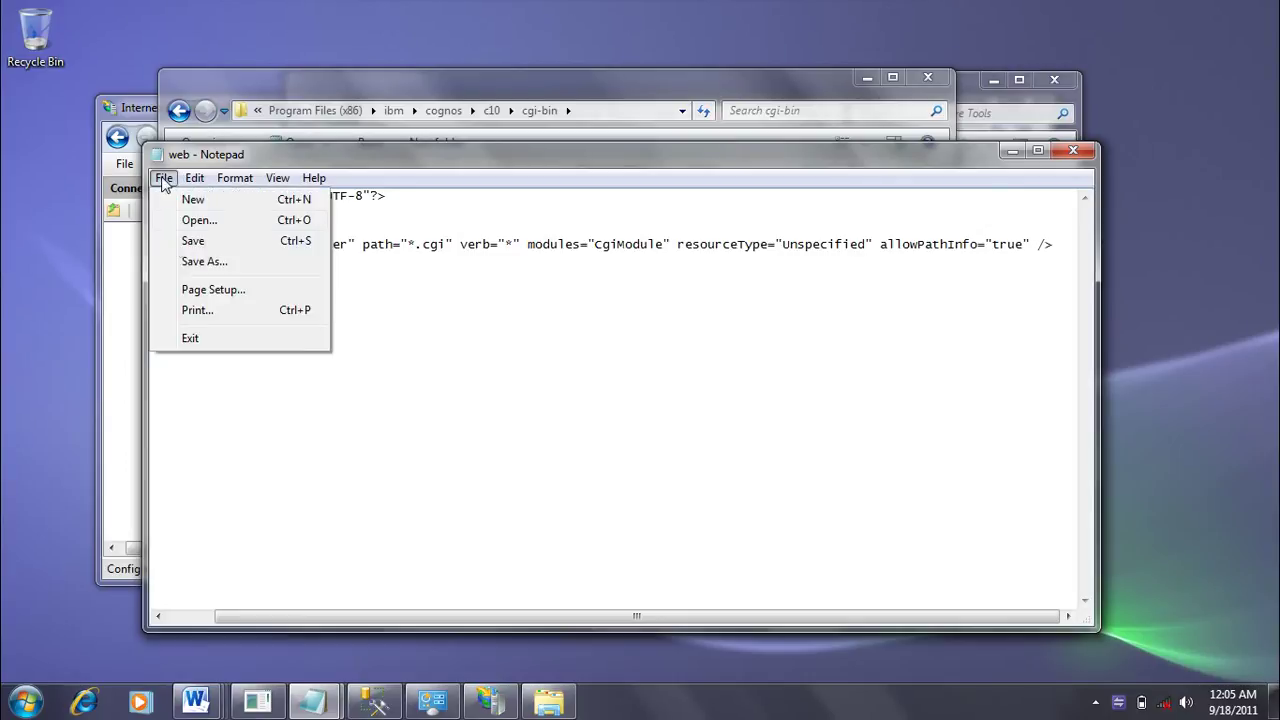
click(176, 243)
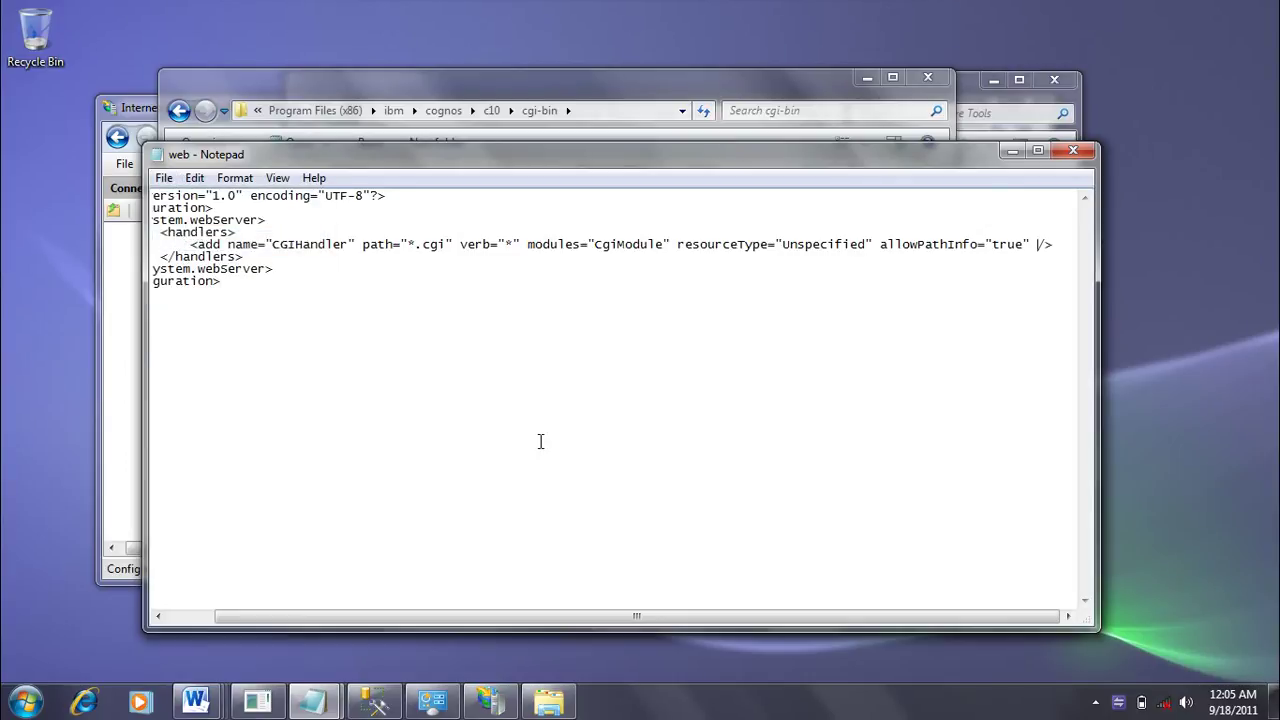
click(909, 303)
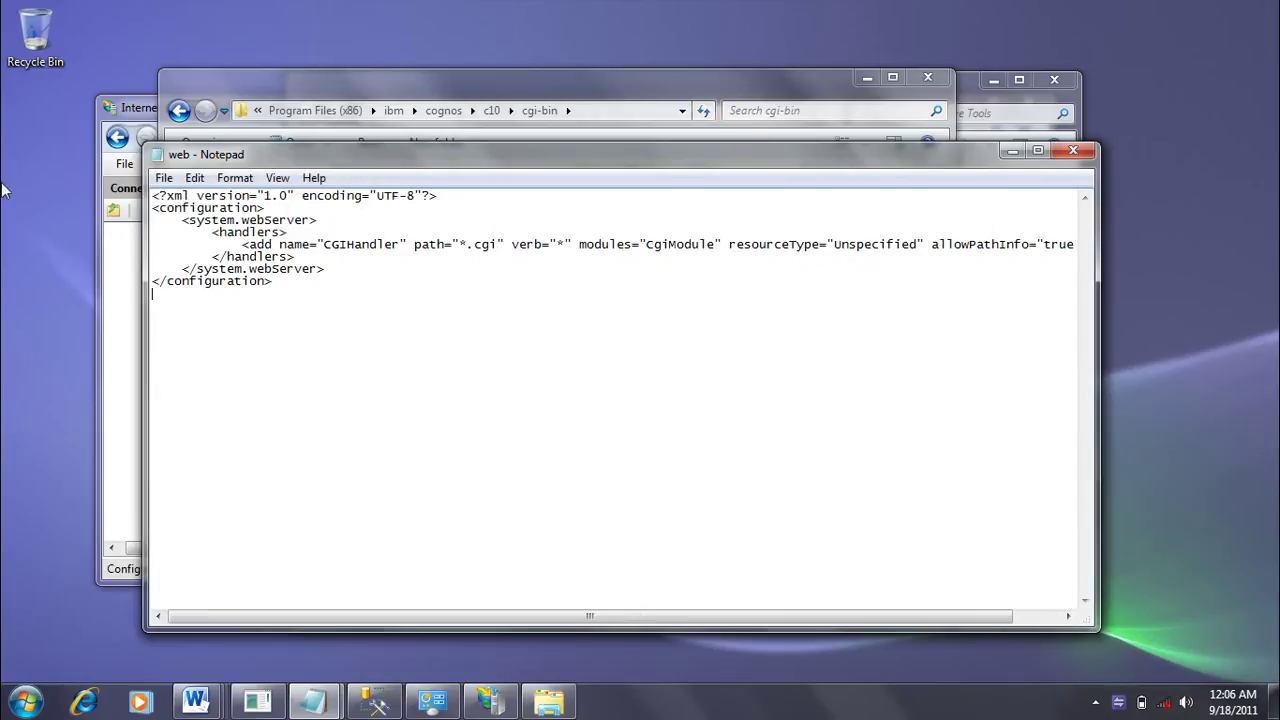
Step: Save and close the web configuration file in Notepad, and close the cgi-bin and Administrative Tools folder windows
click(163, 178)
click(160, 242)
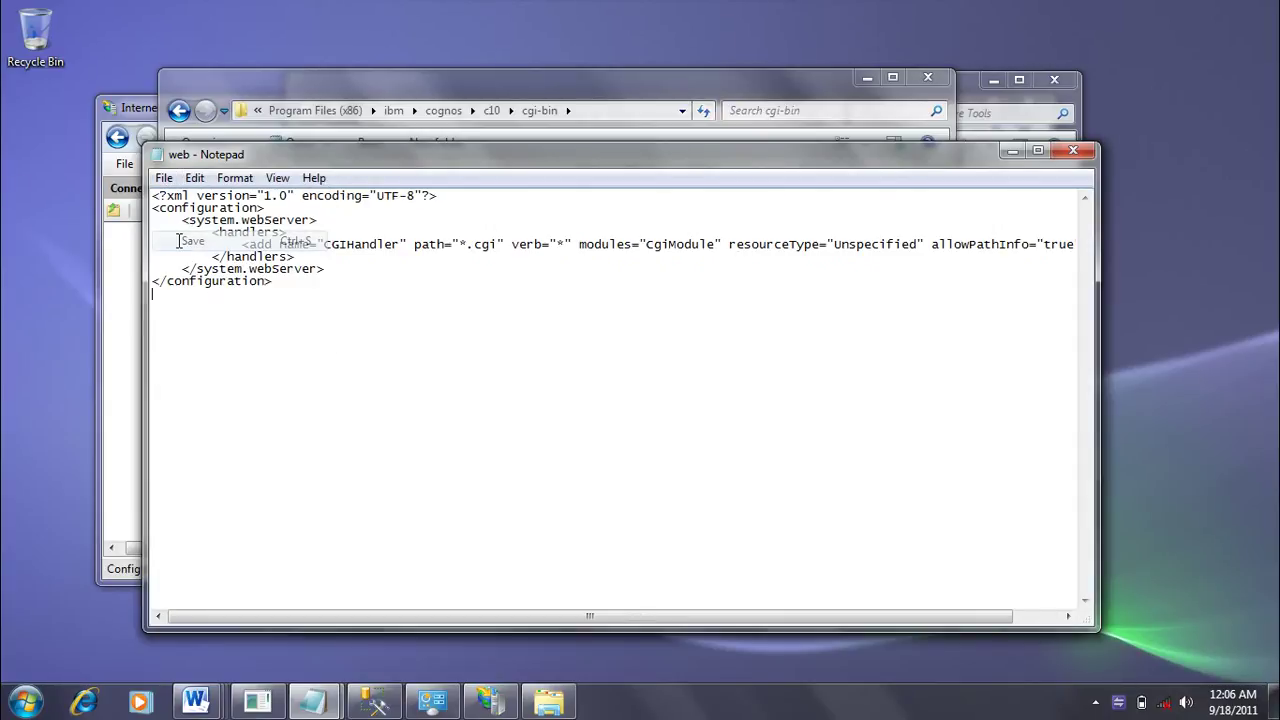
click(1073, 154)
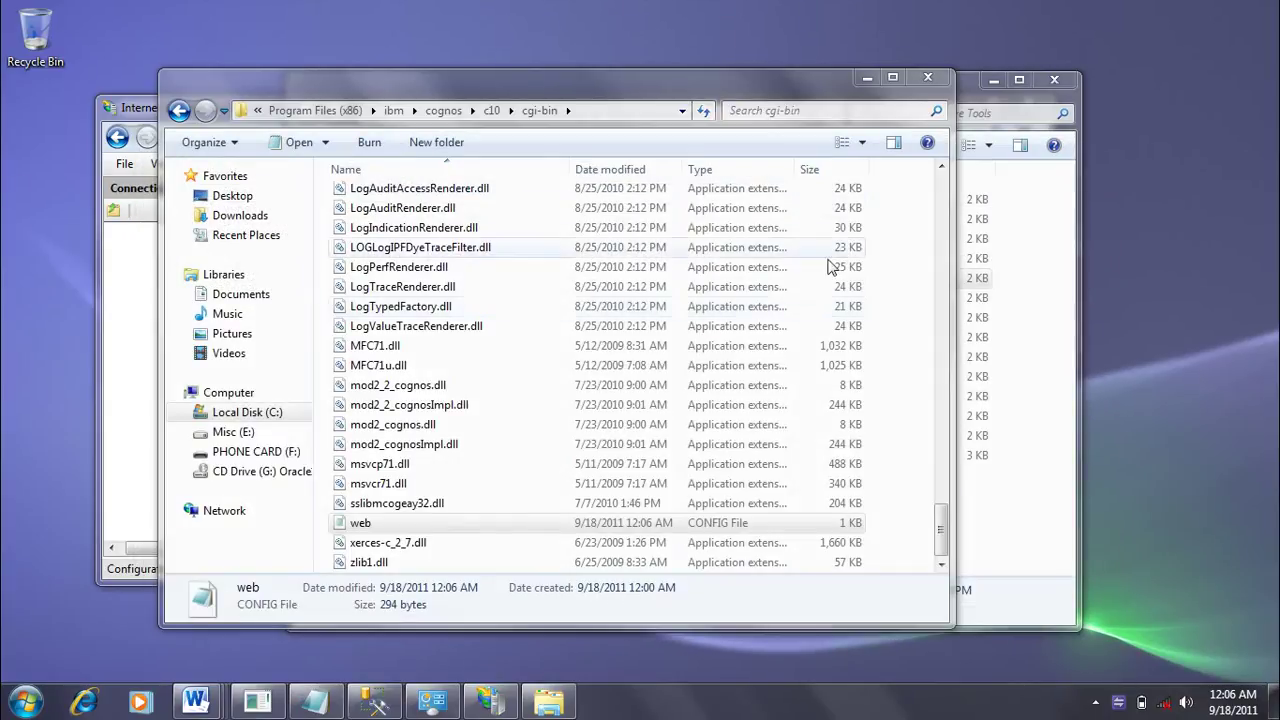
click(927, 80)
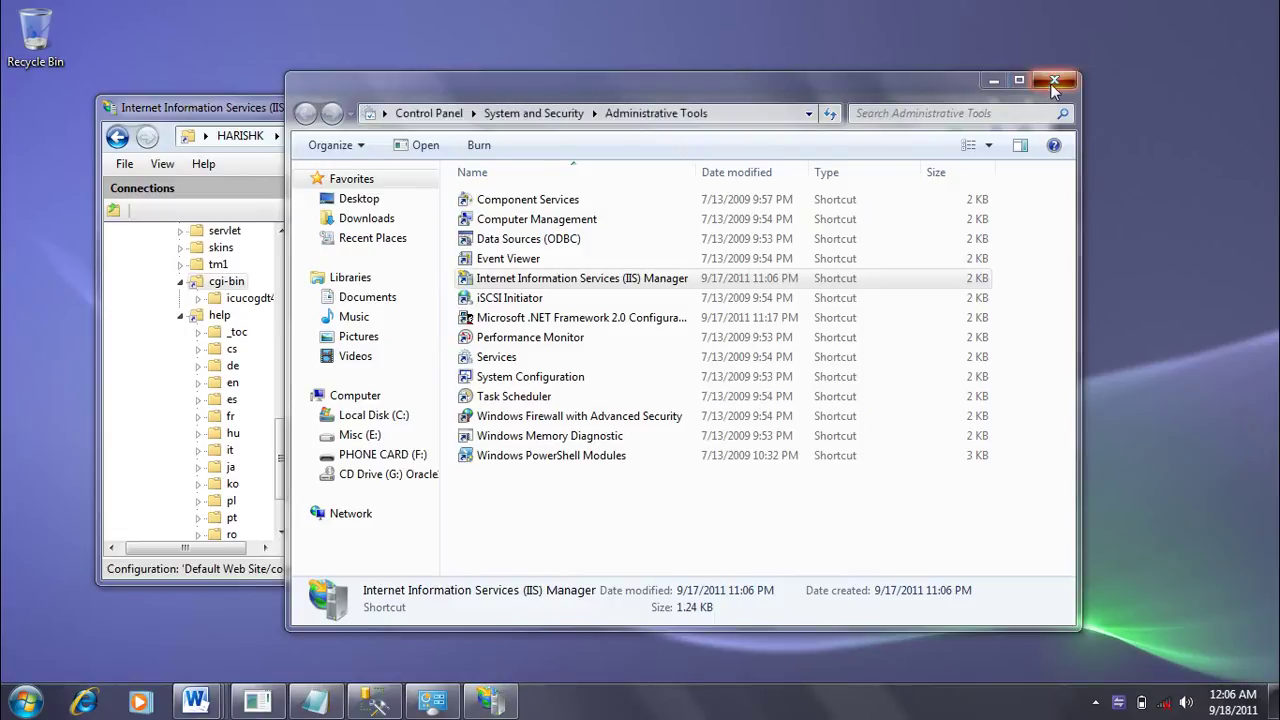
click(1052, 86)
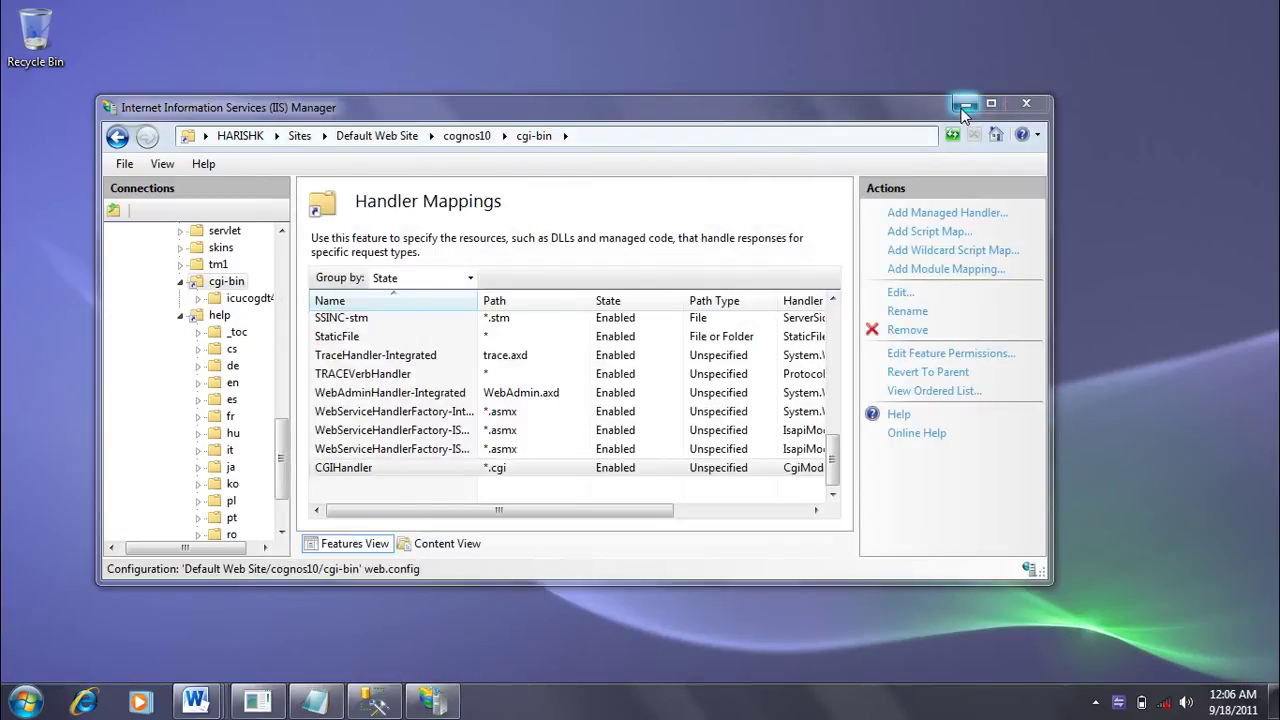
click(86, 703)
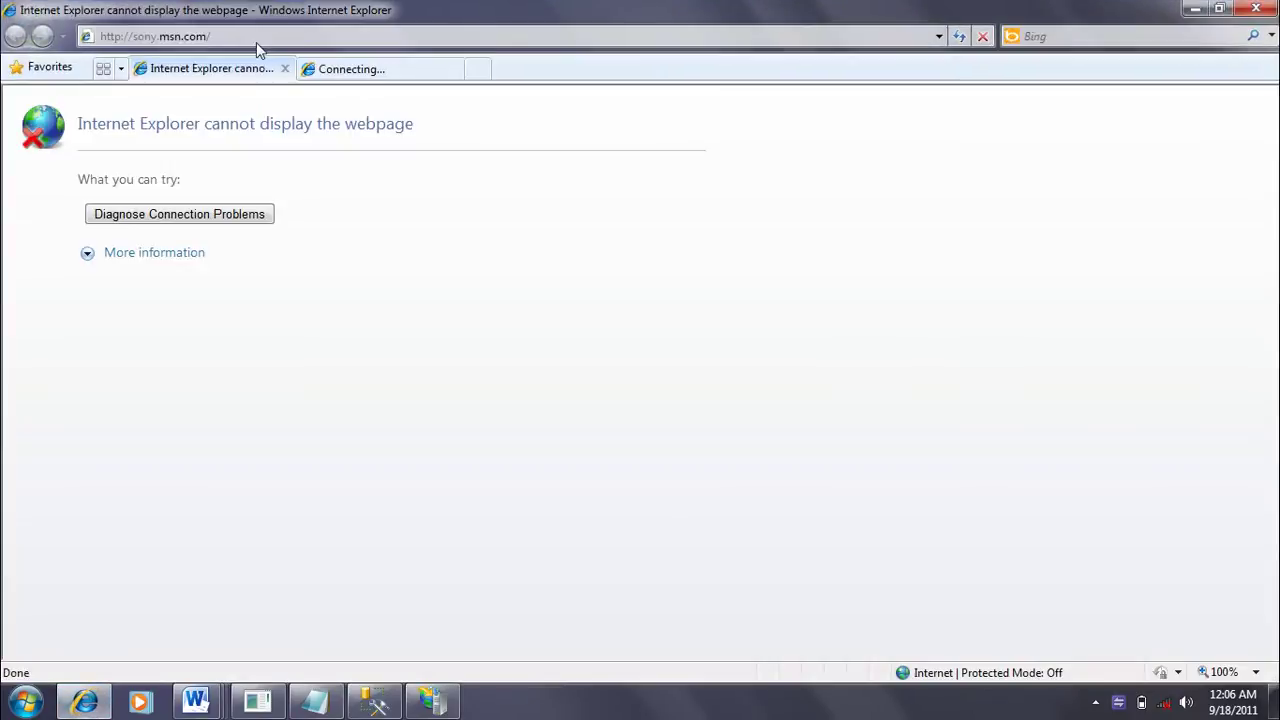
click(258, 38)
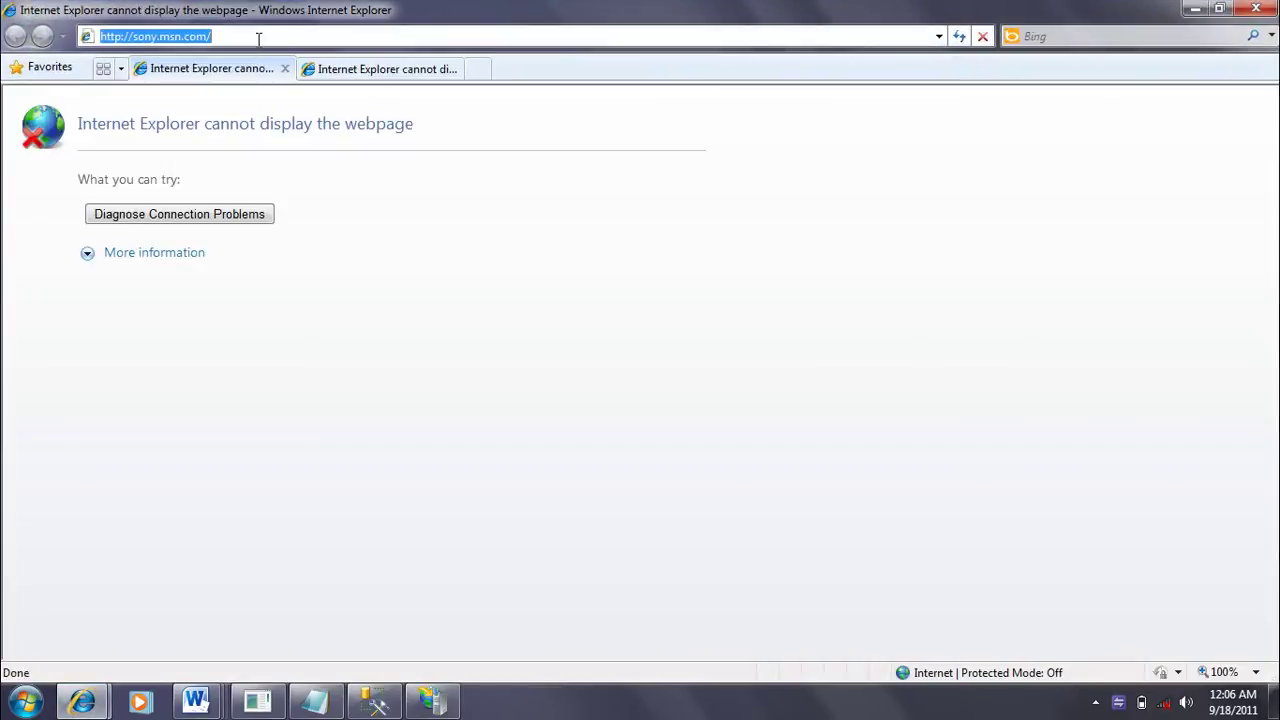
text(htt)
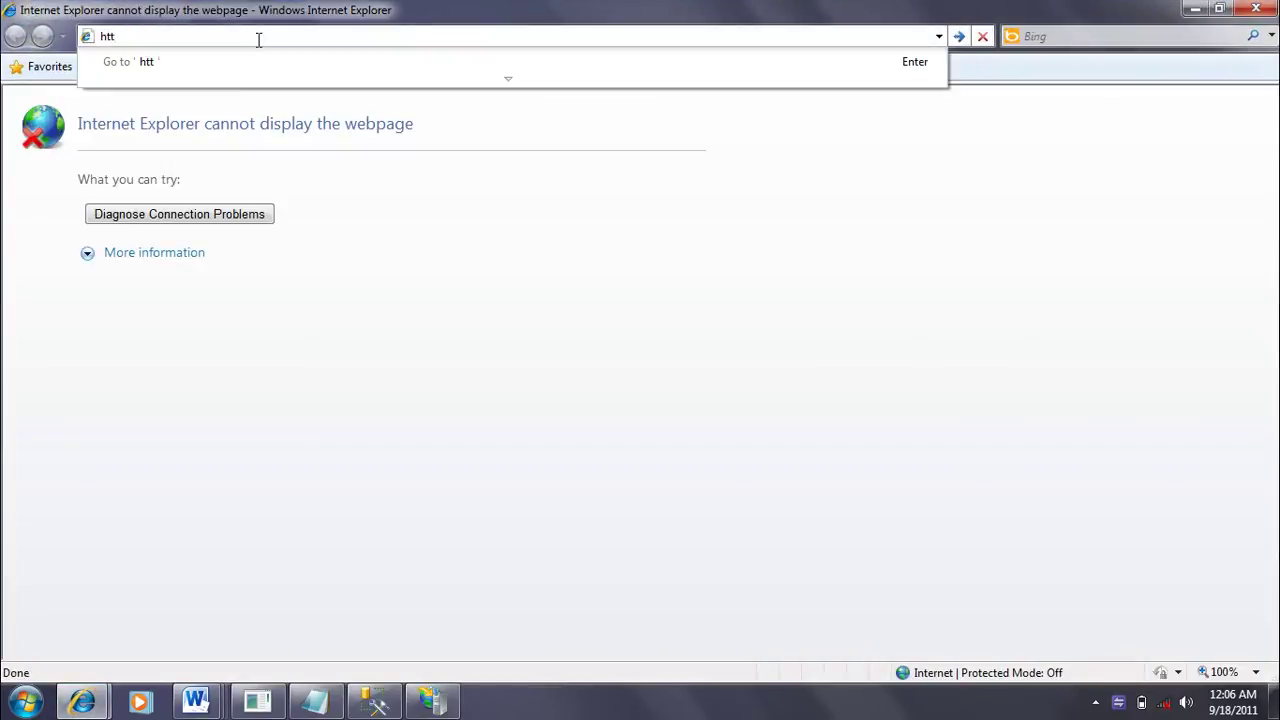
text(p://localhost/co)
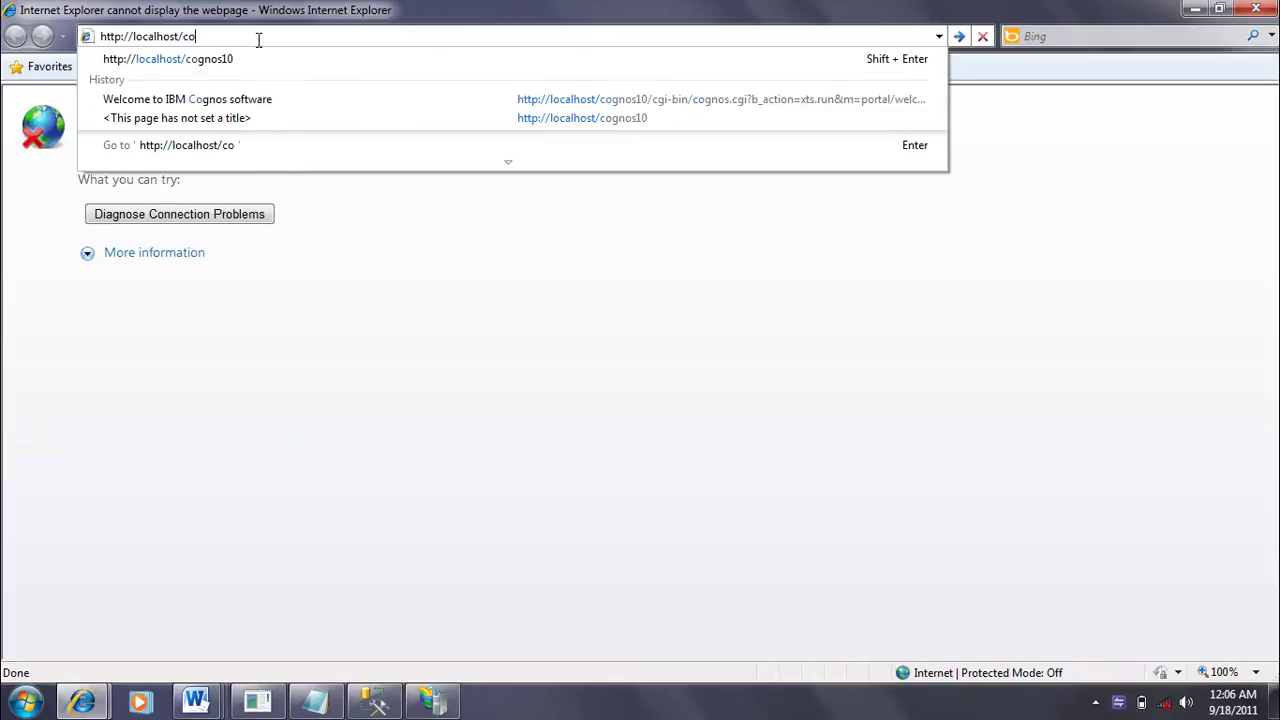
text(gnos10)
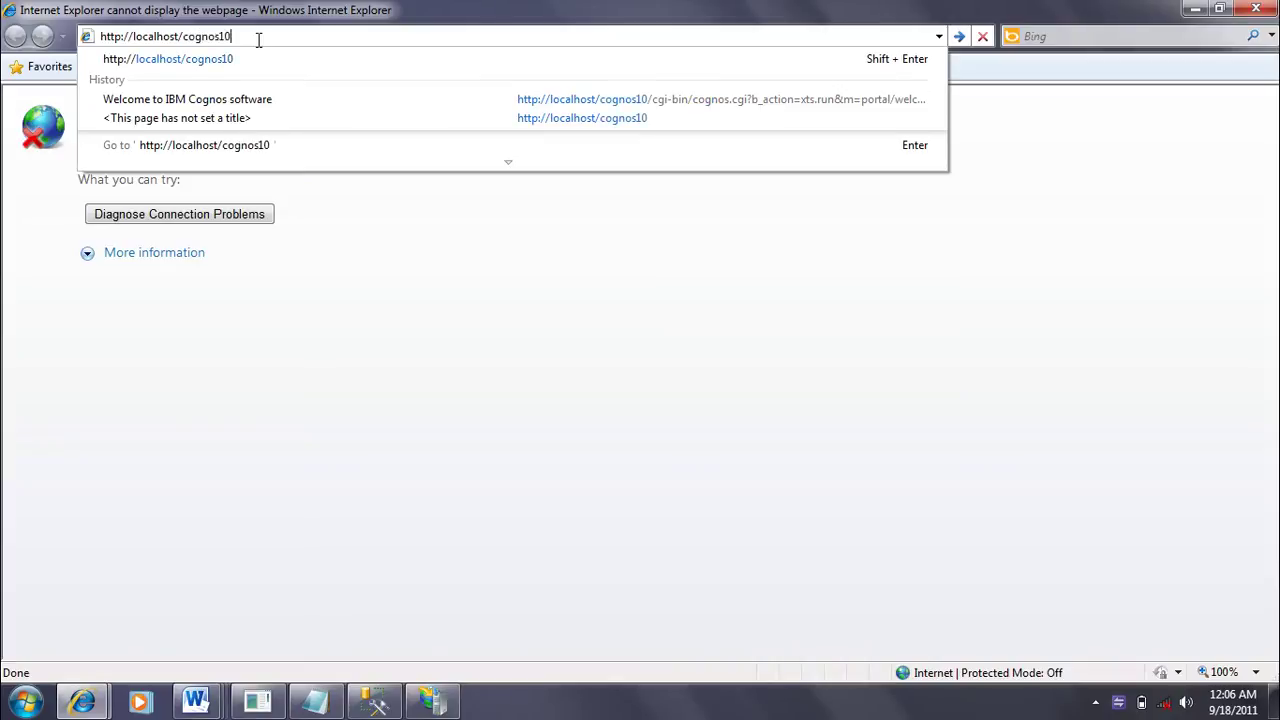
key(Return)
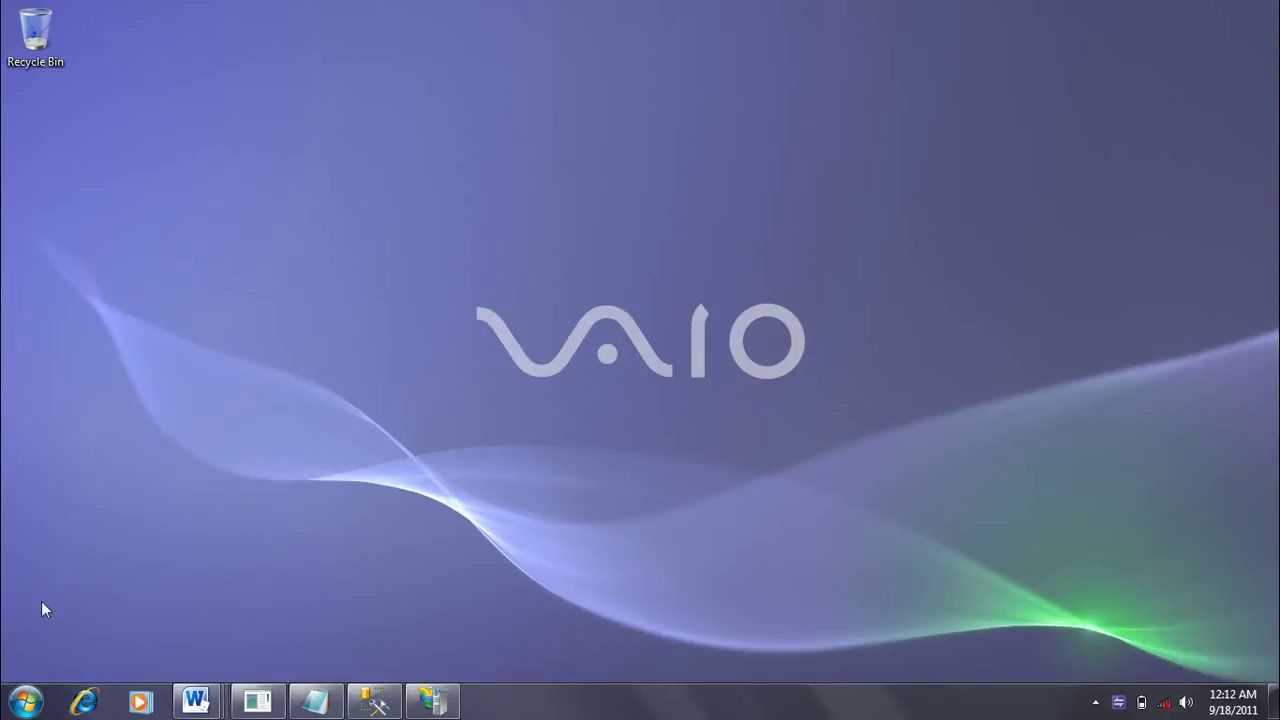
Step: Launch issetup from the Software\DWH\Cognos\Cognos10\Cognos 10 FM\CZQ6MEN\win32 folder on drive E
click(25, 702)
click(283, 460)
double_click(723, 222)
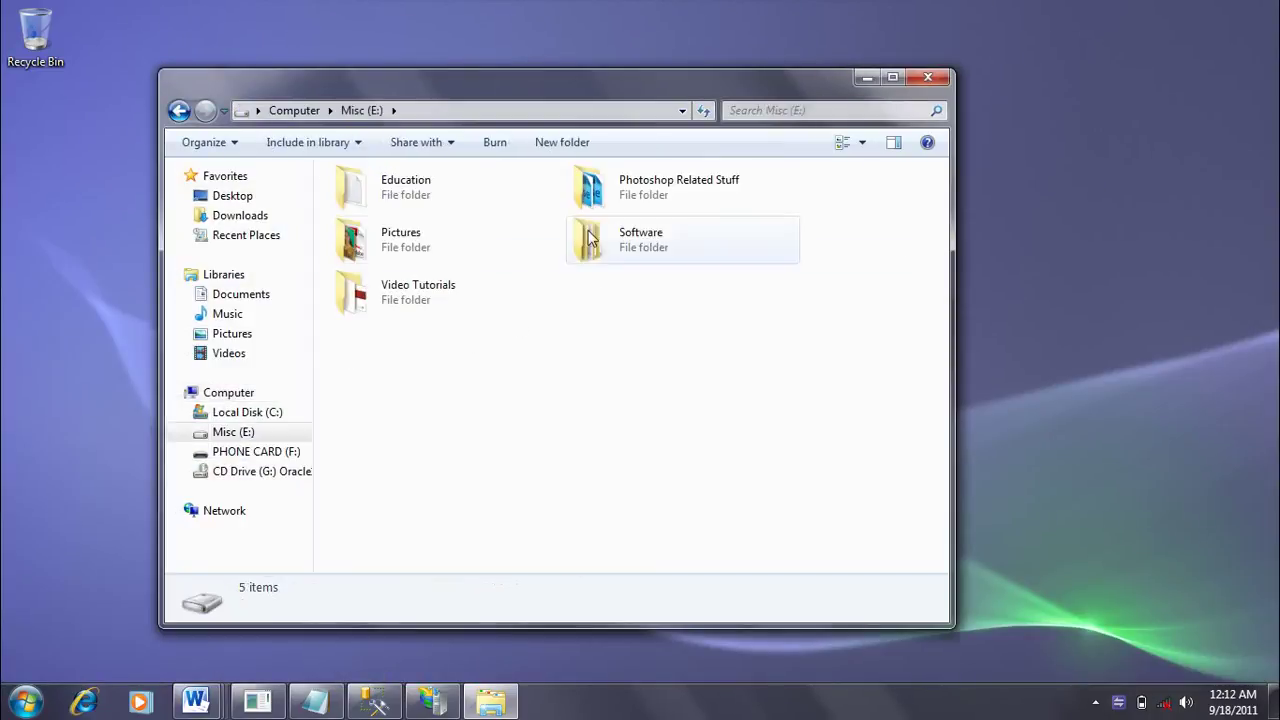
double_click(615, 251)
double_click(393, 199)
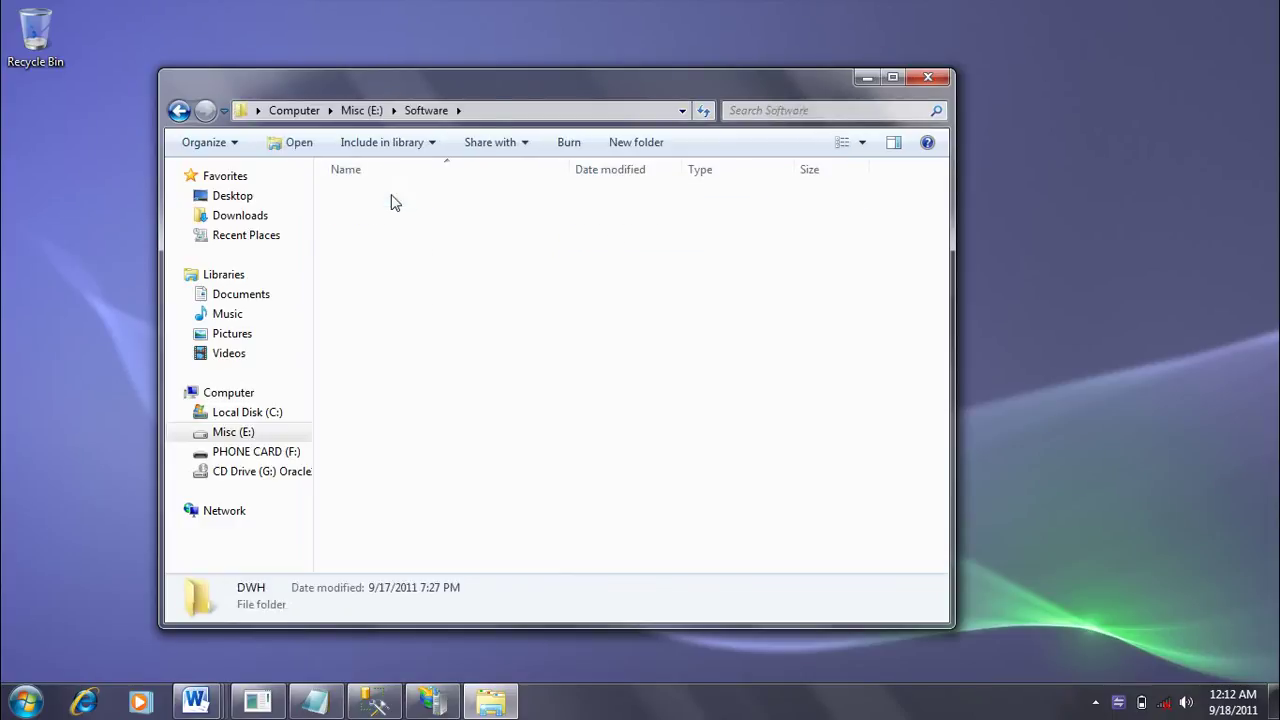
double_click(390, 199)
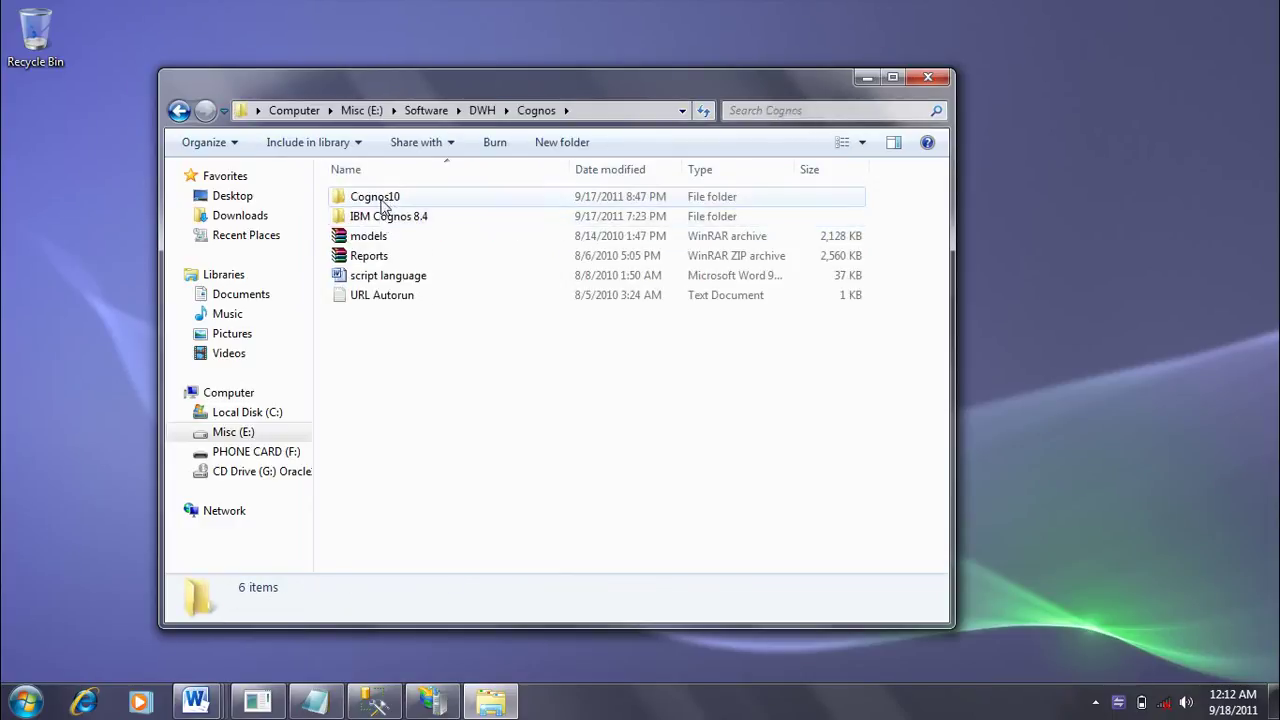
double_click(377, 197)
double_click(407, 218)
double_click(400, 198)
double_click(396, 220)
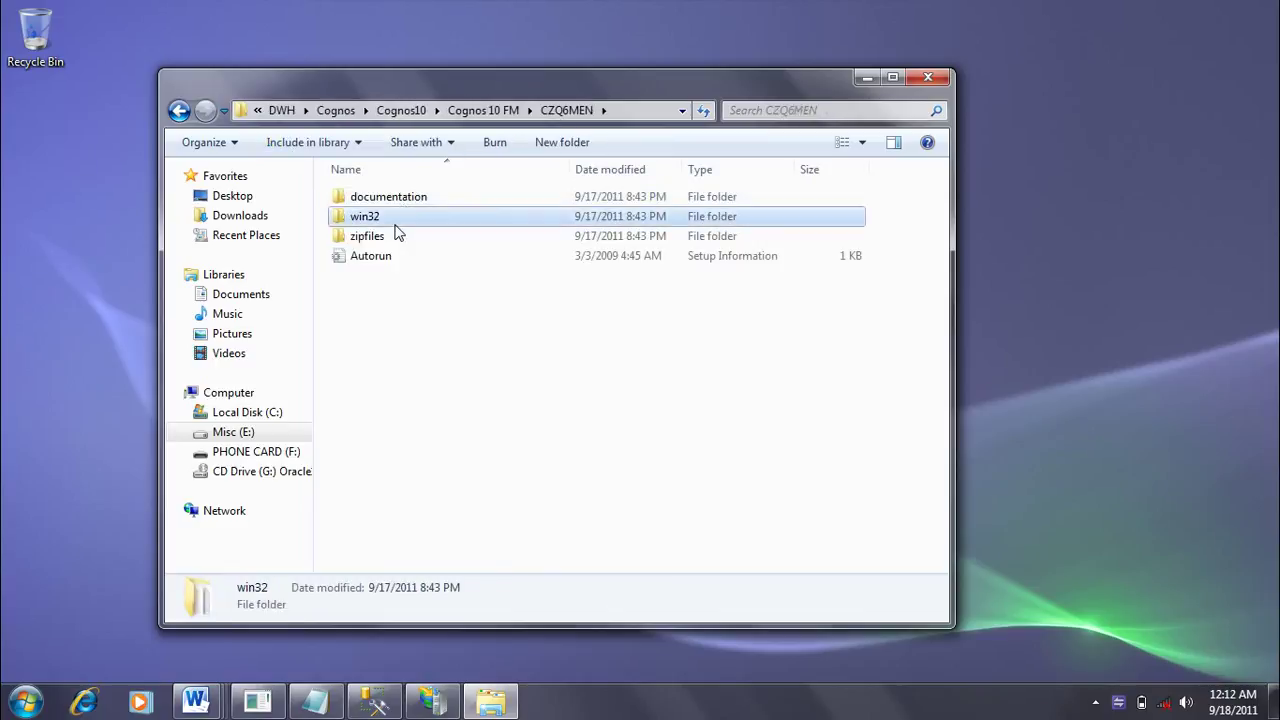
double_click(415, 318)
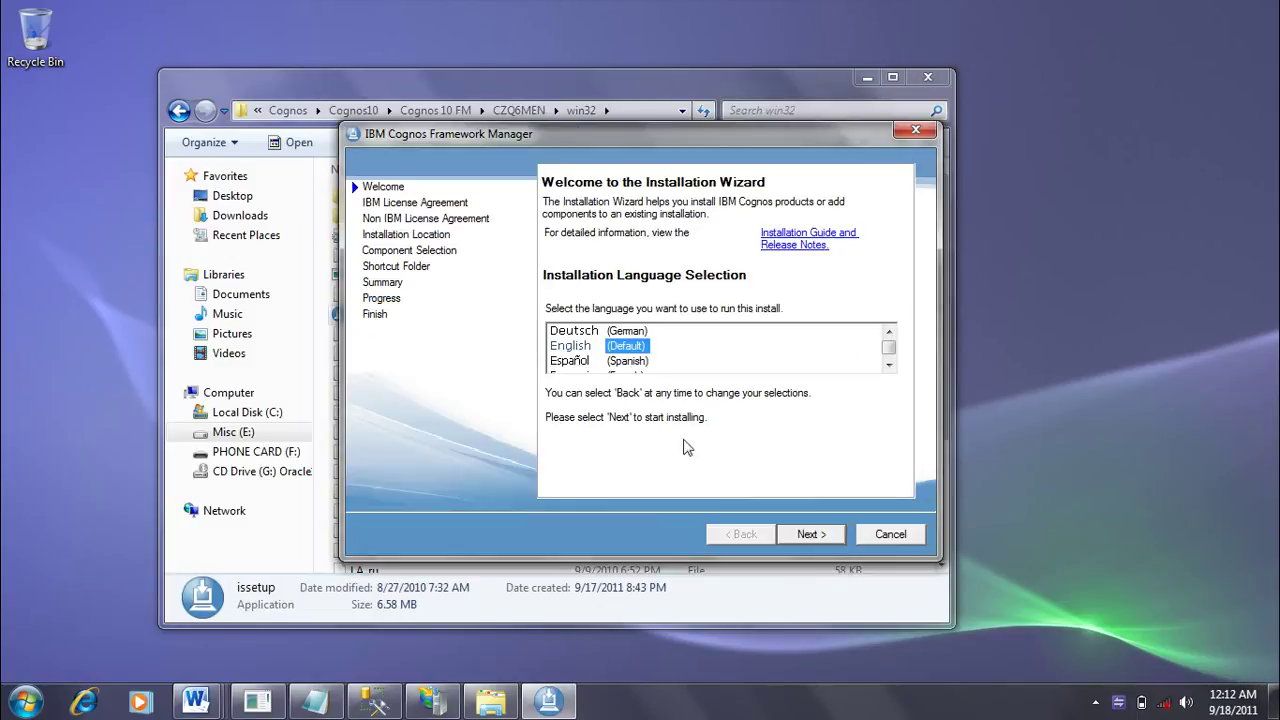
Step: Keep English as the Framework Manager installation language and agree to the licence terms
click(810, 534)
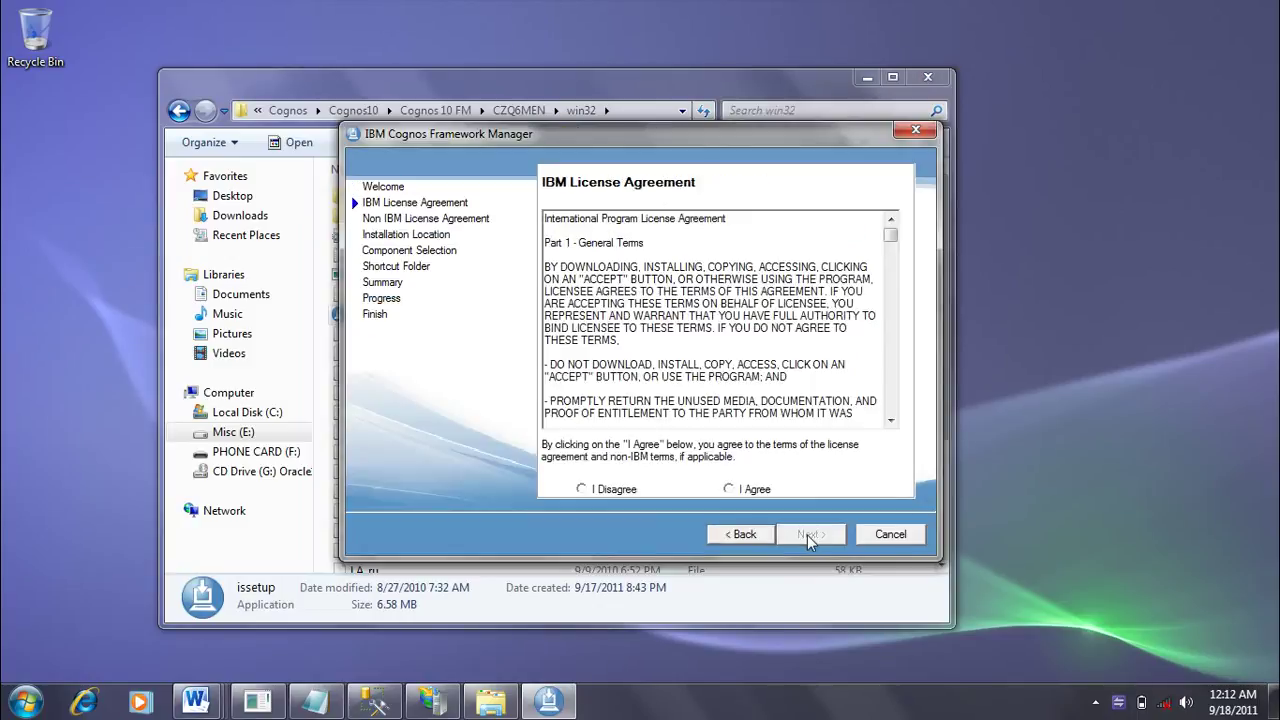
click(729, 489)
click(806, 537)
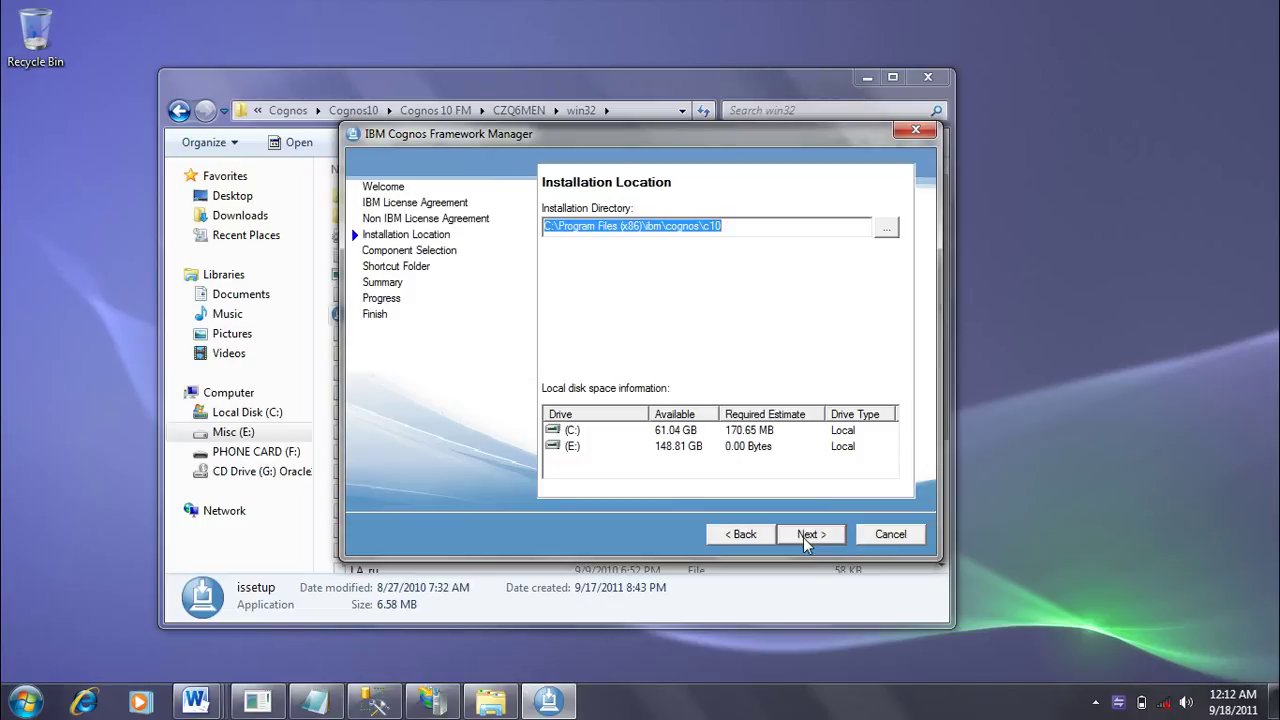
Step: Install to the existing C:\Program Files (x86)\ibm\cognos\c10 directory and have replaced files backed up automatically
click(806, 537)
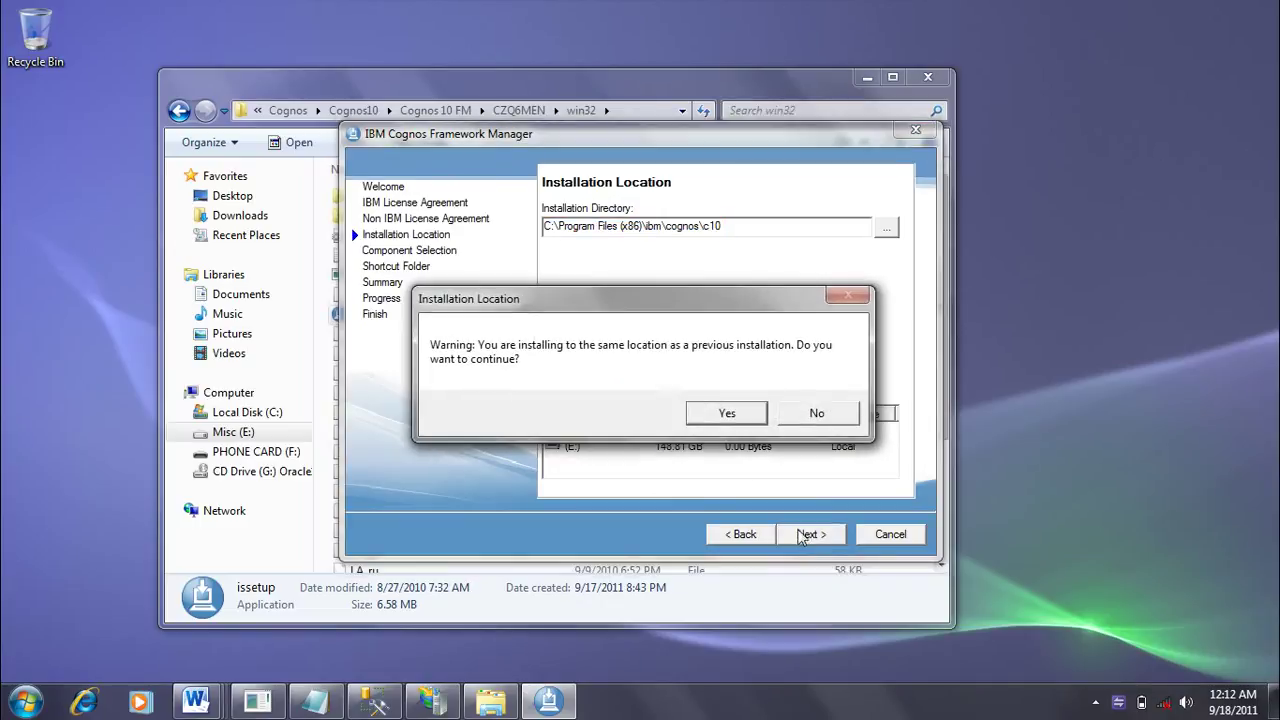
click(710, 412)
click(836, 541)
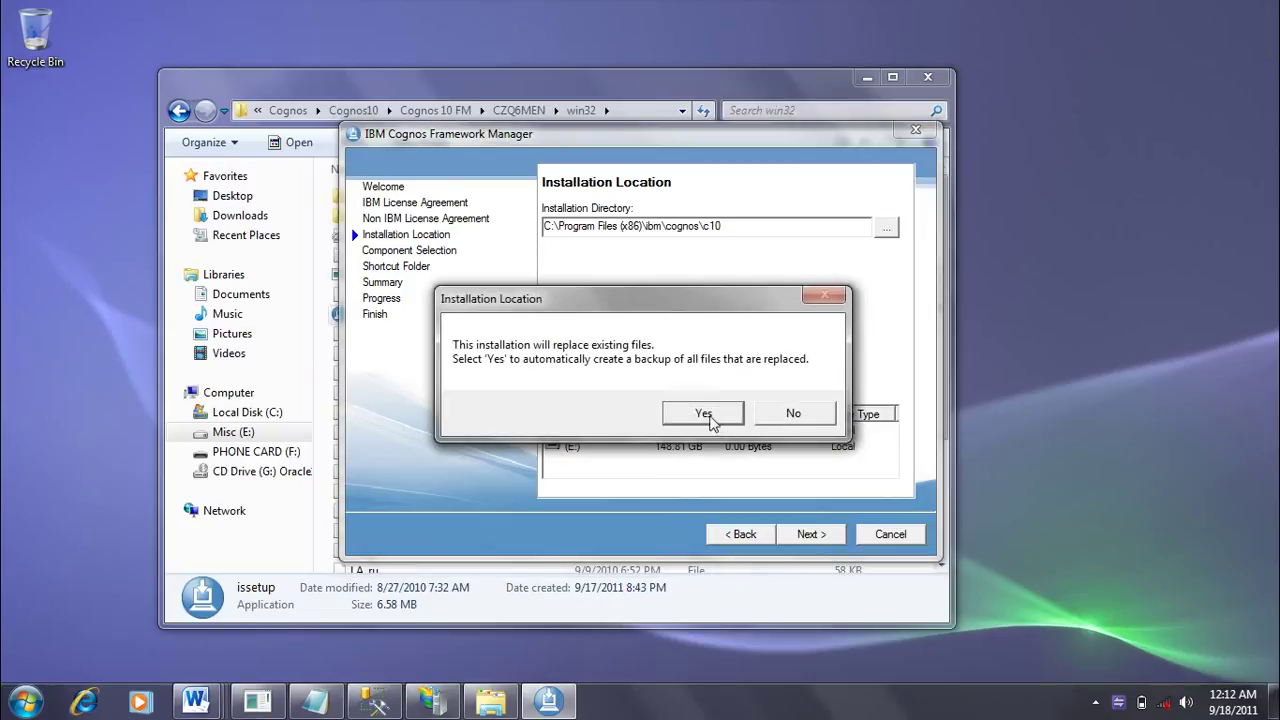
click(712, 418)
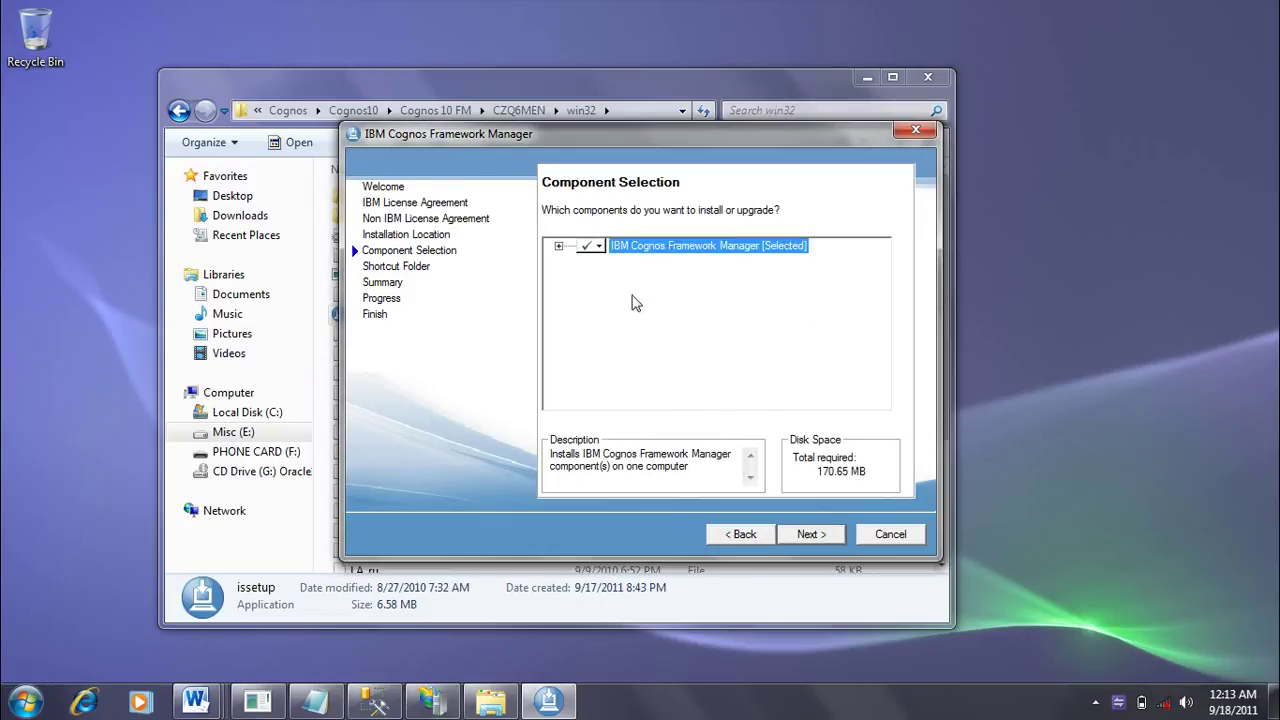
Step: Install the Framework Manager and Map Manager components with shortcuts in the IBM Cognos 10 program folder
click(598, 247)
click(598, 247)
click(558, 246)
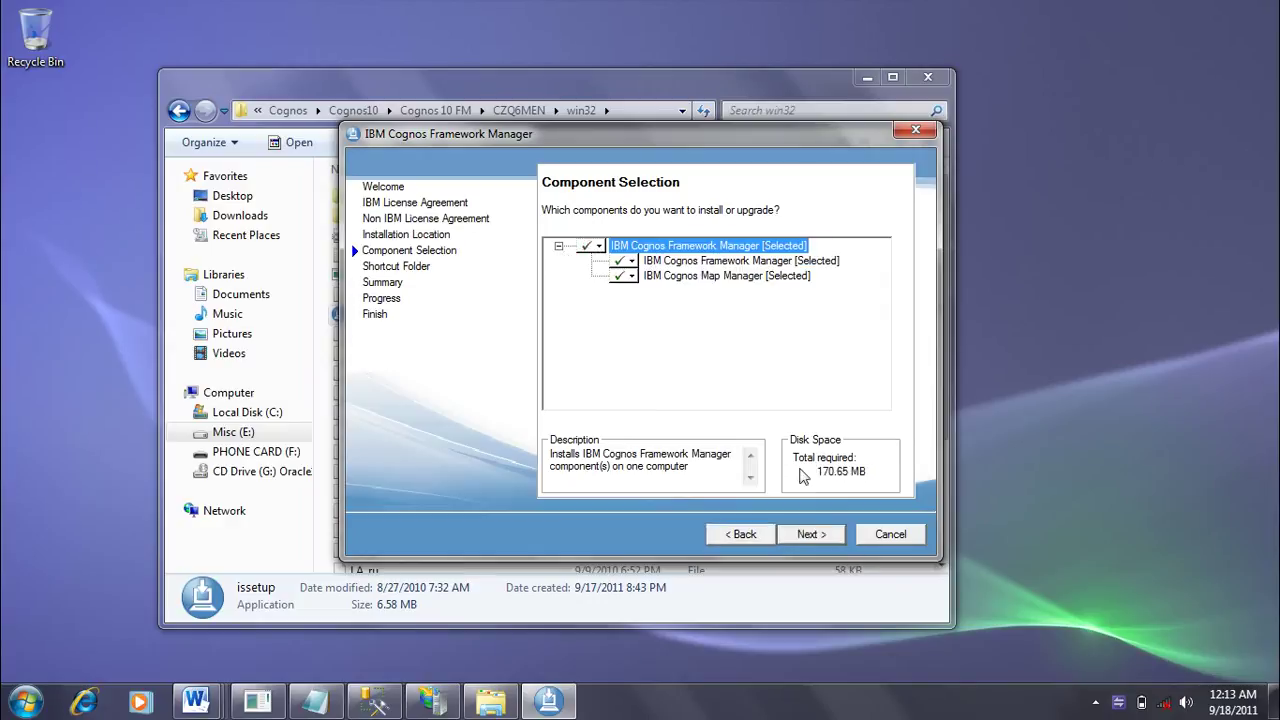
click(810, 534)
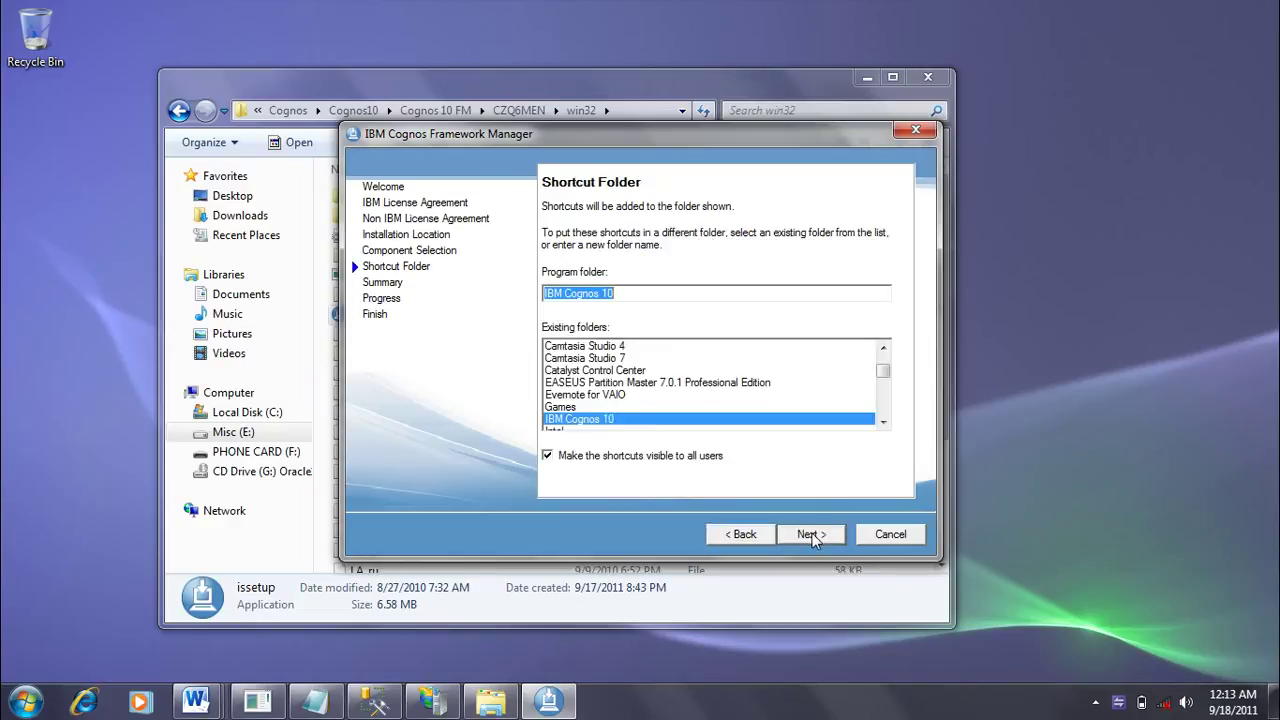
click(810, 534)
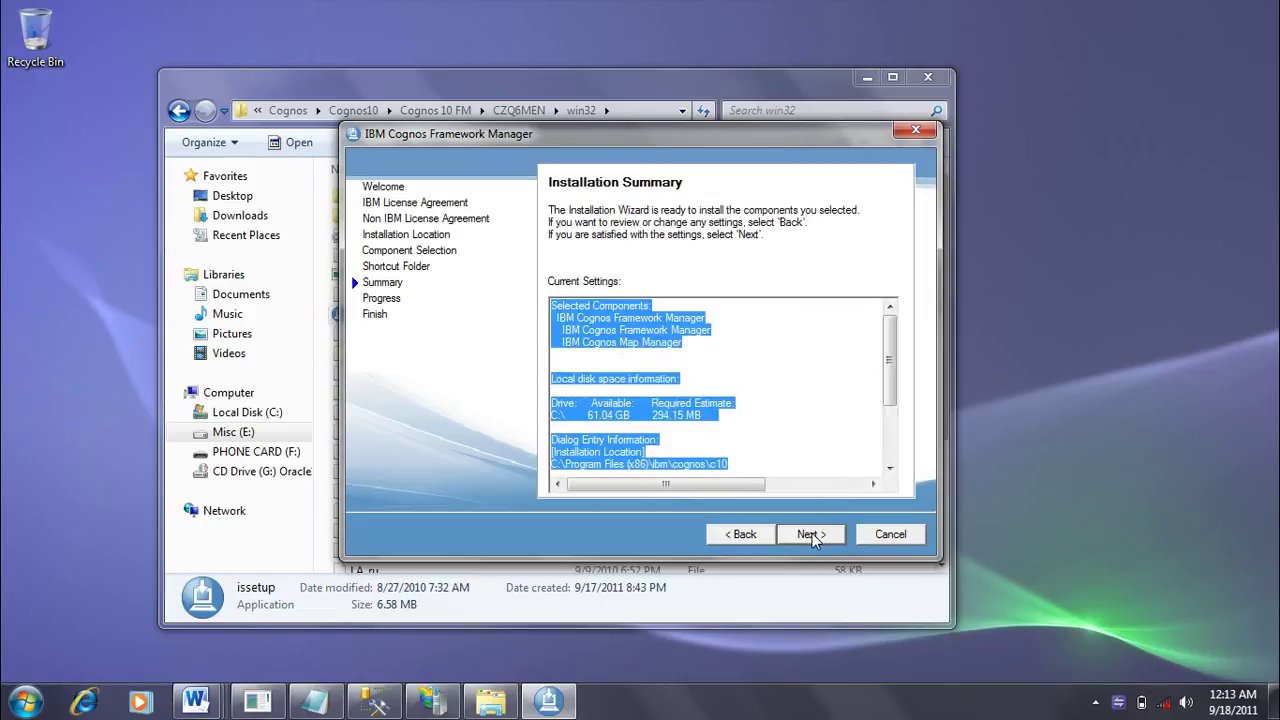
click(810, 534)
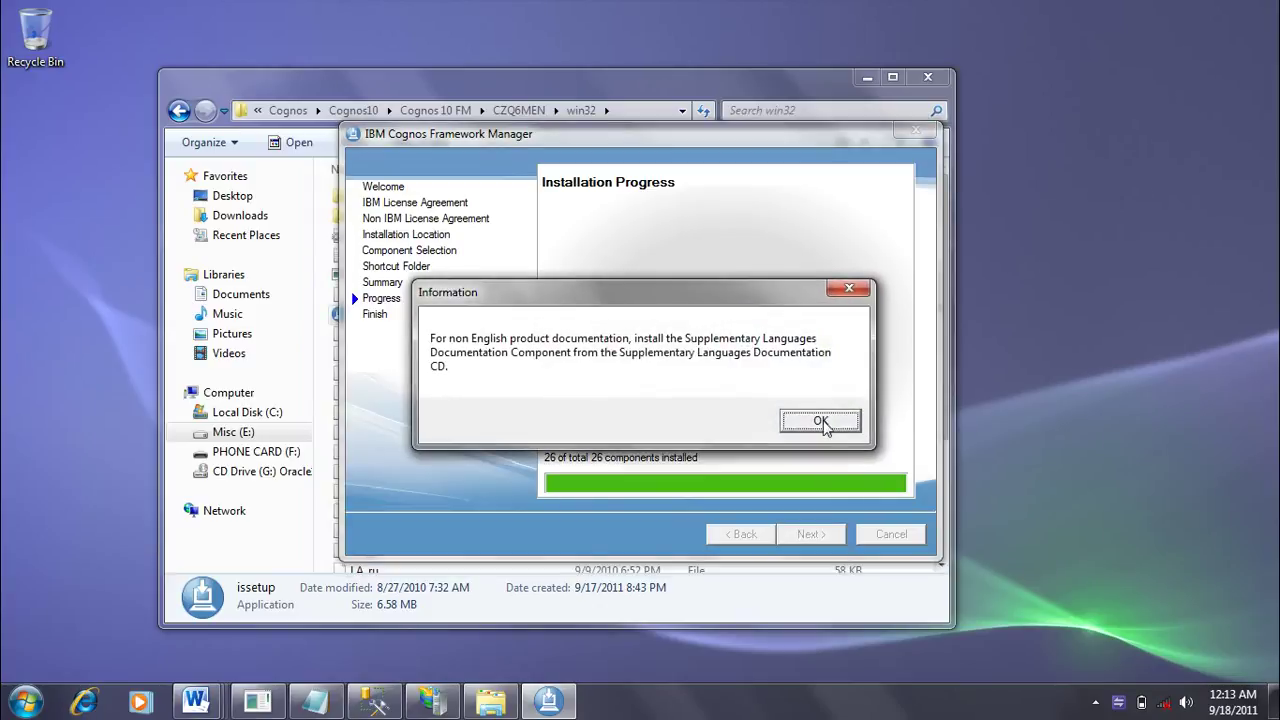
Step: Finish the Framework Manager wizard without starting Cognos Configuration, and mark the program as installed correctly
click(820, 421)
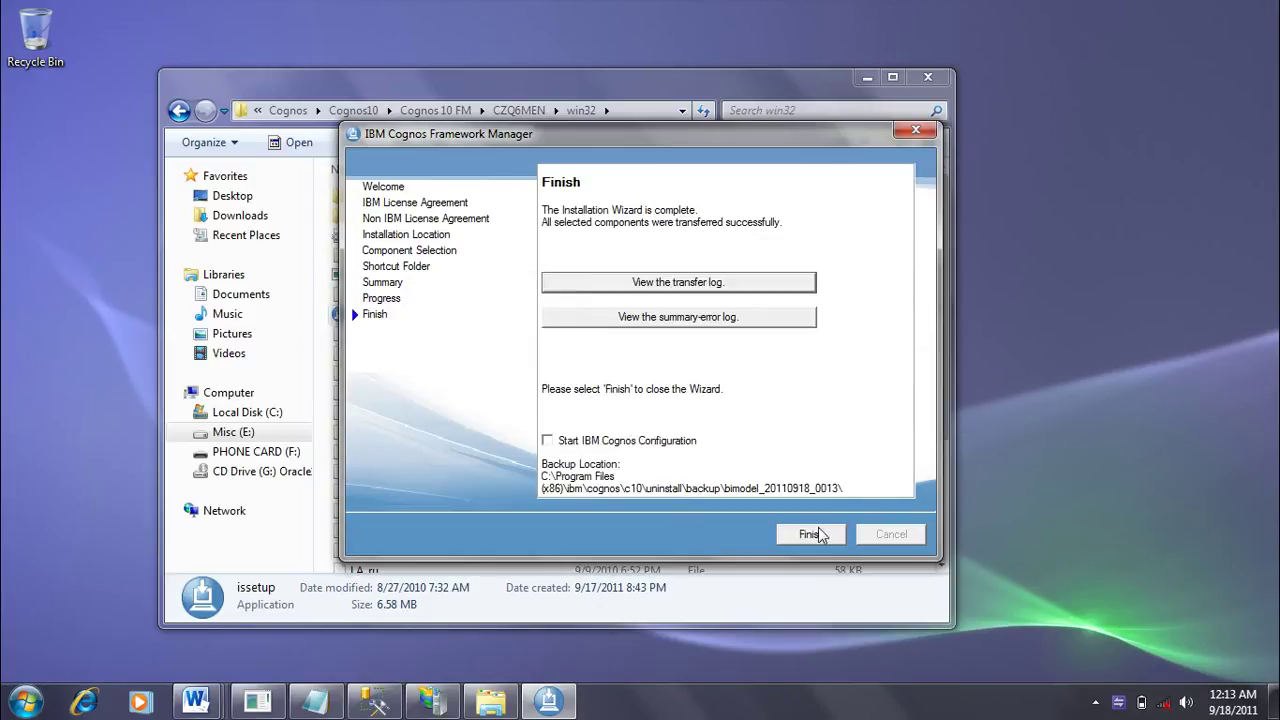
click(819, 537)
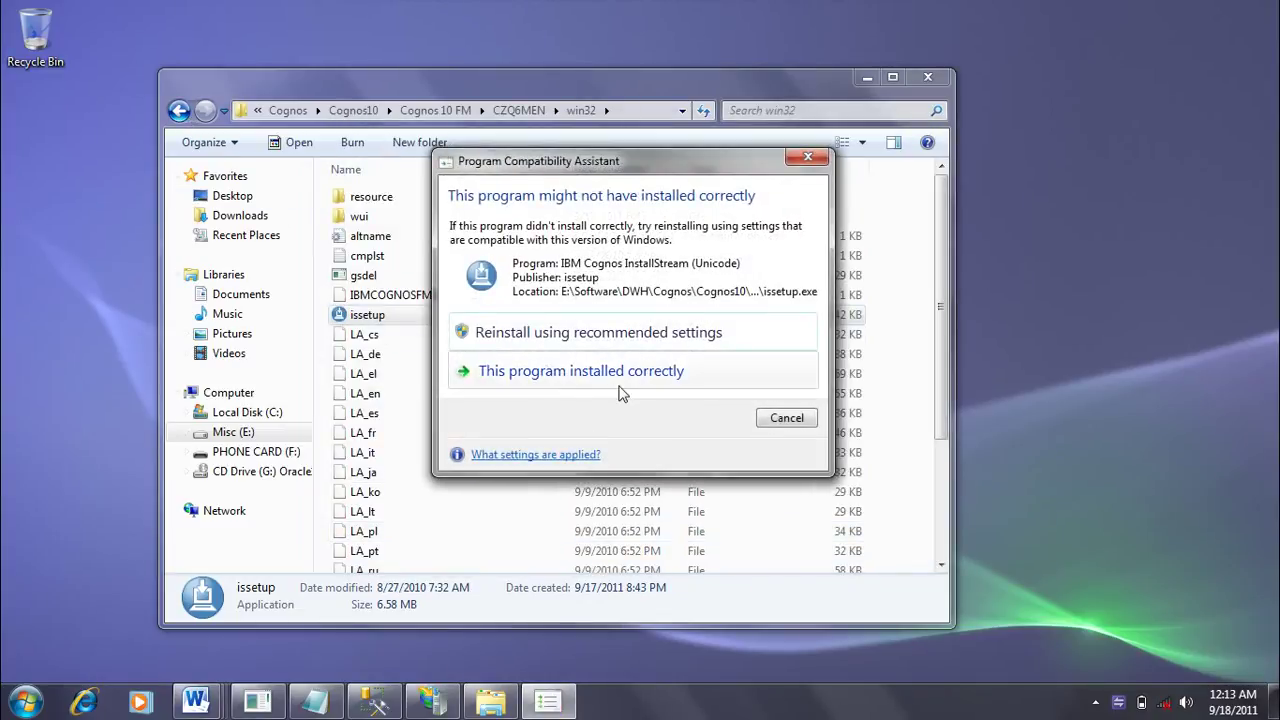
click(620, 393)
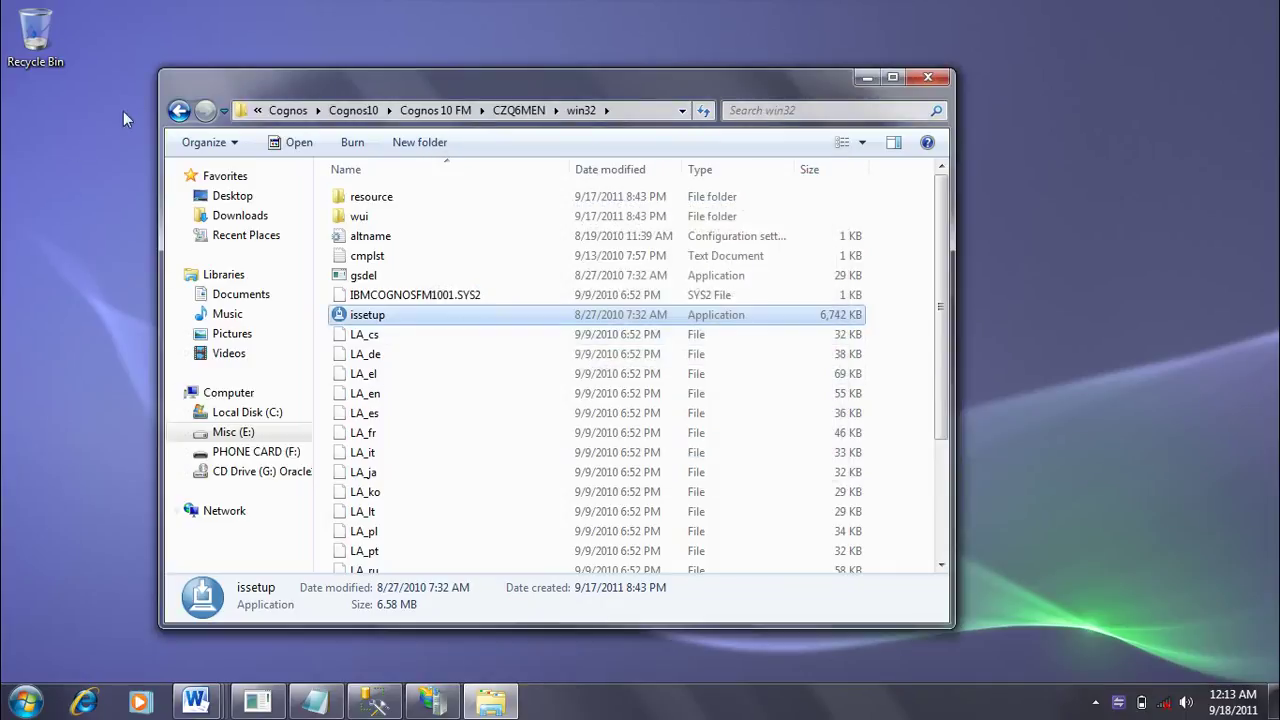
Step: Return to the Cognos10 folder and launch issetup from Cognos 10 Samples\CZQ4UML\win32
click(180, 112)
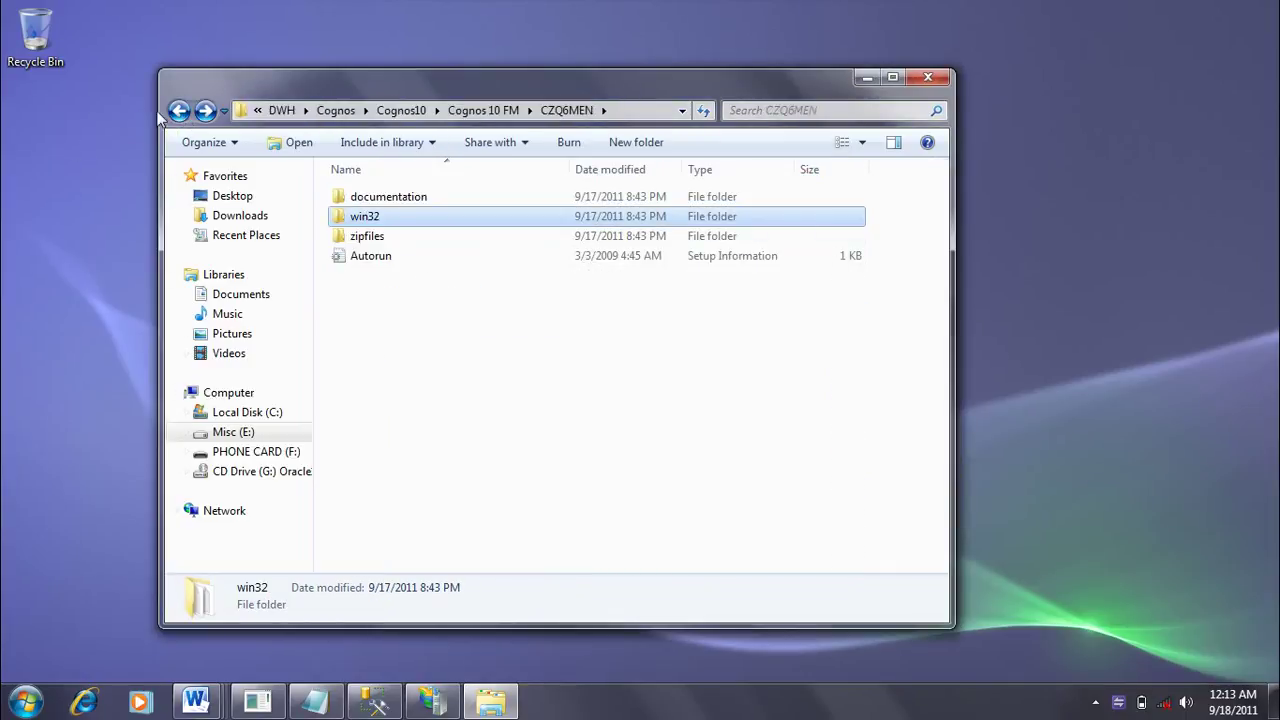
click(178, 111)
click(178, 111)
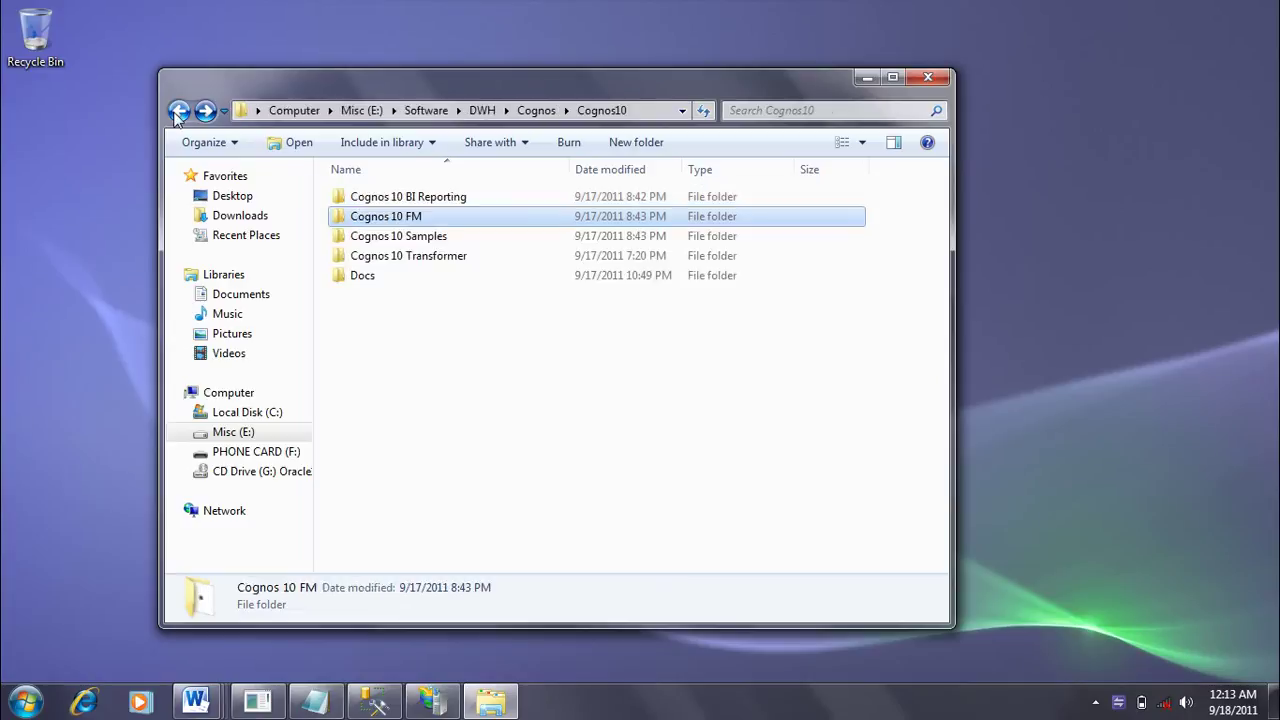
double_click(402, 238)
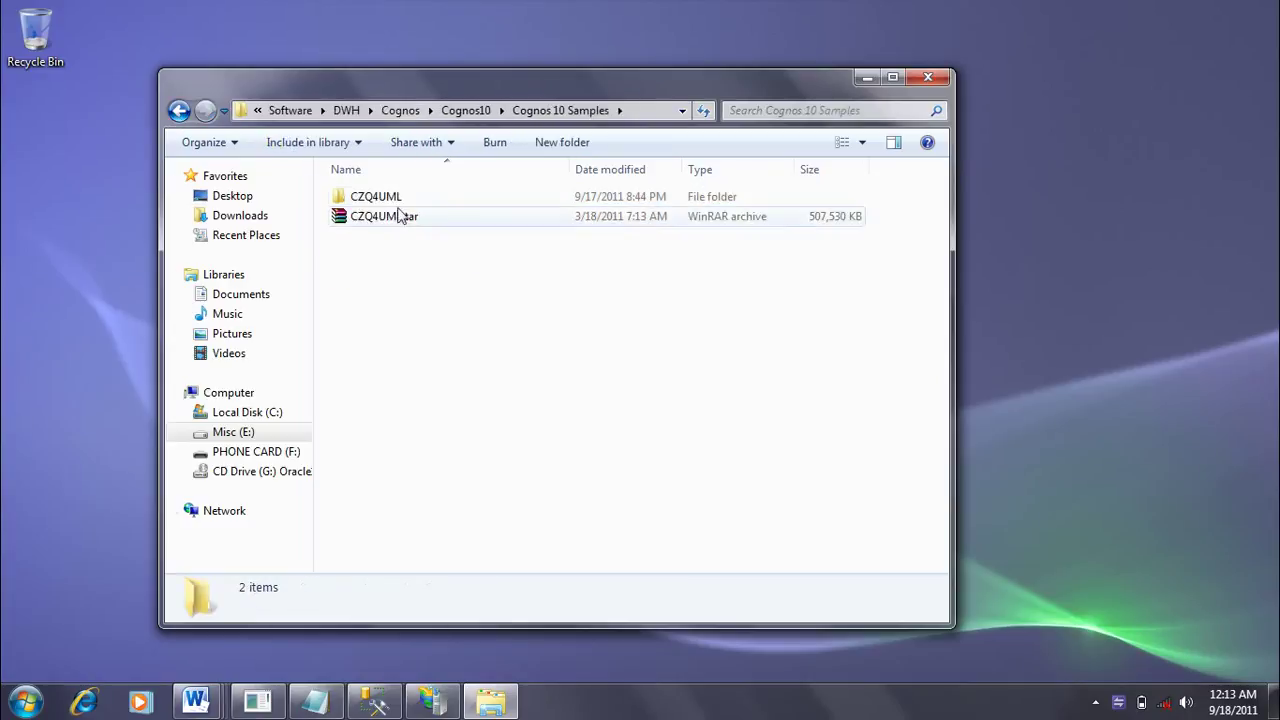
double_click(398, 197)
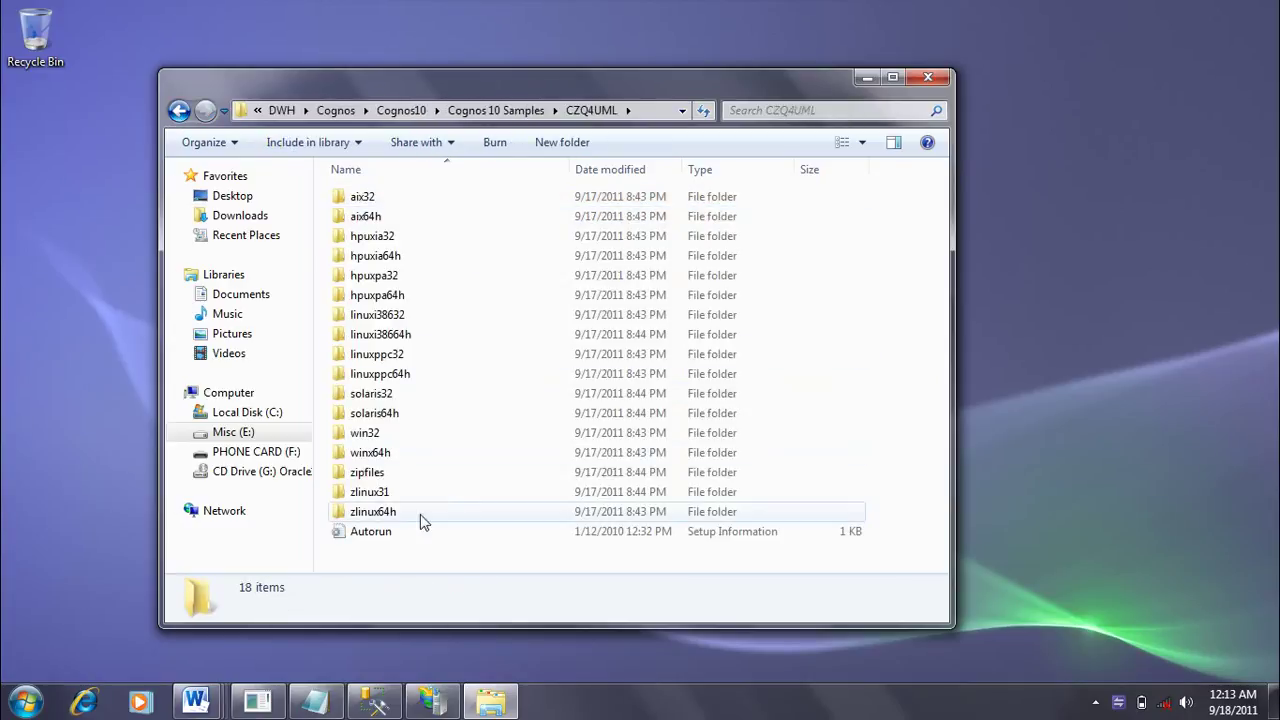
double_click(411, 437)
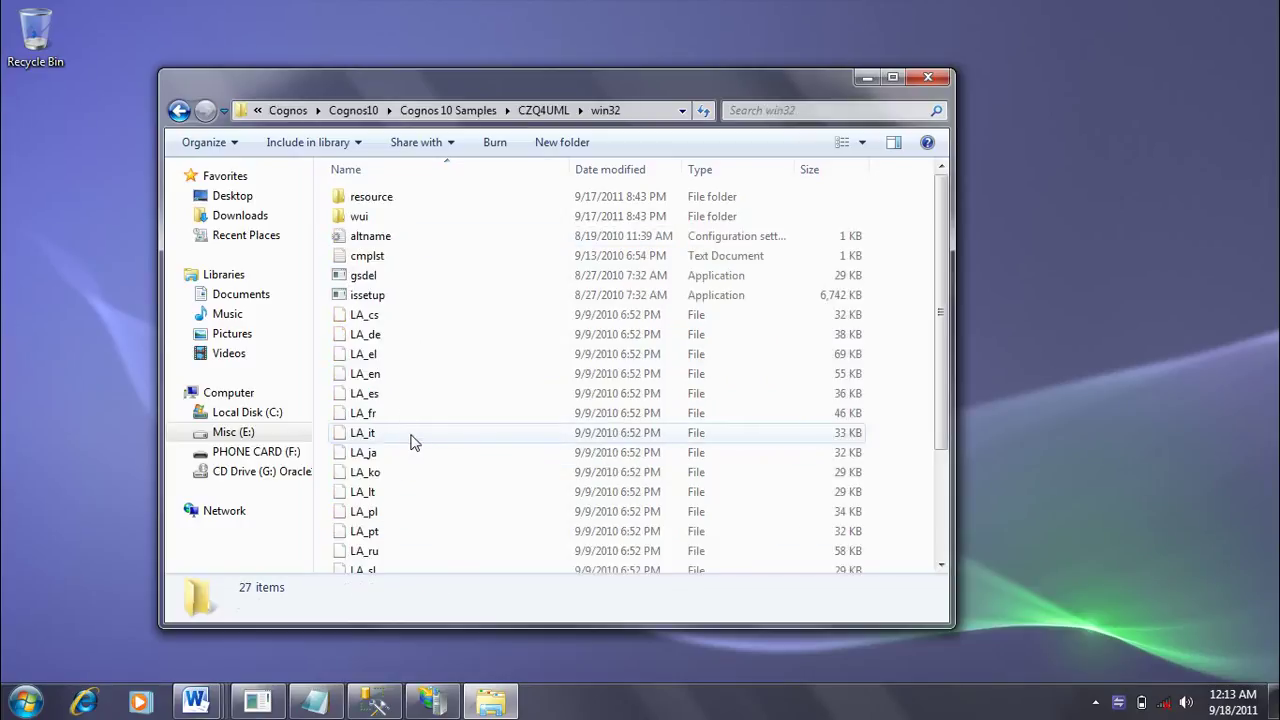
double_click(384, 294)
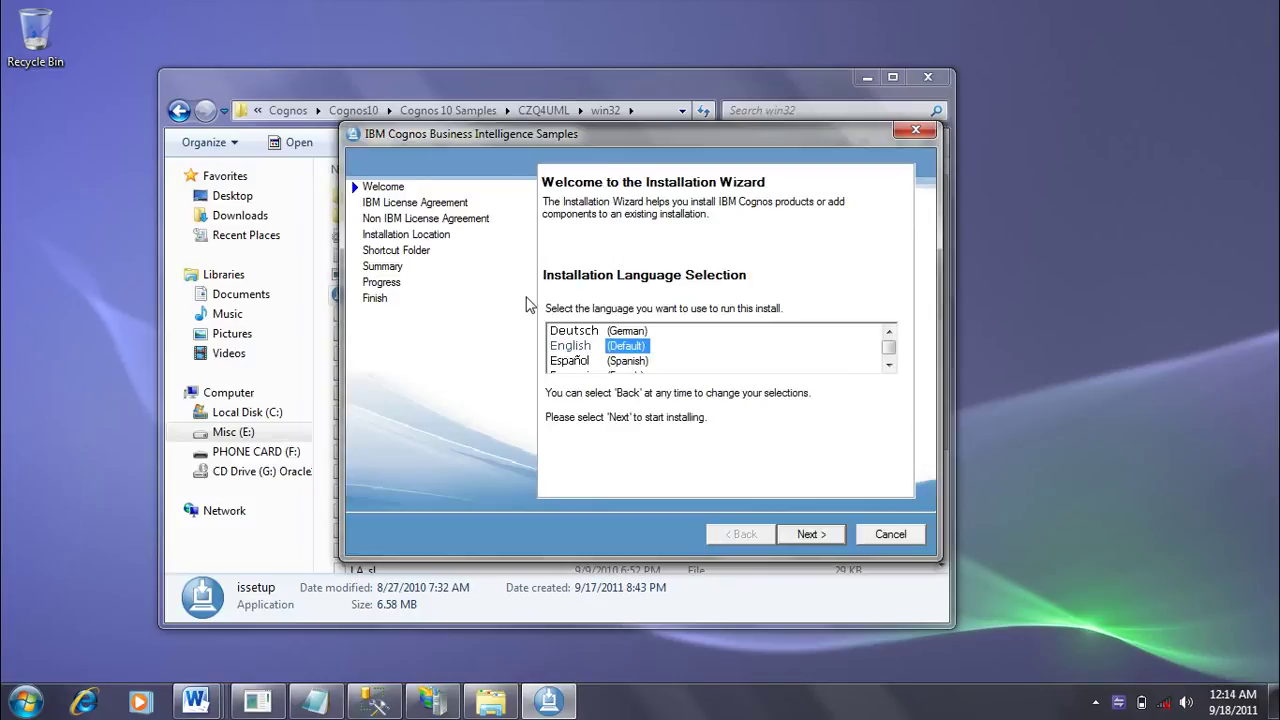
Step: Accept the Samples license agreements and install to C:\Program Files (x86)\ibm\cognos\c10, automatically backing up replaced files
click(799, 542)
click(729, 490)
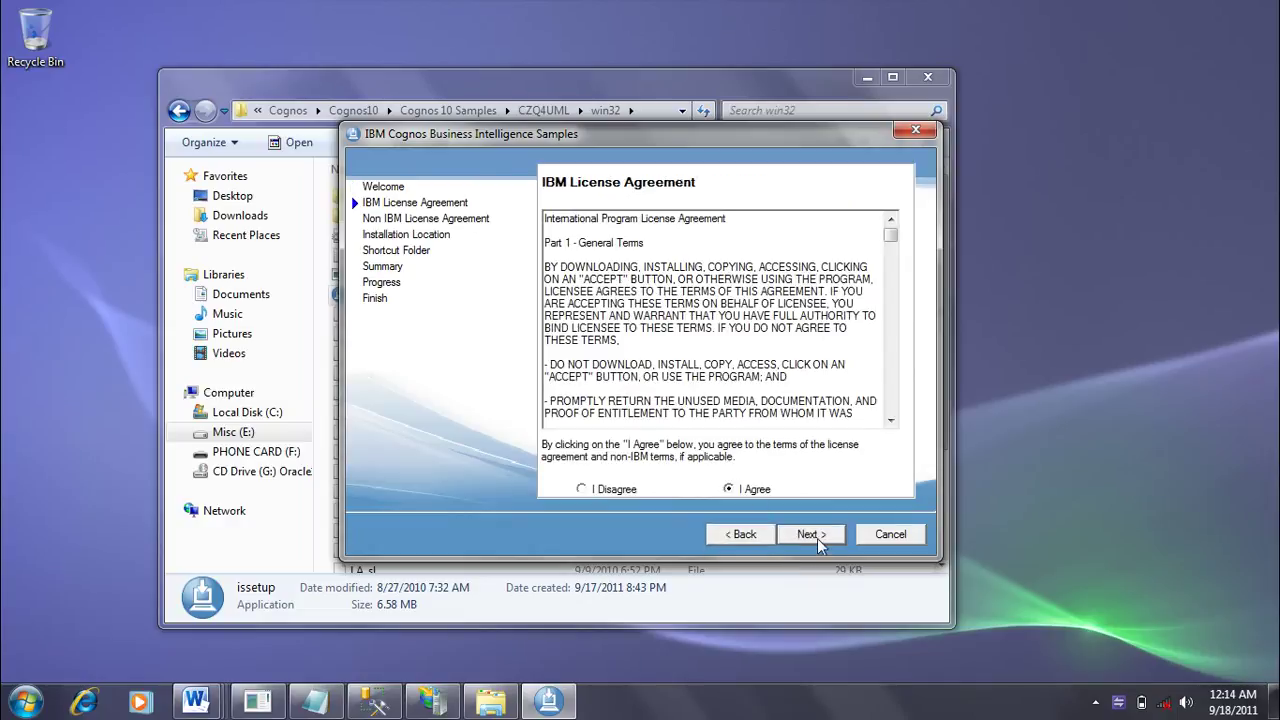
click(816, 540)
click(818, 538)
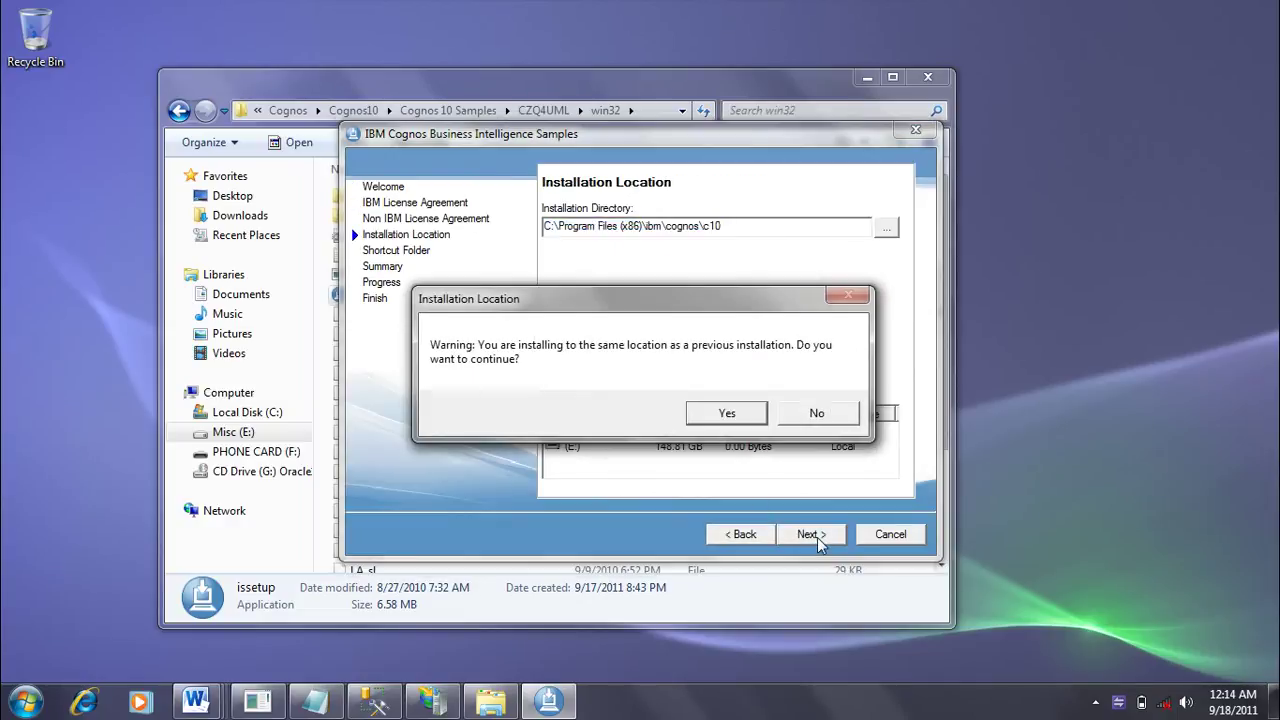
click(727, 414)
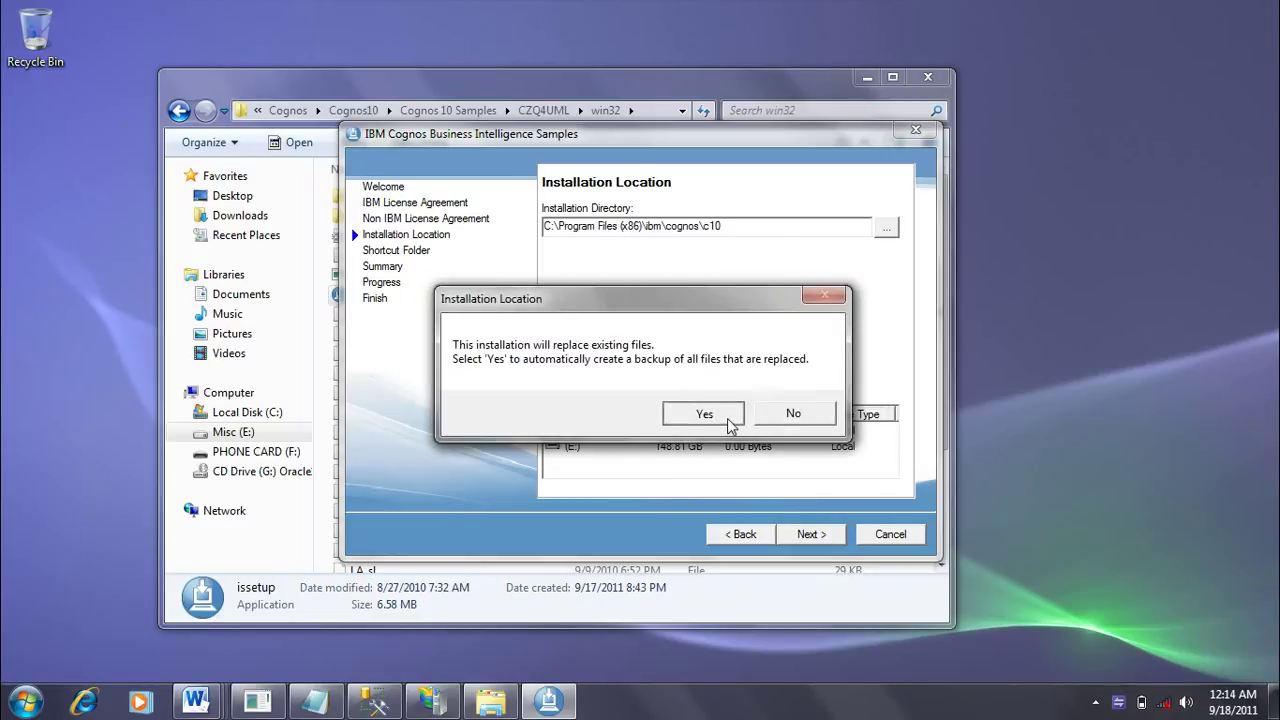
click(729, 420)
Step: Accept the shortcut folder and summary, install the Business Intelligence Samples, and finish the wizard
click(813, 534)
click(813, 534)
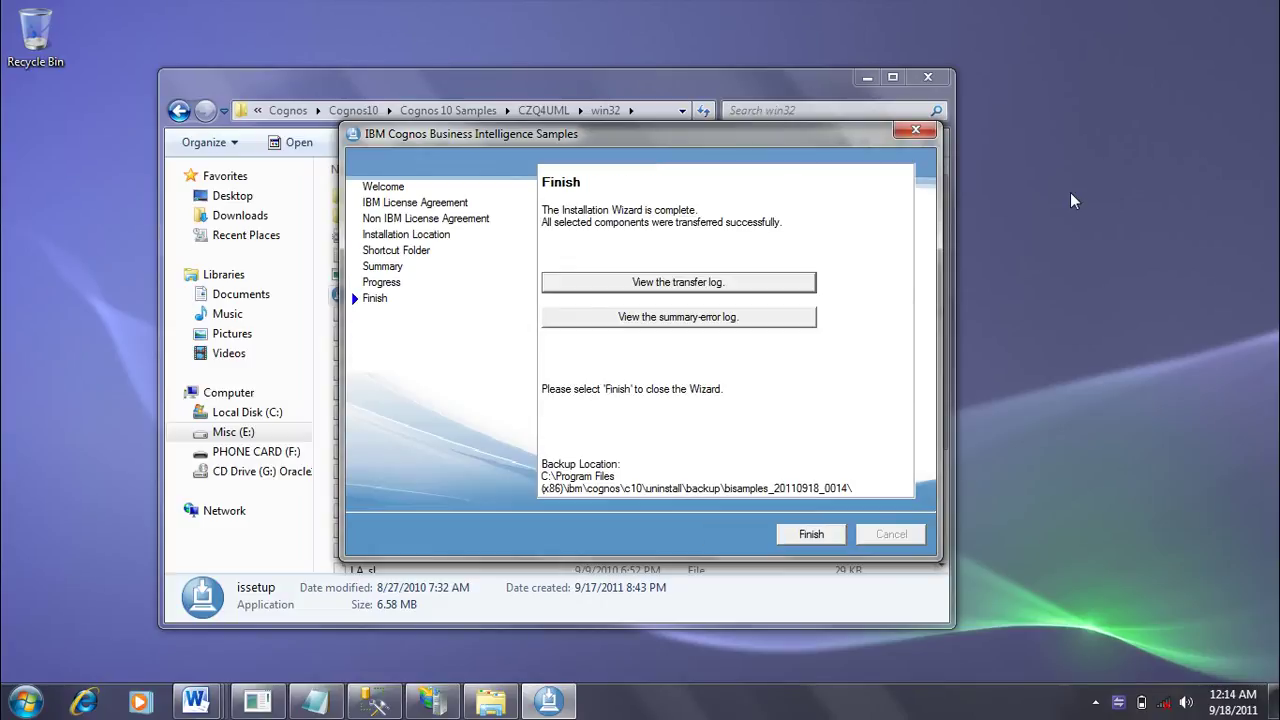
click(811, 534)
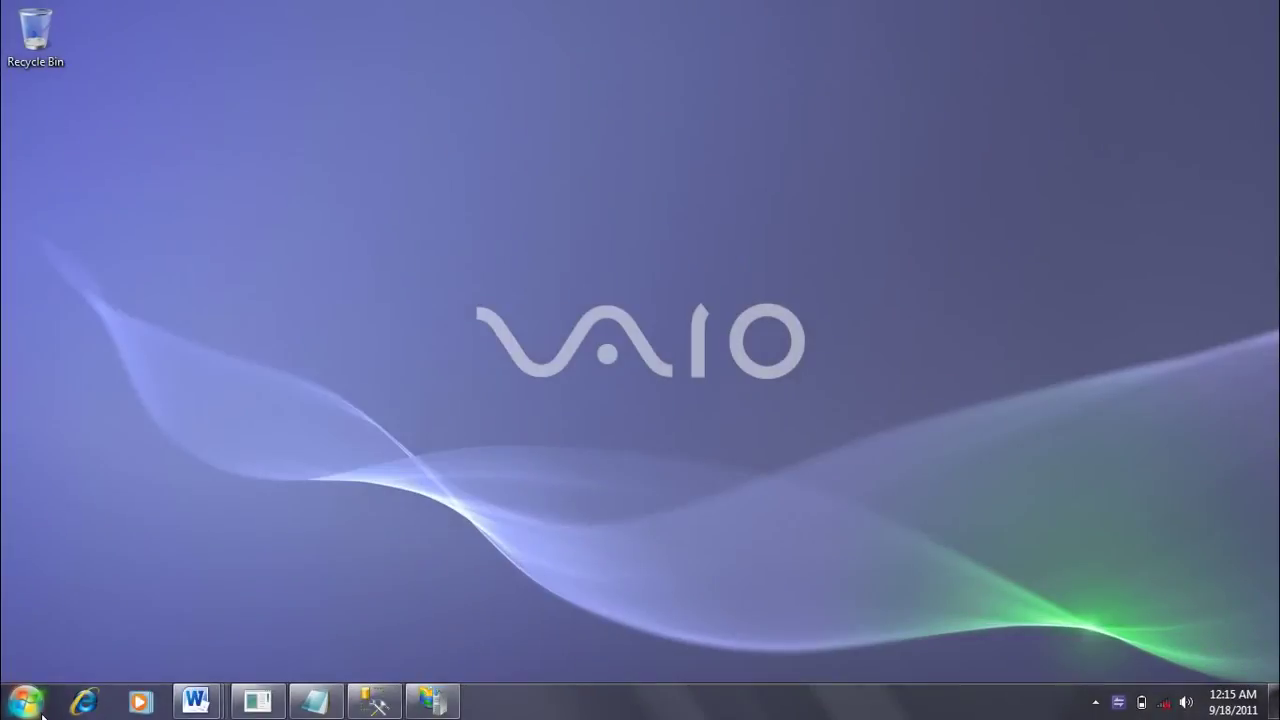
click(30, 702)
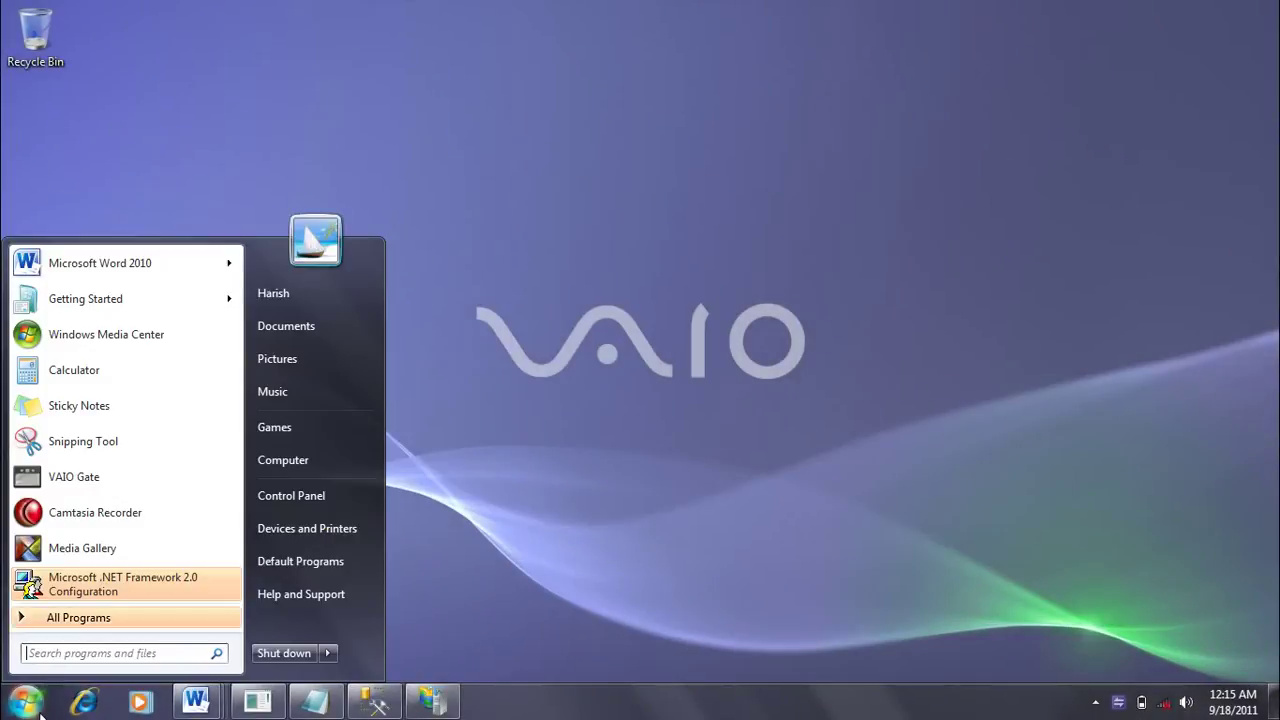
click(466, 648)
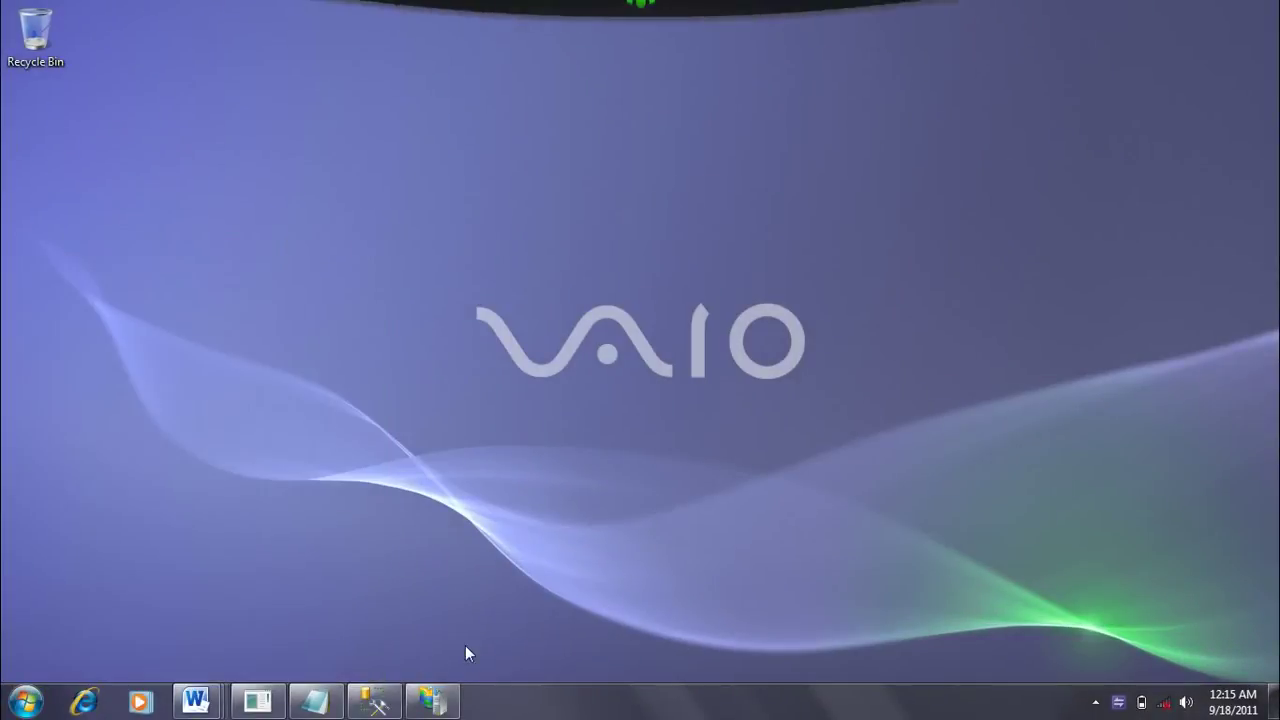
Step: Switch to SQL Server Management Studio and create a new database named GOSALES
click(372, 702)
click(150, 197)
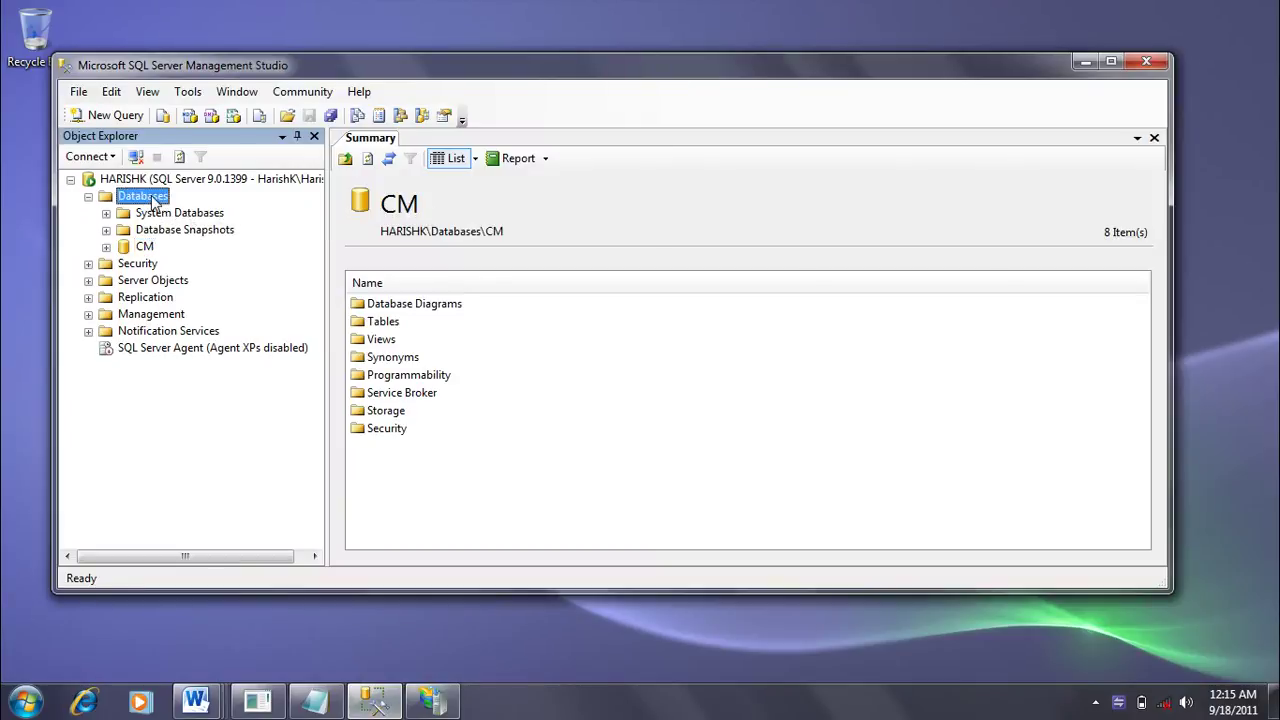
right_click(152, 200)
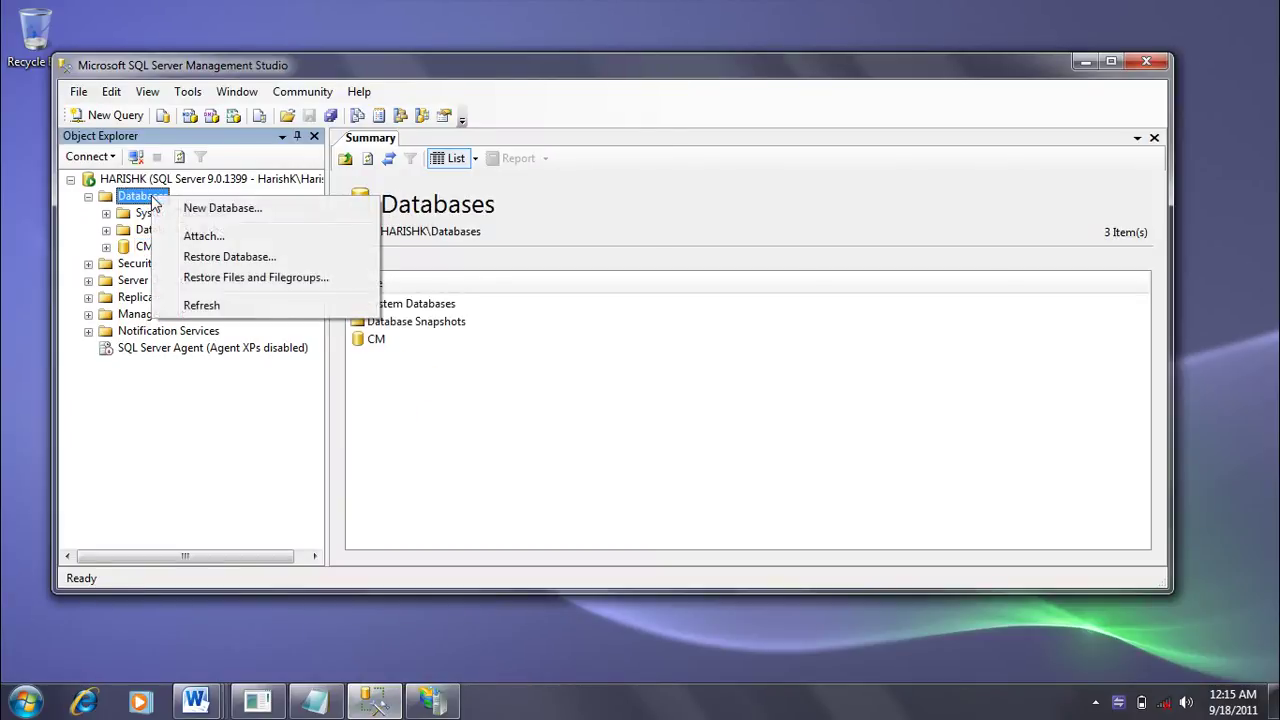
click(200, 207)
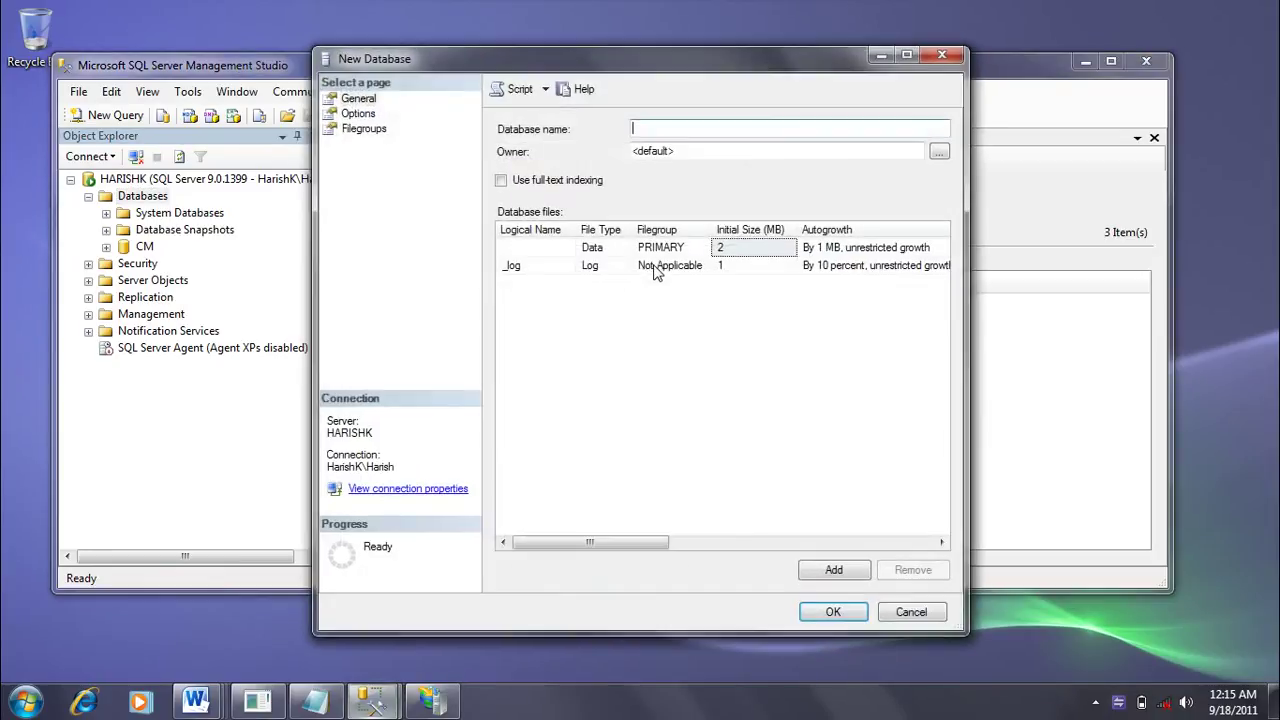
text(GOSALES)
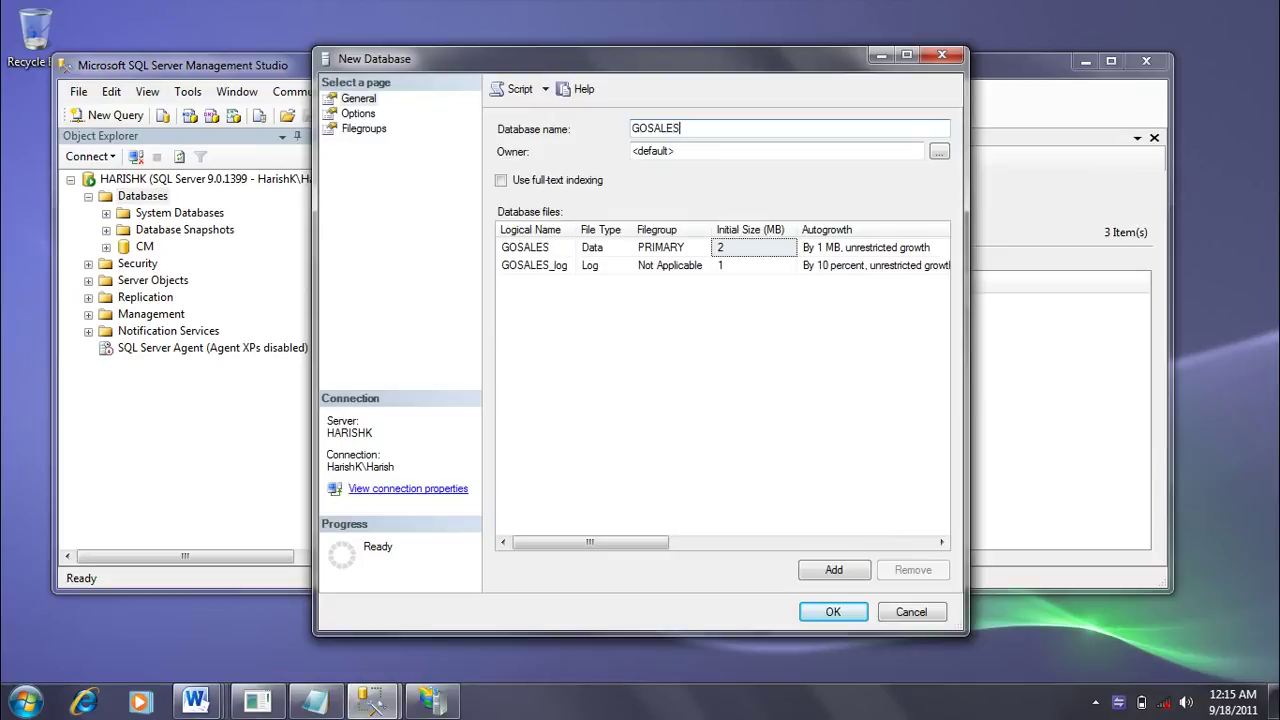
click(836, 612)
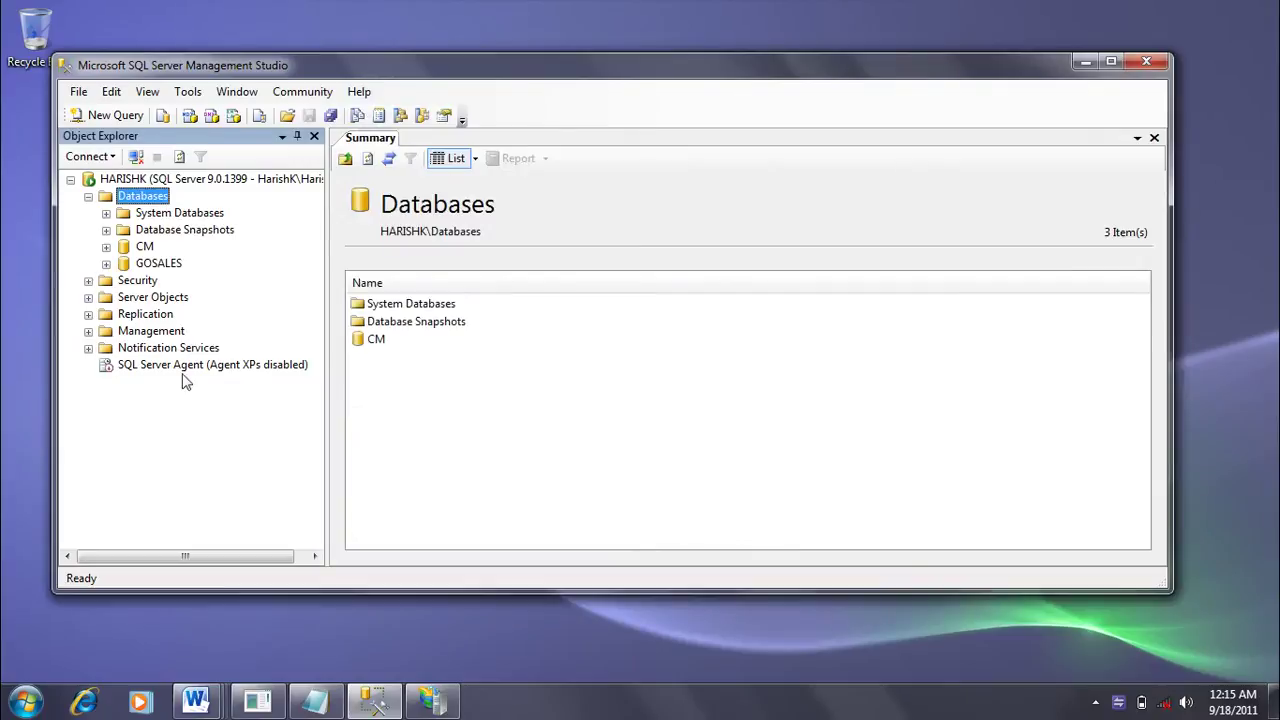
Step: Create a second new database named GOSALESDW on the same server
click(145, 199)
right_click(146, 201)
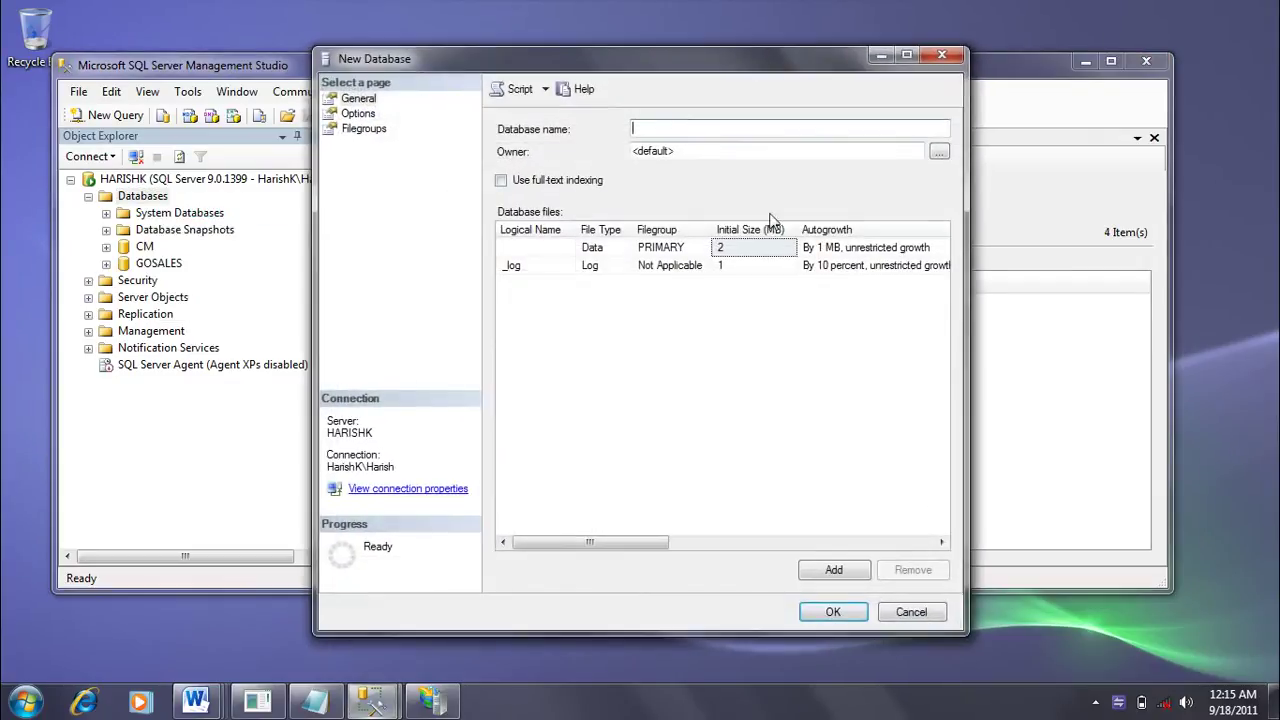
text(GOSA)
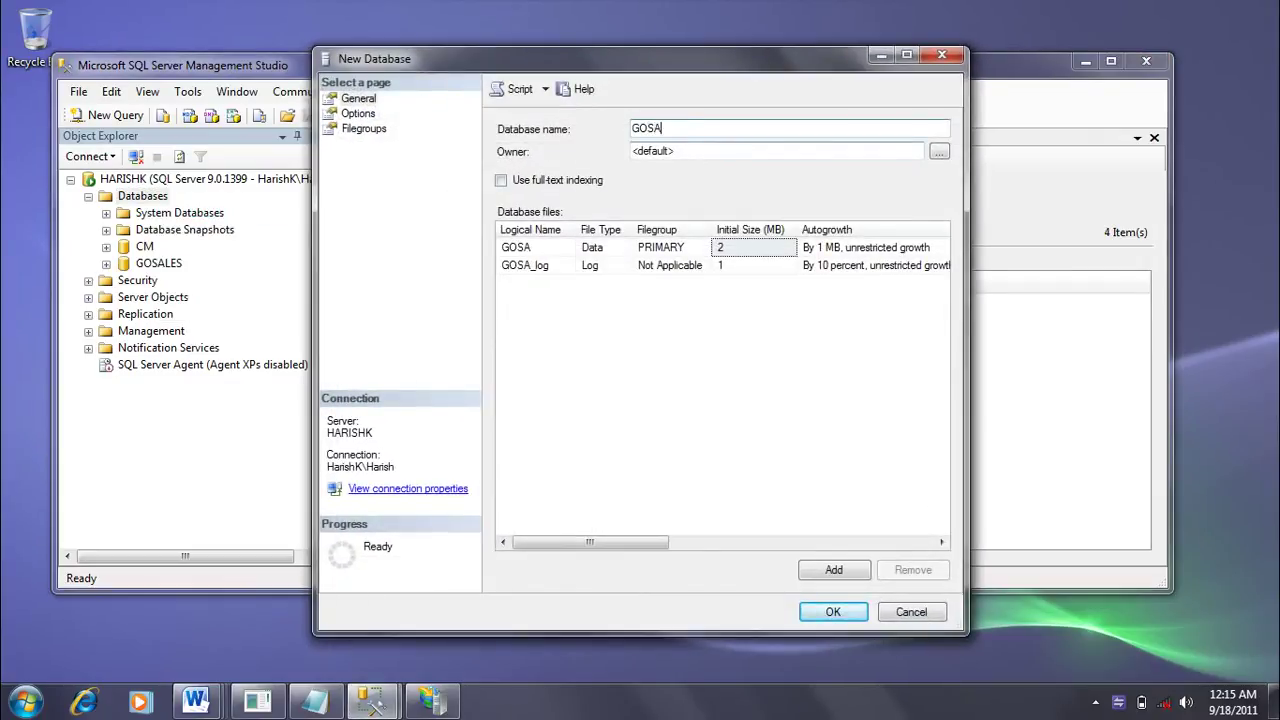
text(LESDW)
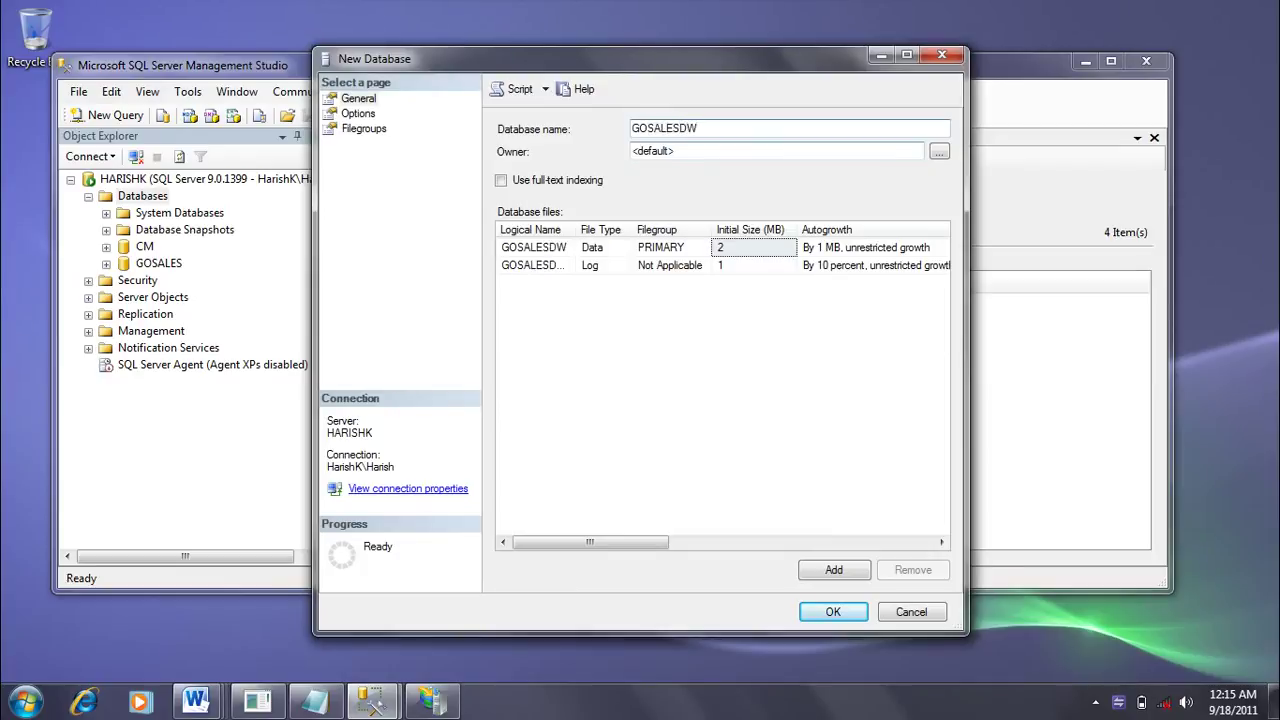
click(830, 614)
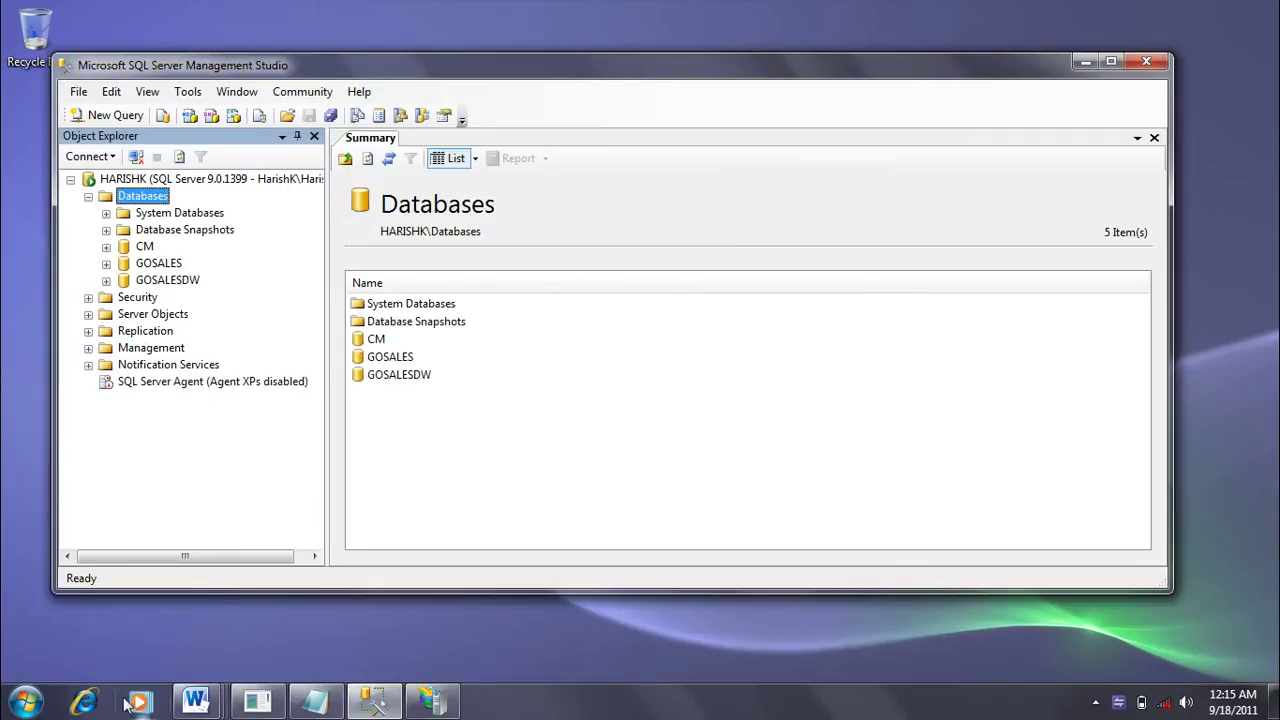
Step: Open a file explorer window and go to C:\Program Files (x86)\ibm\cognos\c10
click(24, 702)
click(326, 460)
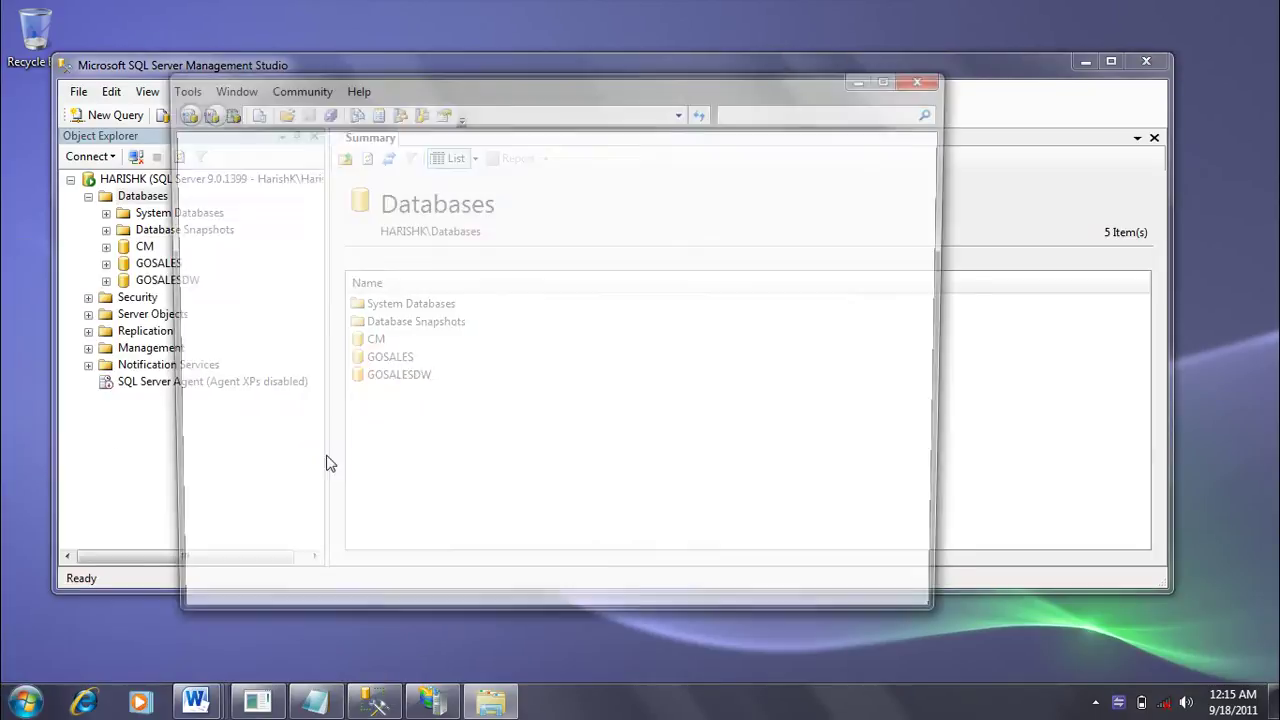
click(529, 224)
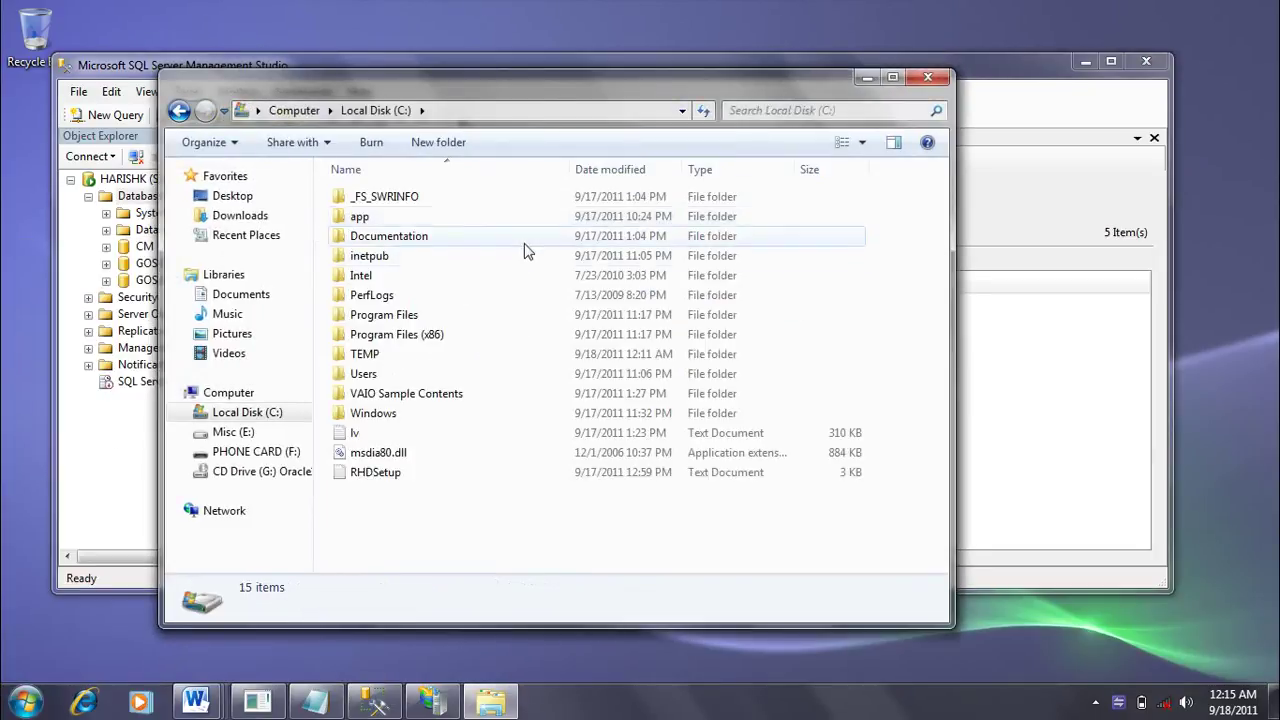
double_click(483, 337)
double_click(410, 338)
double_click(407, 206)
double_click(409, 205)
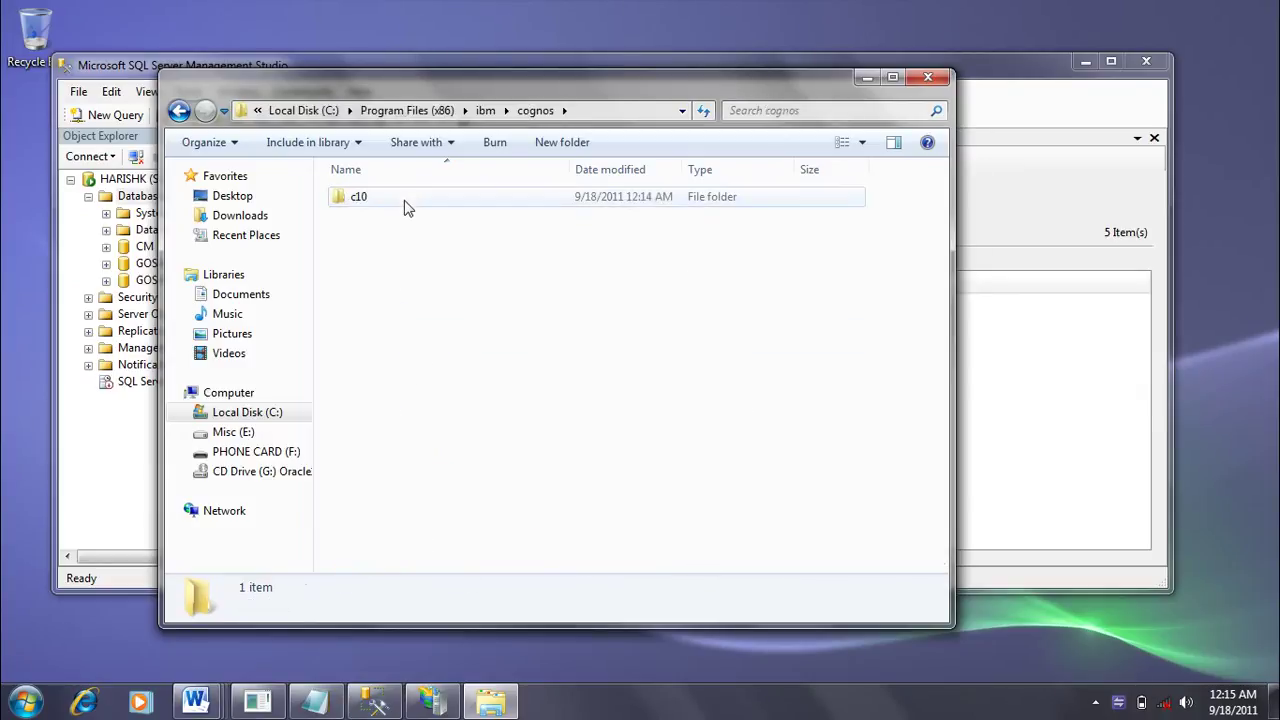
Step: Open the webcontent\samples\datasources\sqlserver folder inside c10
scroll(480, 480, down, 4)
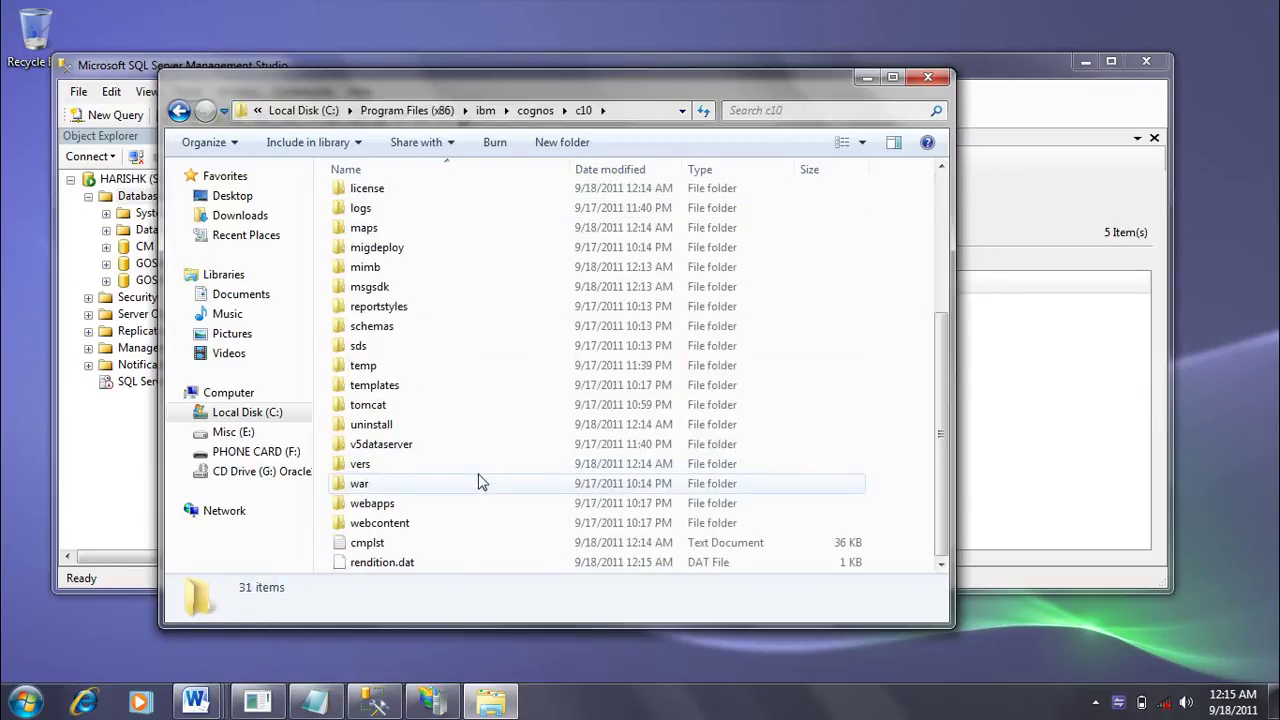
double_click(449, 526)
scroll(437, 405, down, 6)
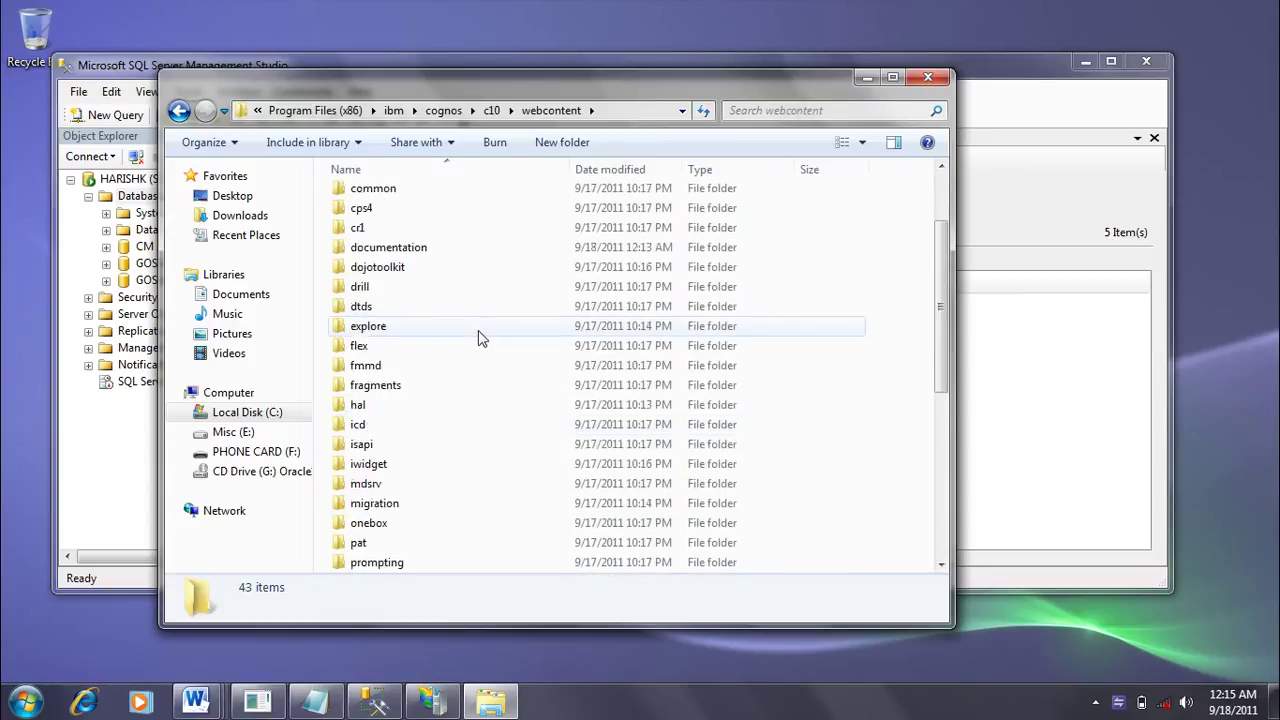
scroll(480, 430, down, 3)
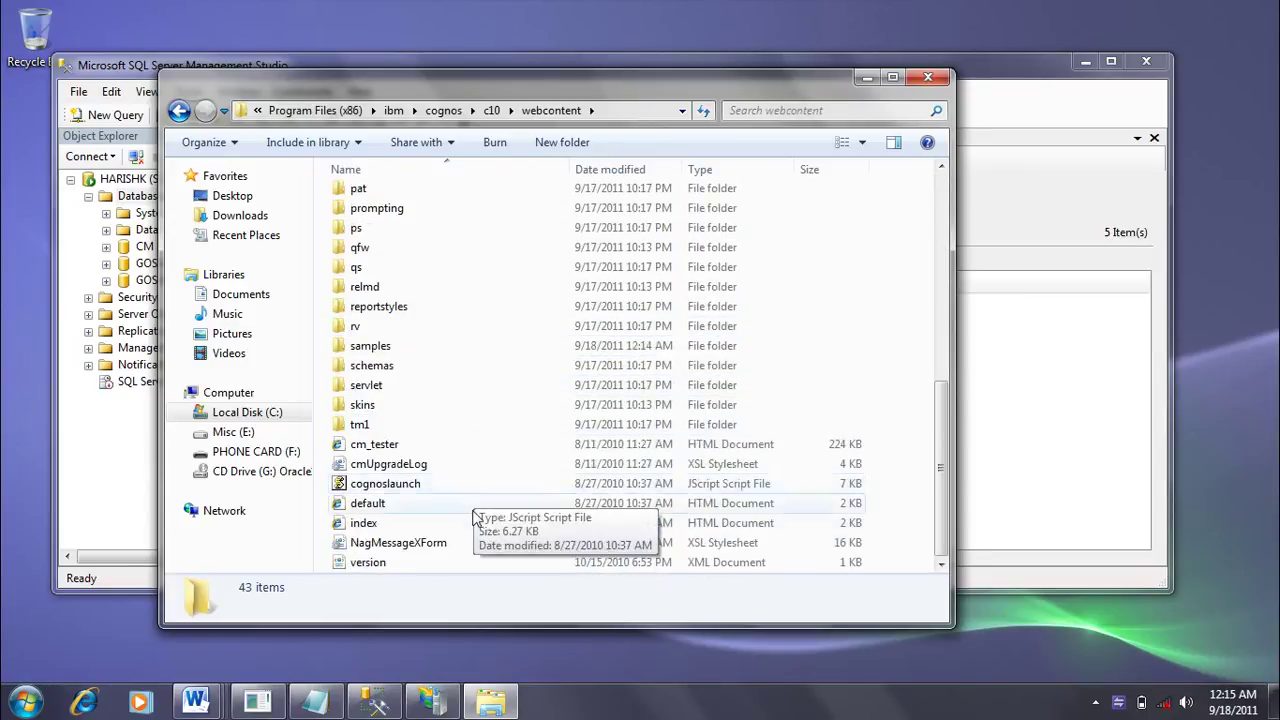
double_click(449, 346)
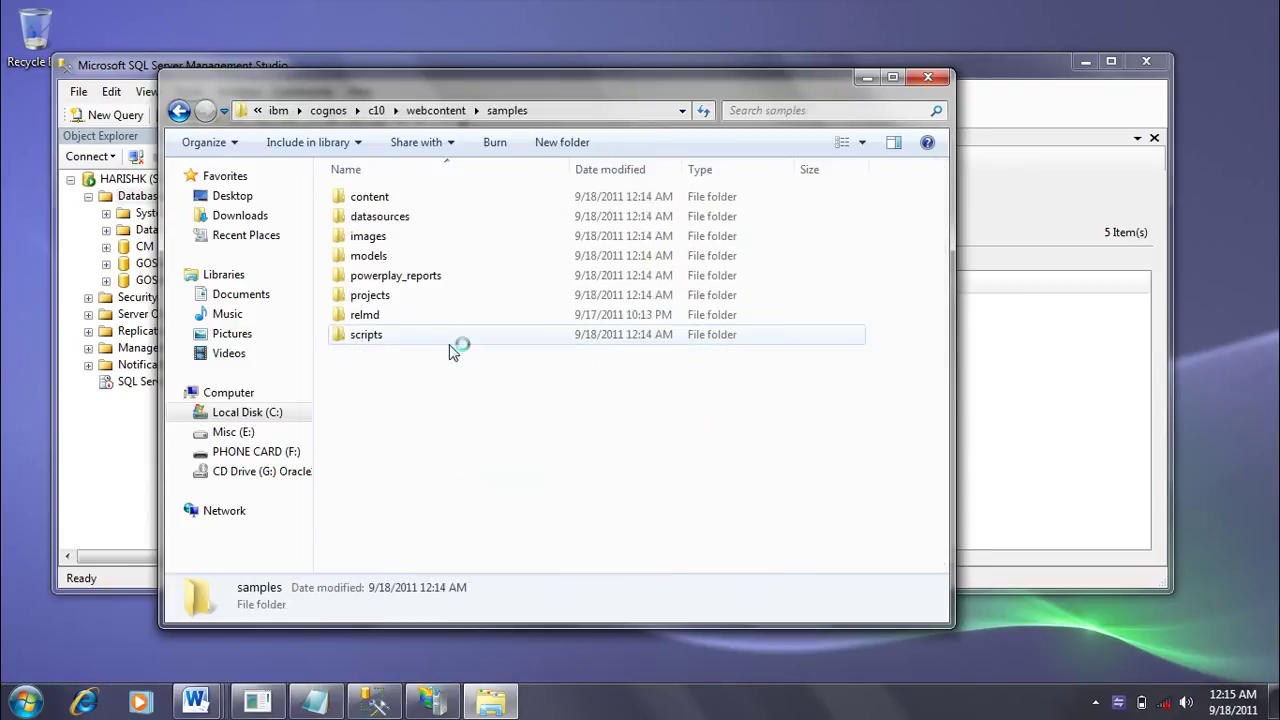
double_click(457, 217)
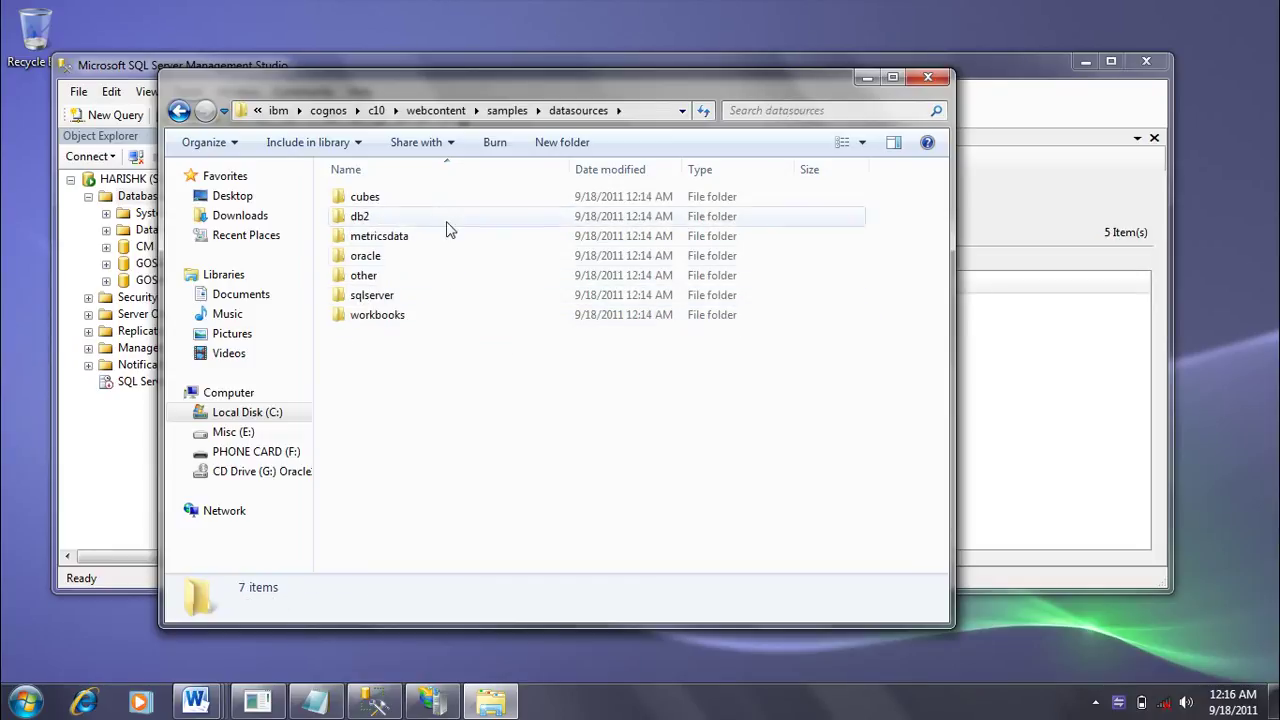
double_click(450, 297)
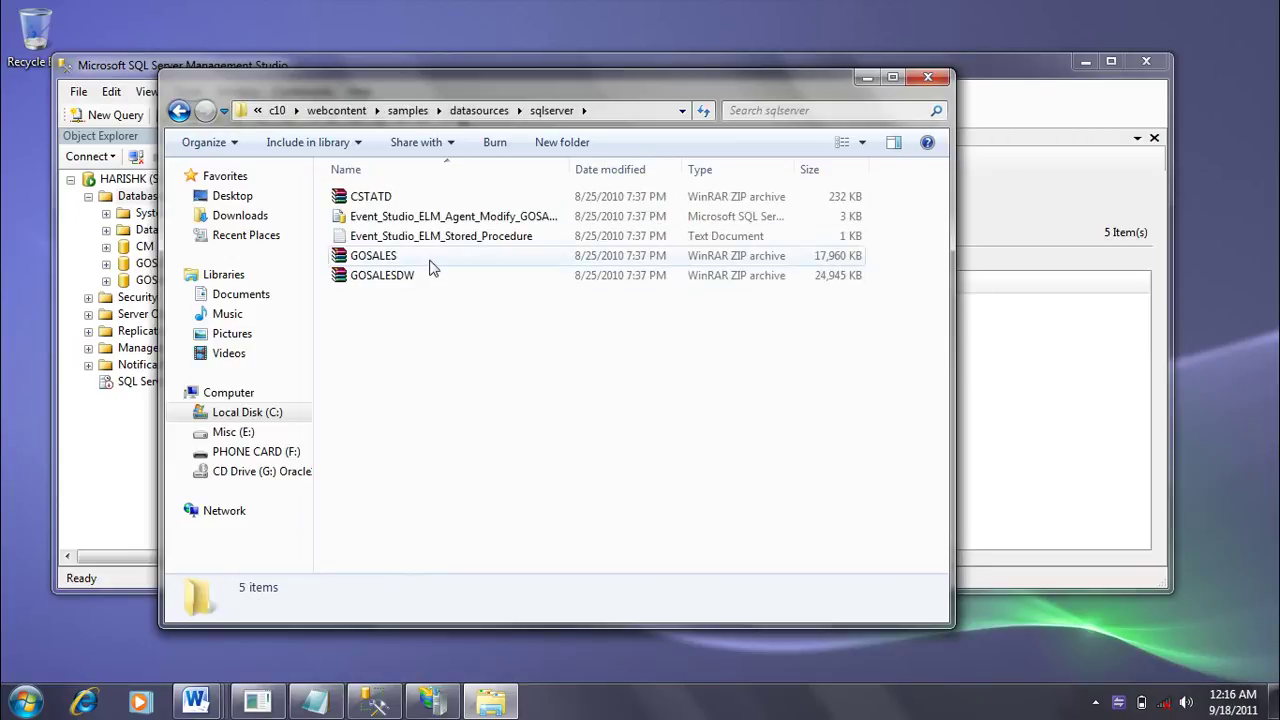
Step: Extract the GOSALES ZIP archive into its own GOSALES folder in the sqlserver directory
right_click(431, 265)
click(392, 258)
right_click(390, 257)
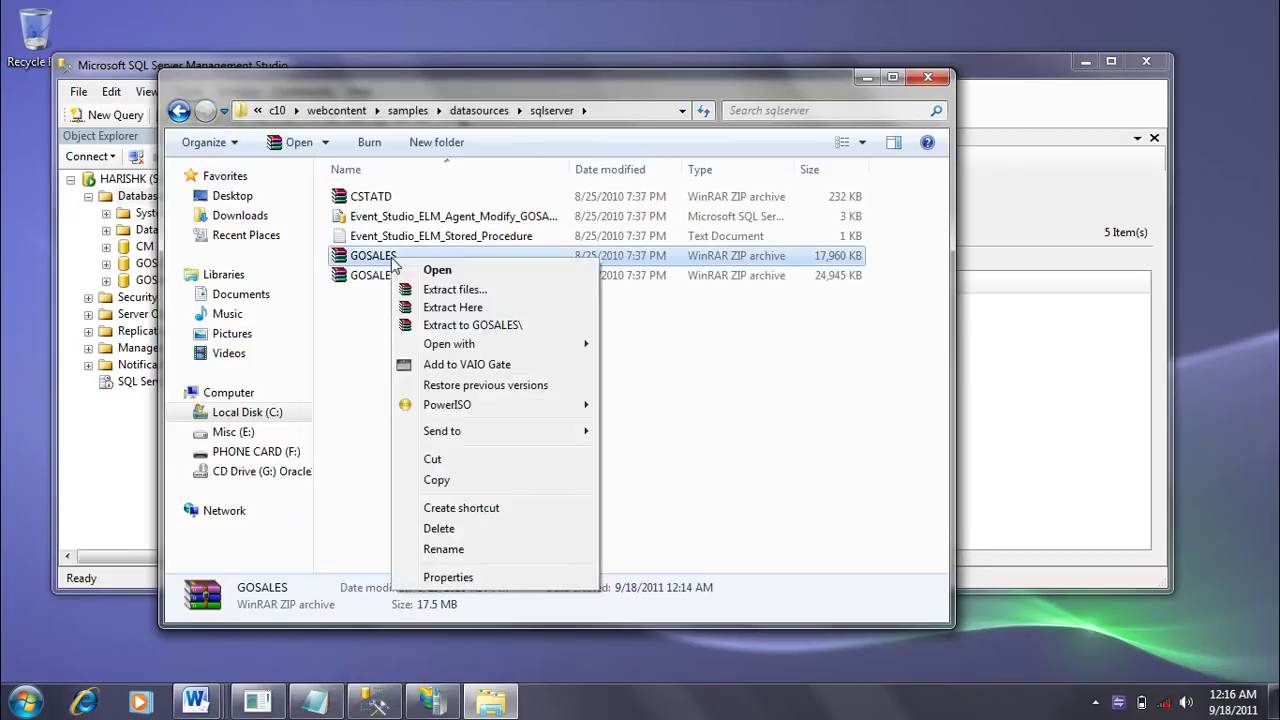
click(488, 325)
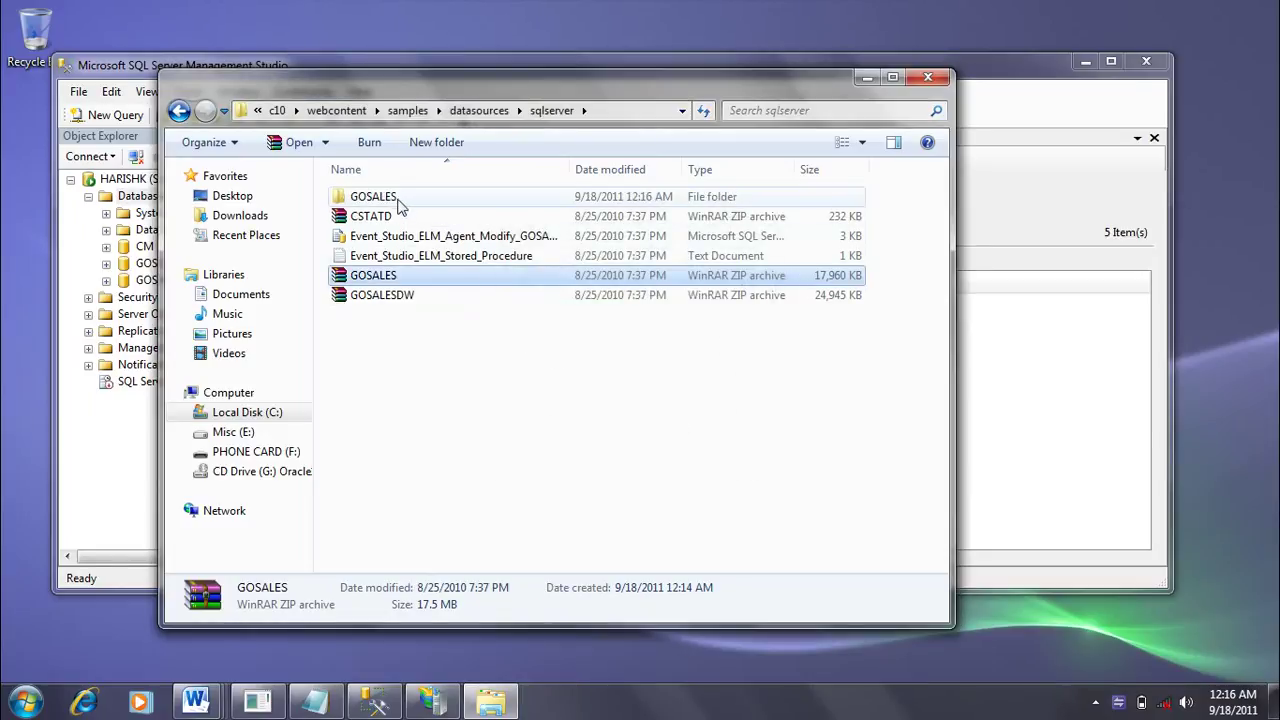
click(398, 200)
key(Delete)
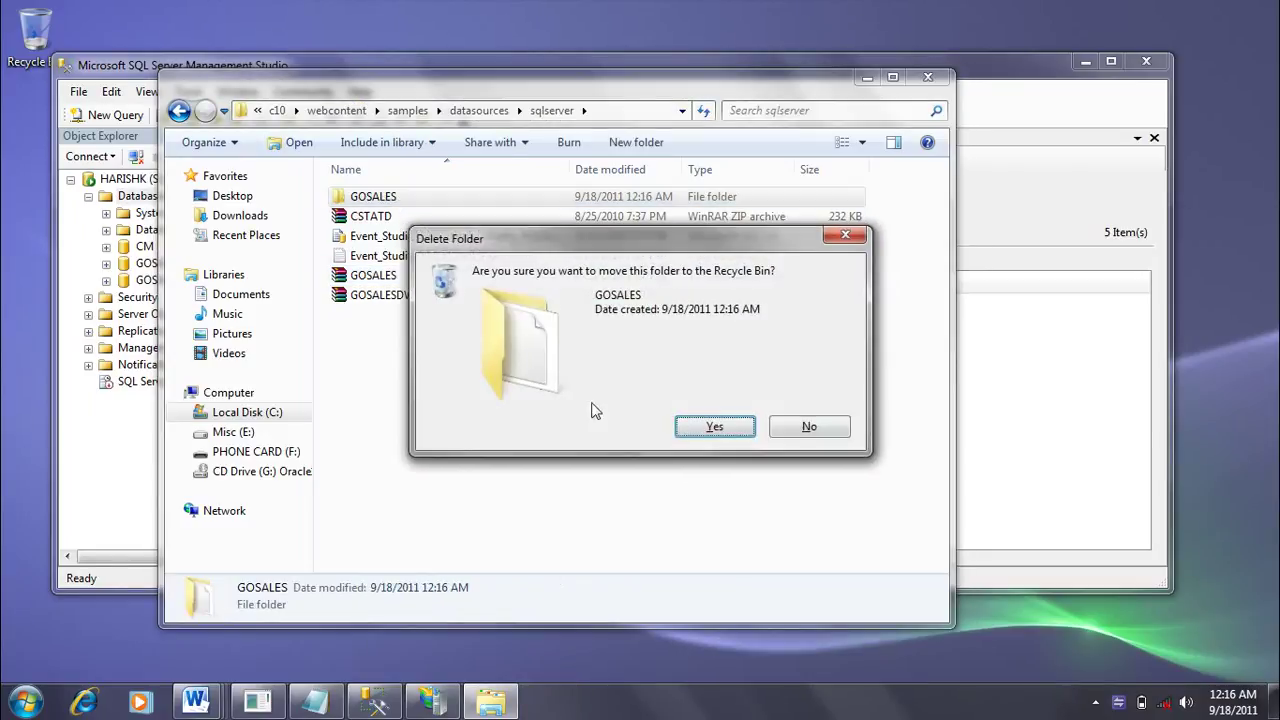
click(790, 432)
Step: Extract the GOSALESDW ZIP archive into its own GOSALESDW folder in the sqlserver directory
right_click(398, 296)
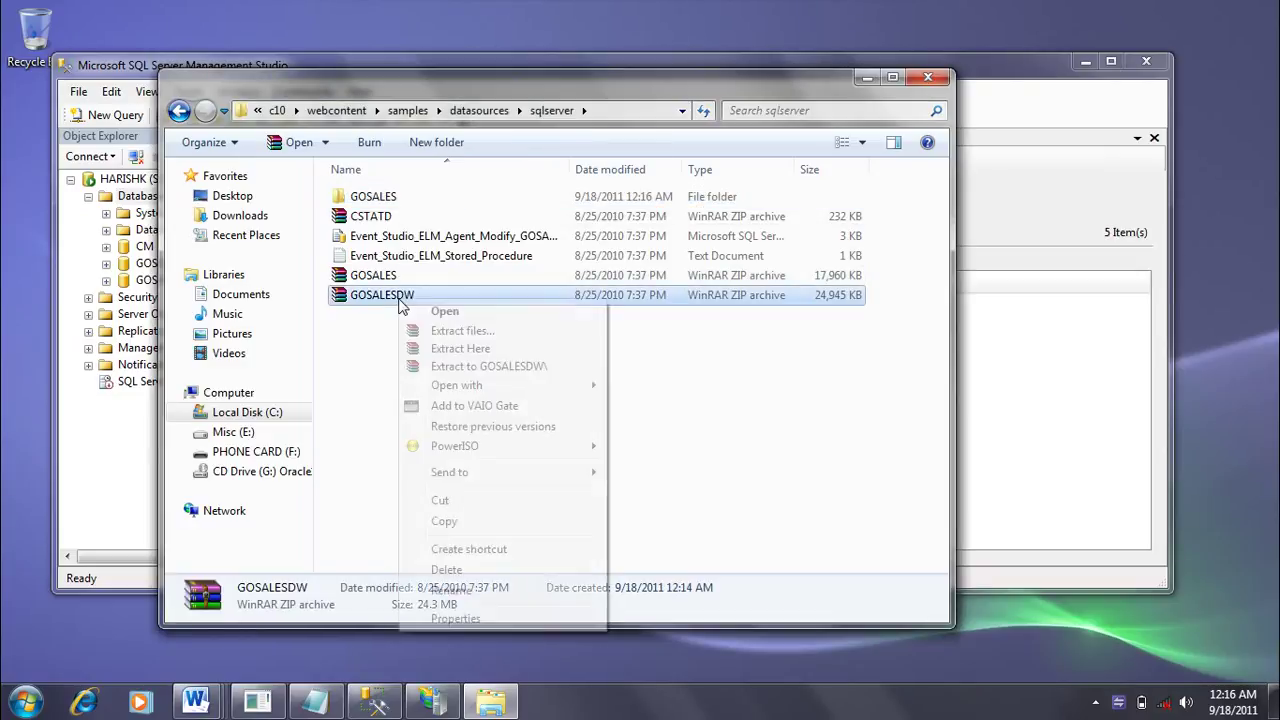
click(485, 367)
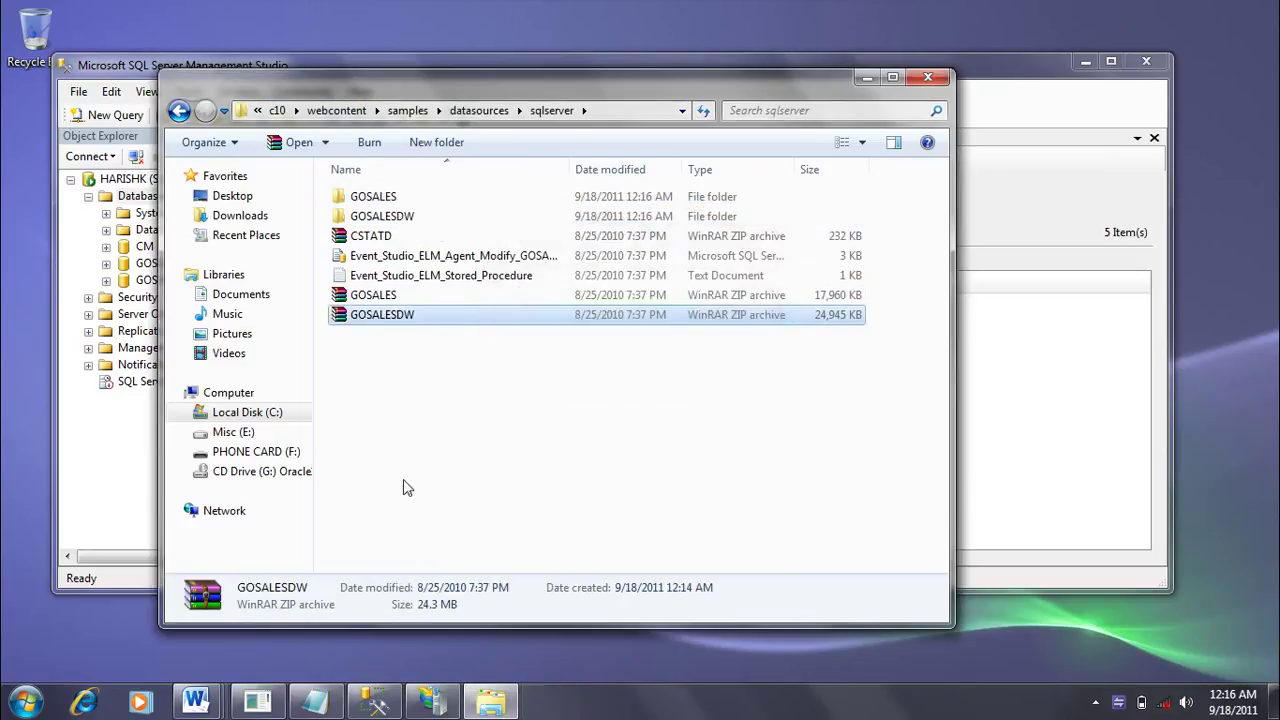
click(407, 487)
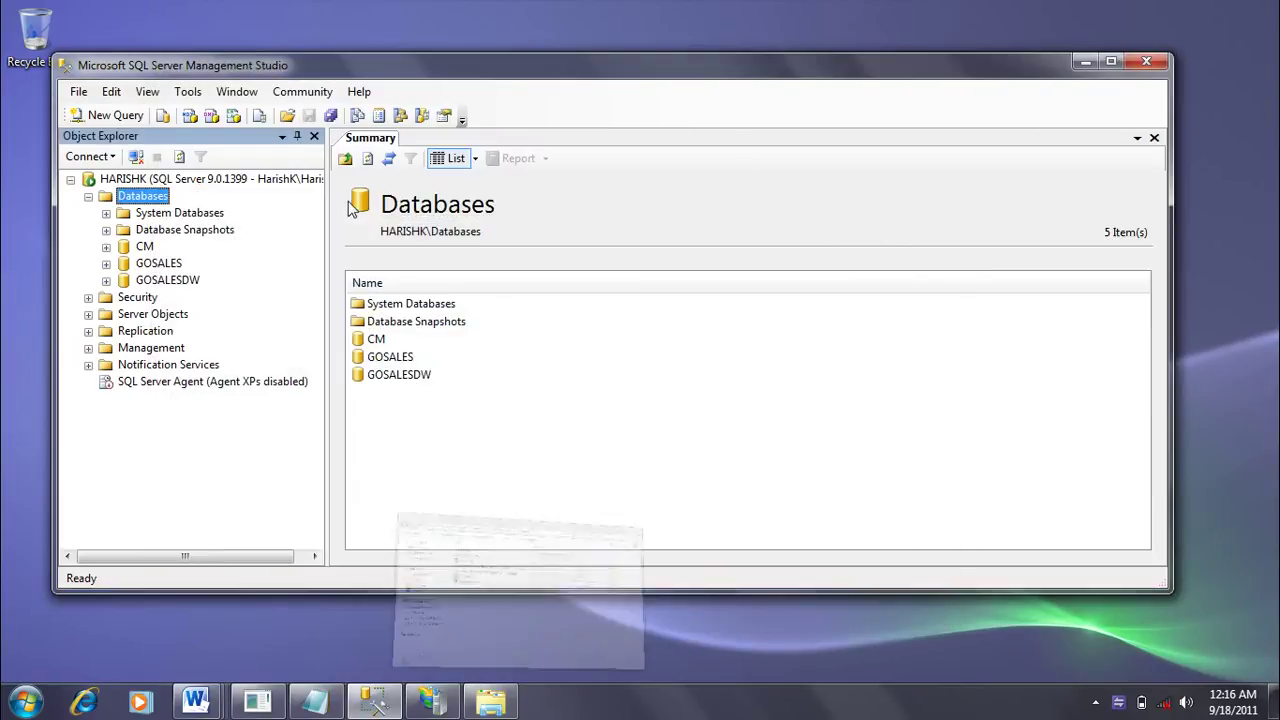
Step: Return to SQL Server Management Studio and open the Restore Database dialog for the GOSALES database
click(868, 78)
click(107, 263)
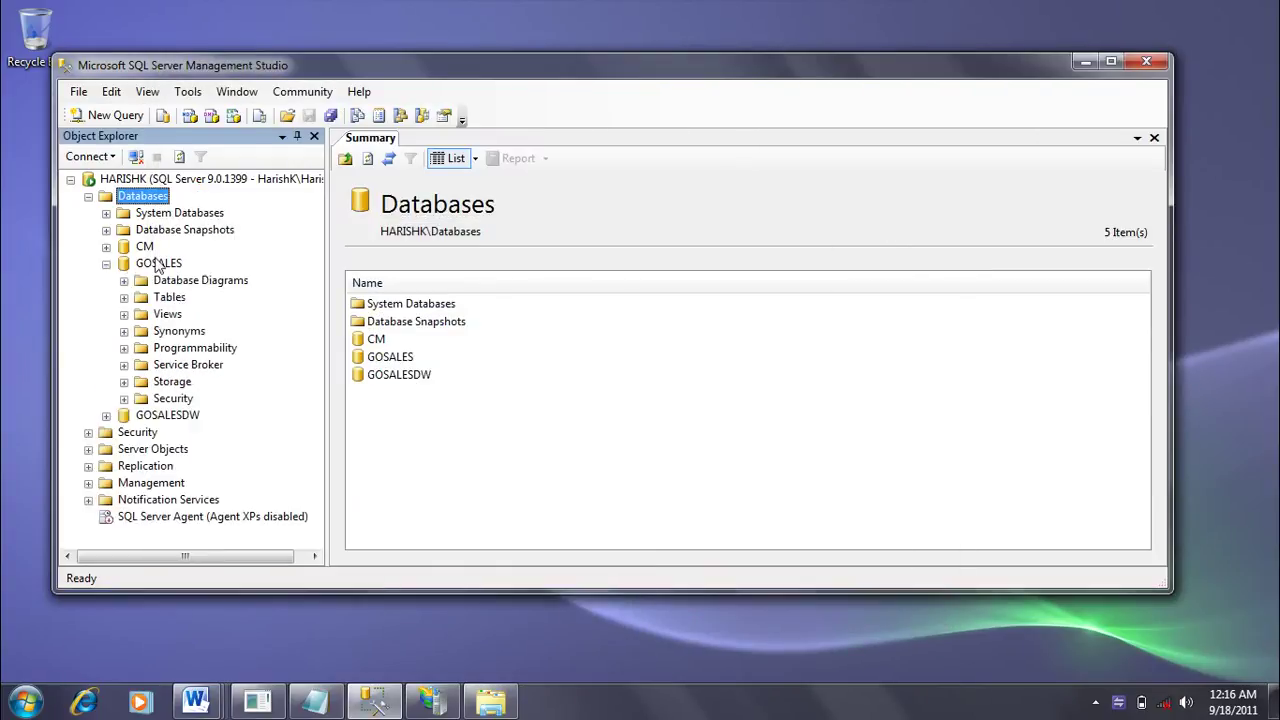
click(160, 264)
right_click(175, 266)
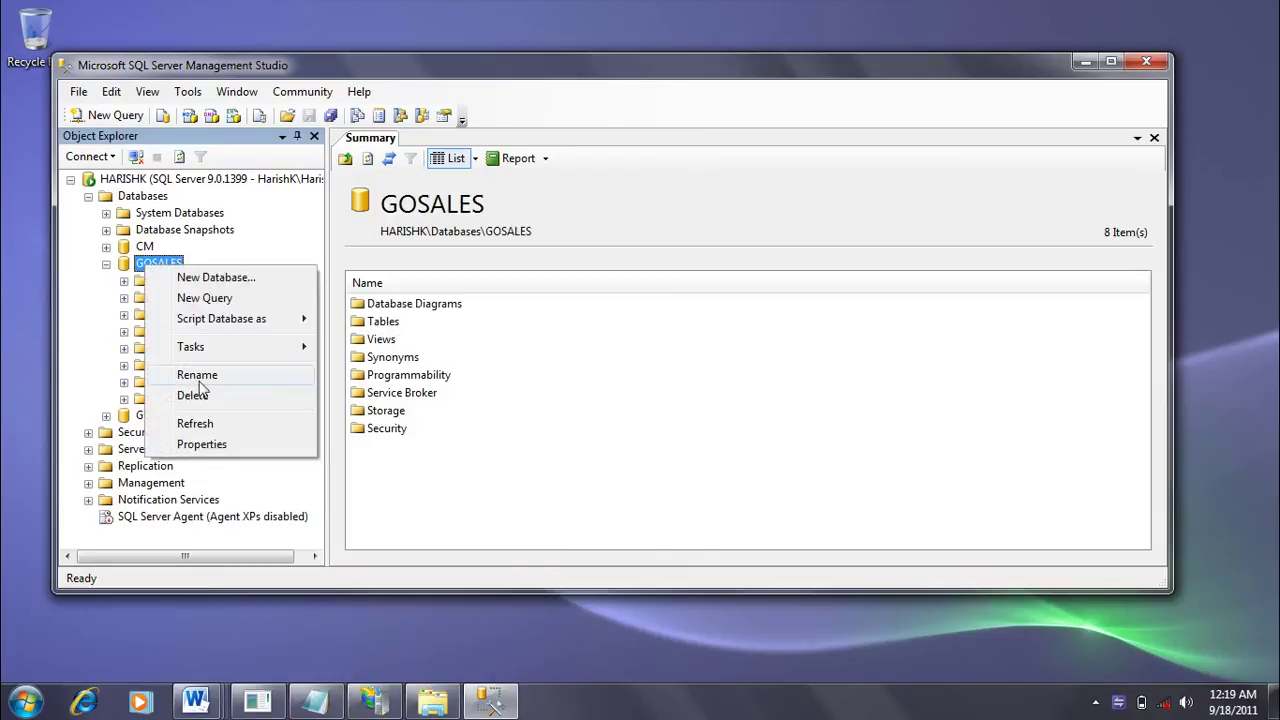
mouse_move(239, 350)
mouse_move(455, 480)
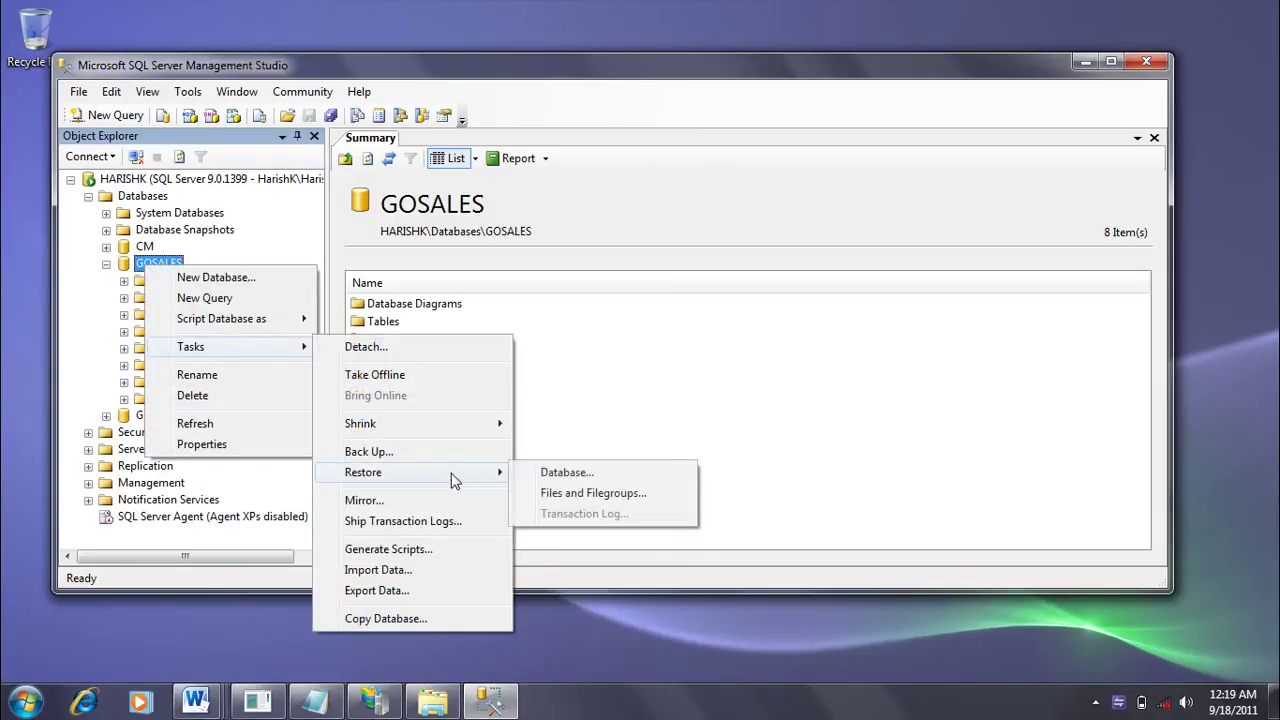
click(552, 474)
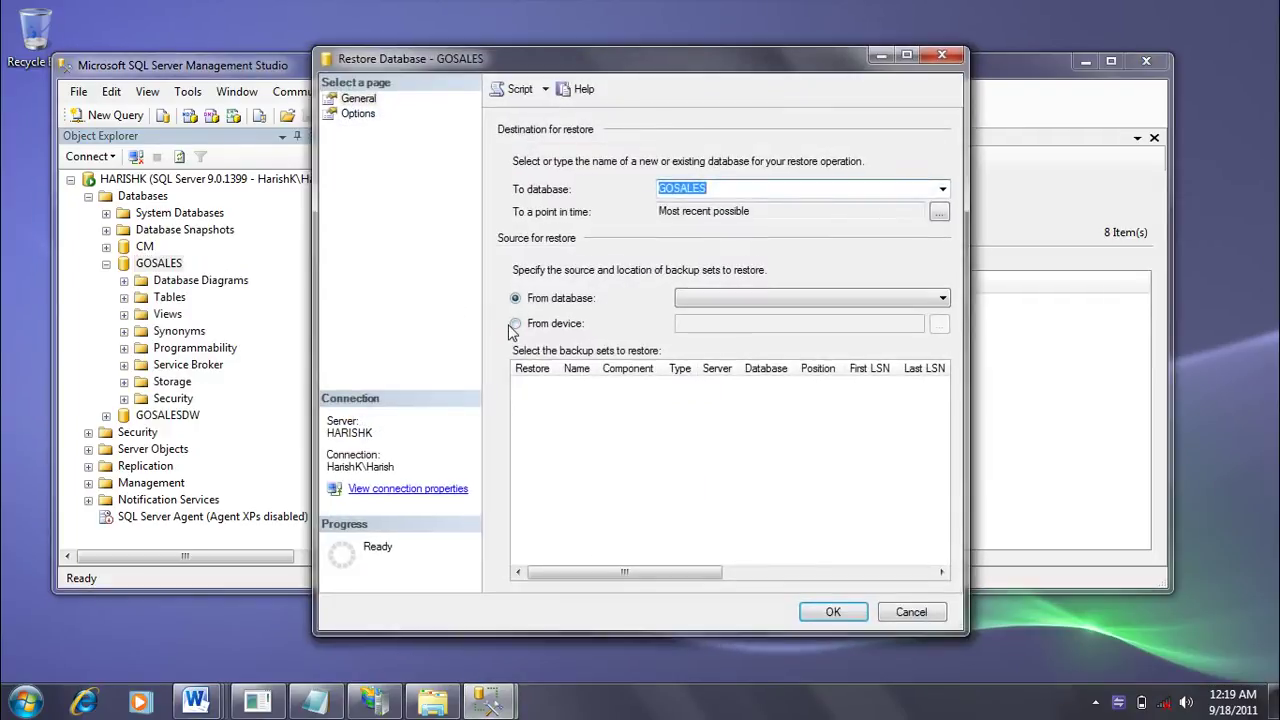
Step: Set the GOSALES restore source to a device and start adding a backup file
click(514, 324)
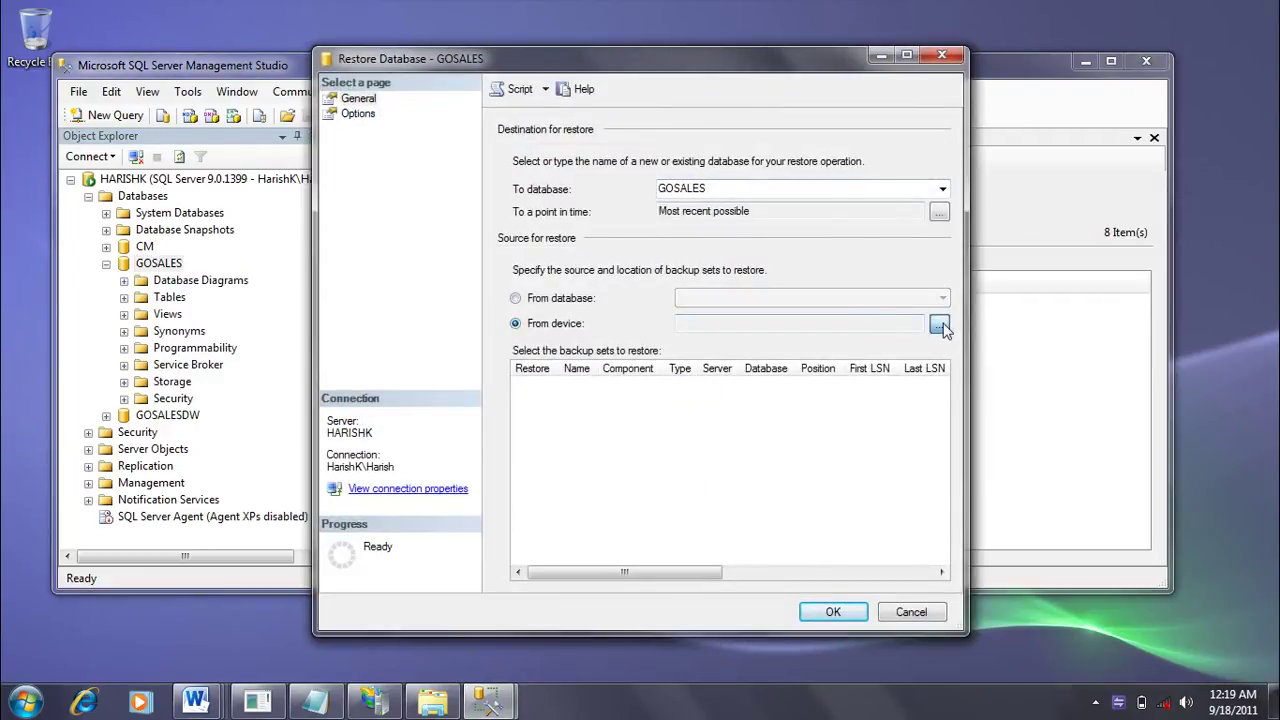
click(939, 325)
click(822, 297)
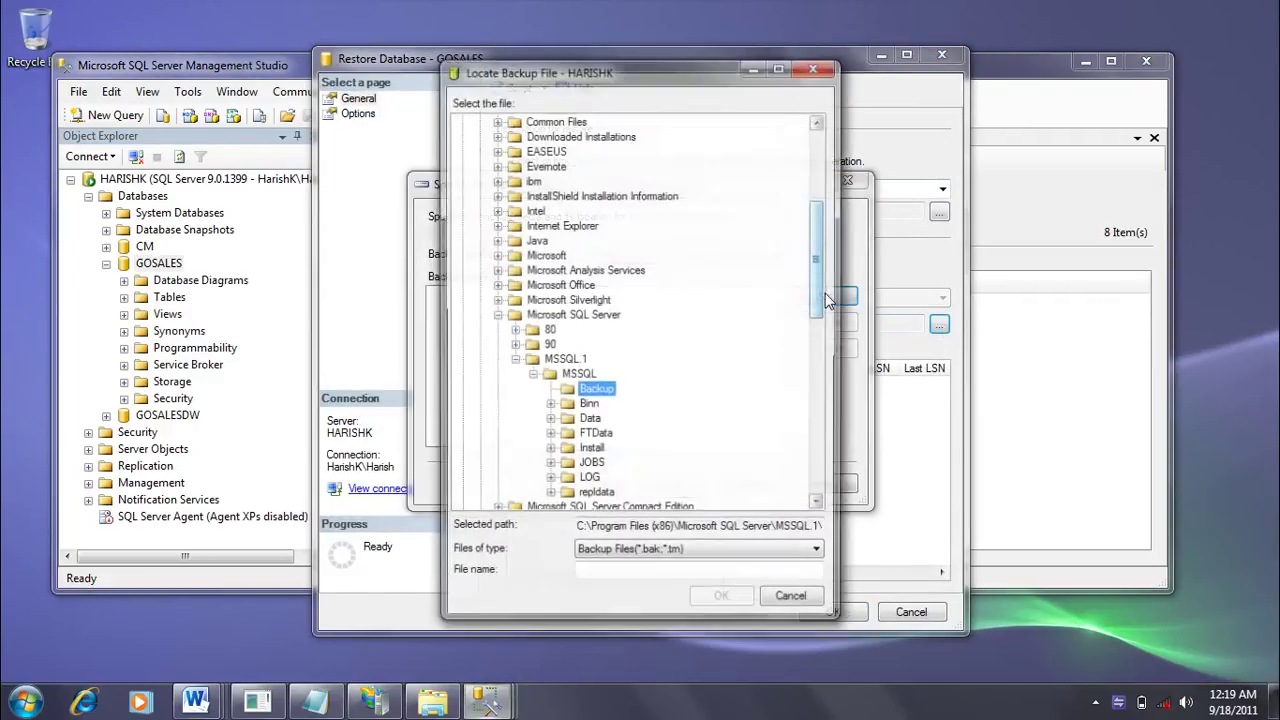
Step: Expand C:\Program Files (x86)\ibm\cognos\c10 in the backup file locator
click(496, 315)
scroll(520, 395, up, 4)
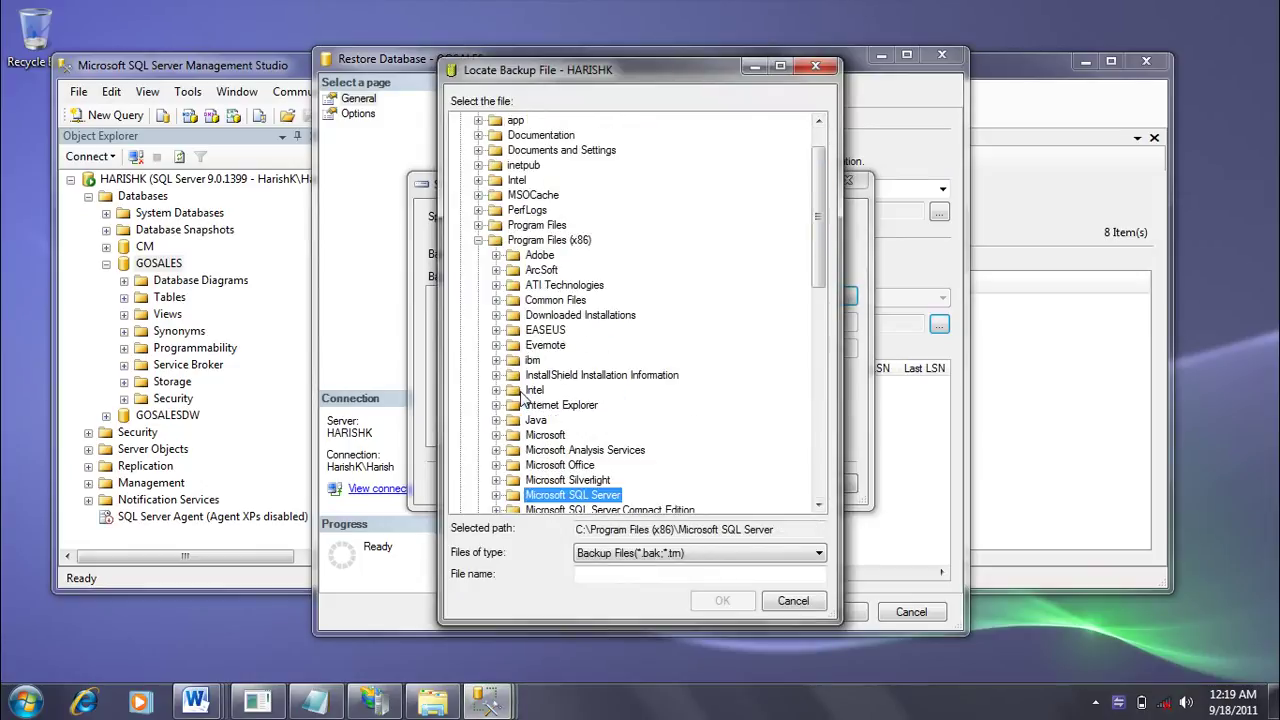
scroll(520, 397, down, 1)
click(496, 315)
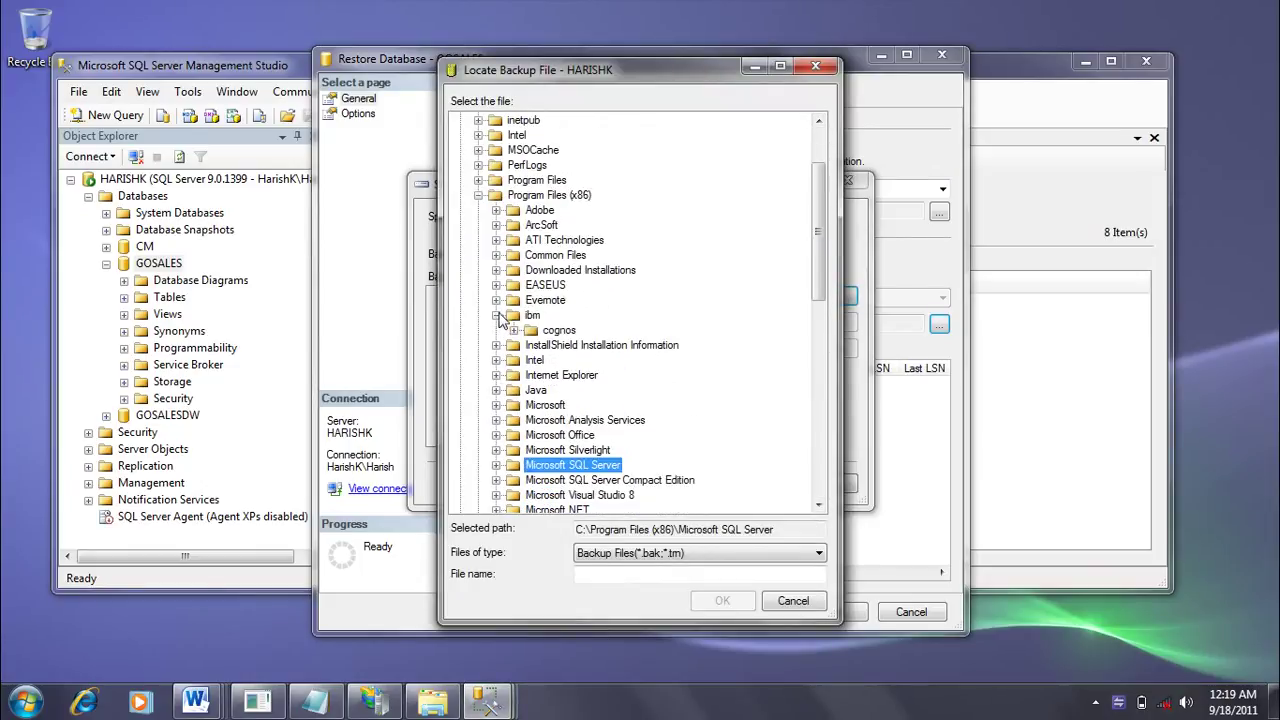
click(513, 330)
click(531, 345)
scroll(550, 375, down, 2)
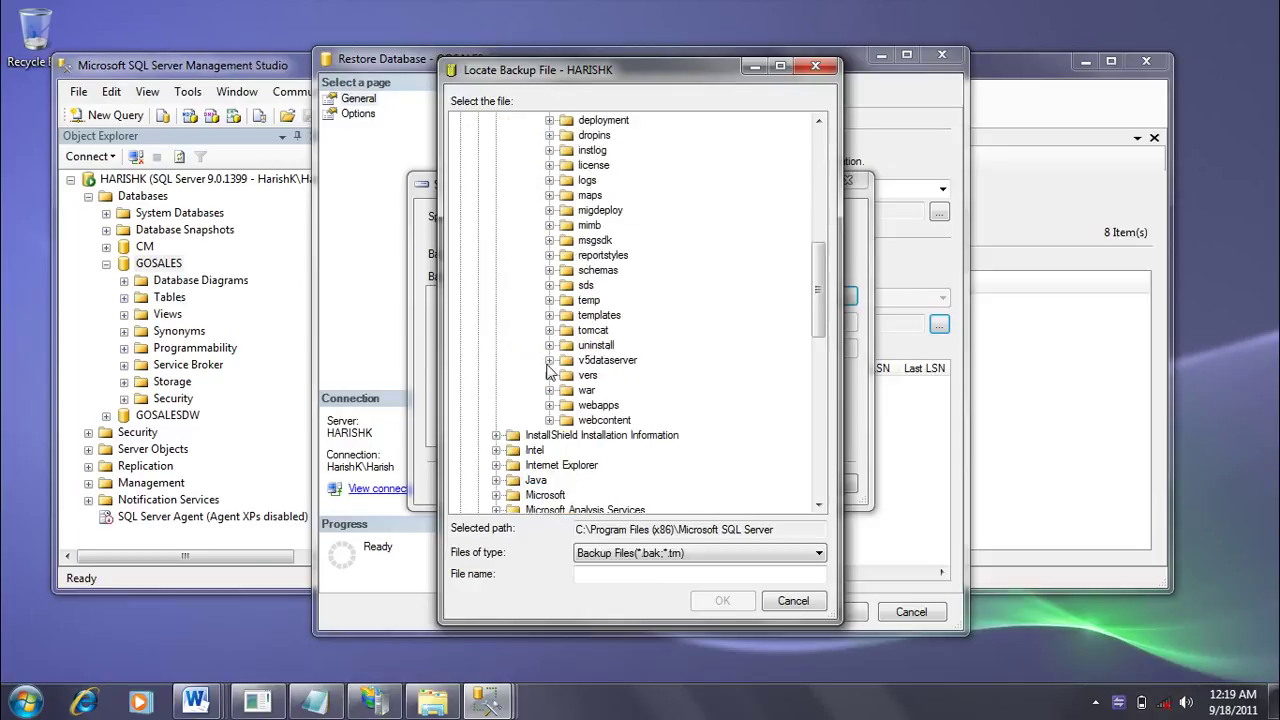
Step: Select the webcontent\samples\datasources\sqlserver\GOSALES folder inside c10 as the backup location
click(550, 421)
scroll(570, 435, down, 3)
click(568, 421)
scroll(570, 432, down, 4)
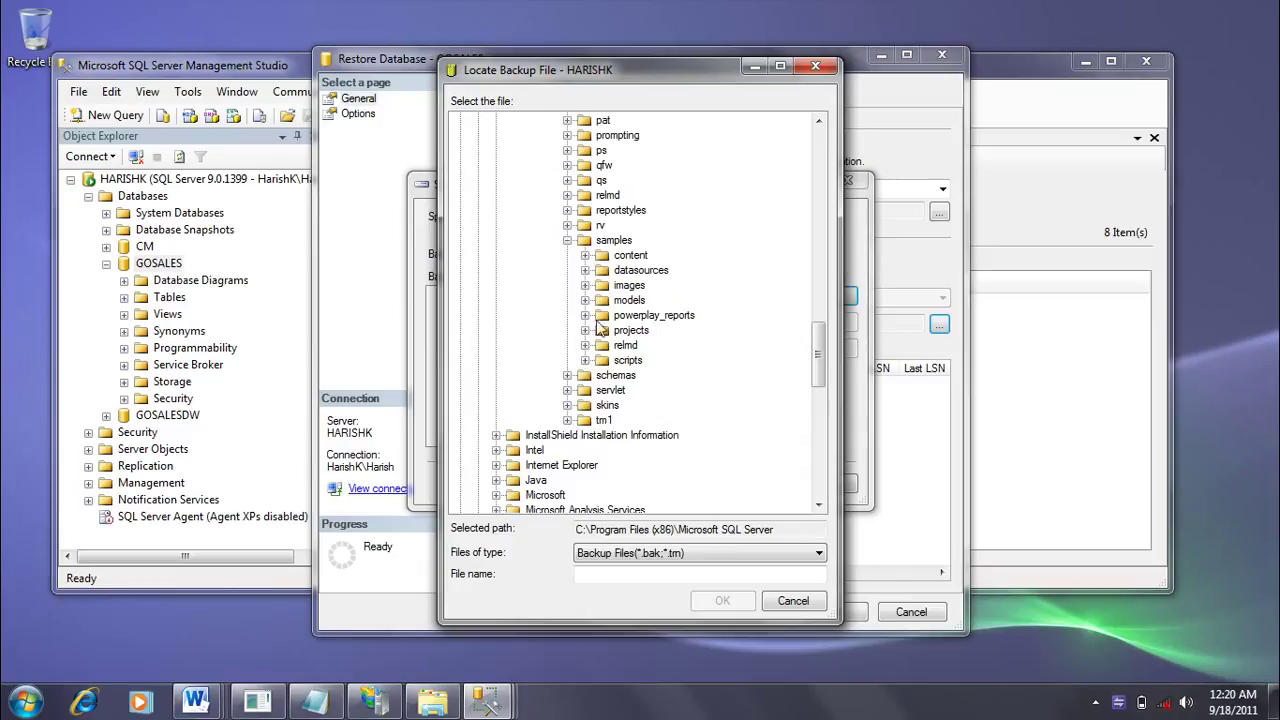
click(585, 271)
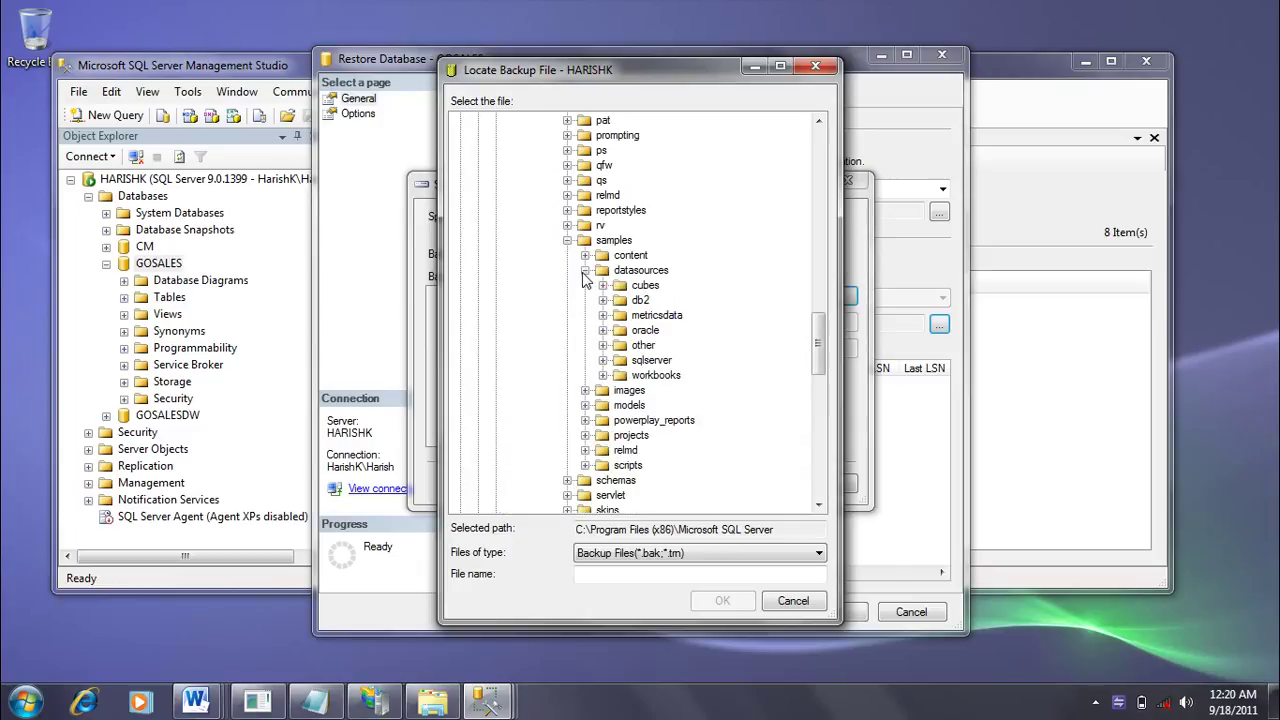
click(603, 360)
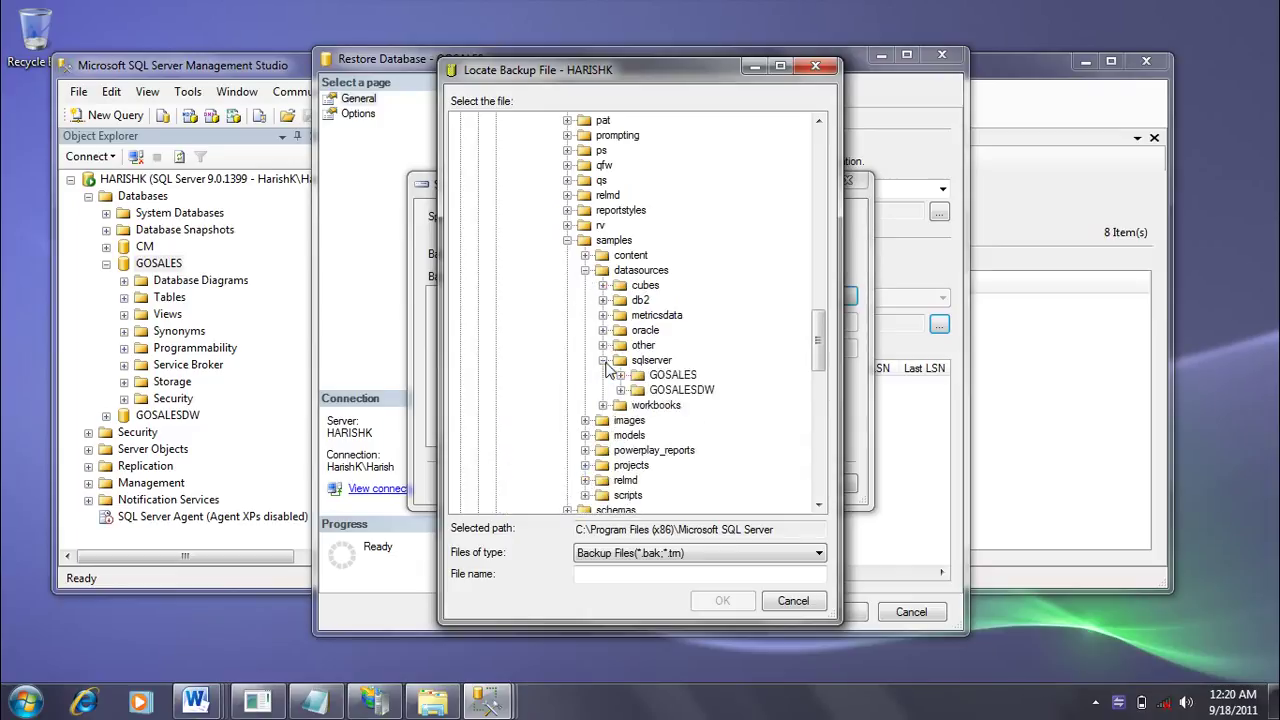
click(685, 377)
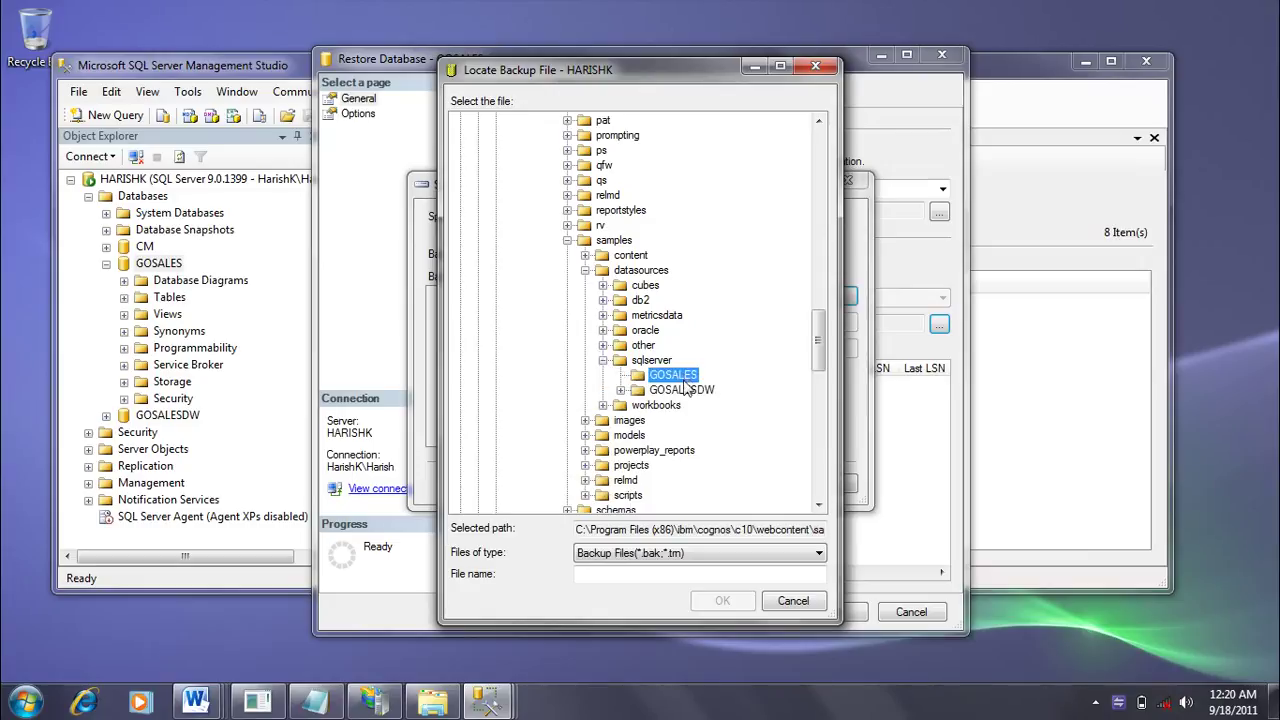
Step: Show all file types, choose the GOSALES file in the GOSALES folder and accept it as the backup location
click(690, 556)
click(656, 578)
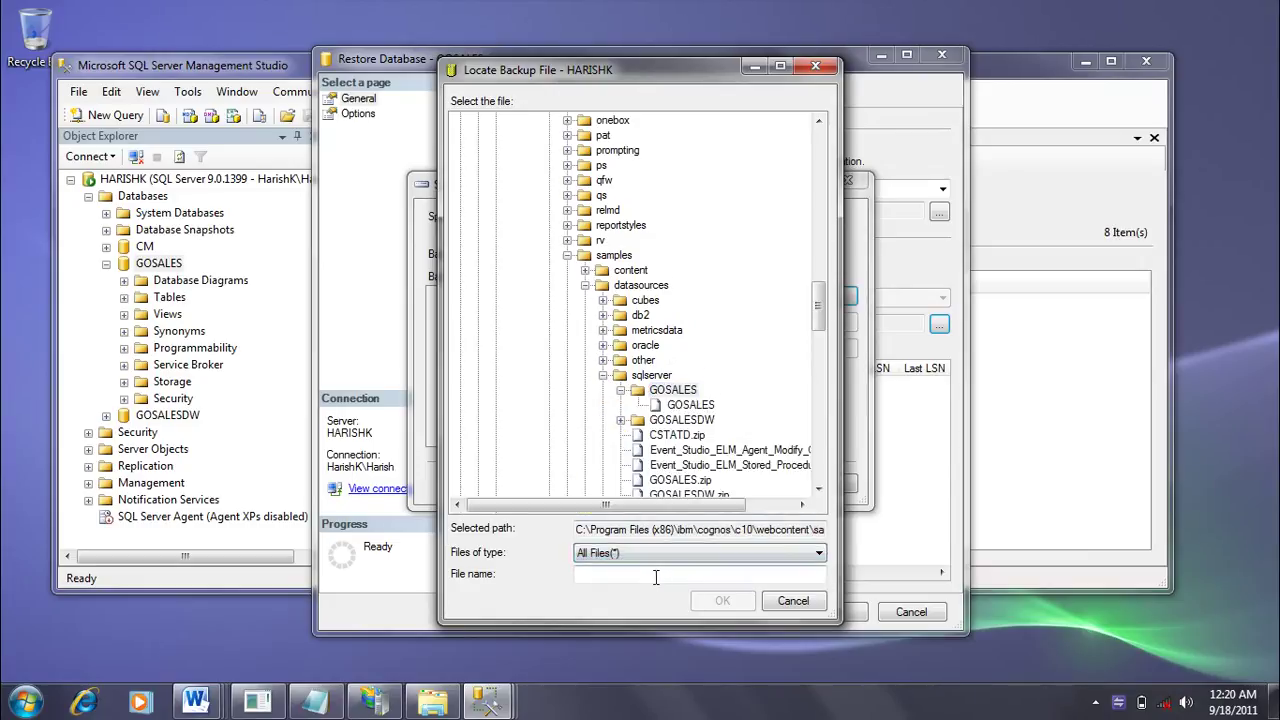
click(685, 405)
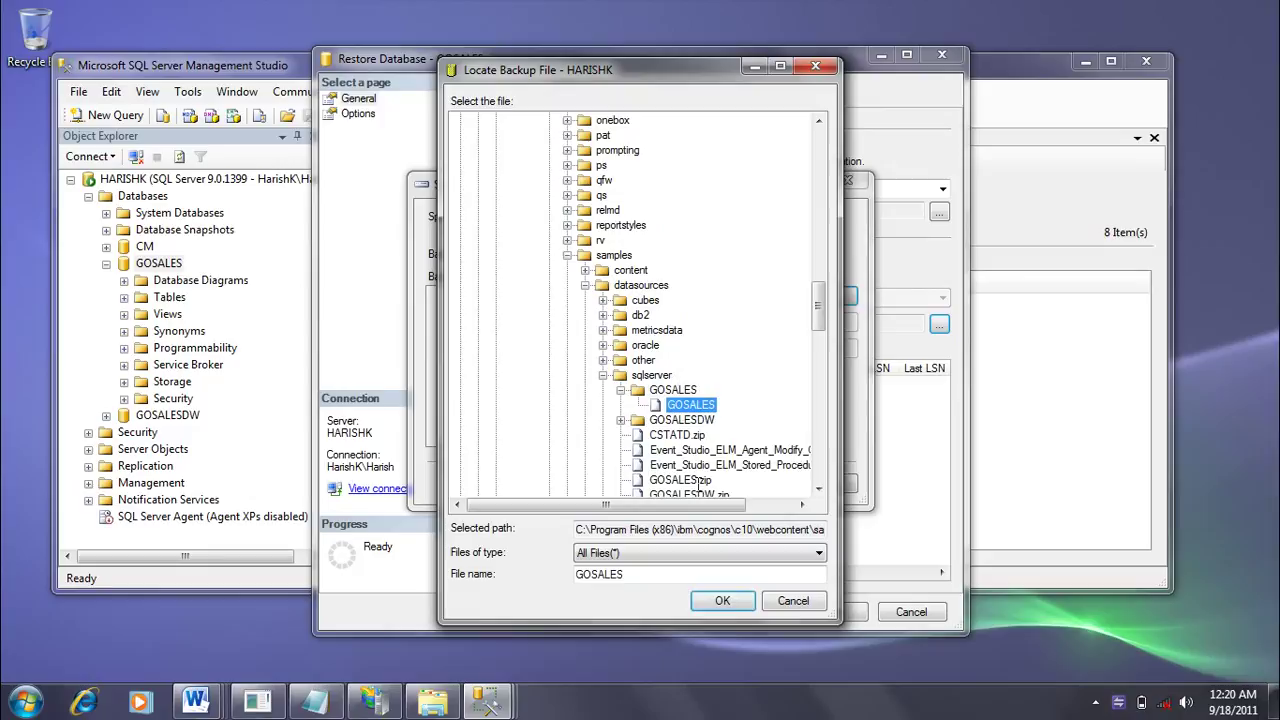
click(724, 599)
click(673, 484)
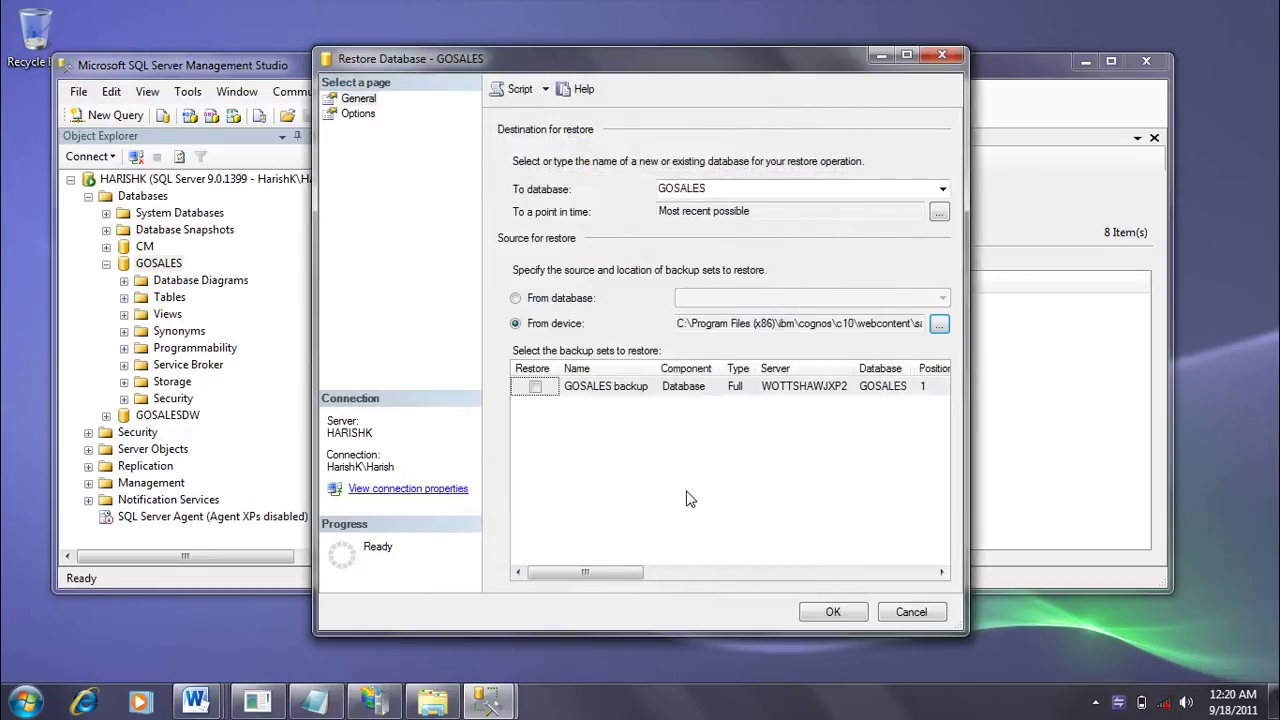
Step: Mark the GOSALES backup set for restore
click(356, 113)
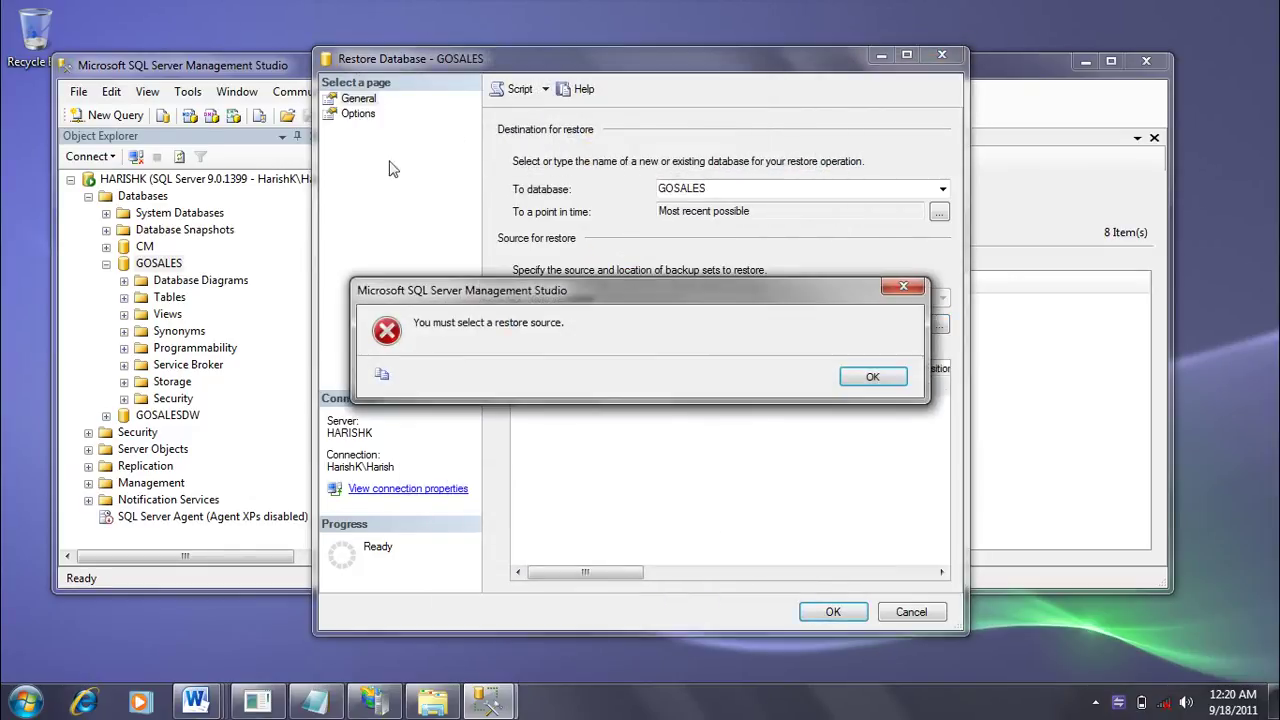
click(862, 377)
click(535, 386)
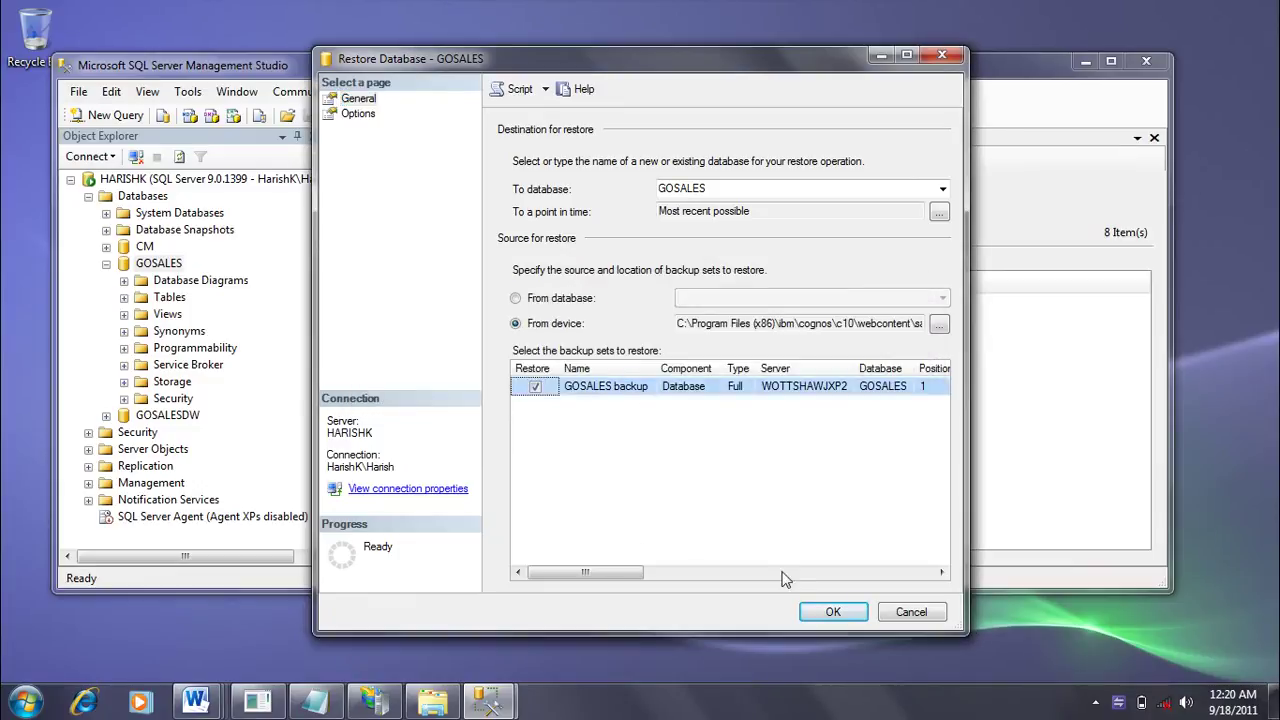
Step: Enable overwriting the existing database in the restore options and run the GOSALES restore
click(357, 114)
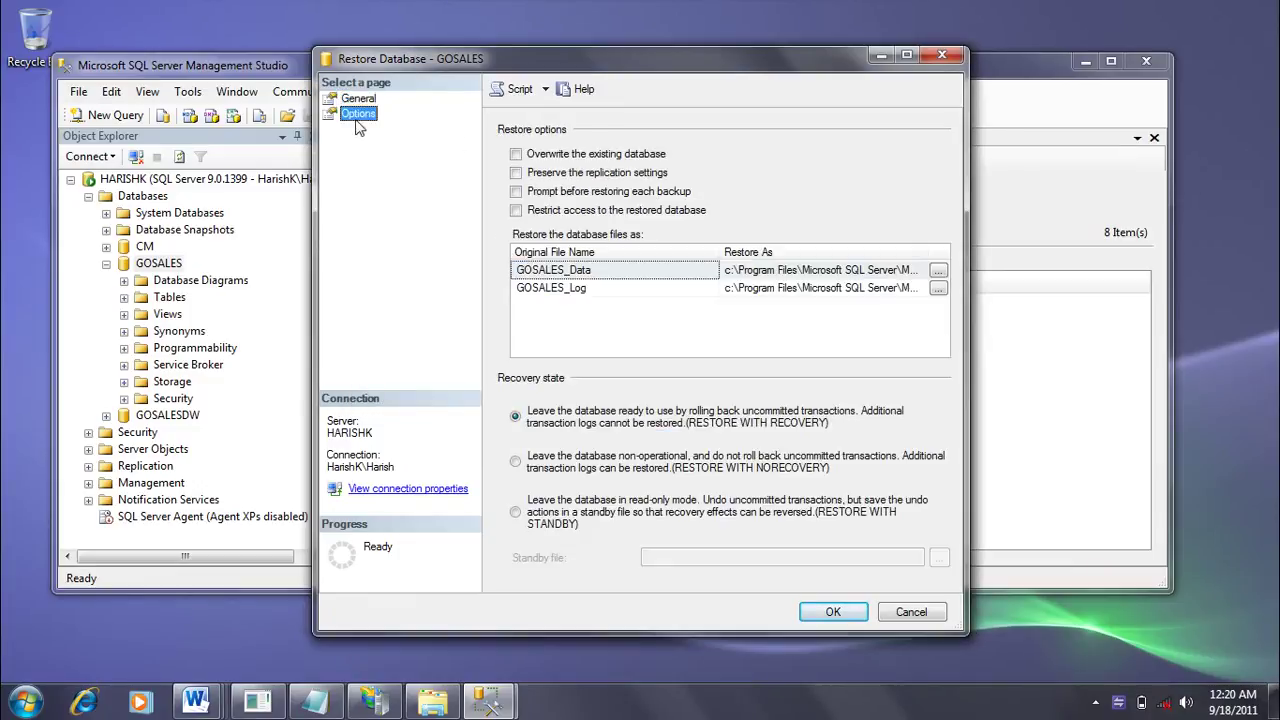
click(516, 154)
click(822, 614)
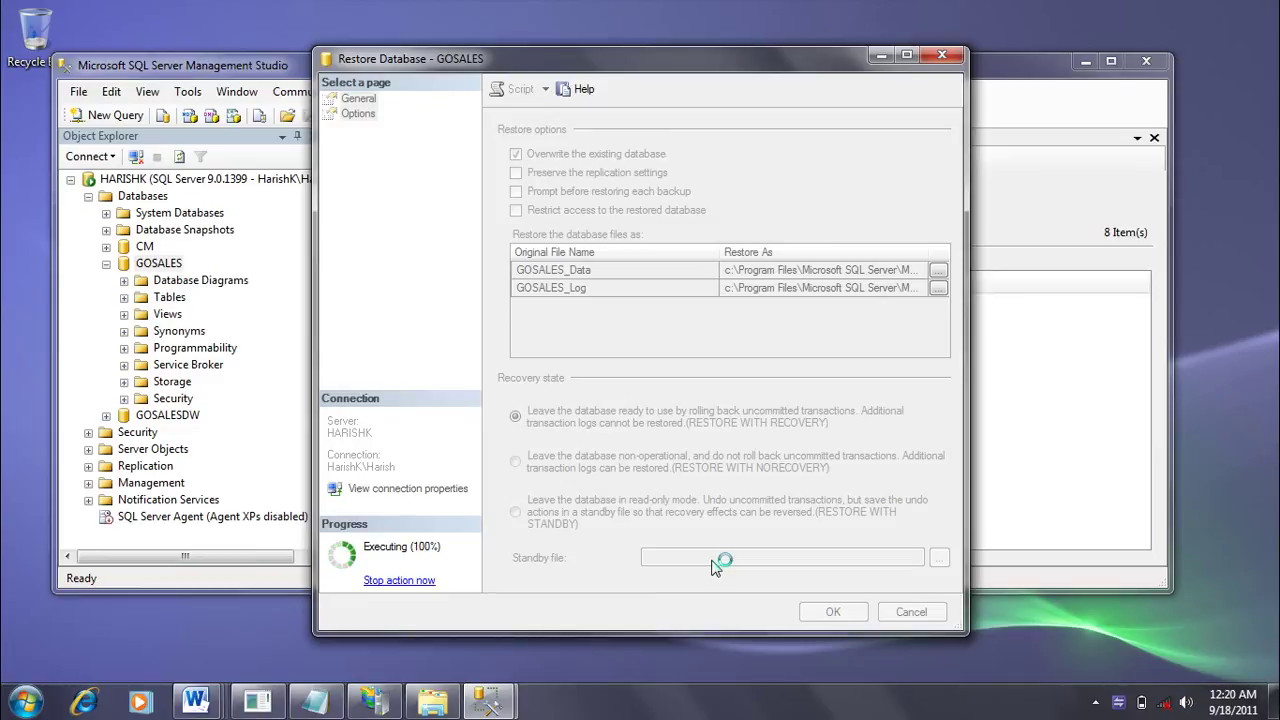
click(939, 347)
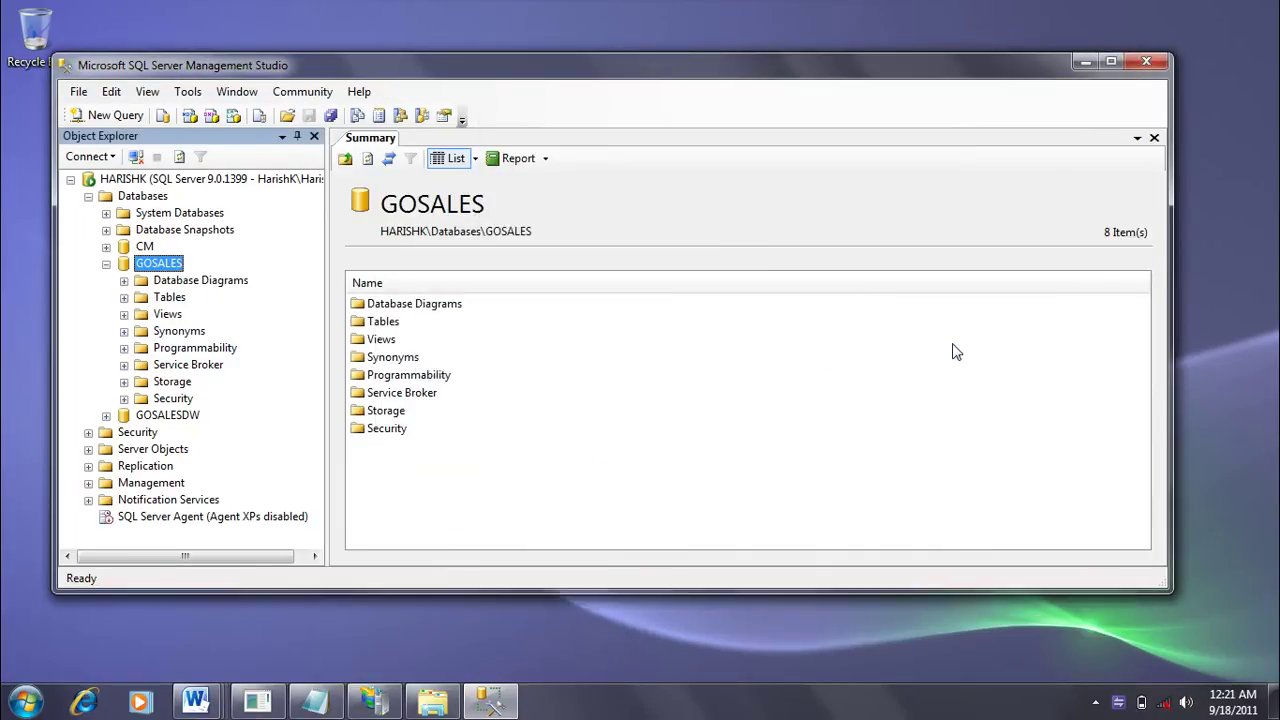
Step: Collapse the GOSALES database and open the Restore Database dialog for GOSALESDW
click(106, 264)
click(150, 281)
click(107, 281)
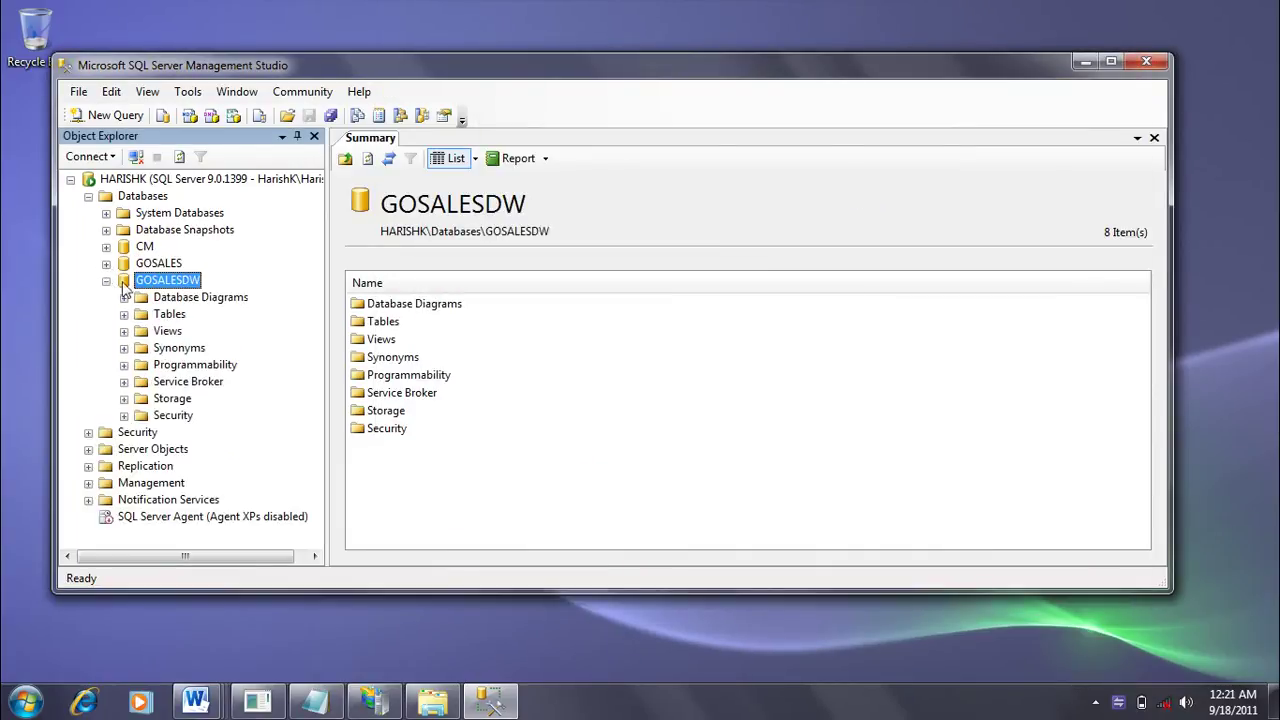
right_click(170, 286)
mouse_move(263, 364)
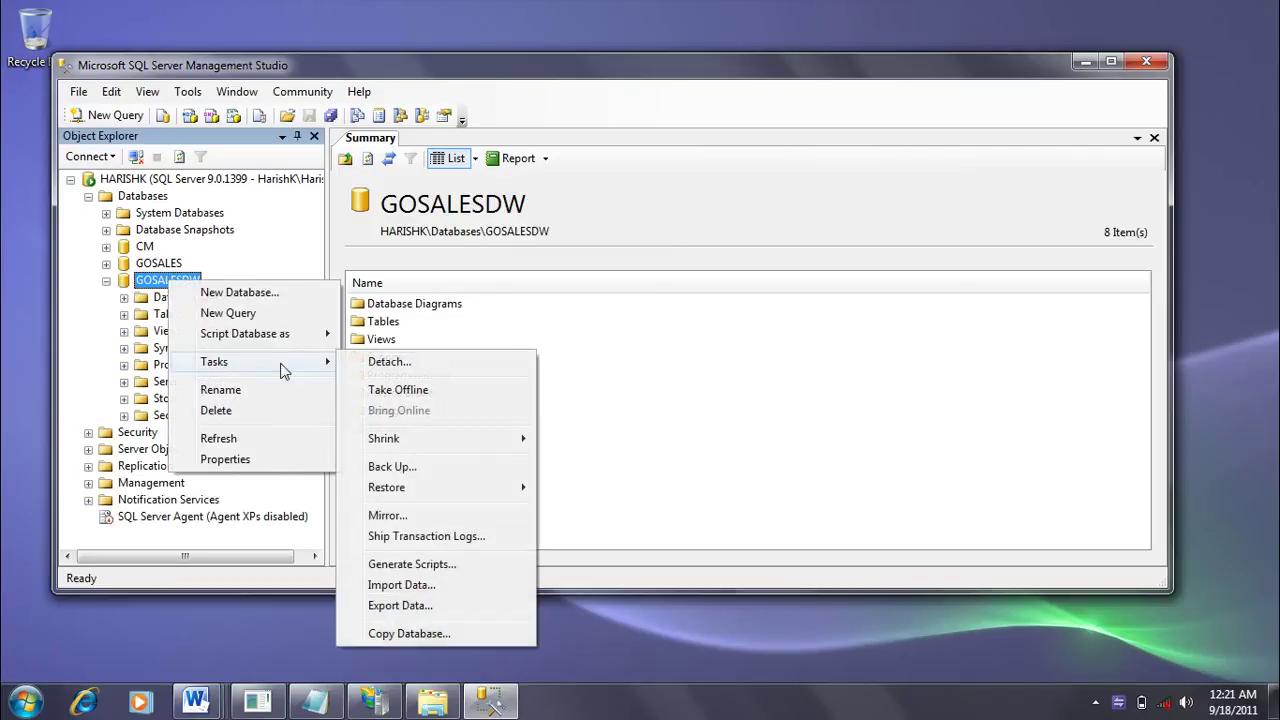
mouse_move(520, 487)
click(613, 486)
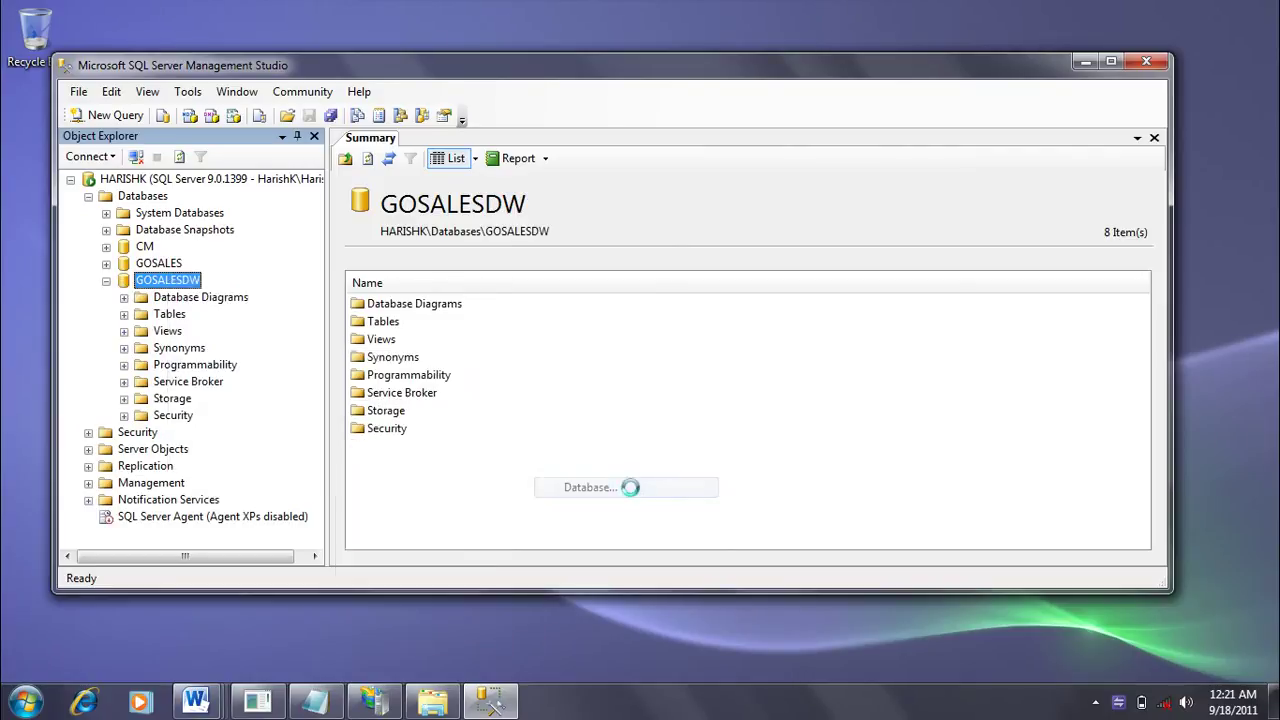
Step: Set the GOSALESDW restore source to a device and start adding a backup file
click(527, 324)
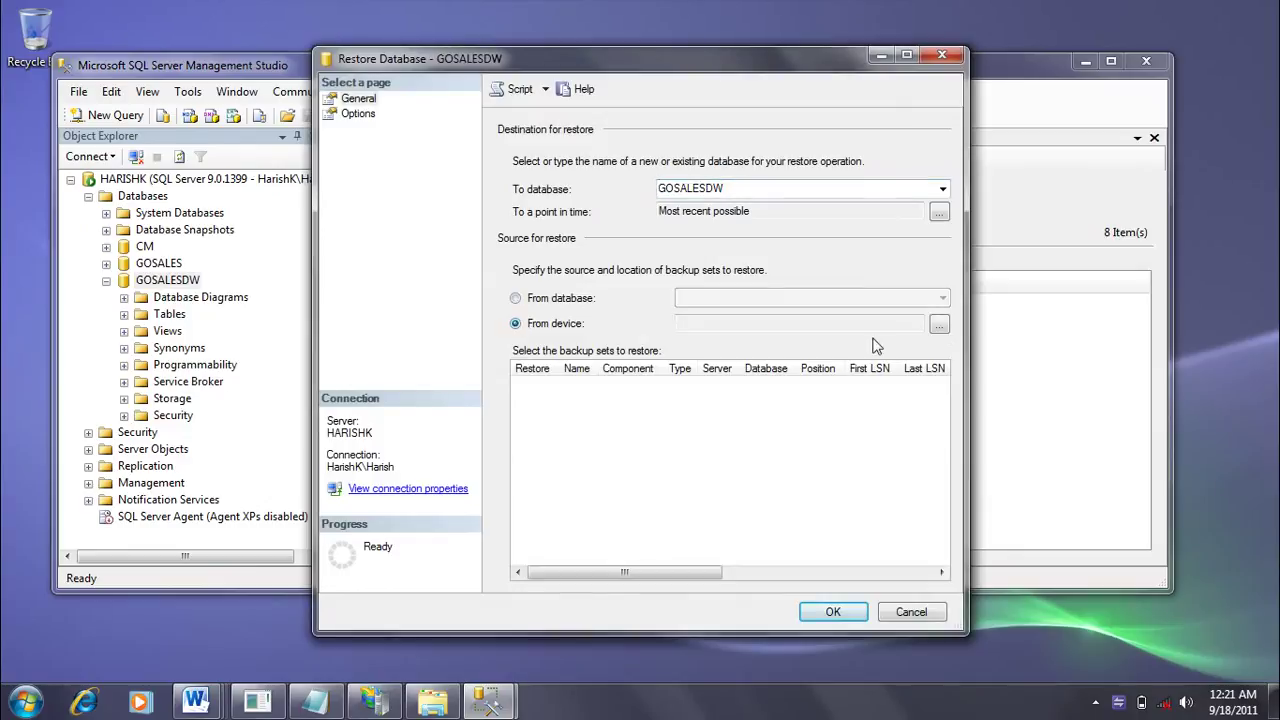
click(940, 325)
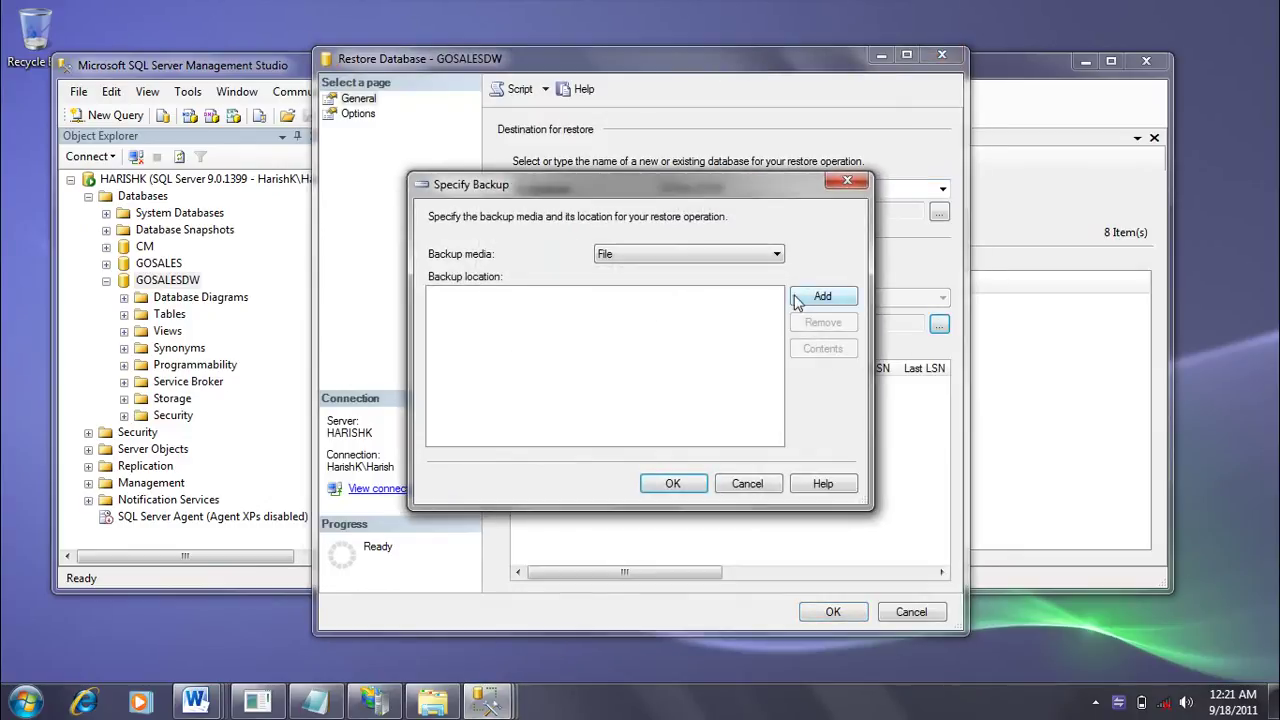
click(832, 298)
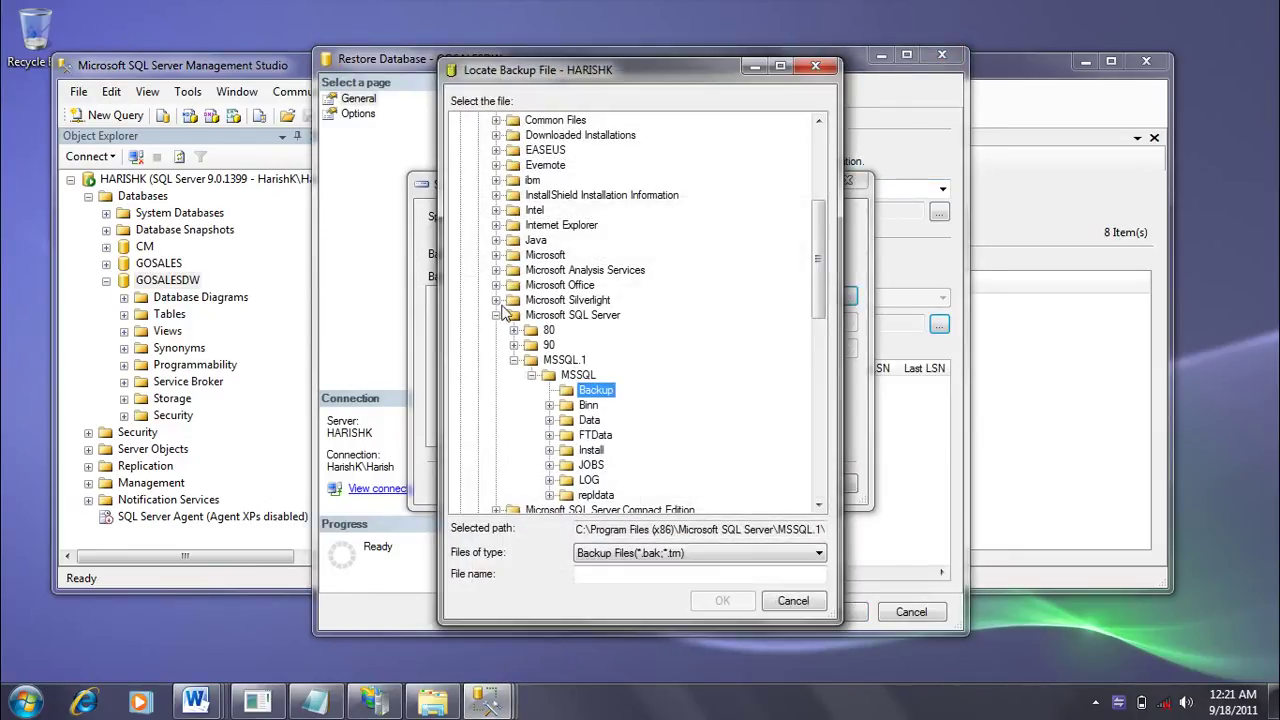
Step: Browse to C:\Program Files (x86)\ibm\cognos\c10 to locate the GOSALESDW backup
click(497, 314)
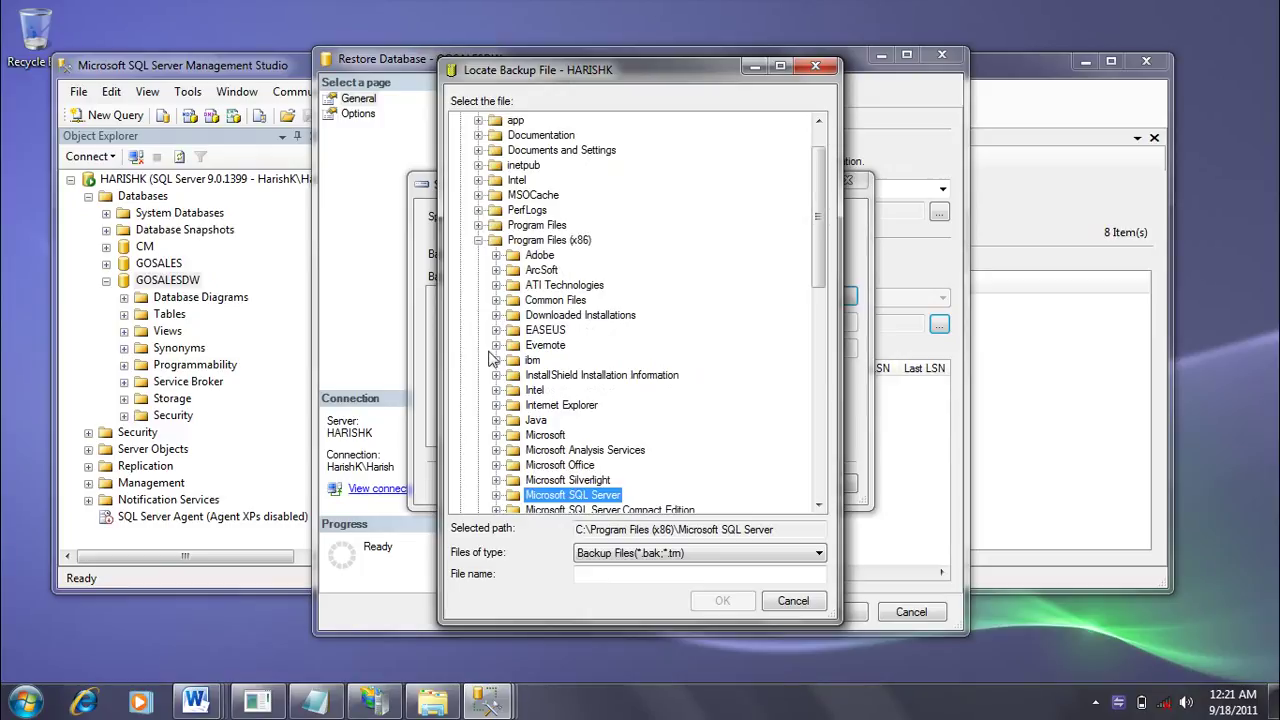
click(496, 360)
click(514, 375)
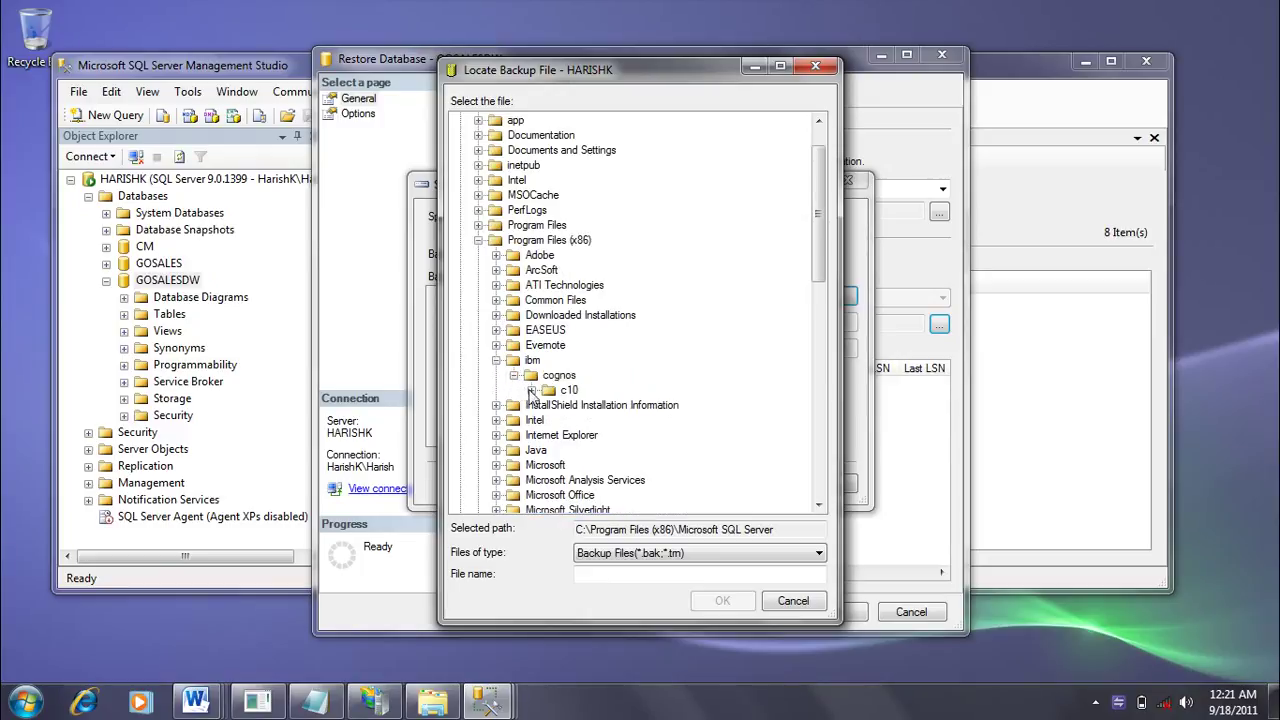
click(531, 390)
scroll(567, 412, down, 2)
Step: Expand webcontent\samples\datasources\sqlserver under the c10 folder in the backup file browser
double_click(567, 452)
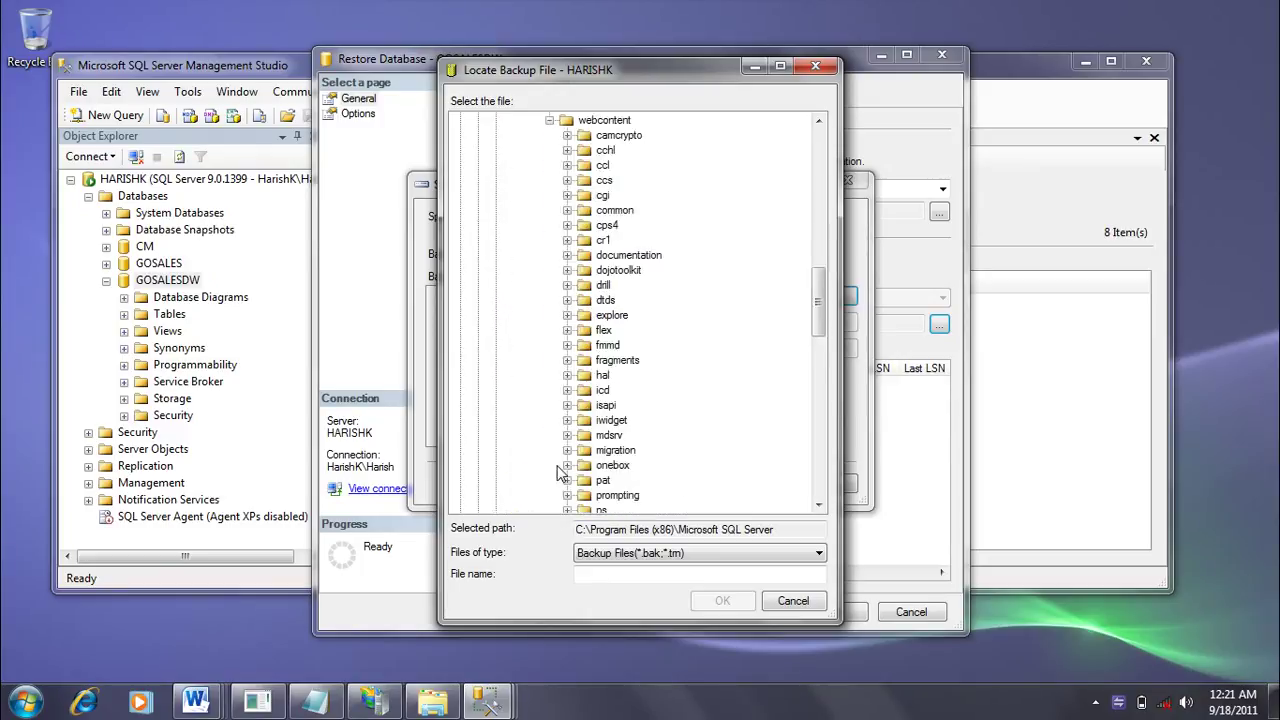
scroll(590, 495, down, 2)
scroll(590, 490, down, 2)
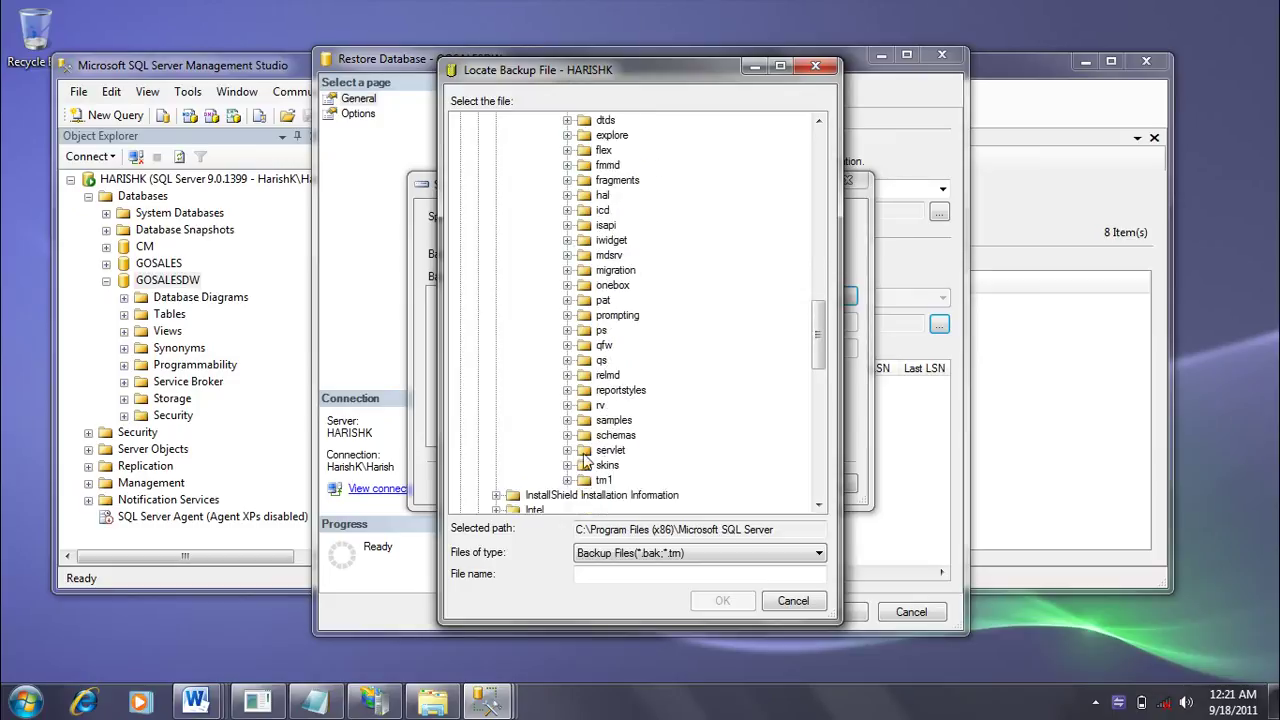
click(568, 420)
scroll(576, 425, down, 2)
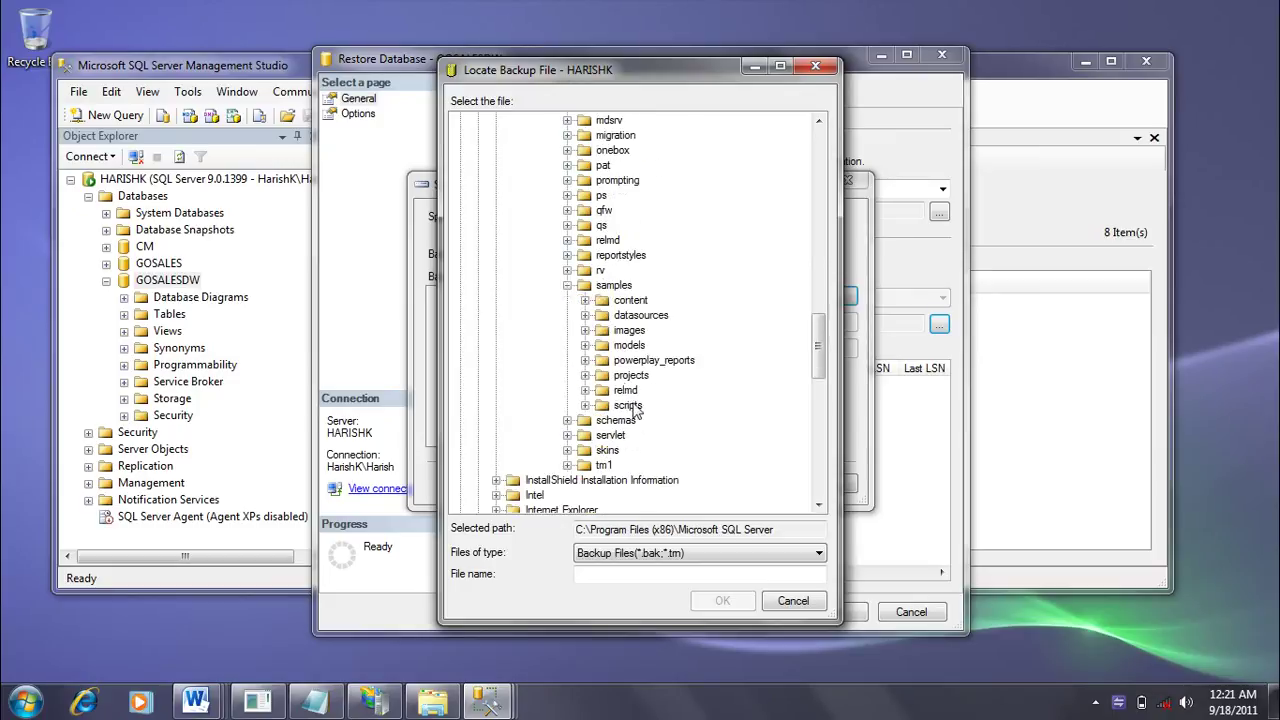
click(585, 316)
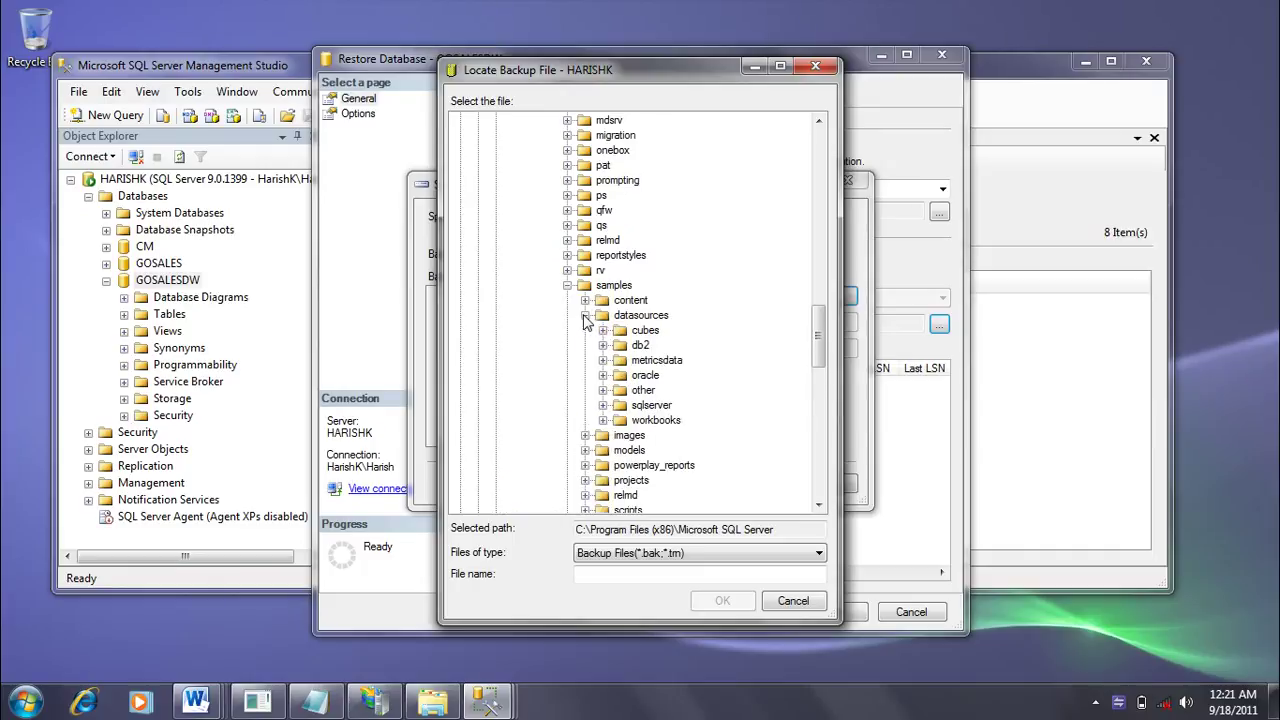
click(603, 405)
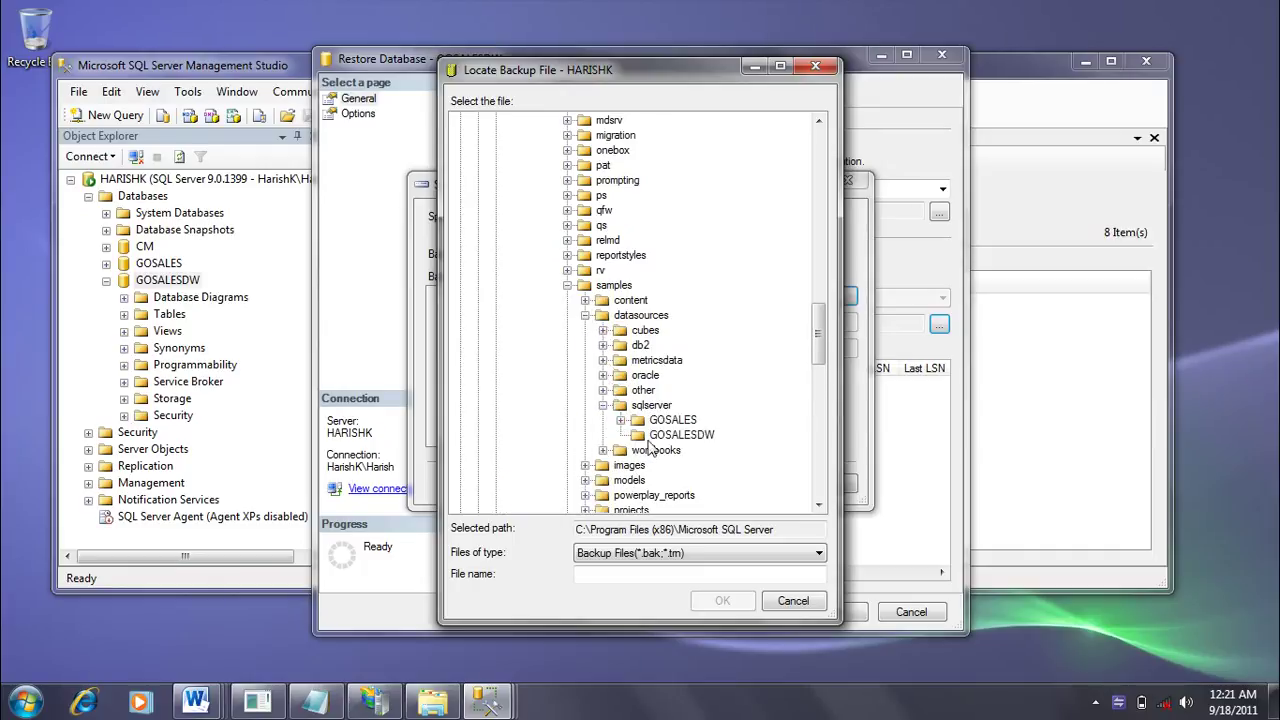
Step: Show all file types for the GOSALESDW folder and add its GOSALESDW file as the backup to restore from
click(673, 436)
click(740, 555)
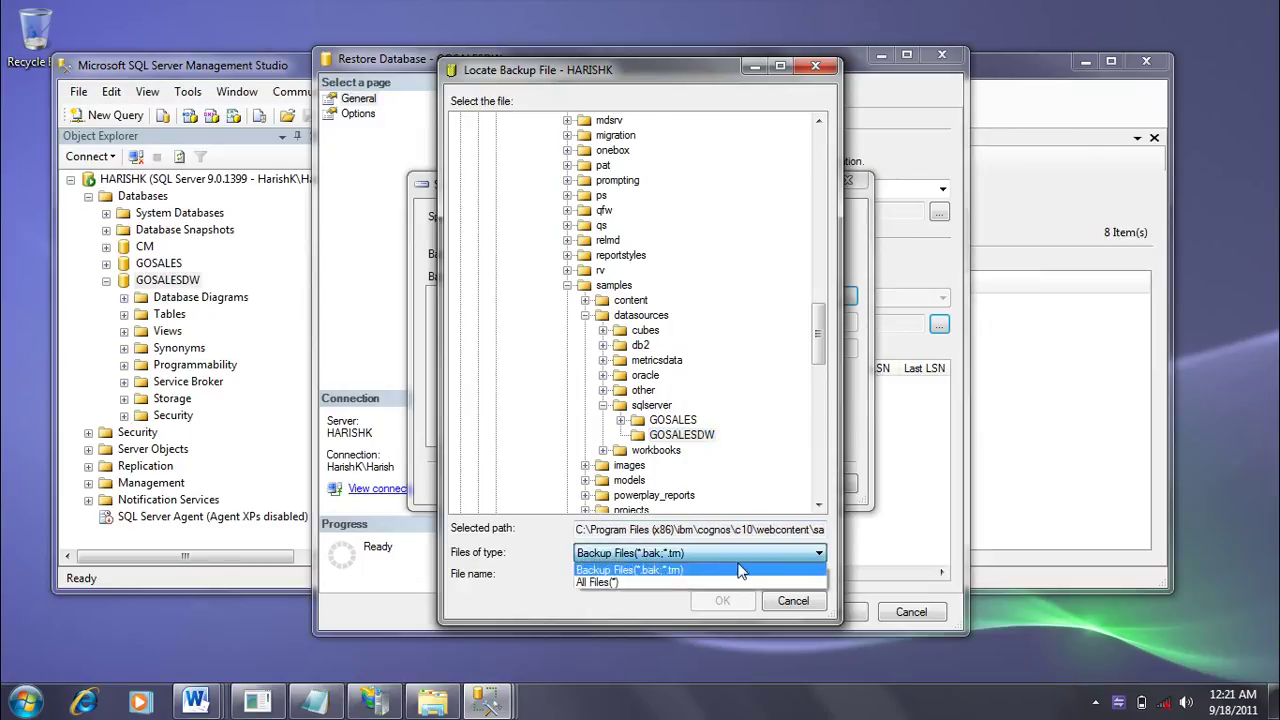
click(686, 582)
click(699, 420)
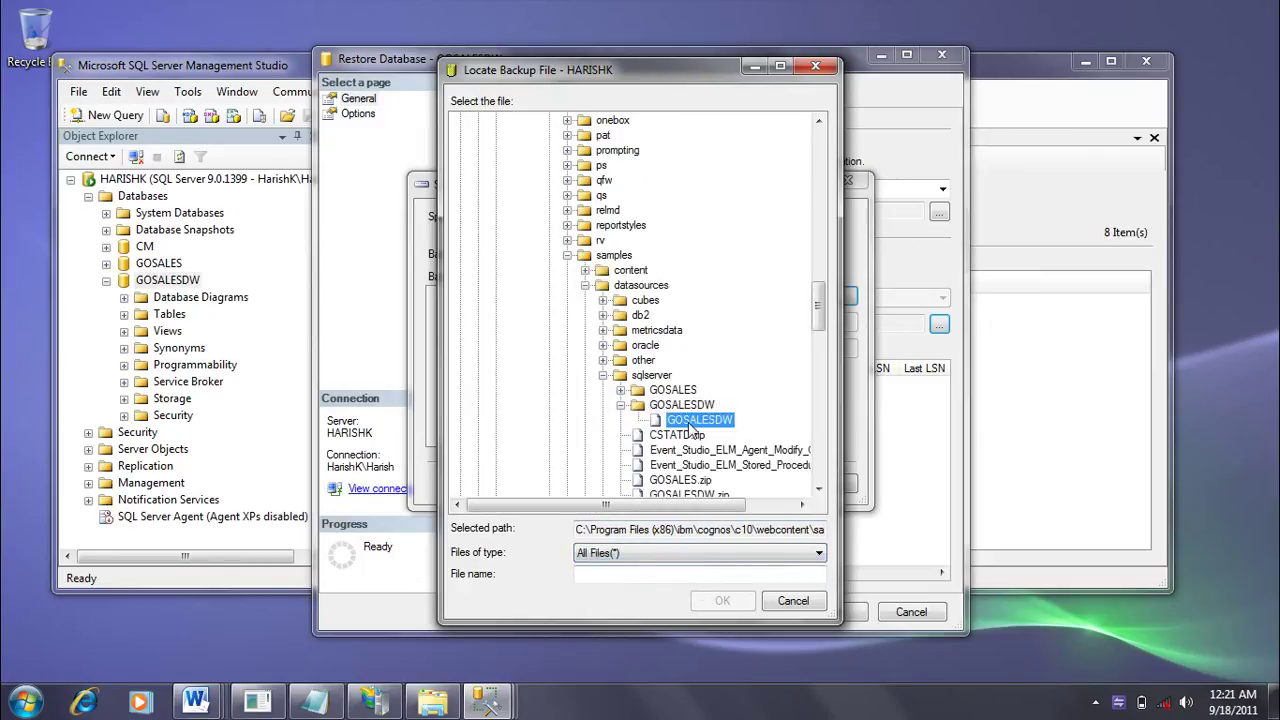
click(722, 601)
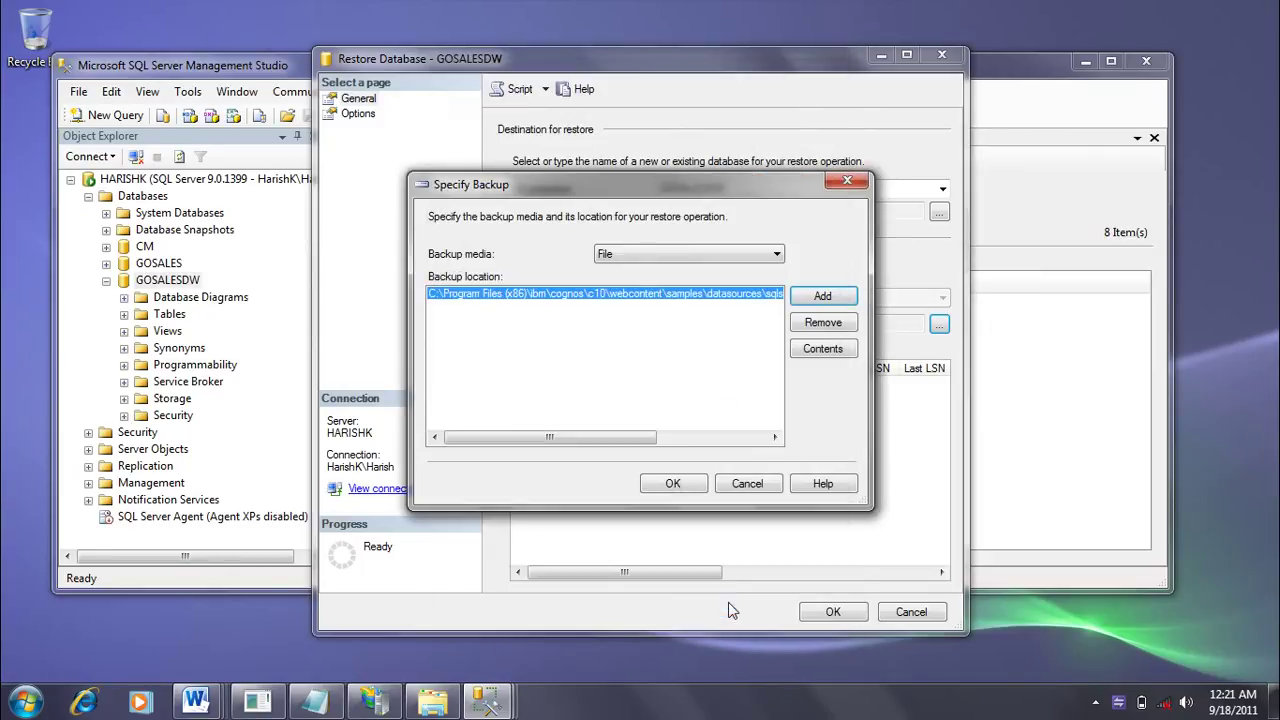
click(674, 484)
Step: Select the GOSALESDW backup set, enable overwriting the existing database, run the restore and dismiss the completion message
click(535, 387)
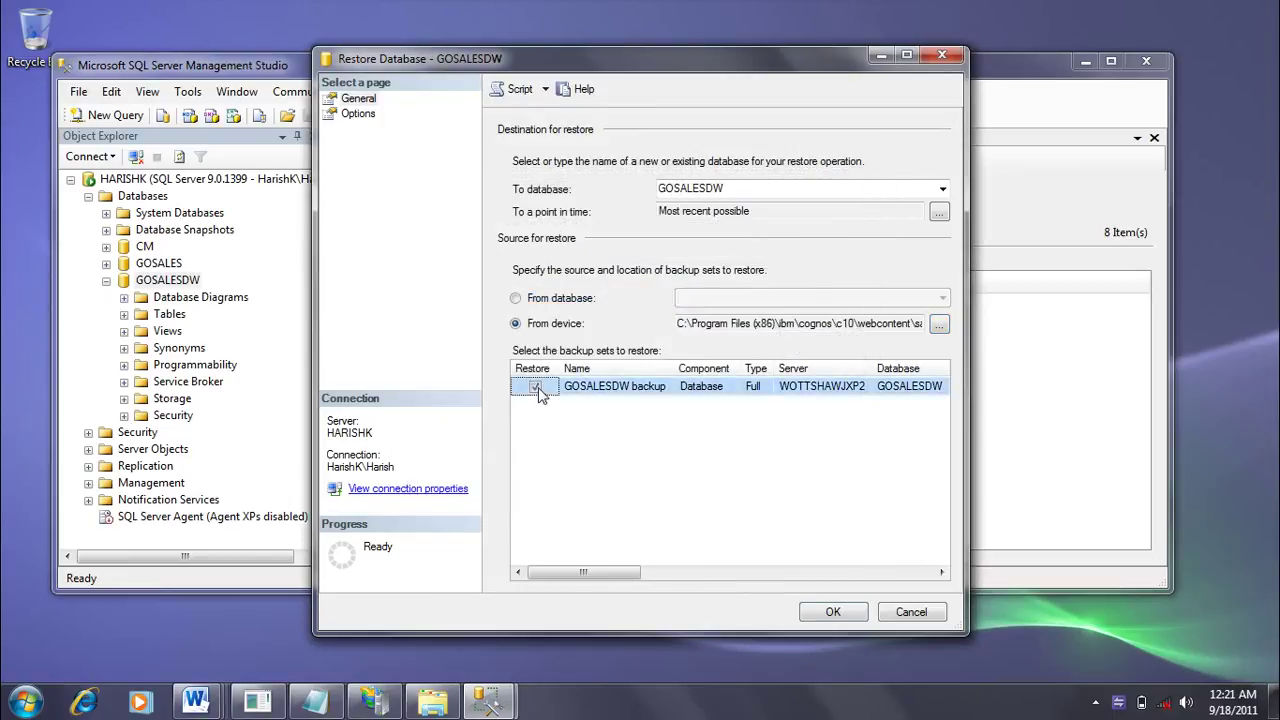
click(350, 114)
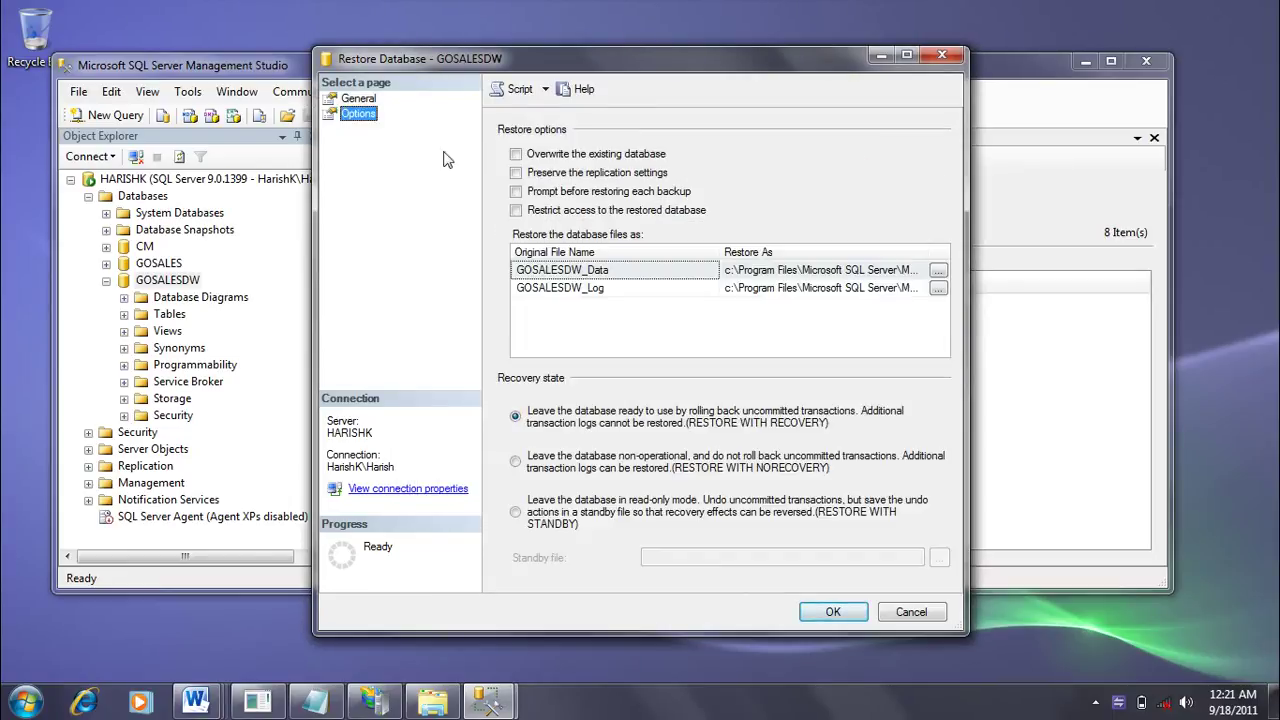
click(516, 154)
click(358, 99)
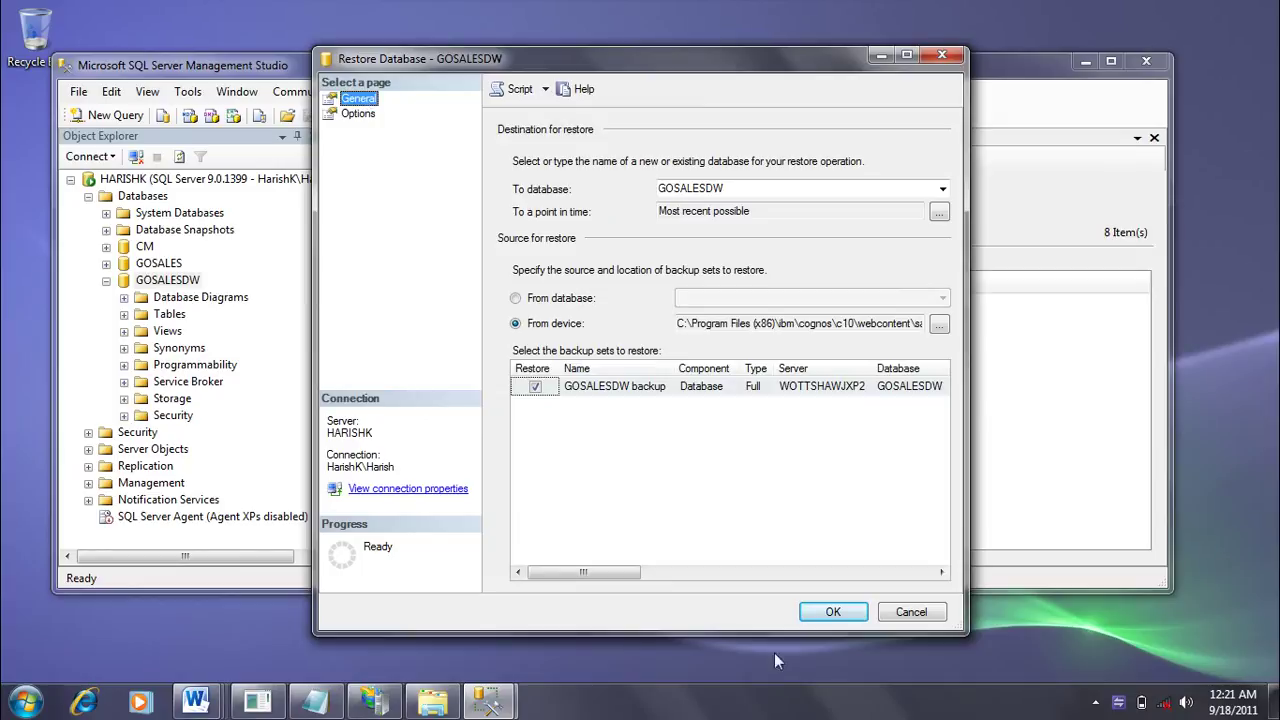
click(833, 612)
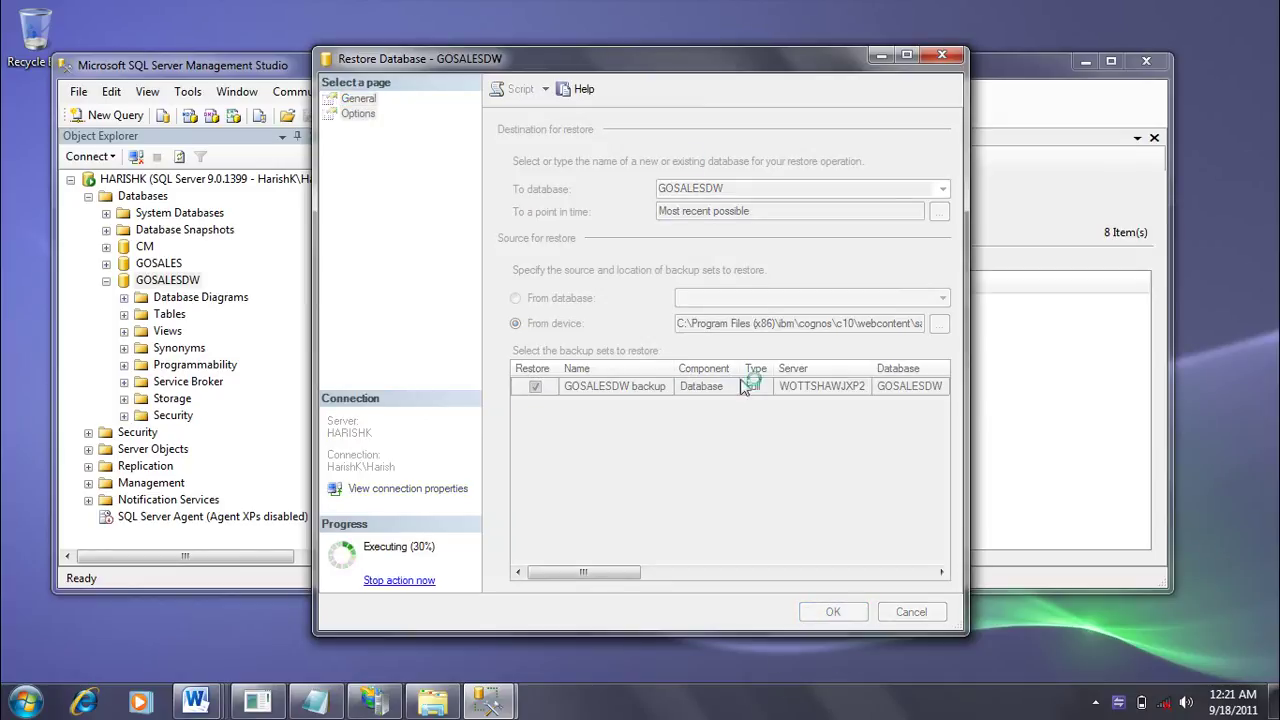
drag(607, 67, 686, 72)
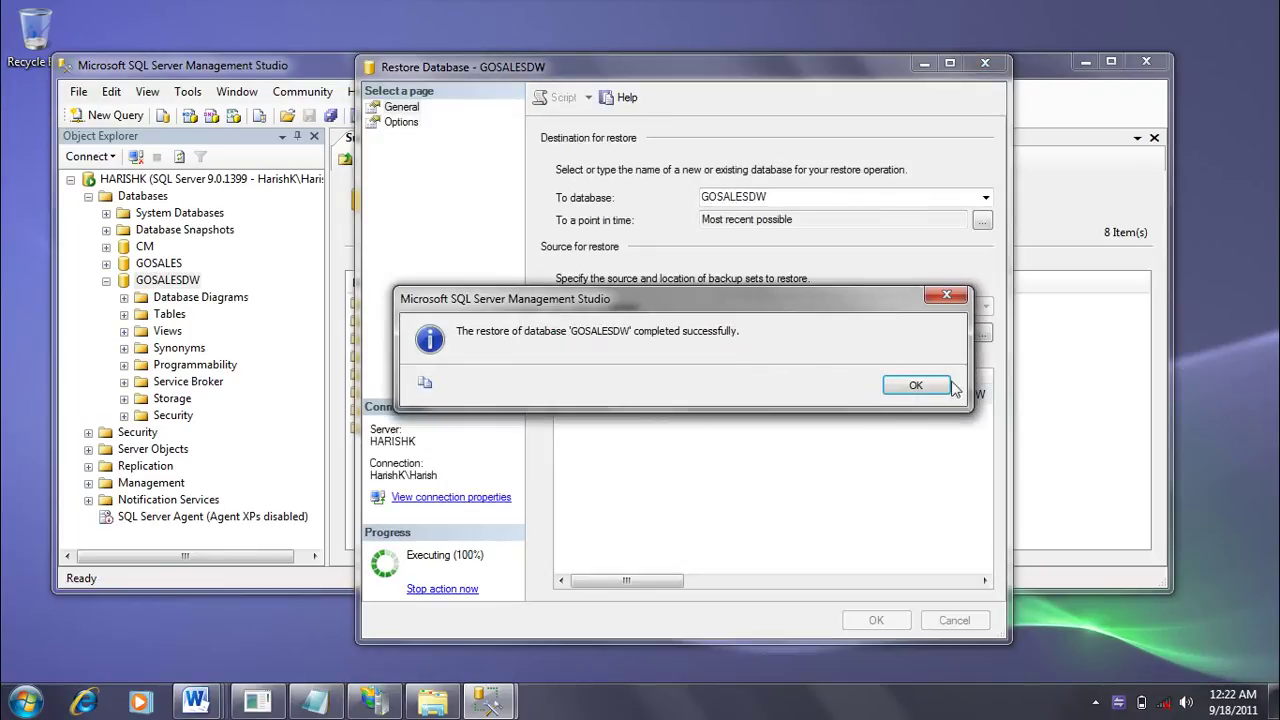
click(916, 386)
click(656, 420)
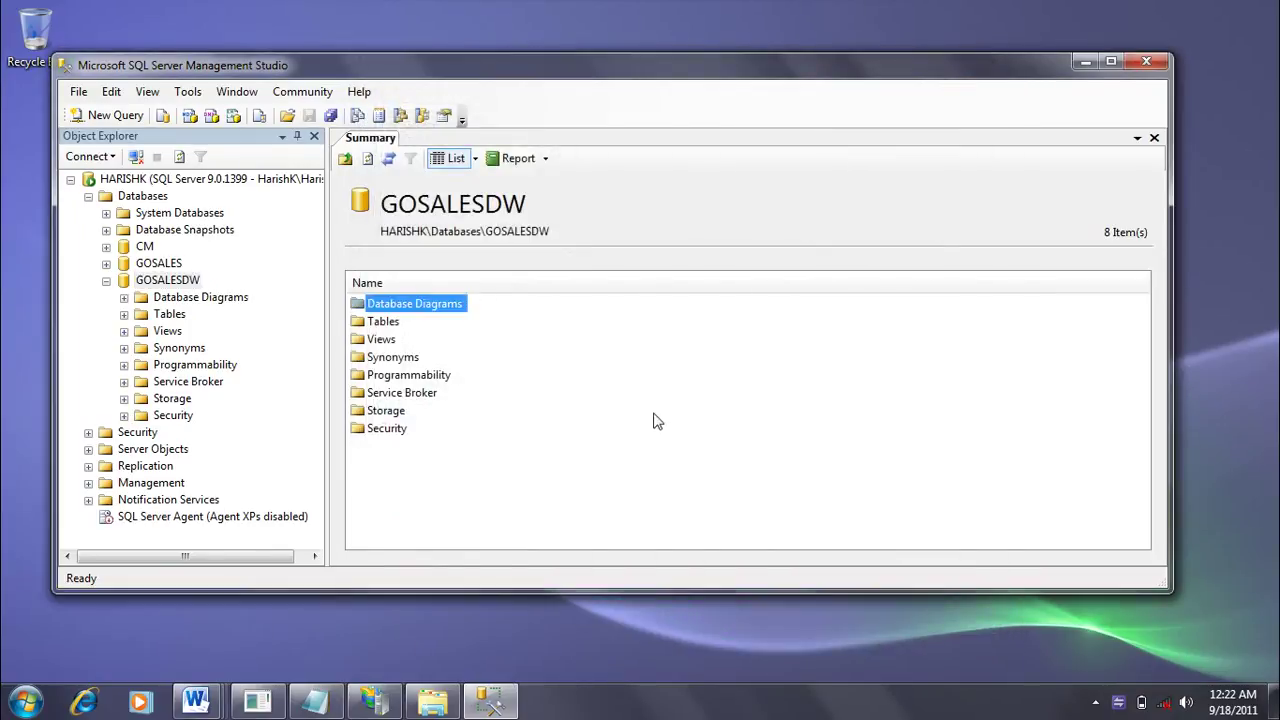
Step: Examine the GOSALES and GOSALESDW databases in the object tree and leave both collapsed
click(160, 282)
click(106, 280)
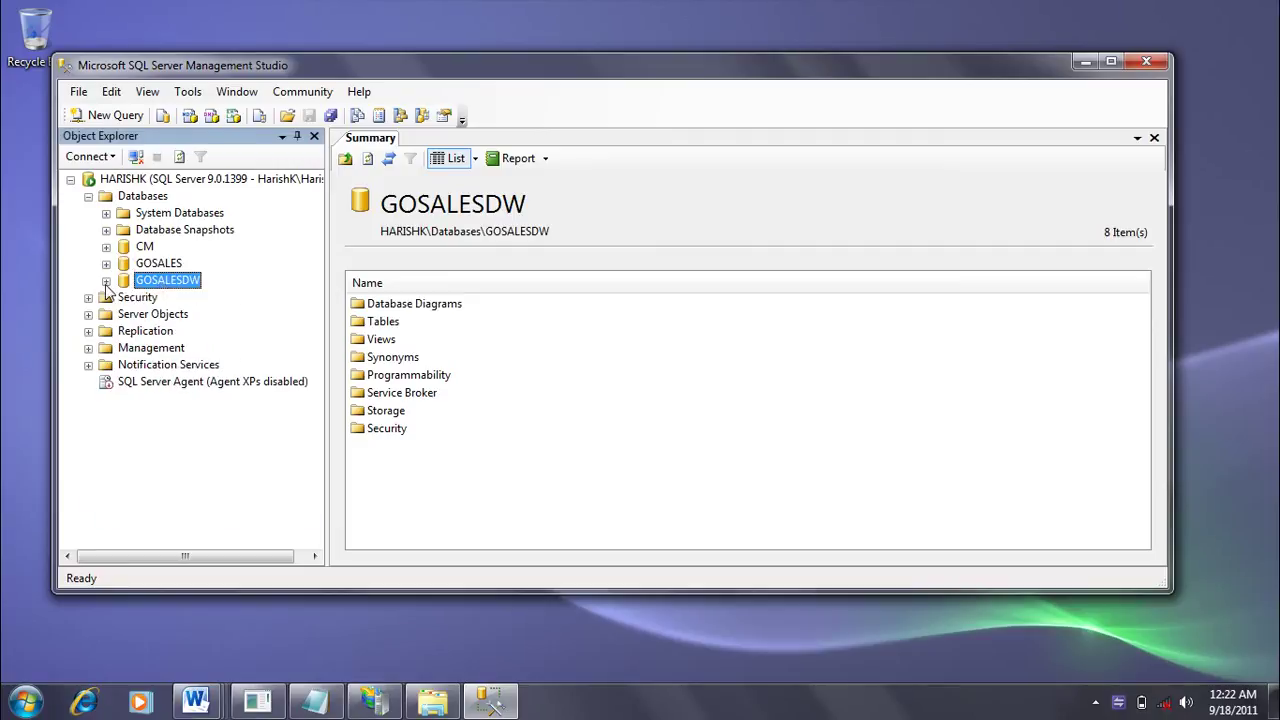
click(106, 263)
click(106, 263)
click(106, 280)
click(106, 263)
click(106, 263)
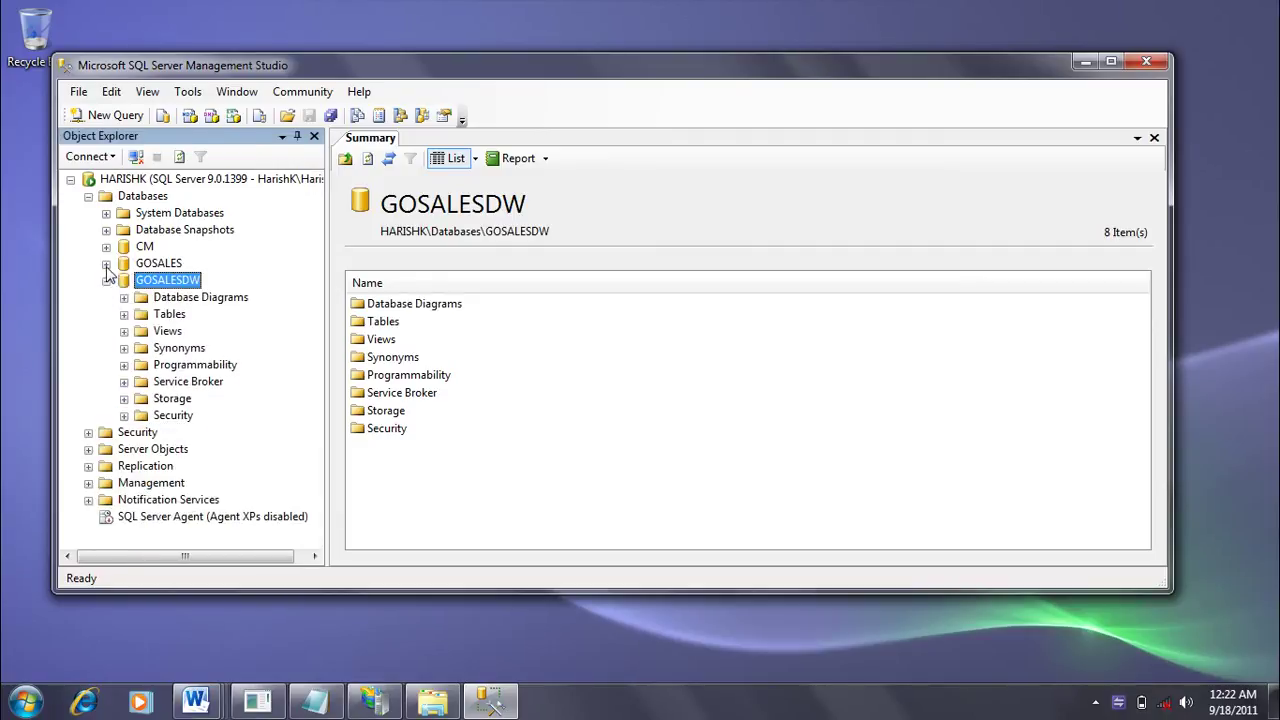
click(106, 280)
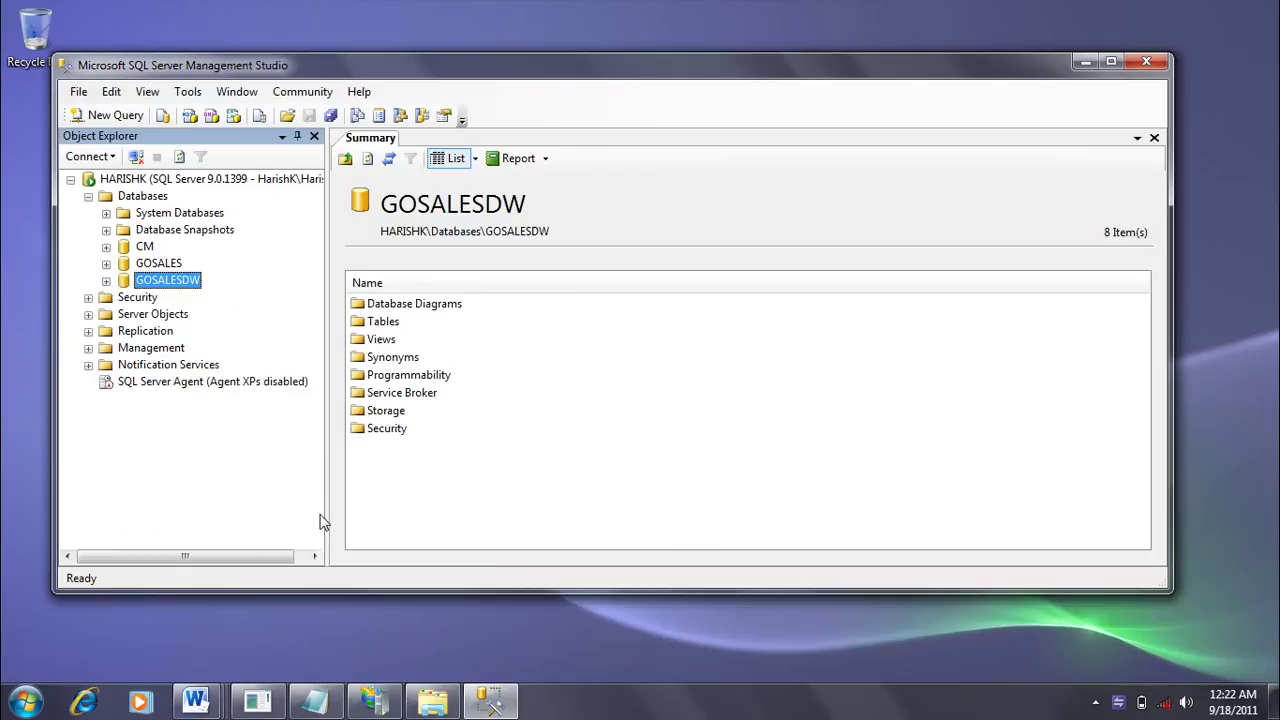
Step: Launch IBM Cognos Configuration from the IBM Cognos 10 program group and minimize SQL Server Management Studio
click(25, 702)
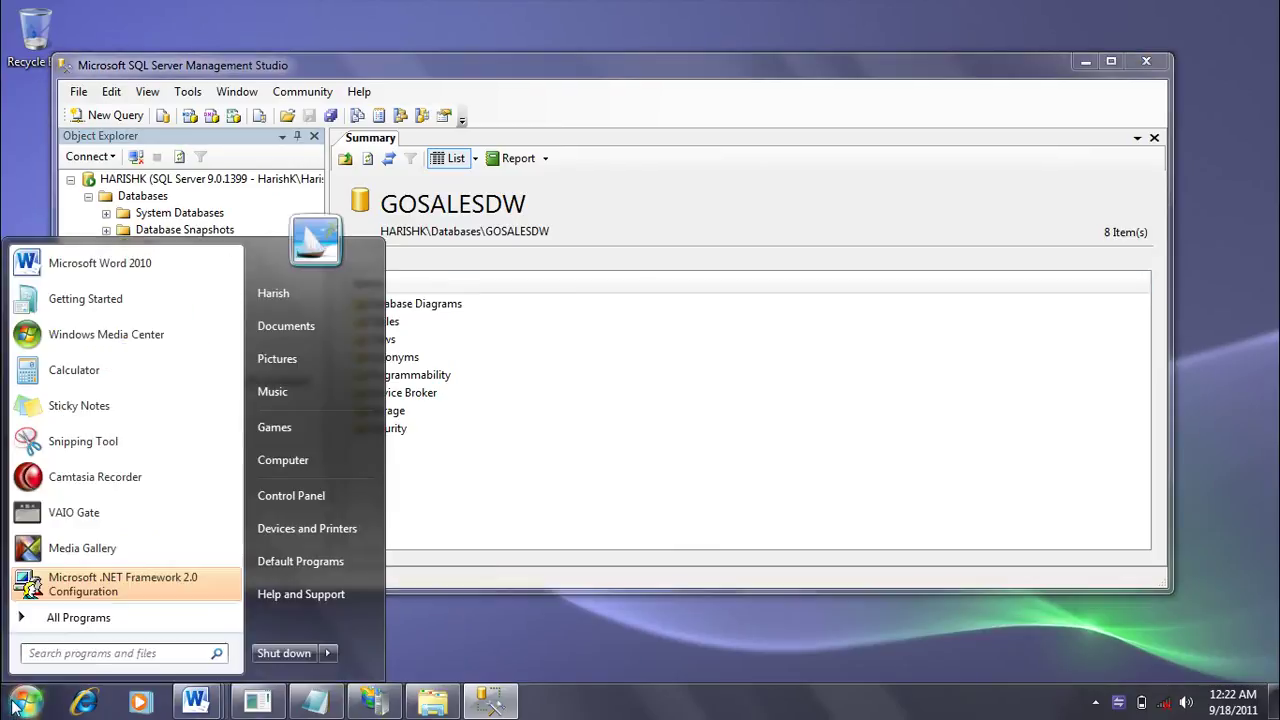
click(80, 618)
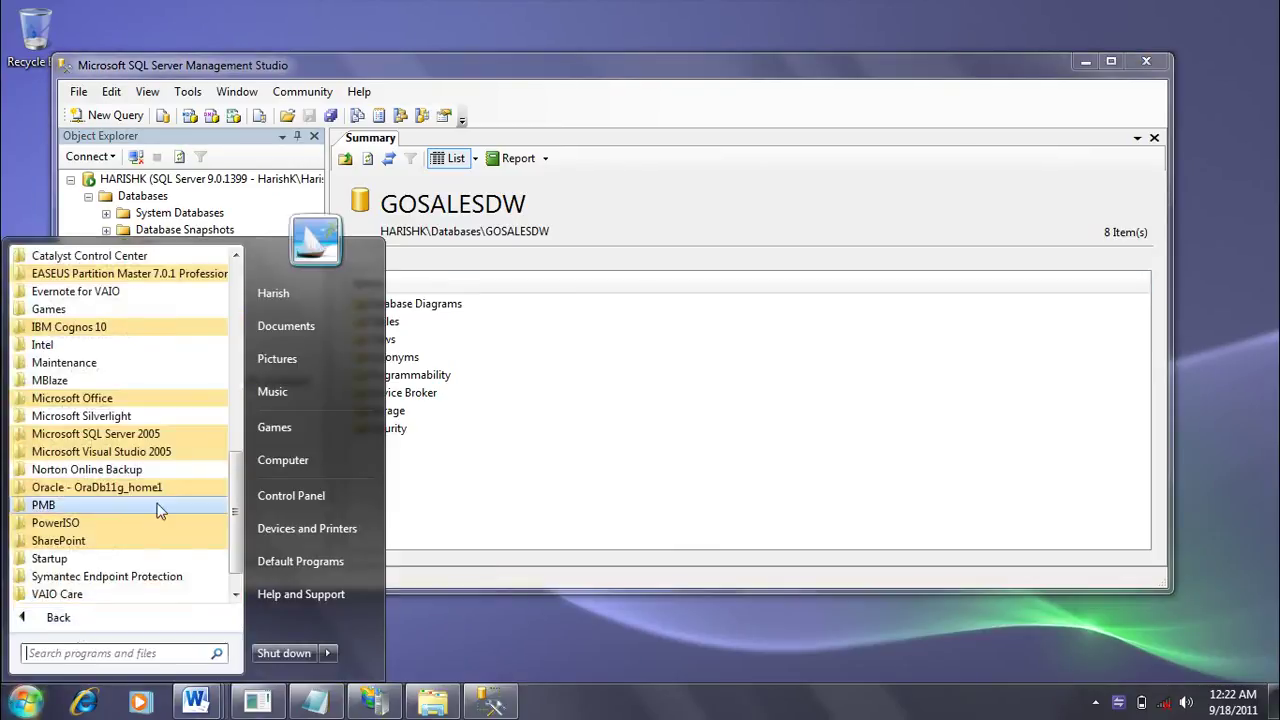
scroll(157, 511, down, 1)
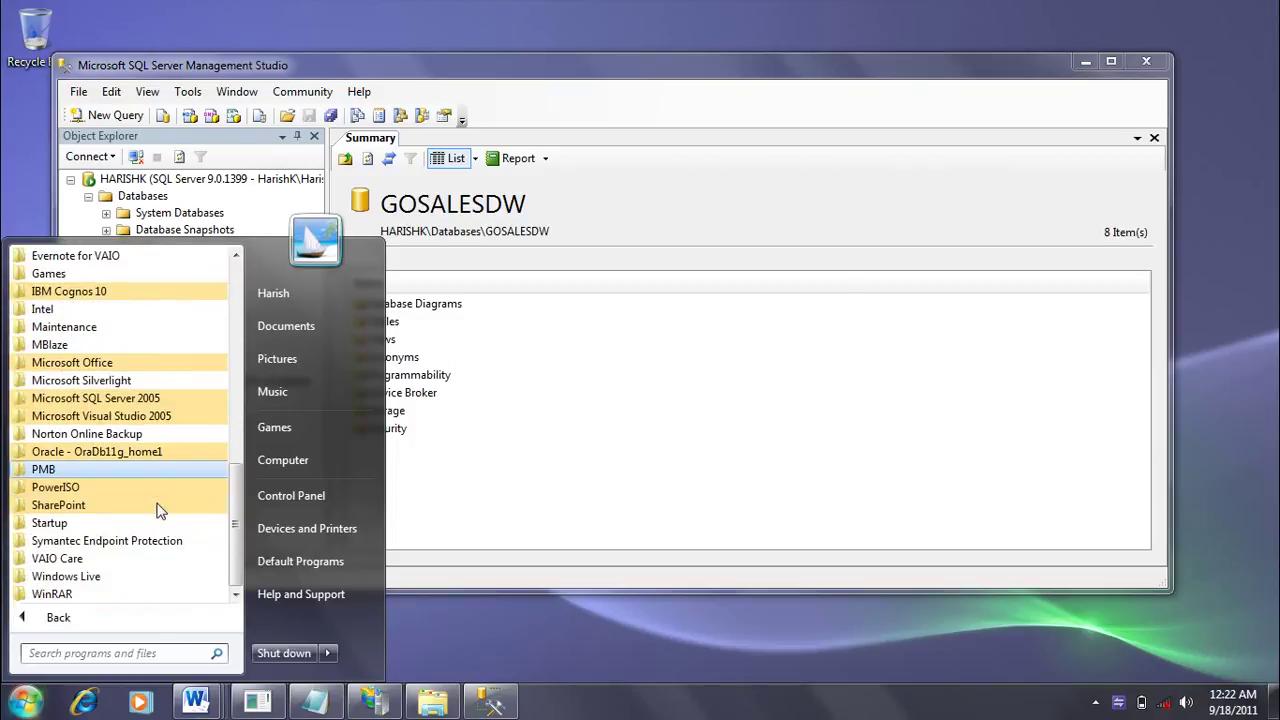
click(128, 292)
click(140, 310)
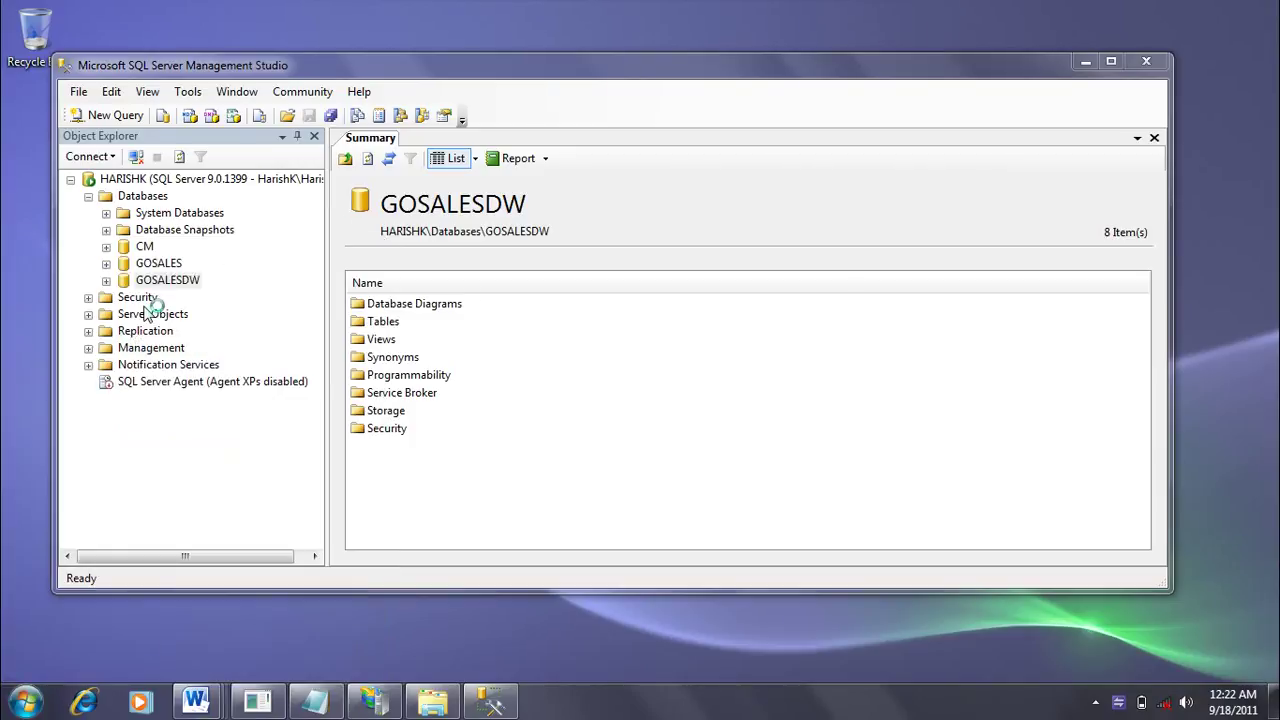
click(1086, 64)
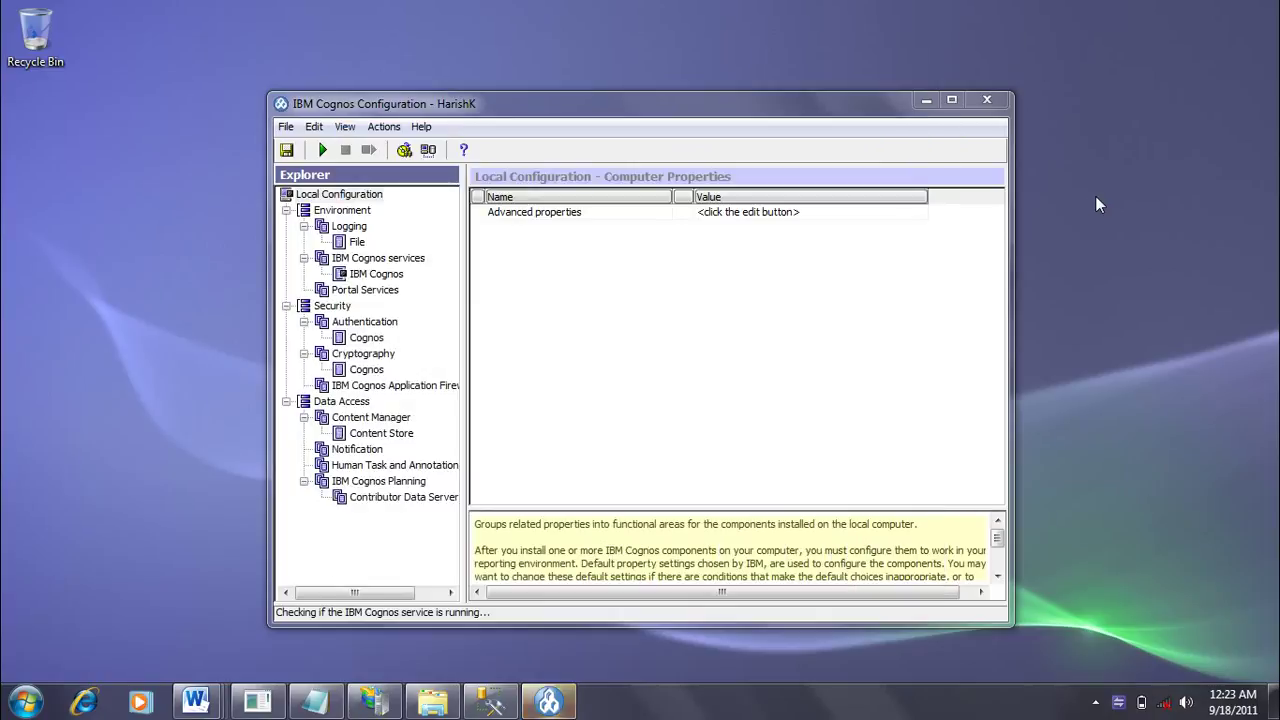
click(506, 119)
click(340, 210)
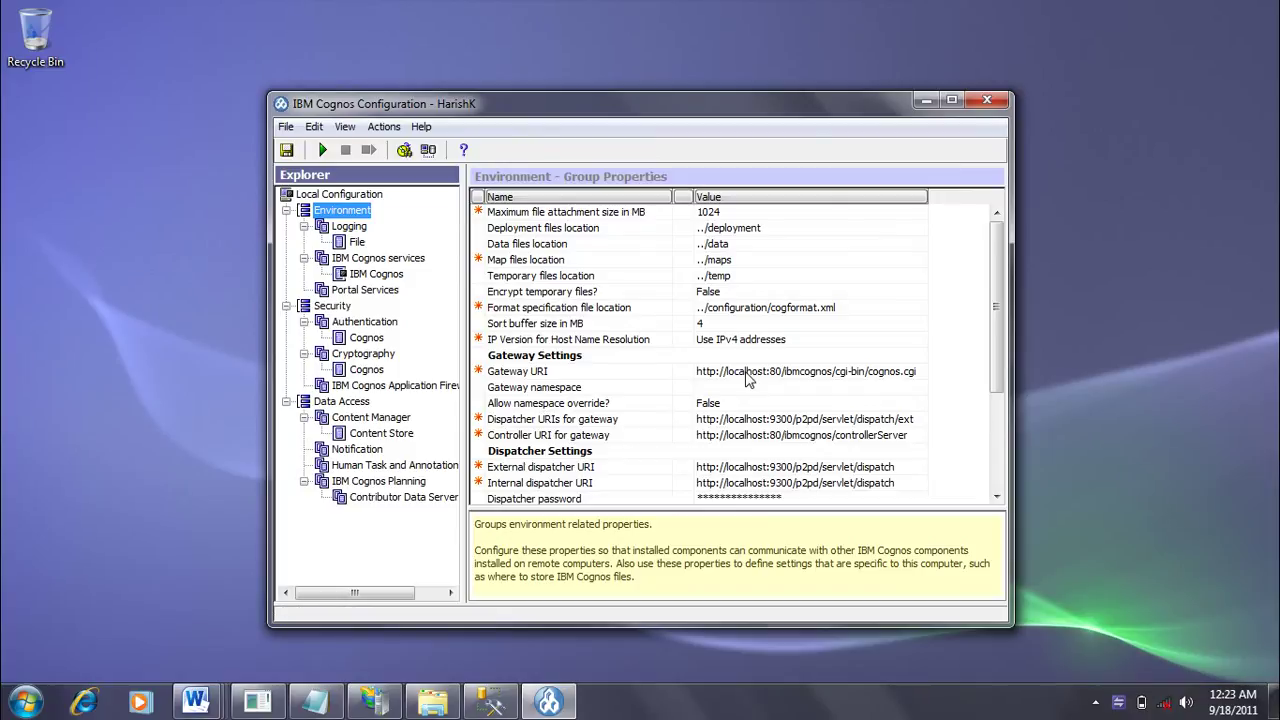
click(746, 372)
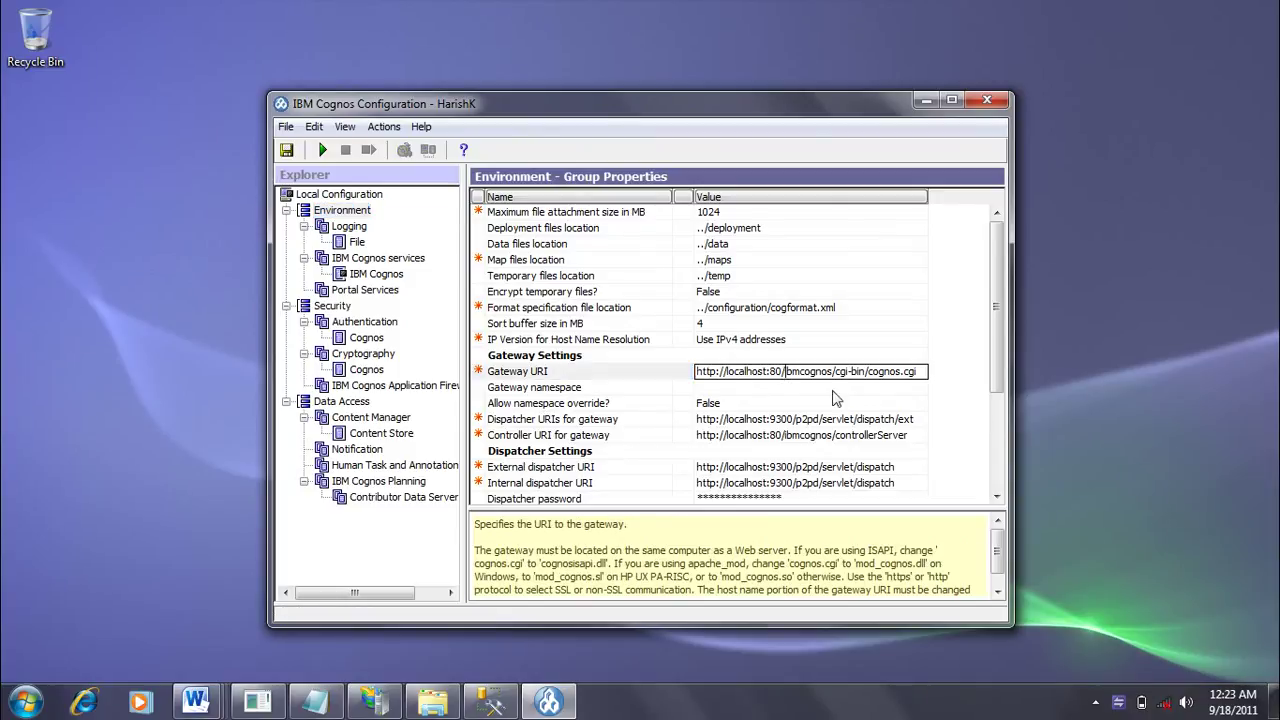
key(BackSpace)
key(BackSpace)
key(BackSpace)
text(1-)
key(BackSpace)
text(0)
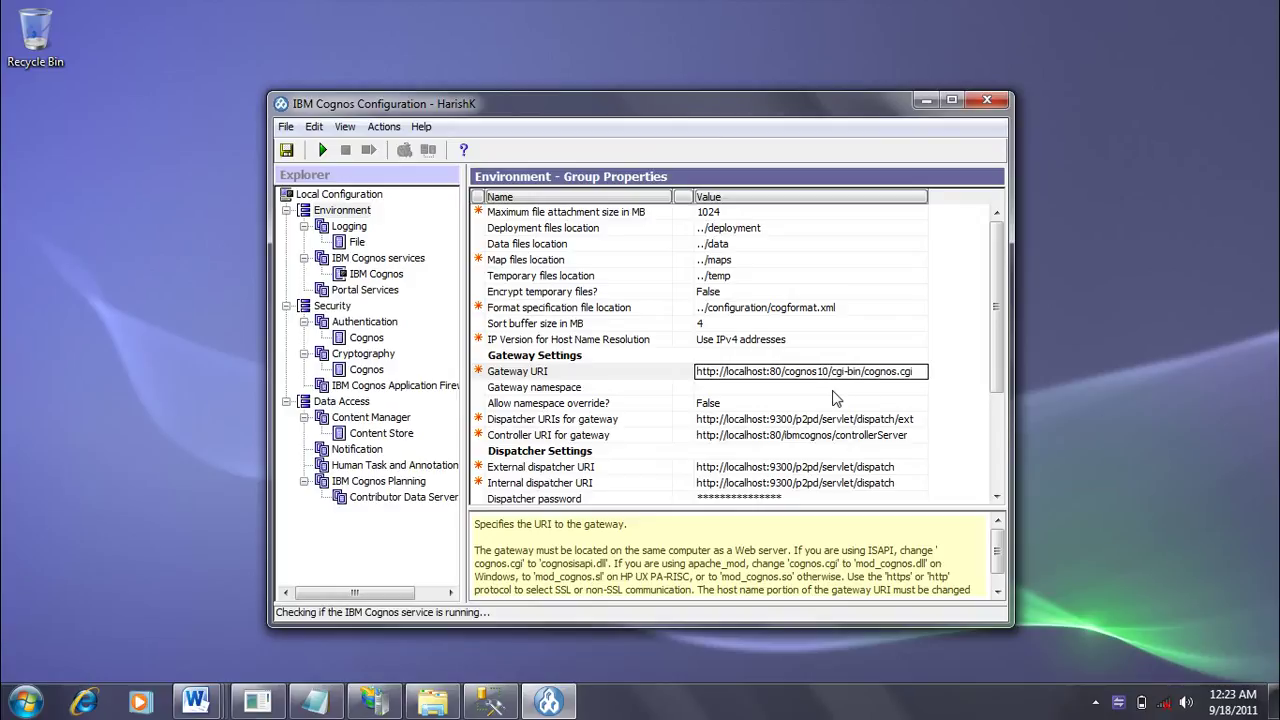
click(823, 441)
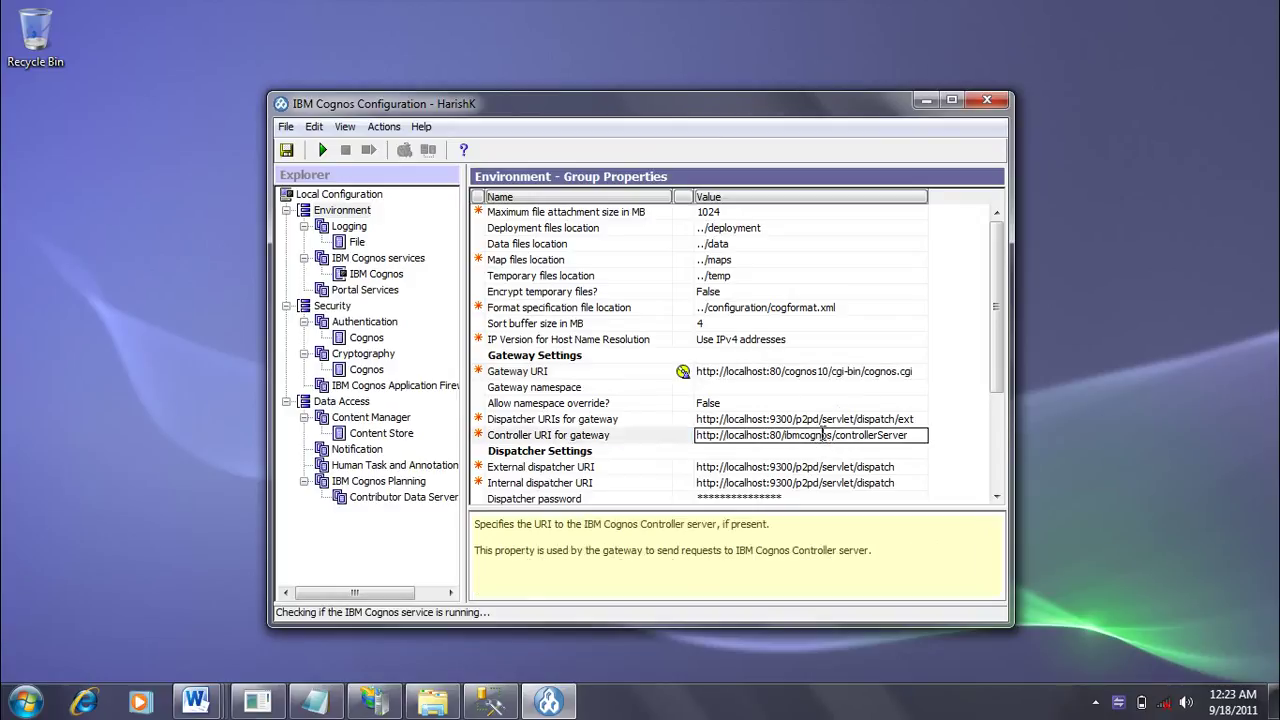
scroll(840, 440, down, 1)
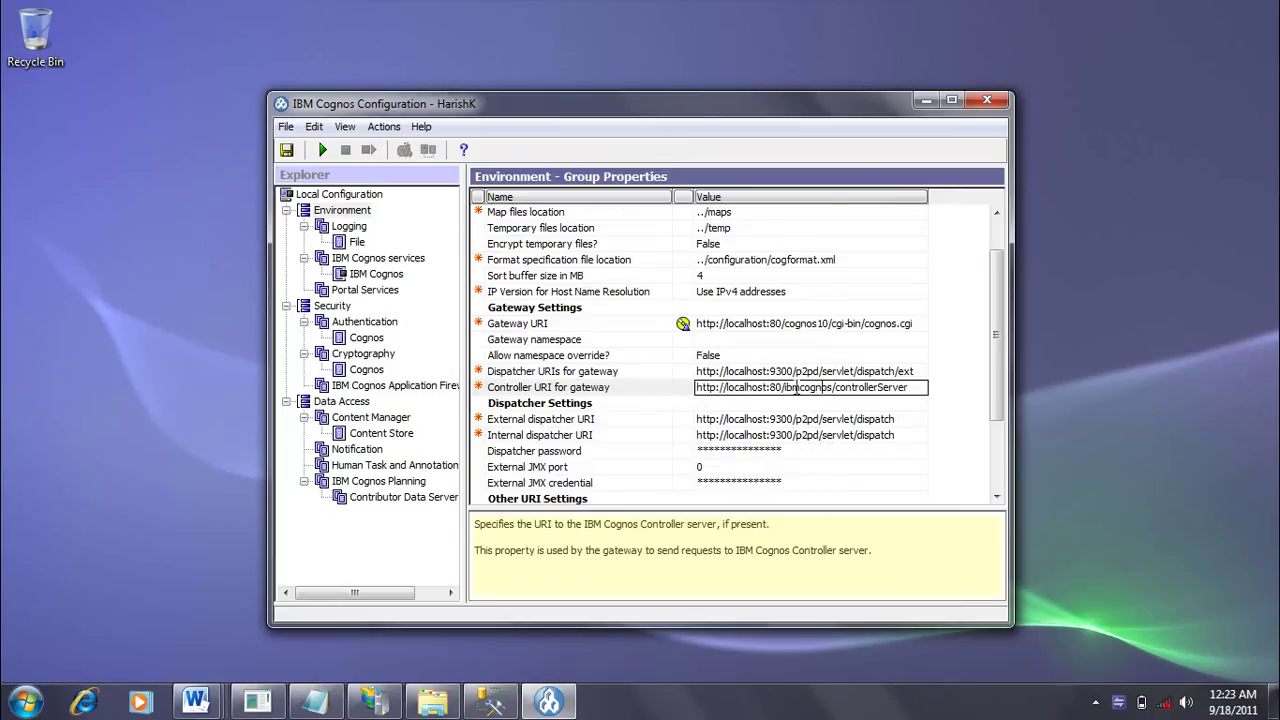
key(BackSpace)
key(BackSpace)
key(BackSpace)
text(10)
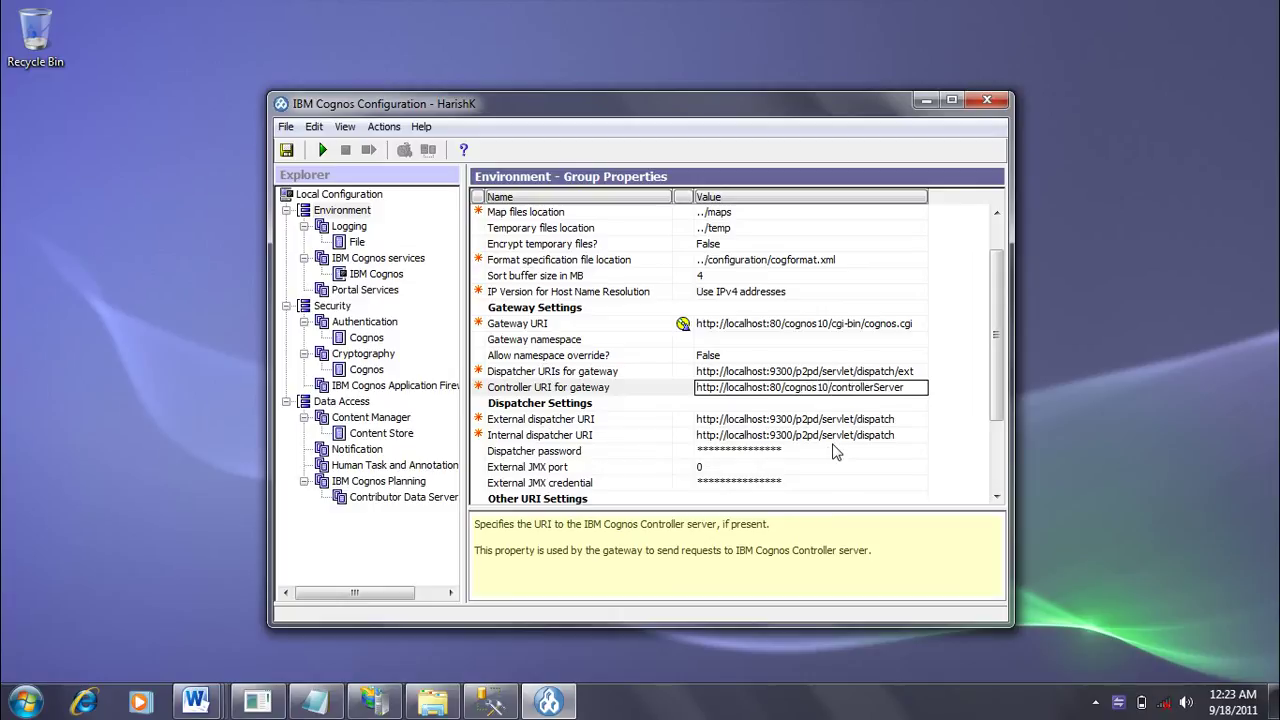
click(966, 452)
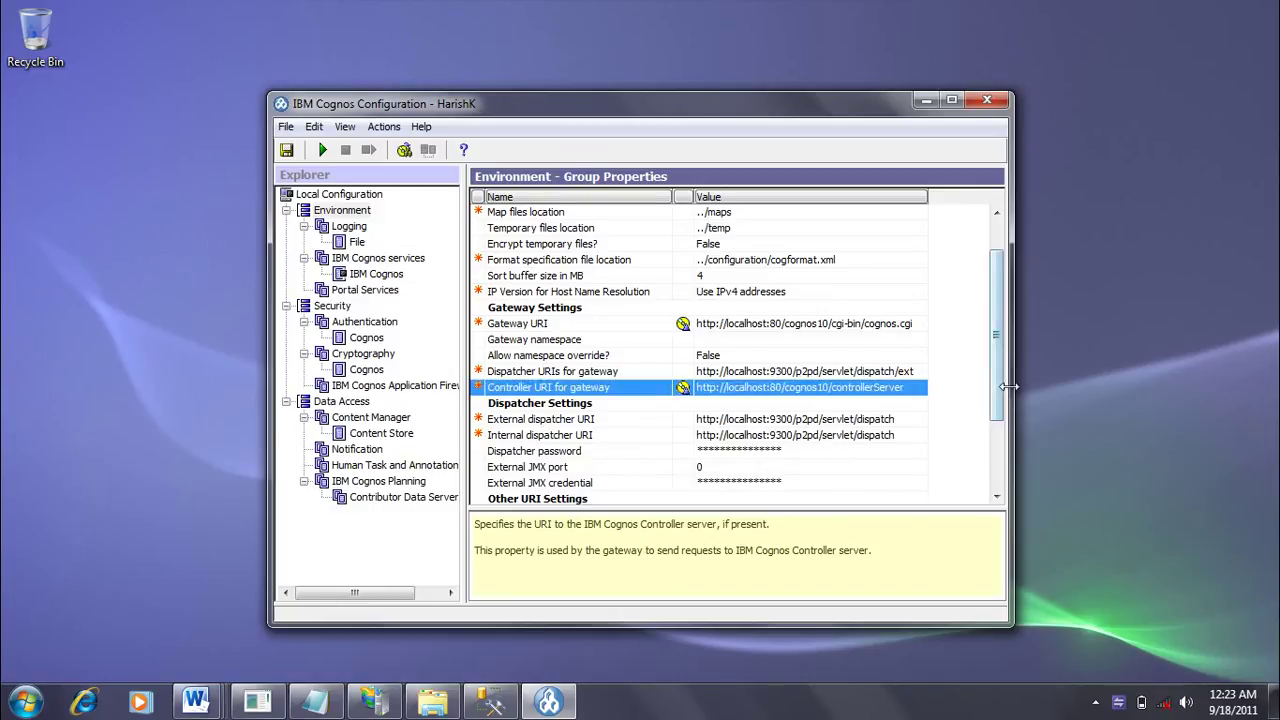
drag(998, 390, 1010, 308)
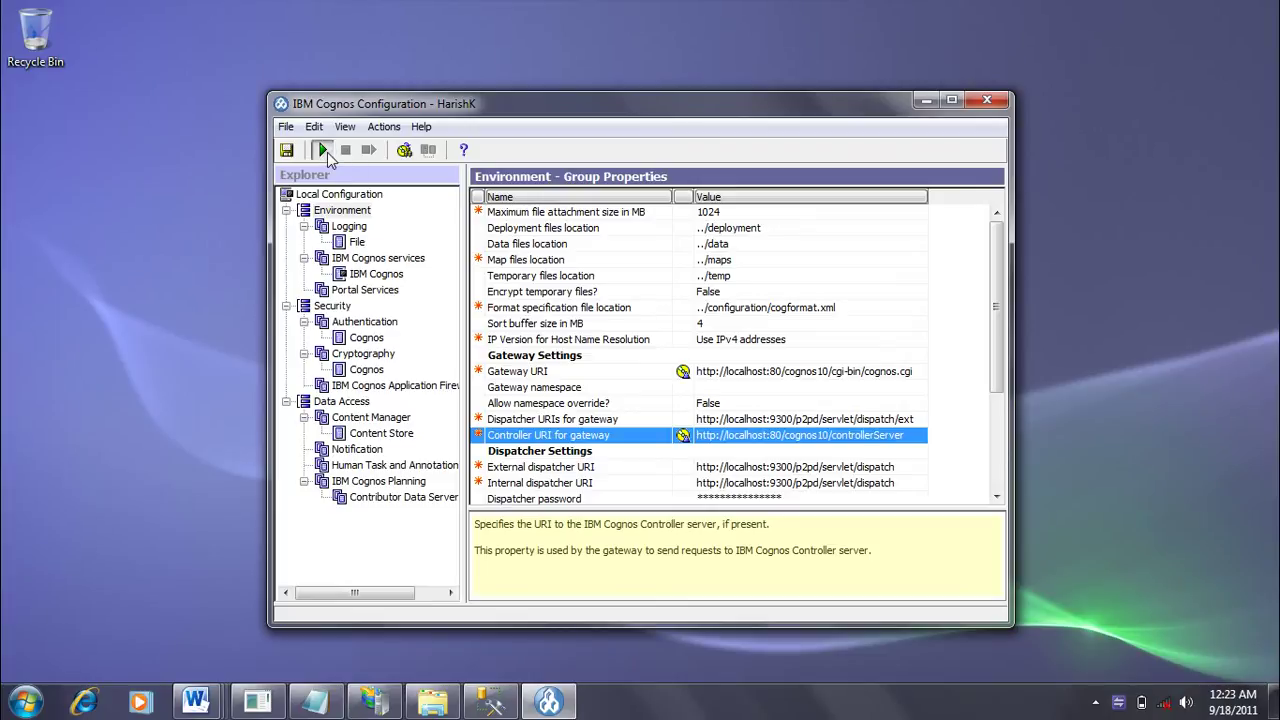
Step: Start the IBM Cognos service, saving the changed configuration and continuing past the test-phase warnings, and close the task report
click(324, 150)
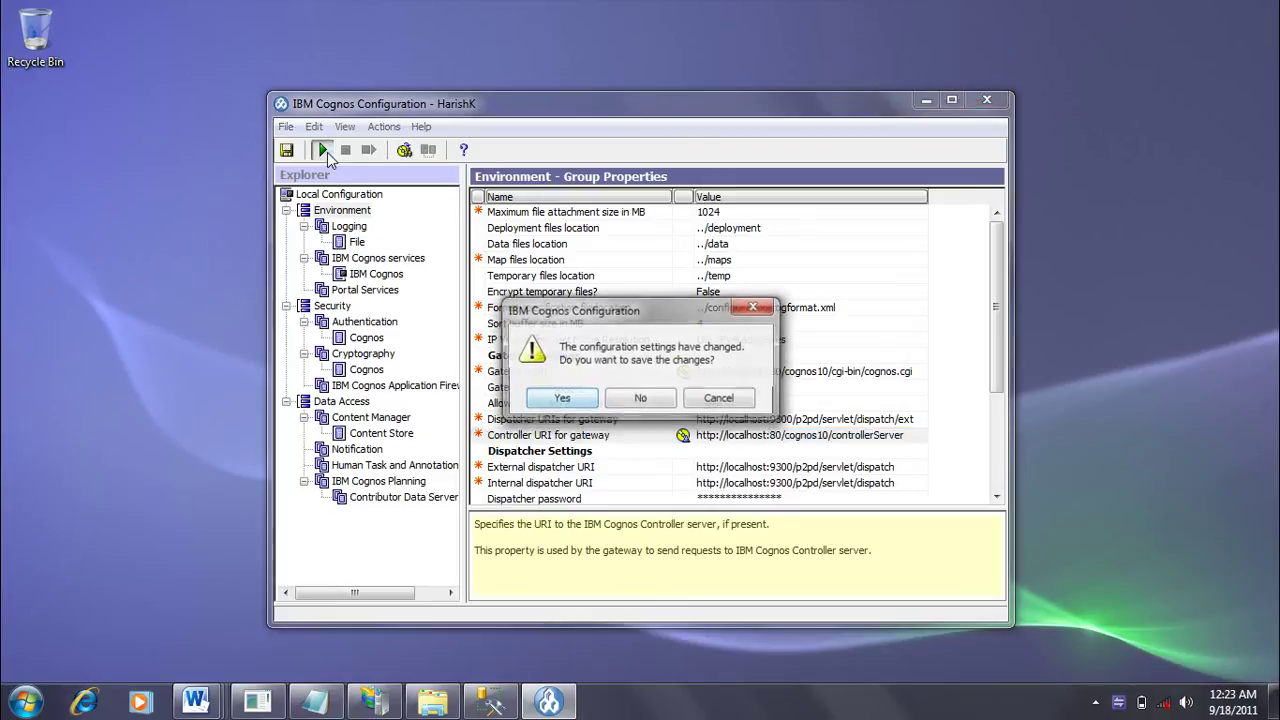
click(585, 400)
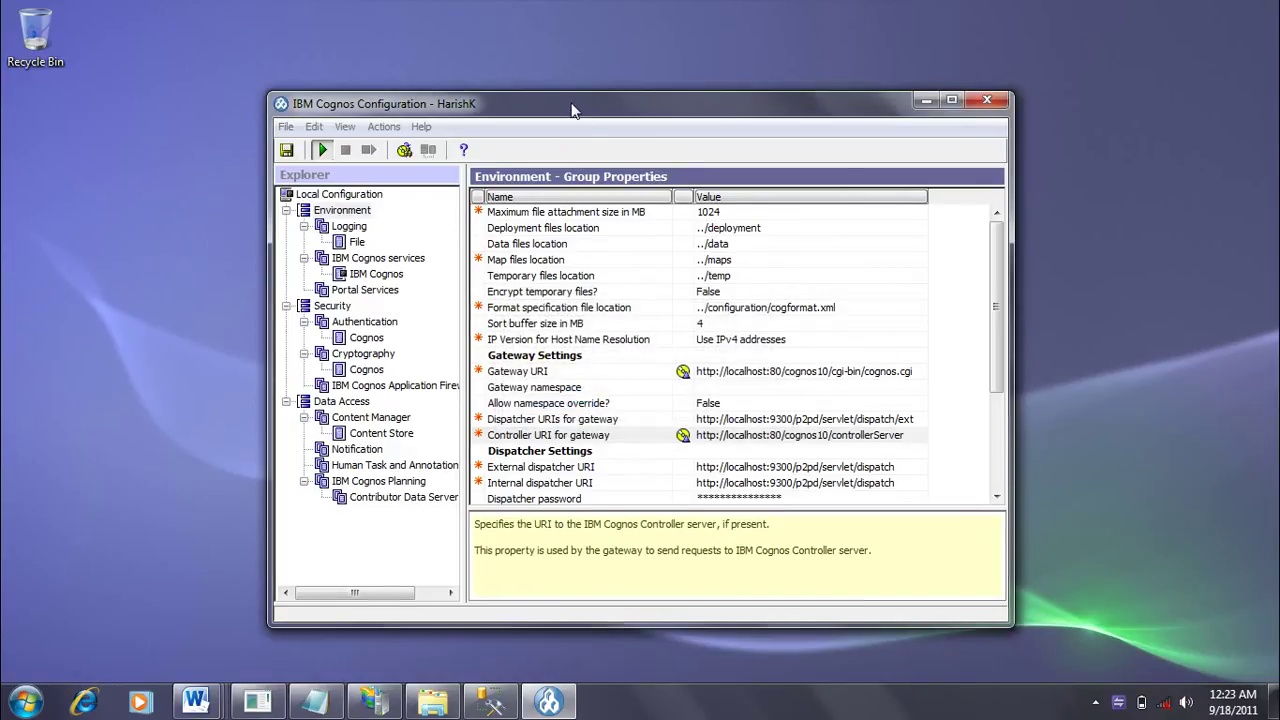
drag(572, 110, 558, 90)
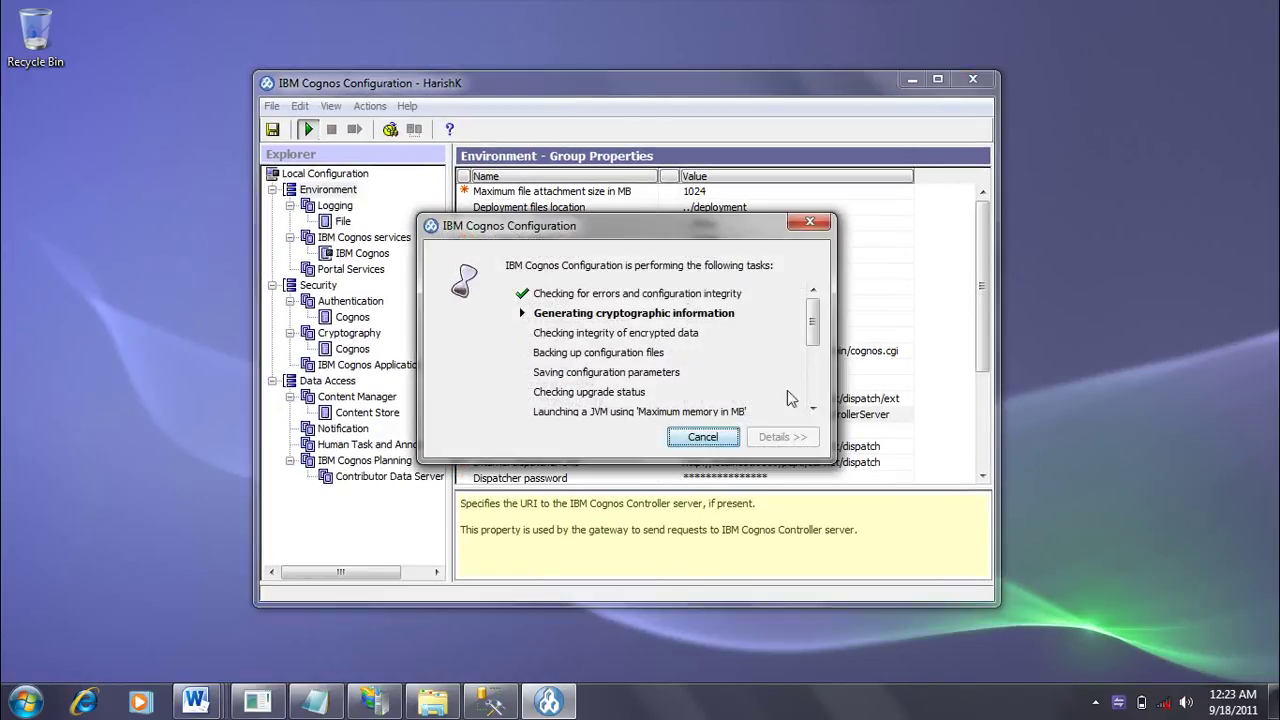
mouse_move(813, 322)
mouse_down()
mouse_move(818, 372)
mouse_move(820, 333)
mouse_up()
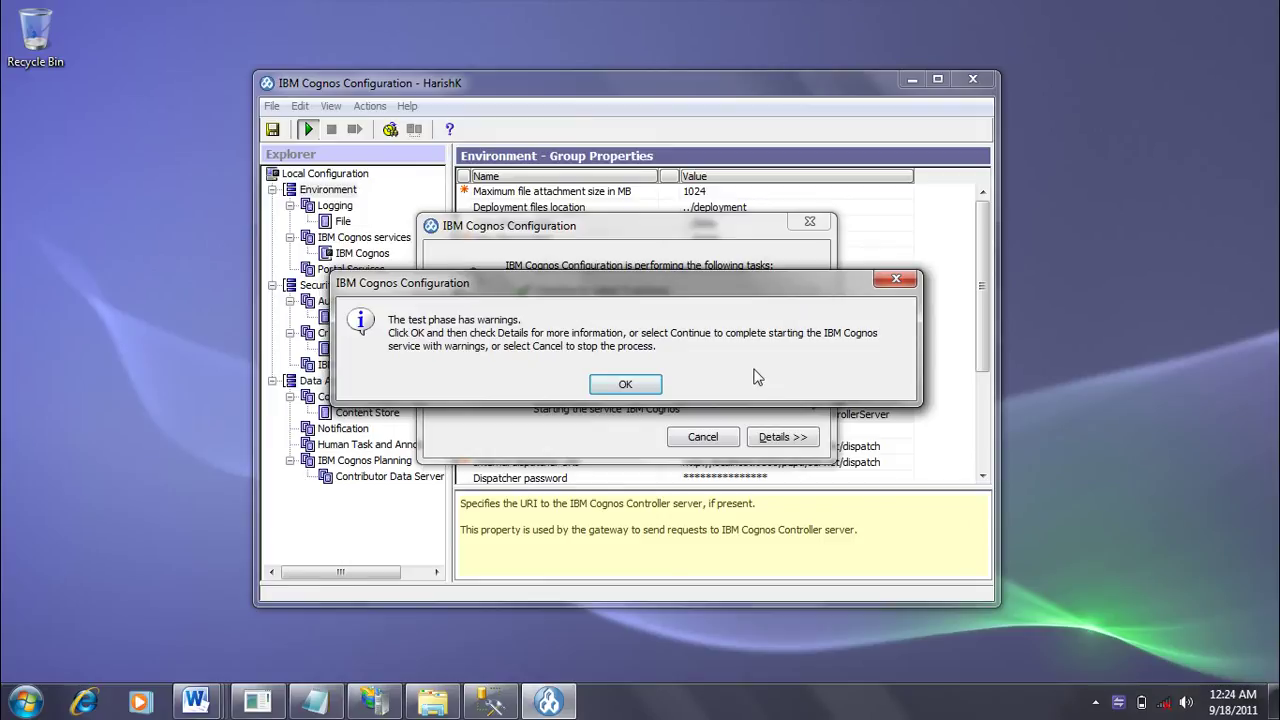
drag(527, 297, 599, 495)
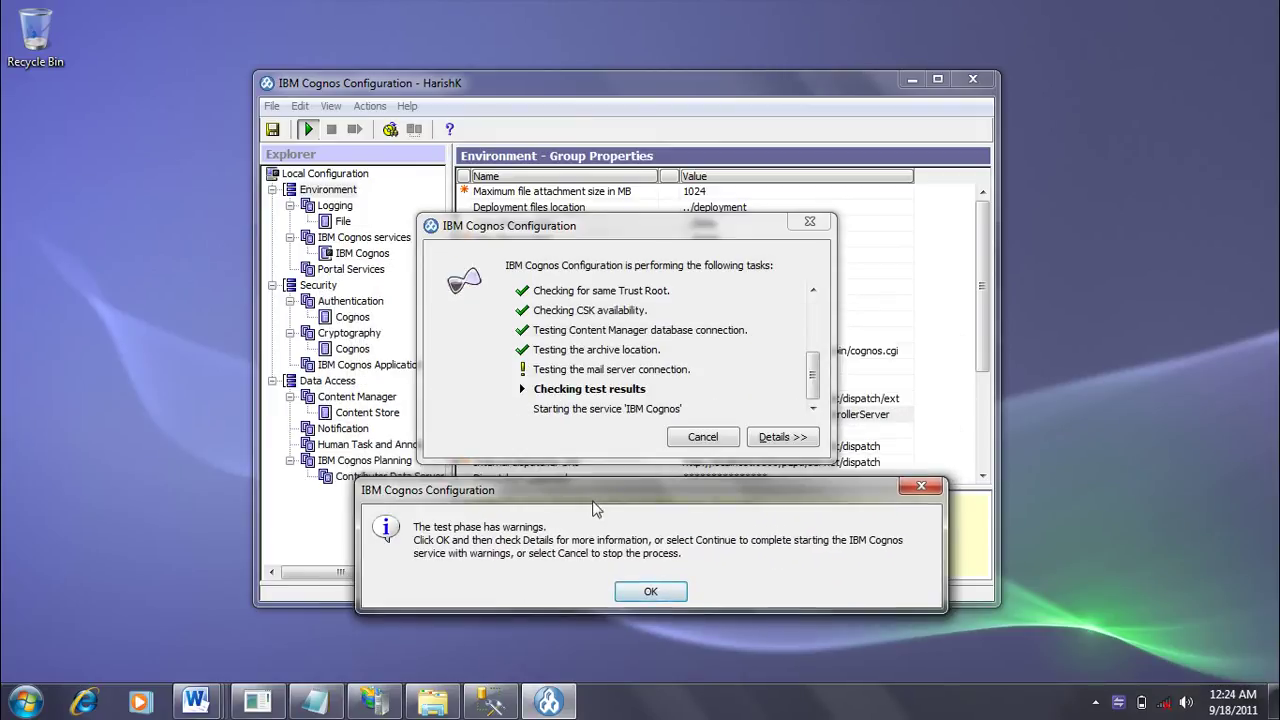
click(652, 590)
click(626, 437)
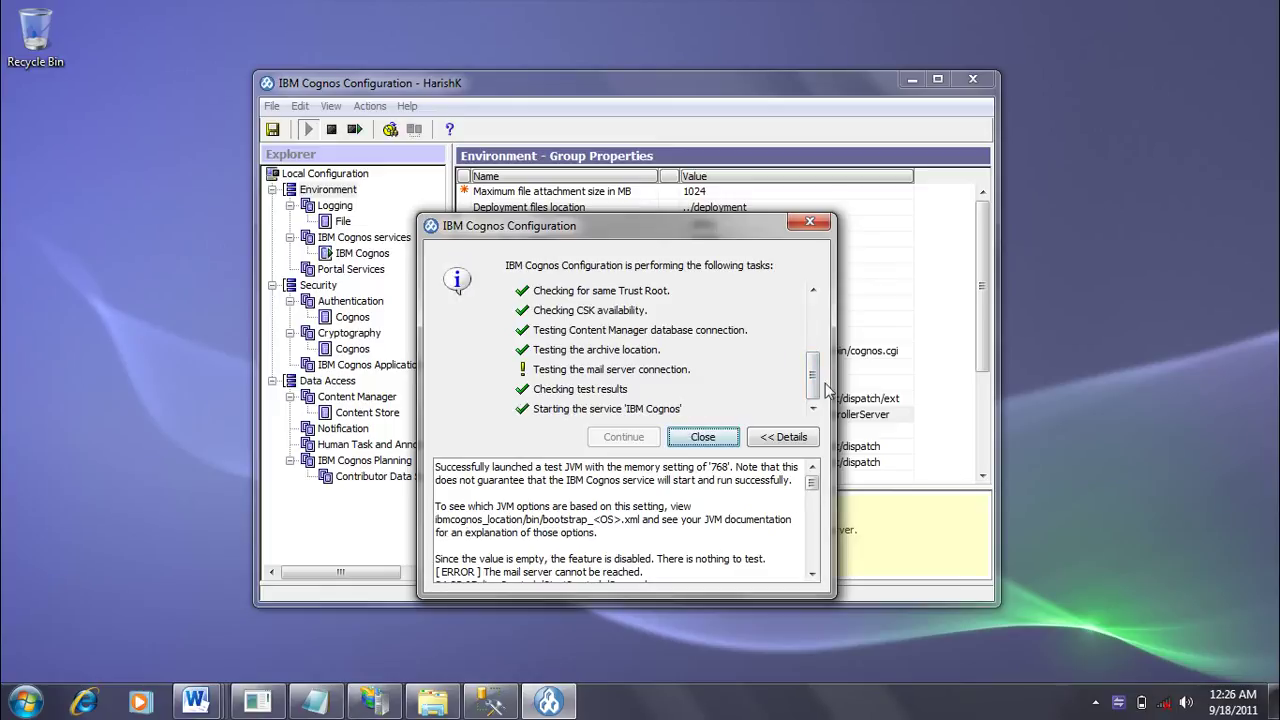
click(703, 437)
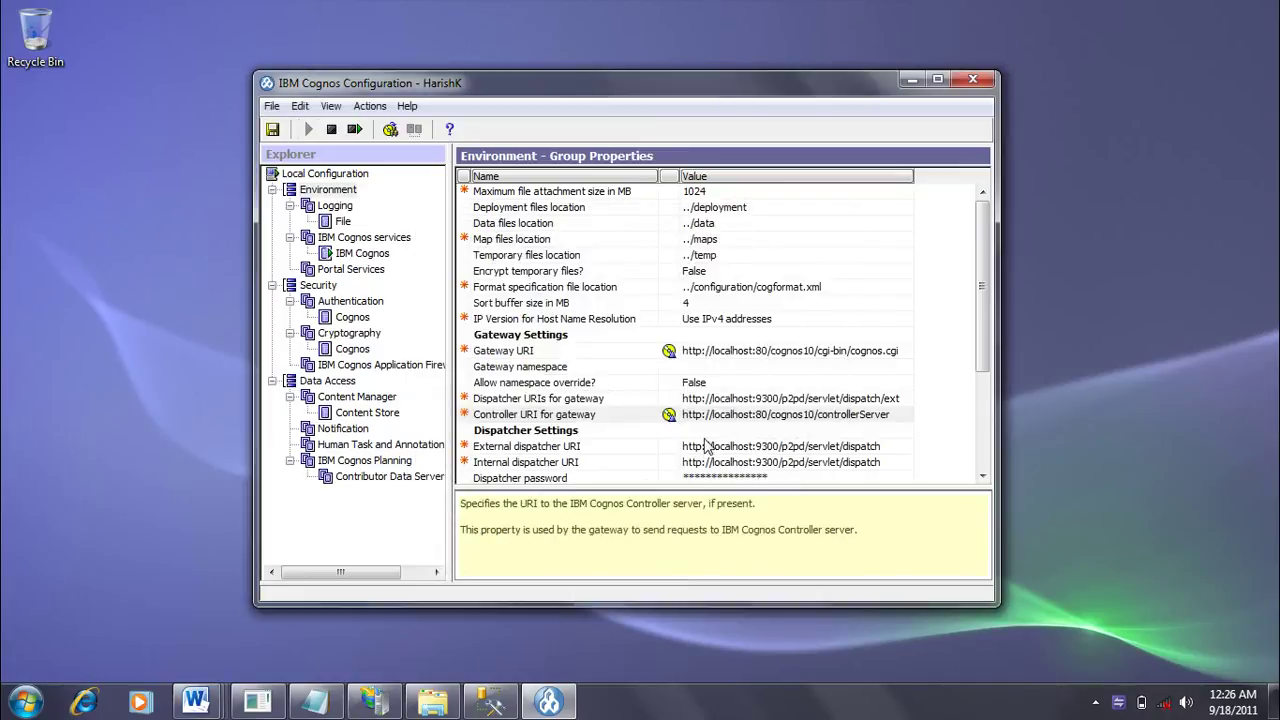
Step: Close IBM Cognos Configuration and launch IBM Cognos Framework Manager from the IBM Cognos 10 program group
scroll(790, 360, down, 2)
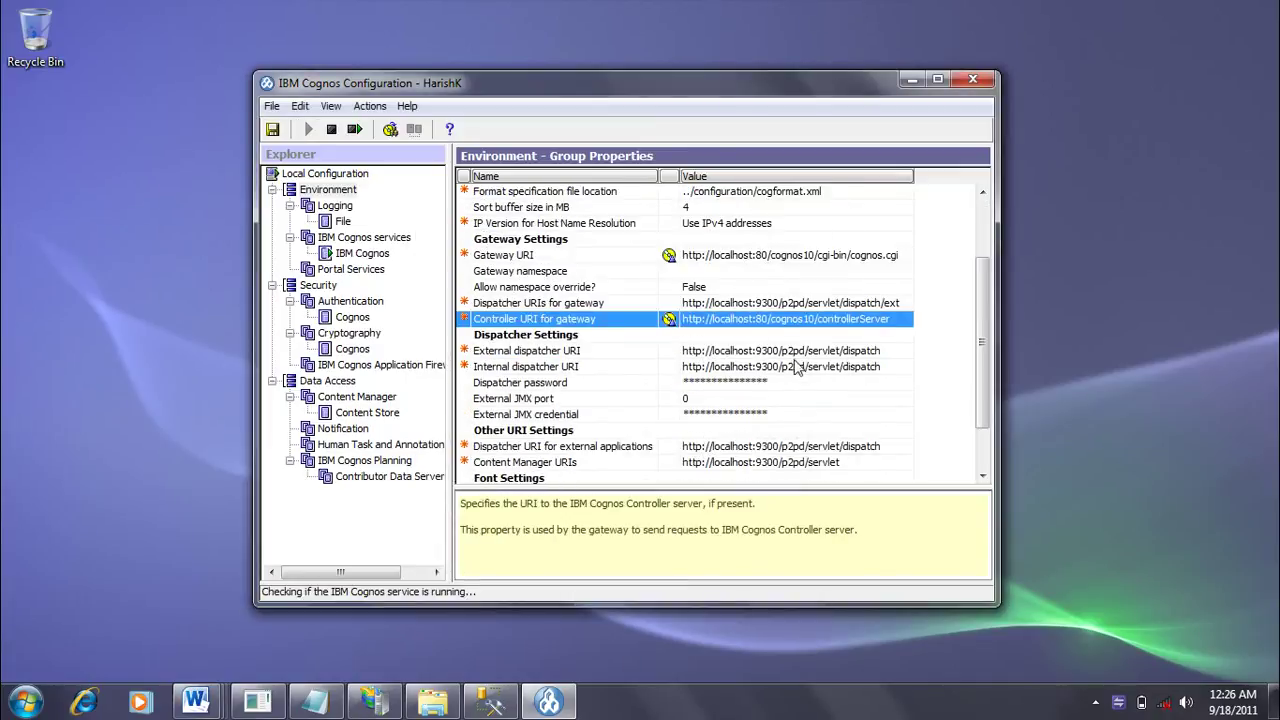
scroll(819, 408, down, 1)
scroll(822, 416, up, 3)
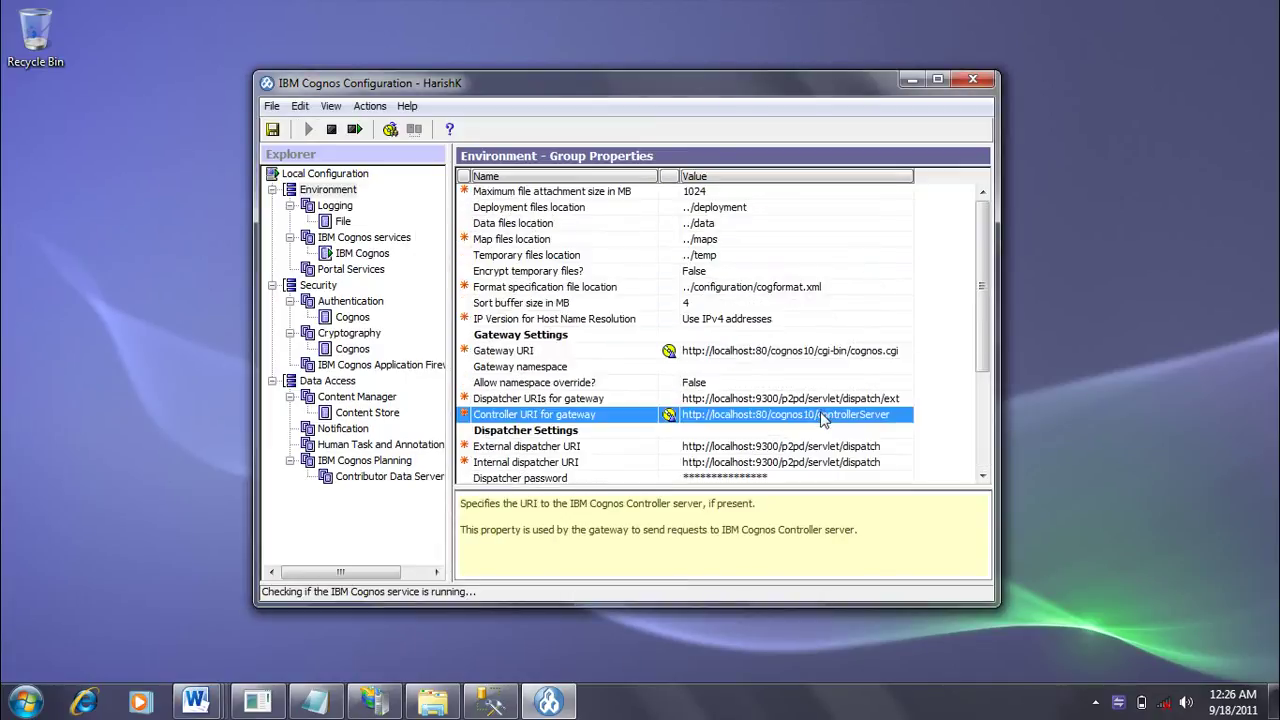
click(970, 81)
click(26, 701)
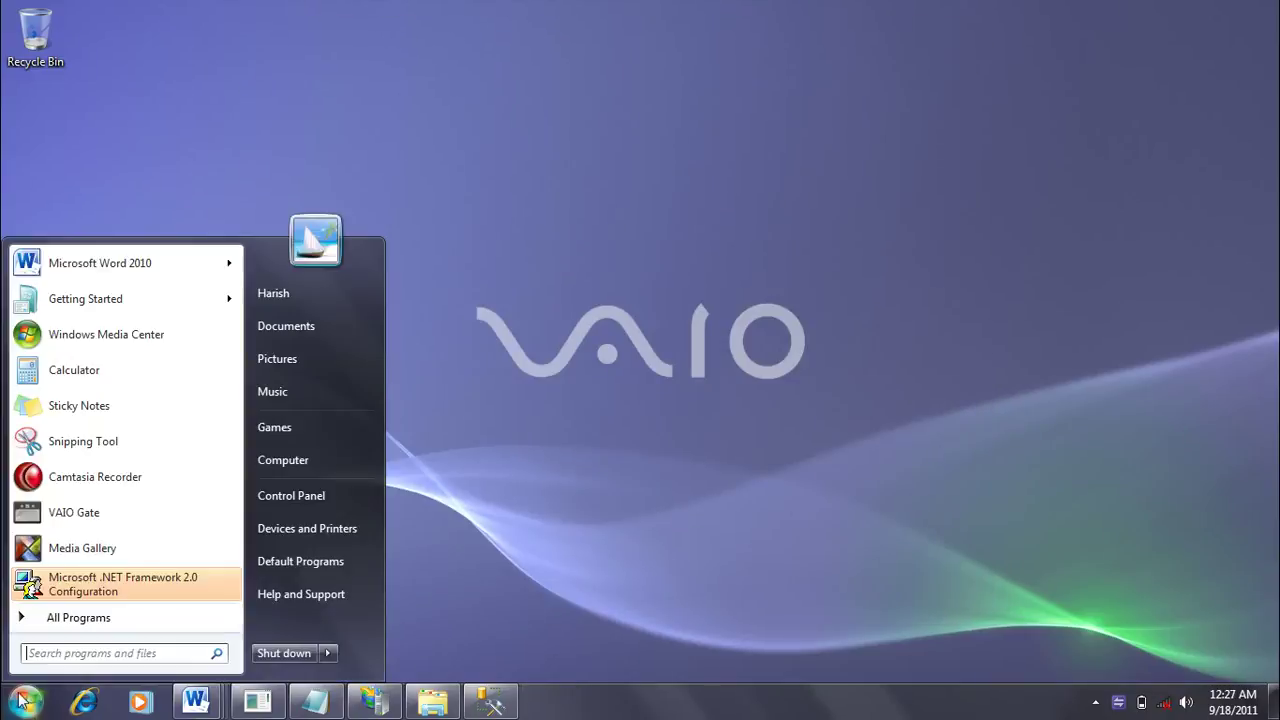
click(88, 618)
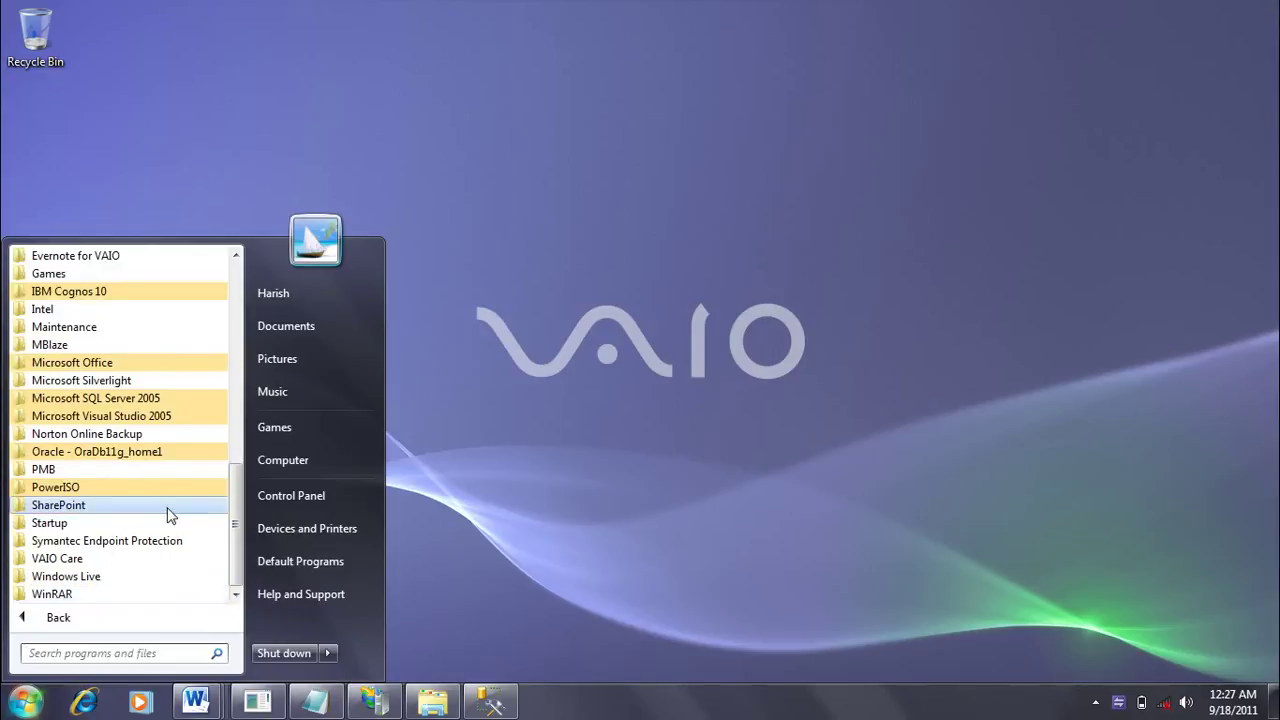
click(139, 290)
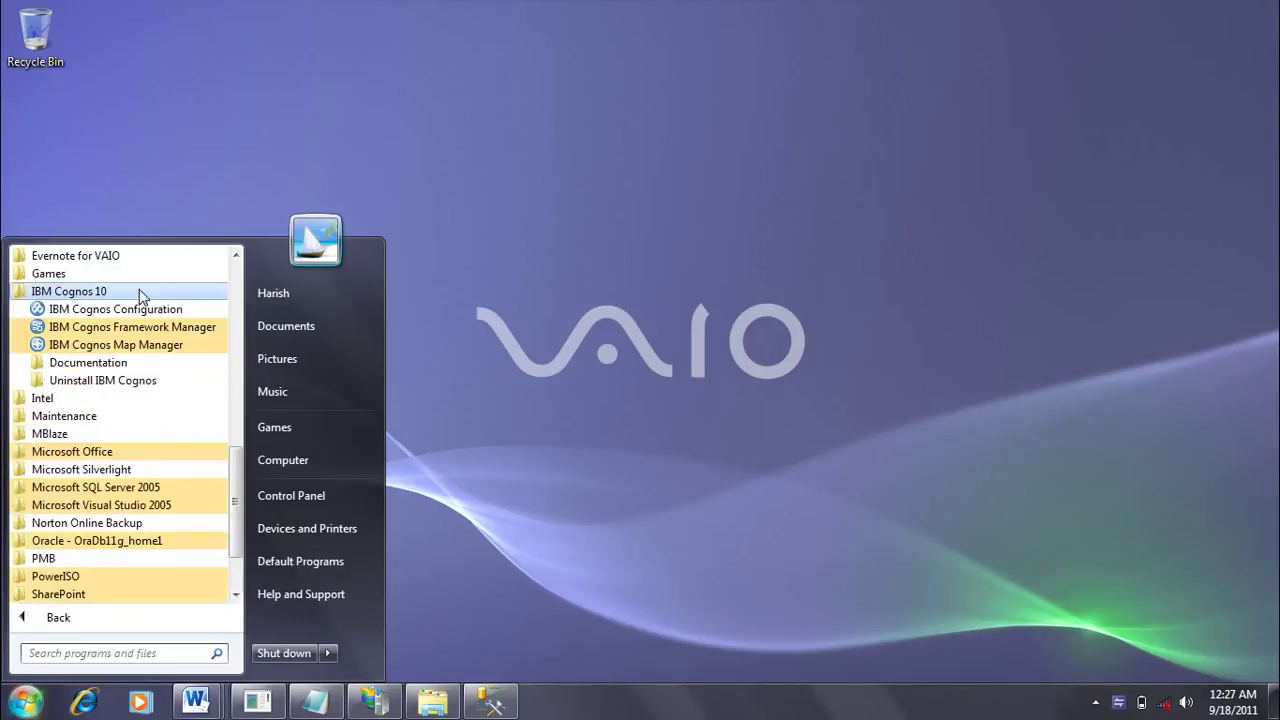
click(179, 328)
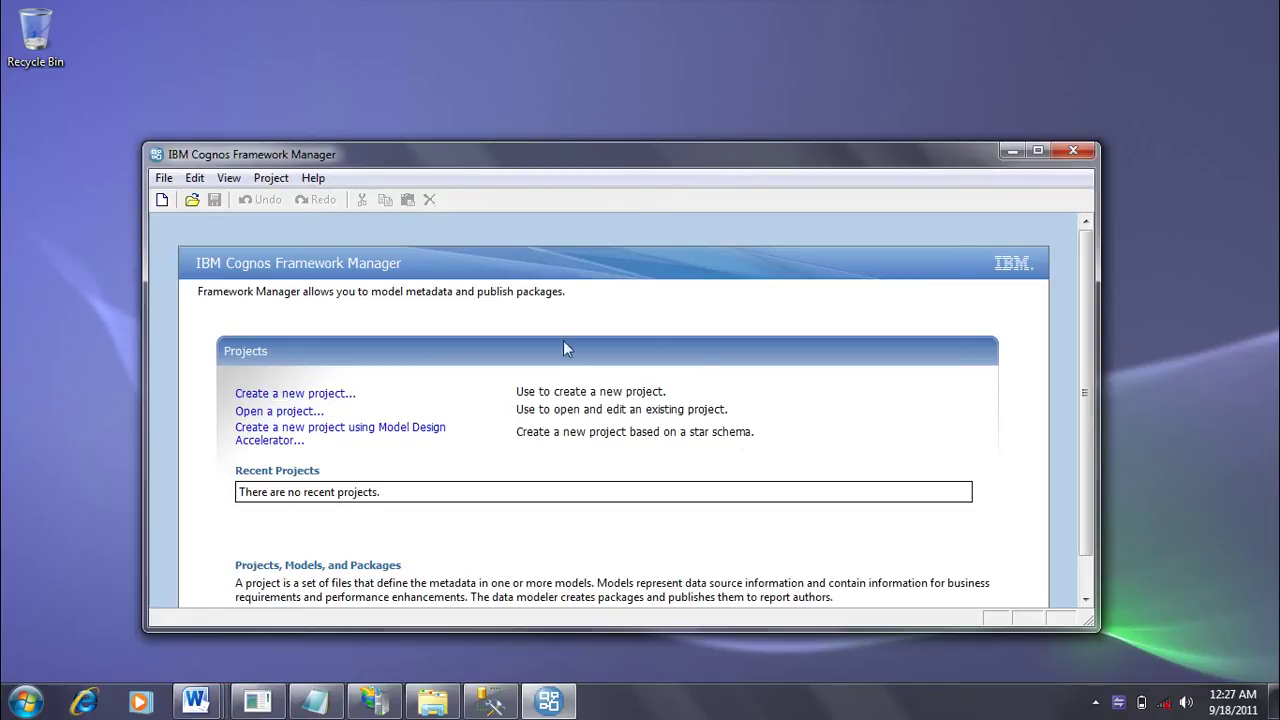
click(86, 704)
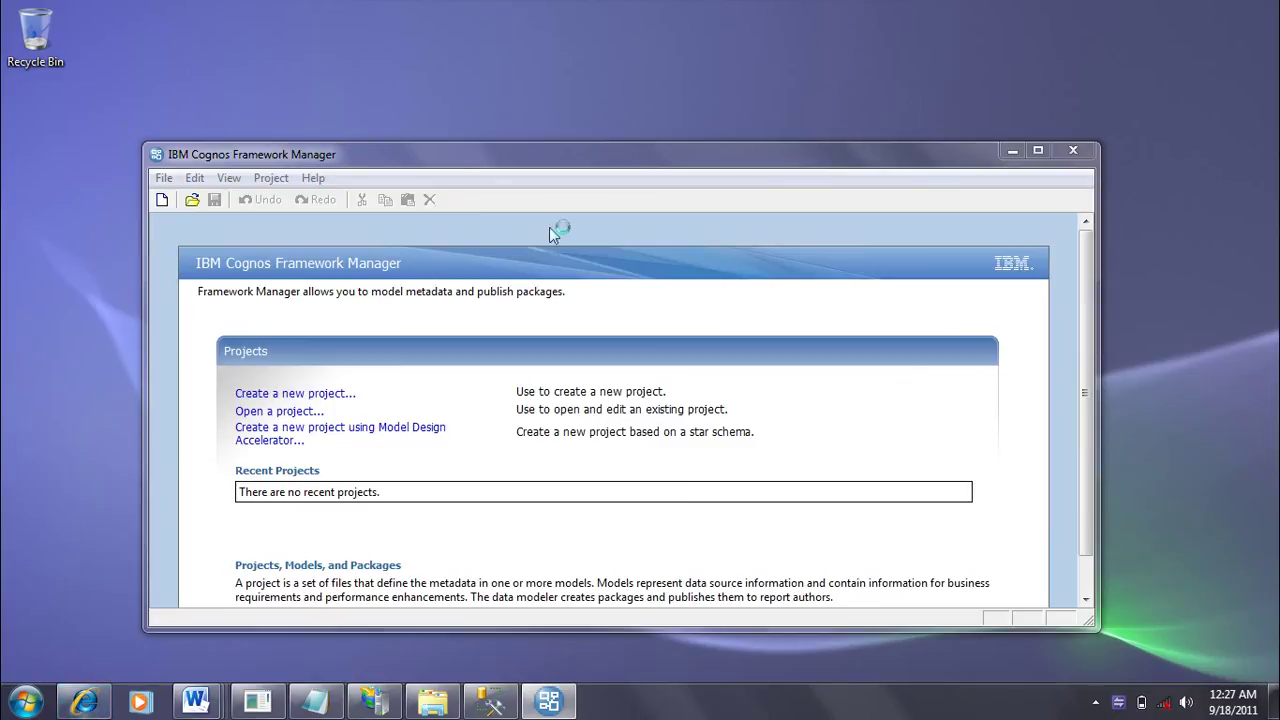
drag(443, 157, 463, 150)
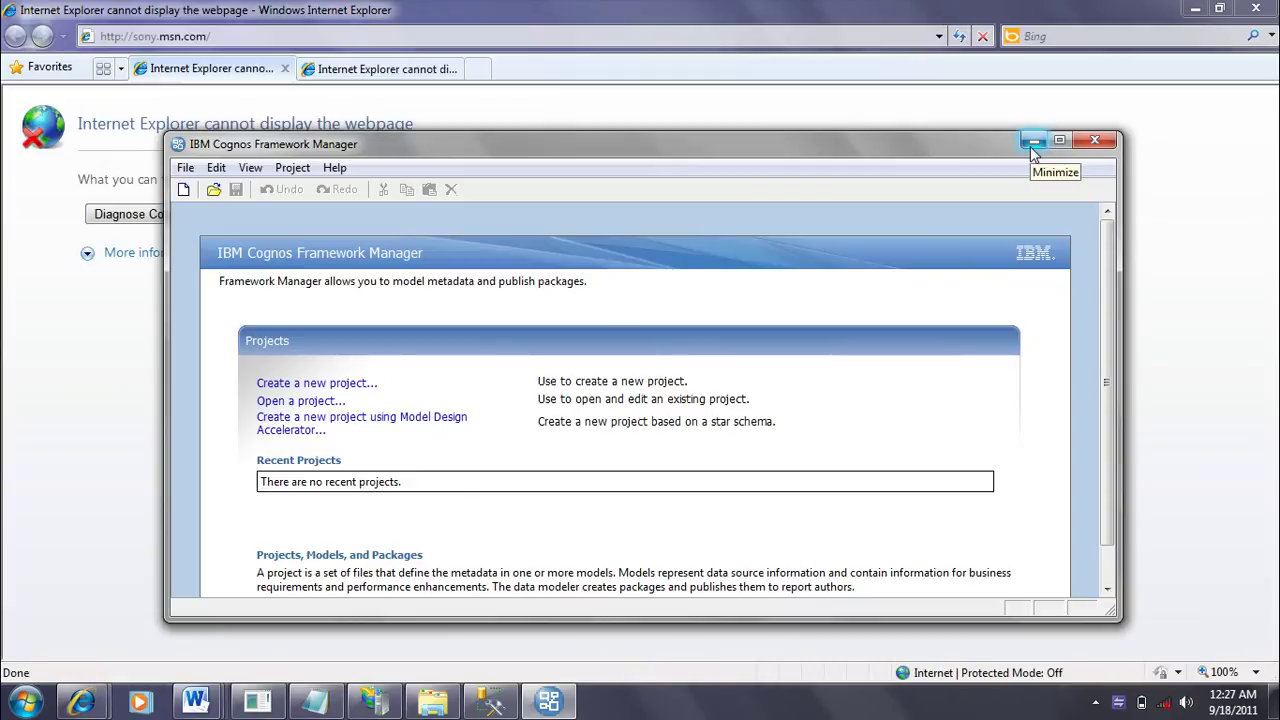
click(1032, 143)
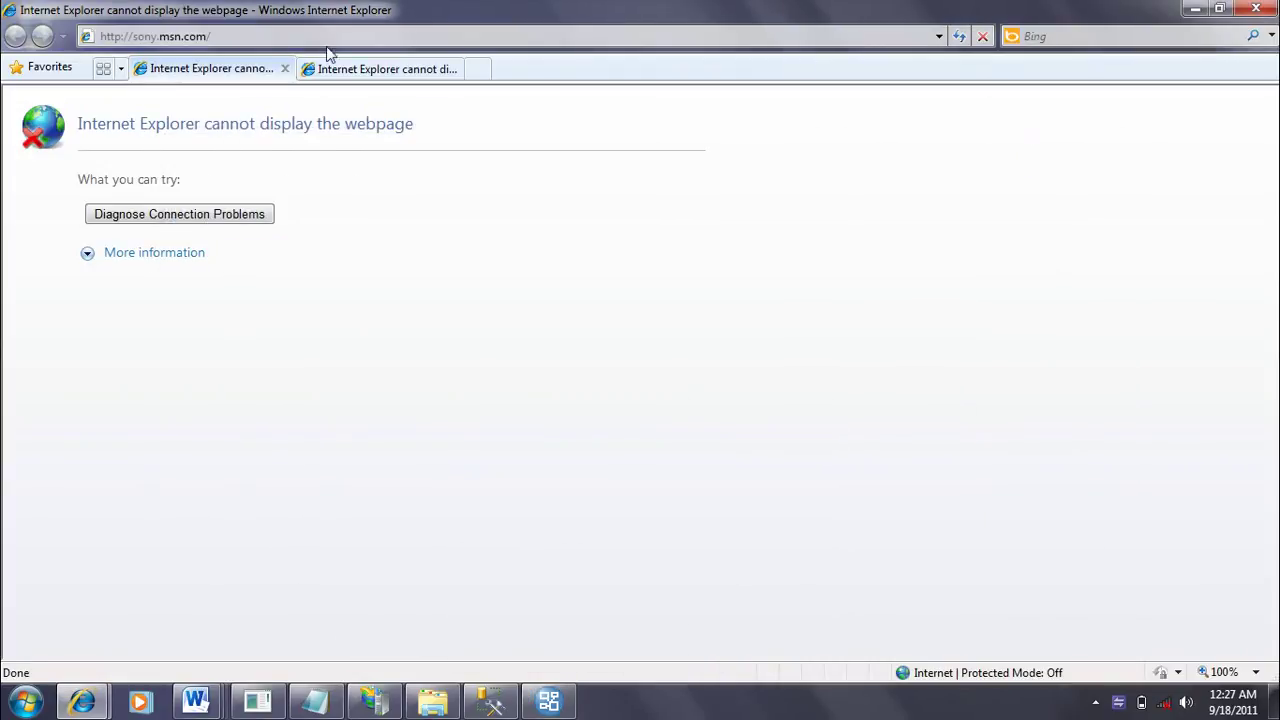
click(939, 36)
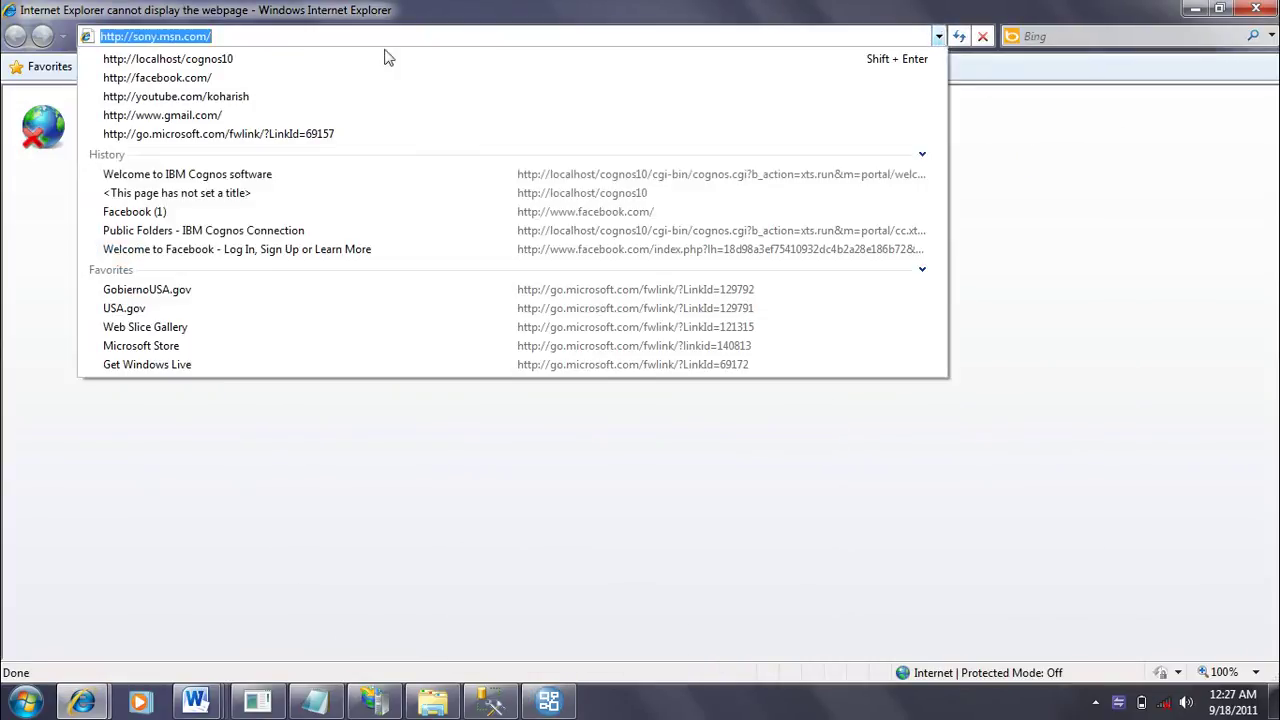
click(150, 59)
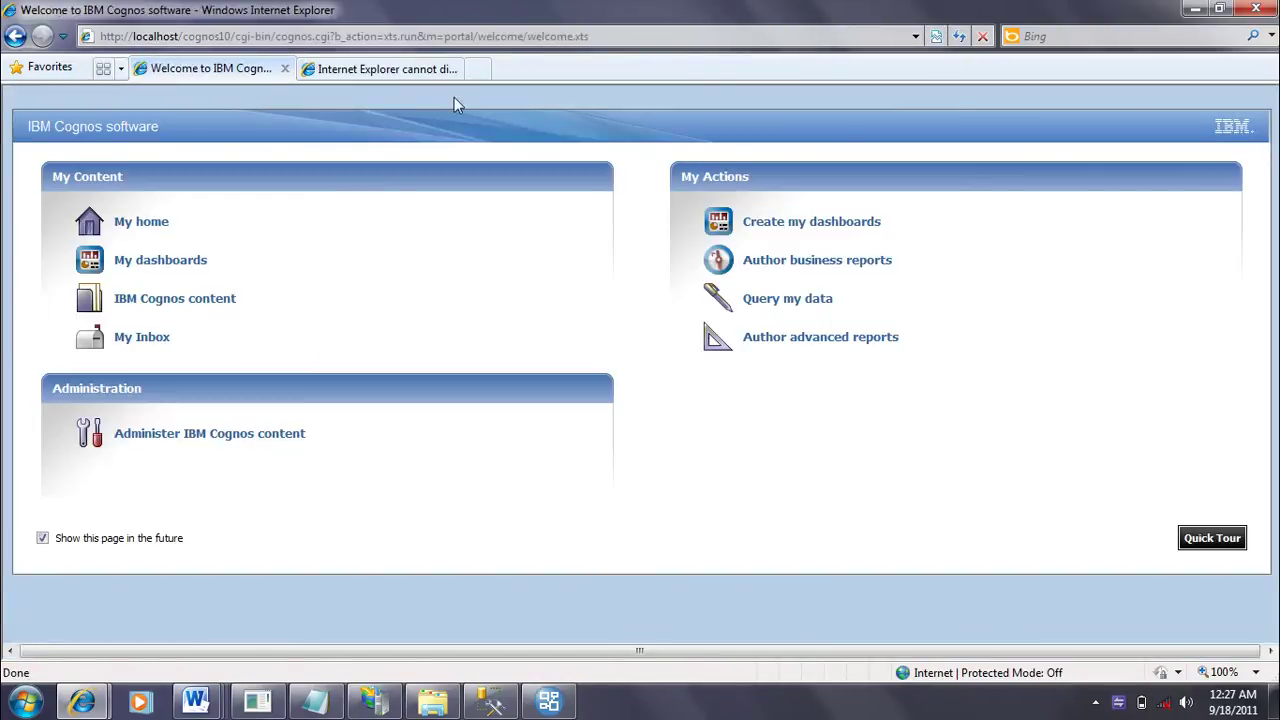
click(445, 72)
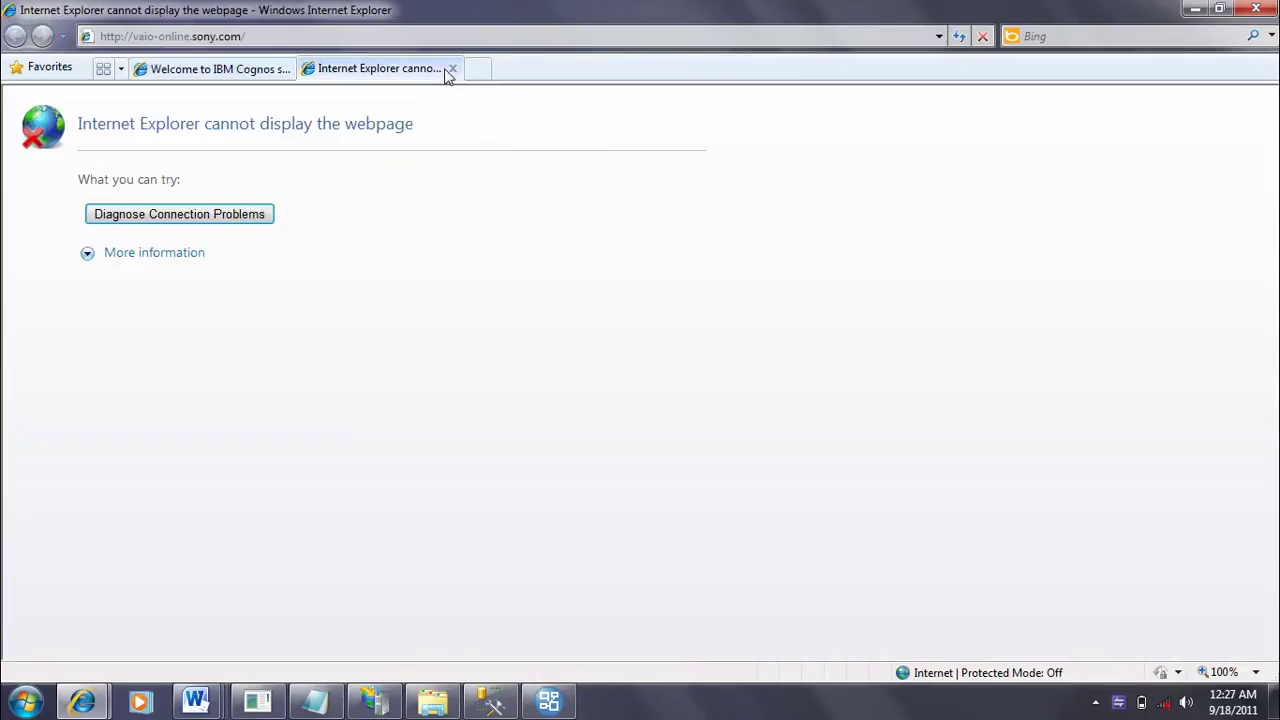
click(452, 68)
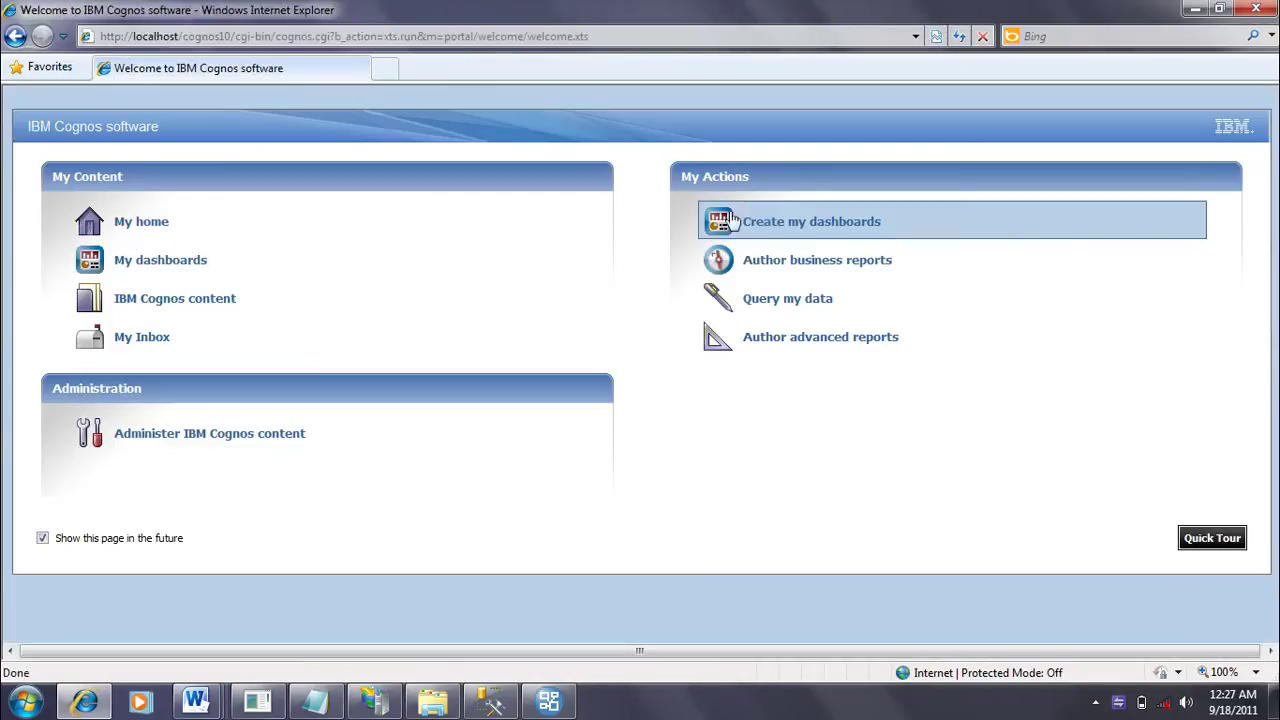
Step: Open IBM Cognos Administration and display the Data Source Connections in its configuration area
click(261, 440)
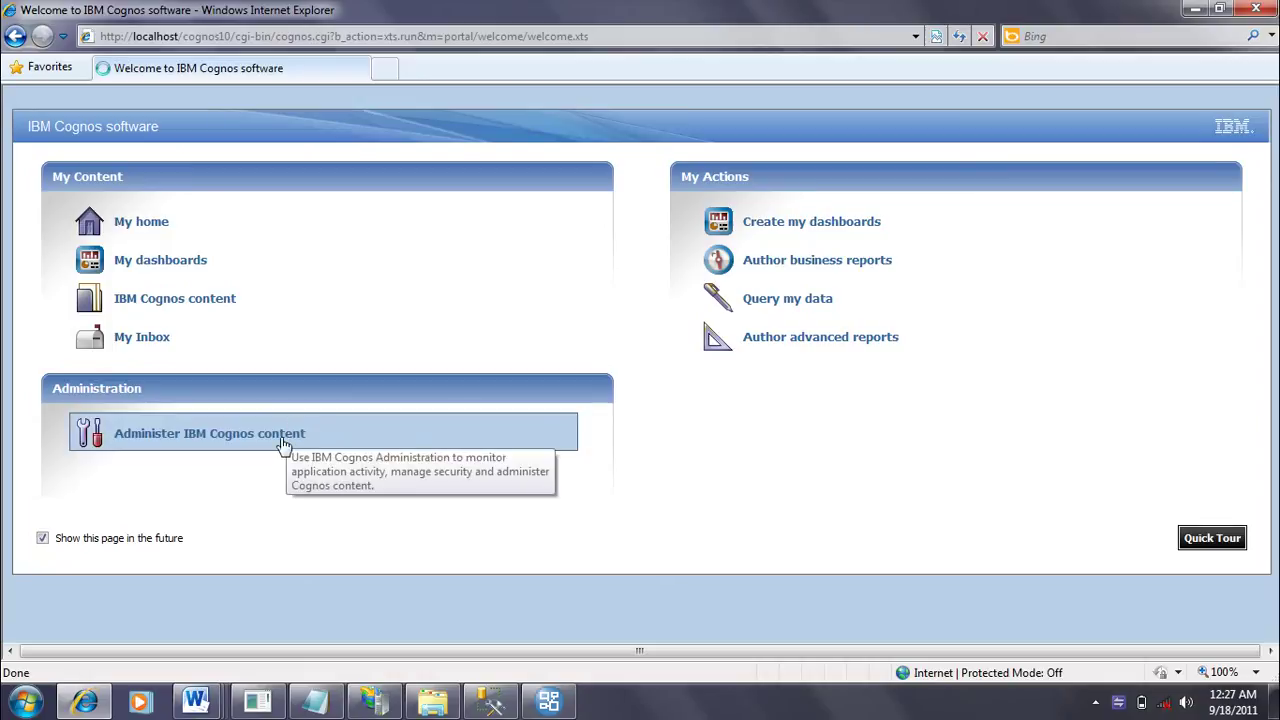
click(283, 443)
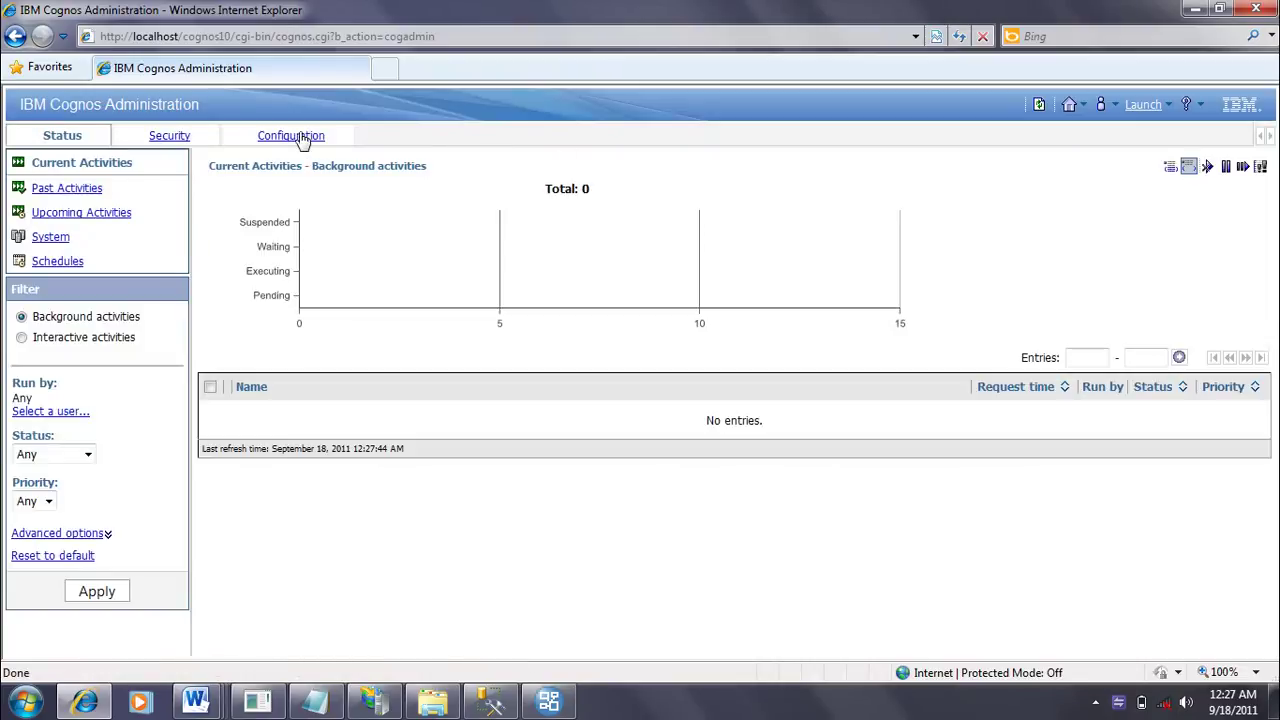
click(300, 138)
click(120, 191)
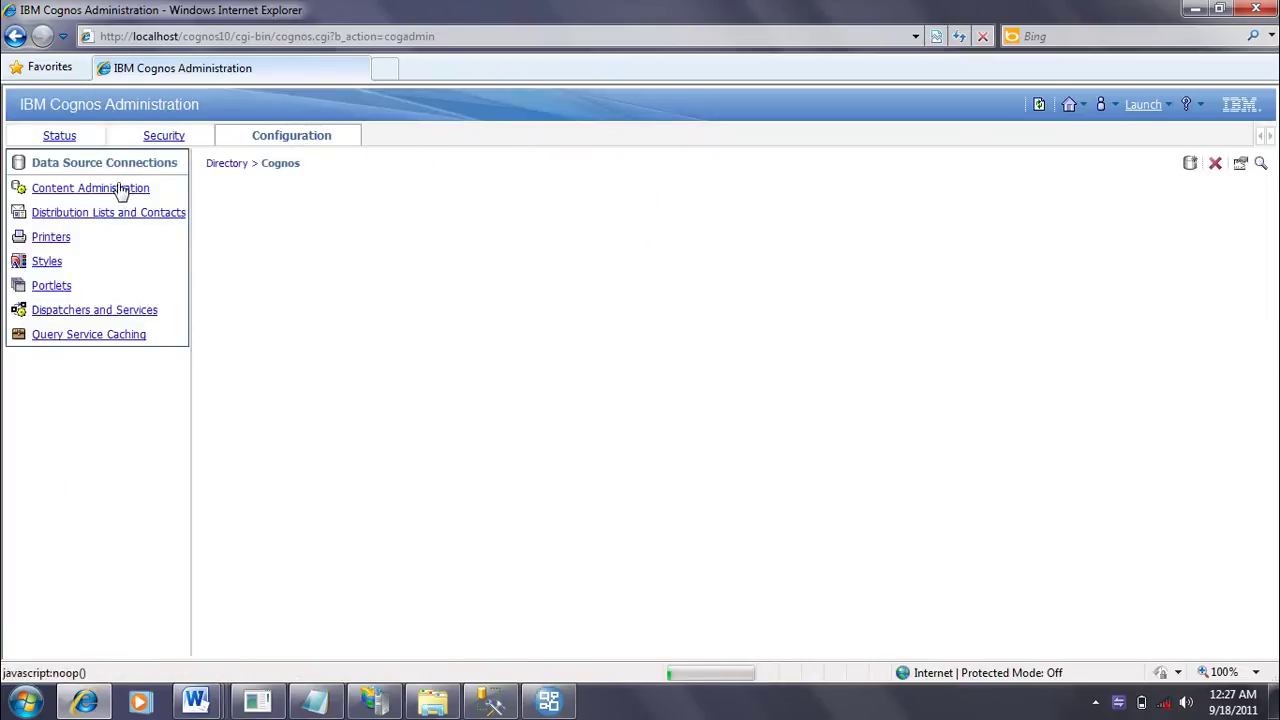
click(118, 164)
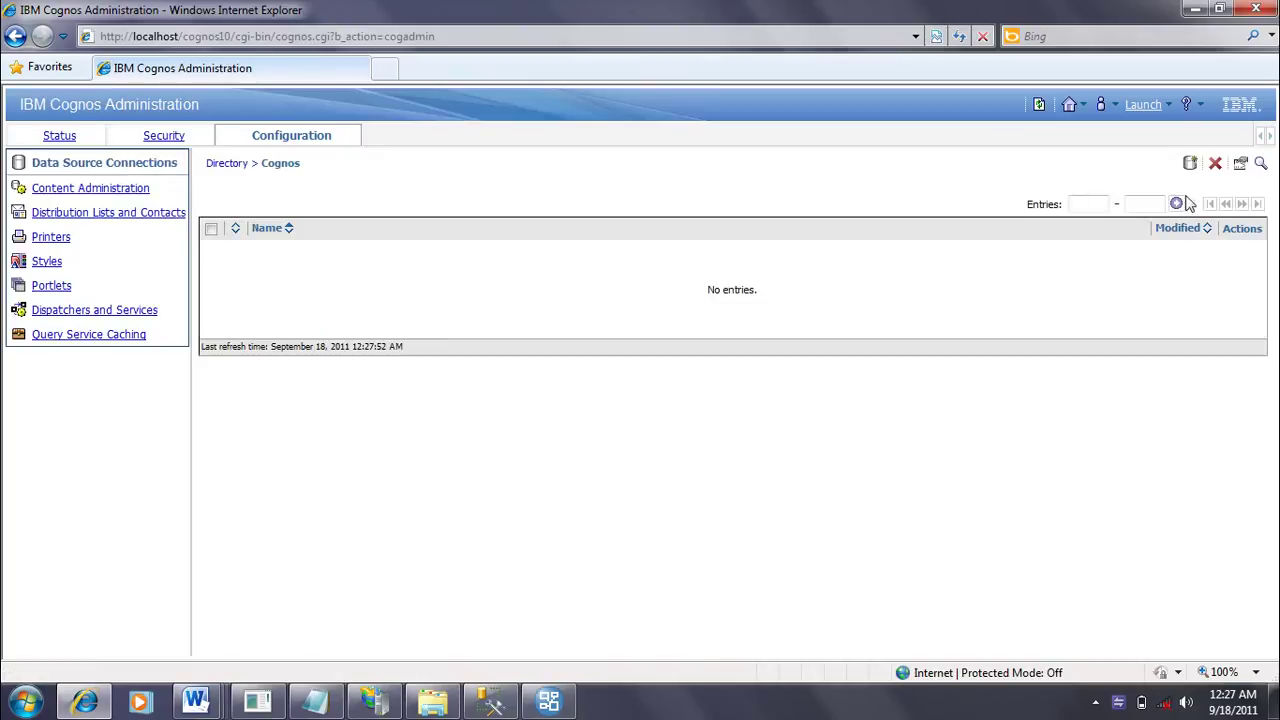
Step: Create a new data source named GOSALES with the connection type Microsoft SQL Server (OLE DB) and the default isolation level
click(1190, 163)
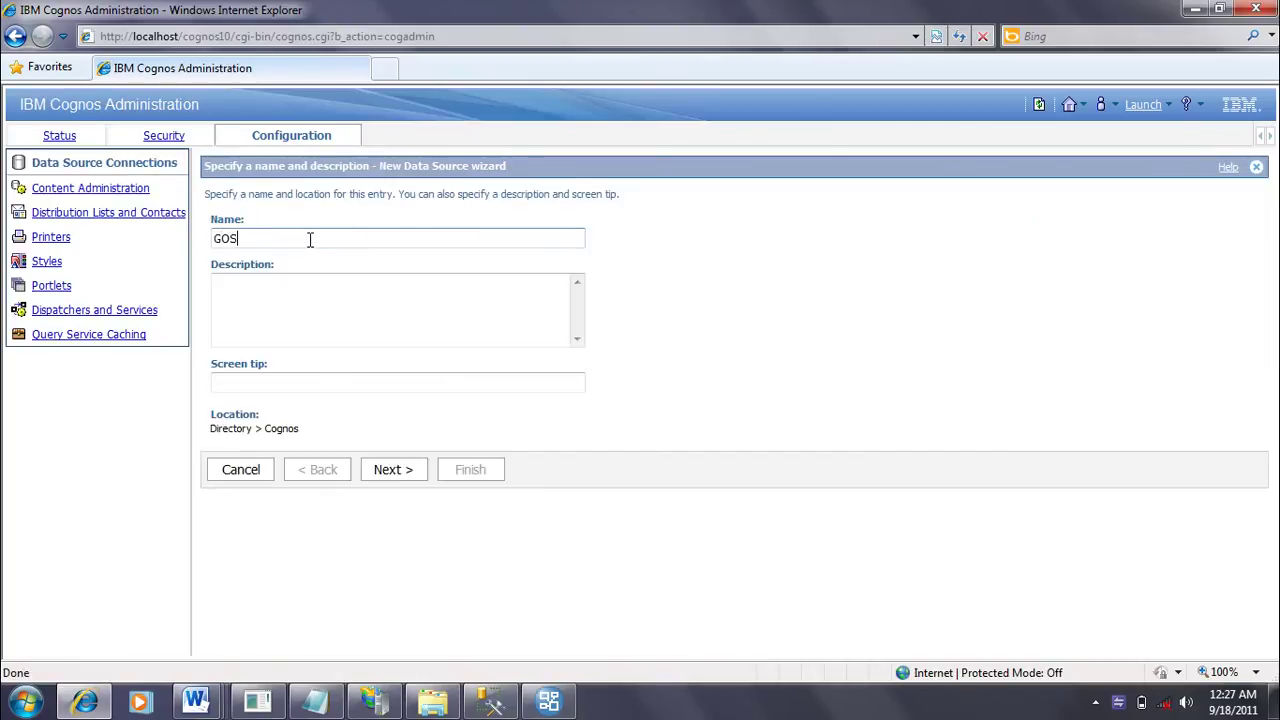
drag(310, 240, 175, 246)
click(390, 470)
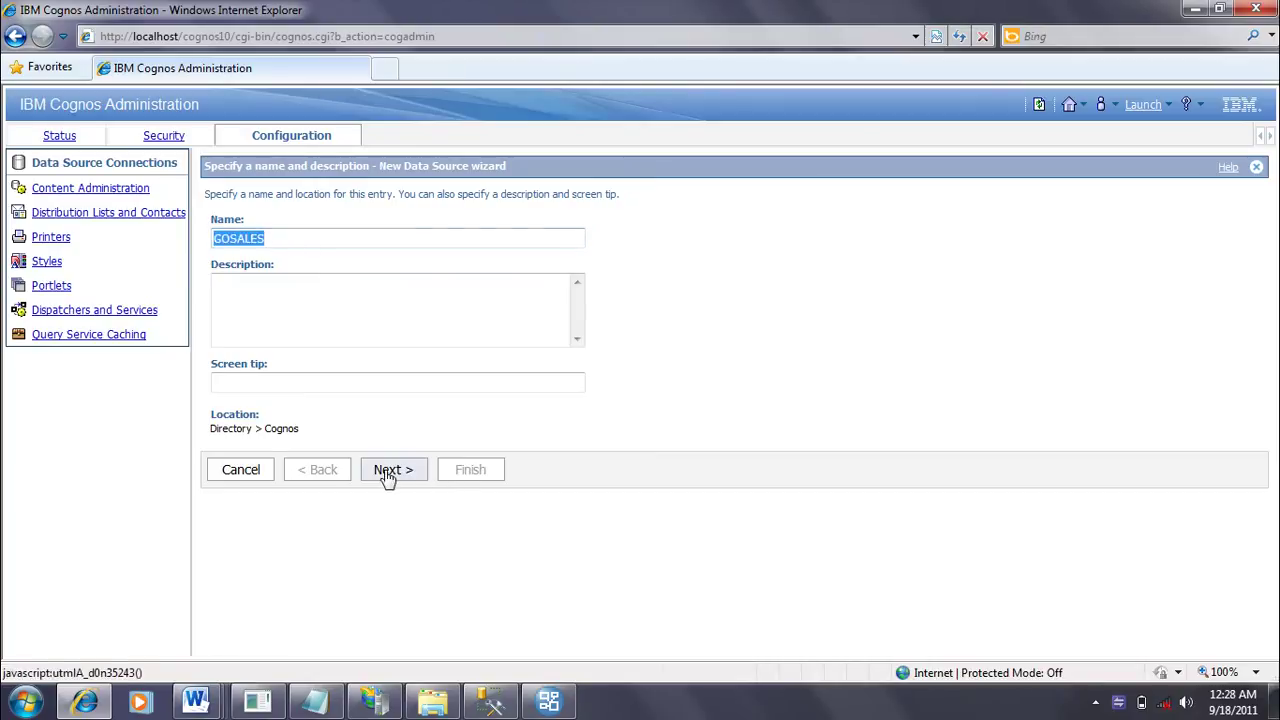
click(326, 238)
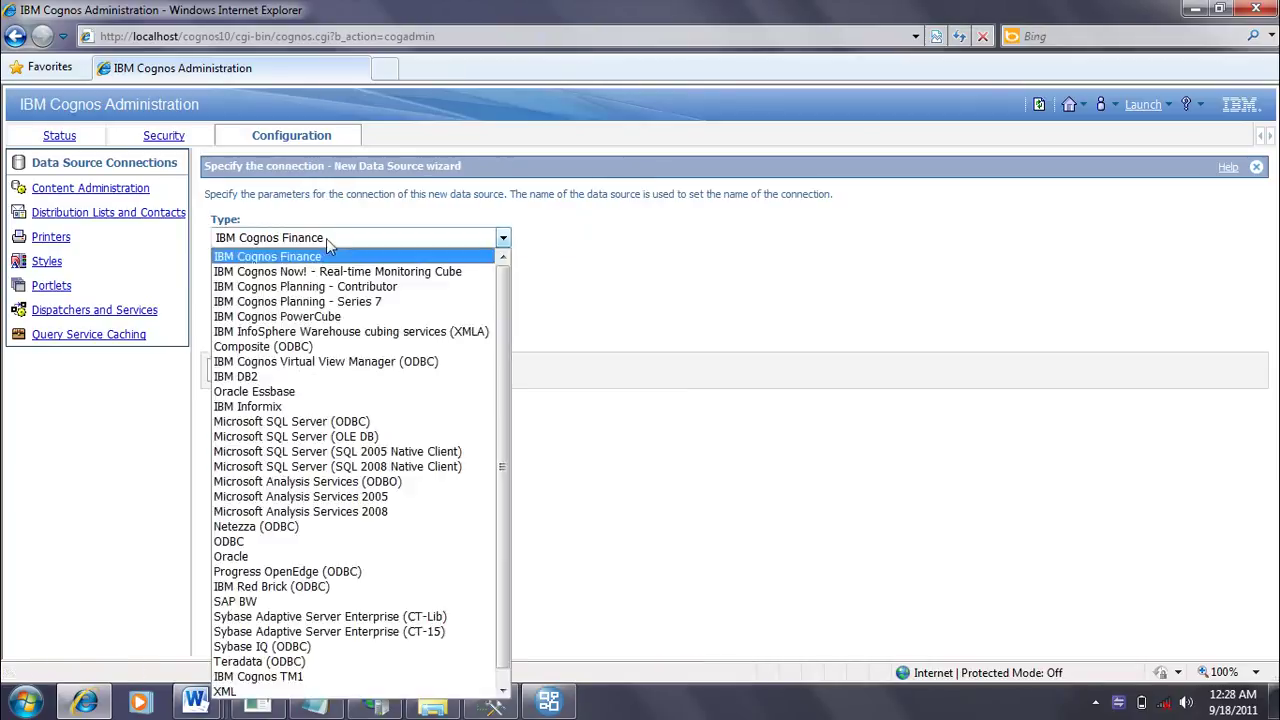
click(365, 437)
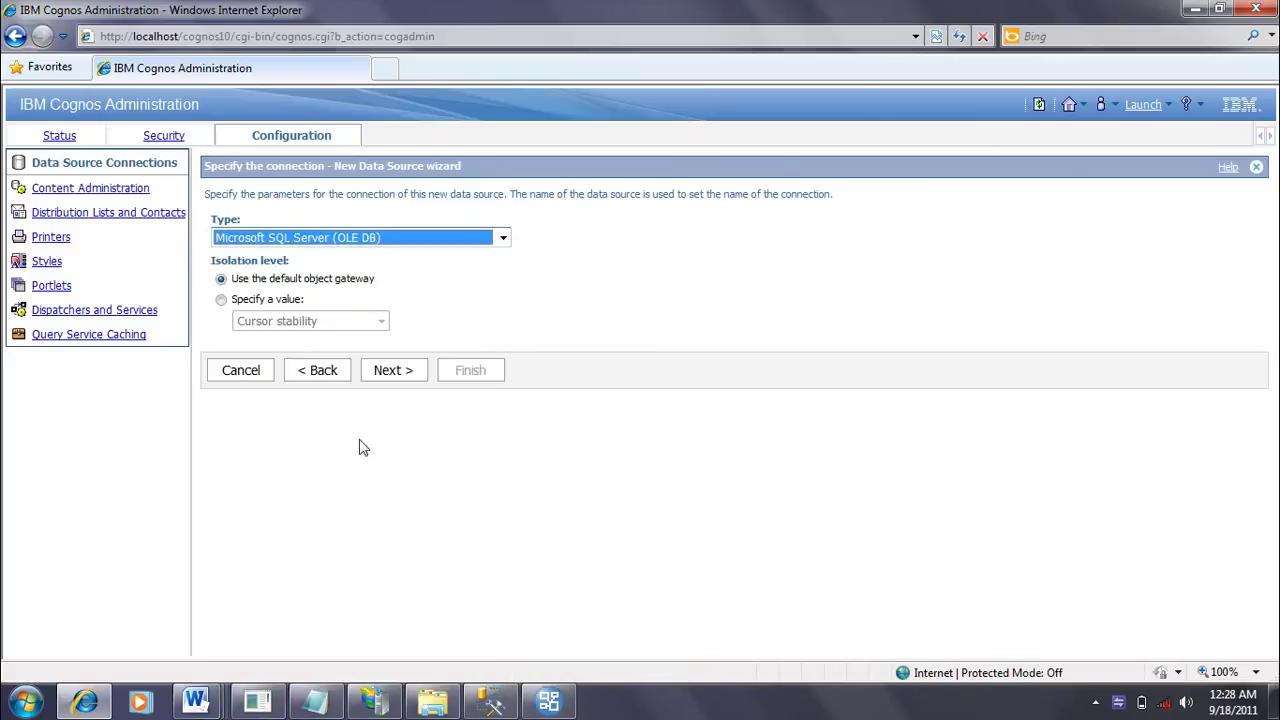
click(388, 371)
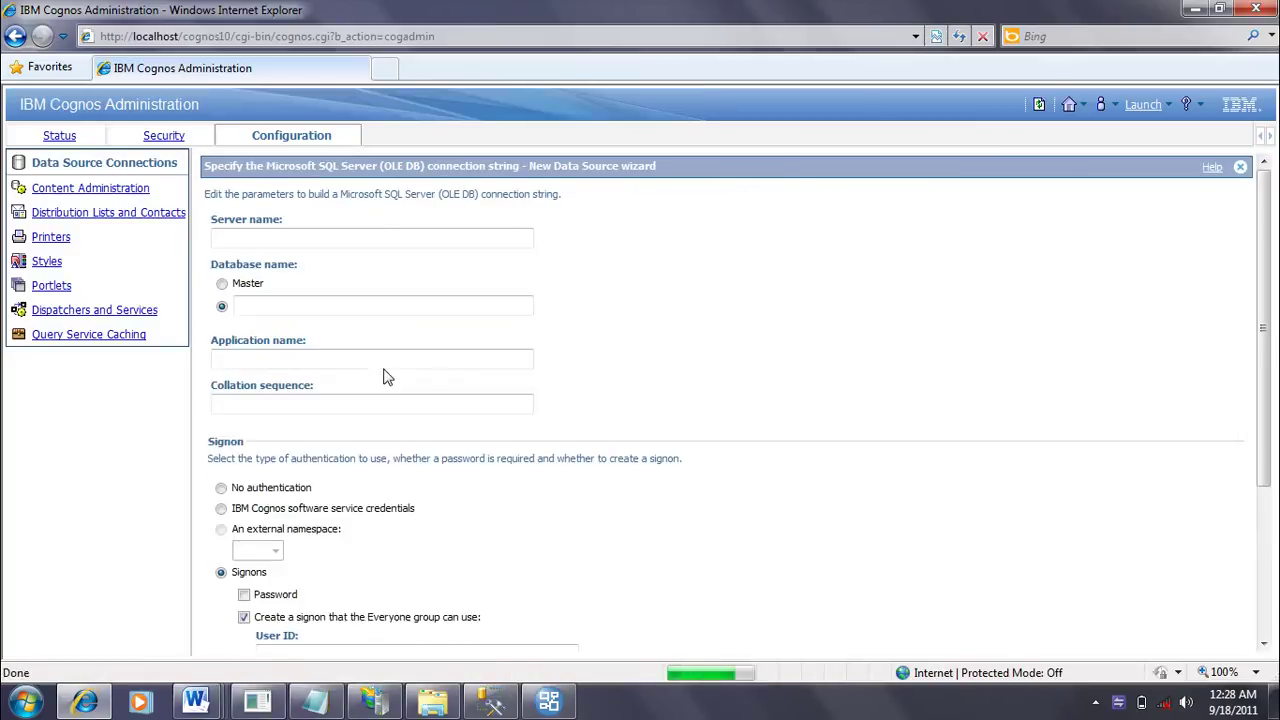
Step: Enter this computer's name as the server name for the connection and check it against the Windows System properties
click(250, 240)
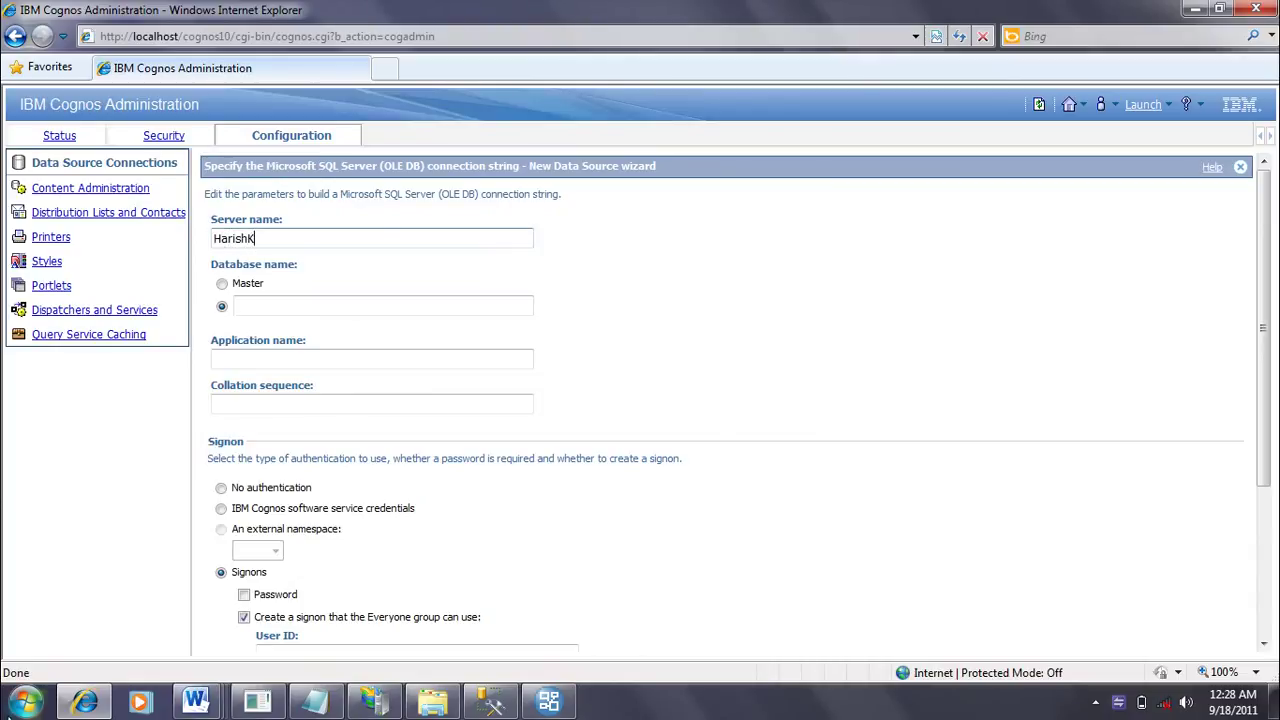
click(25, 702)
right_click(295, 462)
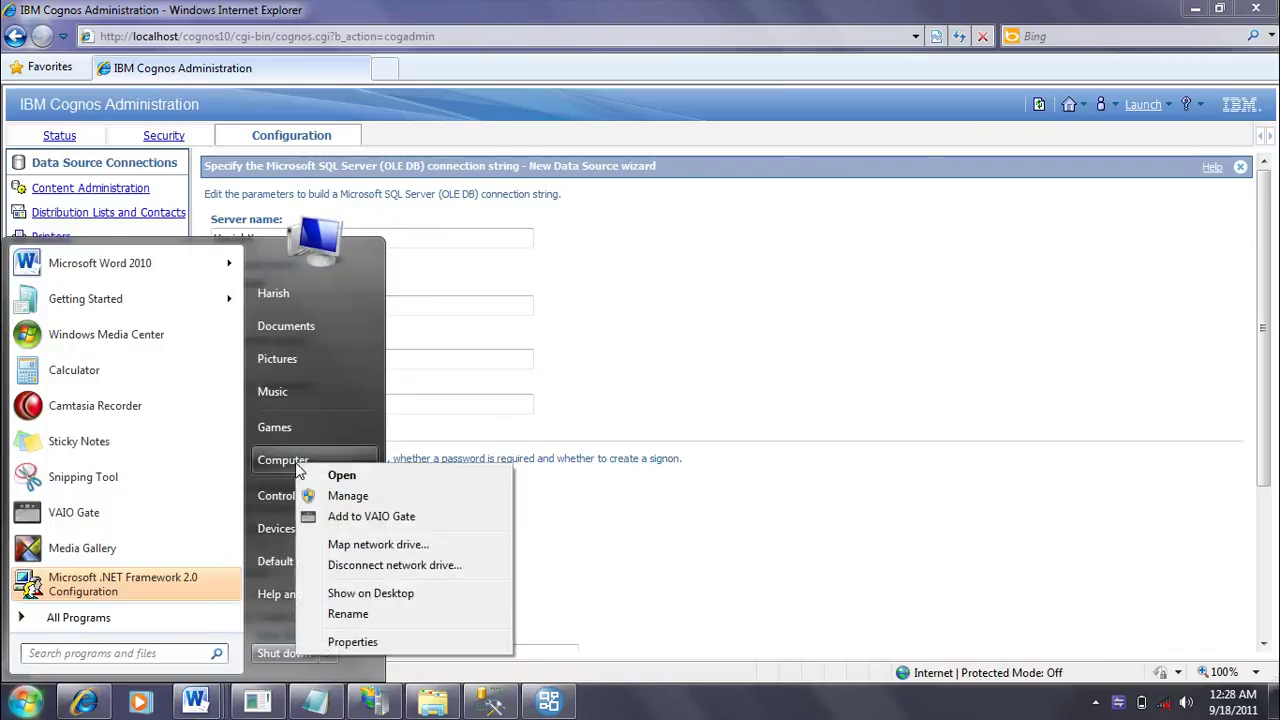
click(420, 642)
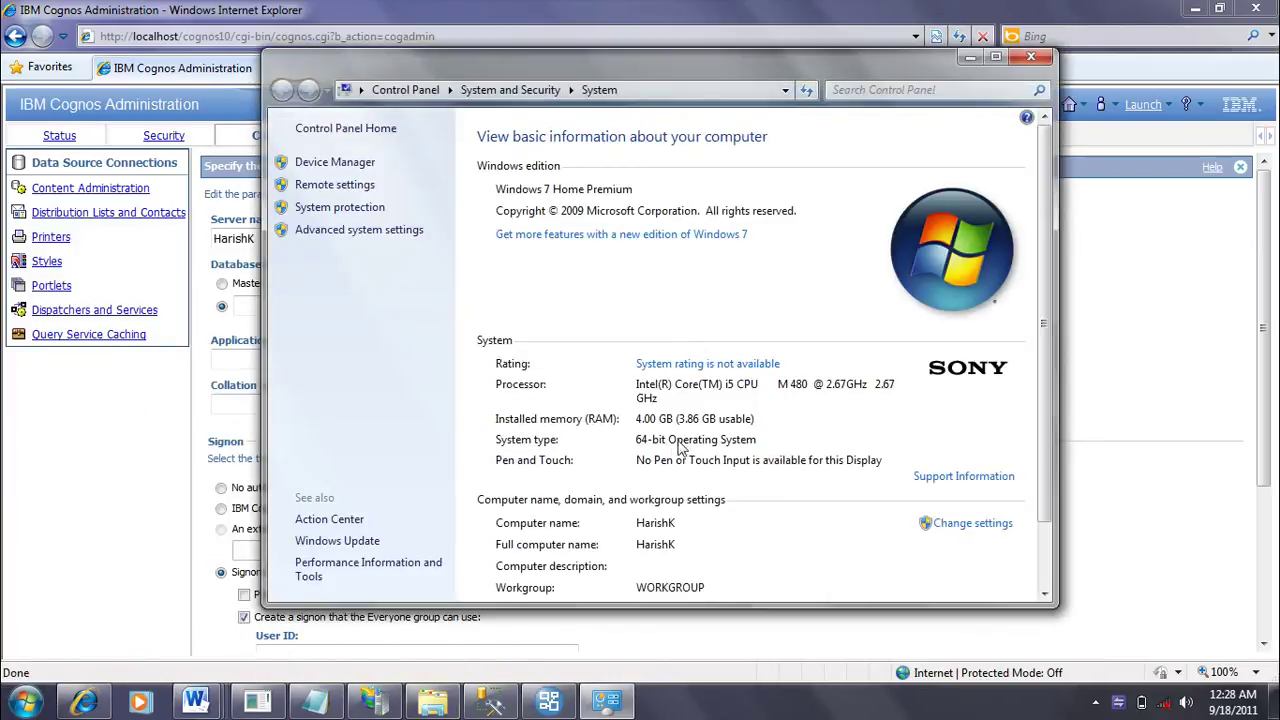
scroll(685, 448, down, 2)
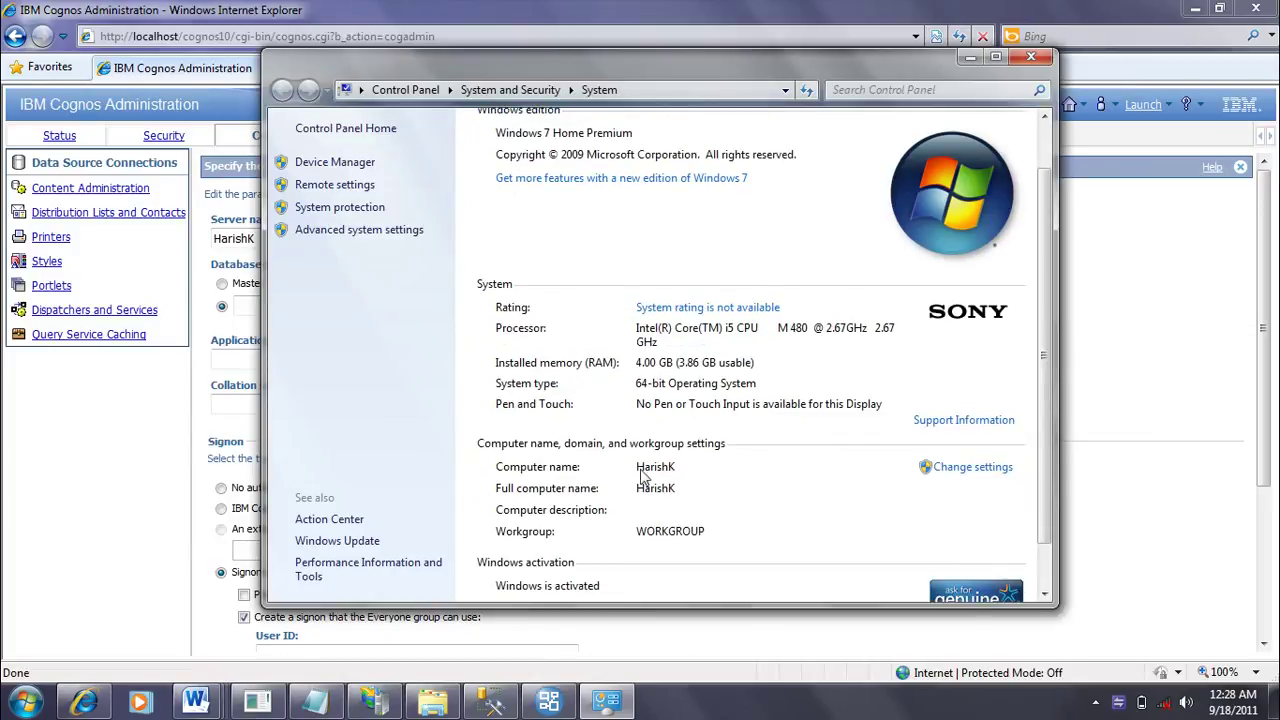
drag(506, 64, 635, 84)
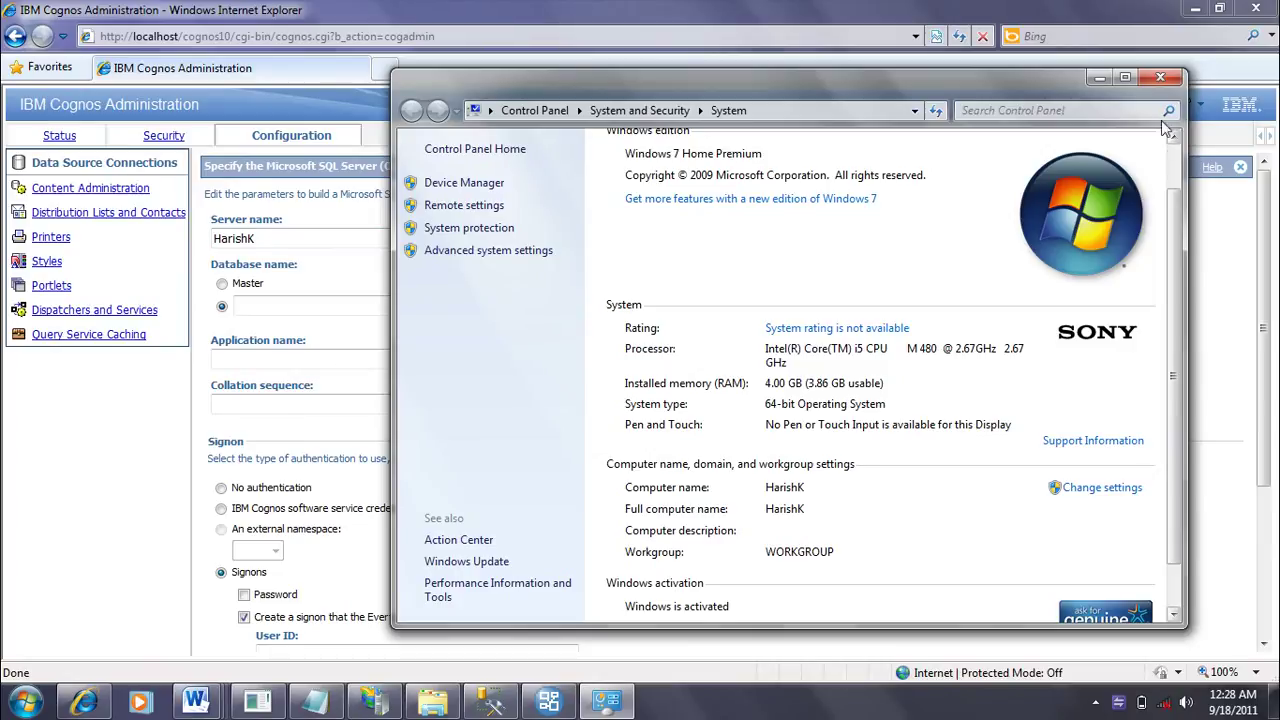
click(1160, 80)
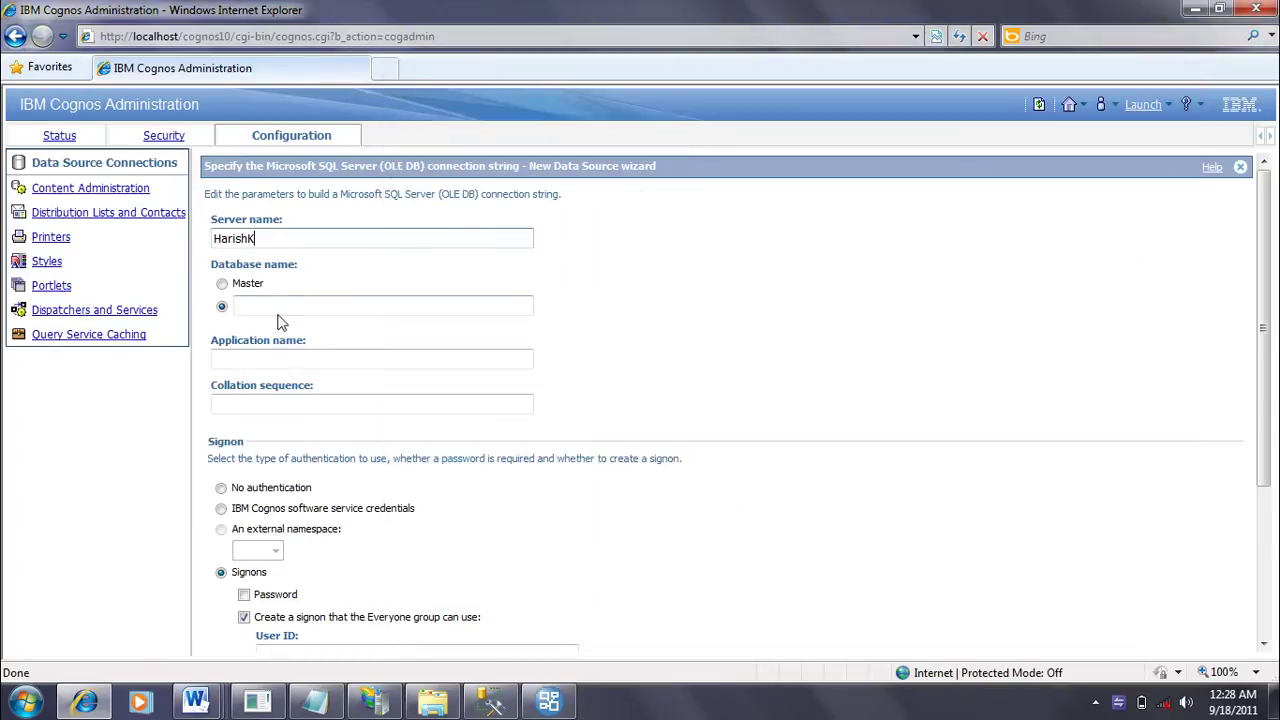
Step: Set the connection's database name to GOSALES and its signon to IBM Cognos software service credentials
click(252, 308)
text(GOSALES)
scroll(308, 412, down, 1)
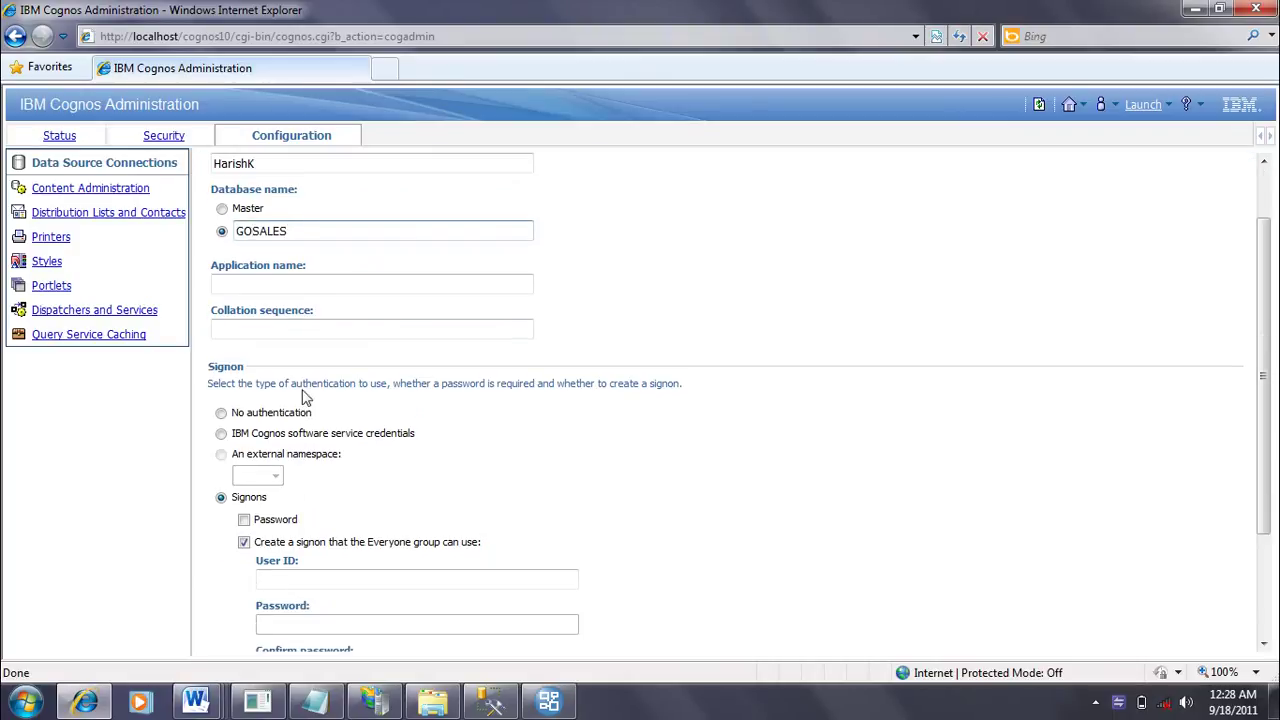
click(220, 434)
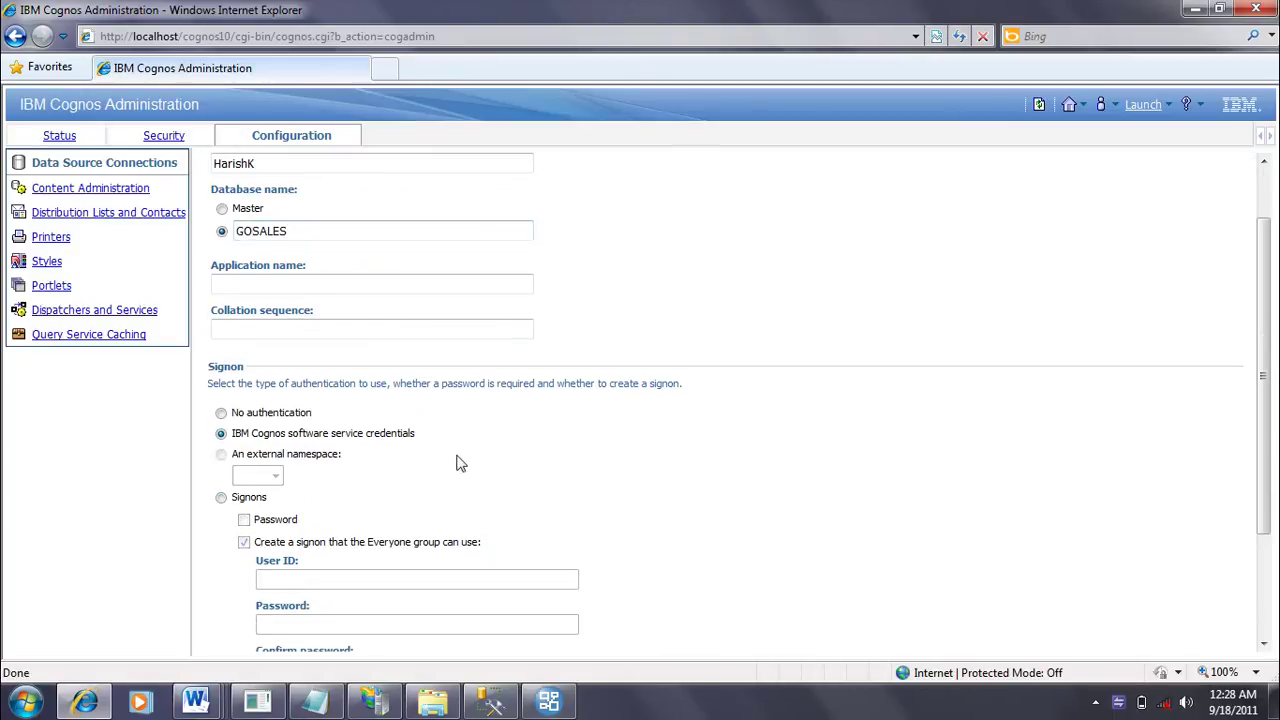
Step: Test the GOSALES database connection, check the status and close the test results and test page
scroll(574, 480, down, 2)
scroll(586, 486, up, 3)
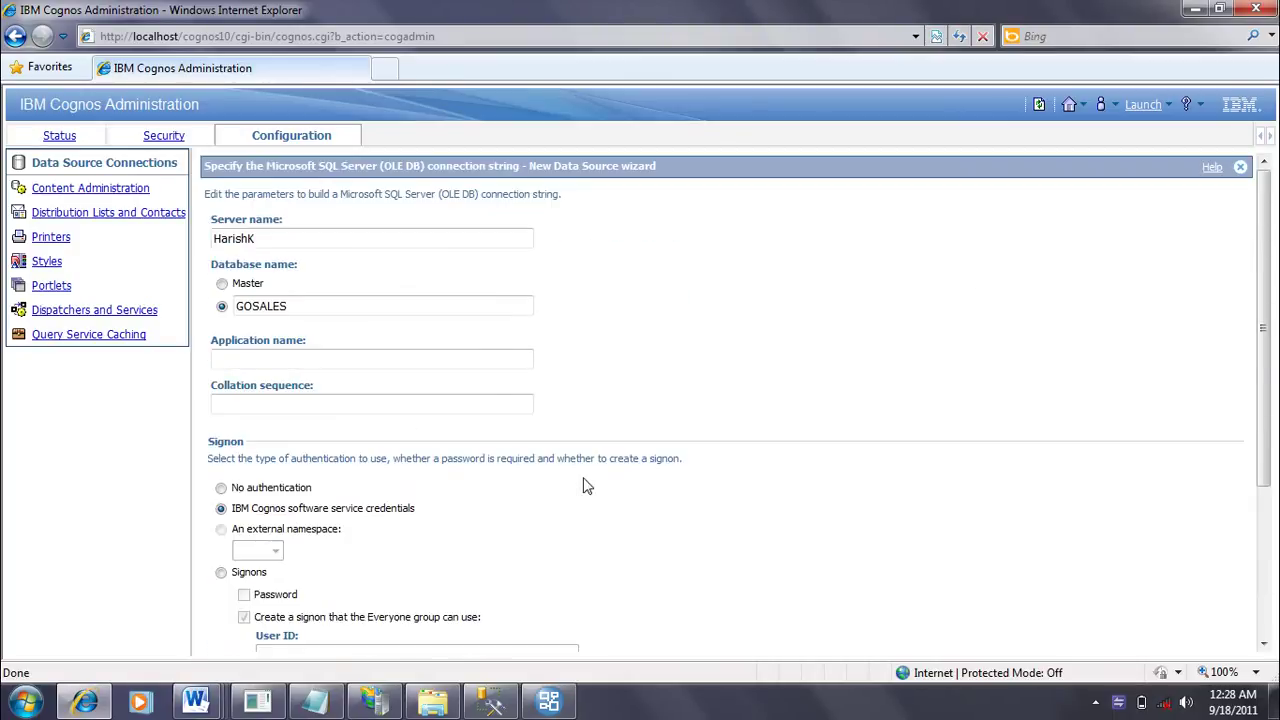
scroll(586, 486, down, 3)
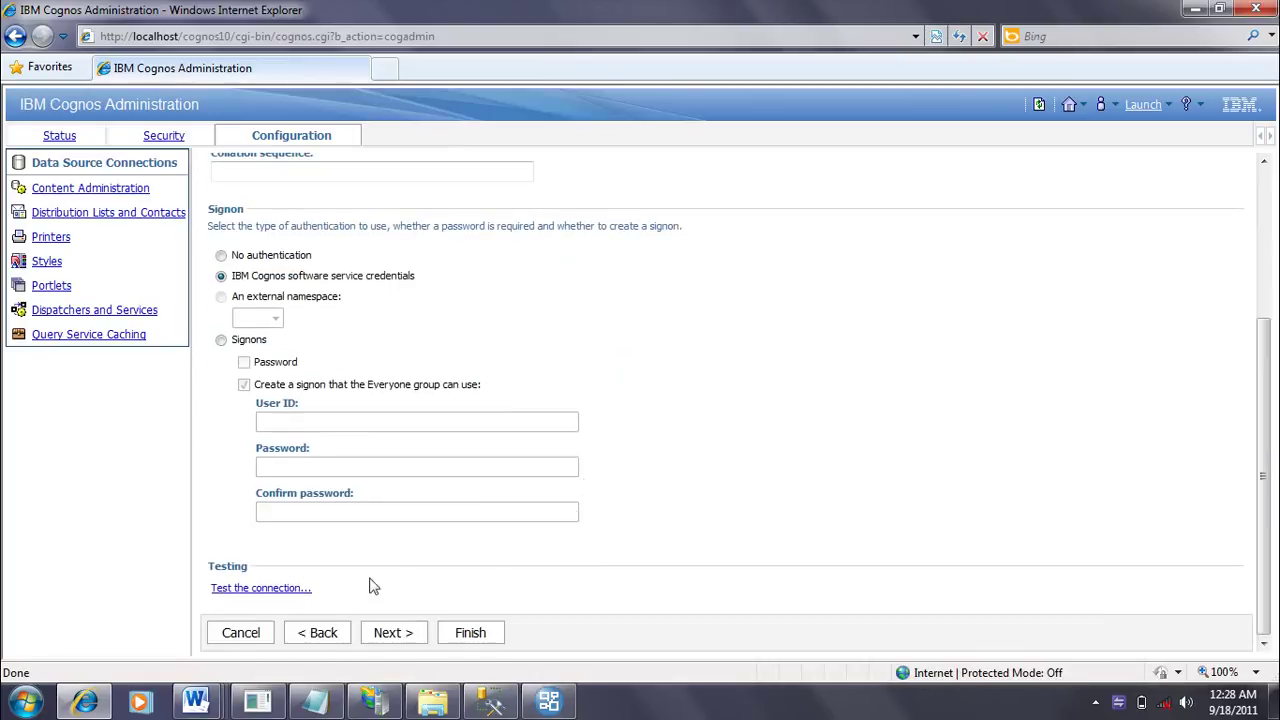
click(266, 590)
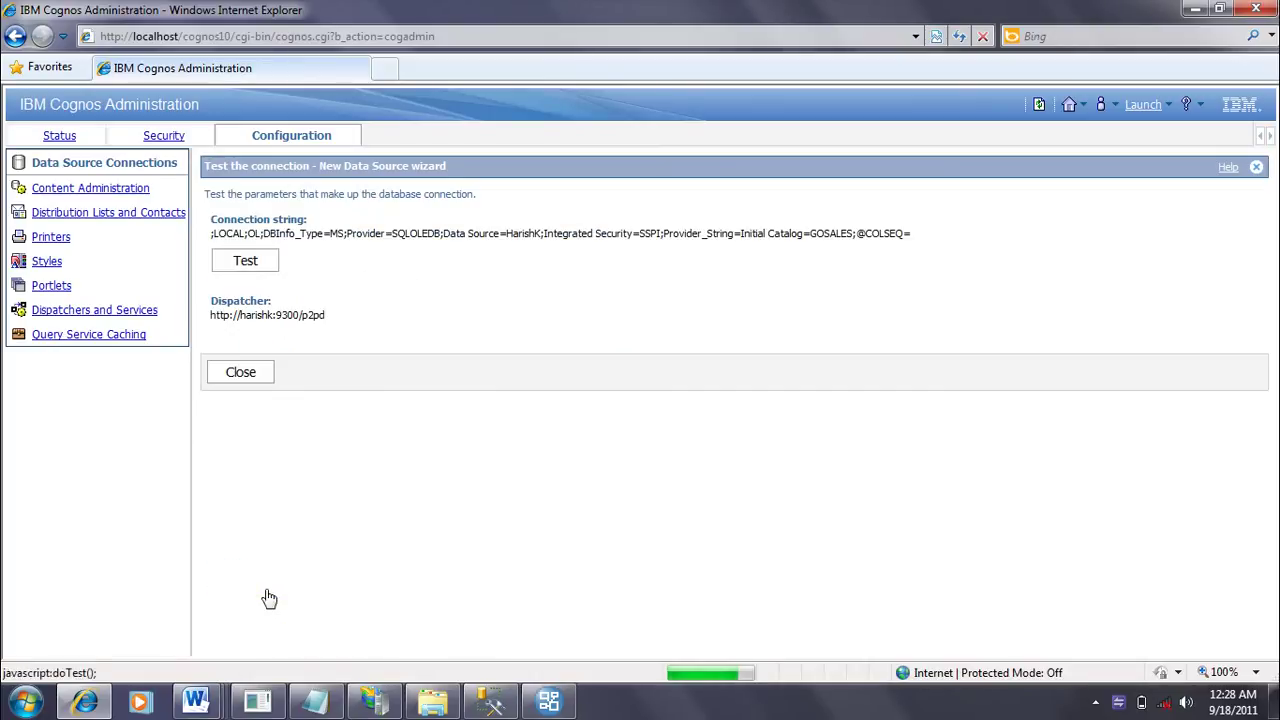
click(256, 272)
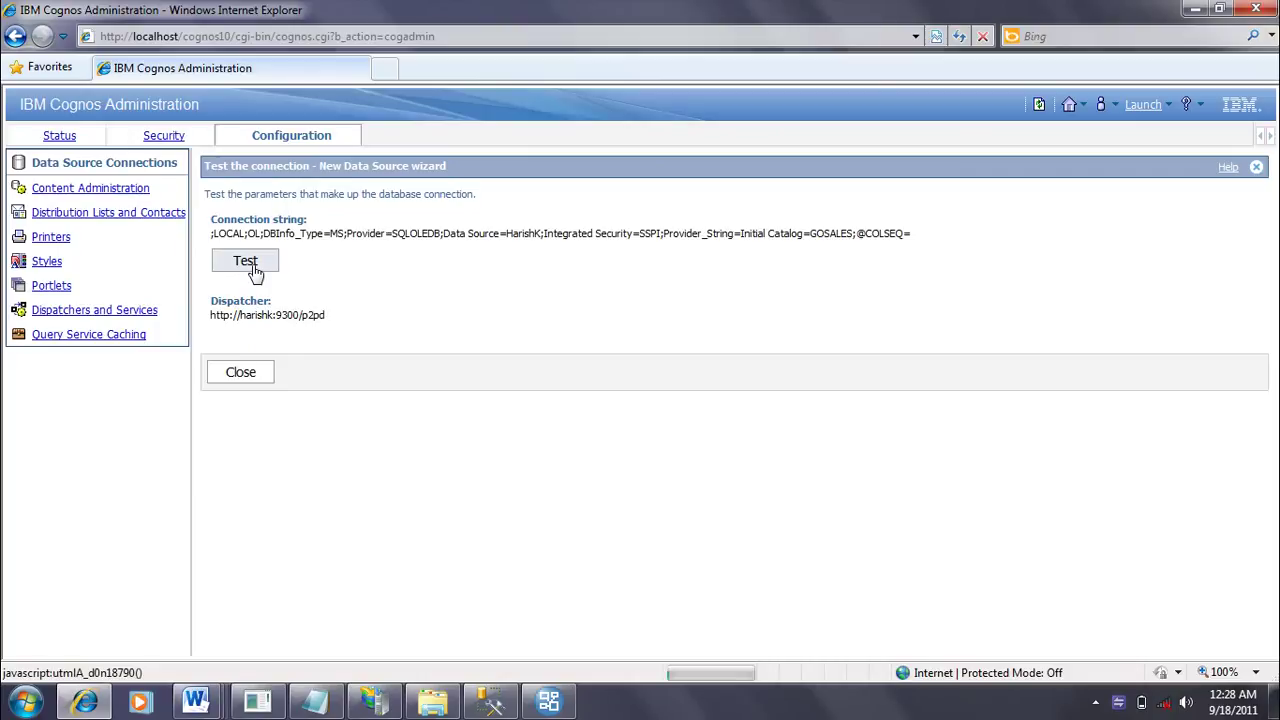
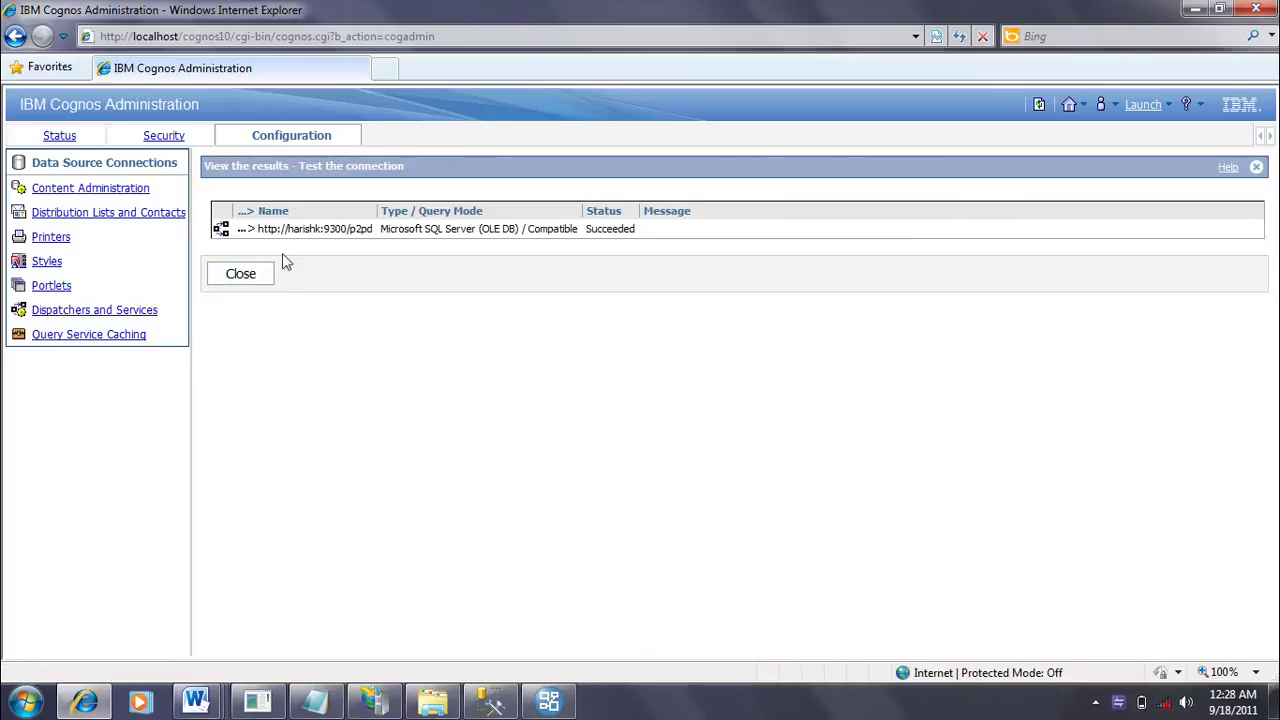
drag(588, 228, 652, 262)
click(240, 275)
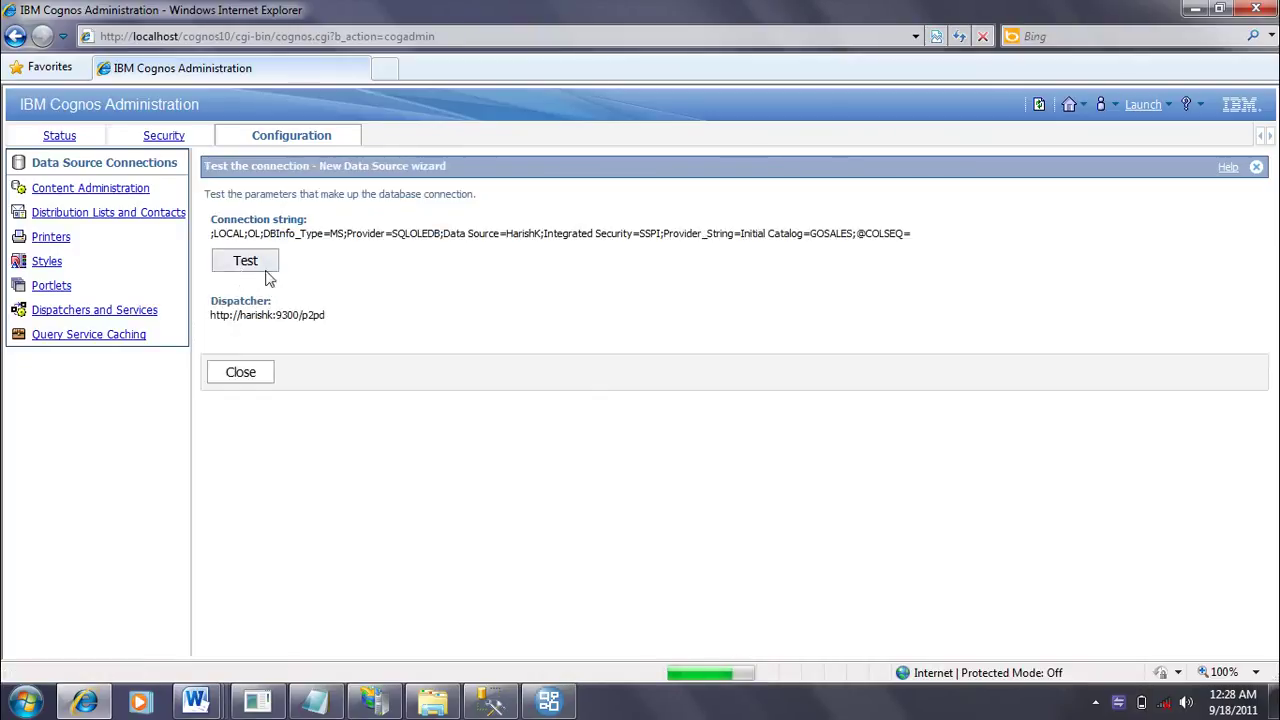
click(240, 378)
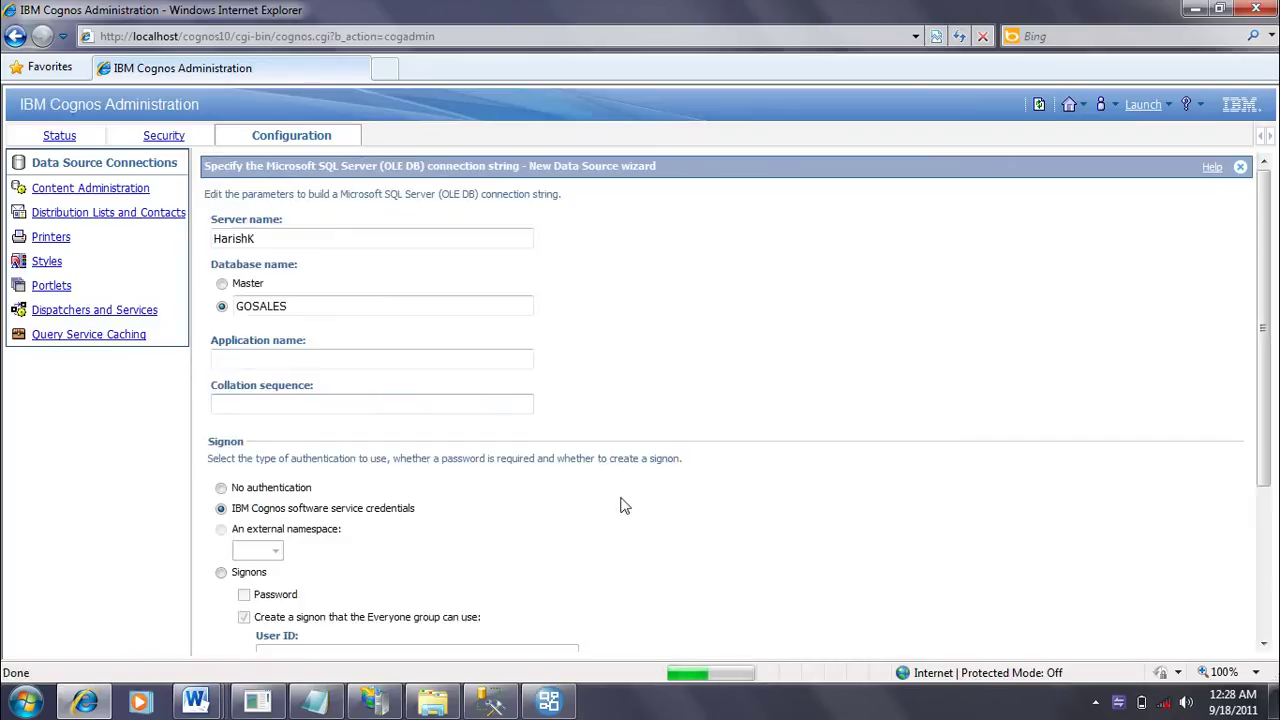
Step: Finish creating the GOSALES data source without setting any database commands
scroll(614, 476, down, 3)
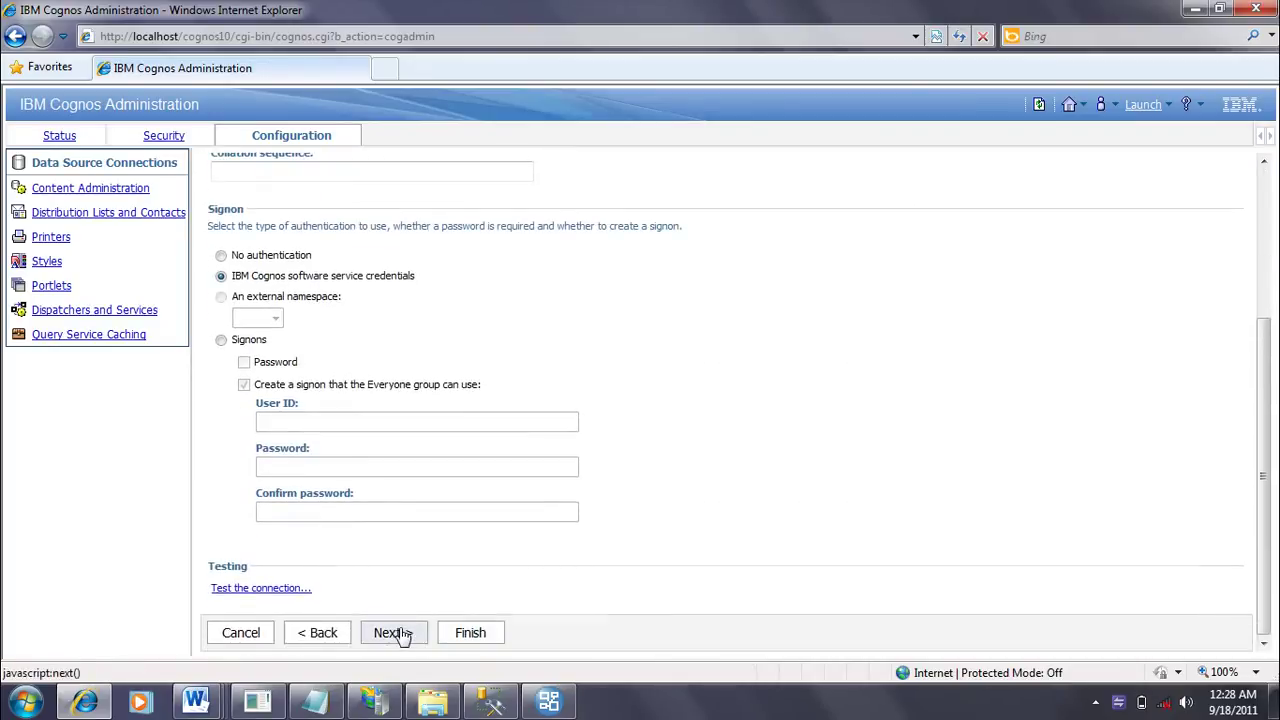
click(393, 632)
click(470, 396)
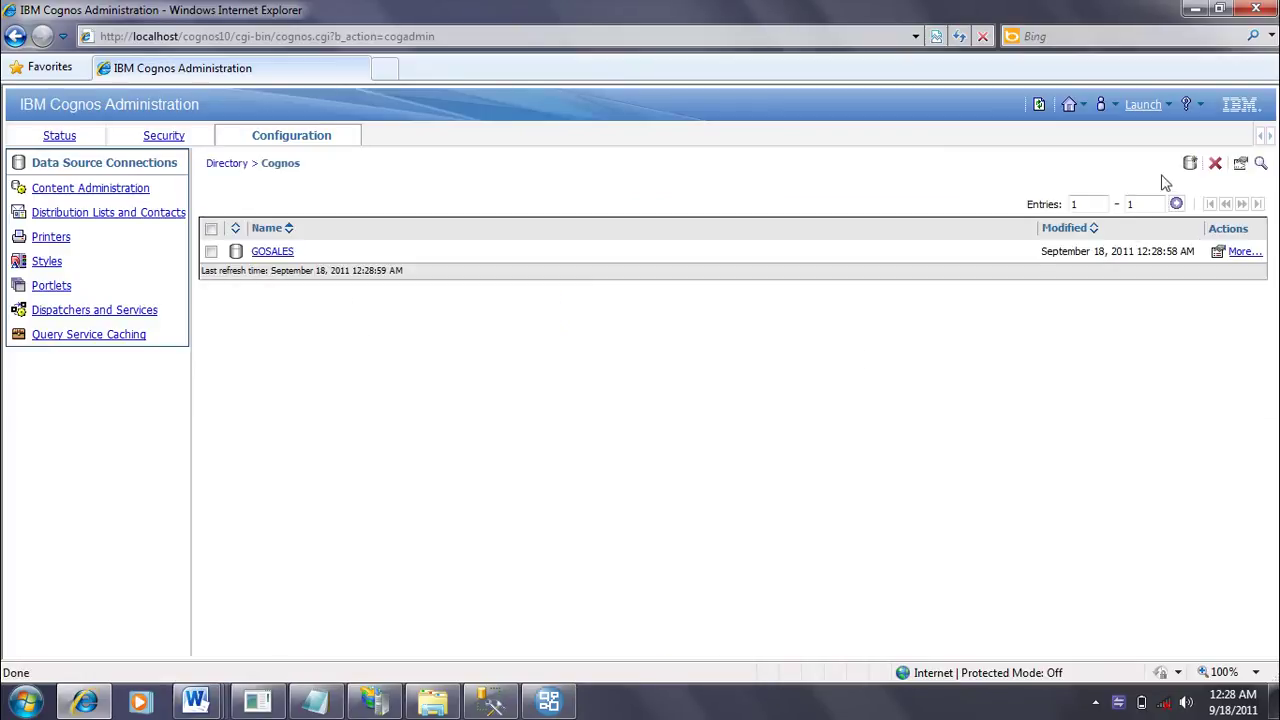
Step: Start a second new data source named GOSALESDW with the connection type Microsoft SQL Server (OLE DB)
click(1189, 162)
click(301, 237)
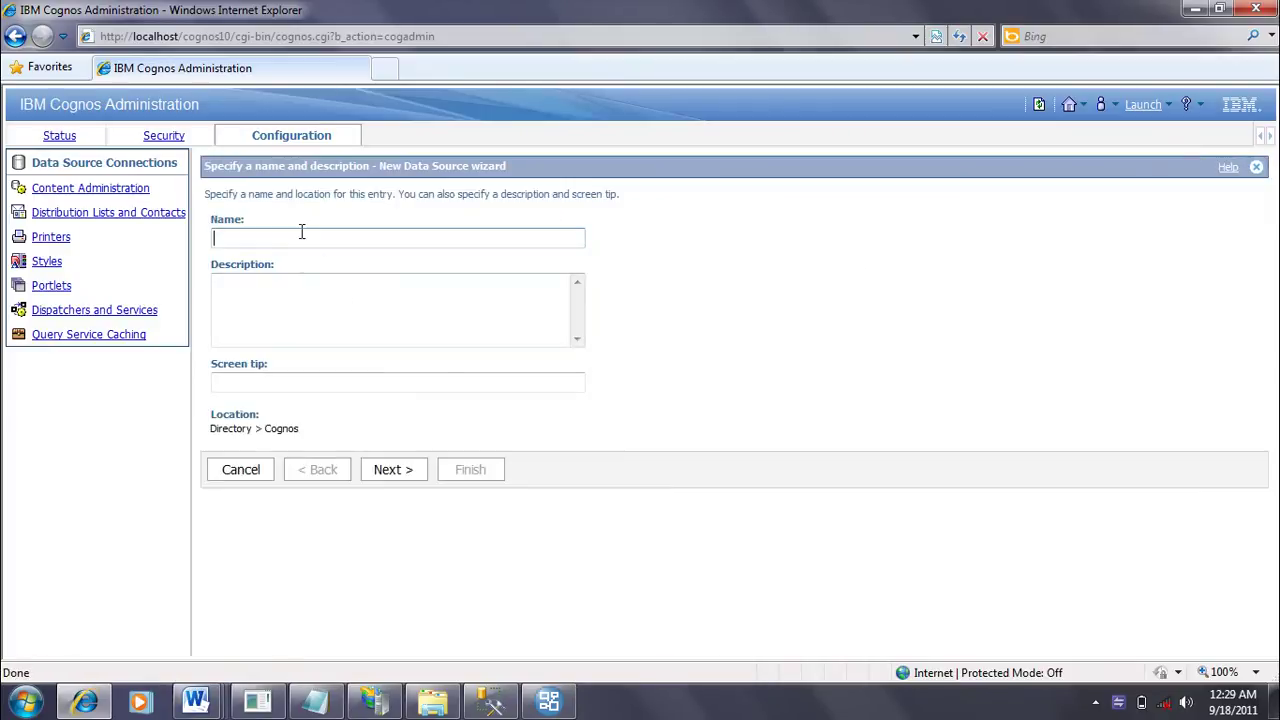
text(GOSALESDW)
click(328, 236)
click(328, 236)
click(328, 236)
click(328, 236)
key(s)
key(s)
key(s)
click(328, 236)
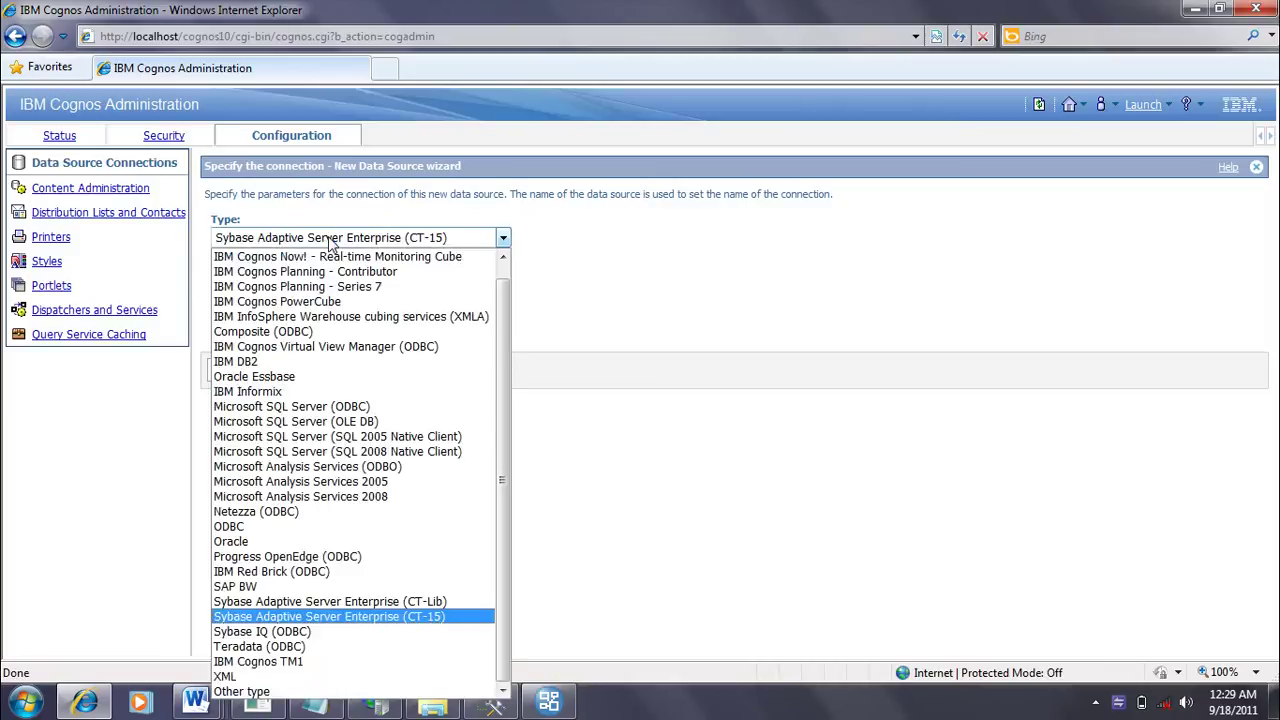
click(400, 423)
click(412, 372)
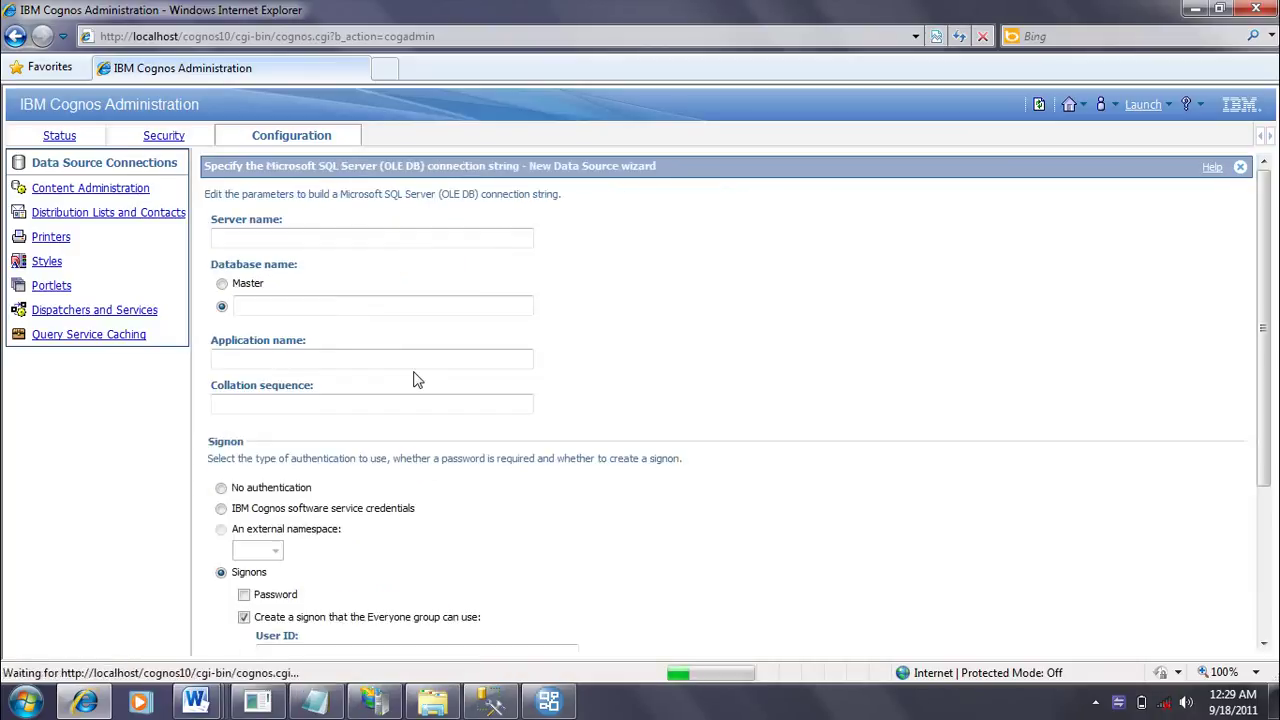
Step: Enter this computer's name as the server, GOSALESDW as the database, and choose IBM Cognos software service credentials for signon
click(279, 241)
text(HarishK)
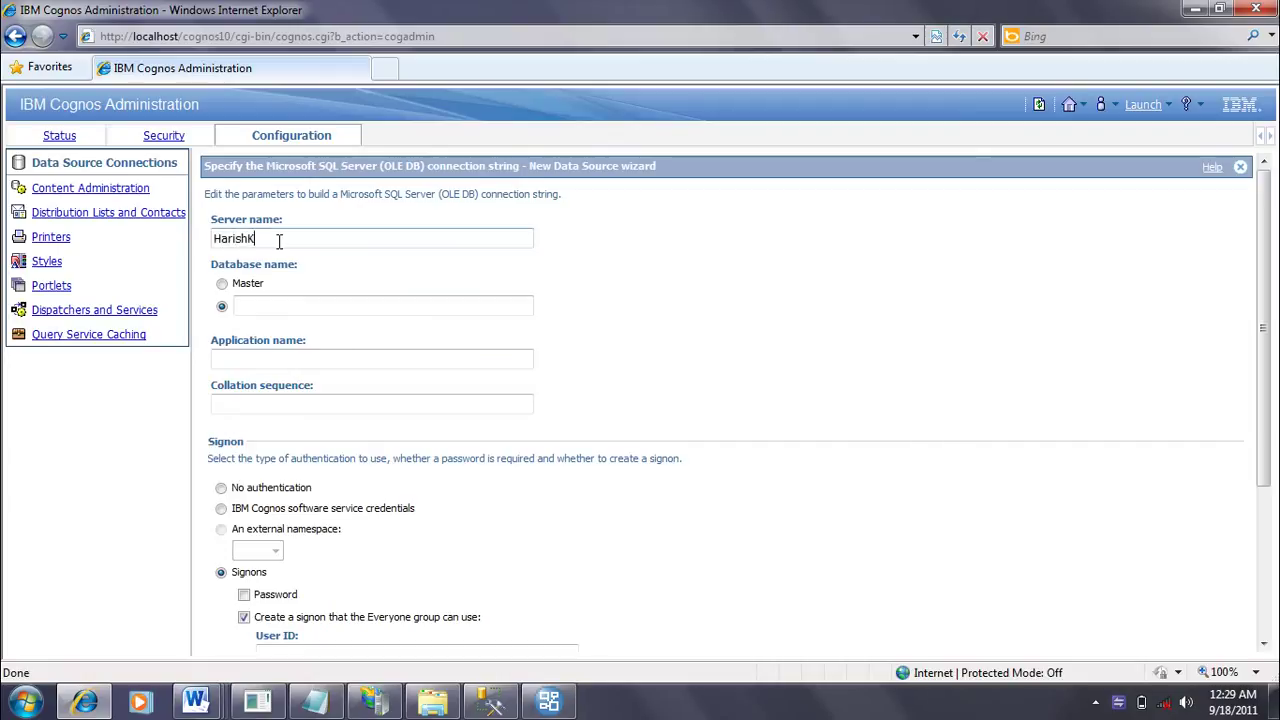
click(261, 304)
text(GOSALESDW)
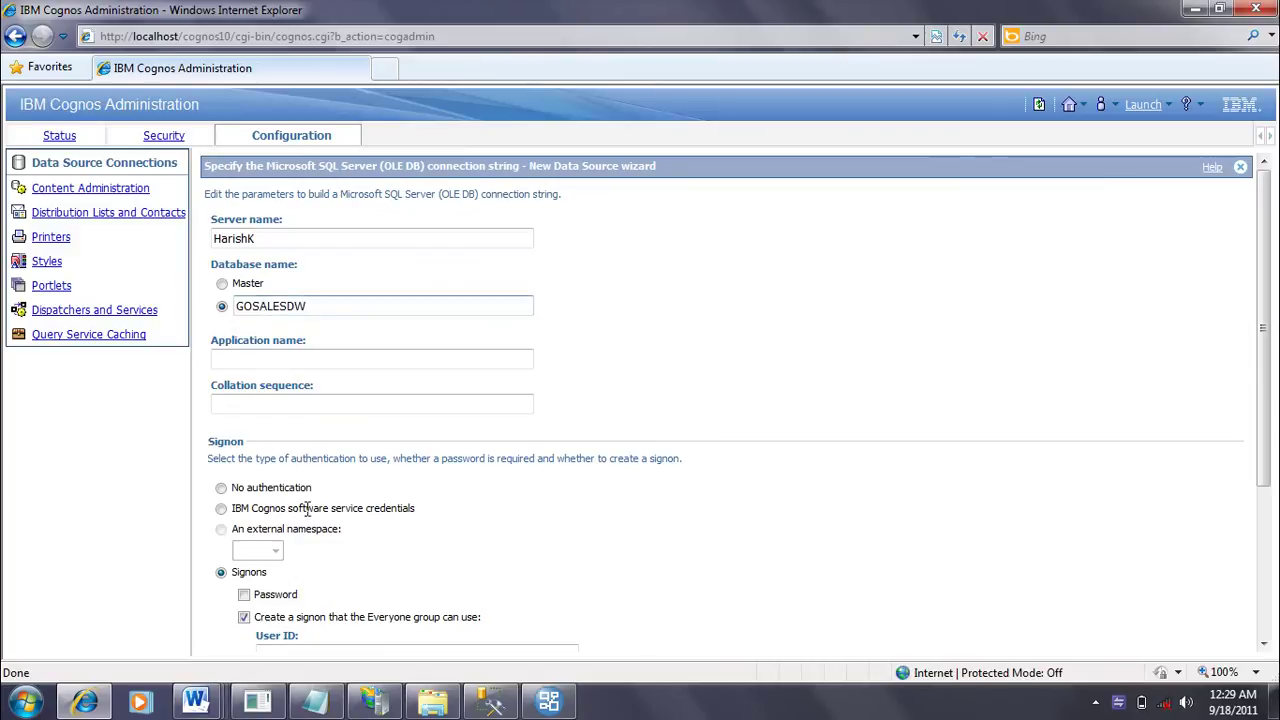
scroll(237, 528, down, 4)
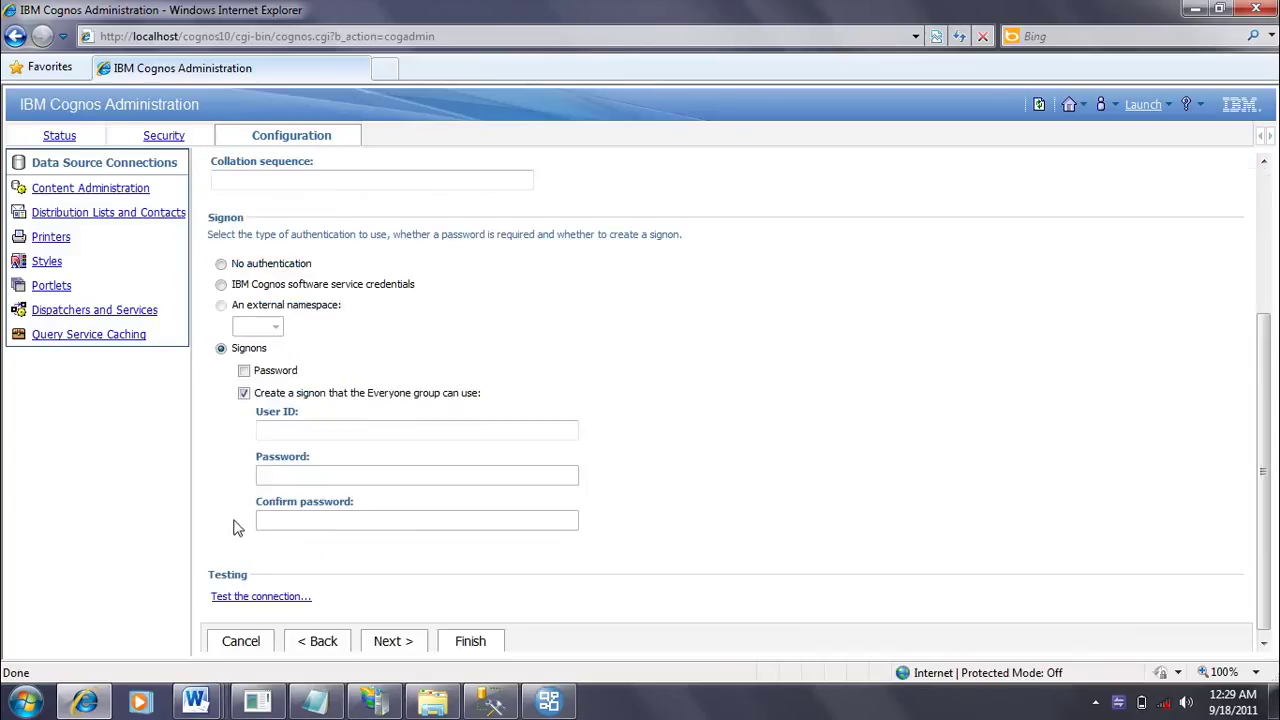
click(221, 285)
Step: Test the GOSALESDW database connection, check the status and close the test results and test page
scroll(300, 506, down, 1)
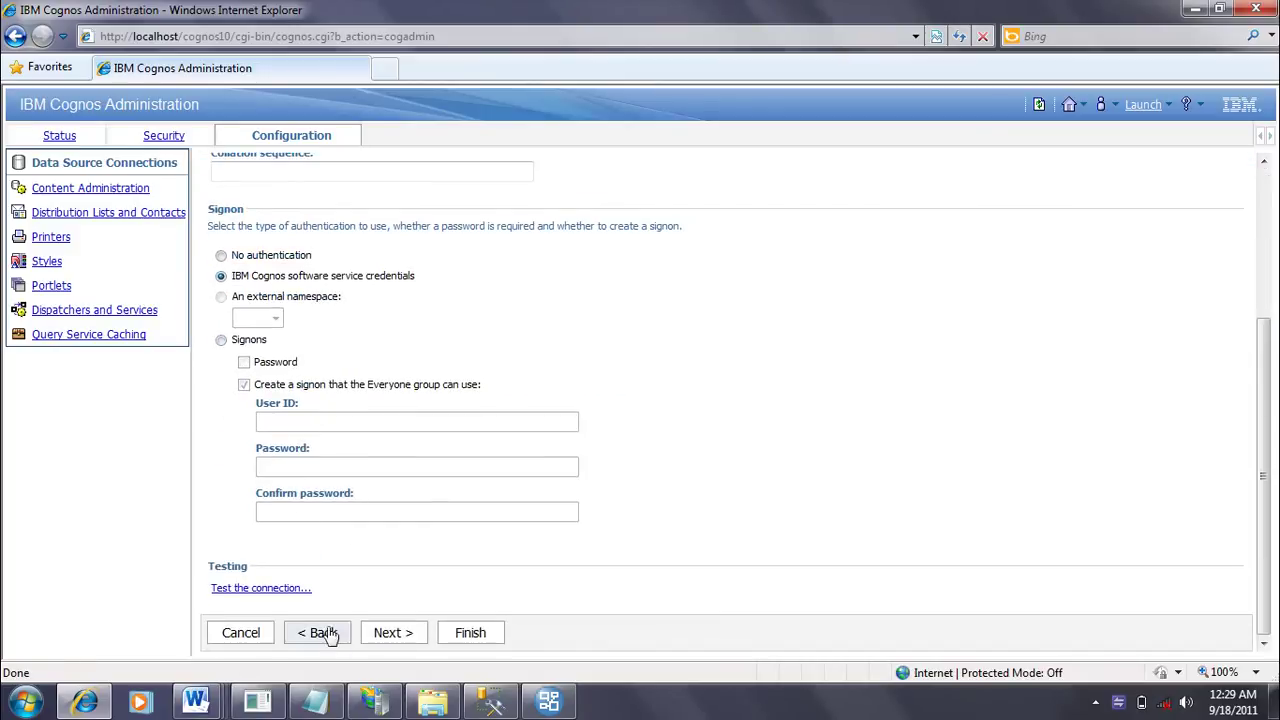
click(274, 589)
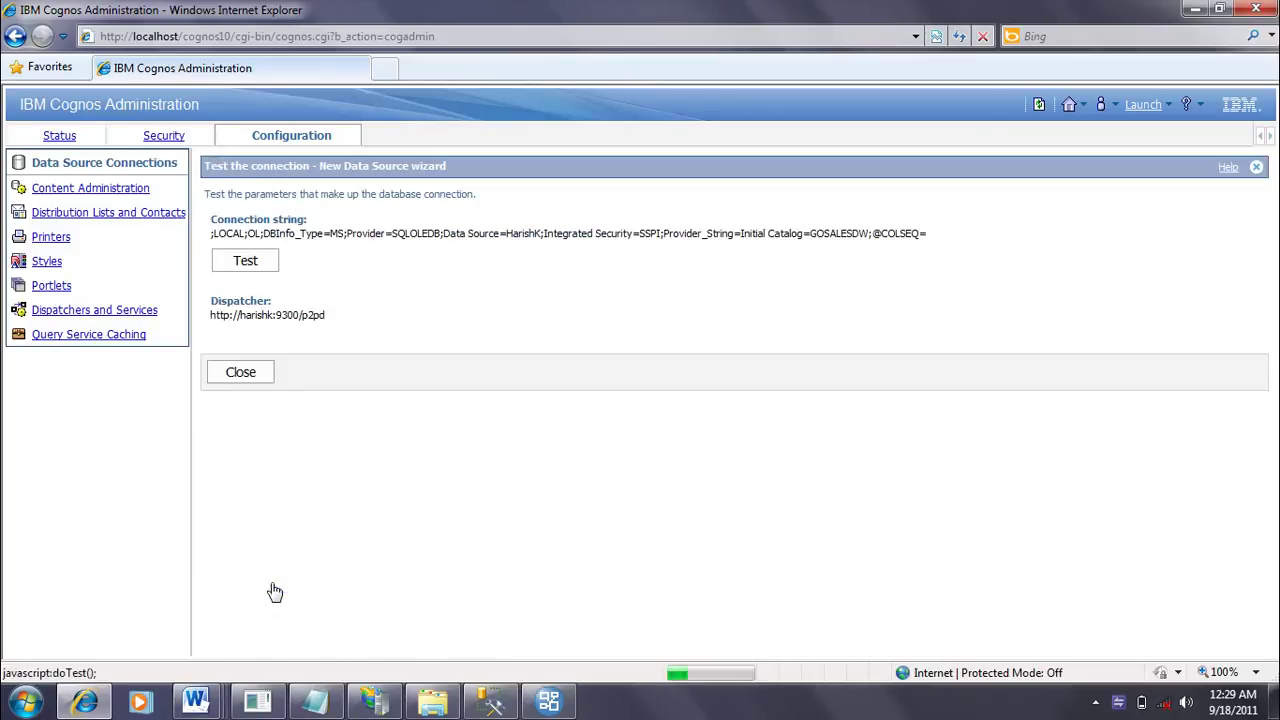
click(240, 261)
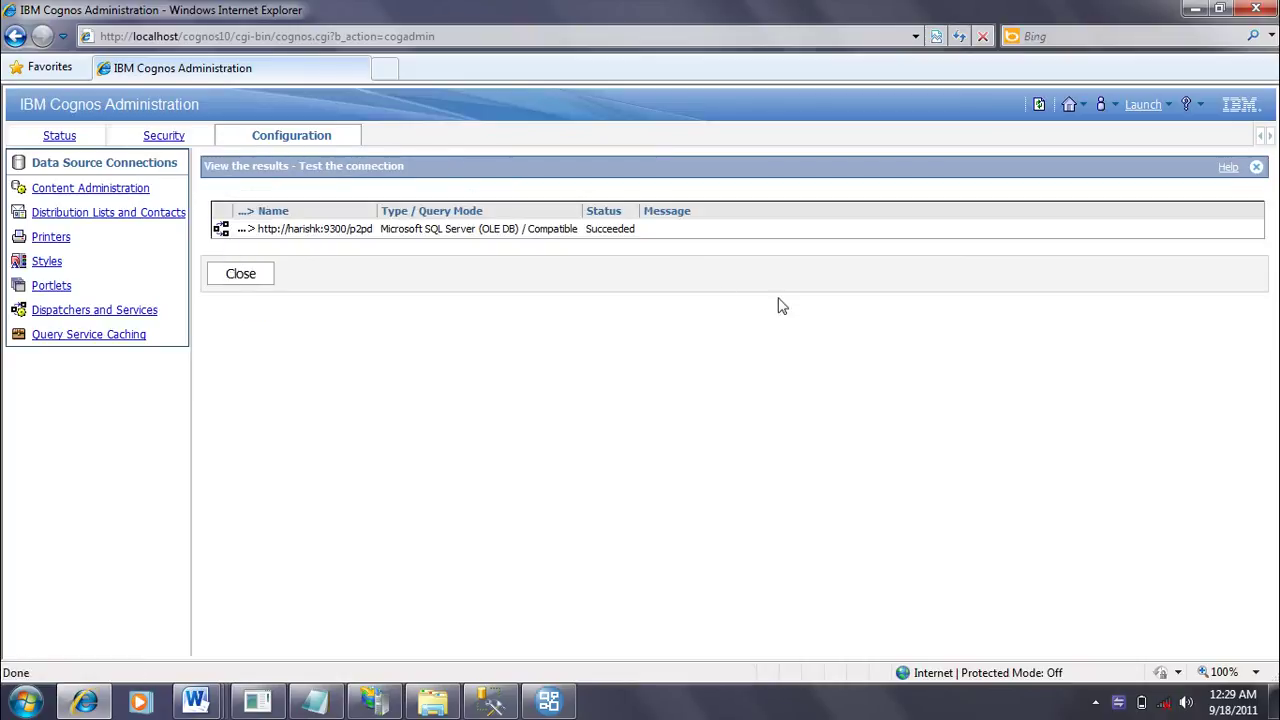
drag(585, 229, 692, 246)
click(263, 280)
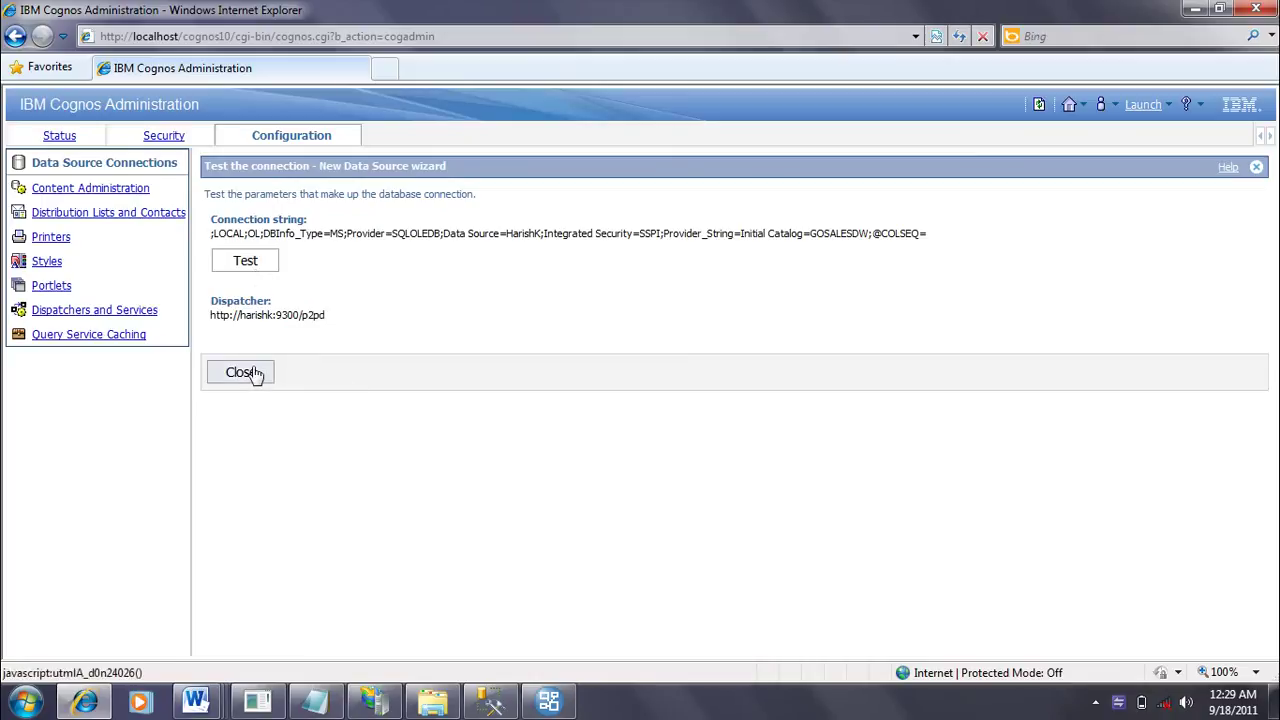
click(255, 373)
Step: Finish creating the GOSALESDW data source without setting any database commands
scroll(520, 400, down, 3)
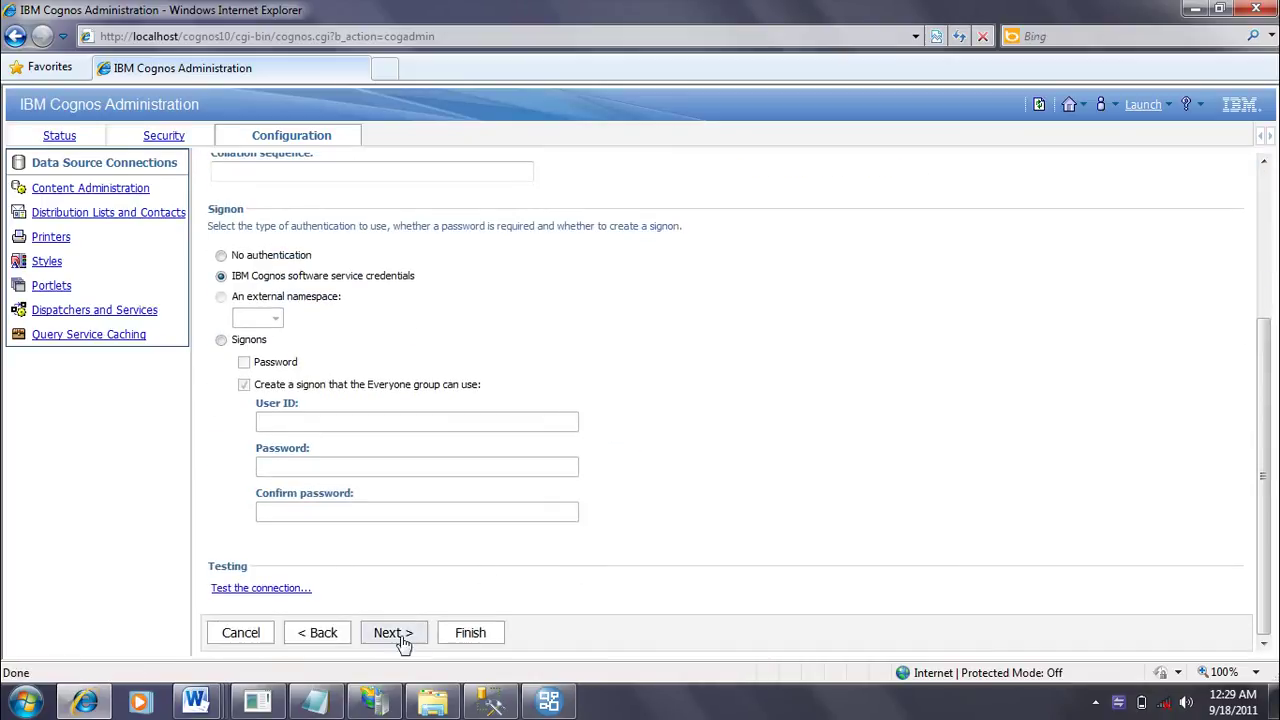
click(398, 630)
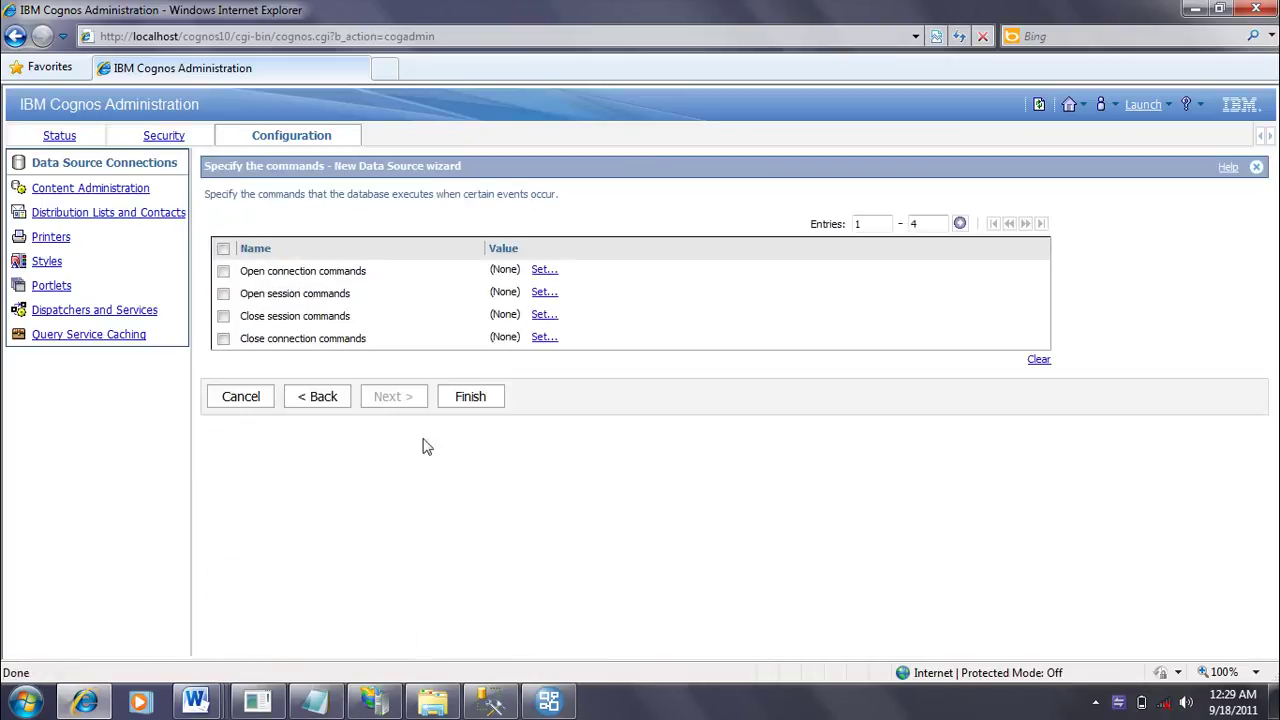
click(468, 397)
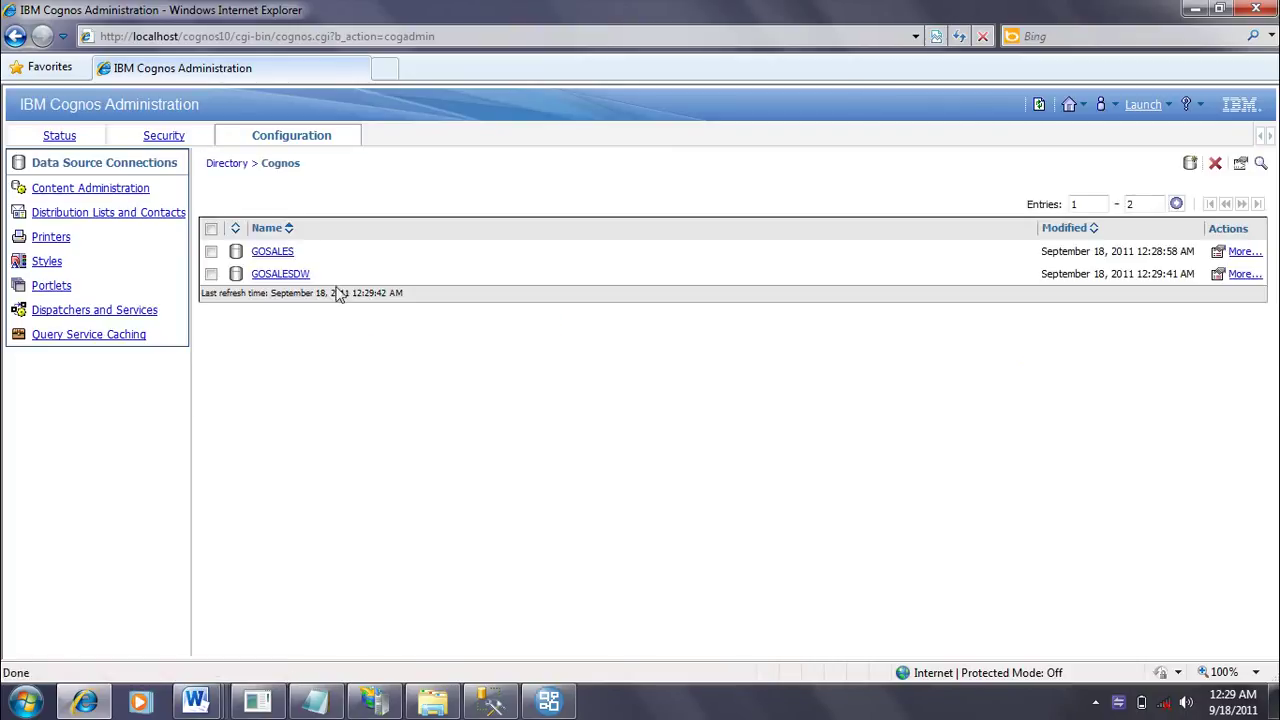
Step: Switch to IBM Cognos Framework Manager, start opening an existing project and browse to C:\Program Files (x86)\ibm\cognos\c10
click(548, 700)
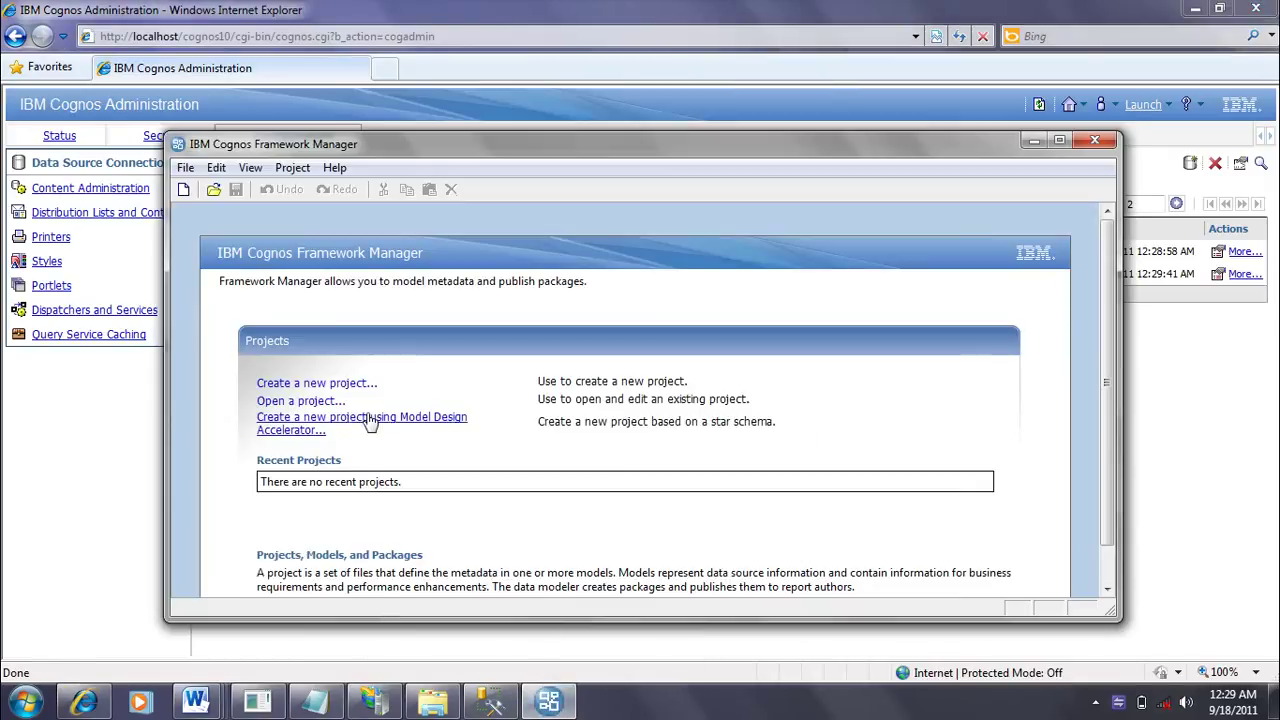
click(321, 404)
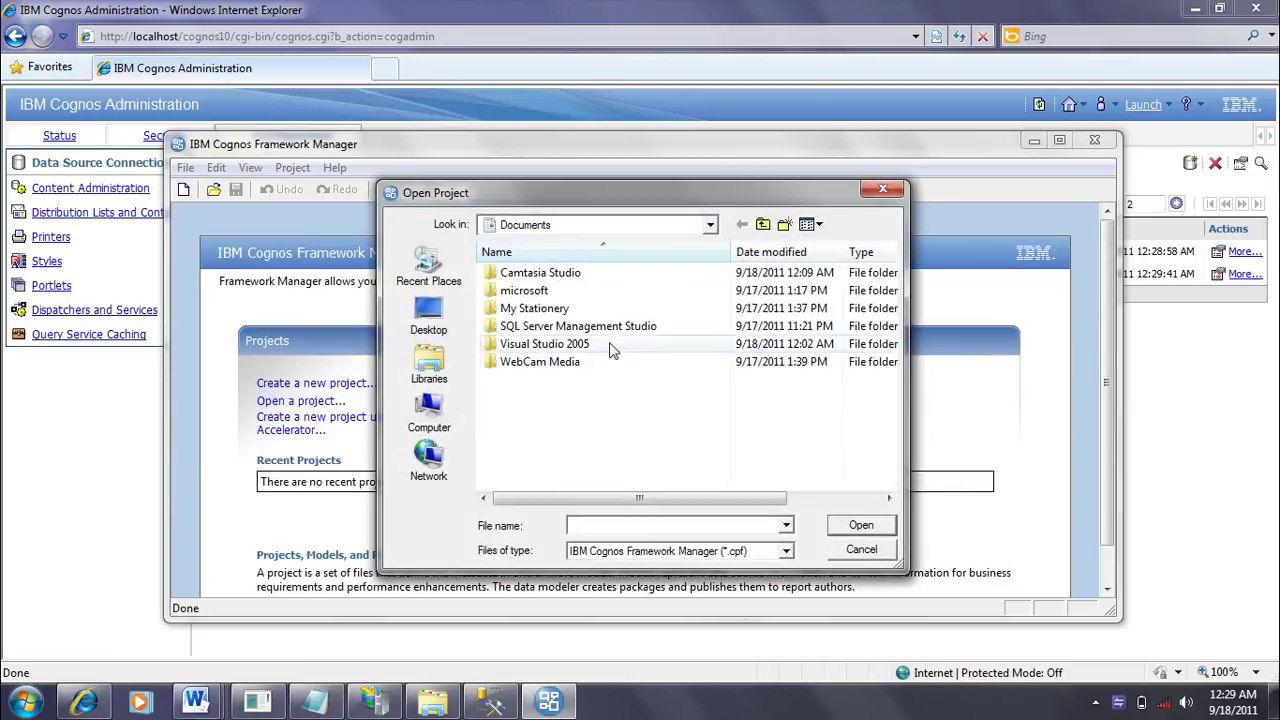
click(428, 415)
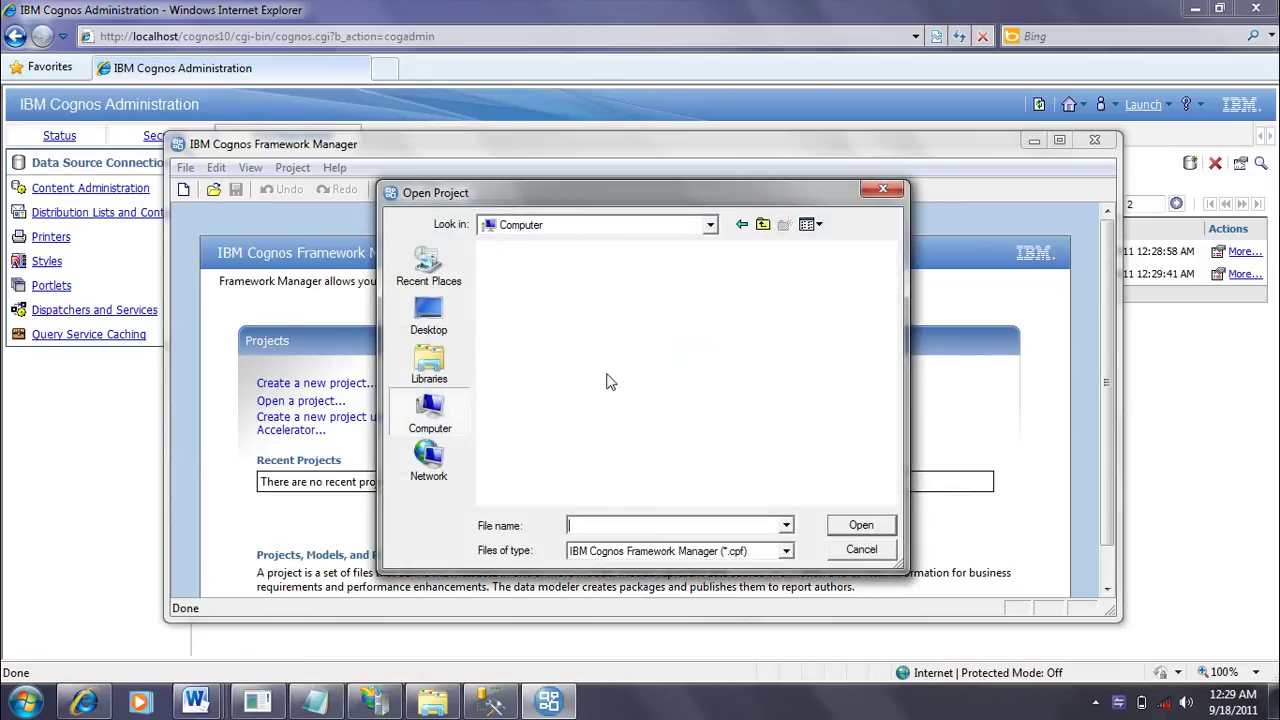
double_click(576, 293)
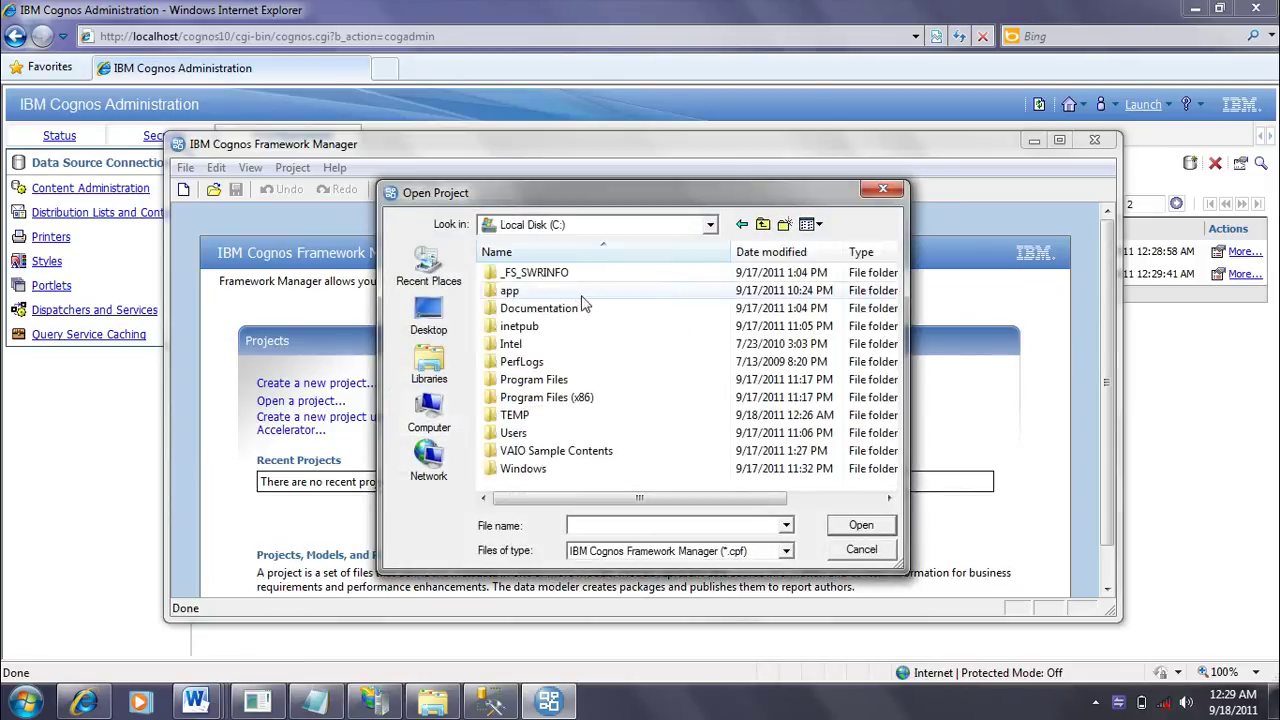
double_click(577, 400)
scroll(580, 420, down, 3)
scroll(590, 430, up, 2)
scroll(600, 435, down, 2)
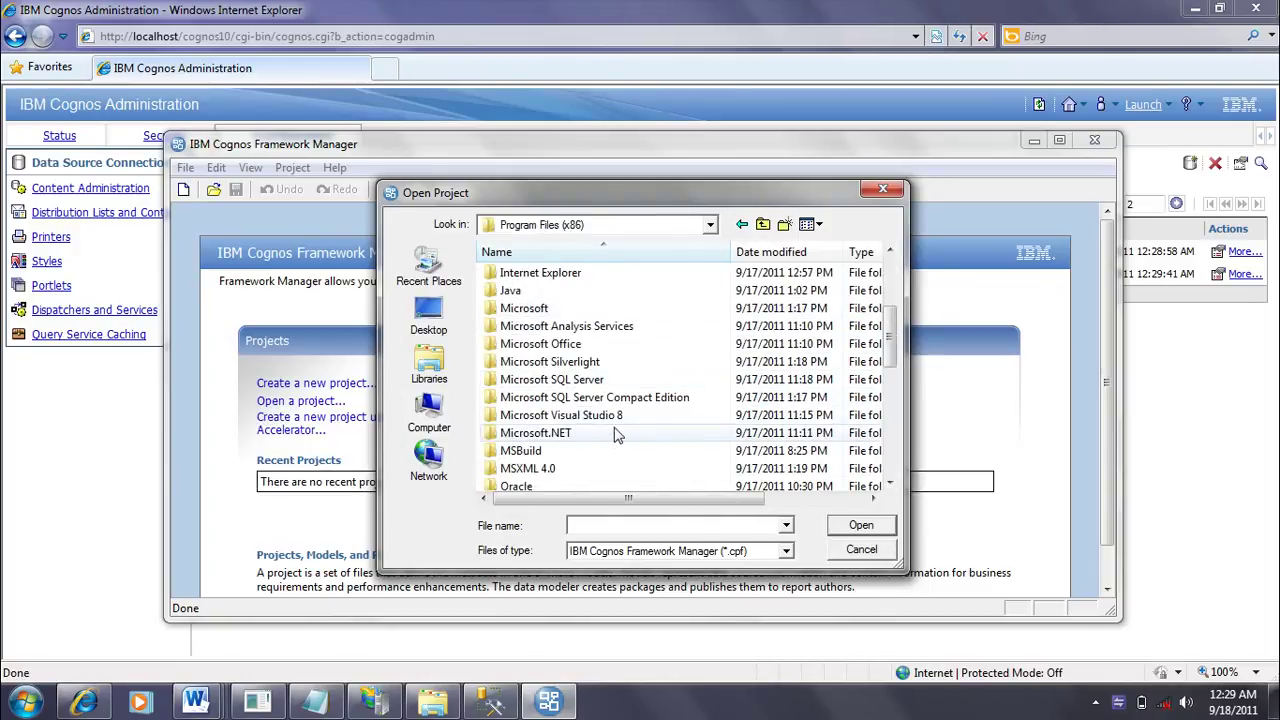
scroll(617, 441, up, 3)
double_click(527, 399)
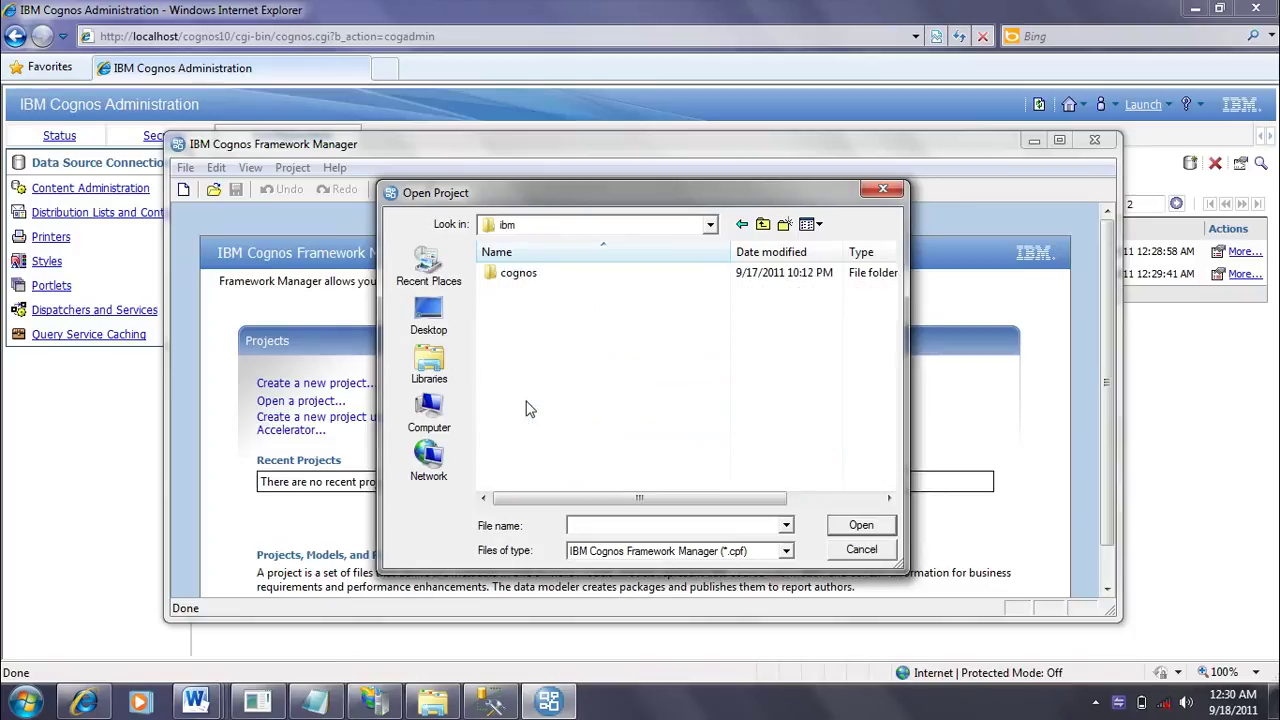
double_click(530, 276)
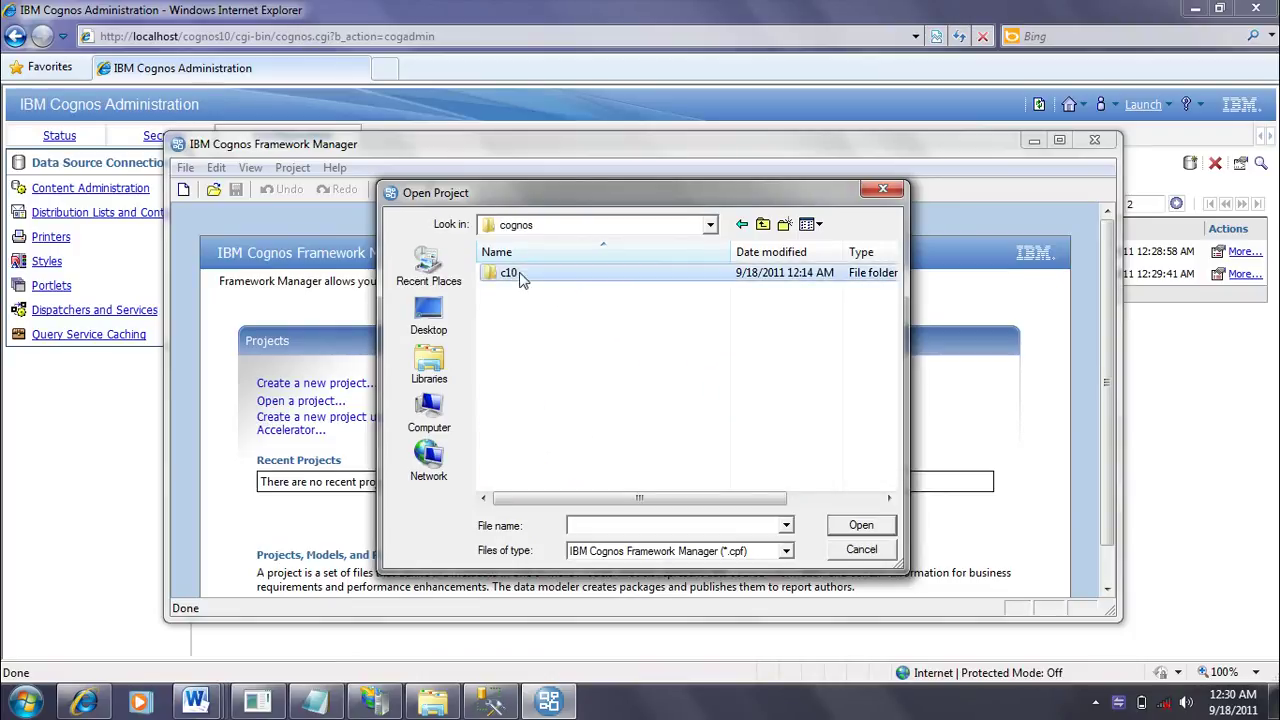
double_click(515, 275)
Step: Open the great_outdoors_sales project from webcontent\samples\models\great_outdoors_sales and maximize the Framework Manager window
scroll(577, 355, down, 5)
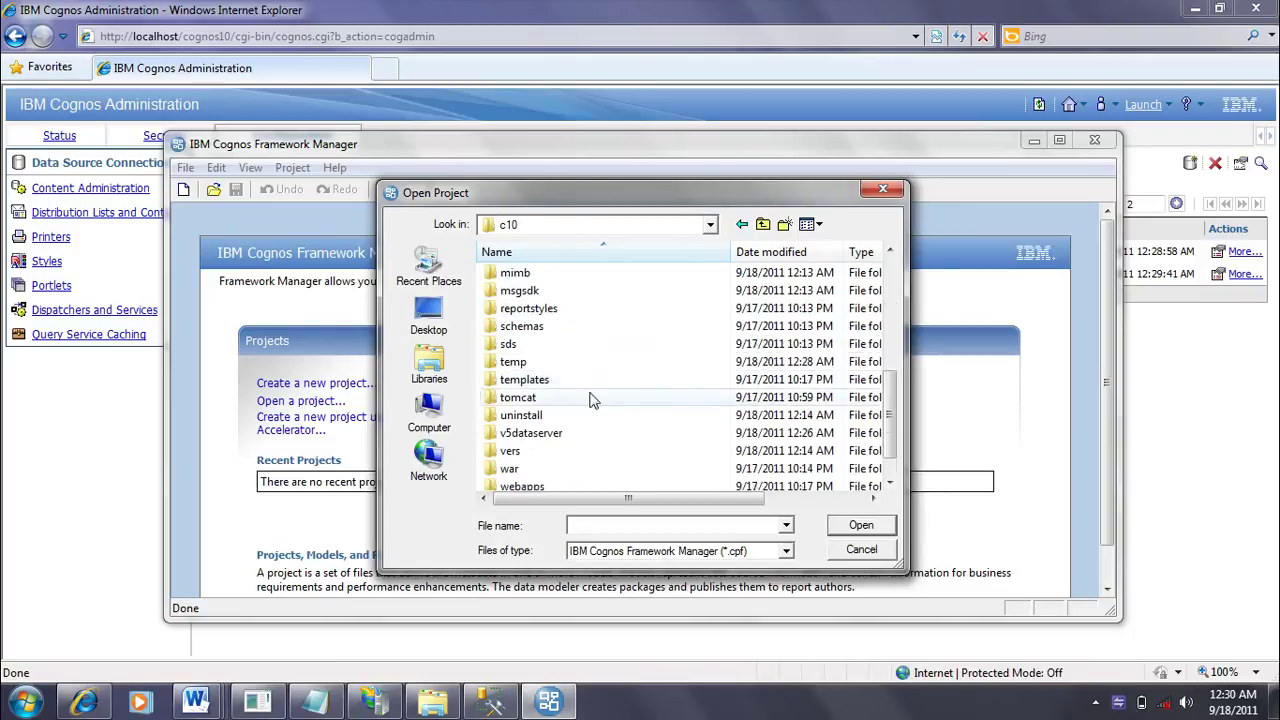
scroll(588, 390, down, 1)
double_click(563, 480)
scroll(569, 400, down, 10)
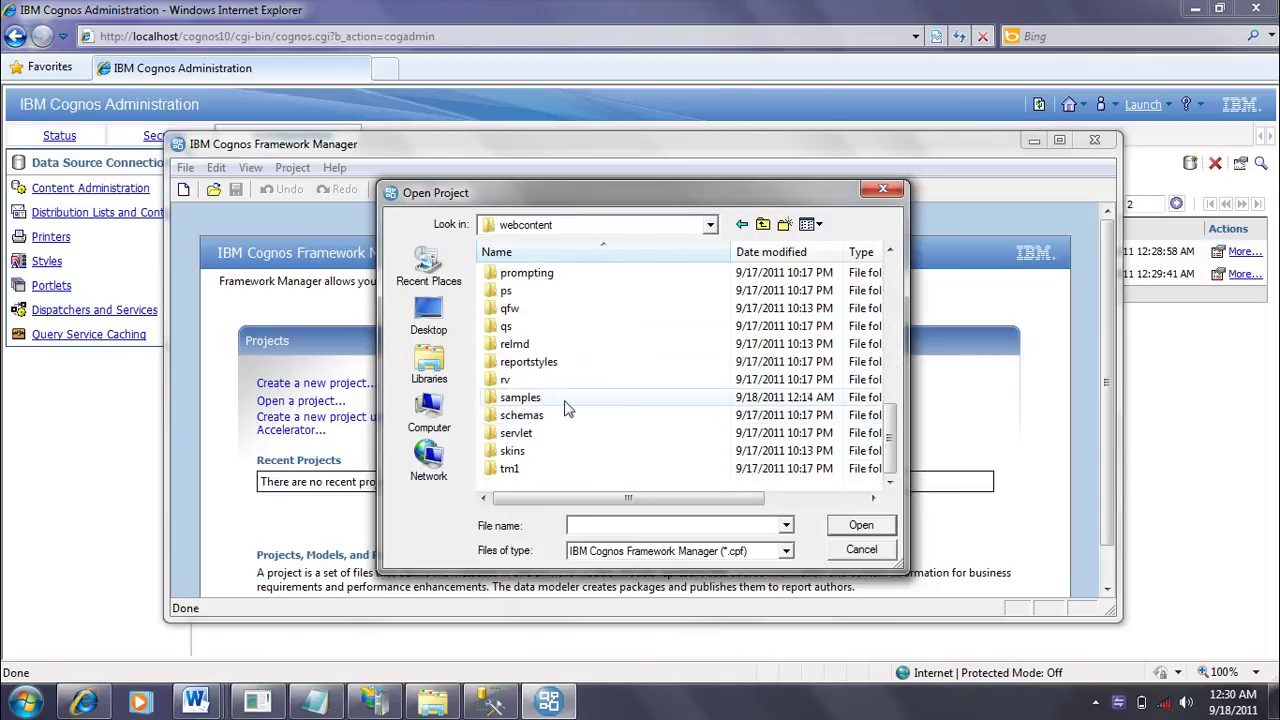
double_click(565, 400)
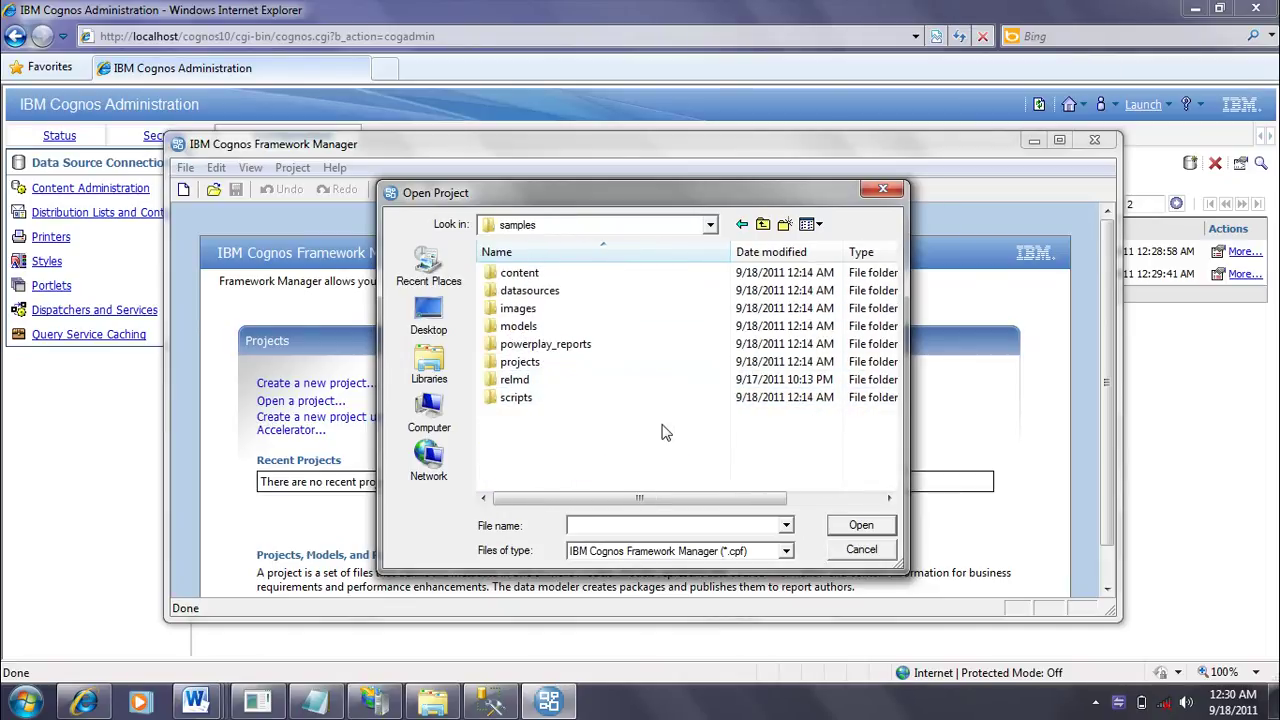
double_click(570, 328)
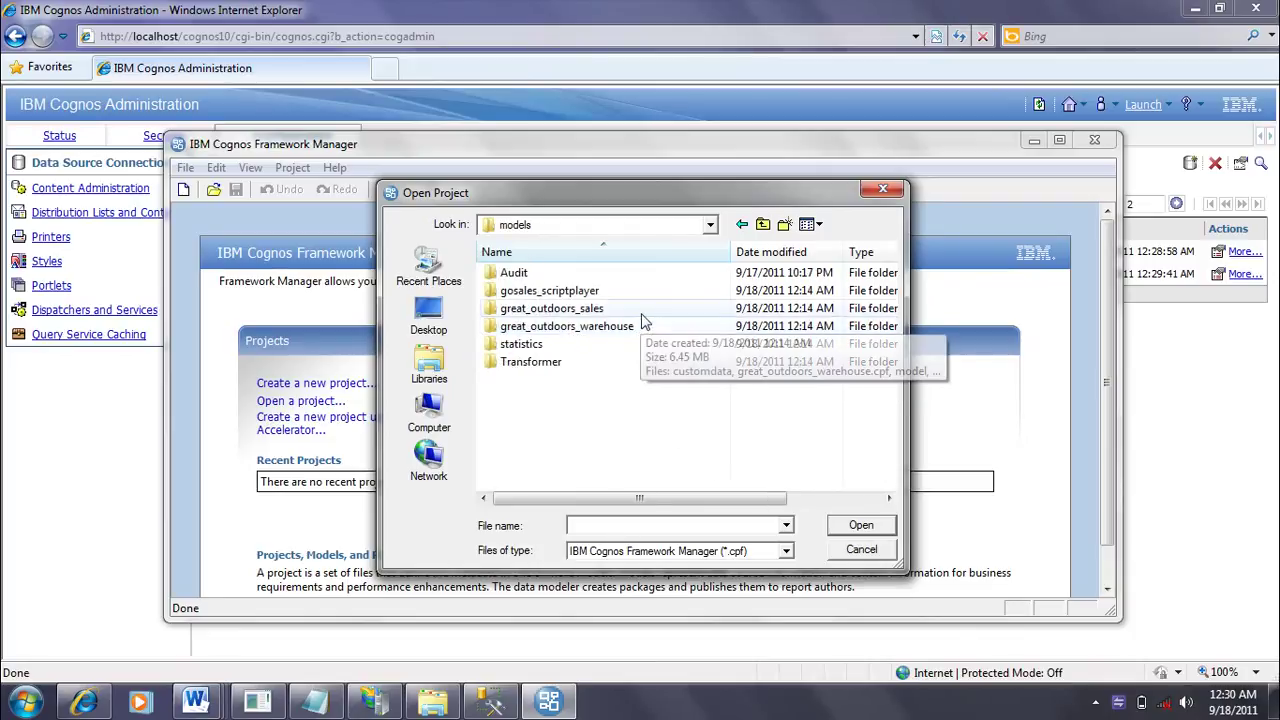
double_click(644, 314)
double_click(595, 276)
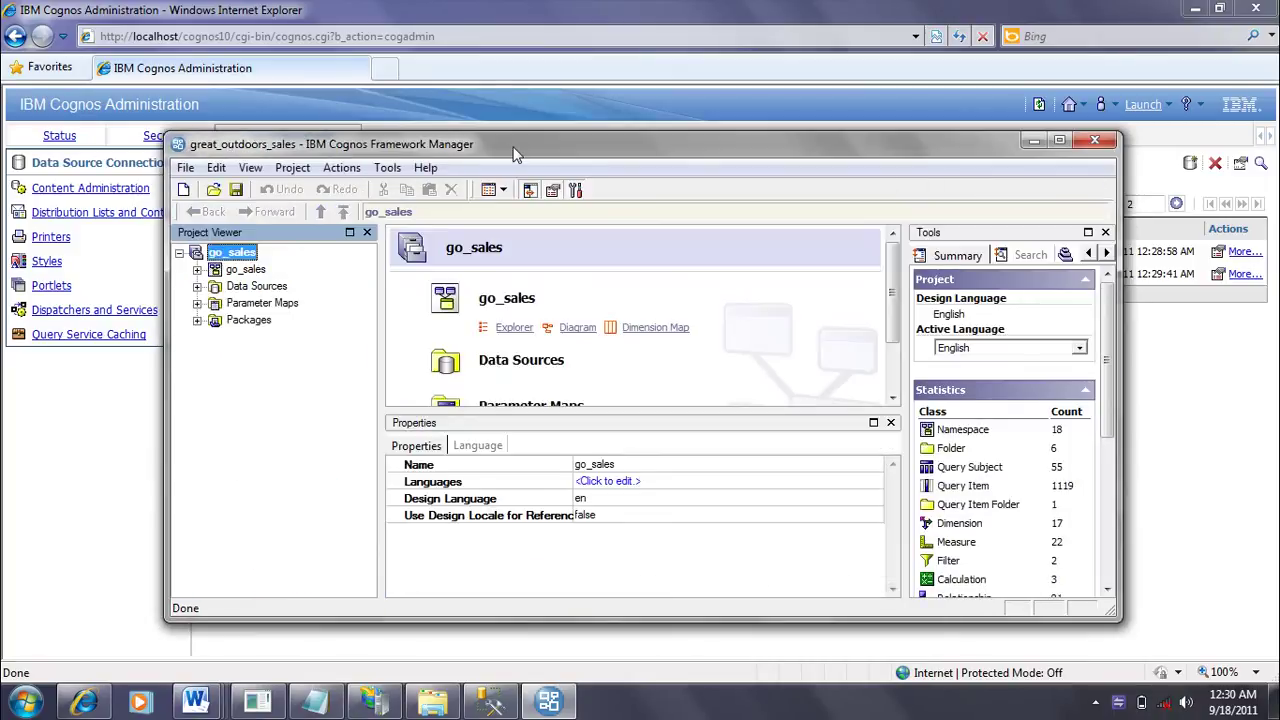
double_click(515, 145)
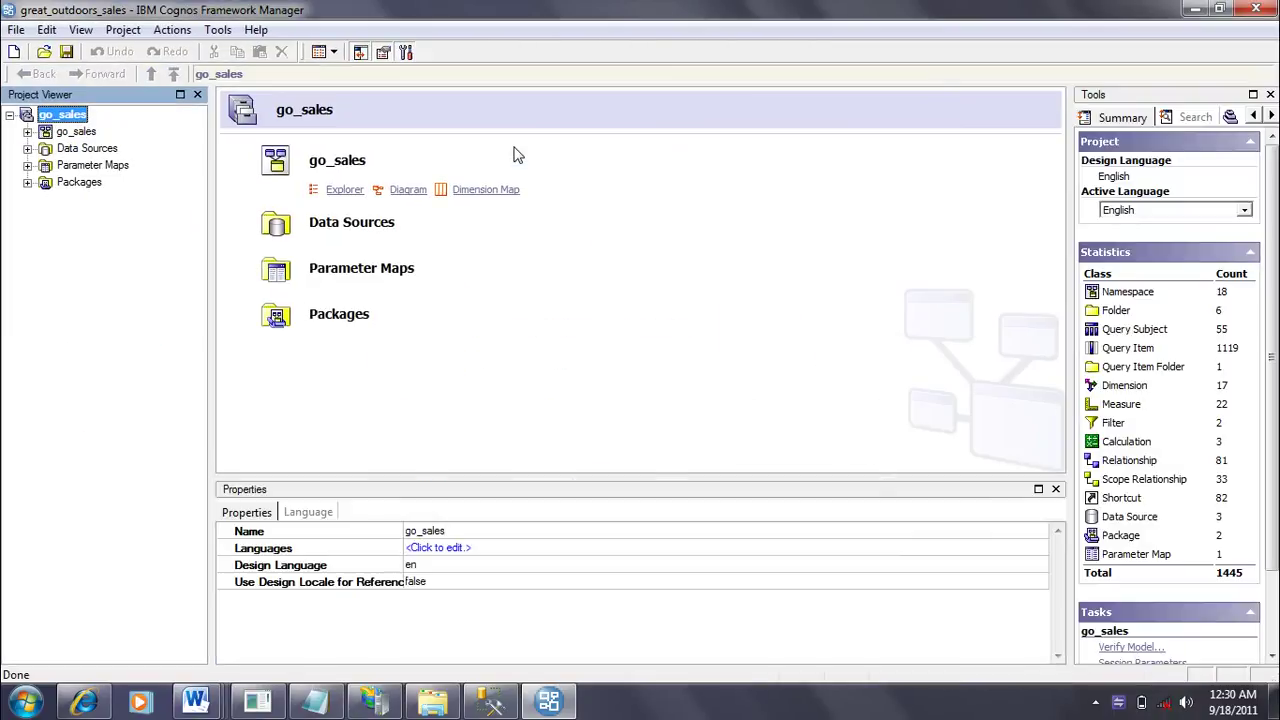
Step: Set the Content Manager Data Source of the gosales data source to GOSALES, copying the name from its Schema property
click(28, 149)
click(82, 168)
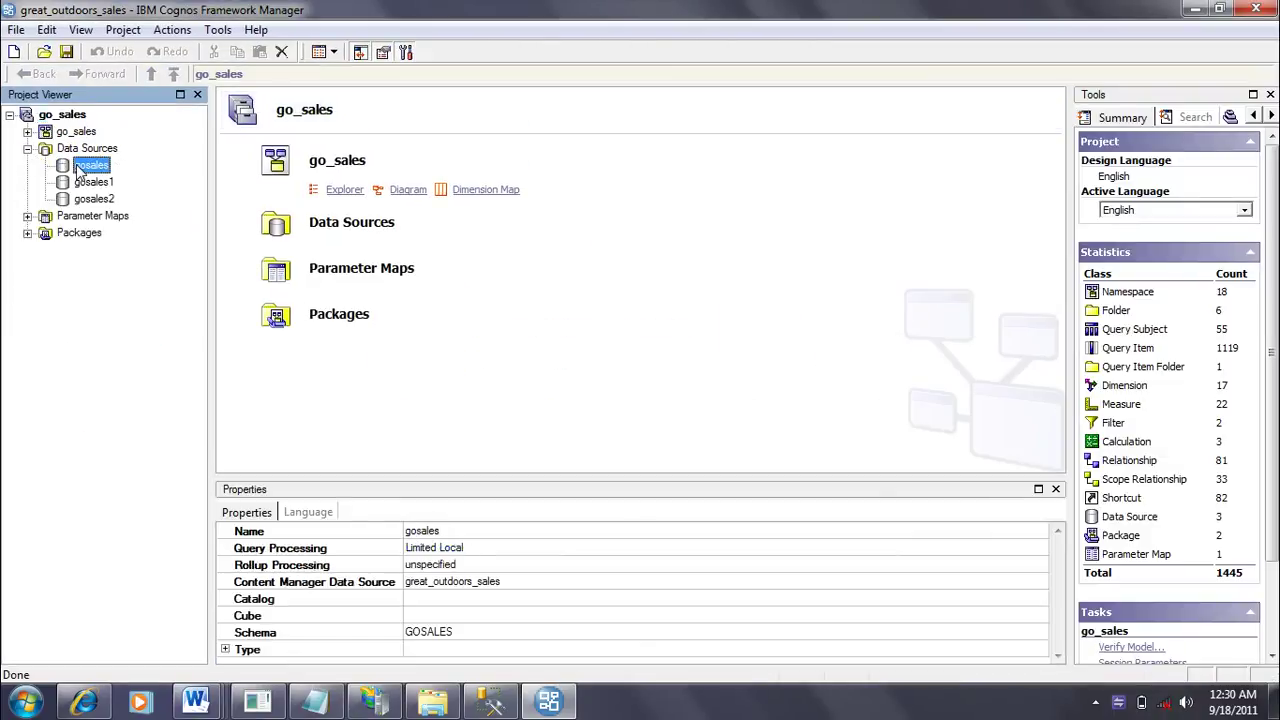
click(515, 585)
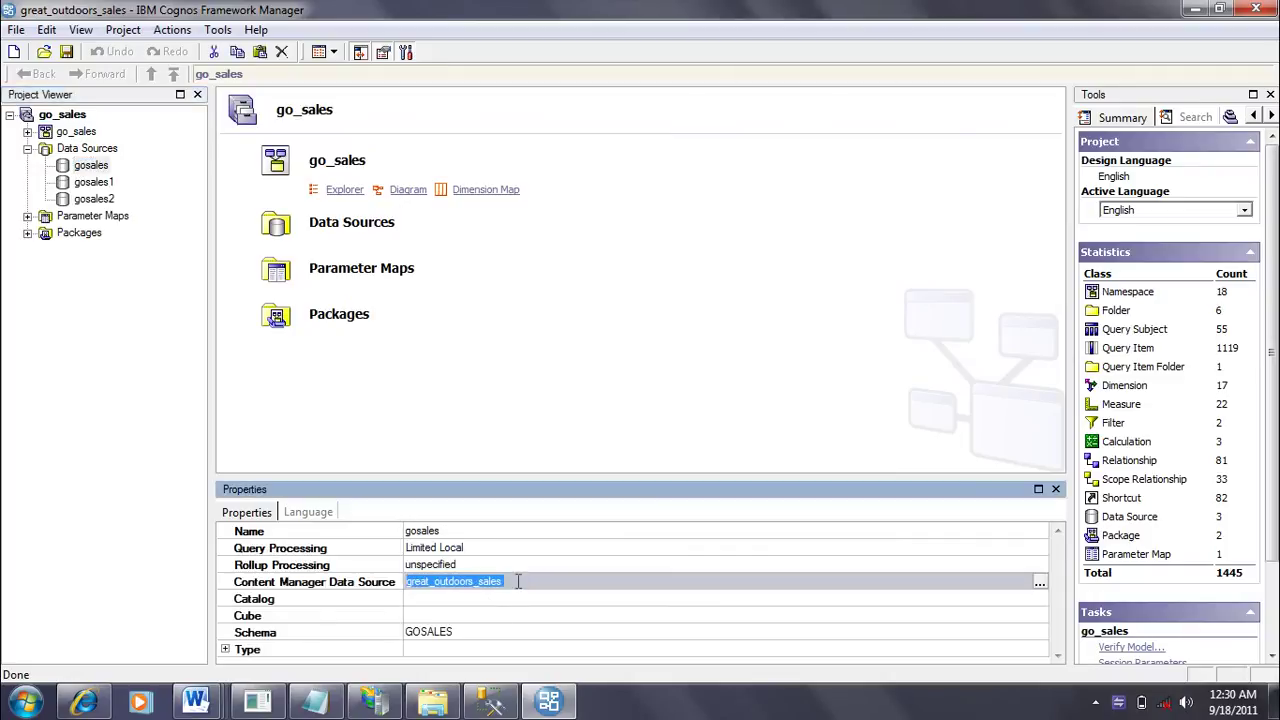
click(462, 630)
key(ctrl+c)
click(512, 583)
click(1039, 584)
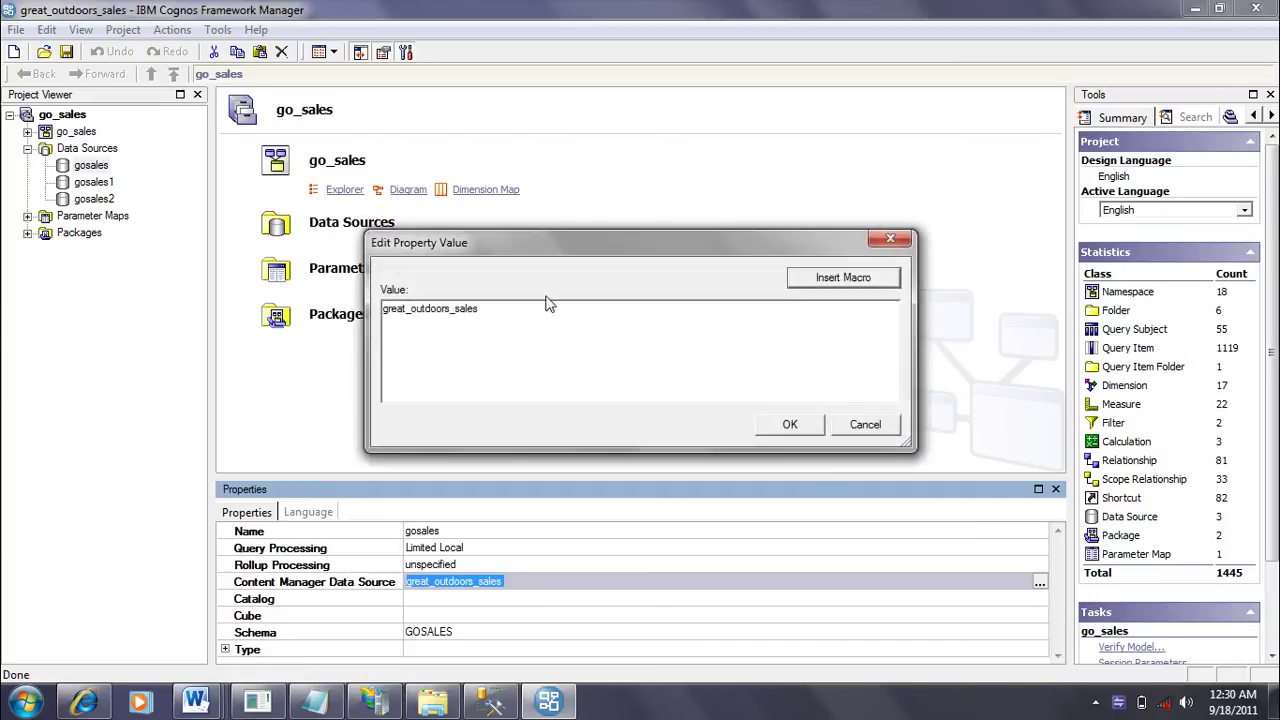
drag(540, 321, 204, 295)
key(ctrl+v)
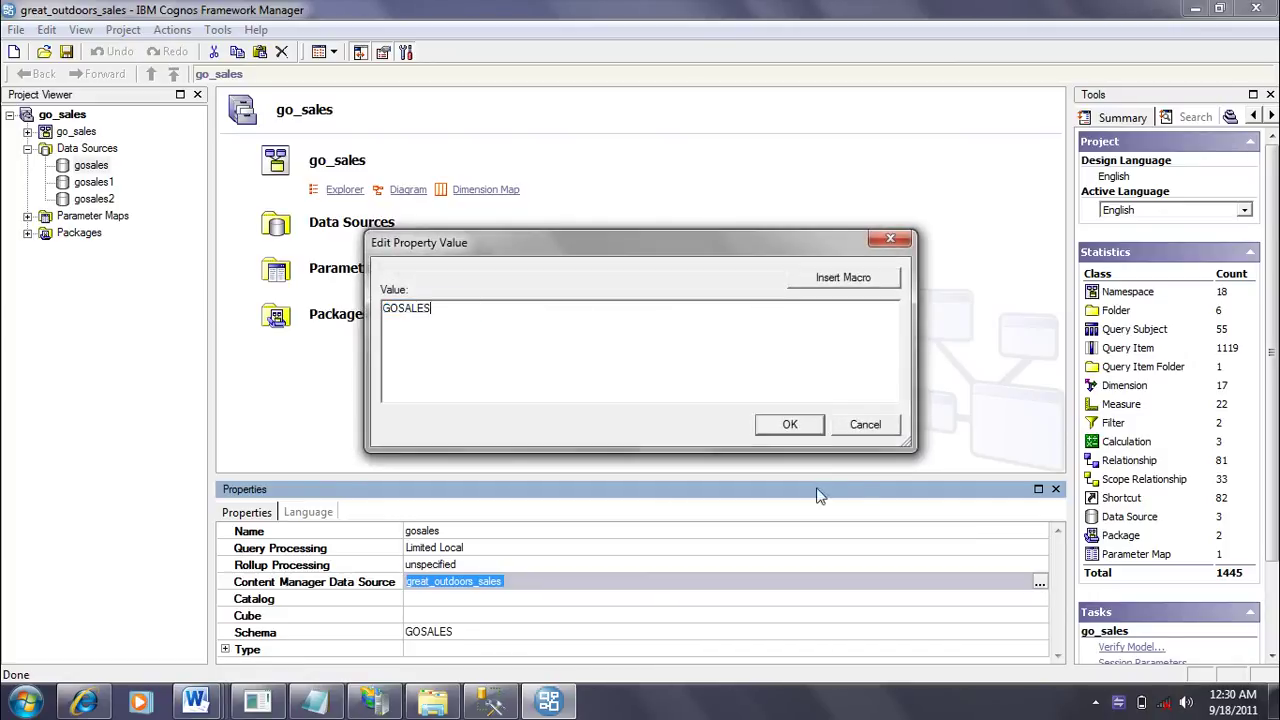
click(792, 432)
Step: Set the Content Manager Data Source of the gosales1 data source to GOSALES
click(84, 184)
click(551, 581)
double_click(551, 581)
key(ctrl+a)
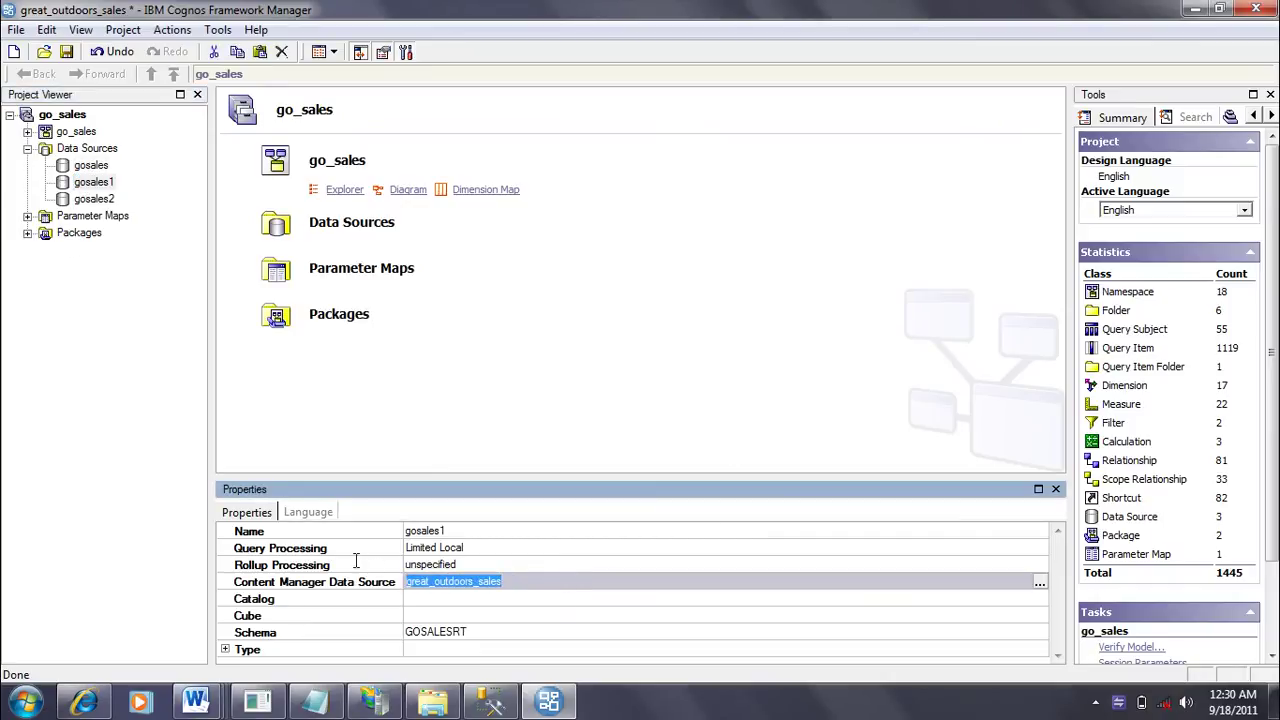
text(GOSALES)
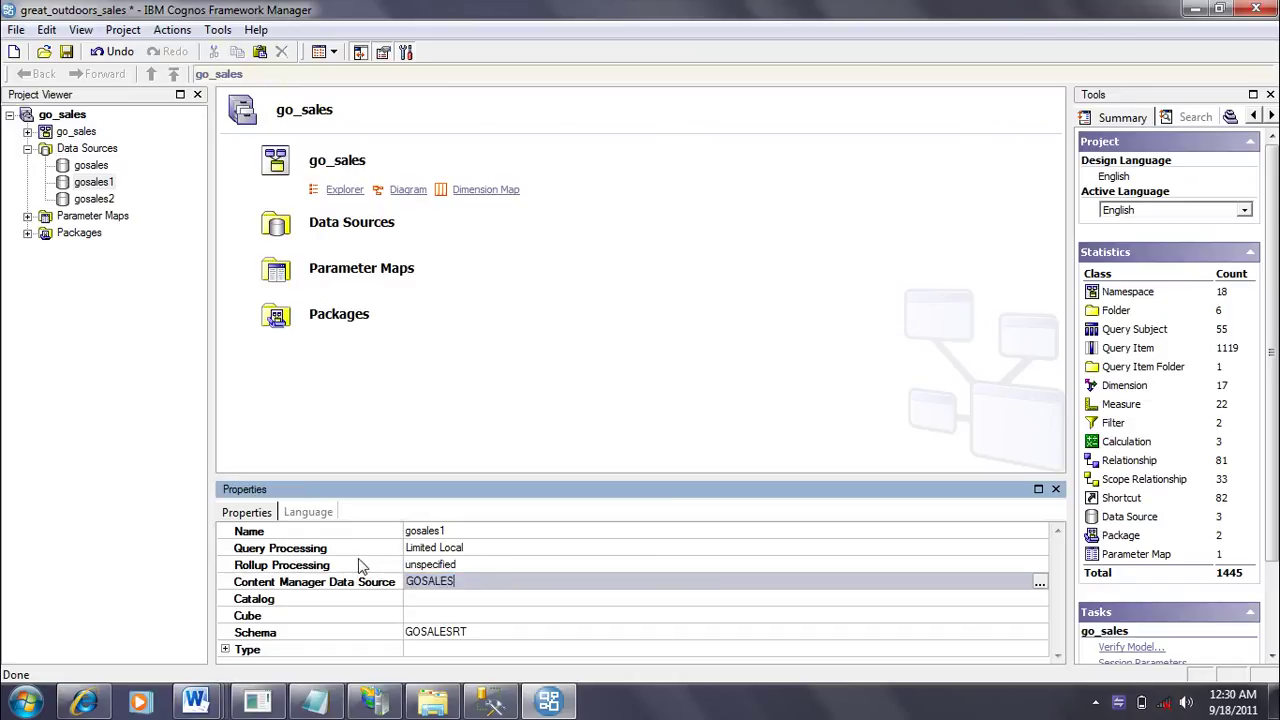
Step: Set the Content Manager Data Source of gosales2 to GOSALES and save the project
click(94, 199)
click(530, 581)
click(530, 581)
drag(530, 581, 397, 581)
key(ctrl+v)
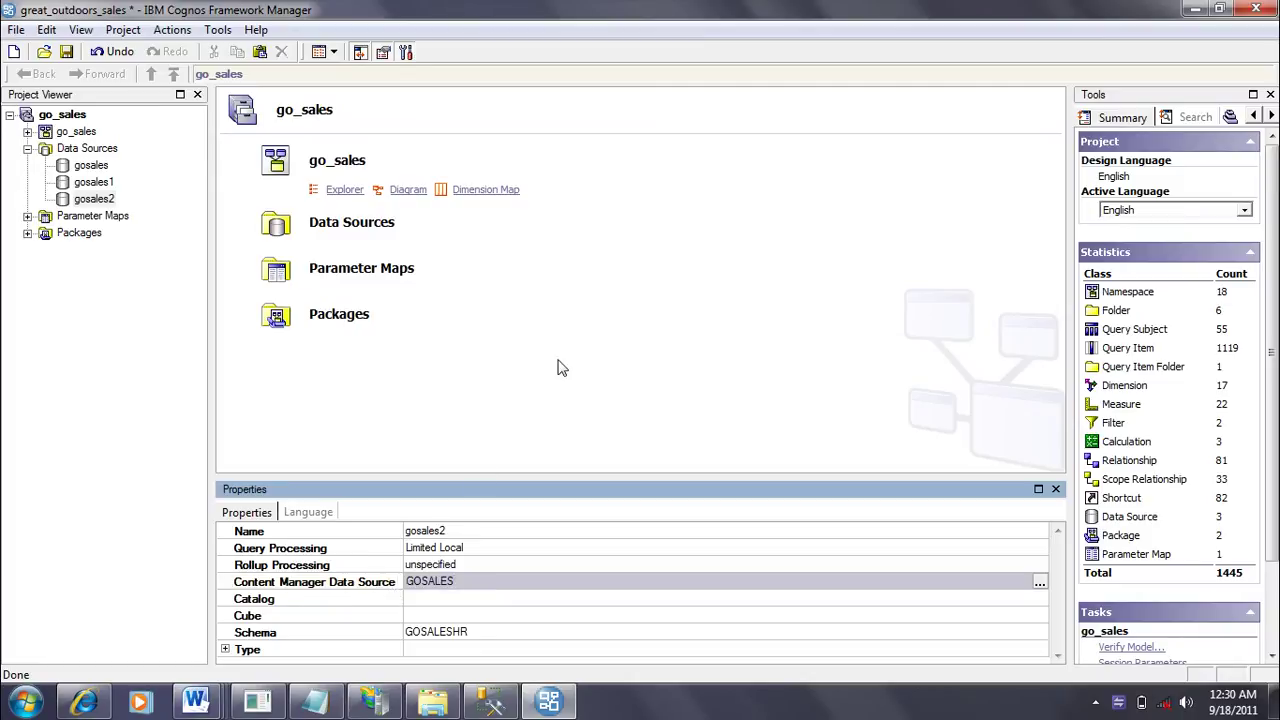
click(562, 368)
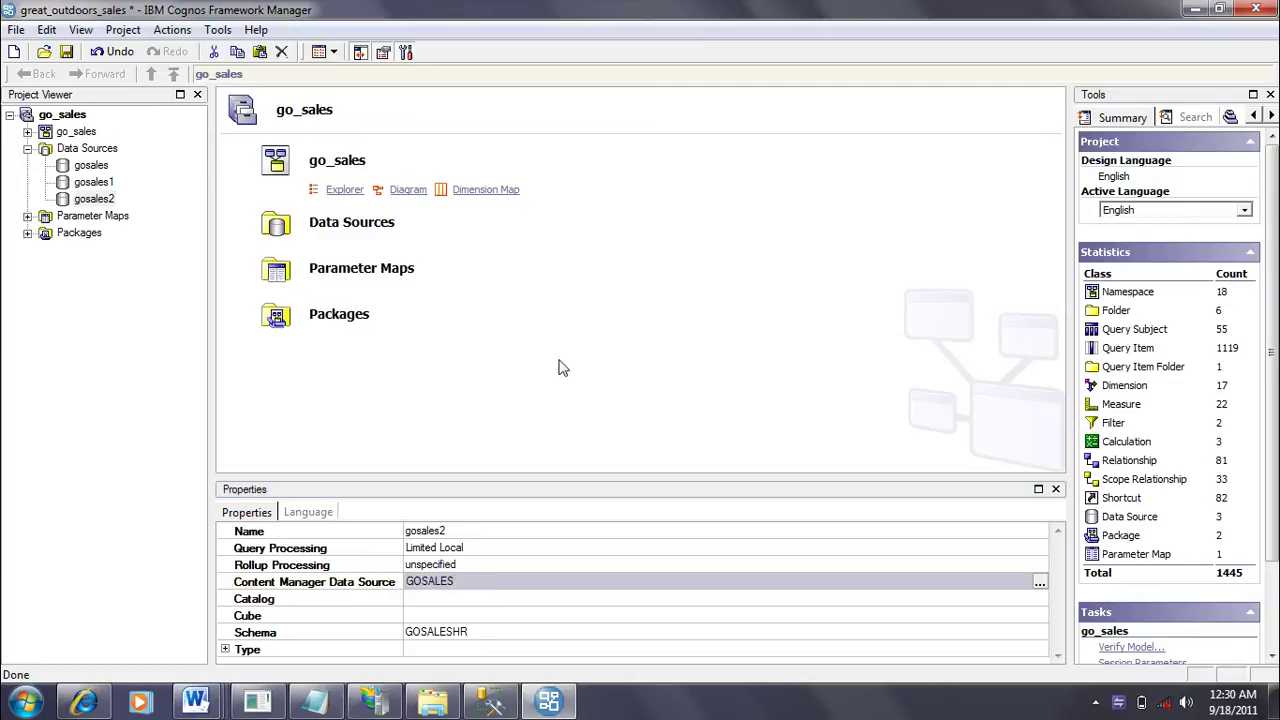
click(66, 52)
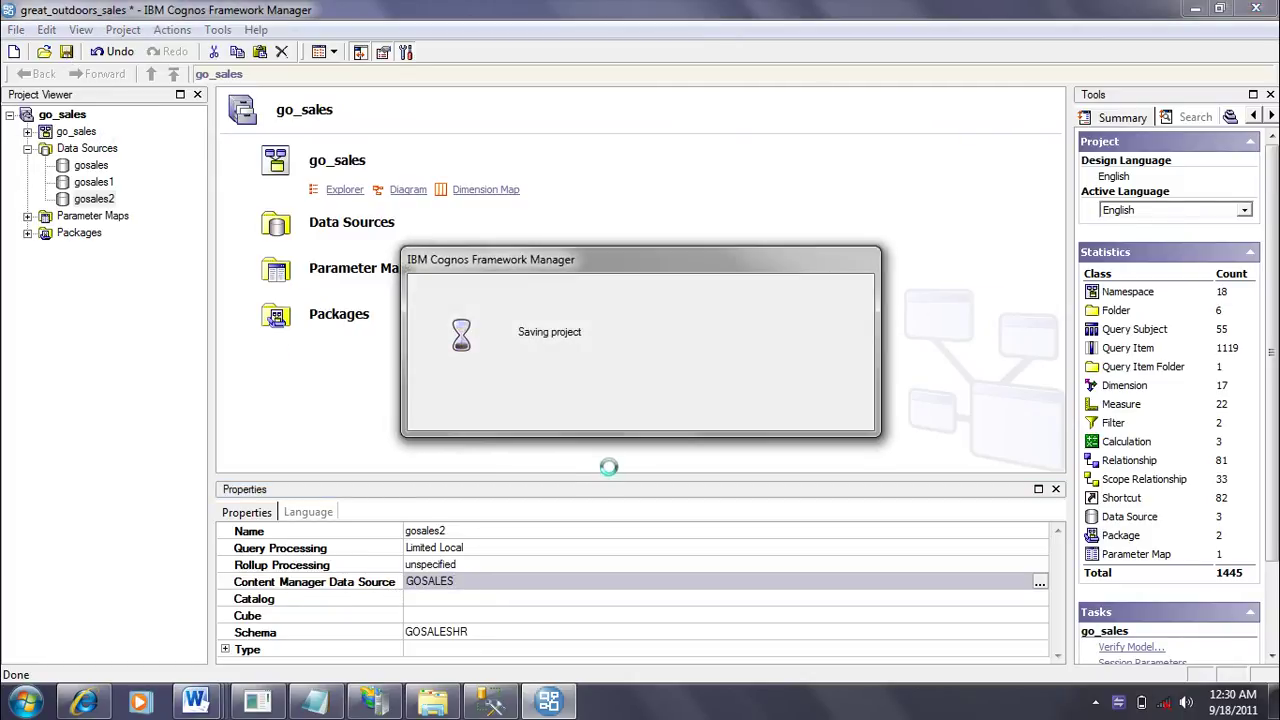
Step: Test the gosales, gosales1 and gosales2 data sources one after another, dismissing each test message
right_click(86, 167)
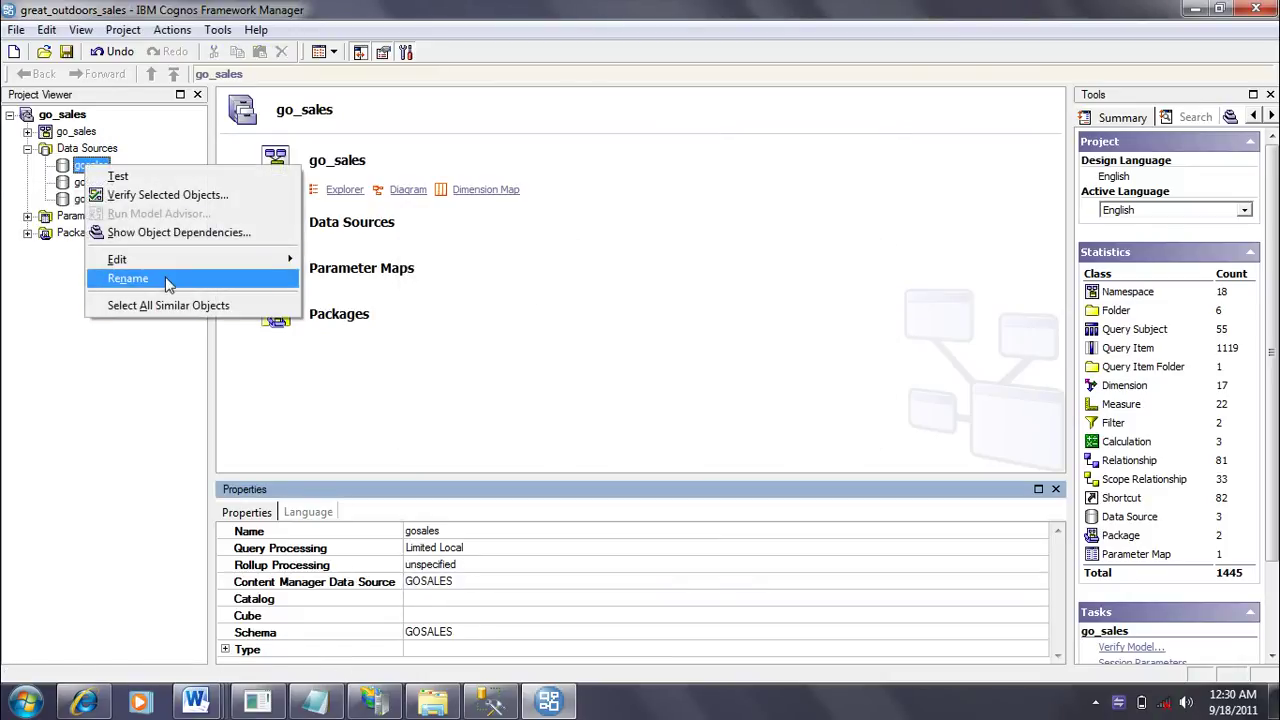
click(122, 176)
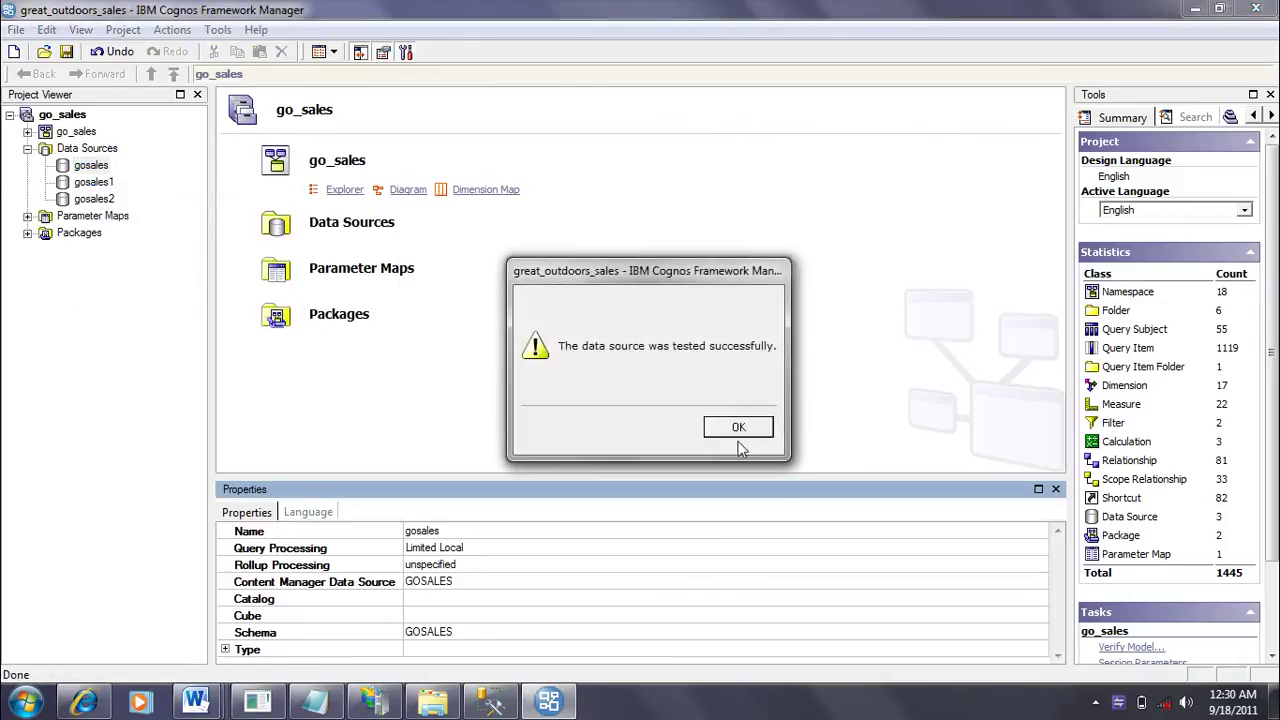
click(733, 425)
right_click(114, 184)
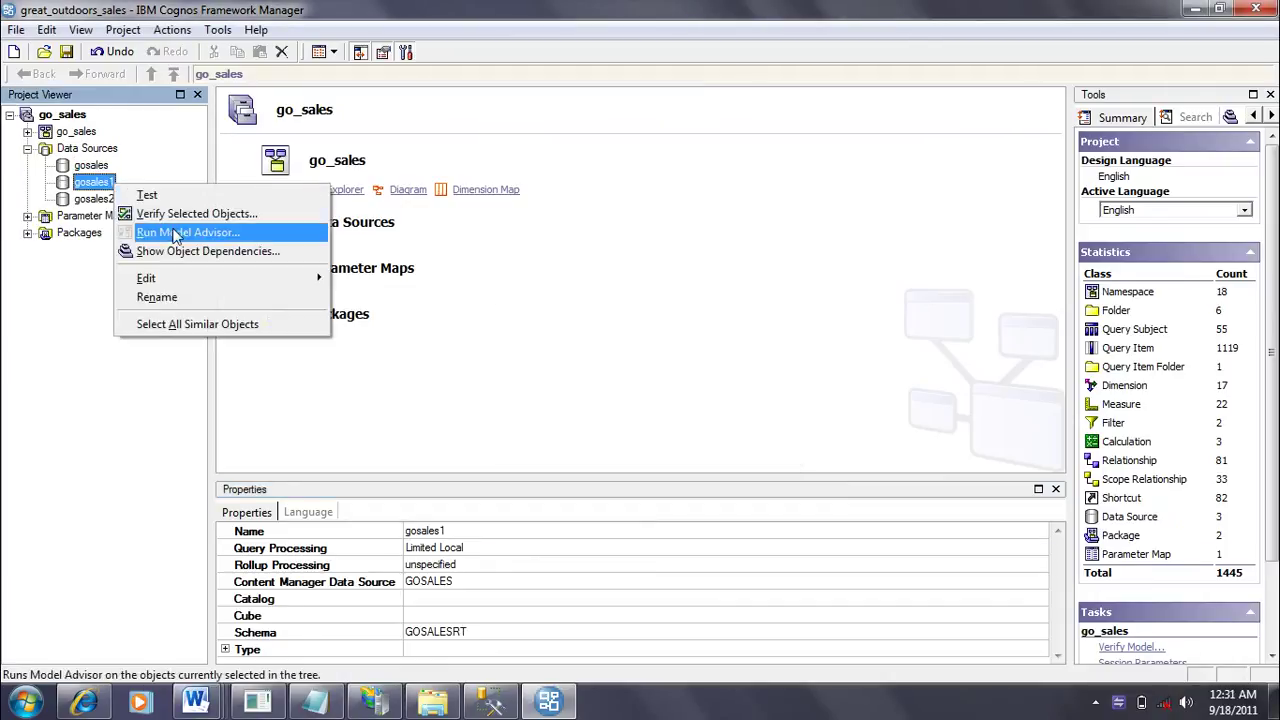
click(177, 194)
click(734, 424)
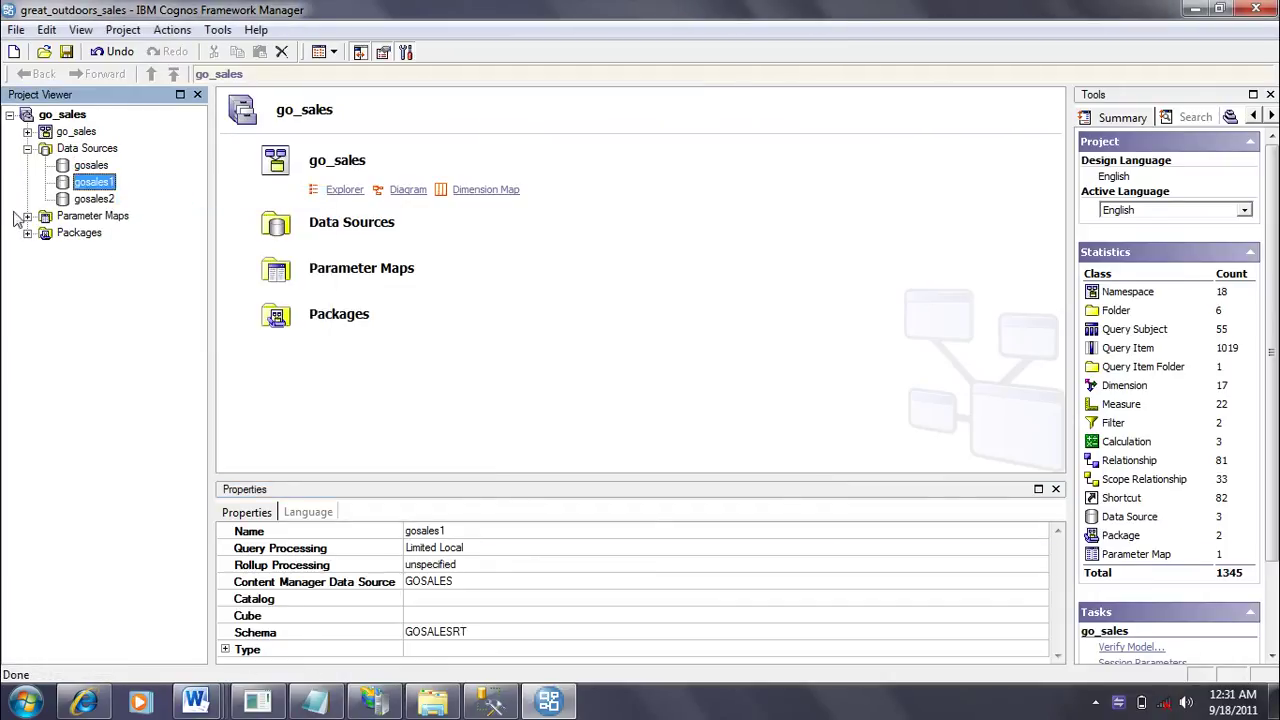
right_click(94, 198)
click(115, 206)
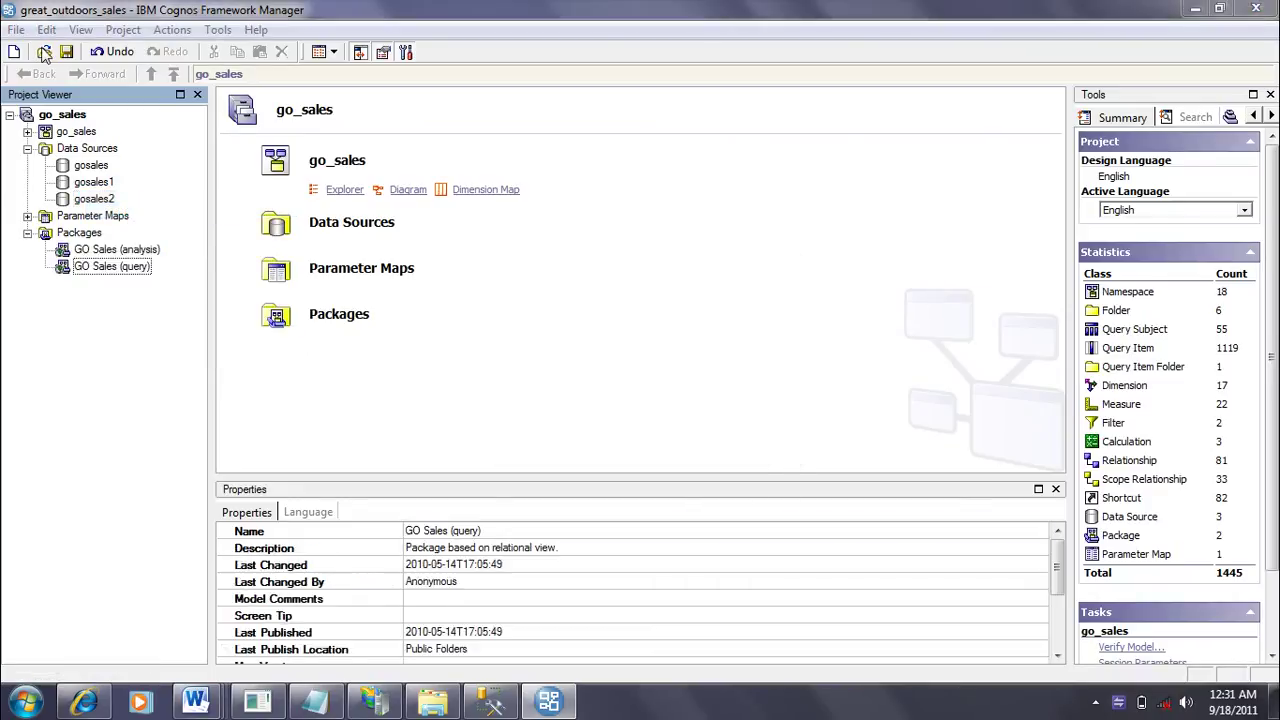
Step: Open the great_outdoors_warehouse project from the great_outdoors_warehouse folder in the sample models
click(44, 53)
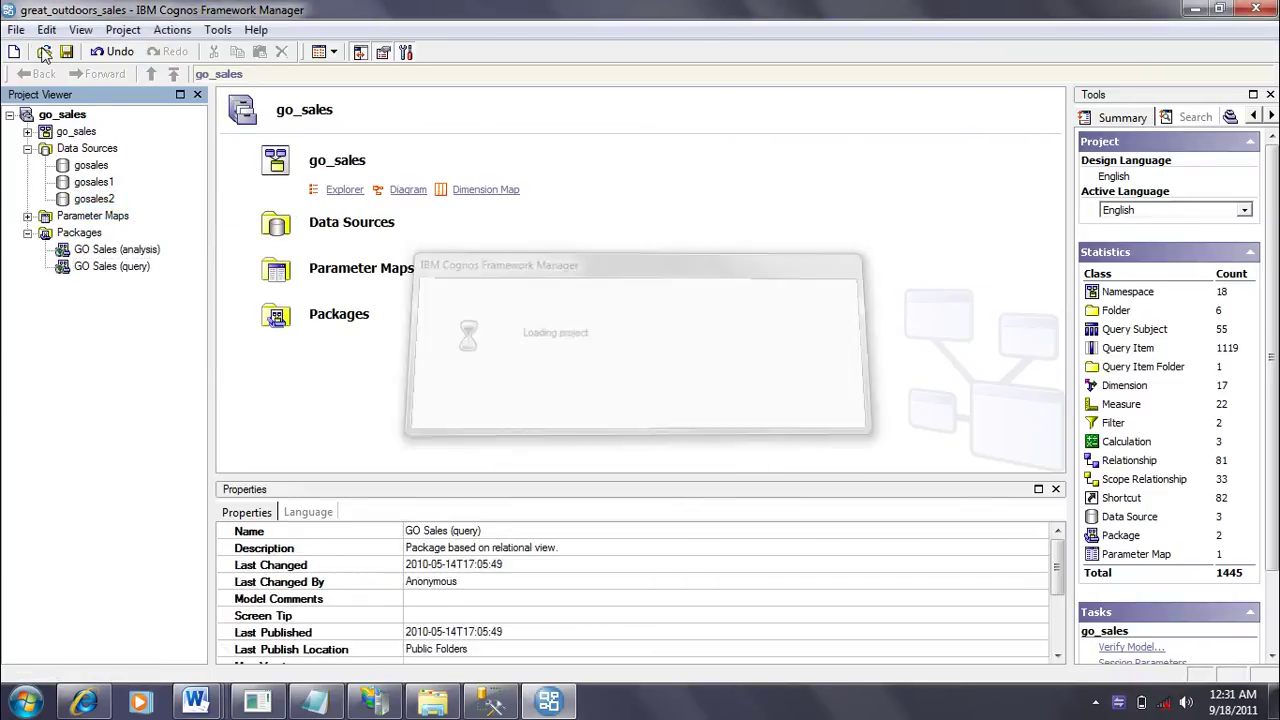
click(761, 188)
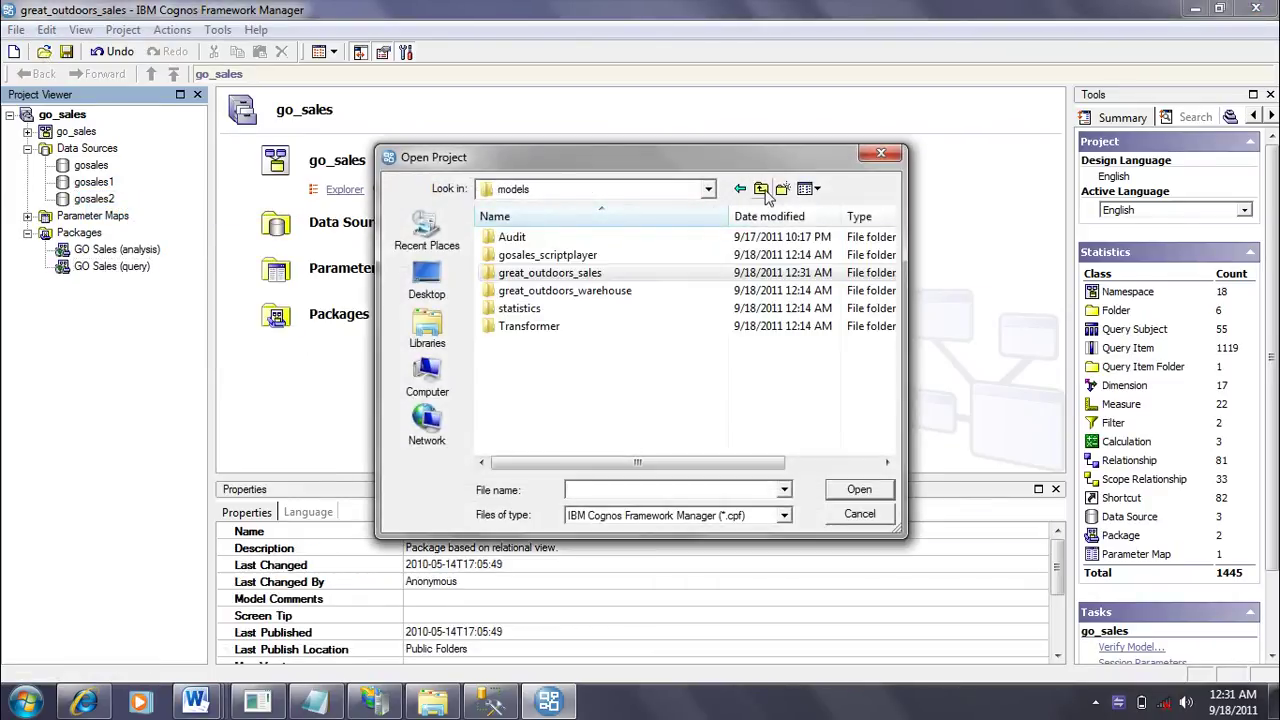
double_click(657, 290)
double_click(581, 239)
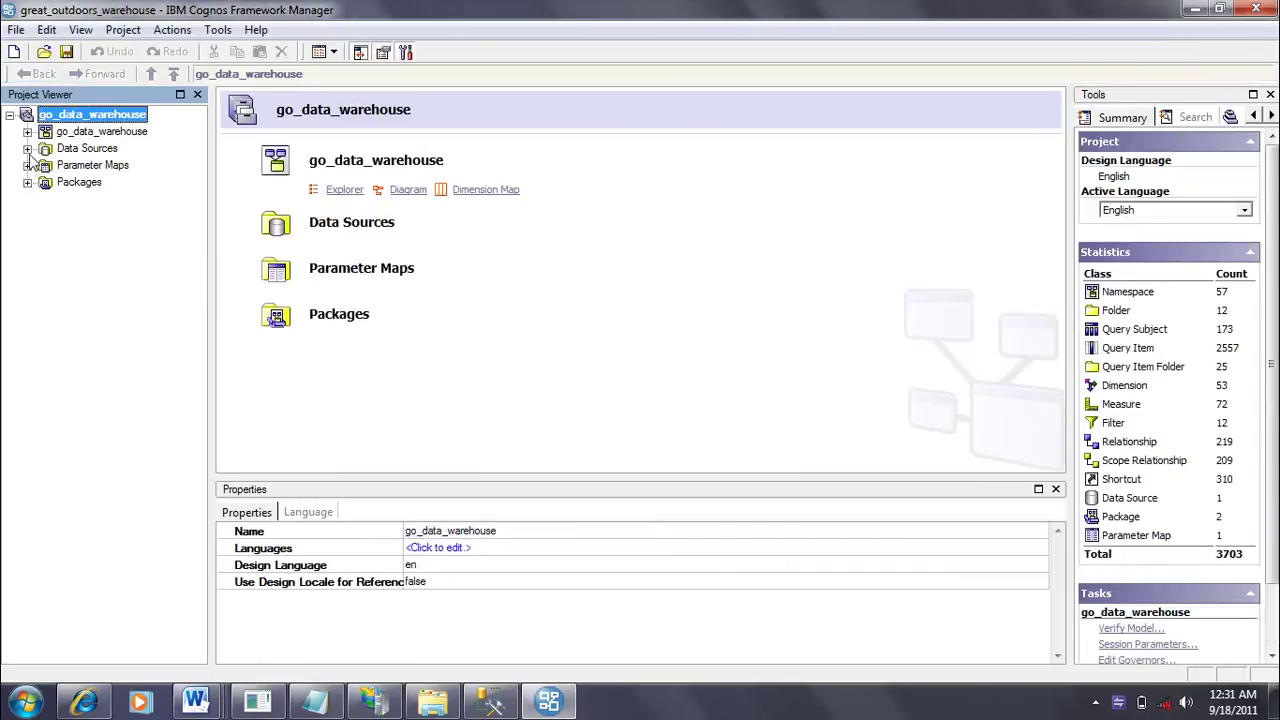
Step: Set the Content Manager Data Source of the go_data_warehouse data source to GOSALESDW and save the project
click(28, 149)
click(121, 166)
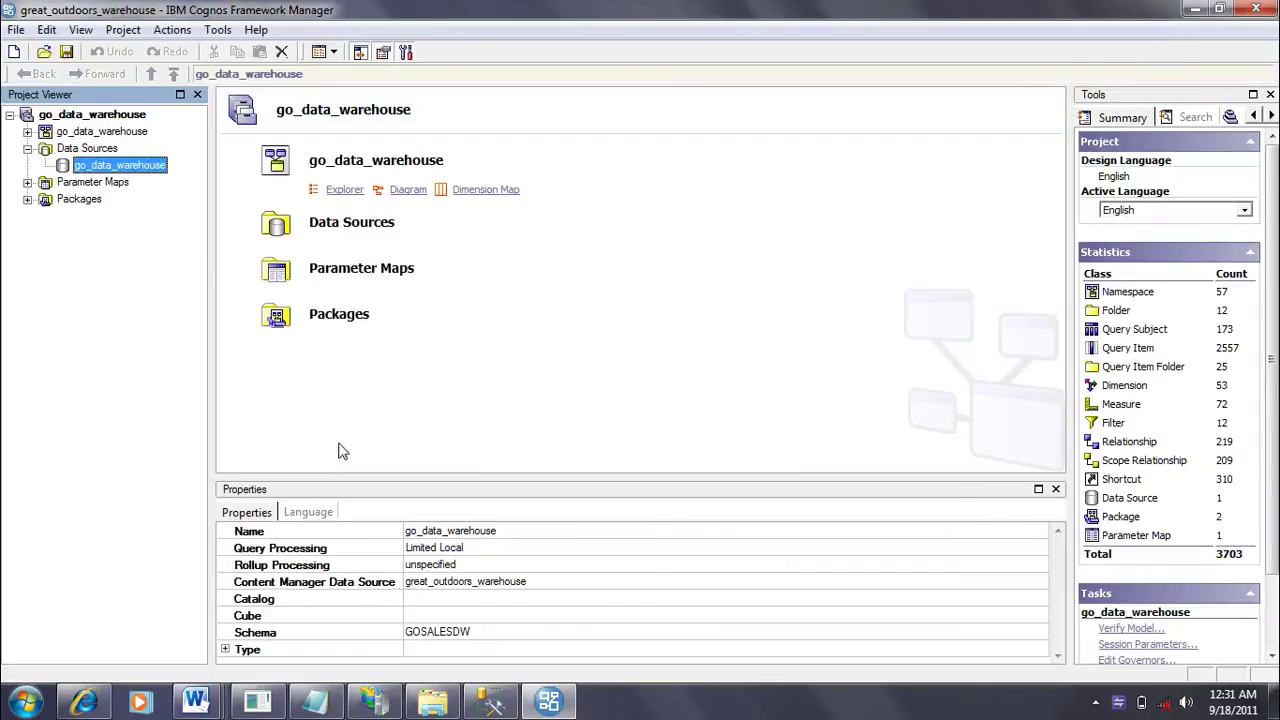
click(544, 581)
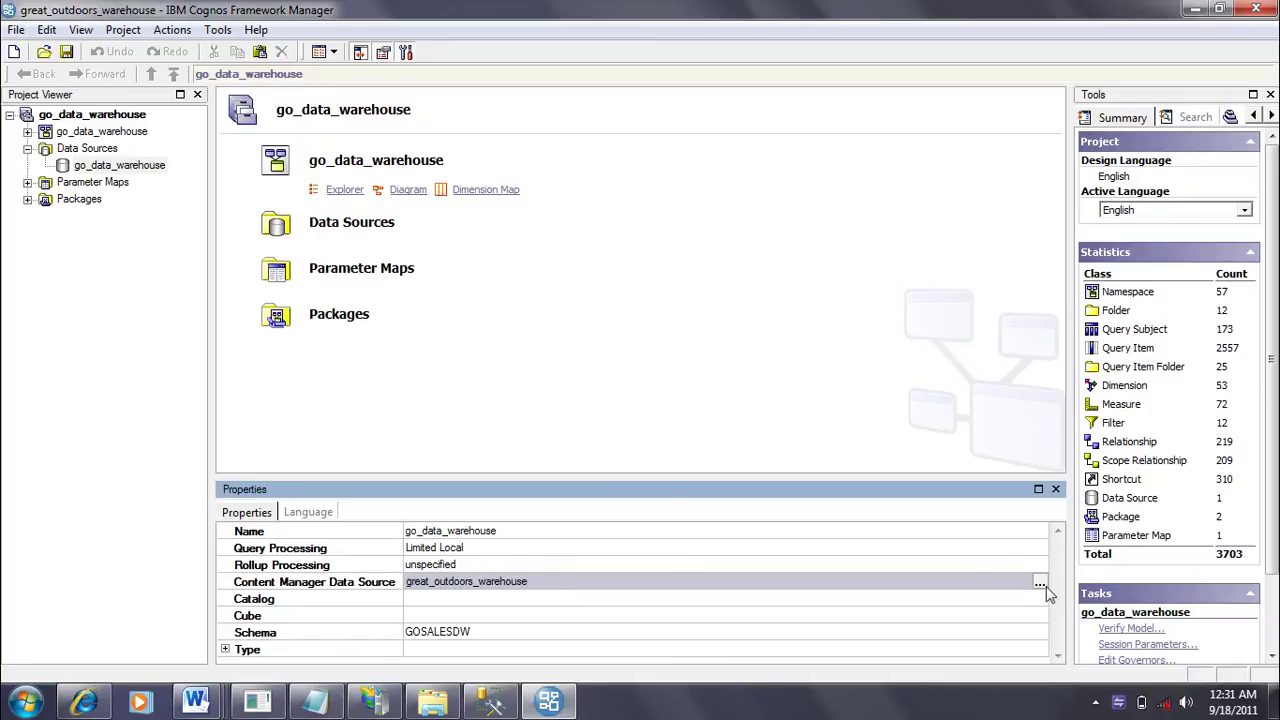
double_click(542, 587)
text(GOSALES)
click(385, 585)
text(DW)
click(598, 374)
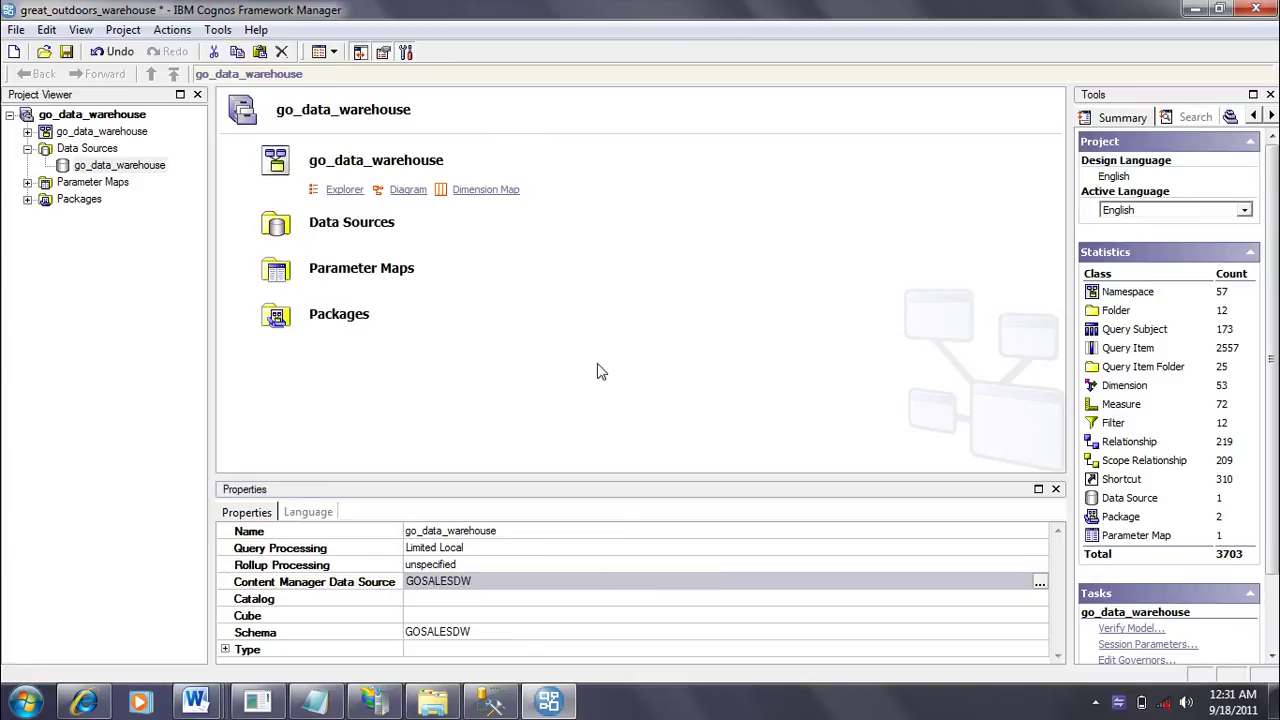
click(67, 53)
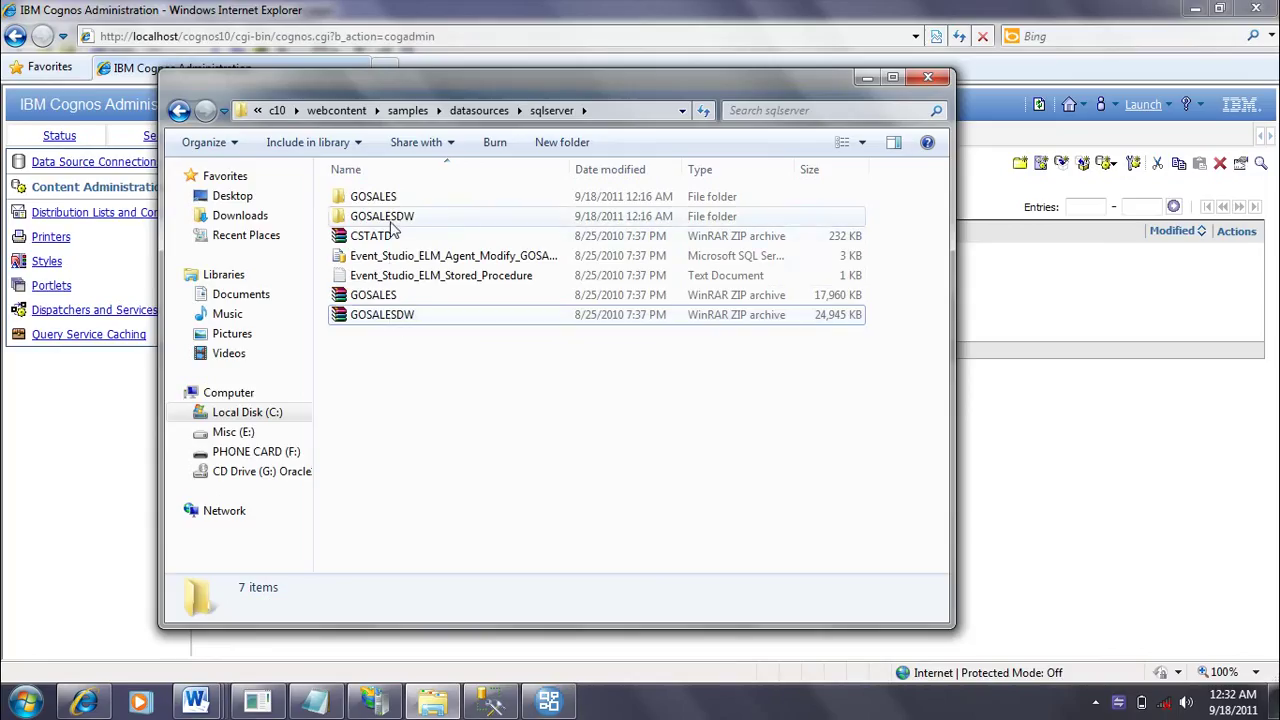
Step: Switch to Windows Explorer and delete the extracted GOSALES and GOSALESDW folders from the samples\datasources\sqlserver folder
click(382, 216)
ctrl+click(380, 200)
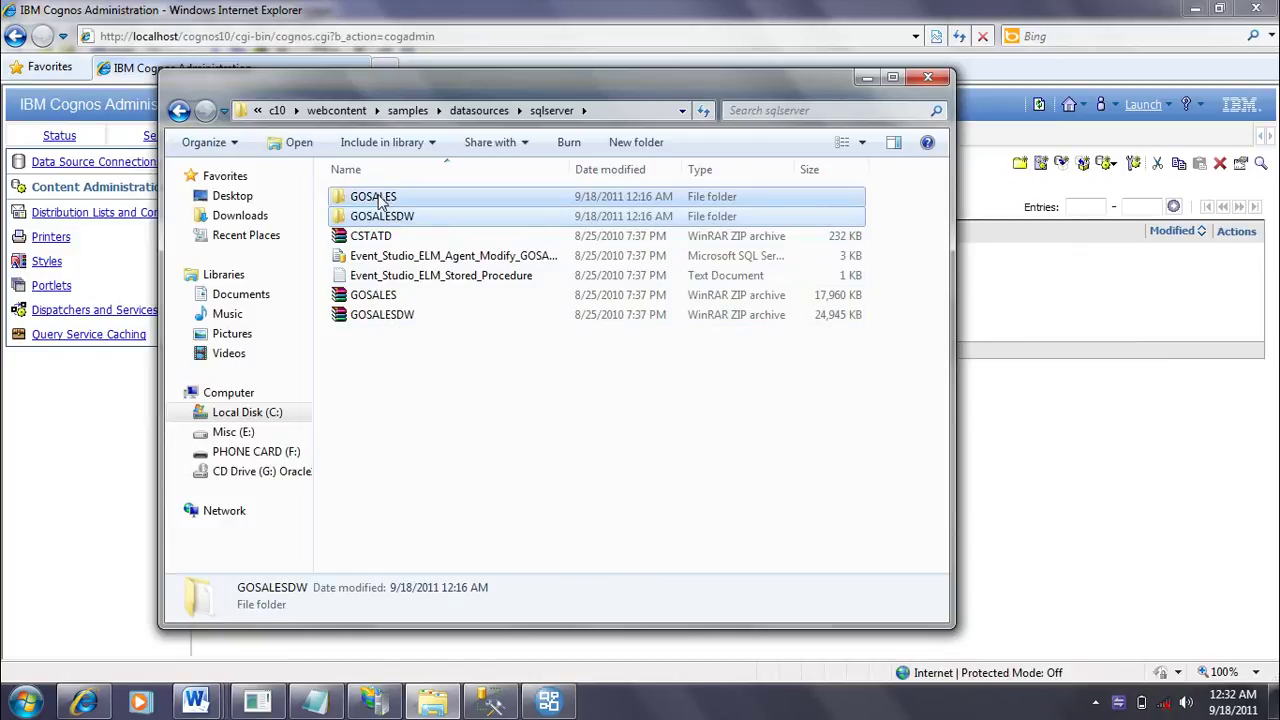
key(Delete)
key(Return)
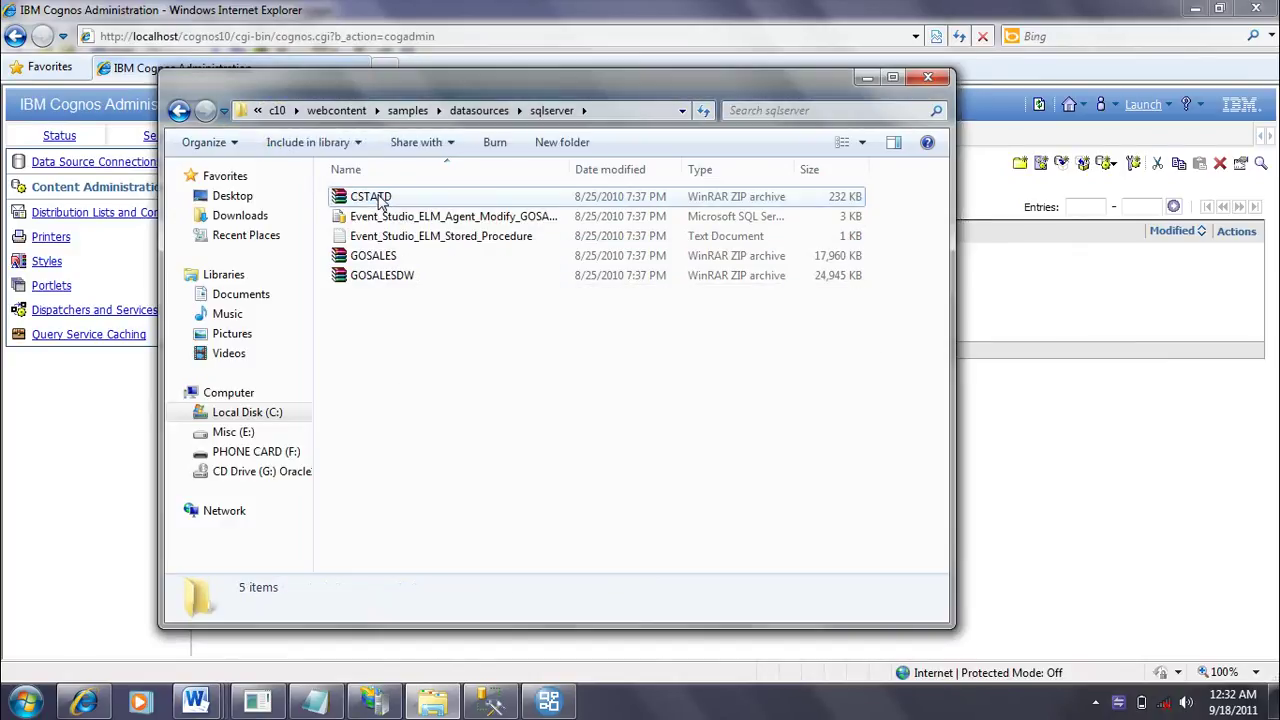
Step: Look through the models and content folders under samples, pick out the IBM_Cognos_Samples archive, and return to the samples folder
click(180, 113)
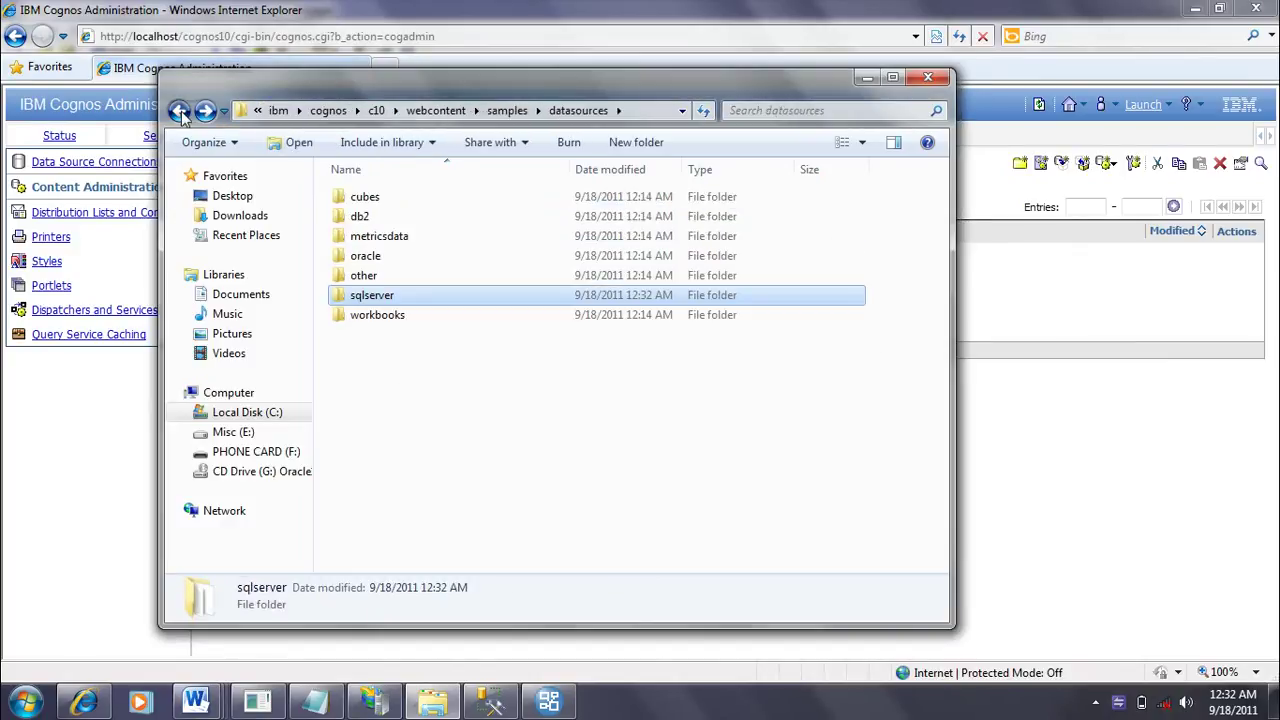
click(180, 113)
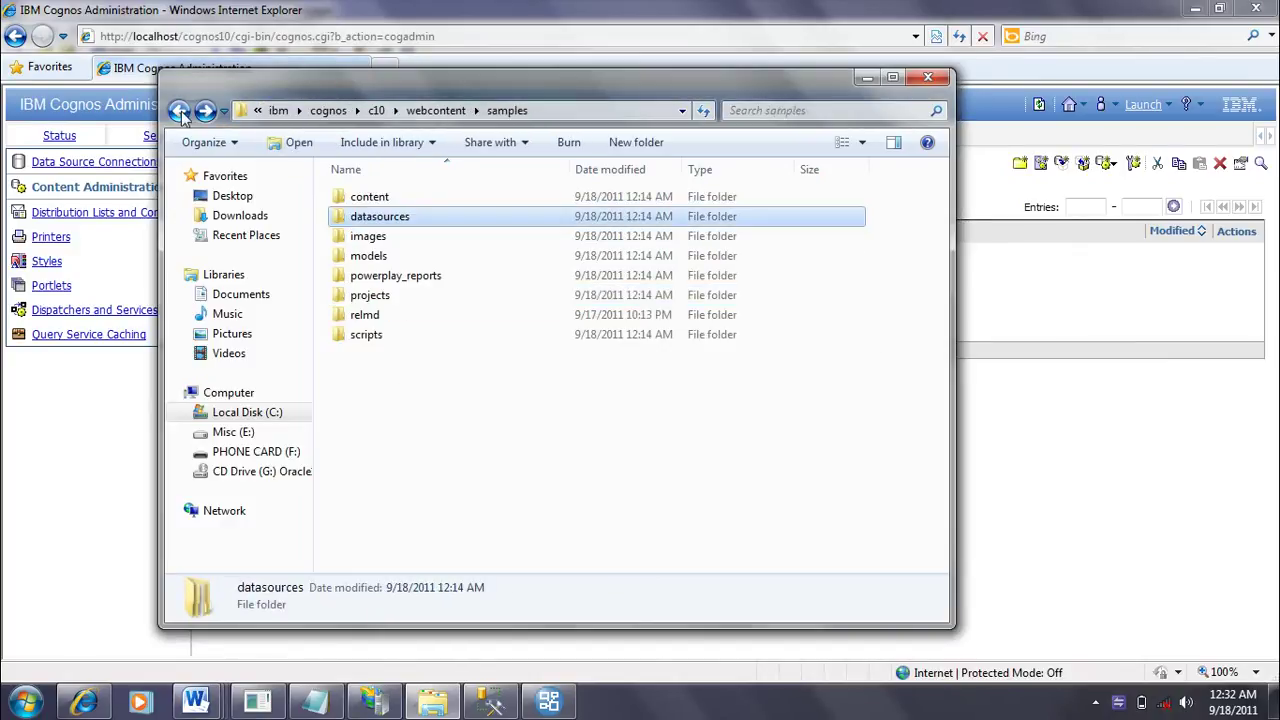
double_click(424, 256)
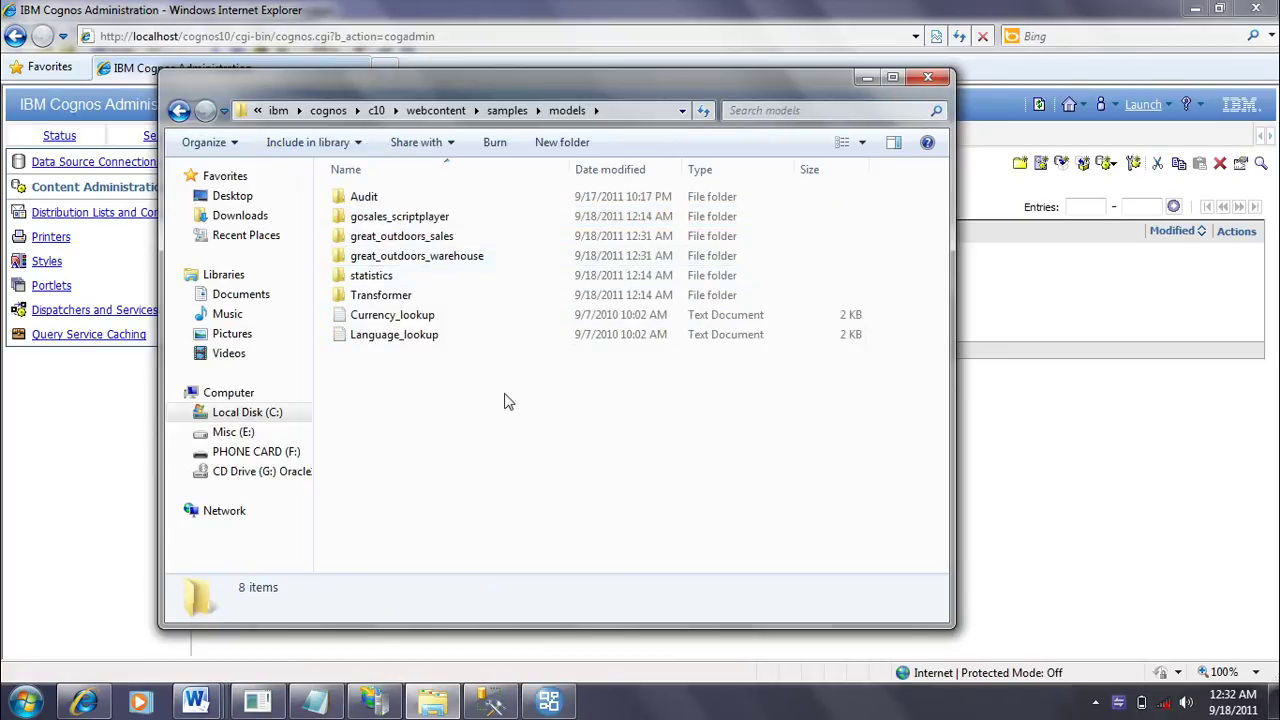
click(178, 112)
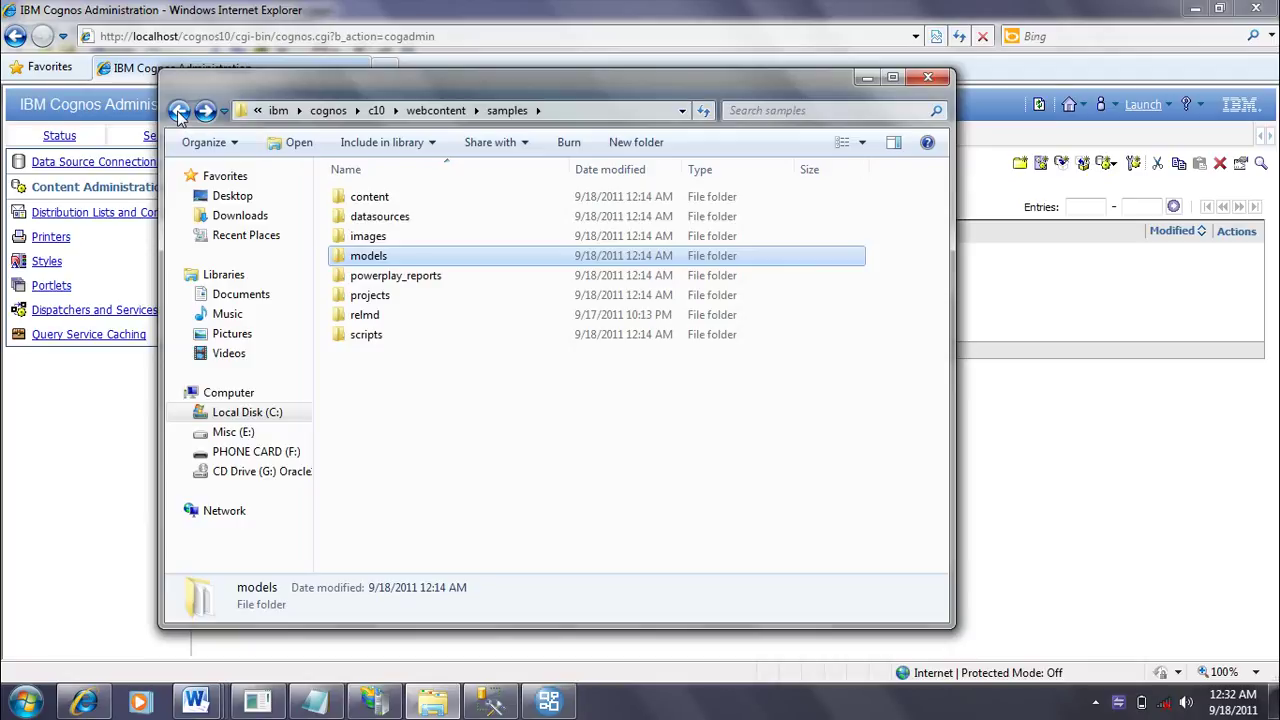
double_click(370, 198)
click(490, 394)
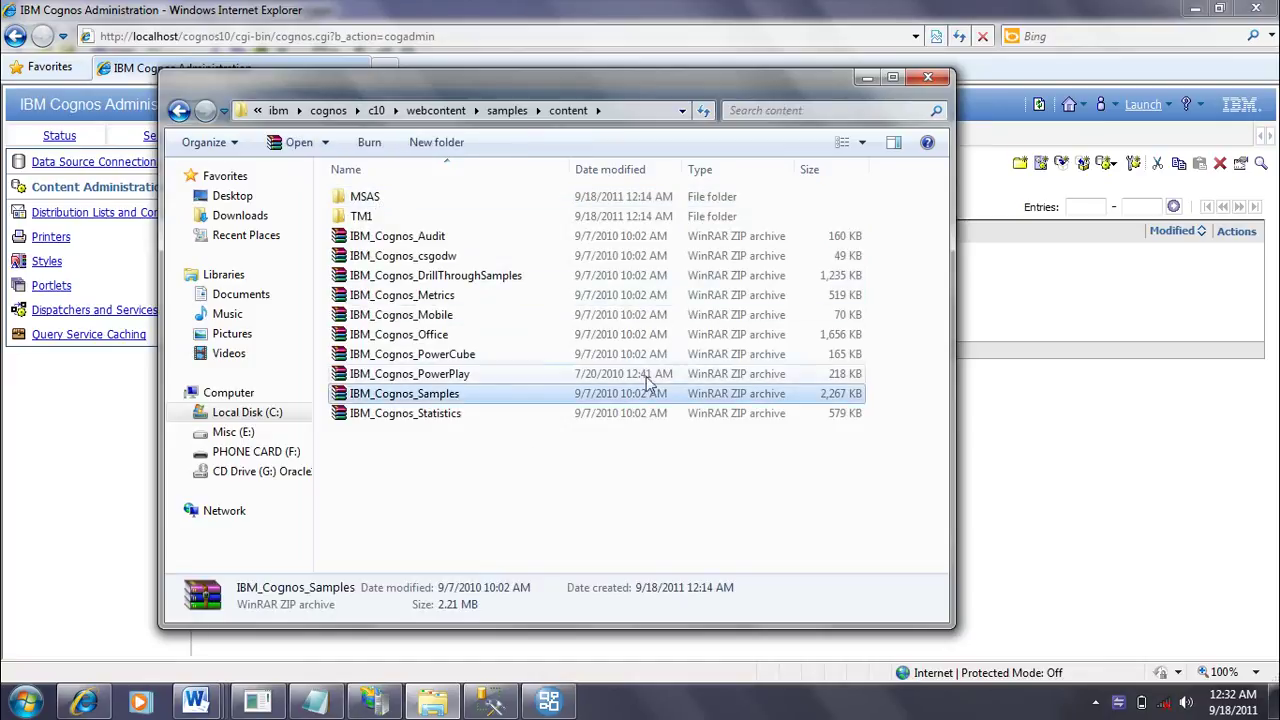
click(179, 112)
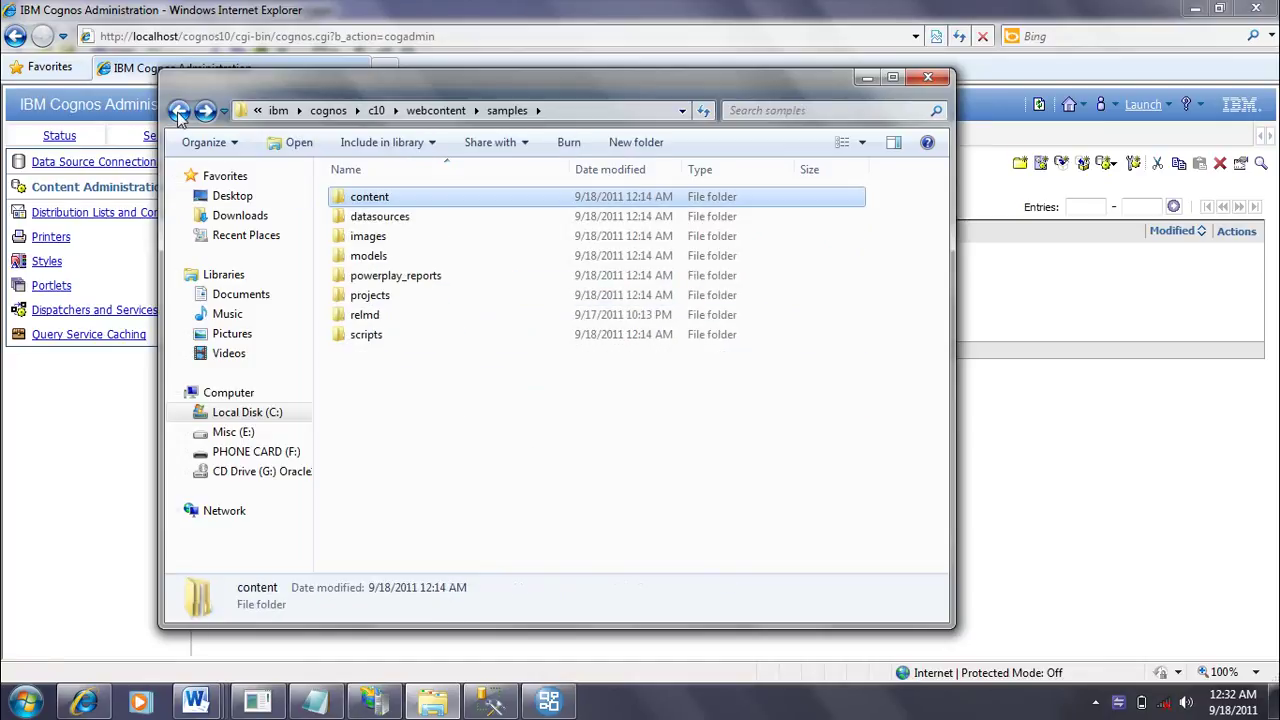
Step: Paste the copied IBM_Cognos_Samples archive into the deployment folder of the c10 installation directory
click(179, 112)
scroll(450, 478, up, 3)
scroll(450, 478, up, 2)
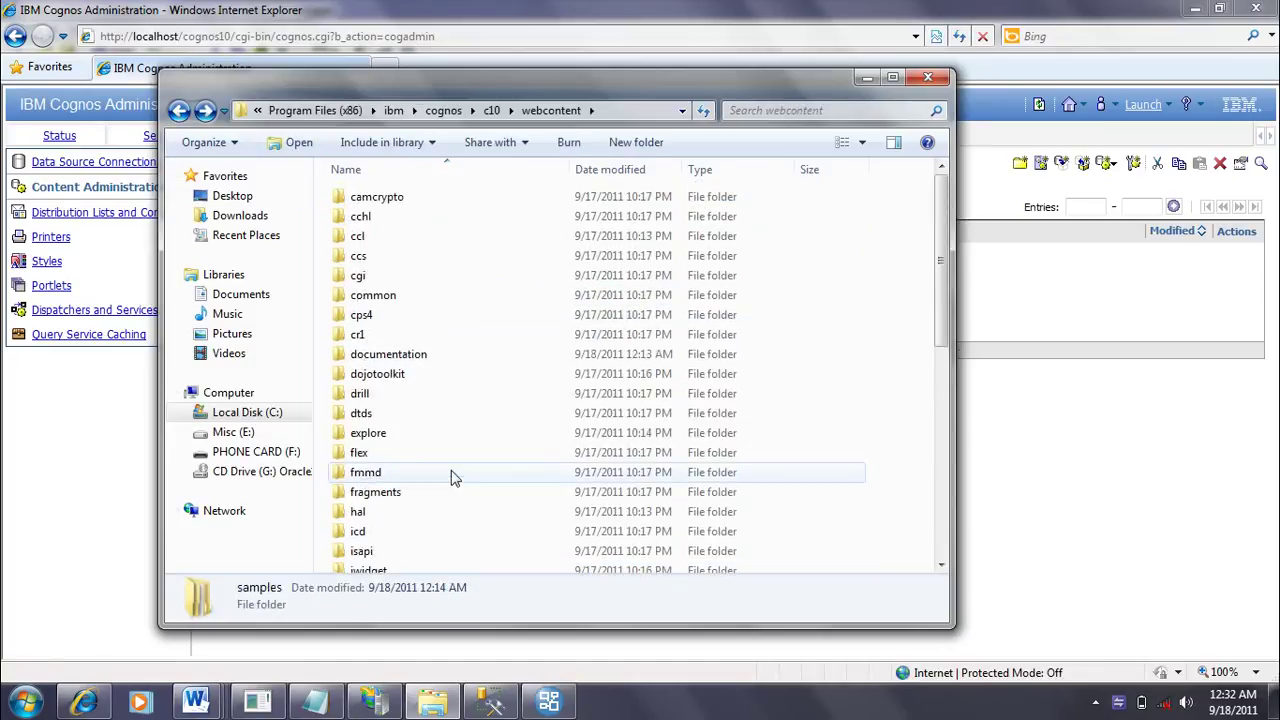
click(492, 113)
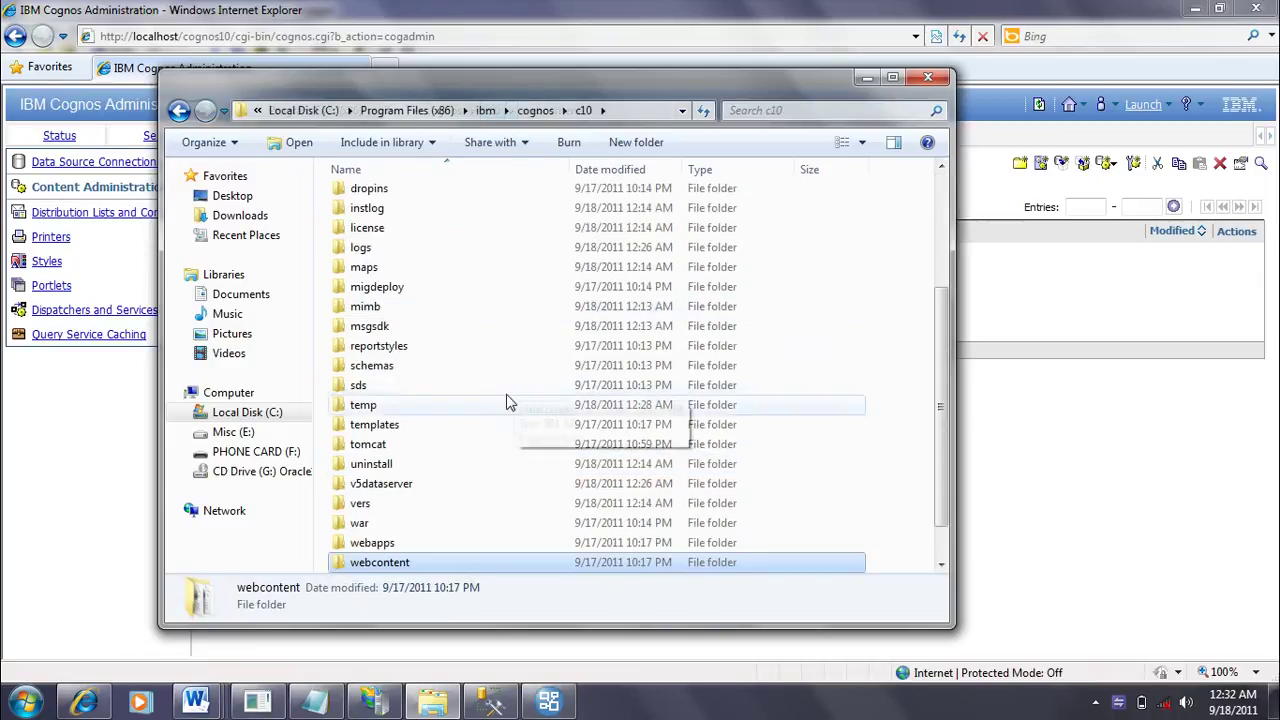
scroll(400, 371, up, 2)
double_click(420, 273)
right_click(448, 285)
click(494, 440)
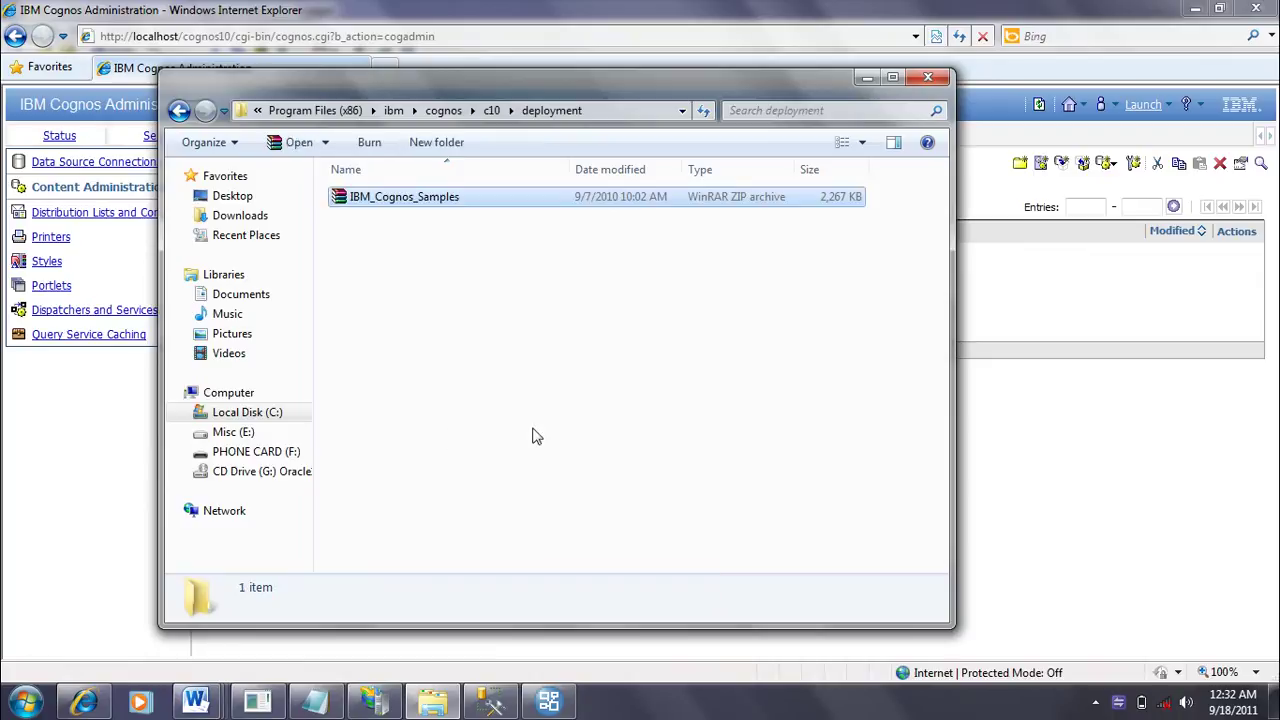
Step: Switch to IBM Cognos Administration and create a new import from the IBM_Cognos_Samples deployment archive, including the Samples public folder
click(1099, 407)
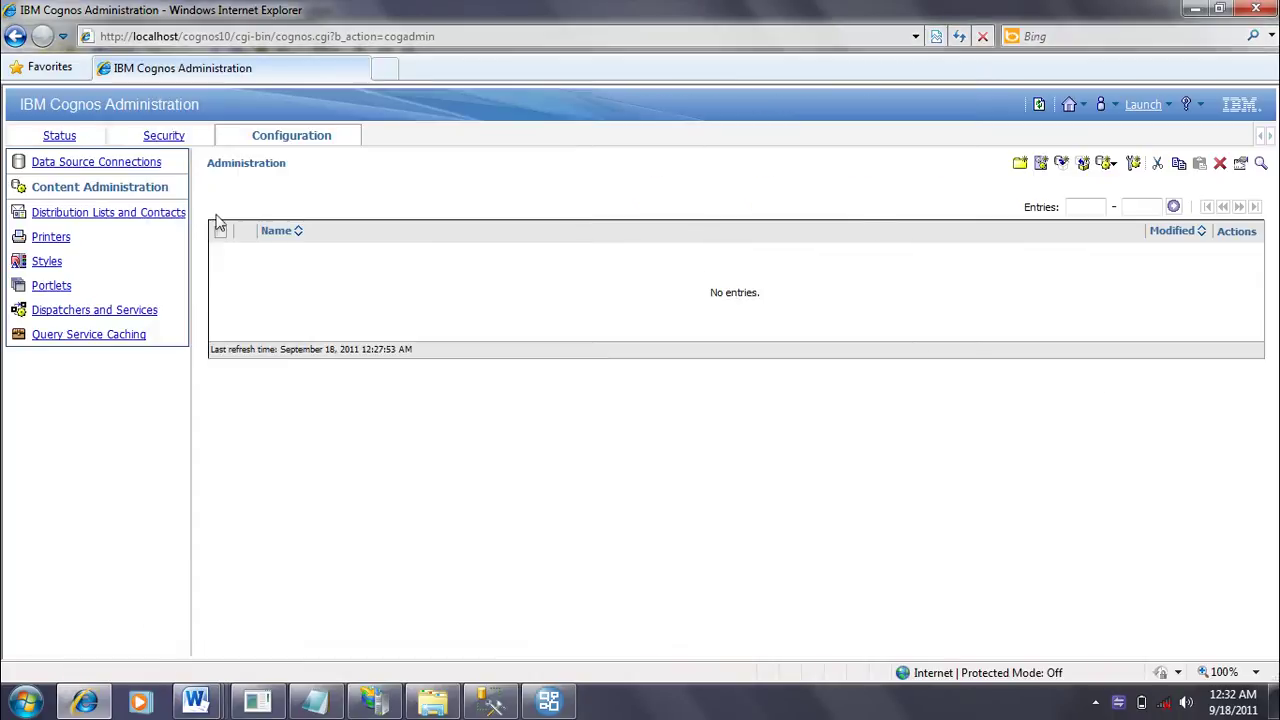
click(1084, 166)
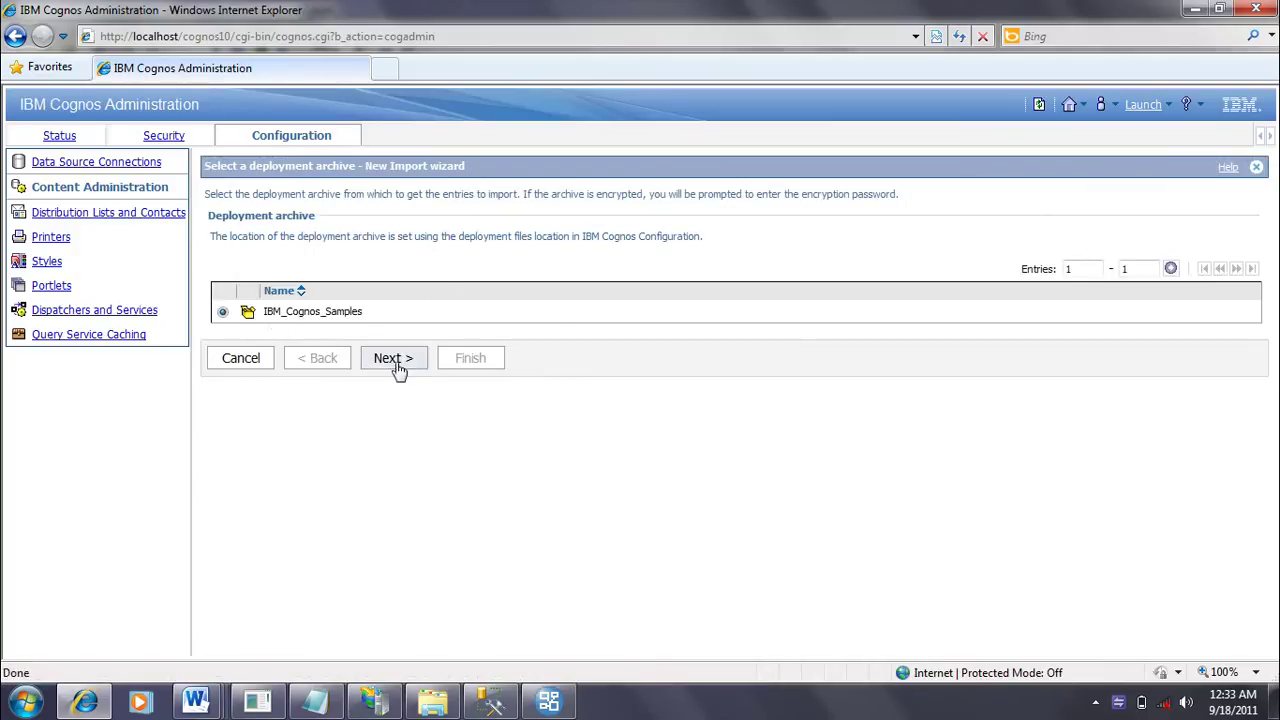
click(391, 358)
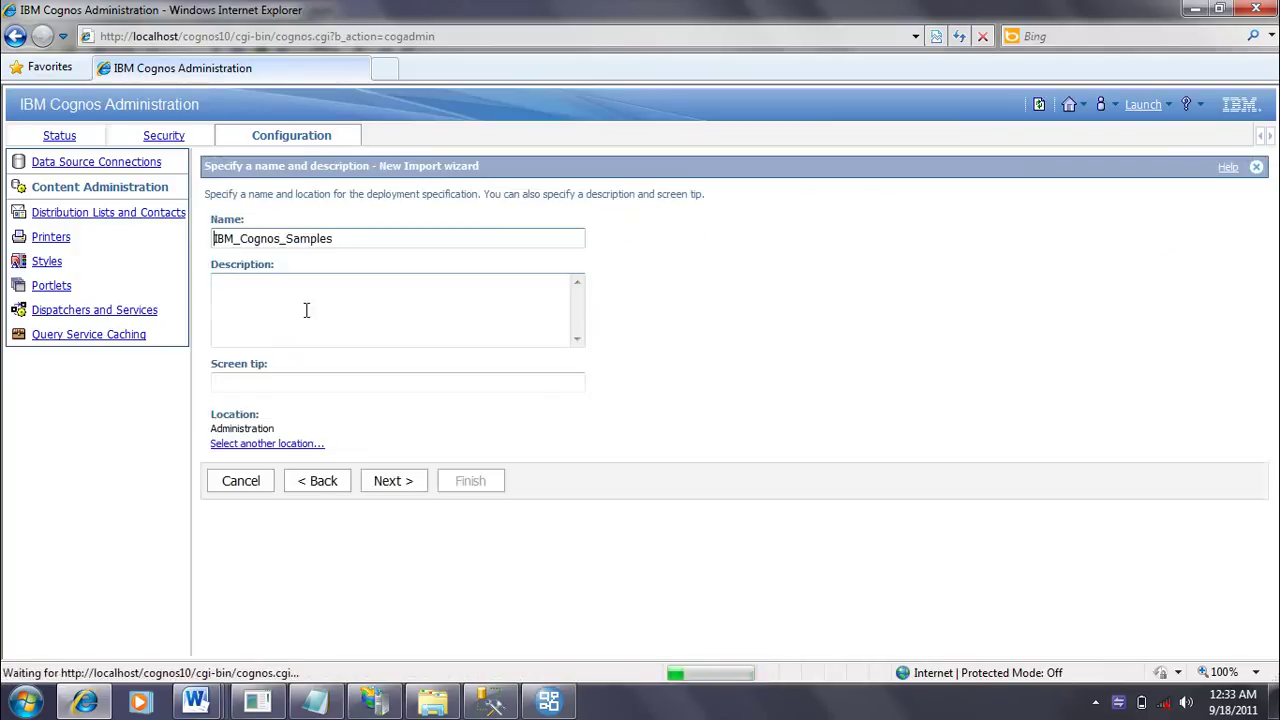
click(392, 481)
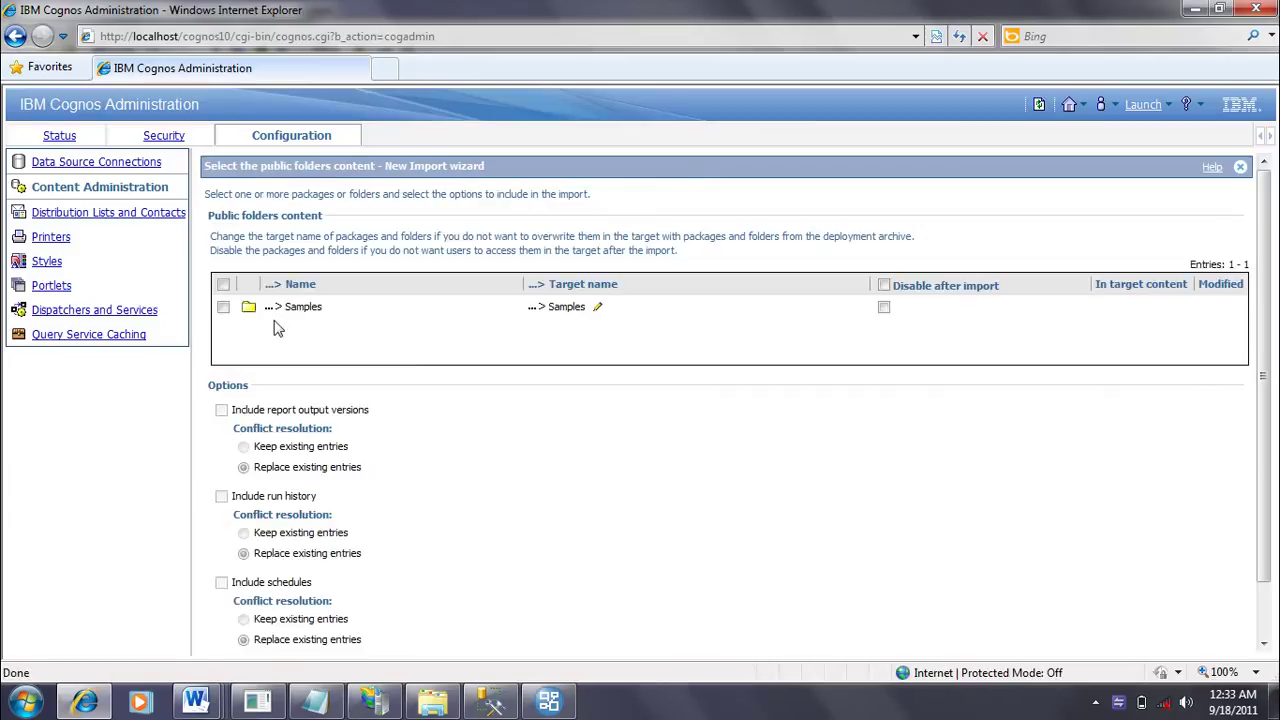
scroll(643, 441, down, 1)
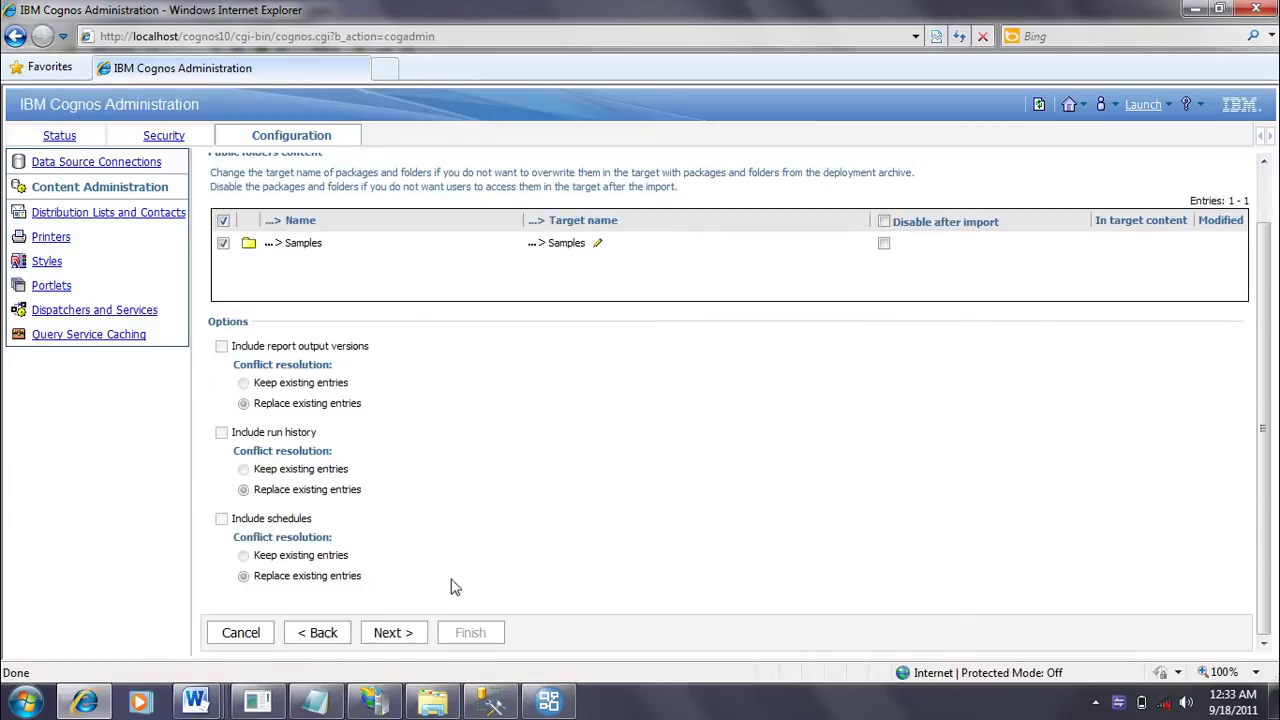
click(398, 633)
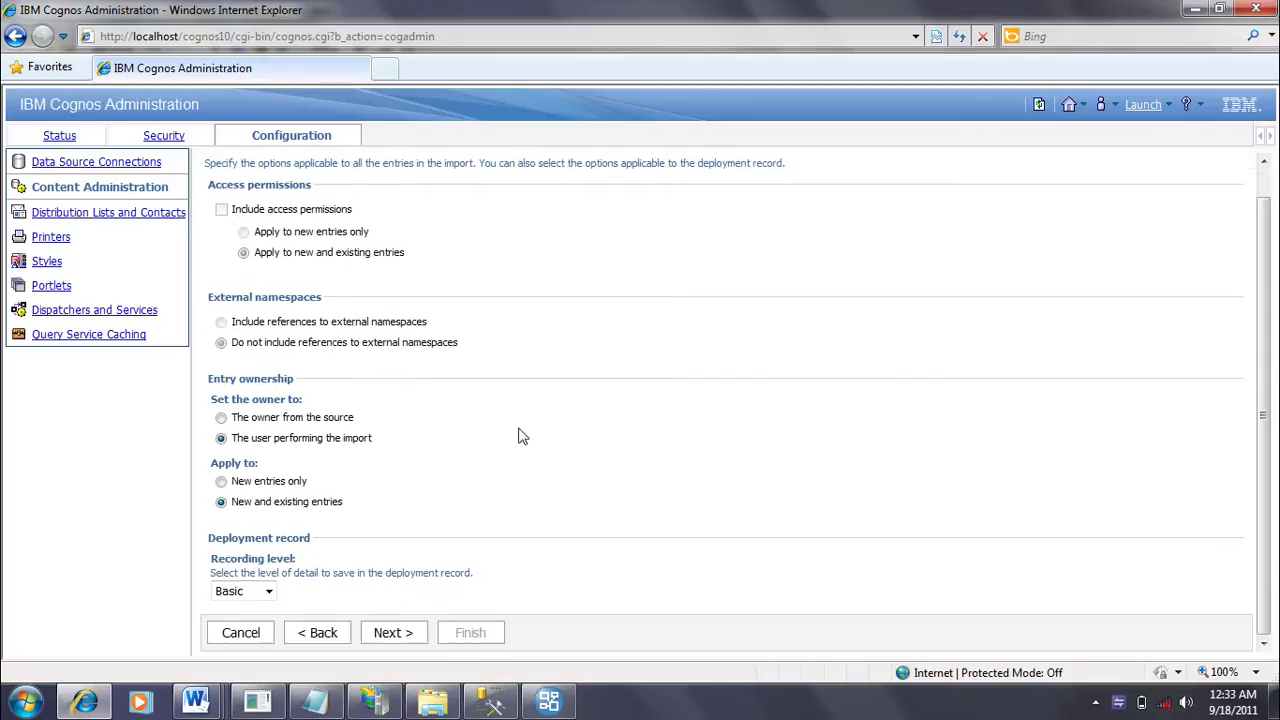
Step: Accept the default import options, then save and run the import once, immediately, keeping the existing report specification versions
click(405, 636)
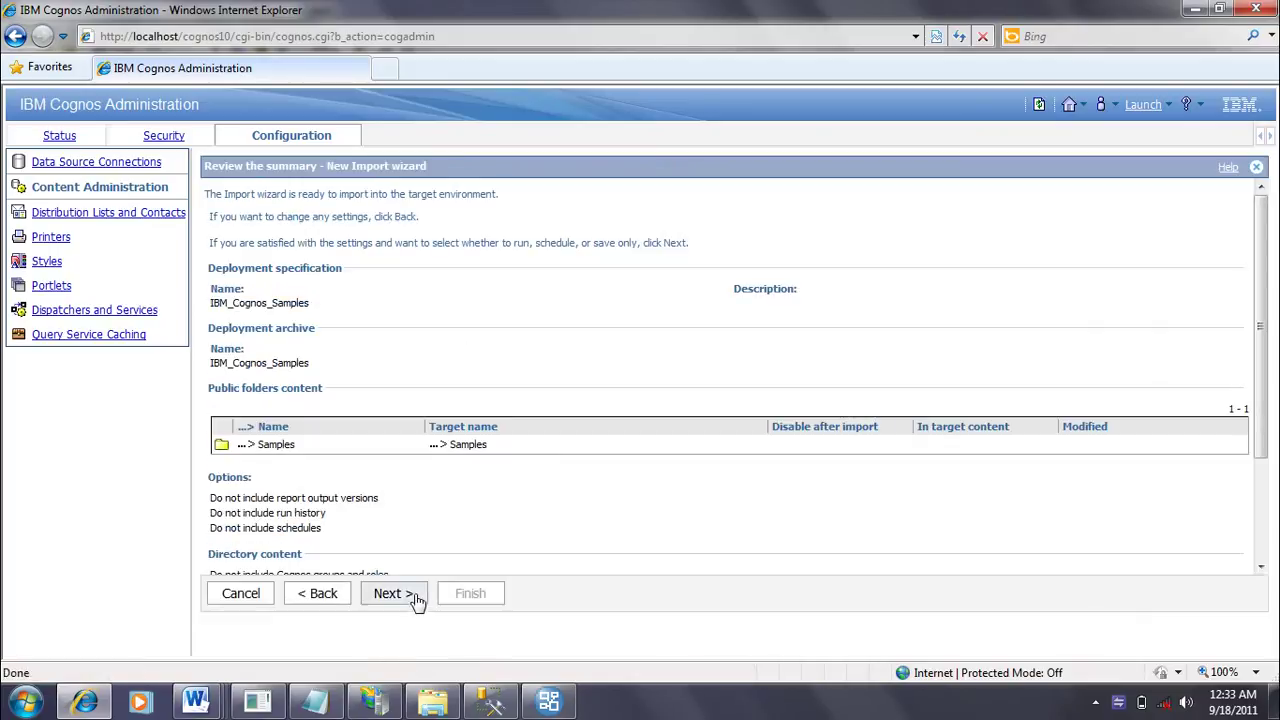
click(415, 597)
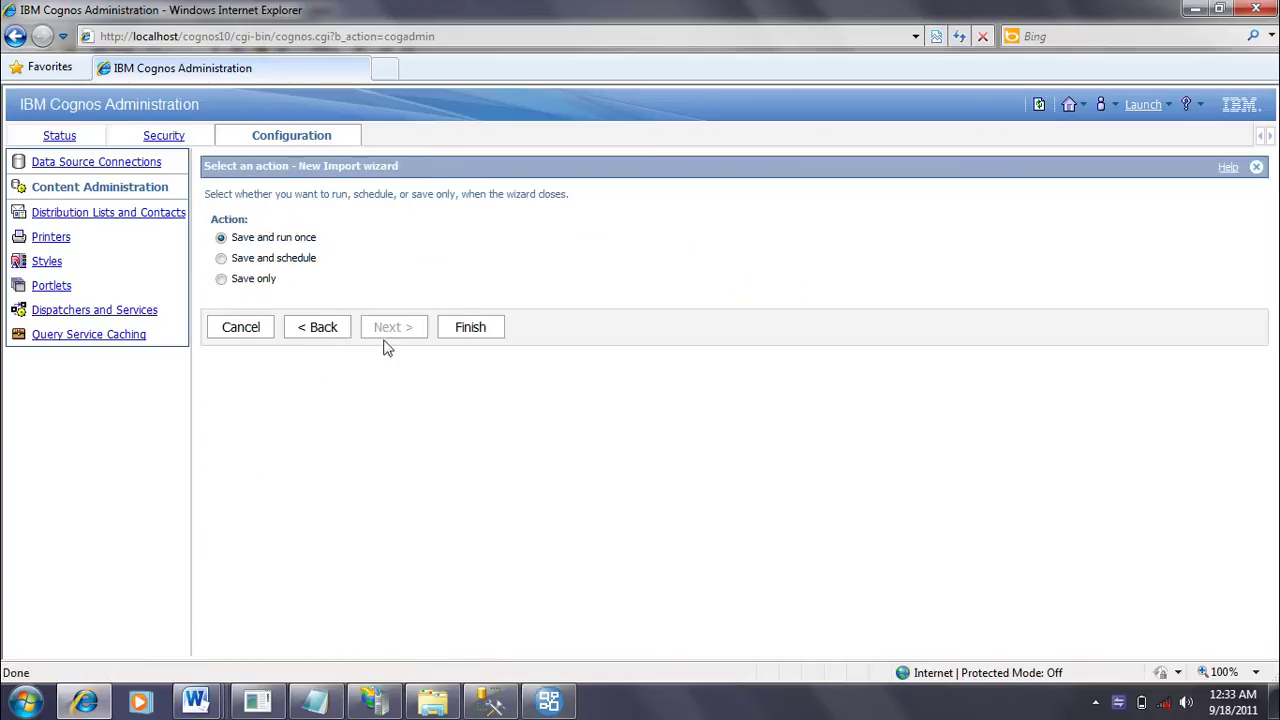
click(470, 330)
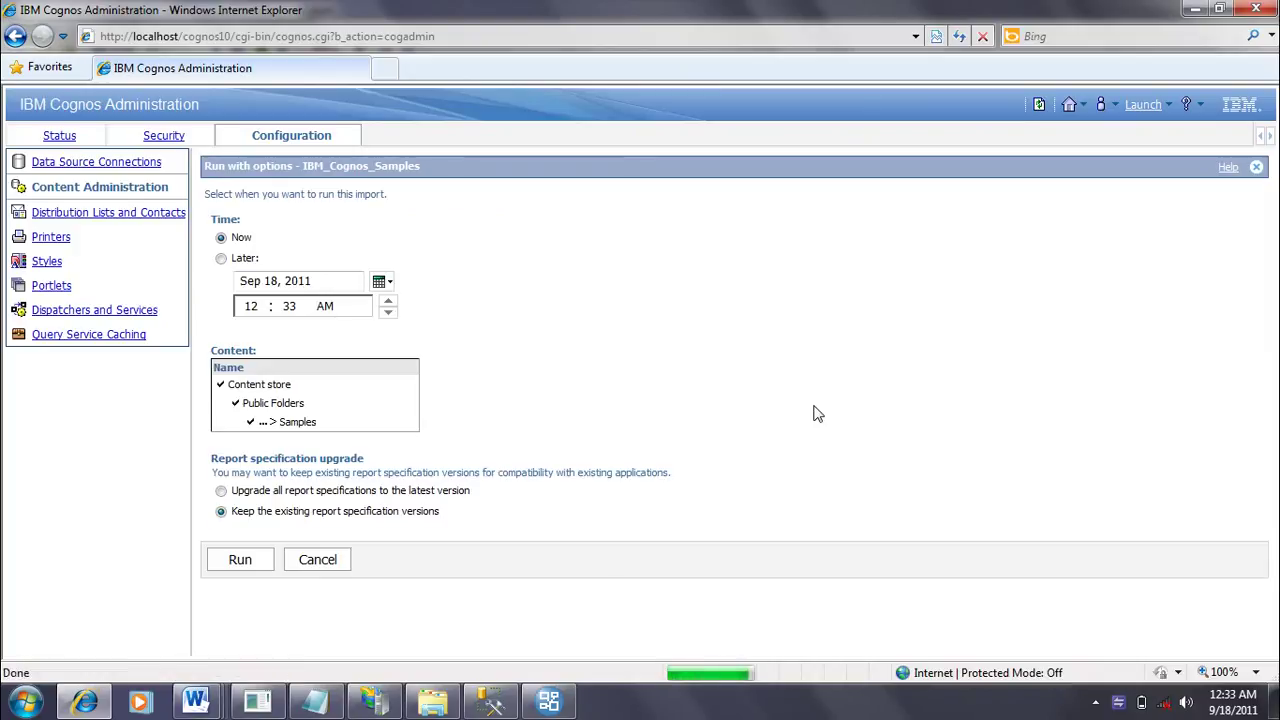
click(240, 560)
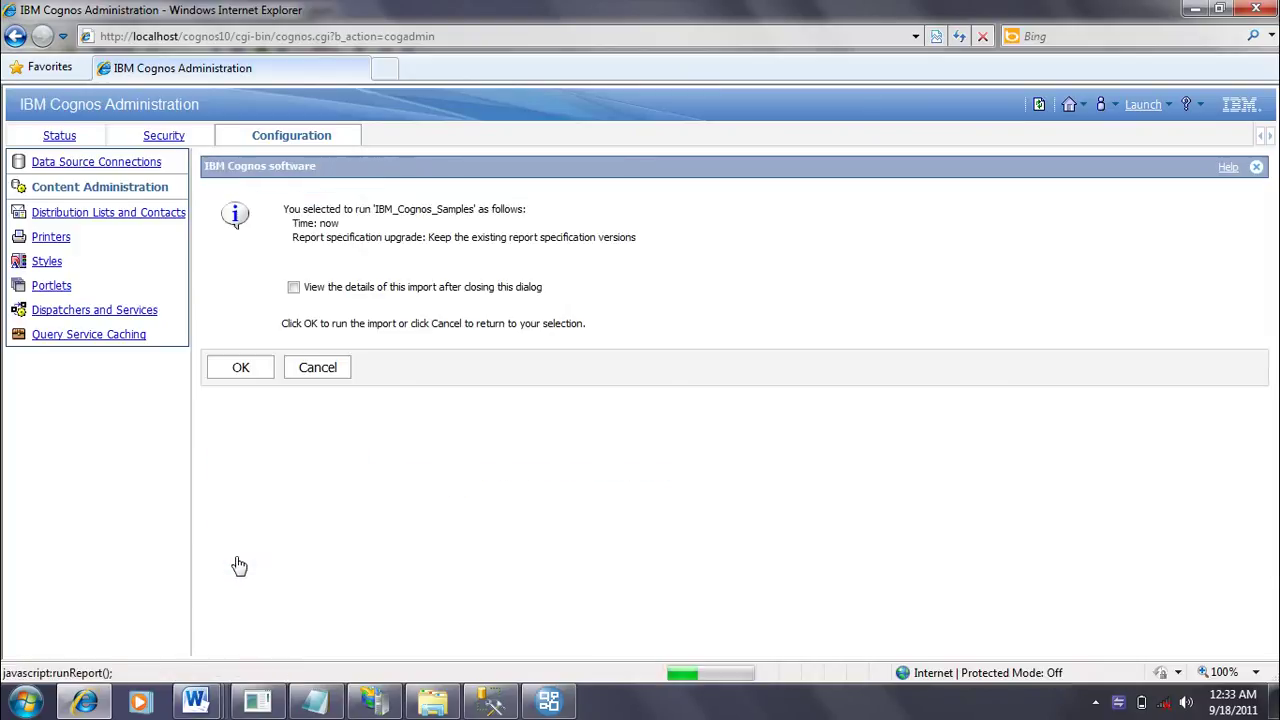
click(242, 369)
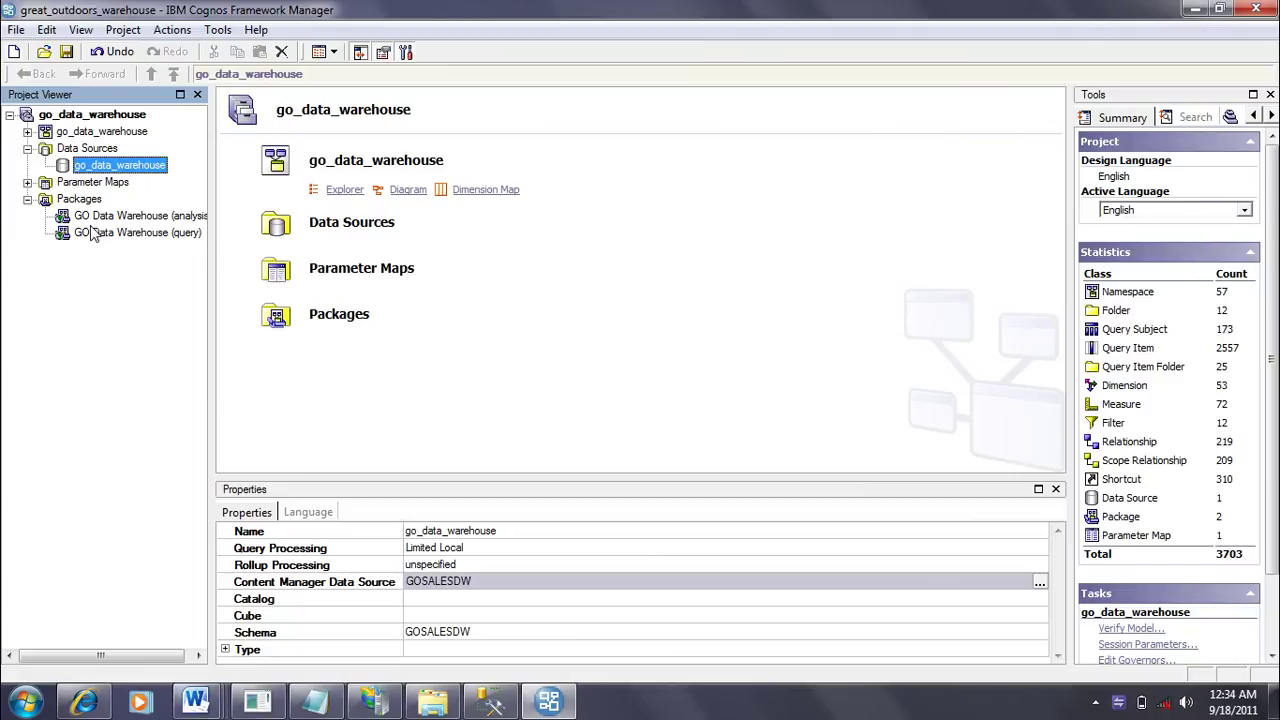
Step: Begin publishing the GO Data Warehouse (analysis) package in Framework Manager, setting the Content Store location to Public Folders > Samples > Models
click(100, 216)
right_click(106, 216)
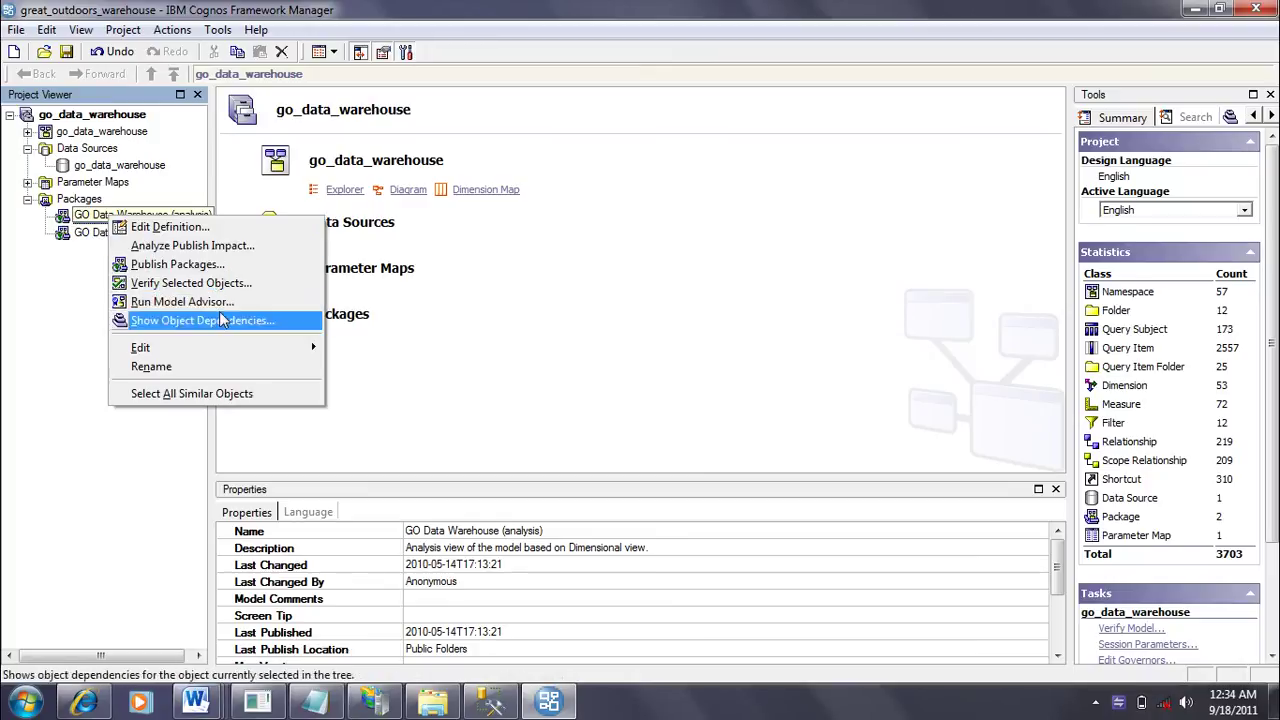
click(174, 264)
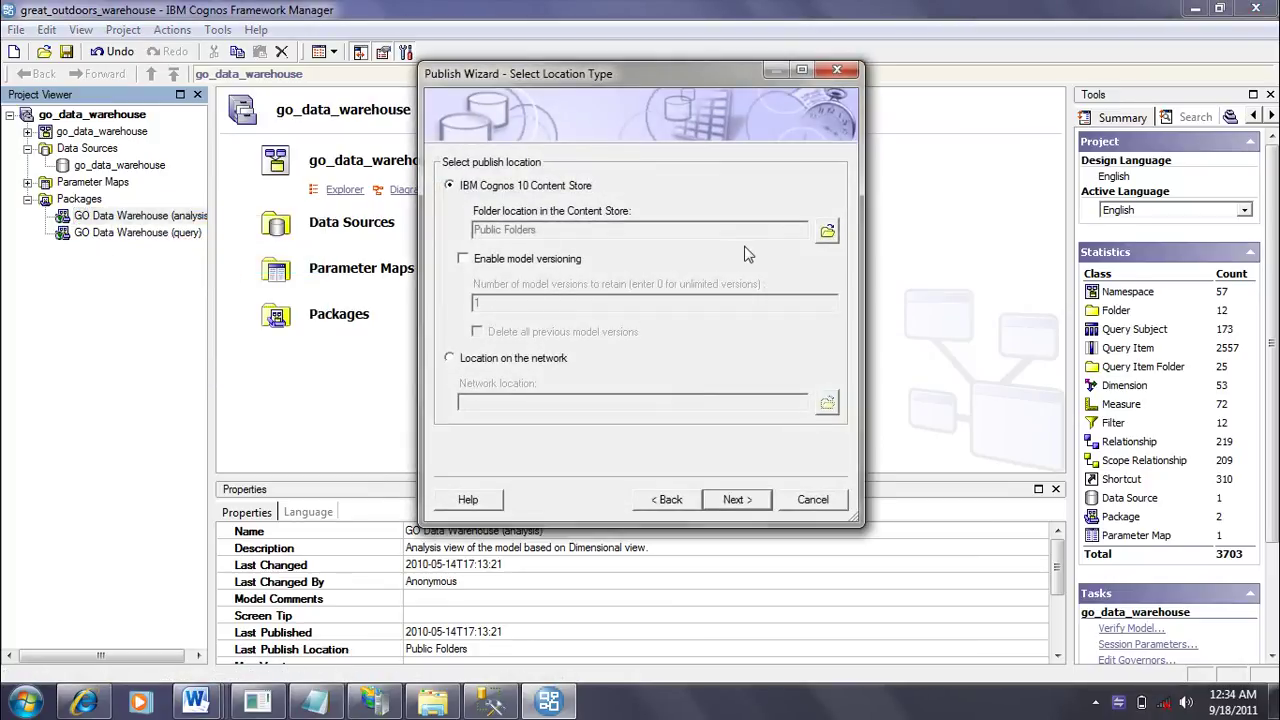
click(828, 232)
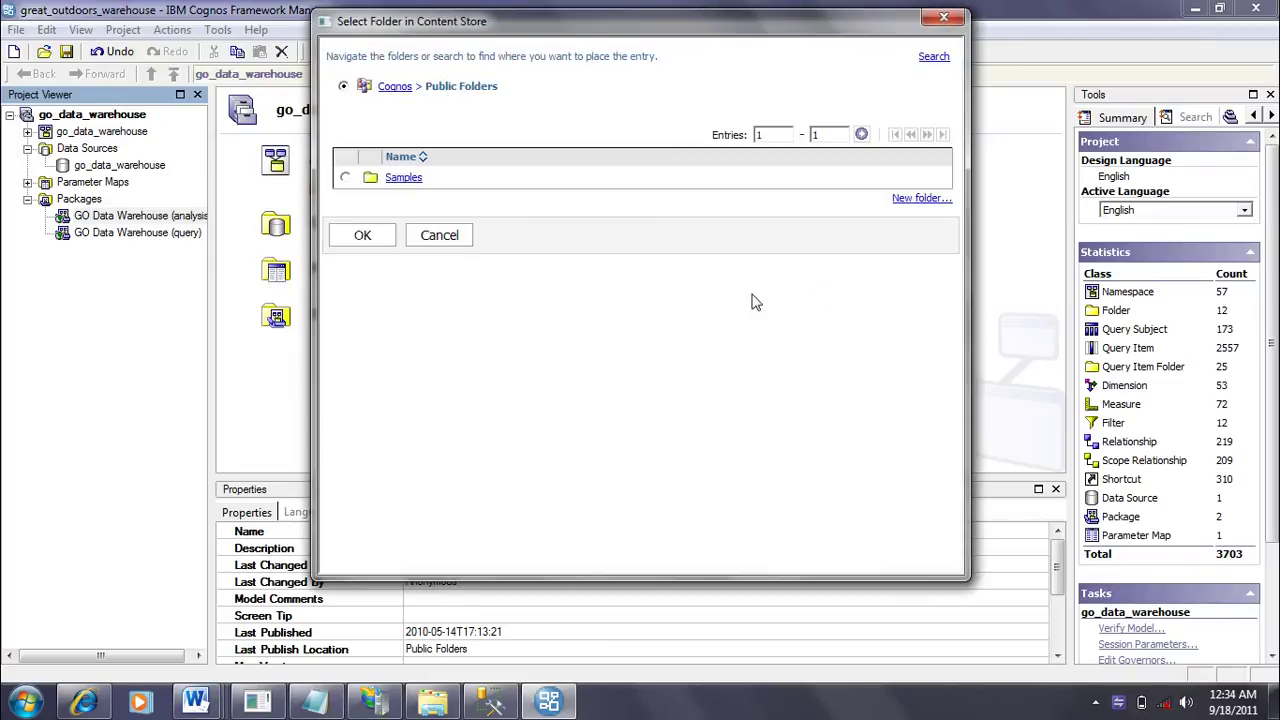
click(403, 178)
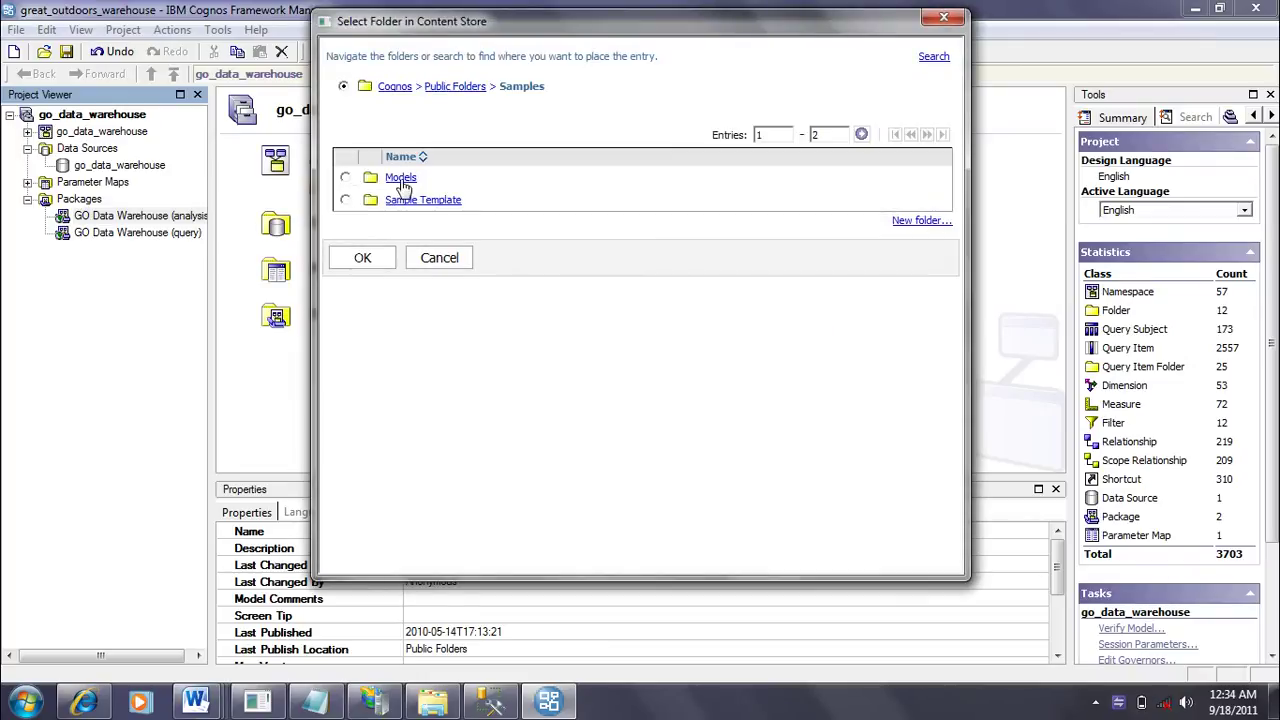
click(405, 178)
click(474, 246)
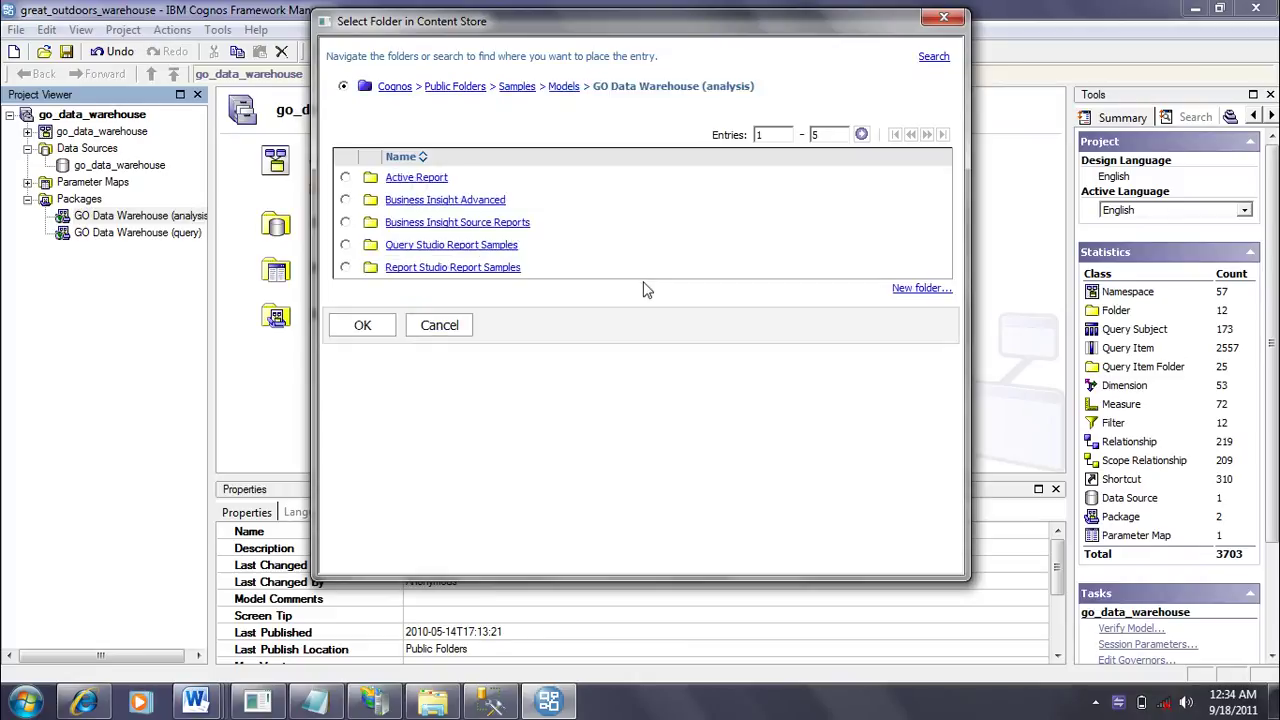
click(564, 86)
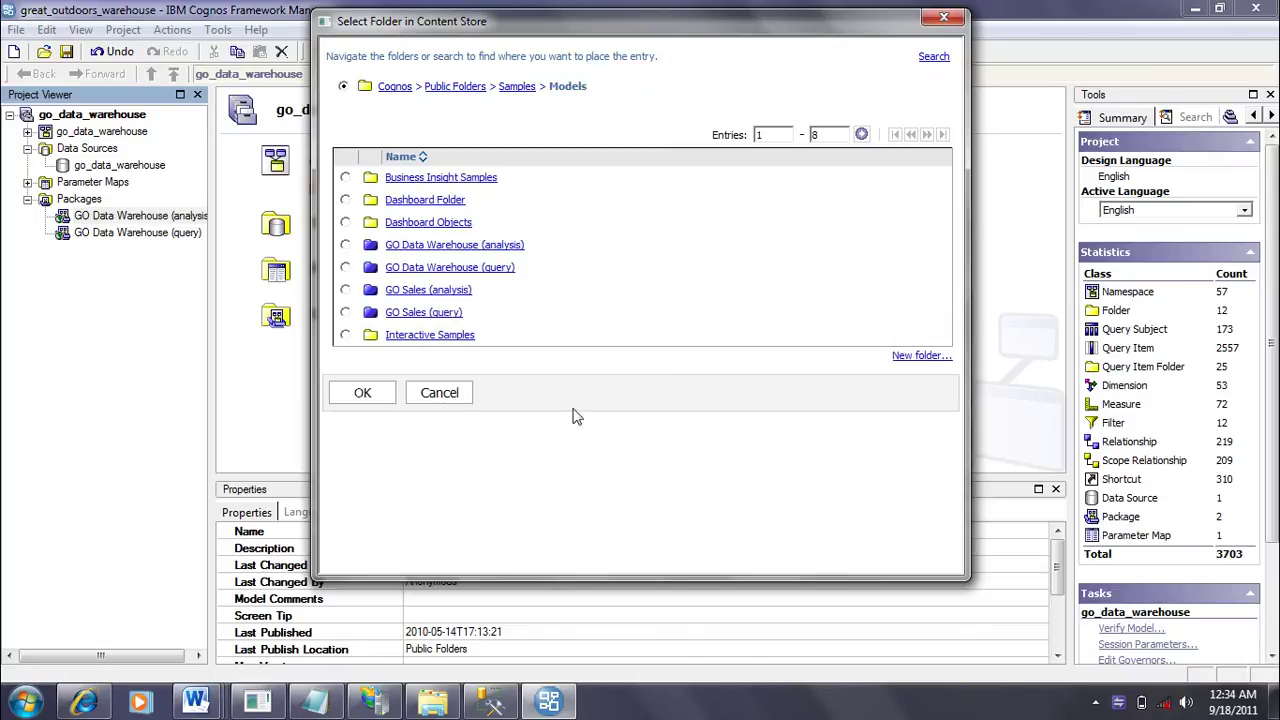
click(362, 393)
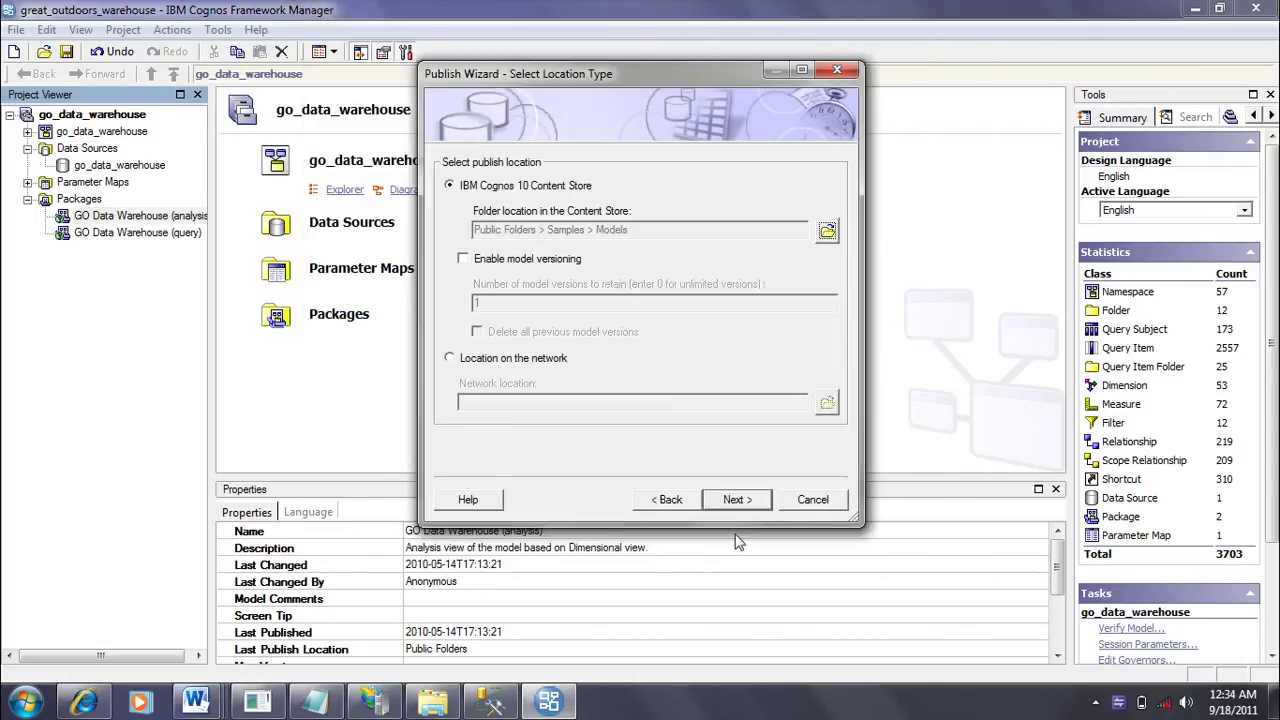
Step: Publish the GO Data Warehouse (analysis) package with default security and verification before publishing, and exit the wizard
click(732, 500)
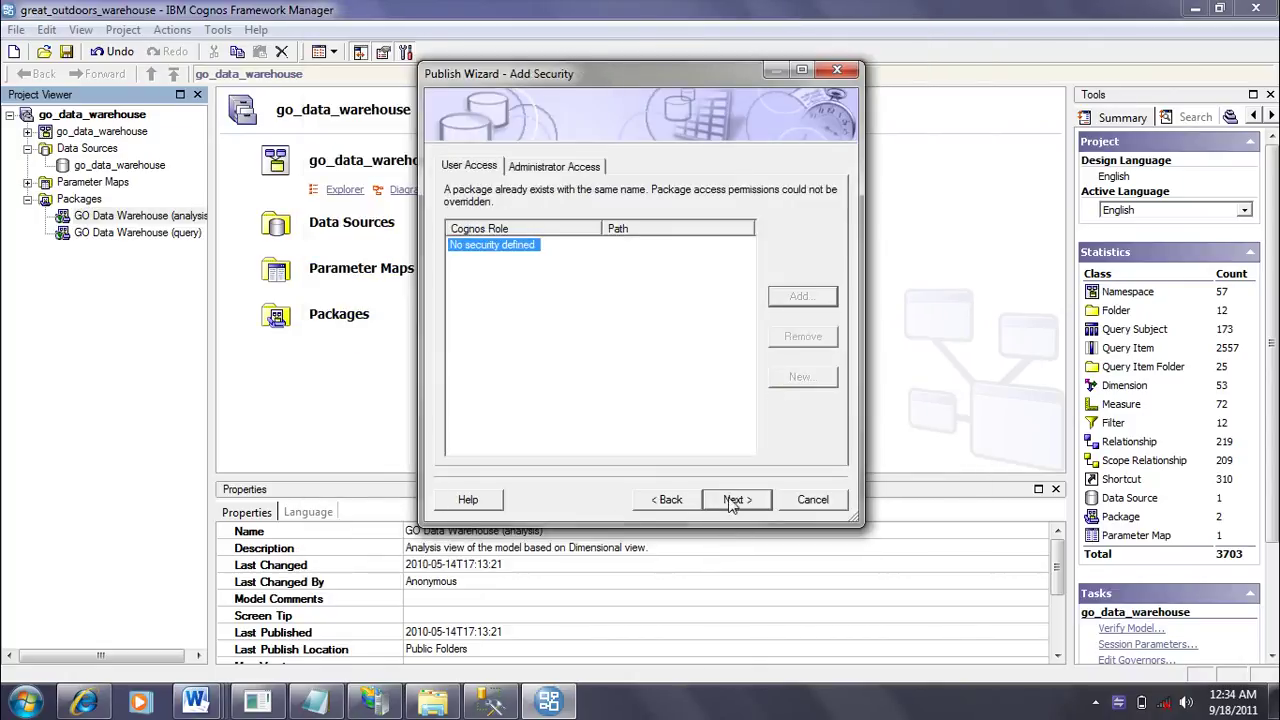
click(737, 500)
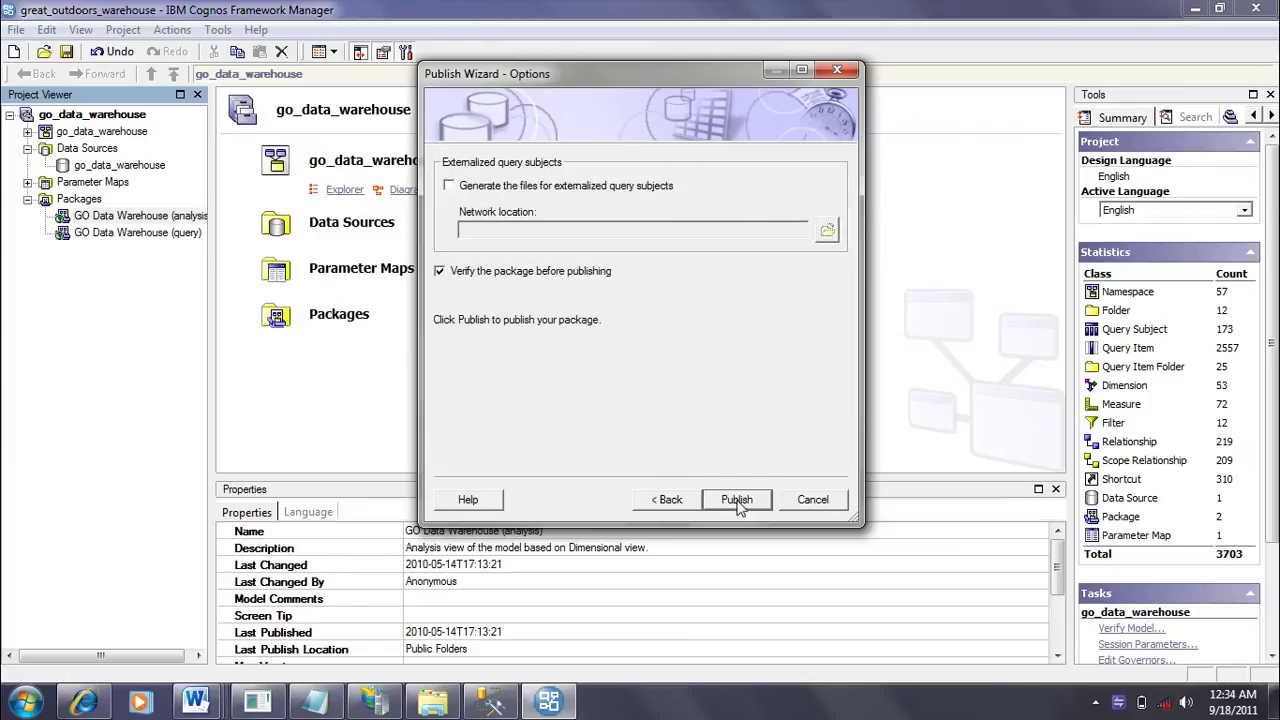
click(737, 503)
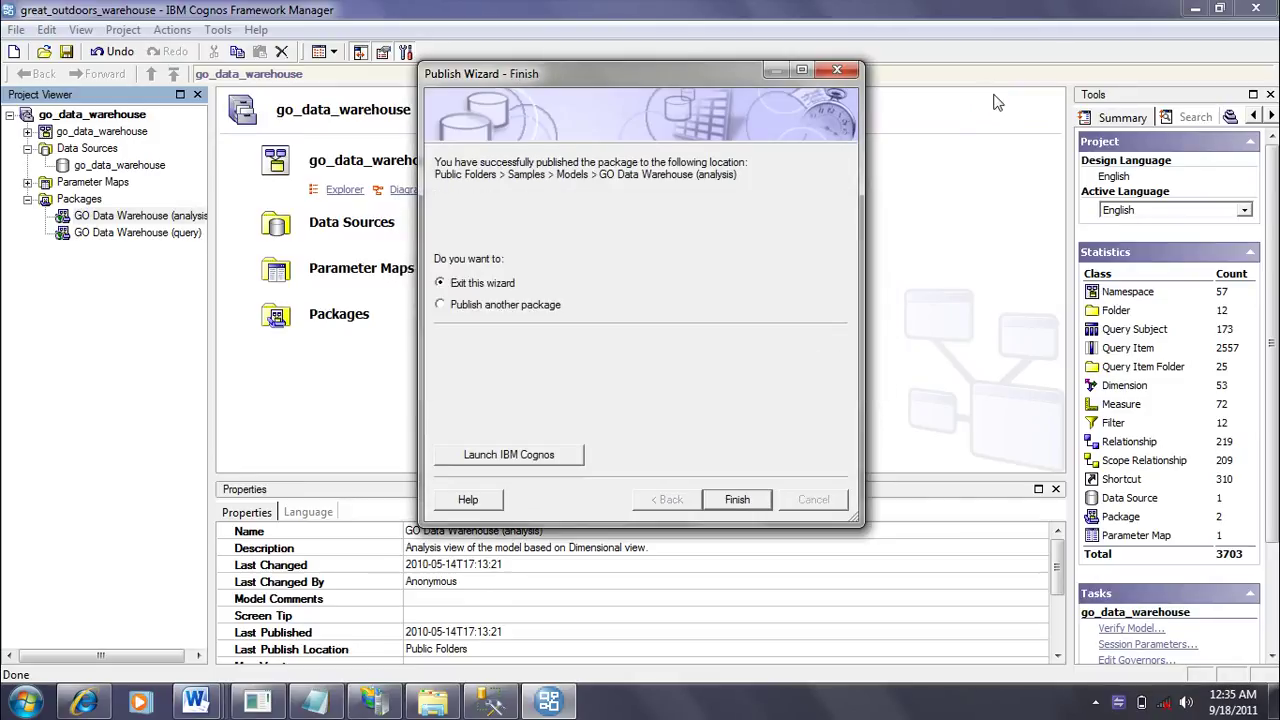
click(737, 500)
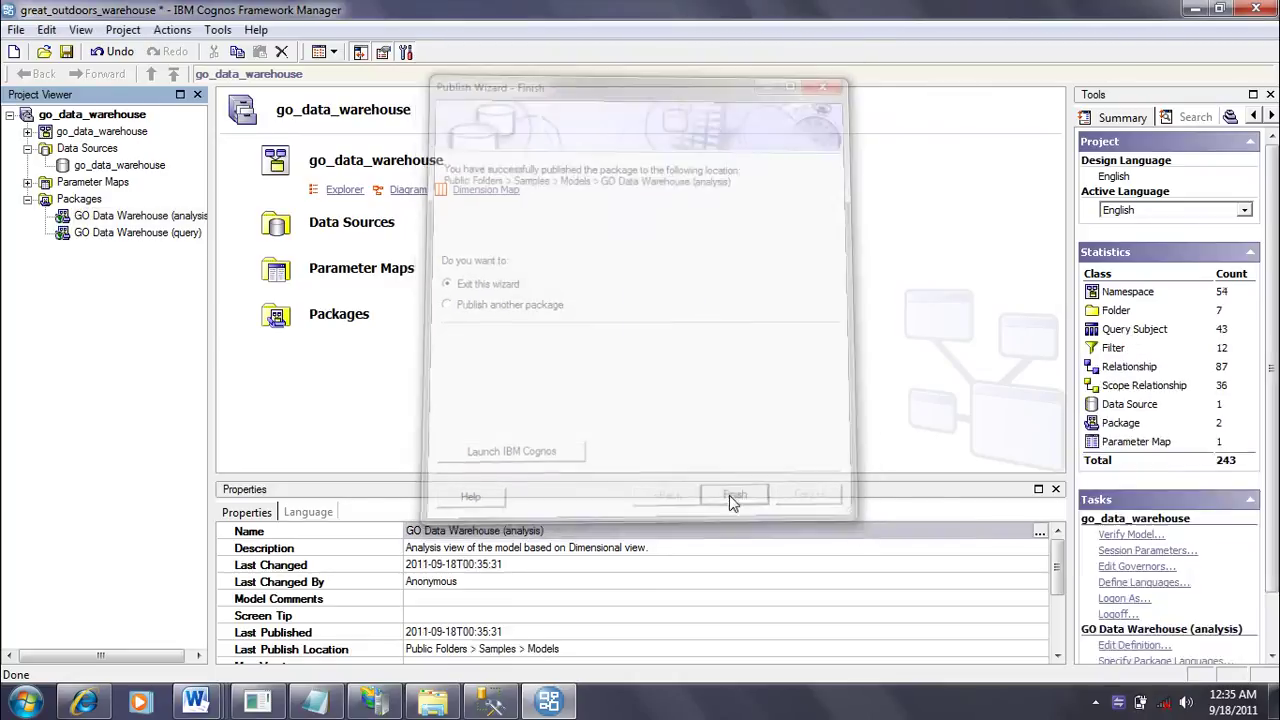
Step: Start publishing the GO Data Warehouse (query) package
right_click(172, 233)
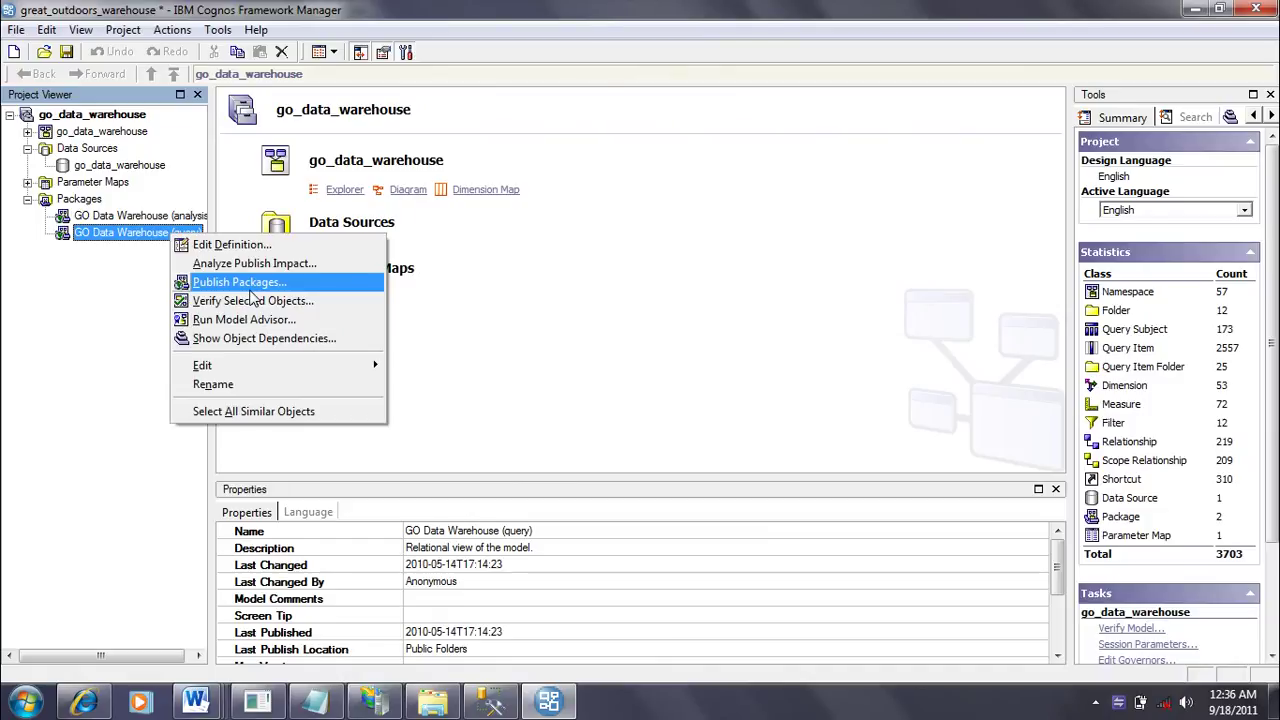
click(248, 284)
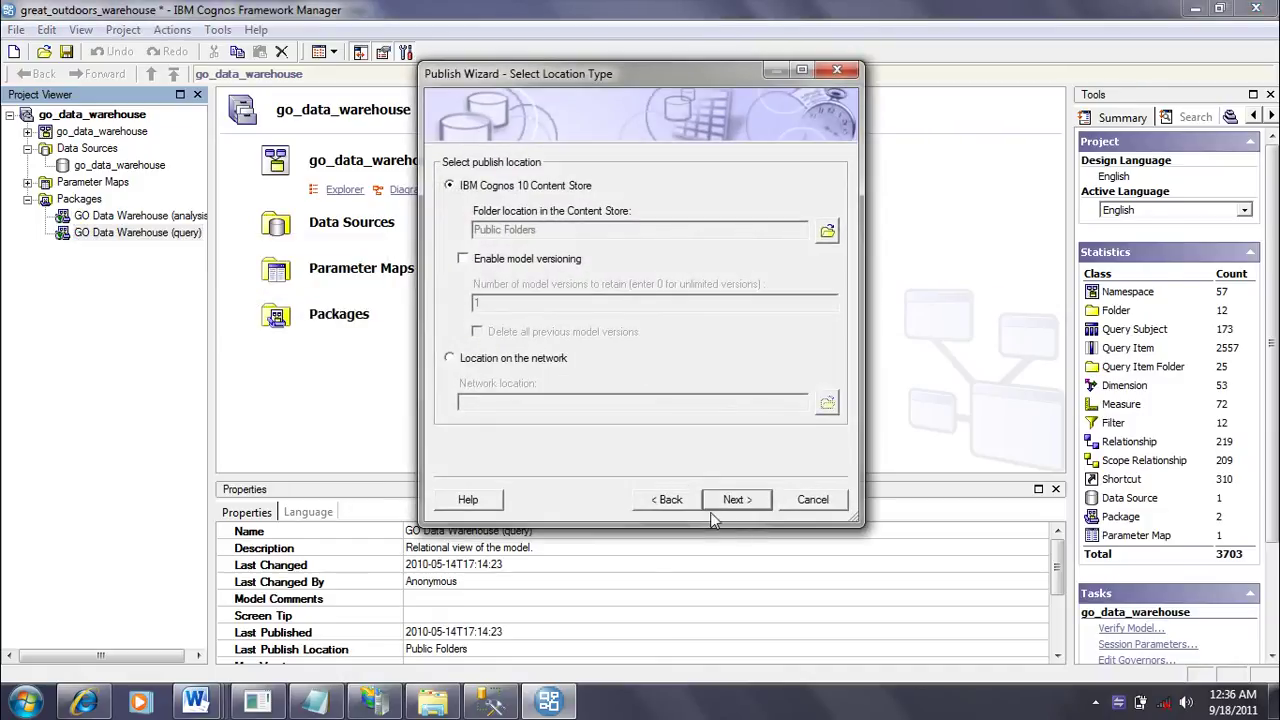
click(733, 500)
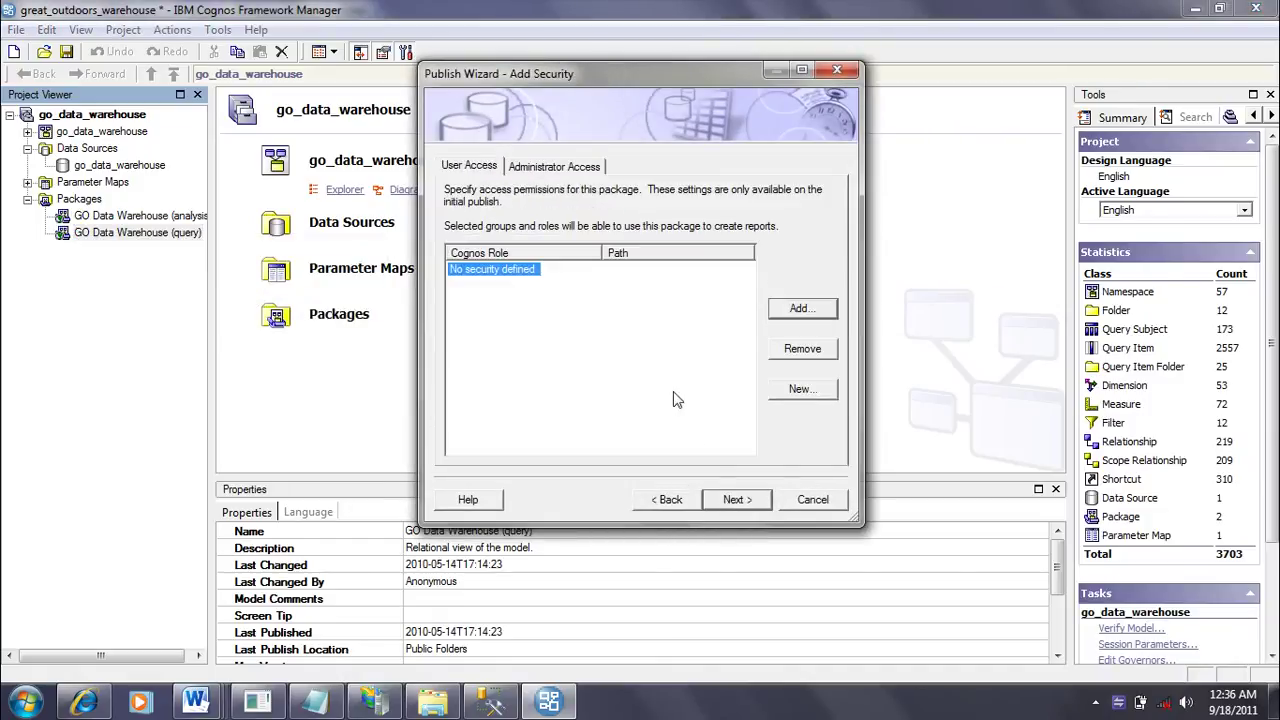
click(728, 505)
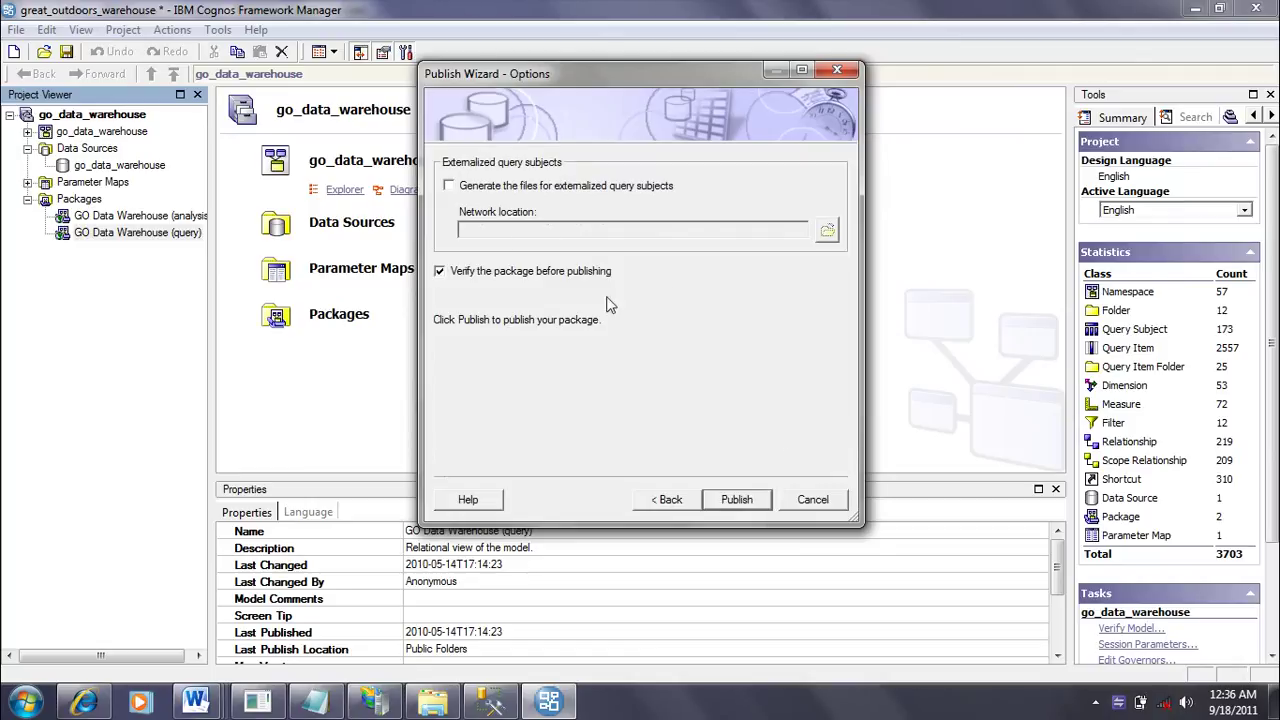
click(665, 500)
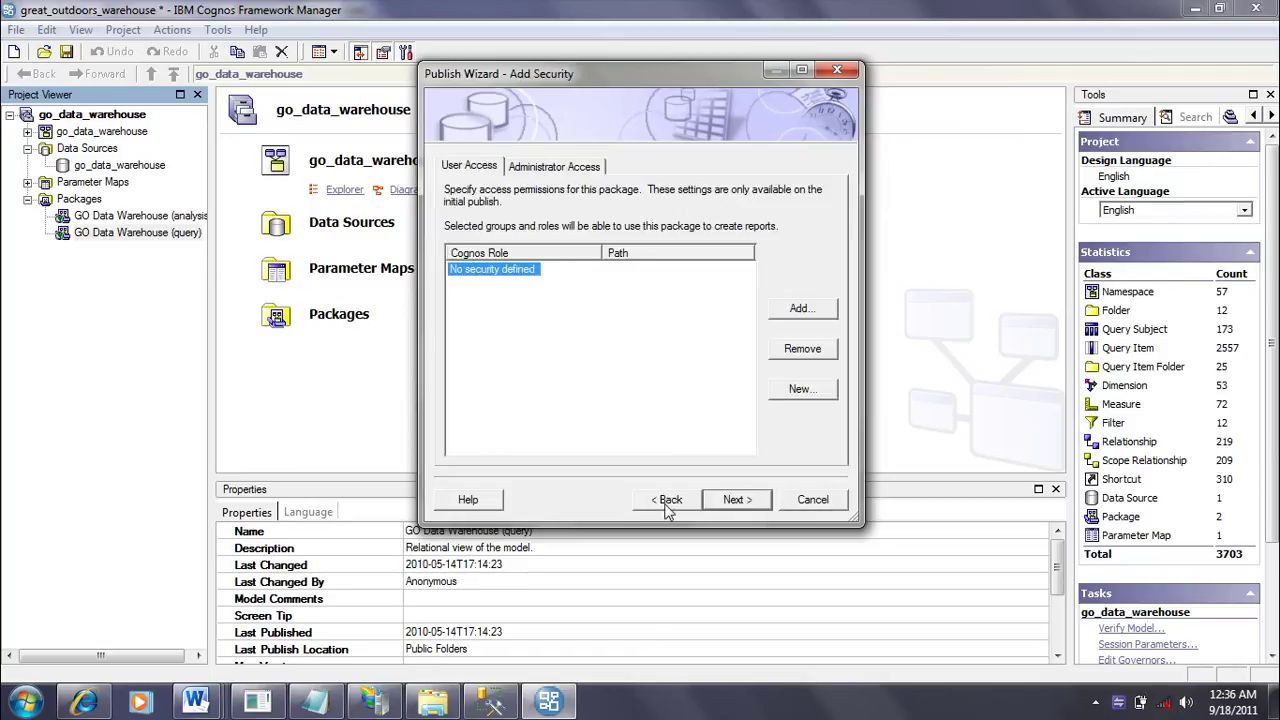
click(667, 505)
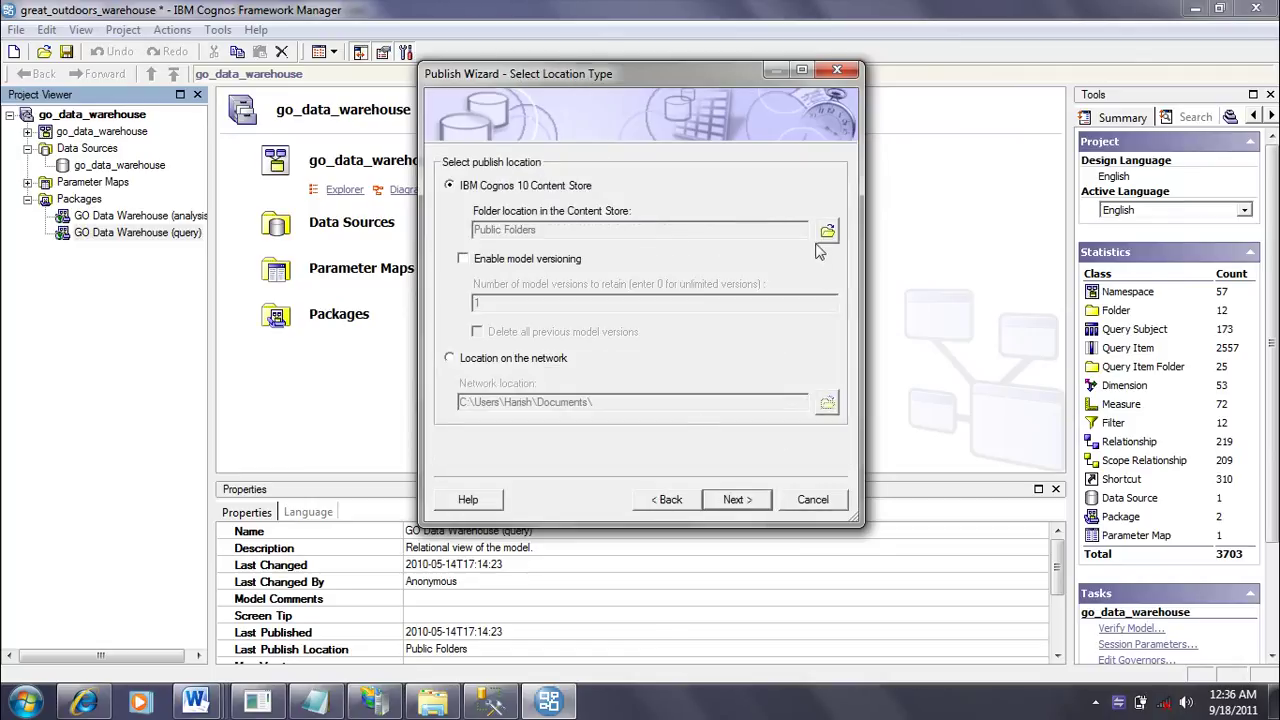
Step: Set the query package's Content Store folder location to Public Folders > Samples > Models
click(827, 234)
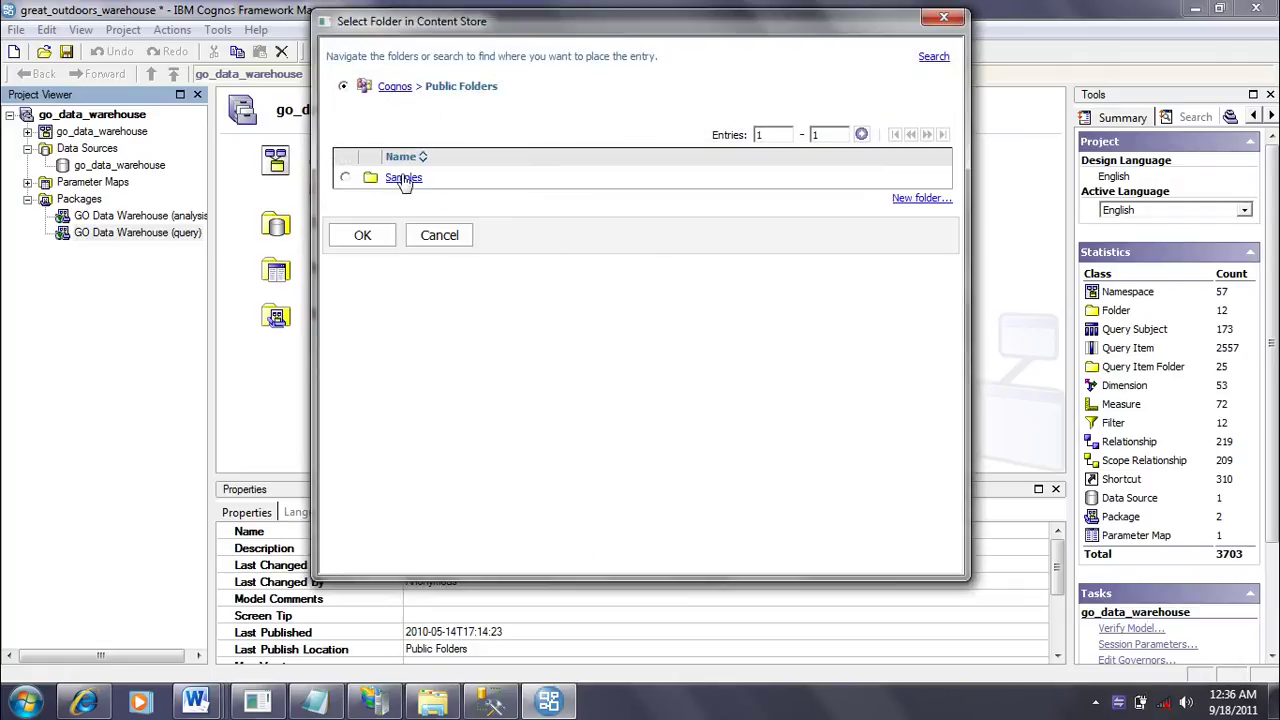
click(400, 177)
click(400, 177)
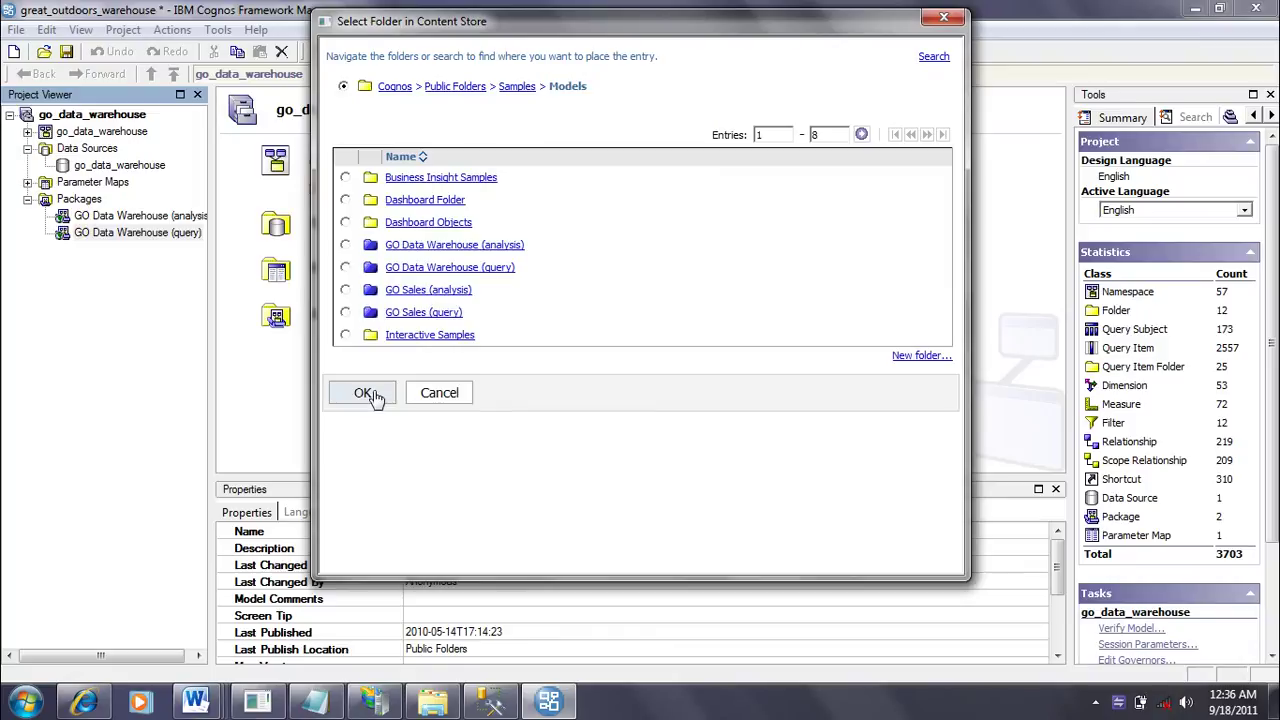
click(366, 393)
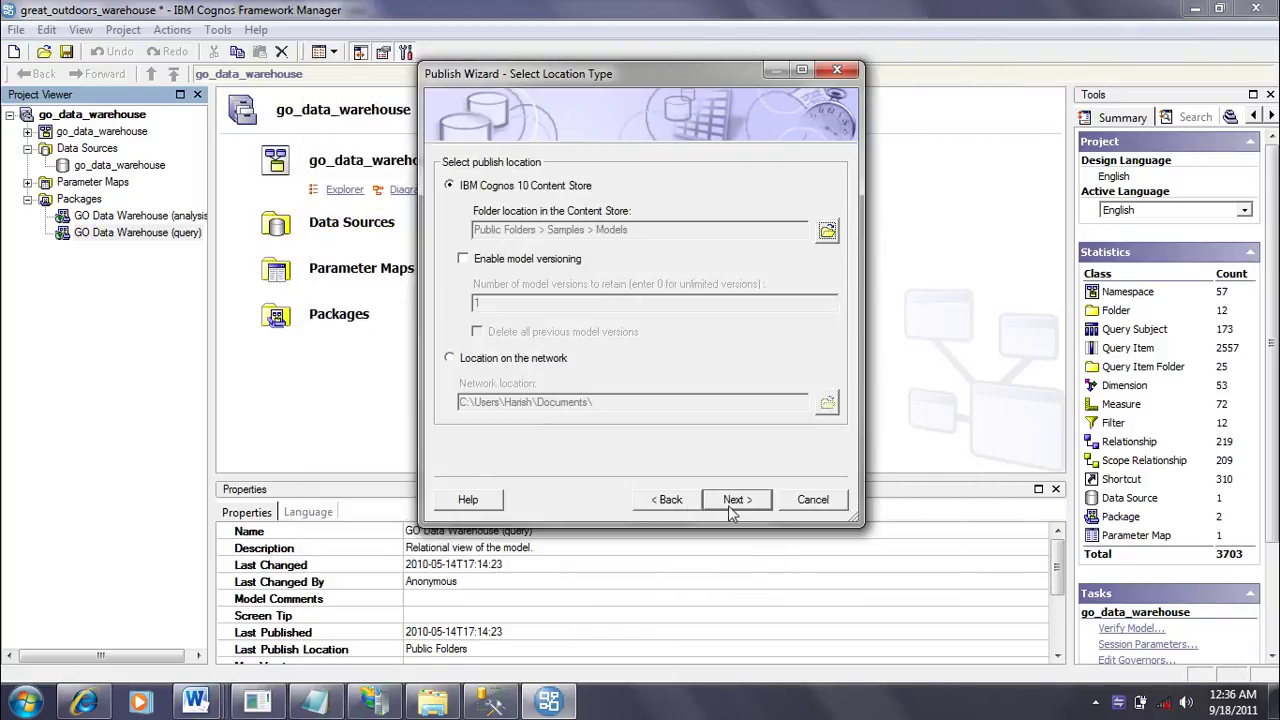
Step: Publish the GO Data Warehouse (query) package with default security and verification, overwriting the existing package, and exit the wizard
click(731, 503)
click(731, 502)
click(736, 500)
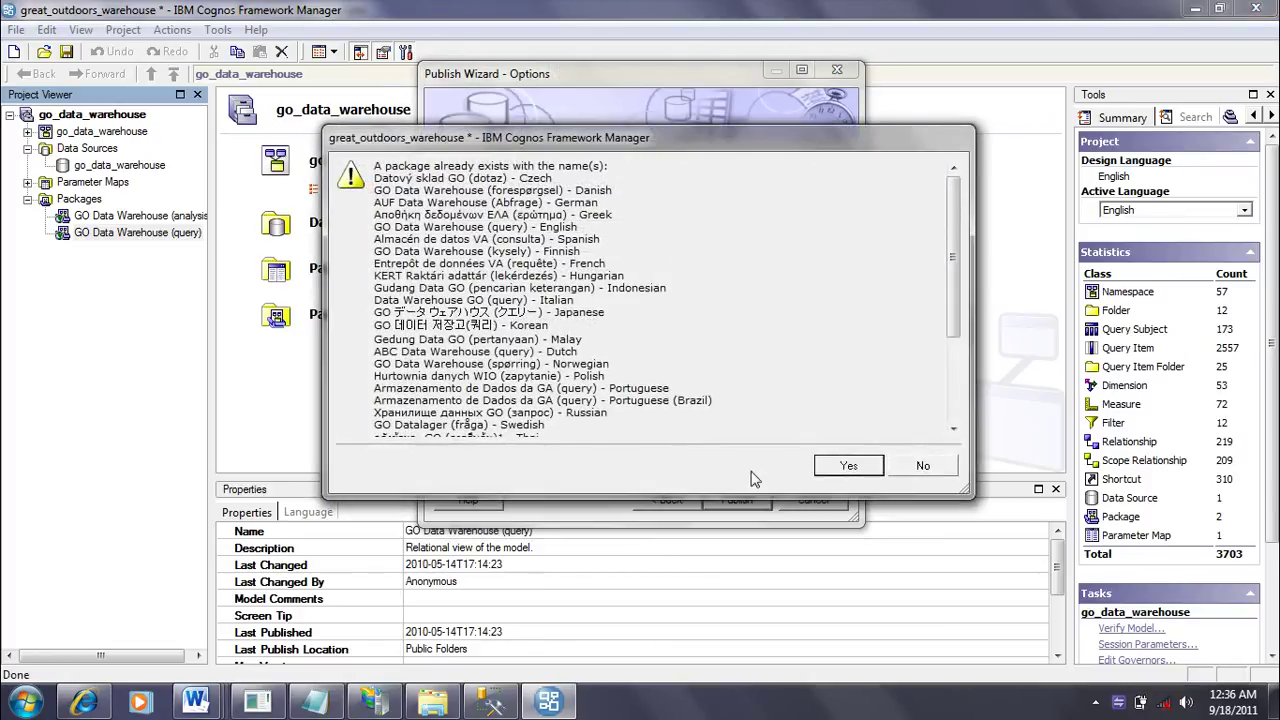
click(841, 467)
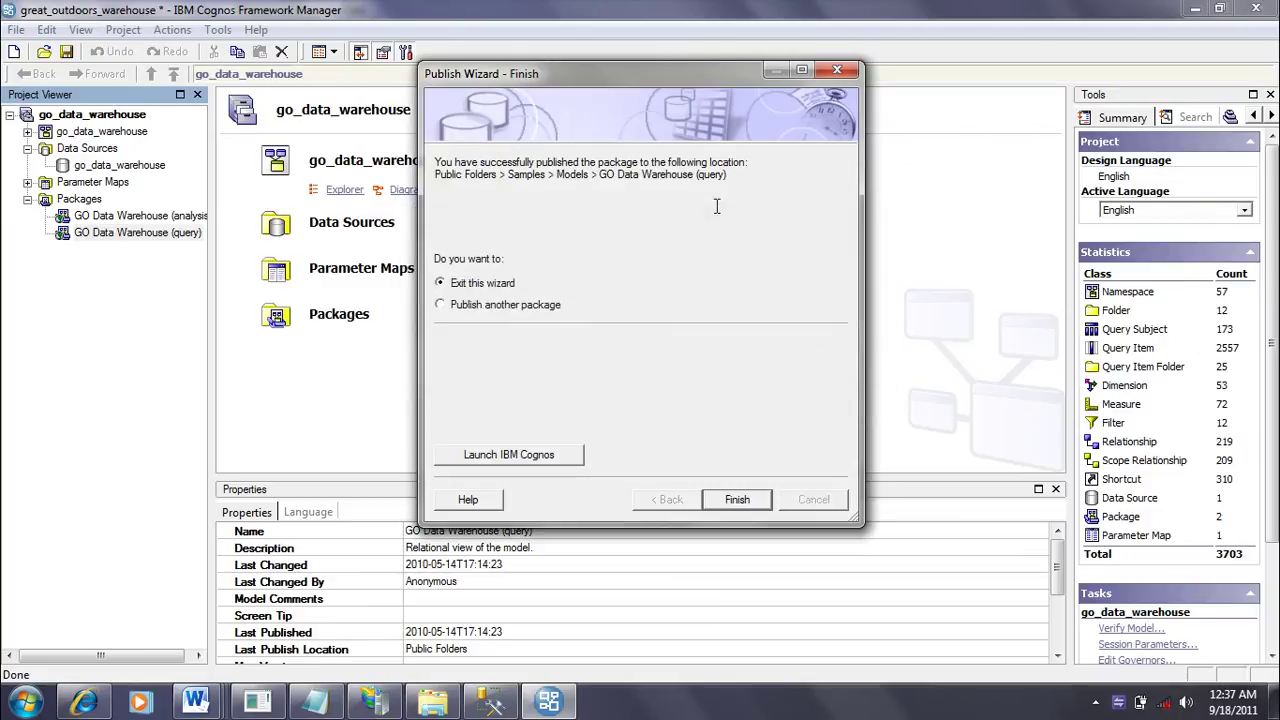
click(746, 507)
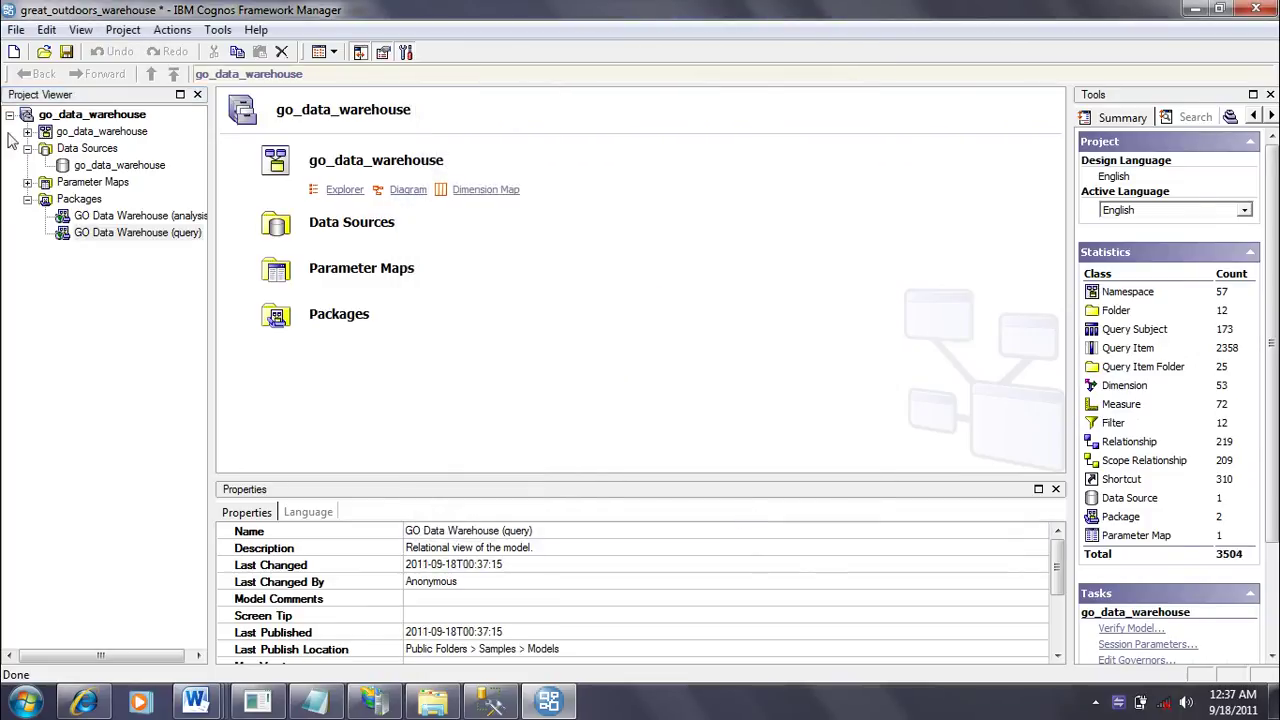
Step: Switch to the great_outdoors_sales project and start publishing its GO Sales (analysis) package
click(16, 30)
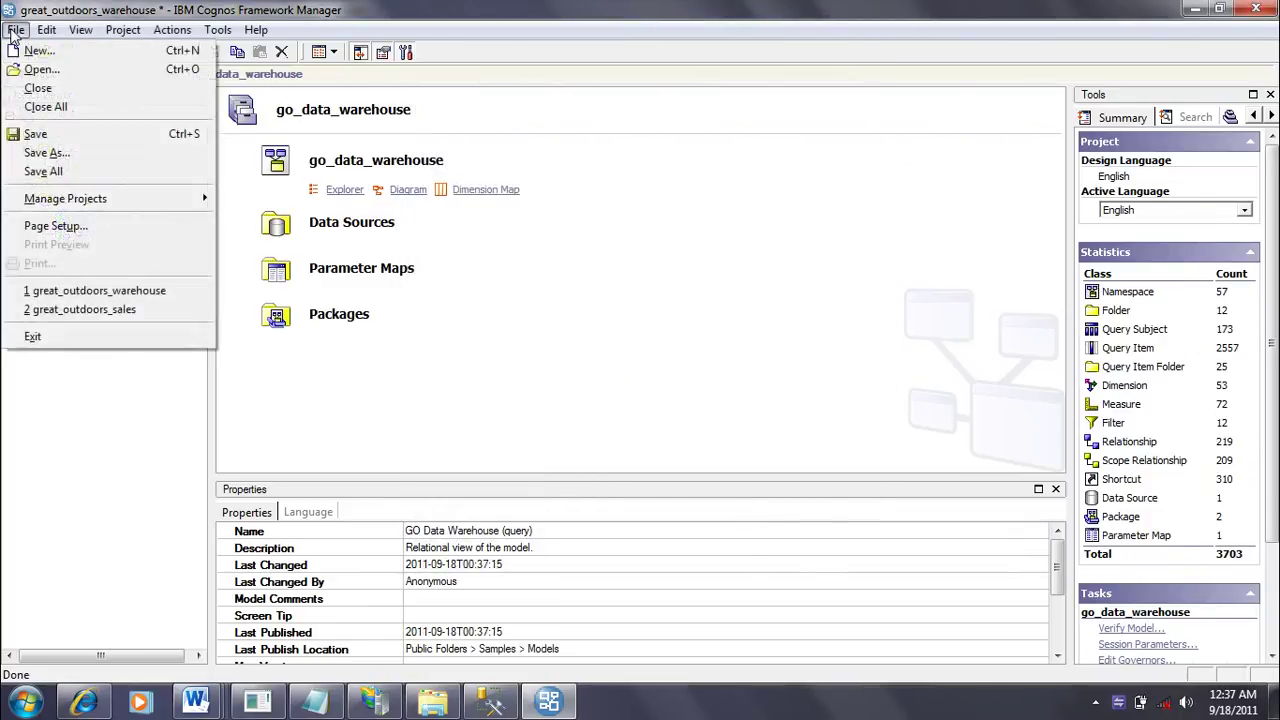
click(63, 316)
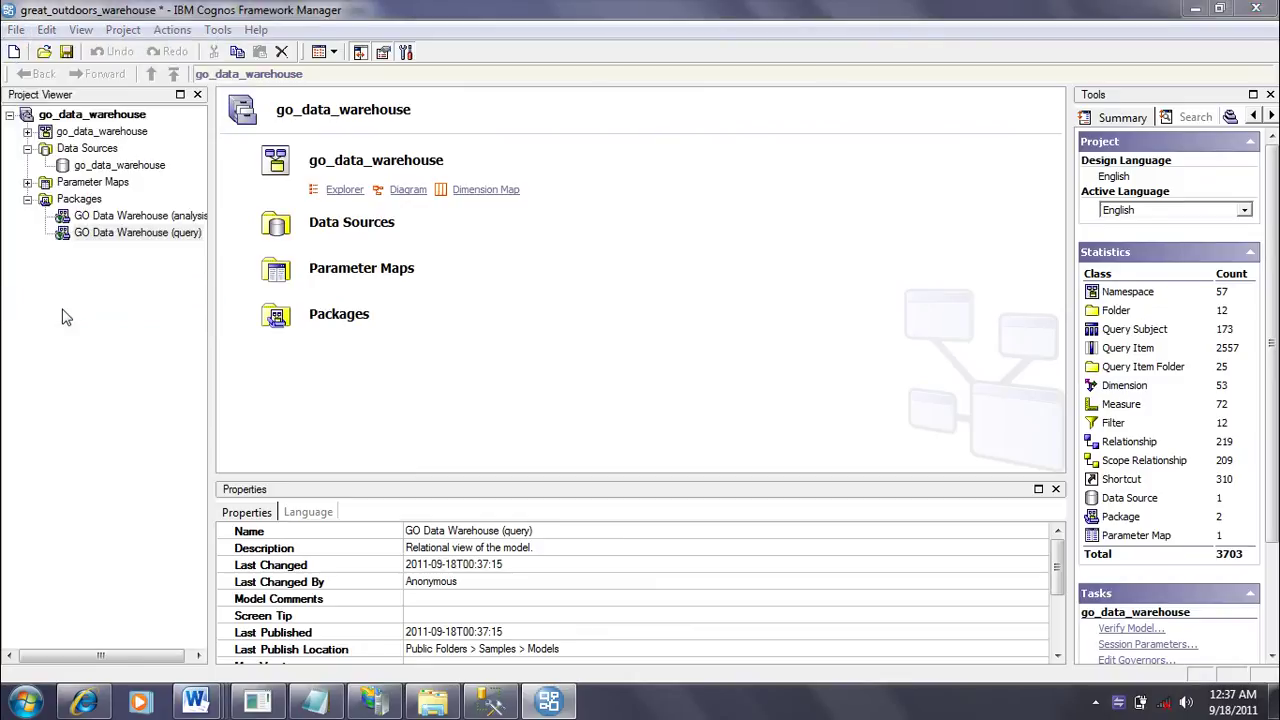
click(805, 429)
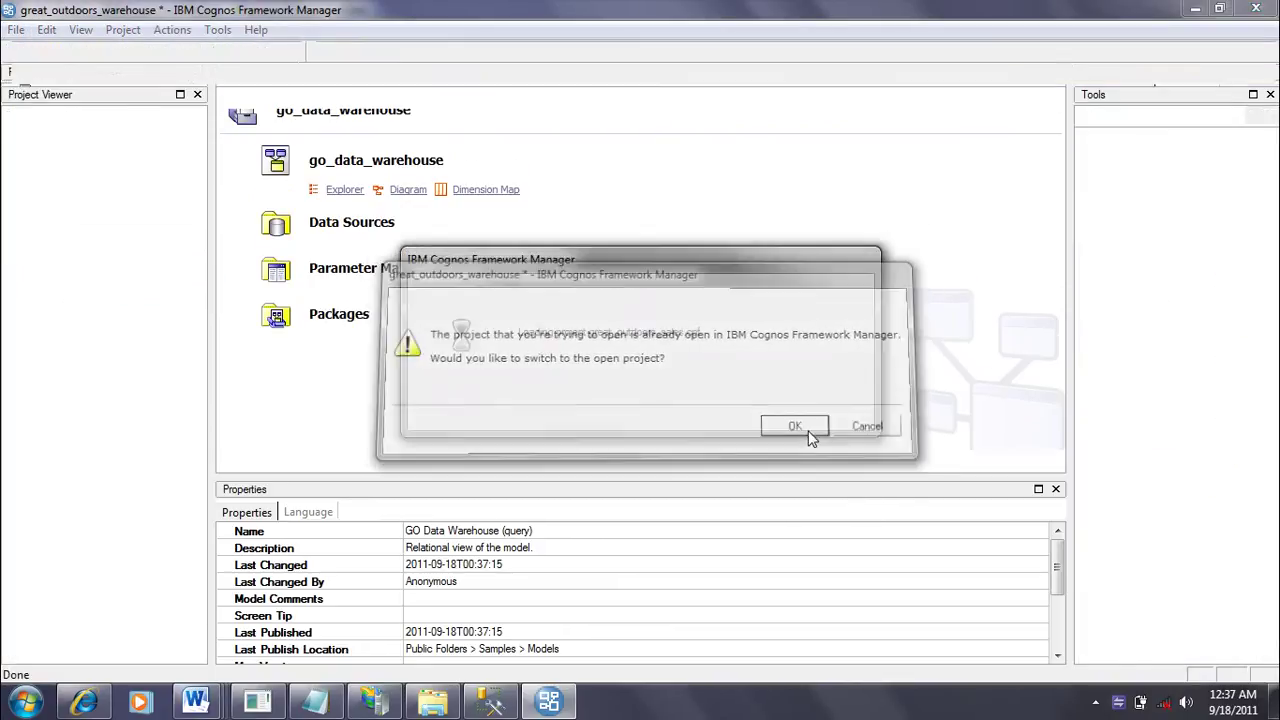
right_click(133, 257)
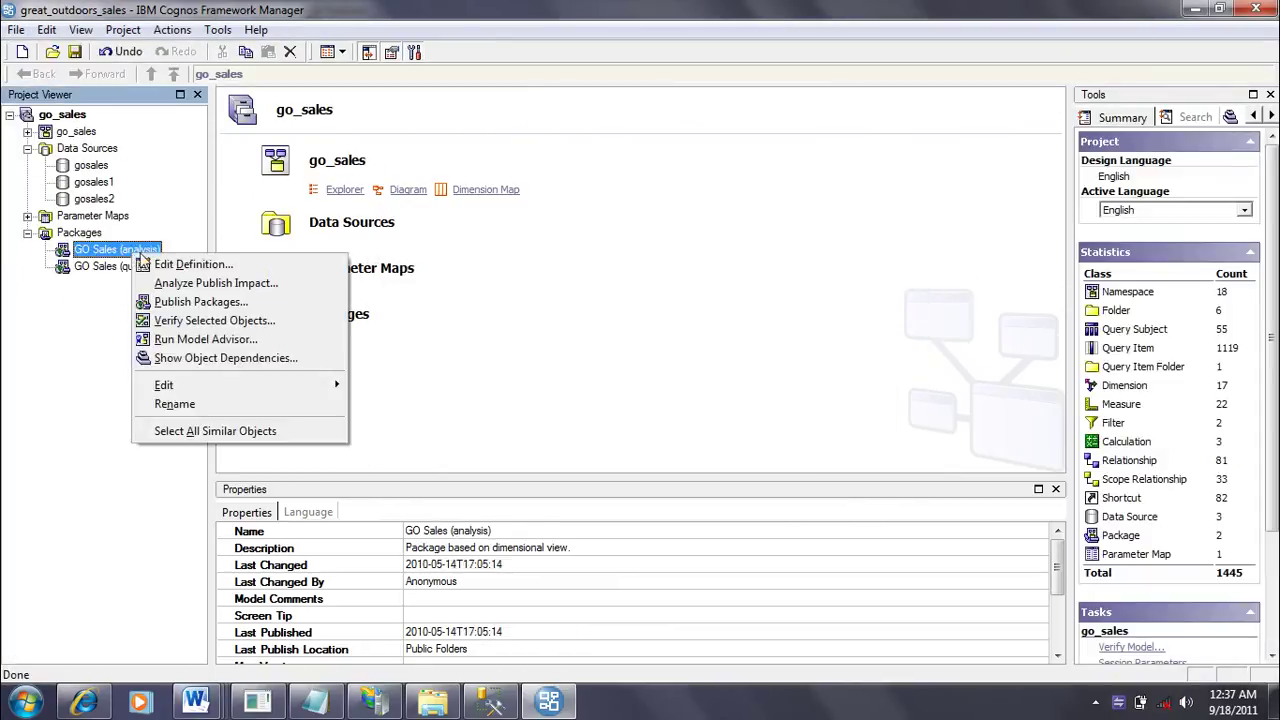
click(249, 303)
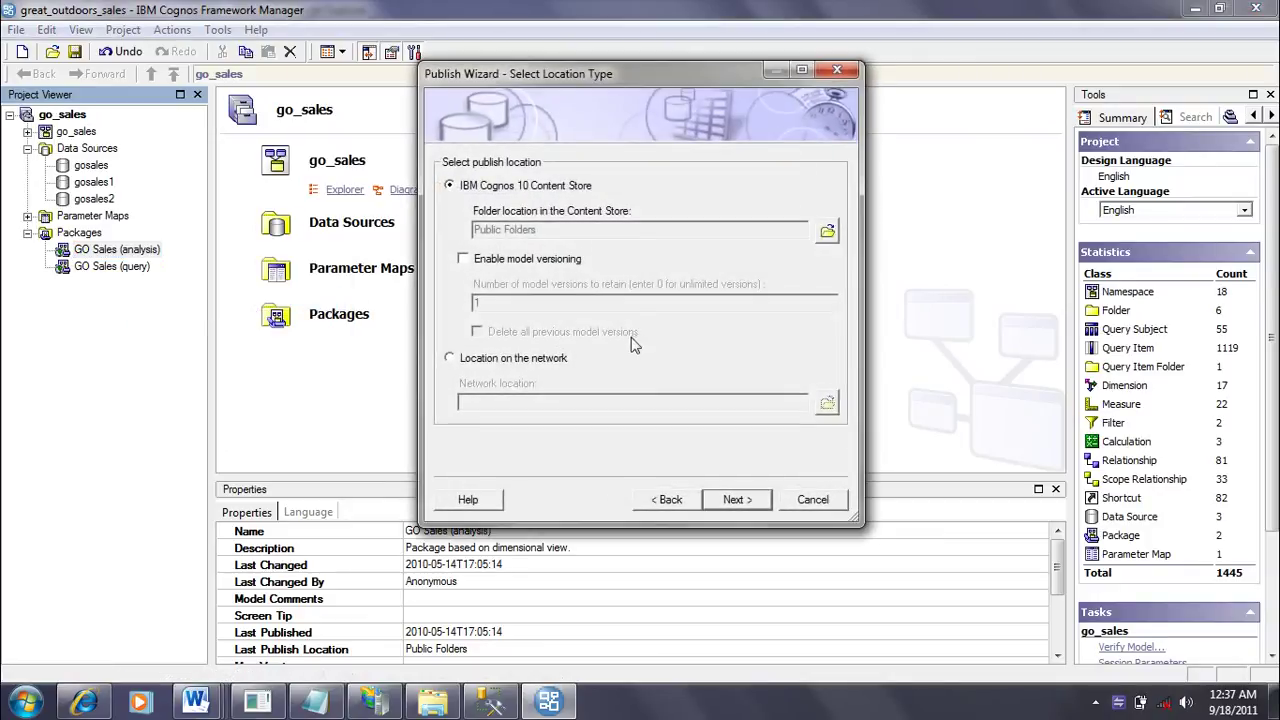
click(737, 500)
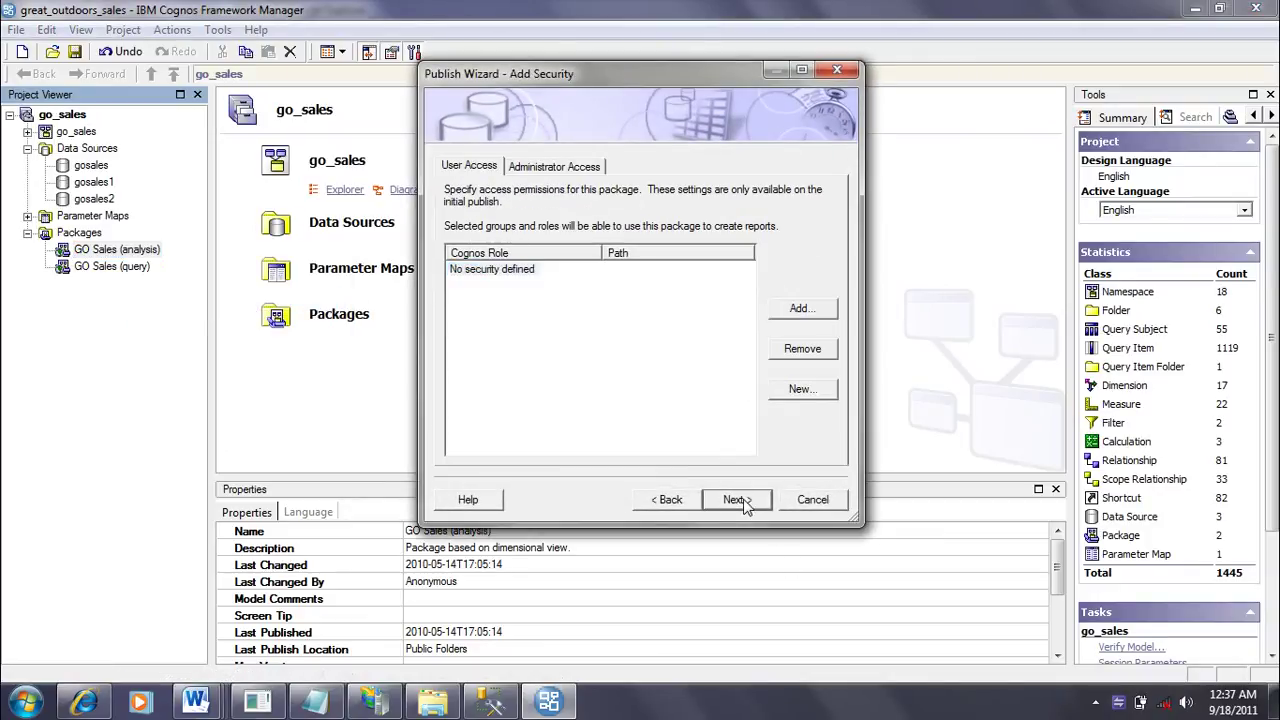
click(740, 500)
click(737, 500)
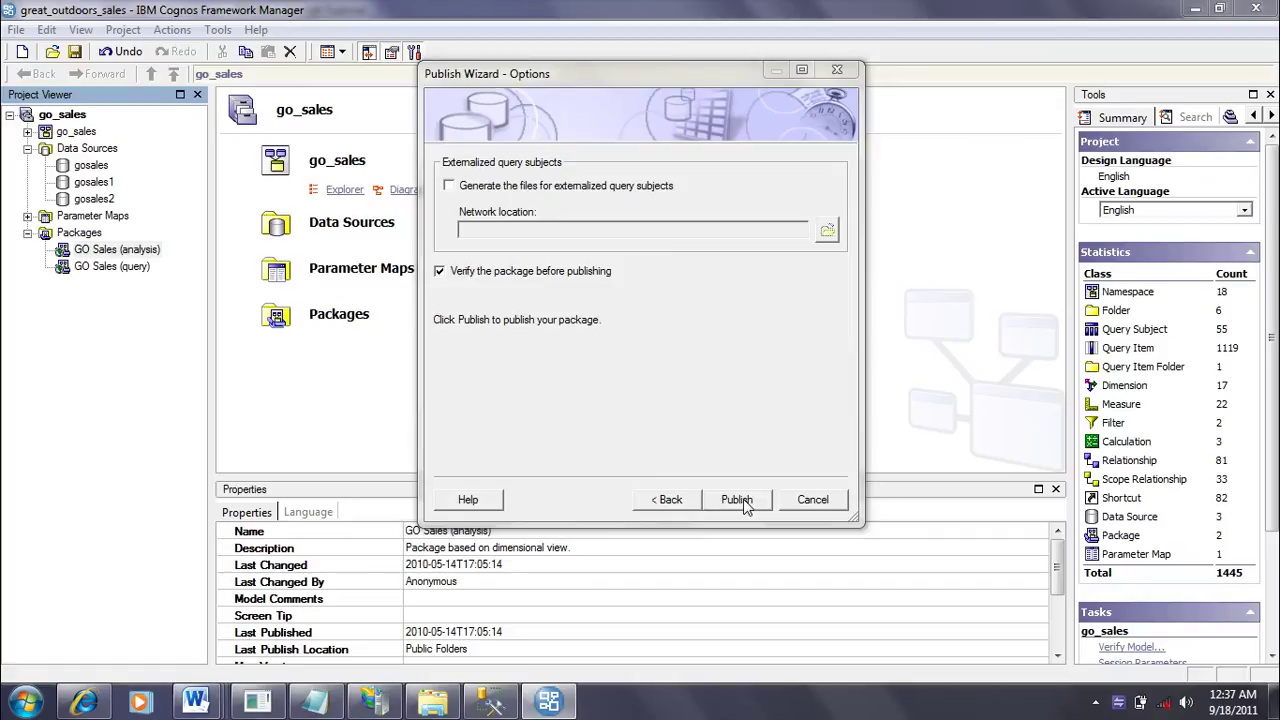
click(810, 367)
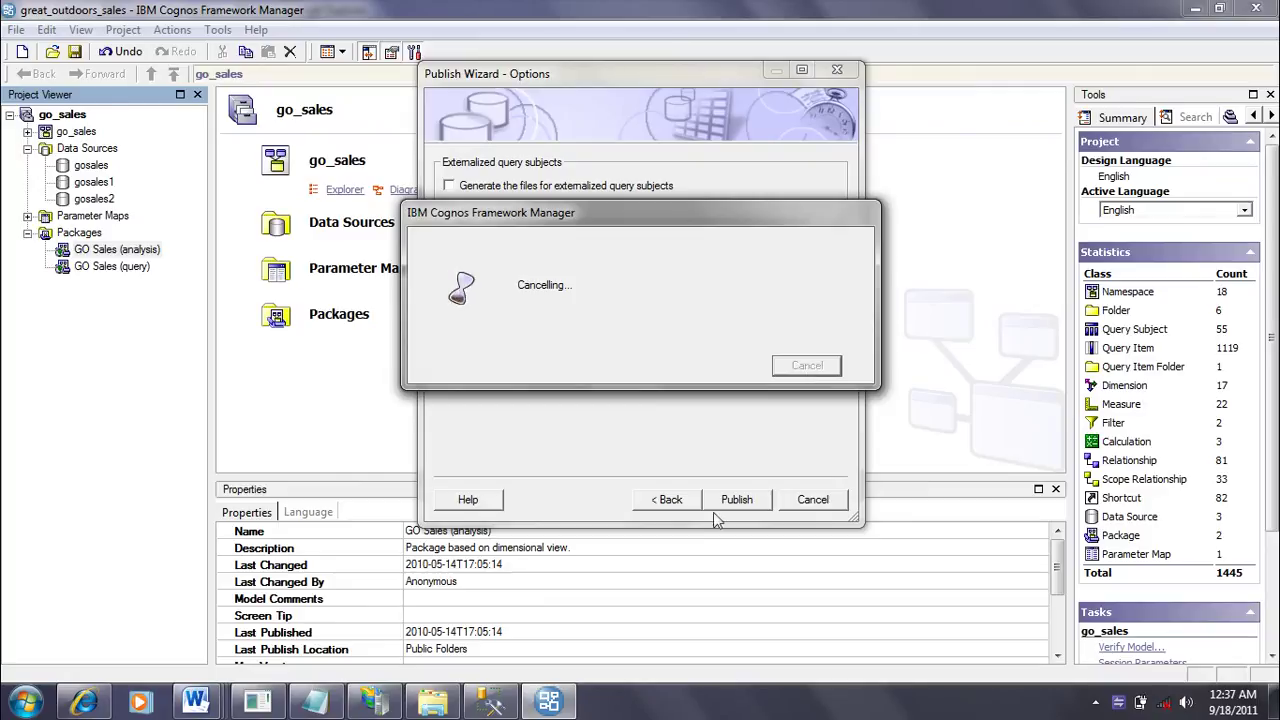
click(646, 374)
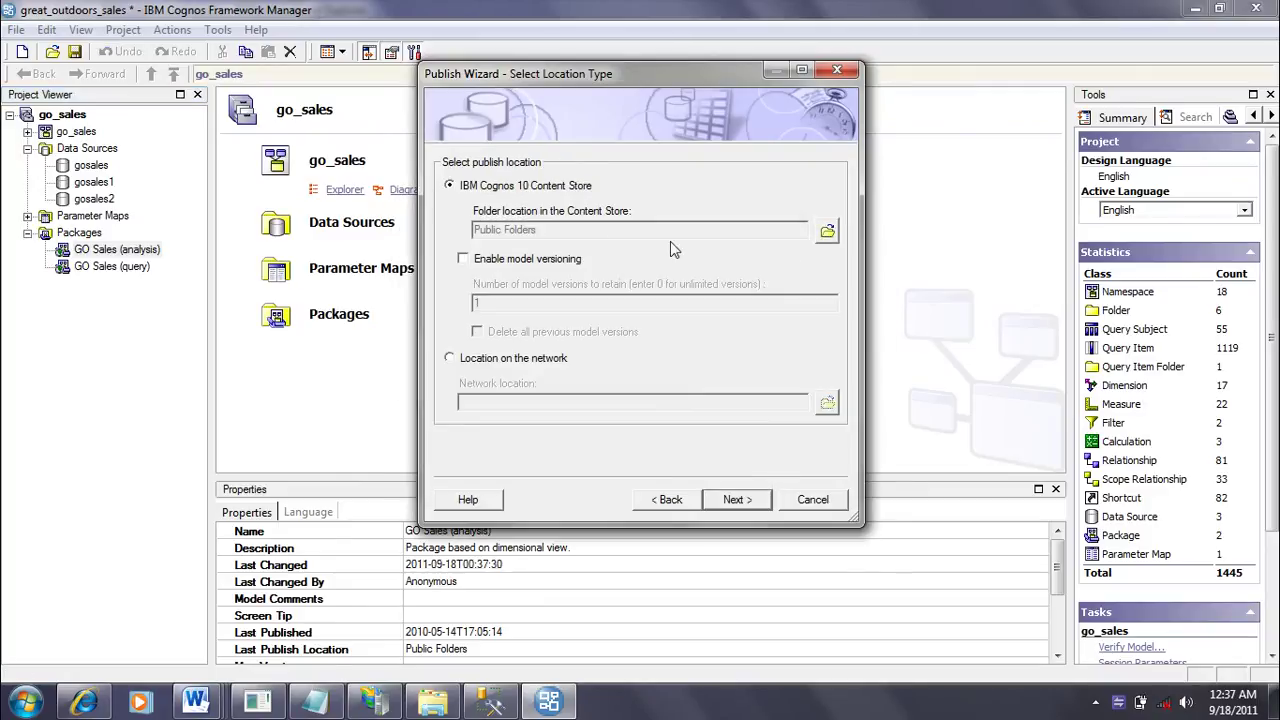
Step: Set the Content Store folder location for GO Sales (analysis) to Public Folders > Samples > Models
click(827, 231)
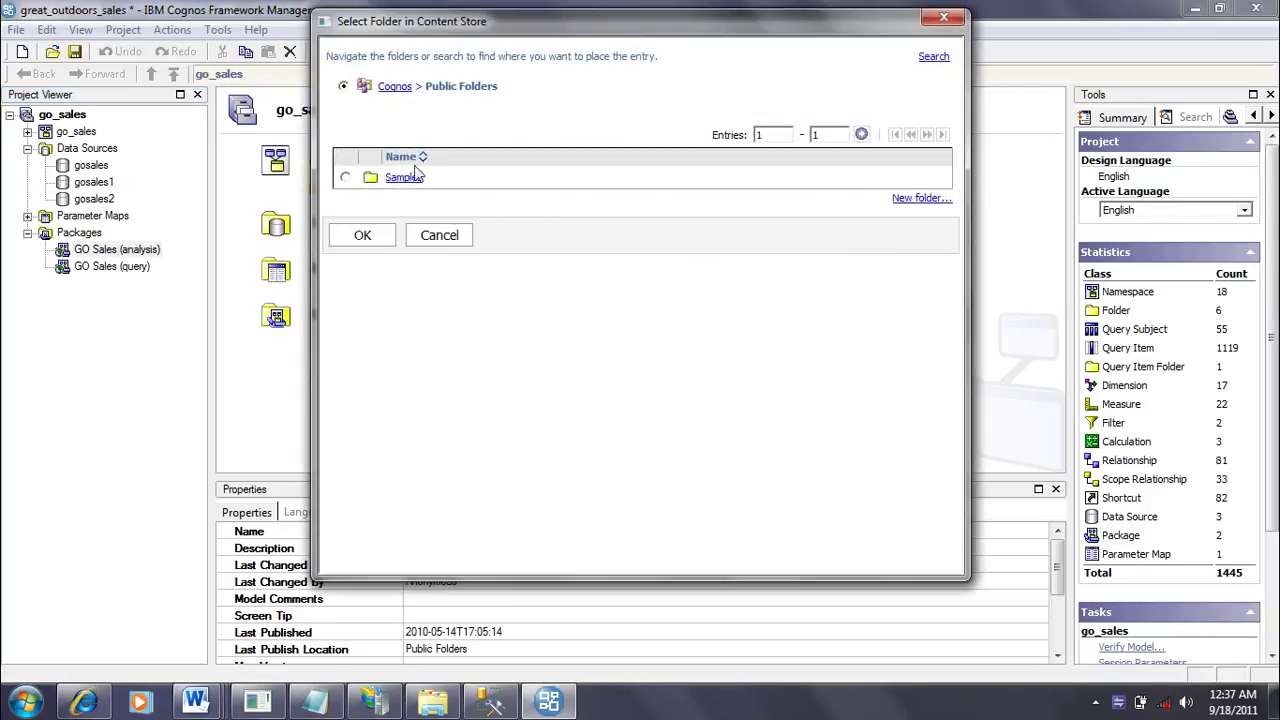
click(404, 178)
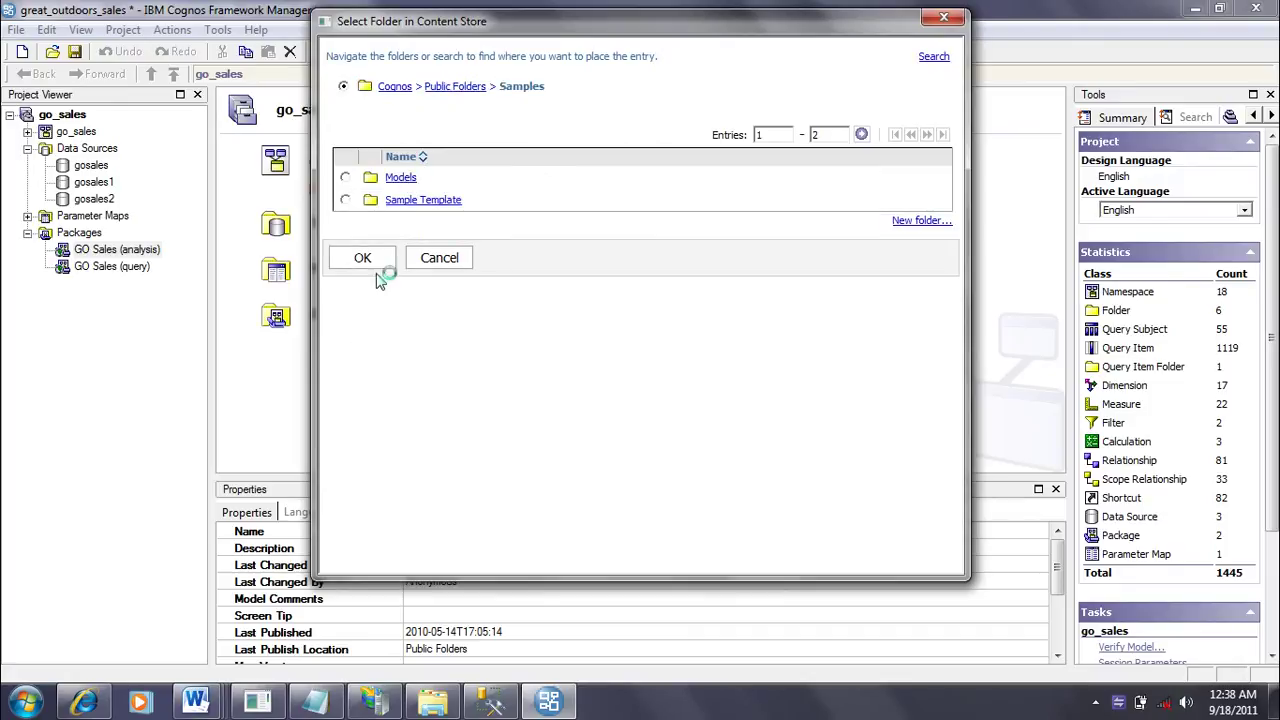
click(385, 393)
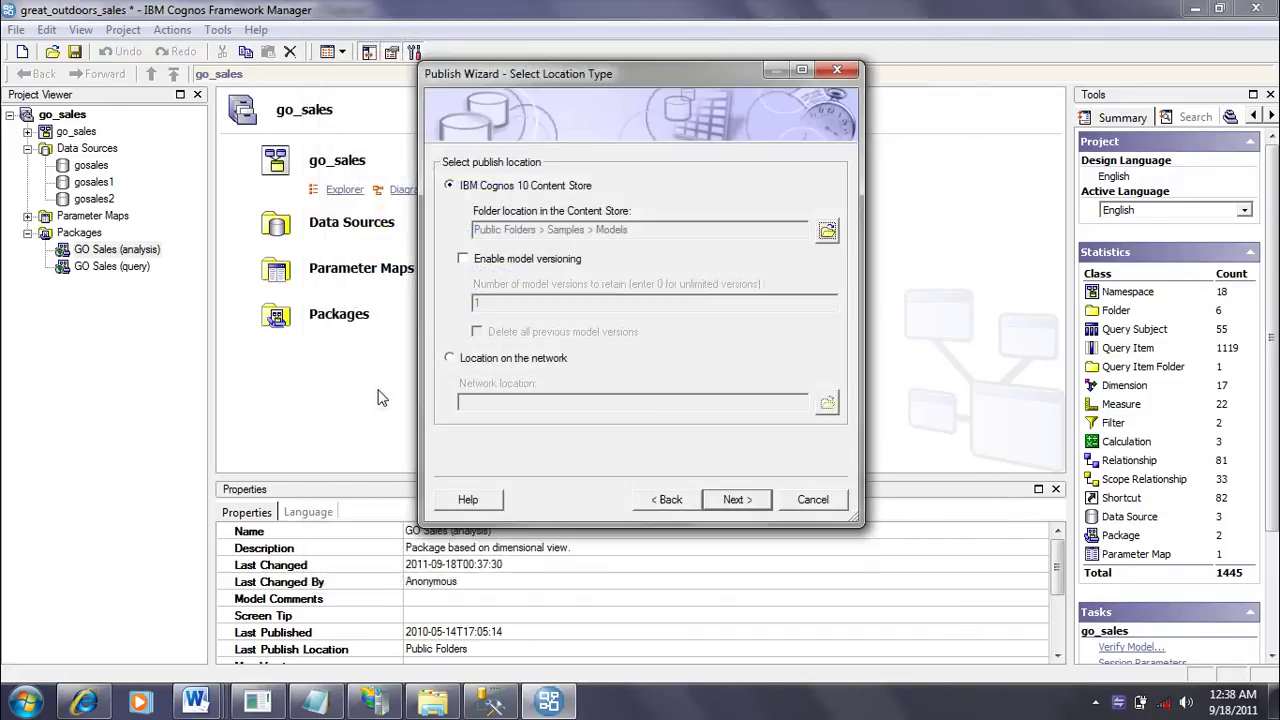
Step: Publish the GO Sales (analysis) package with default security and verification, overwriting the existing package, and exit the wizard
click(737, 499)
click(737, 499)
click(737, 501)
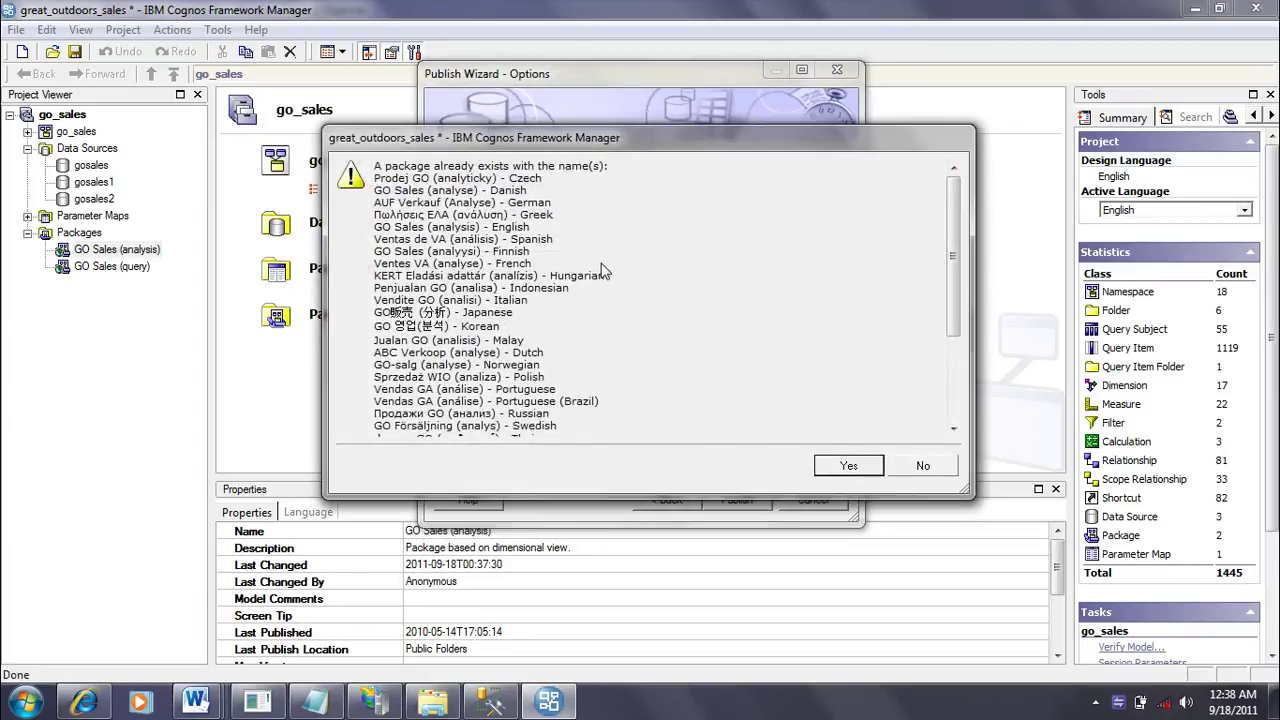
click(848, 465)
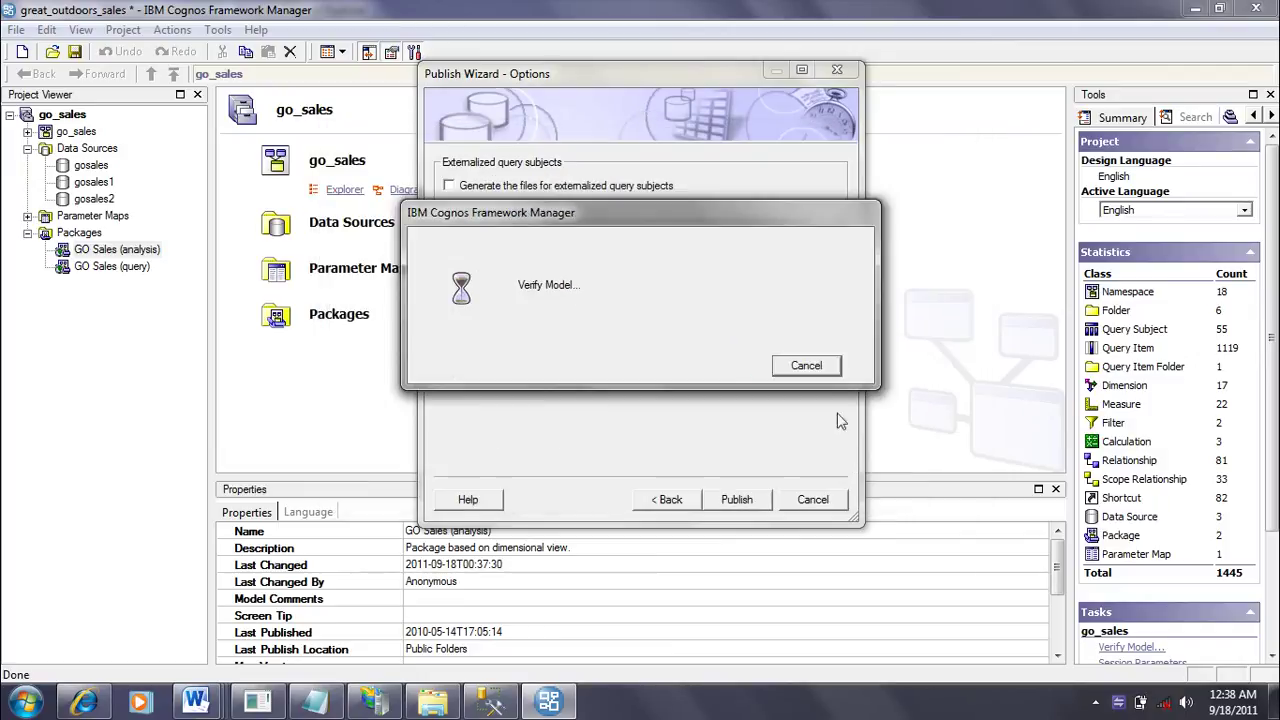
click(738, 500)
Step: Start publishing the GO Sales (query) package with its Content Store folder location set to Public Folders > Samples > Models
click(141, 268)
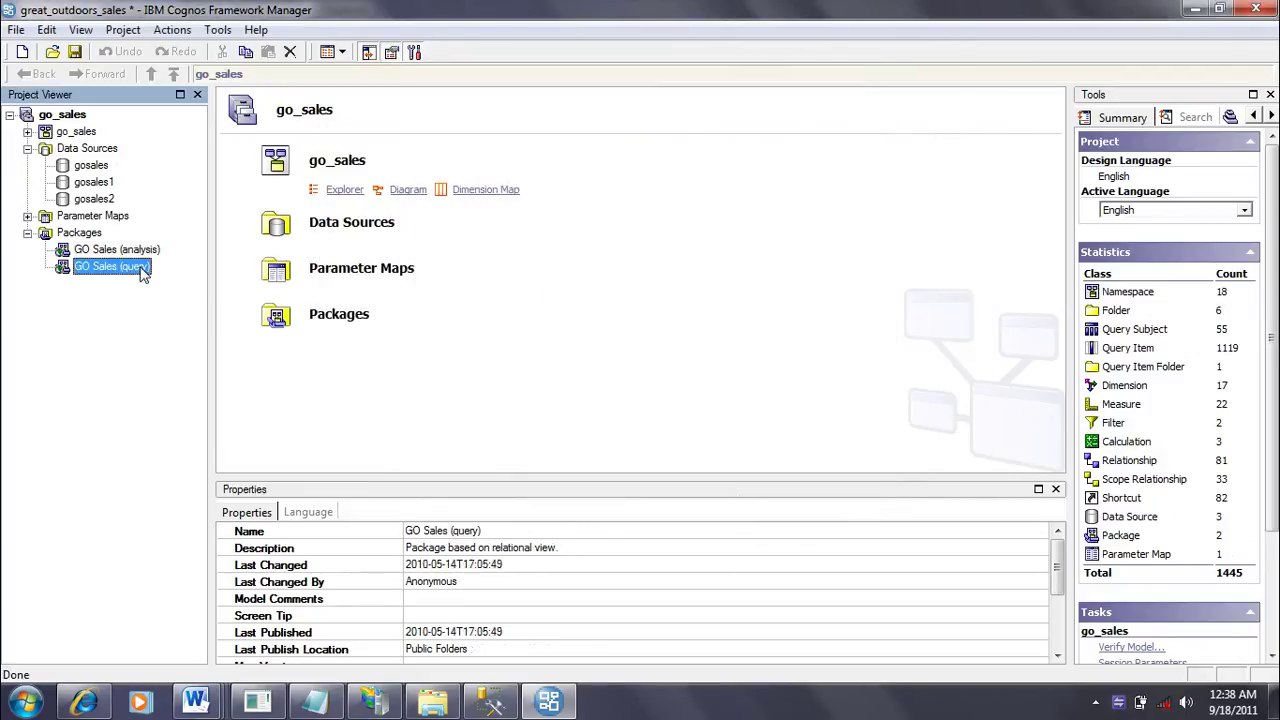
right_click(141, 268)
click(230, 317)
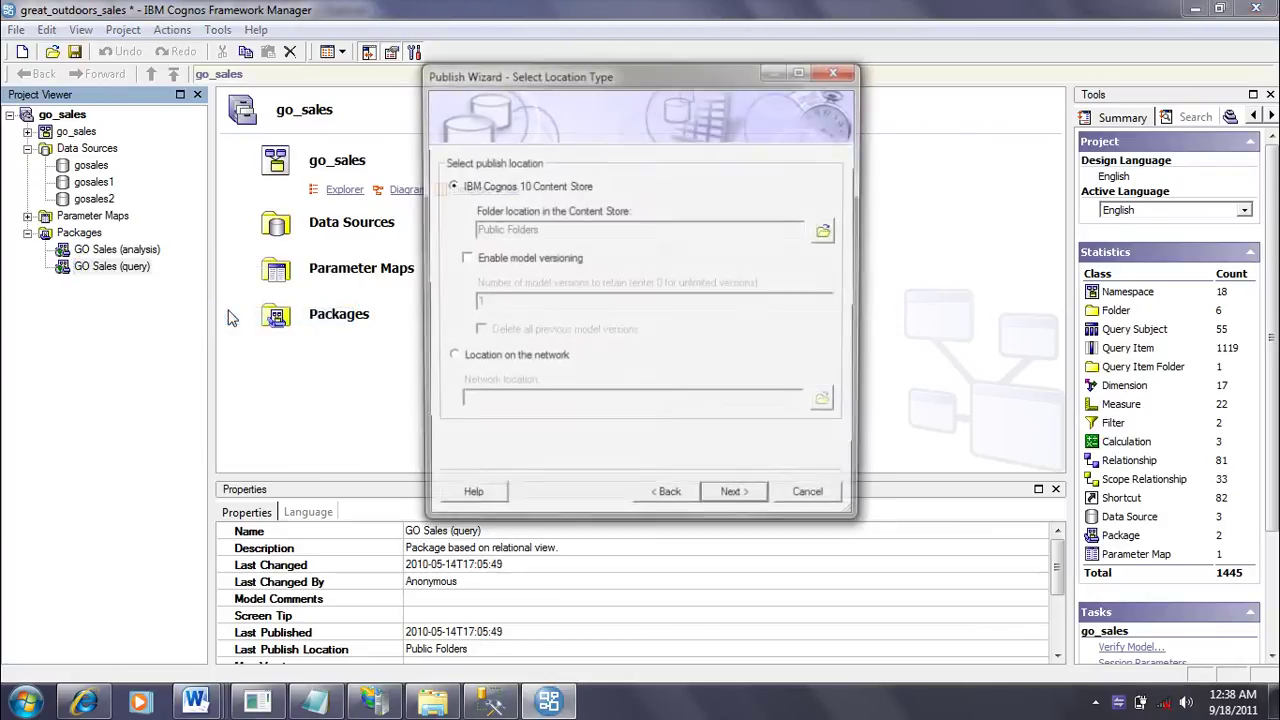
click(827, 232)
click(395, 177)
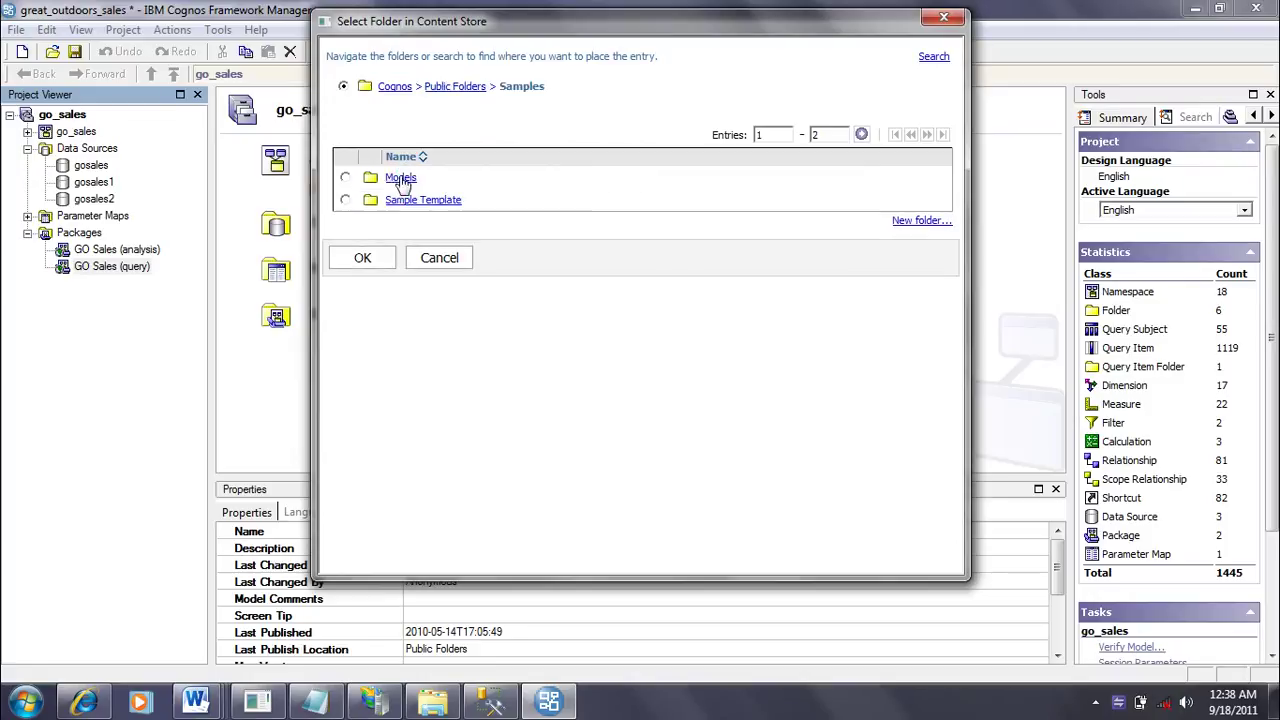
click(401, 178)
click(366, 395)
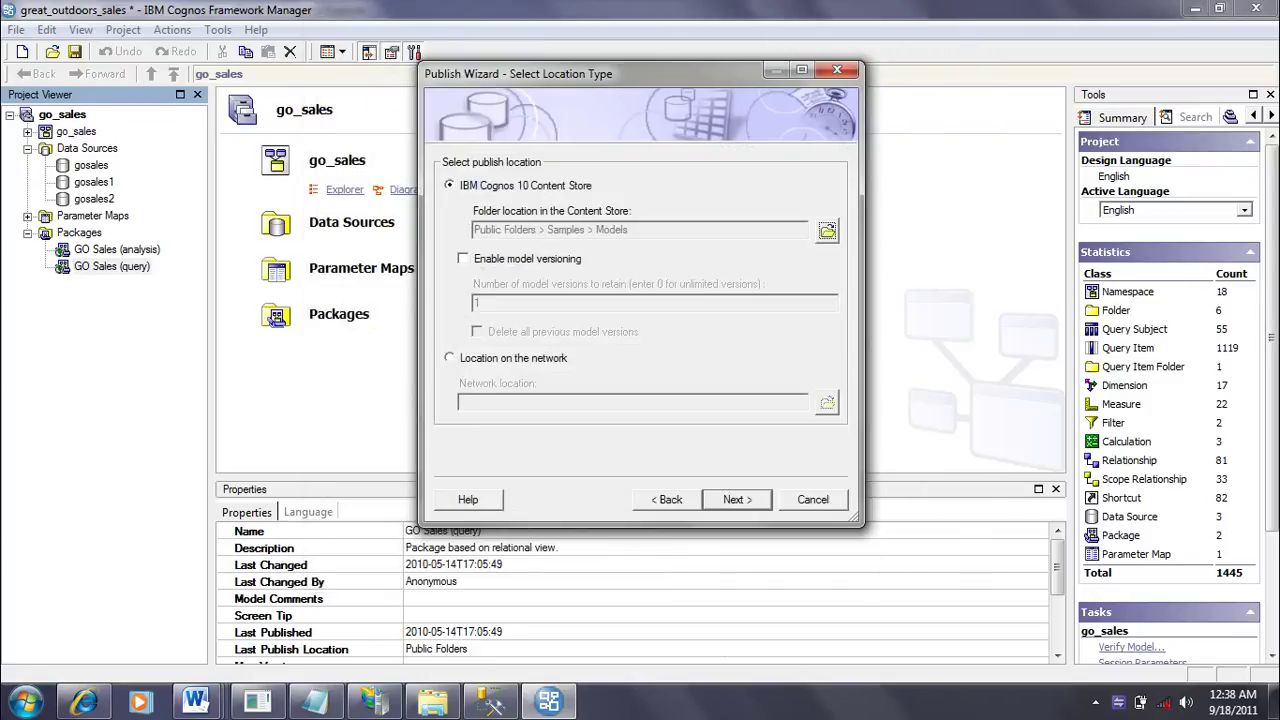
Step: Publish the GO Sales (query) package with default security and verification, overwriting the existing package, and exit the wizard
click(734, 508)
click(733, 507)
click(736, 500)
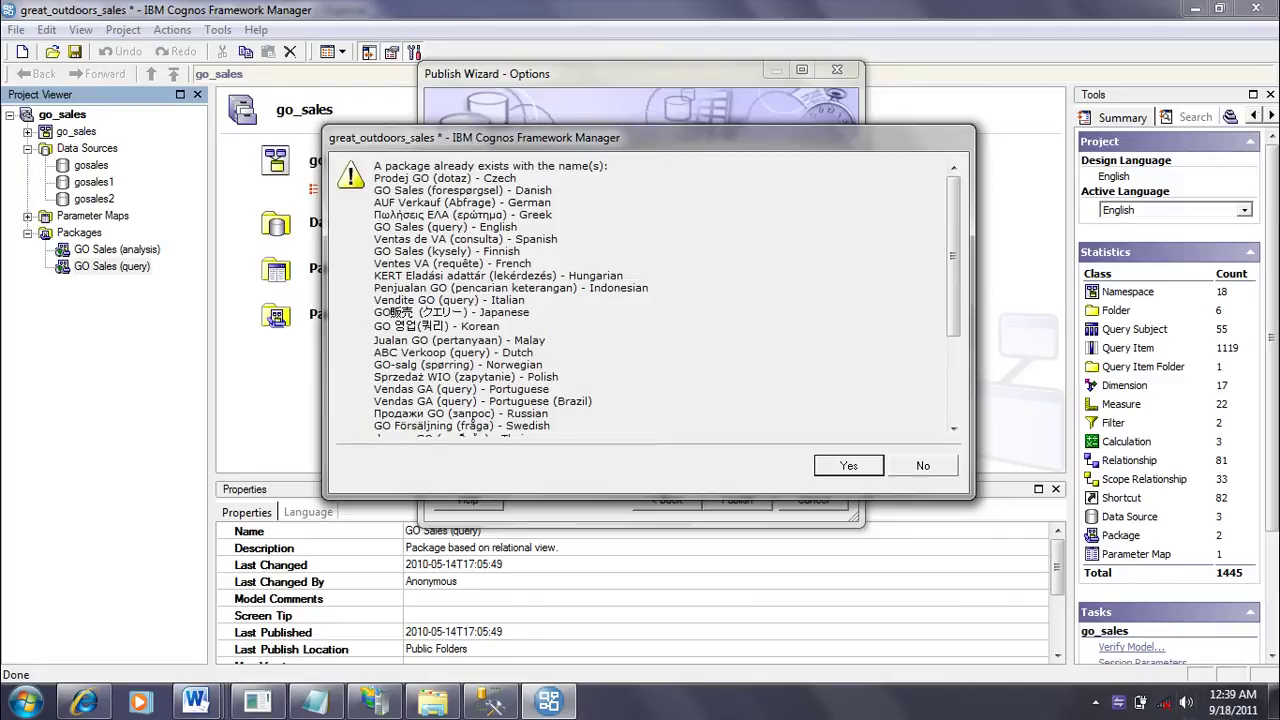
click(845, 466)
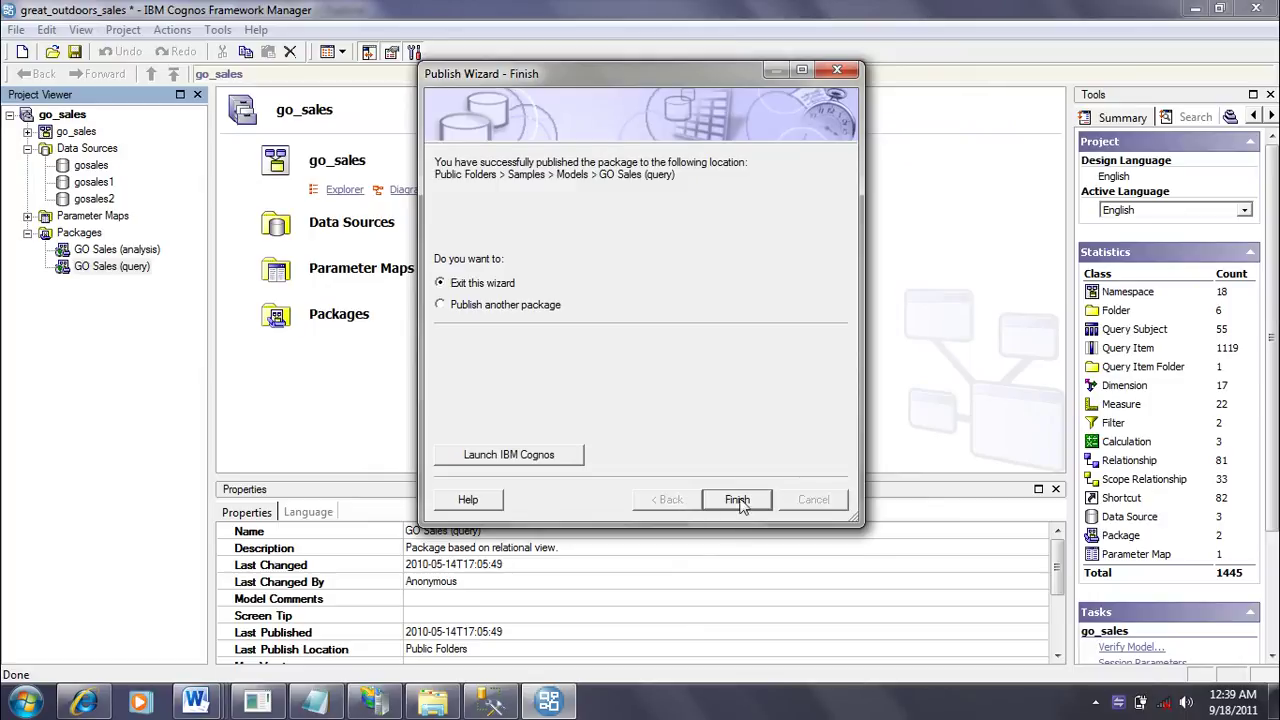
click(737, 500)
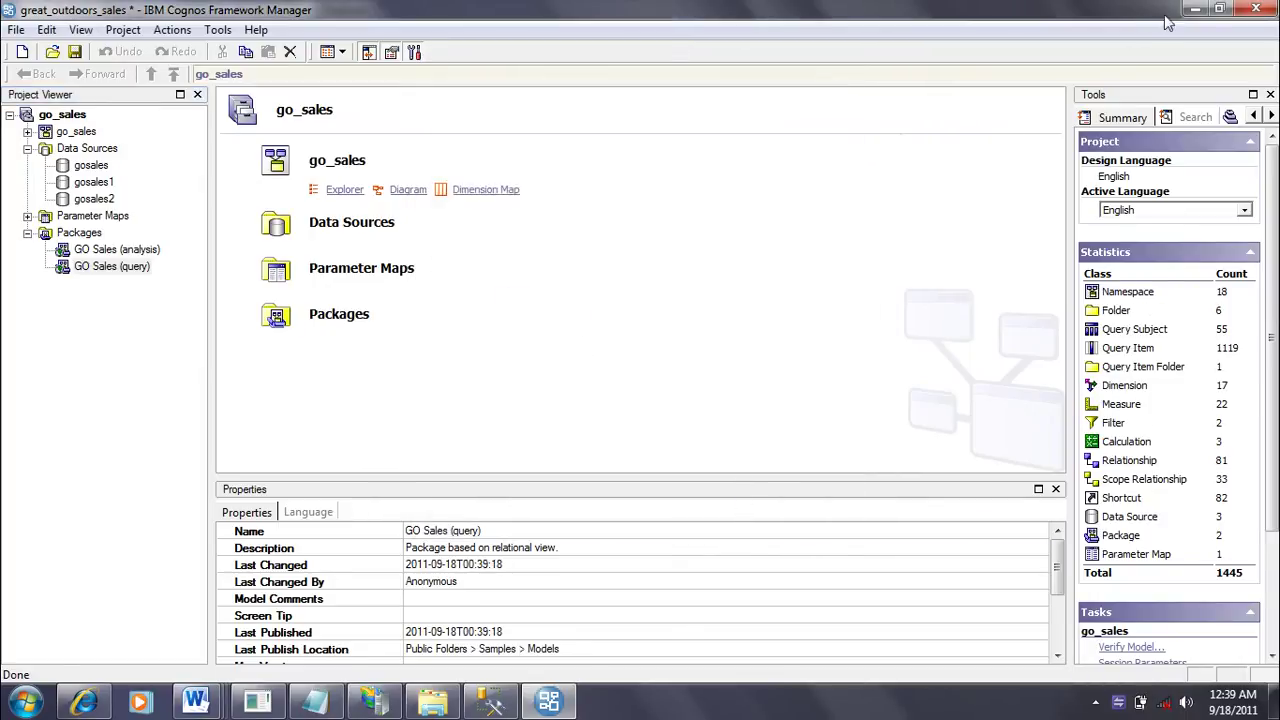
Step: Switch to IBM Cognos Connection and view the Report Studio Report Samples of the GO Data Warehouse (query) package under Models
click(1195, 9)
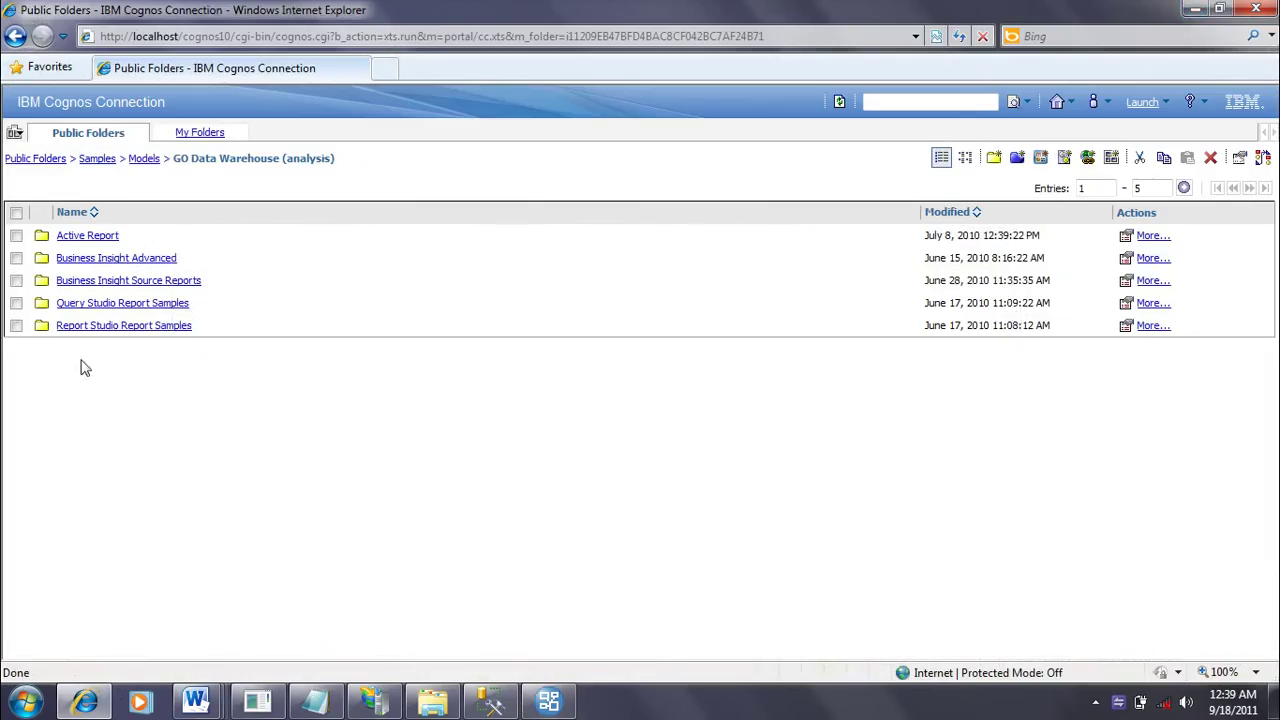
click(140, 160)
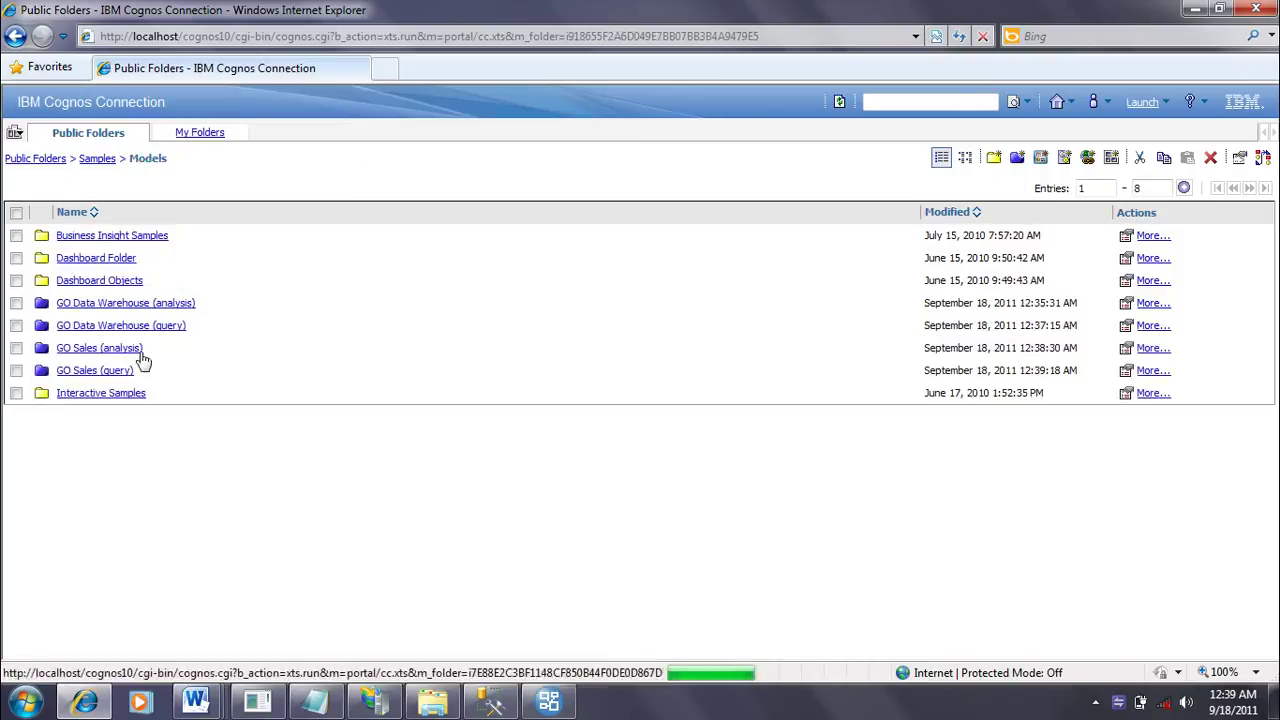
click(147, 330)
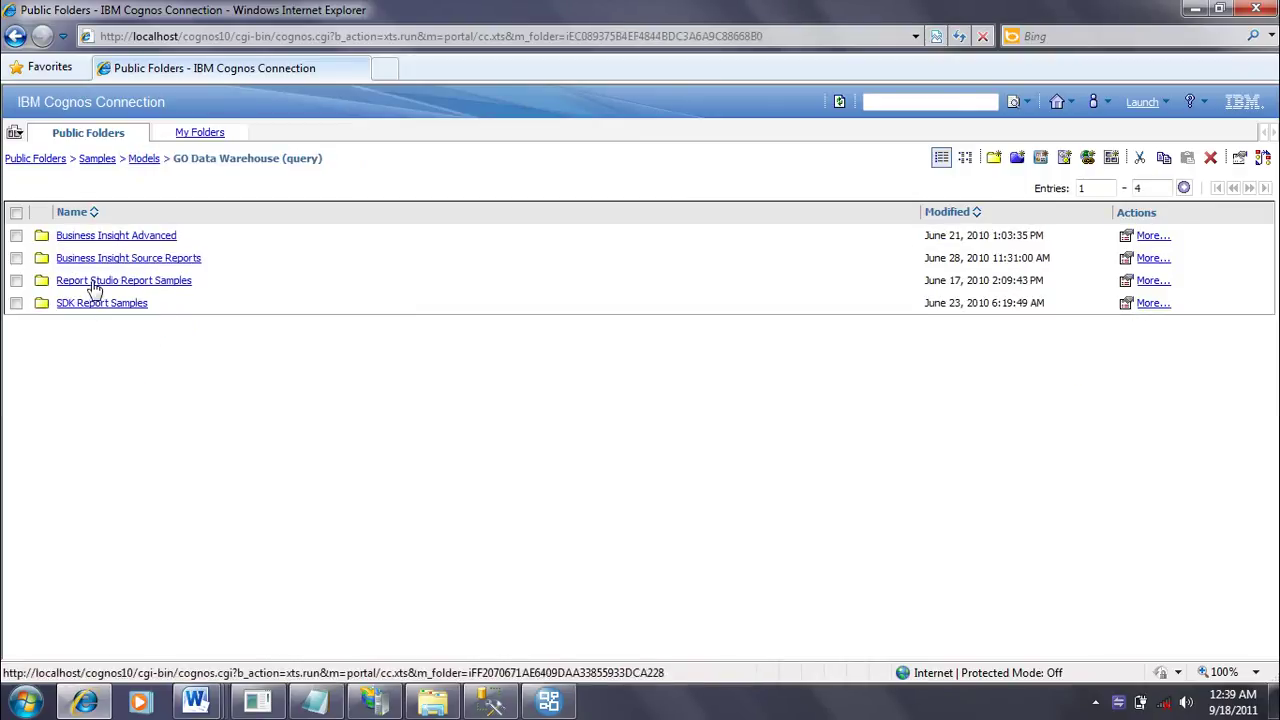
click(95, 282)
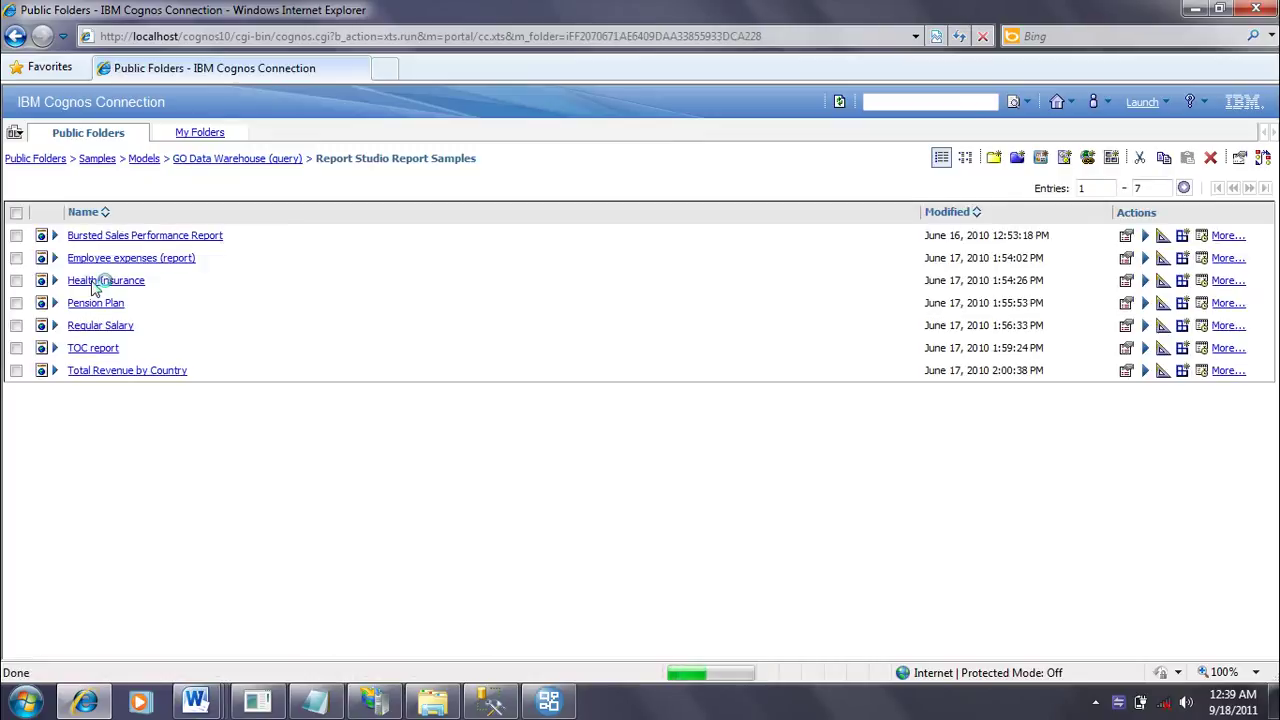
Step: Run the Budget vs. Actual report from the GO Data Warehouse (analysis) package's Report Studio Report Samples in PDF format
click(220, 160)
click(144, 160)
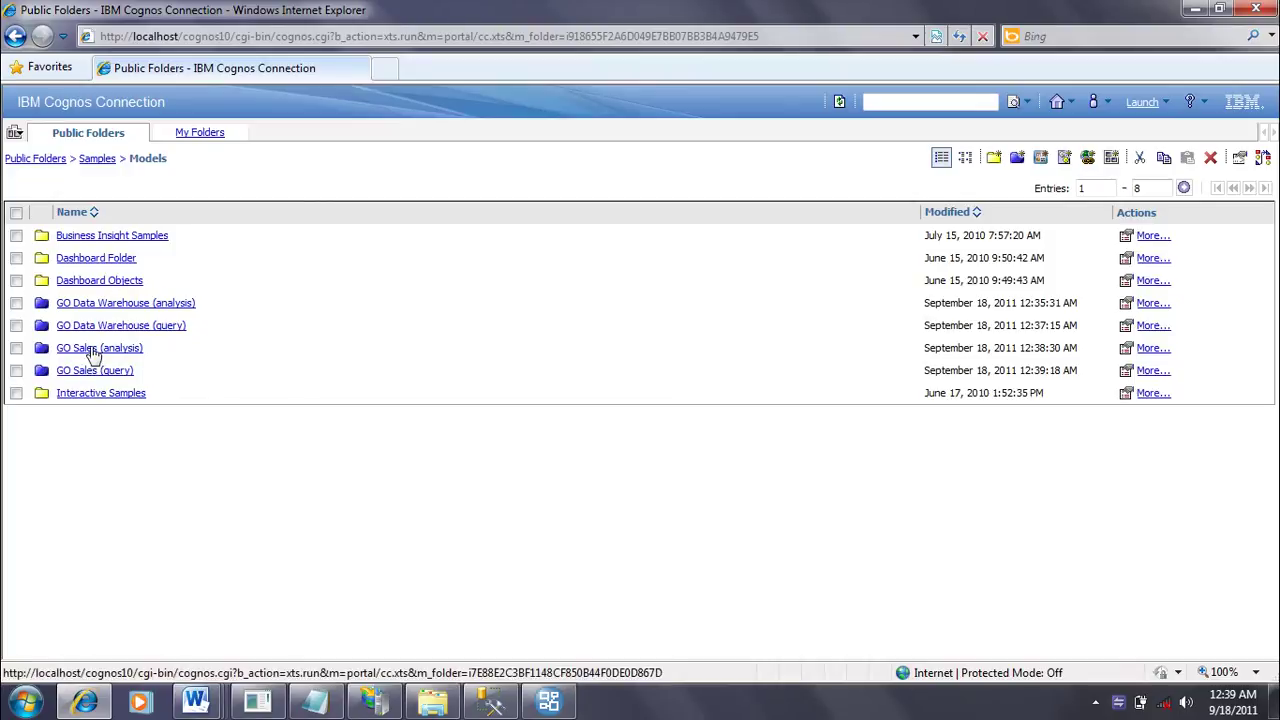
click(117, 304)
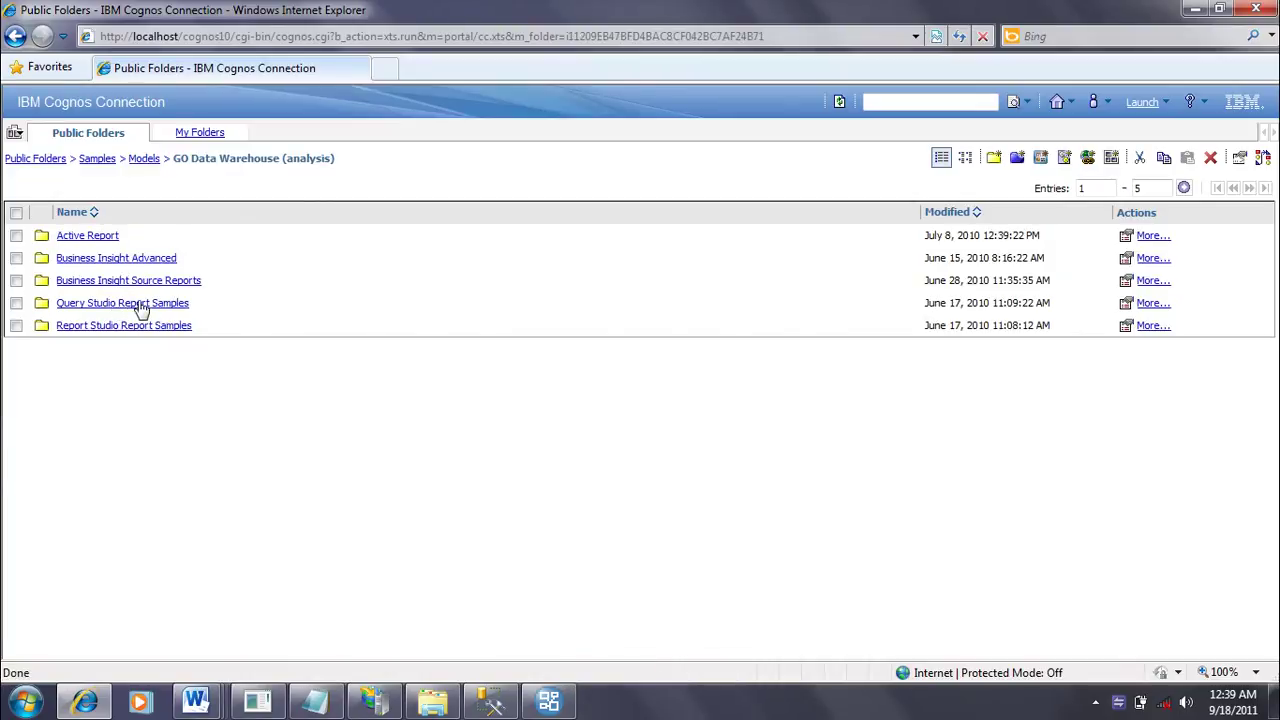
click(112, 325)
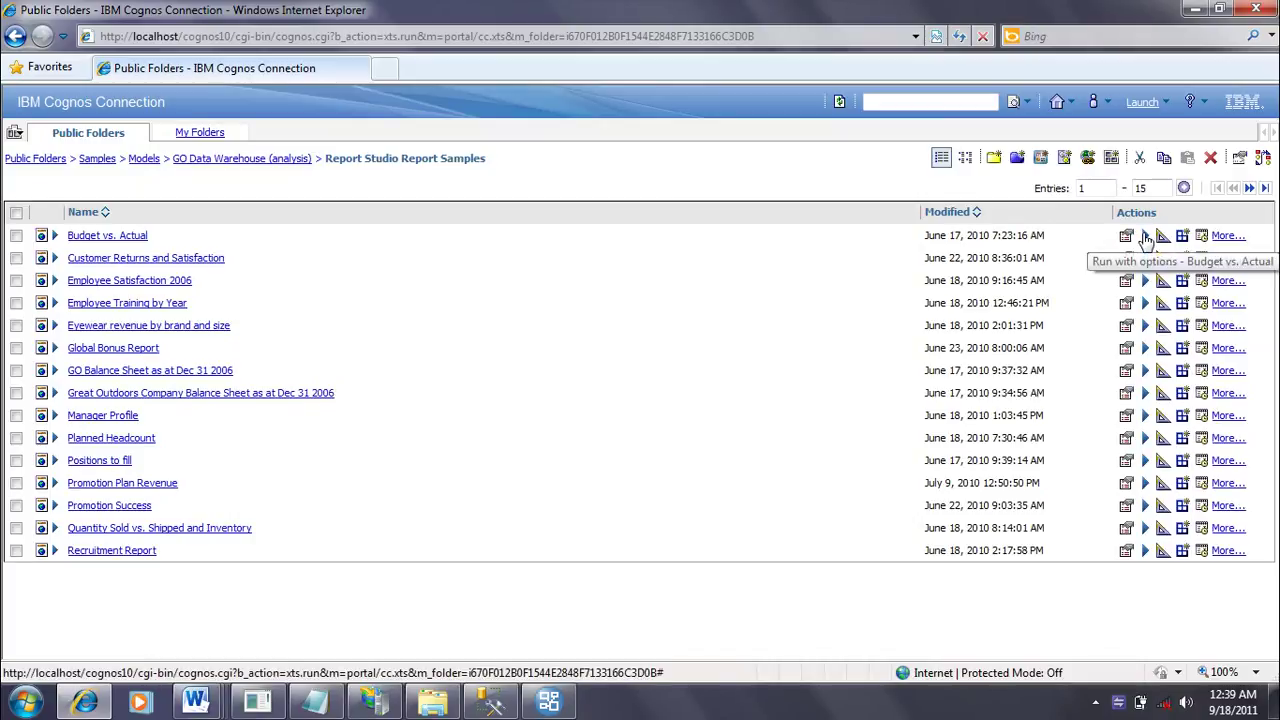
click(1145, 236)
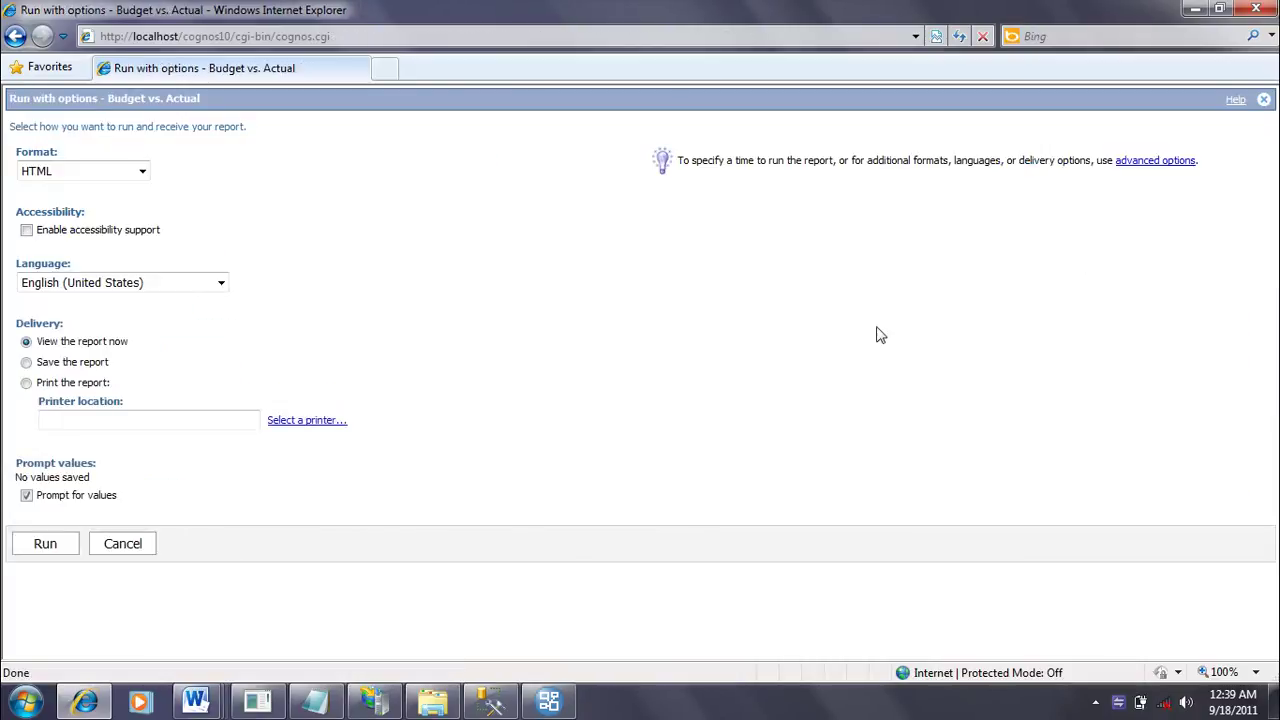
click(58, 173)
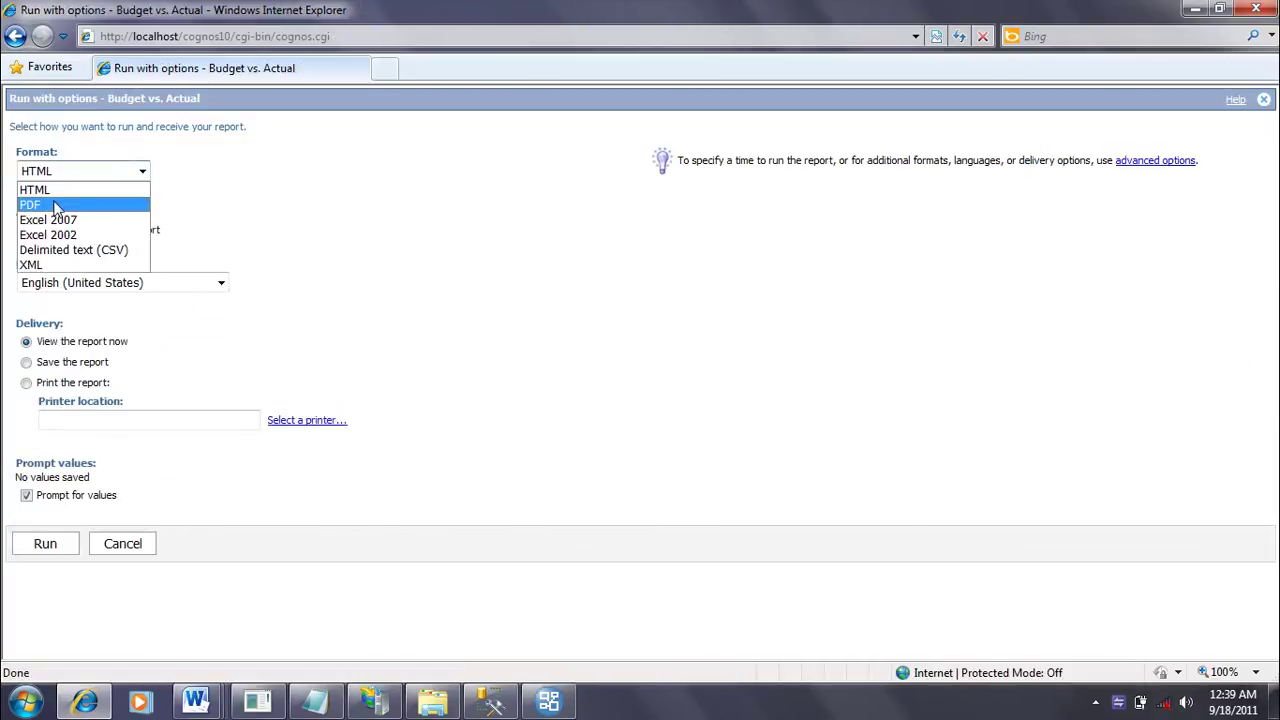
click(58, 198)
click(40, 550)
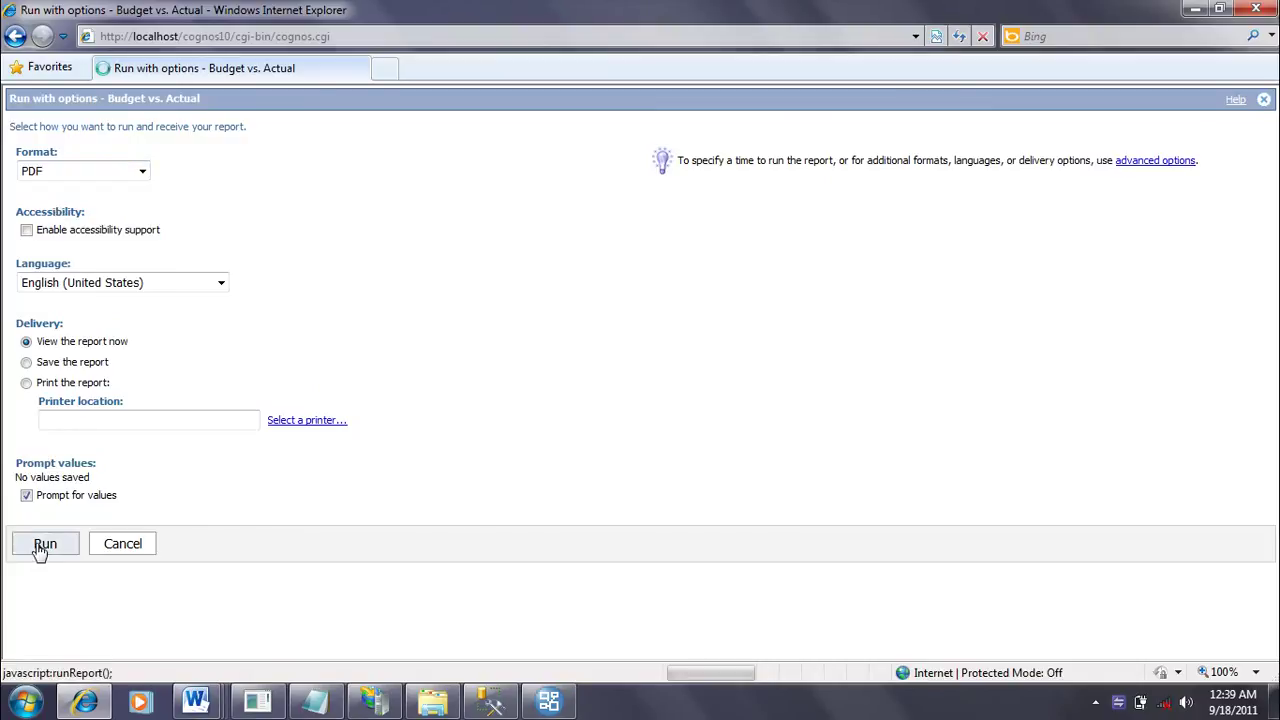